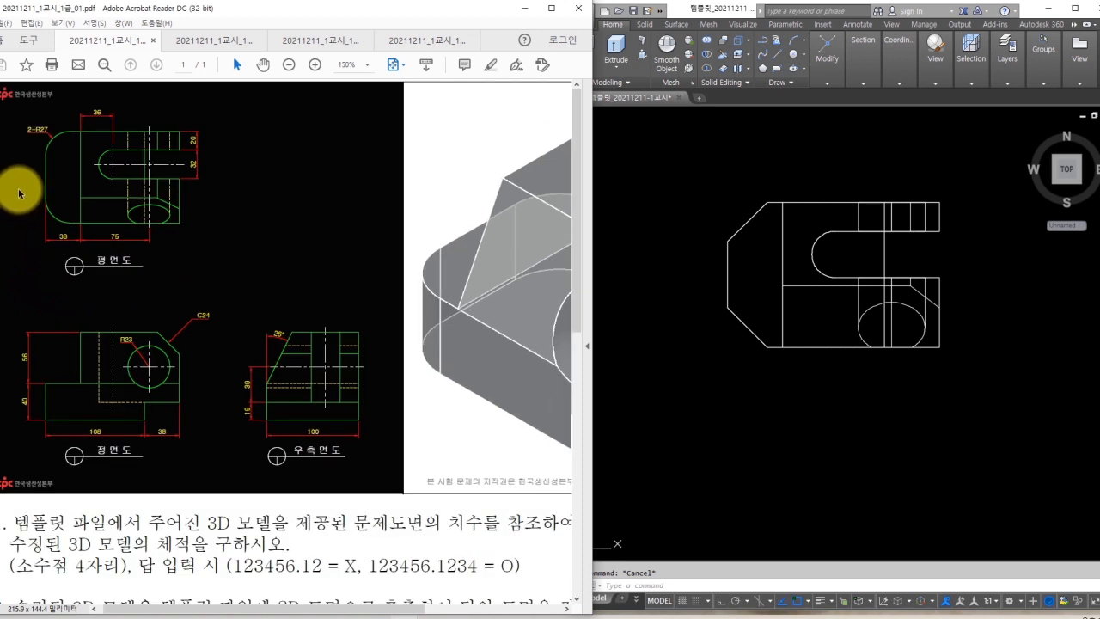
Orbit the bracket out of Top view and display it in the Conceptual visual style.
left_click(720, 354)
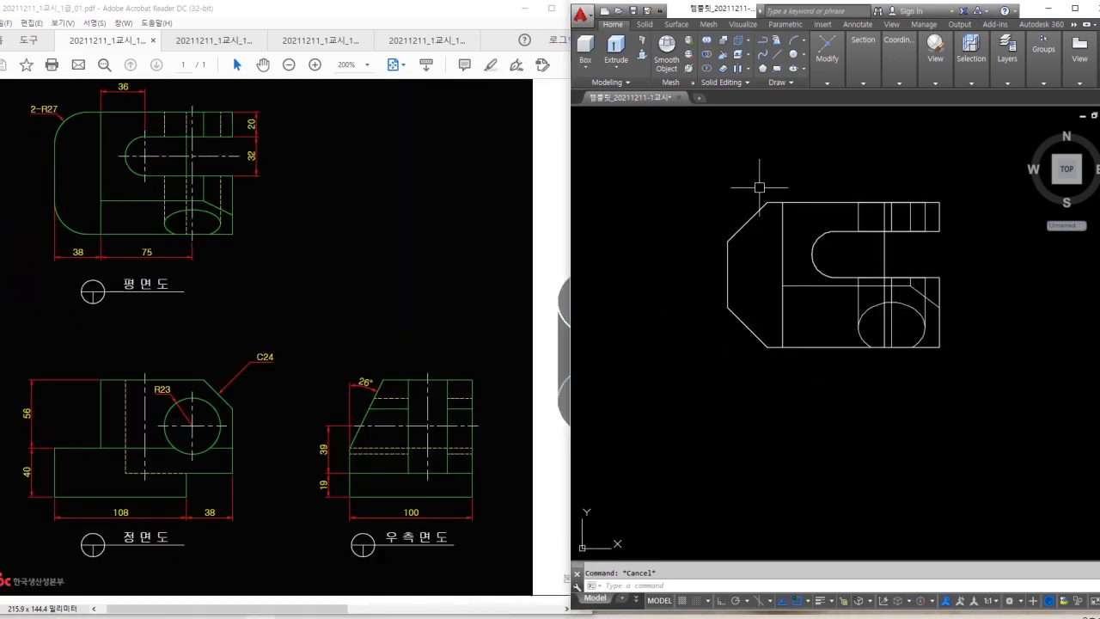
middle_click_drag(810, 398, 825, 284, "shift")
left_click(930, 76)
left_click(945, 94)
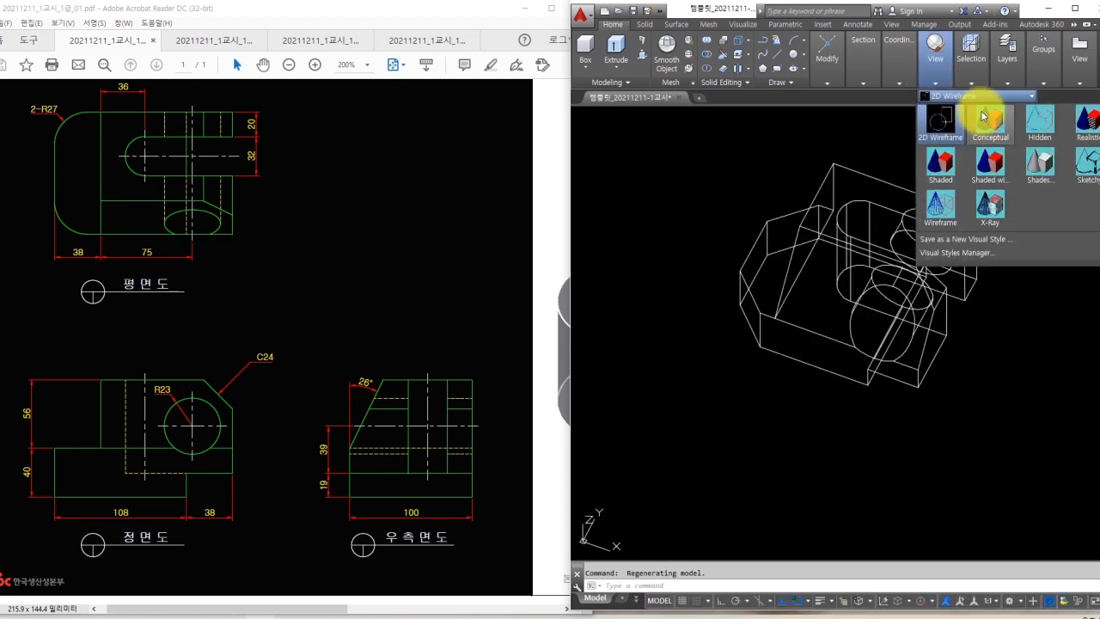
left_click(977, 115)
left_click(702, 215)
middle_click_drag(712, 275, 835, 255, "shift")
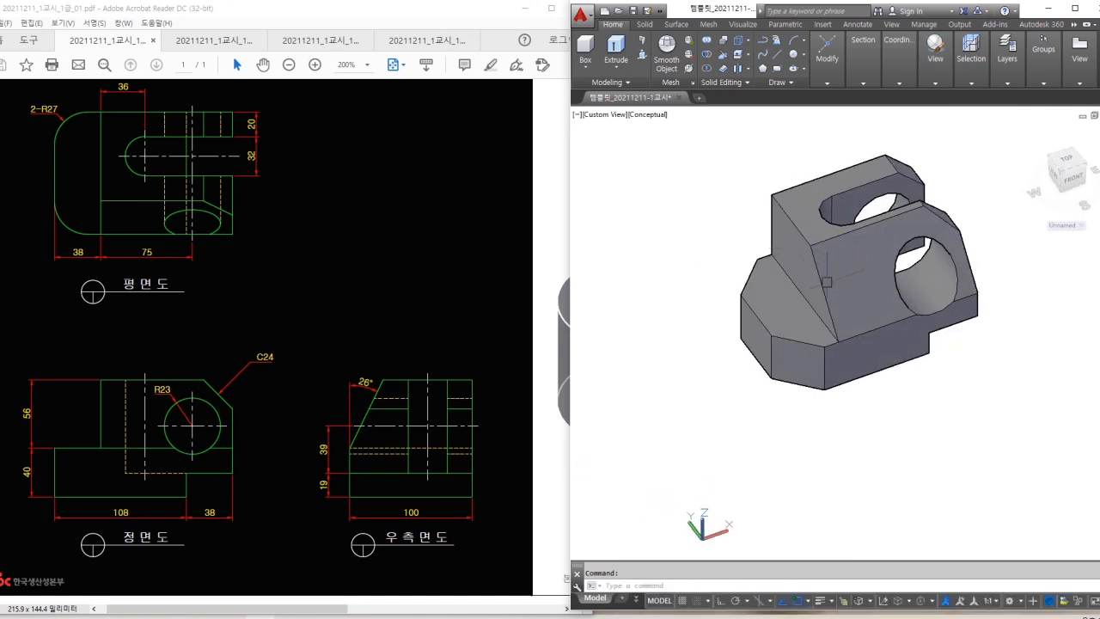
scroll(756, 246, "up", 2)
middle_click_drag(754, 256, 725, 286)
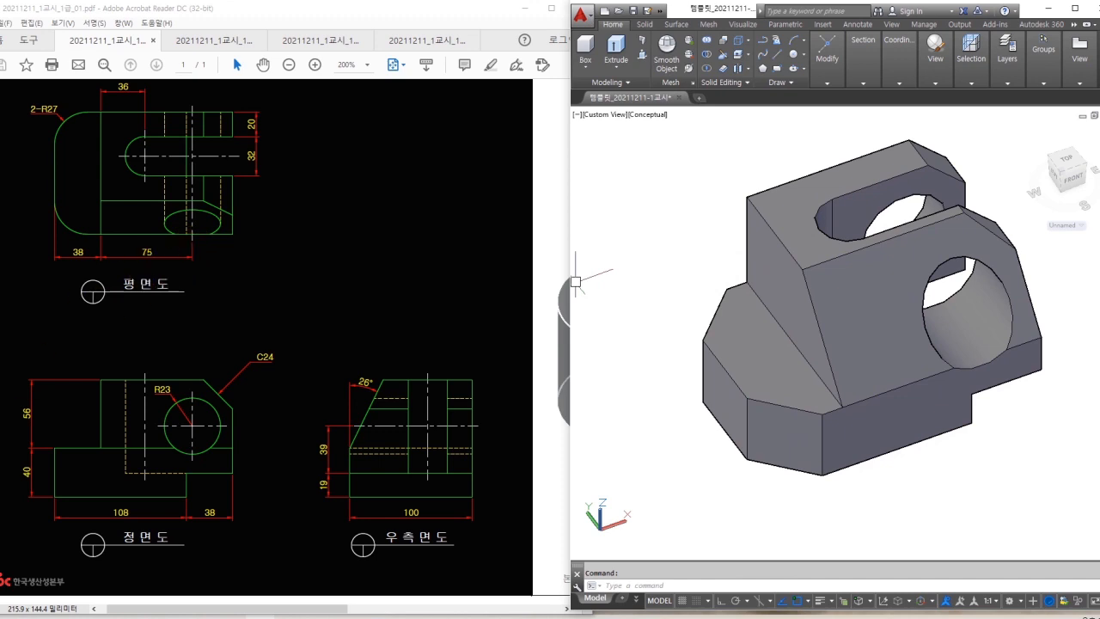
Highlight the 2-R27, 26° and C24 callouts on the reference drawing.
mouse_move(63, 128)
left_mouse_down()
mouse_move(23, 108)
mouse_move(70, 101)
mouse_move(57, 131)
left_mouse_up()
mouse_move(365, 382)
left_mouse_down()
mouse_move(343, 388)
mouse_move(366, 378)
left_mouse_up()
mouse_move(275, 370)
left_mouse_down()
mouse_move(252, 375)
mouse_move(284, 357)
mouse_move(255, 384)
left_mouse_up()
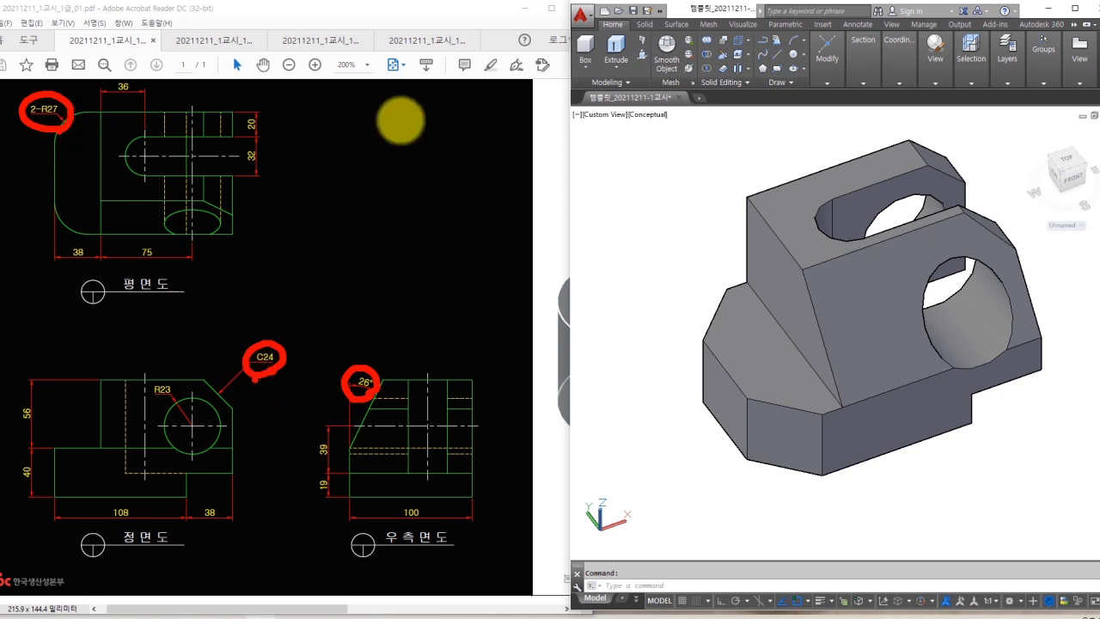
key("Escape")
Orbit the solid and mark its chamfered base face and front-bottom face.
left_click(777, 434)
middle_click_drag(696, 415, 781, 437, "shift")
left_click_drag(735, 394, 782, 447)
mouse_move(929, 444)
left_mouse_down()
mouse_move(929, 456)
mouse_move(866, 458)
left_mouse_up()
key("Escape")
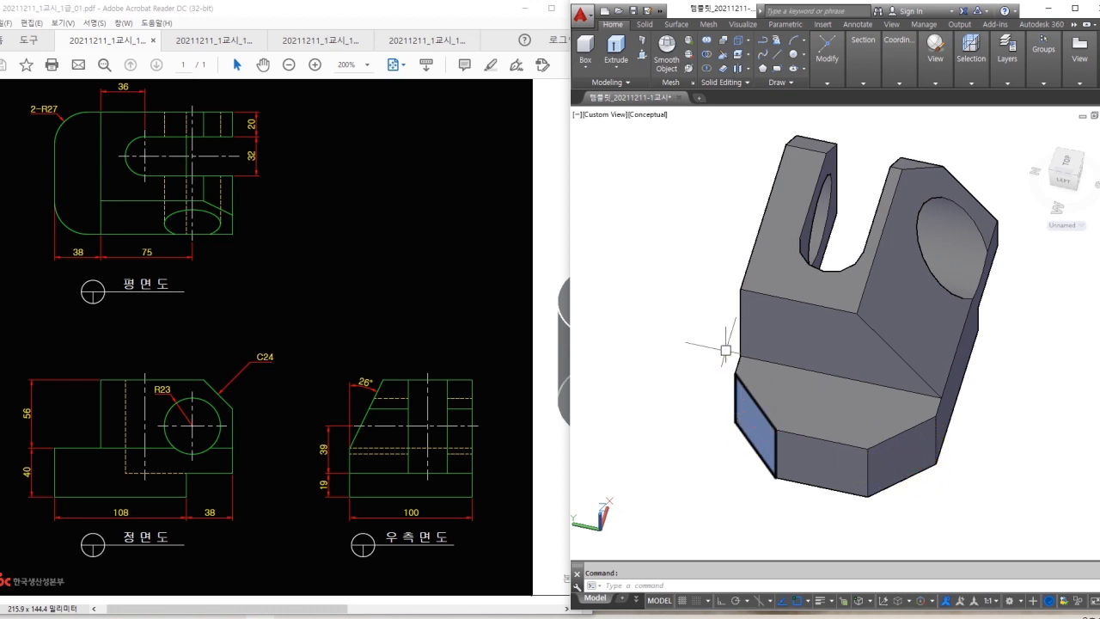
Delete the two chamfer faces on the base block with Delete Faces.
left_click(747, 57)
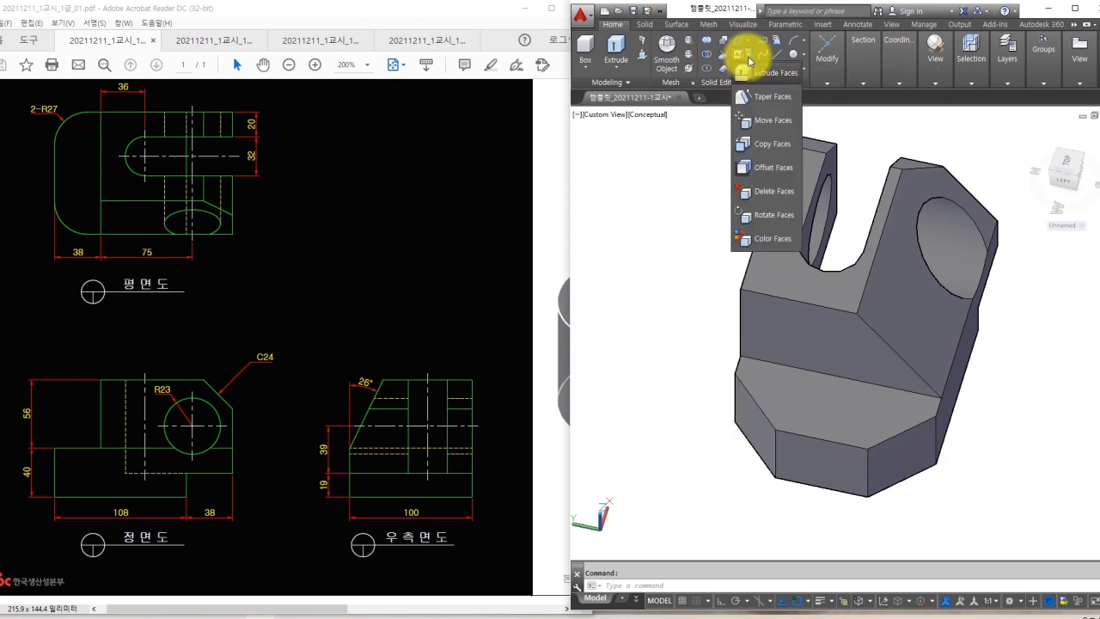
left_click(772, 193)
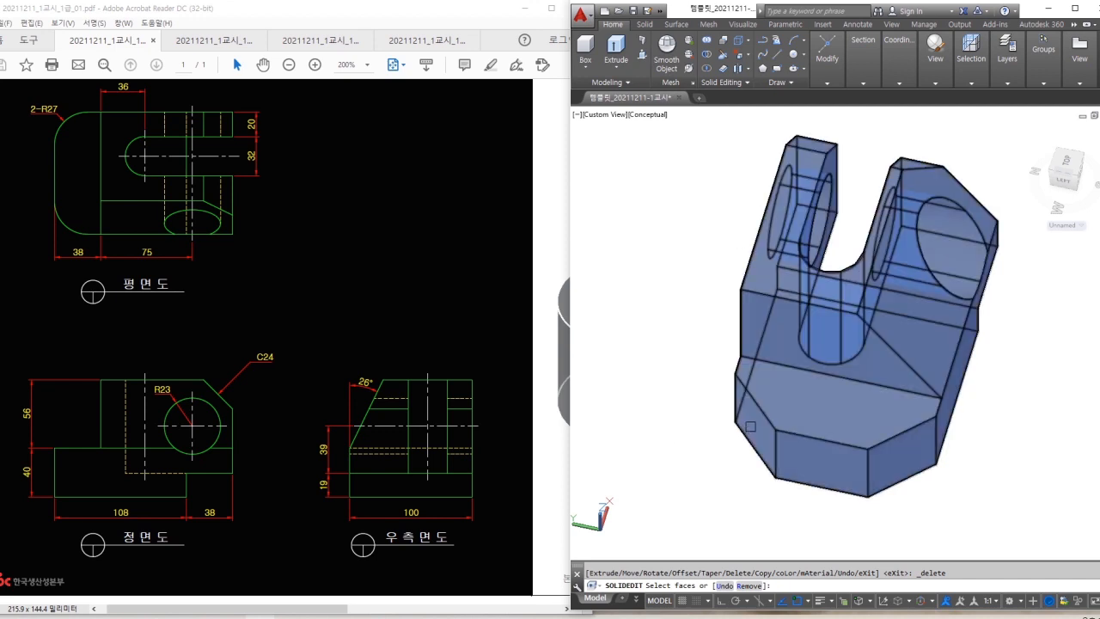
left_click(750, 426)
left_click(895, 462)
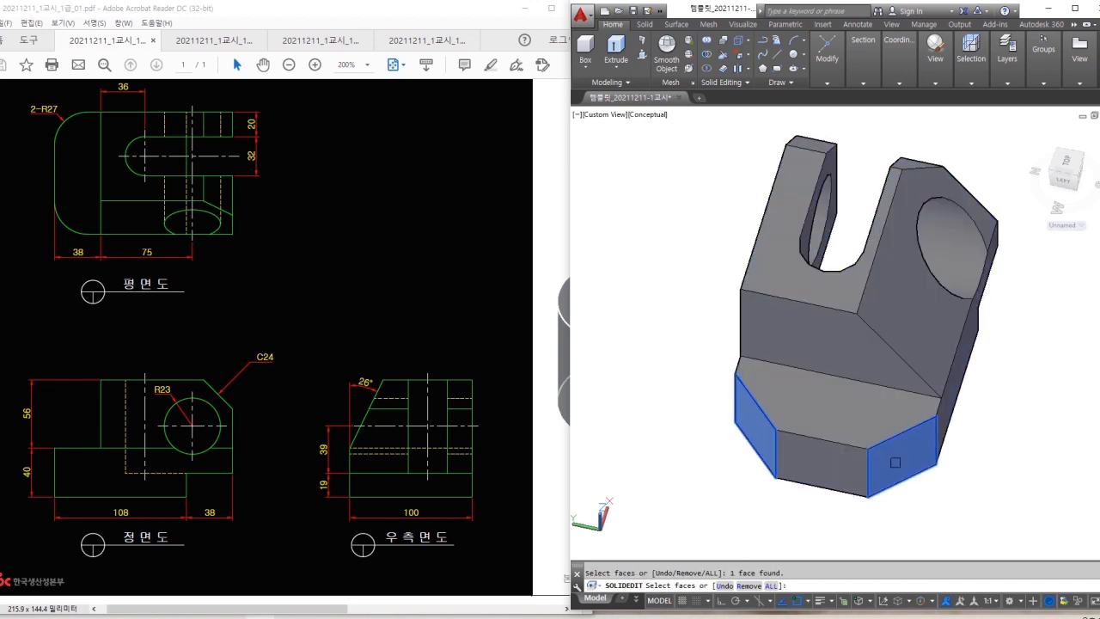
key("Return")
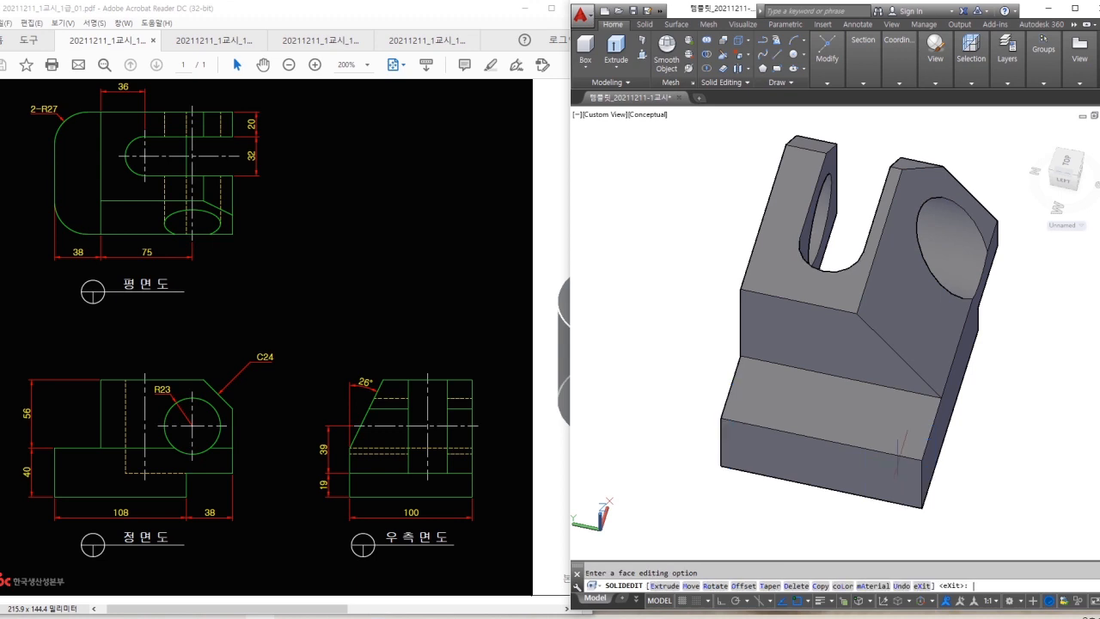
middle_click_drag(996, 469, 936, 462, "shift")
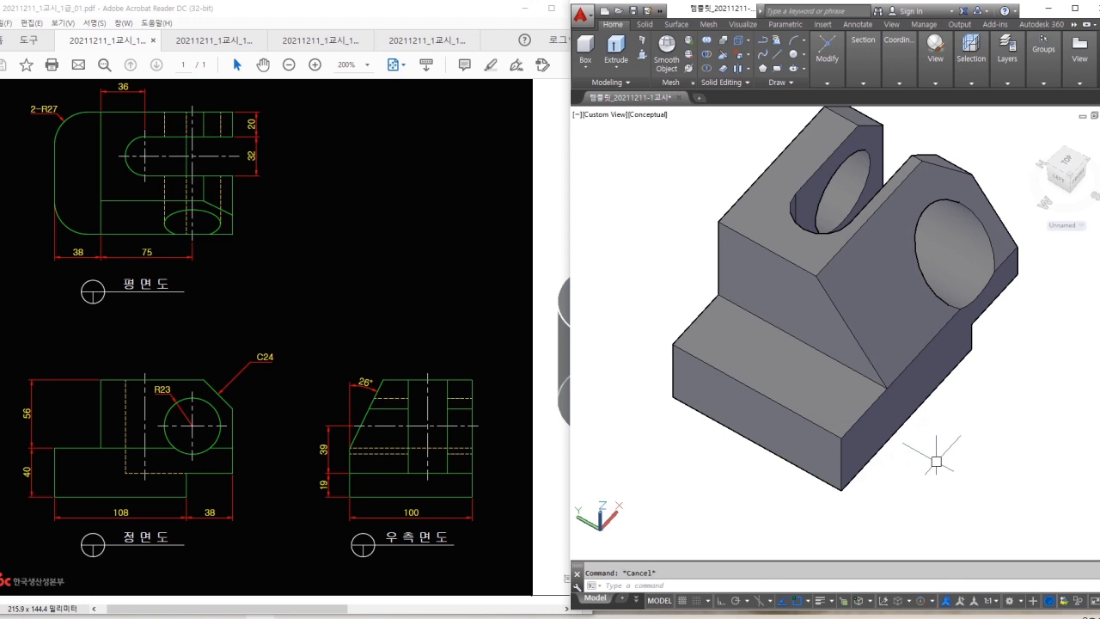
Delete the upper block's chamfer face so that corner becomes square.
middle_click_drag(1002, 375, 940, 354, "shift")
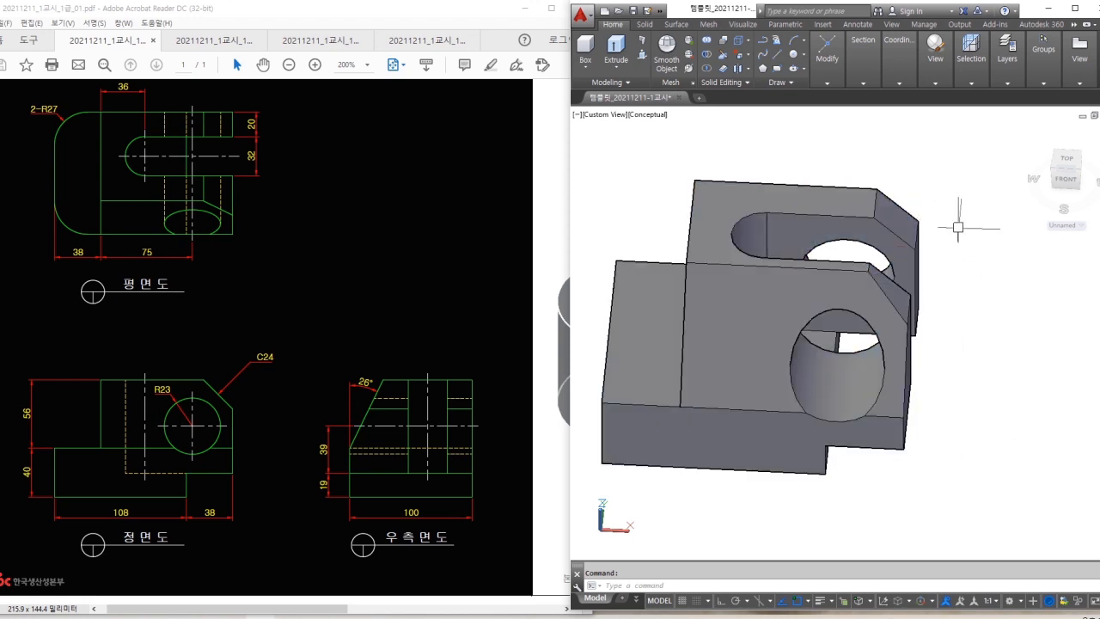
left_click(741, 61)
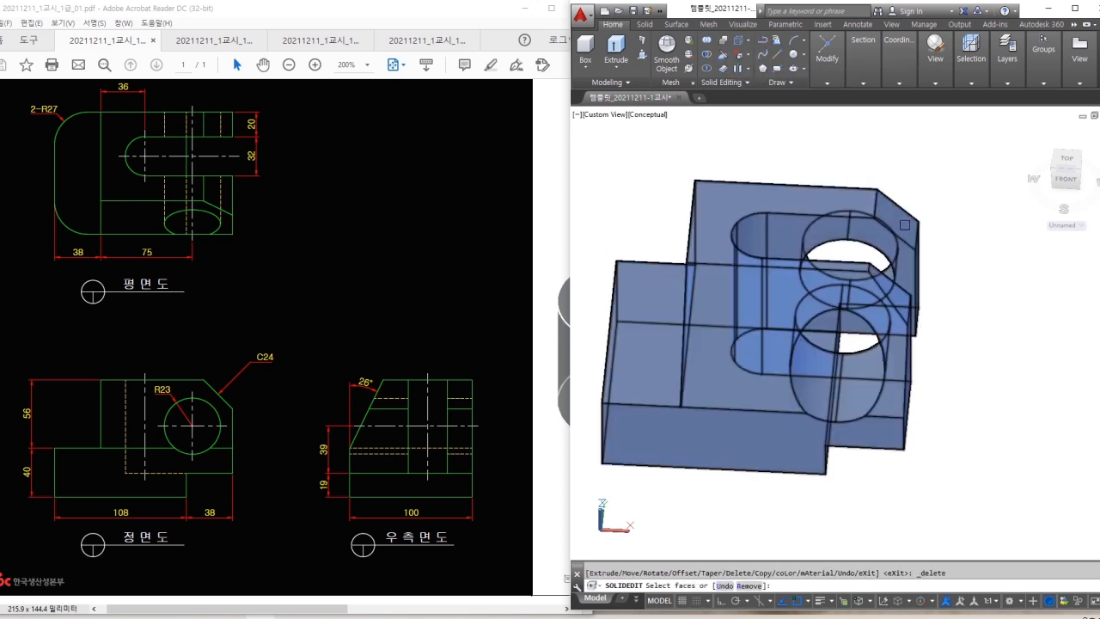
left_click(904, 225)
scroll(903, 307, "up", 2)
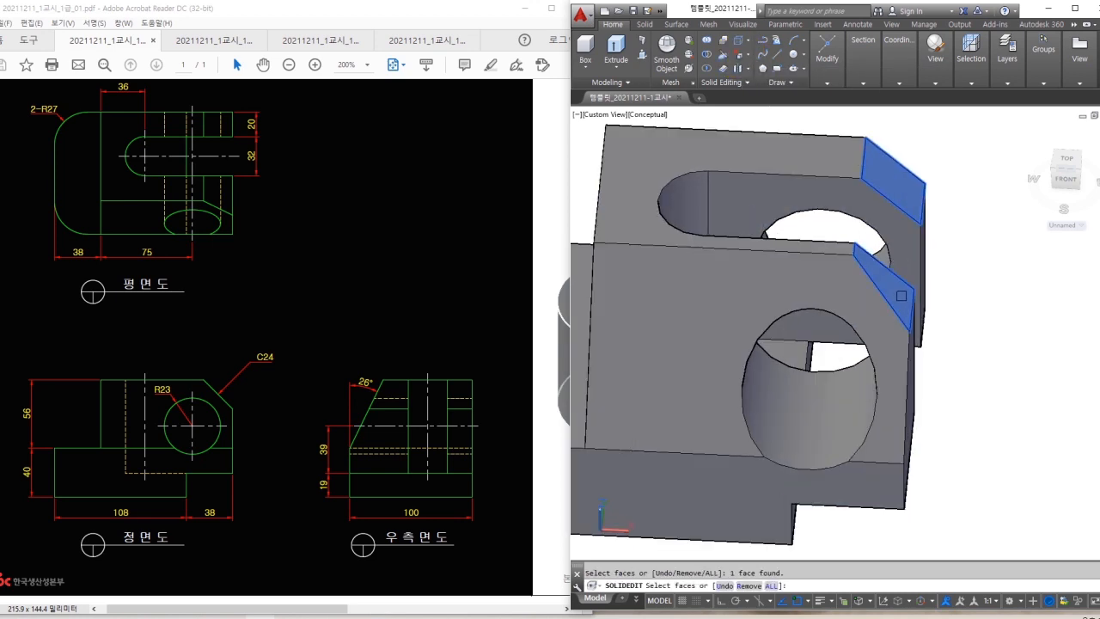
key("Return")
scroll(926, 309, "down", 3)
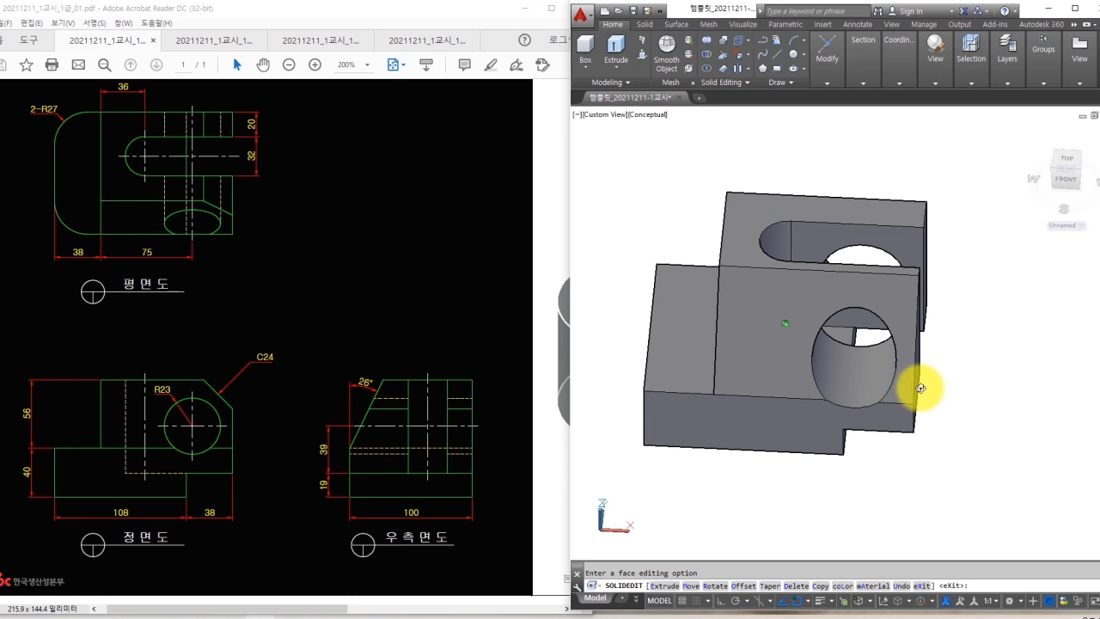
middle_click_drag(926, 310, 982, 381, "shift")
key("Escape")
left_click(599, 234)
Fillet the left and front vertical edges of the base block with radius 27.
key("Escape")
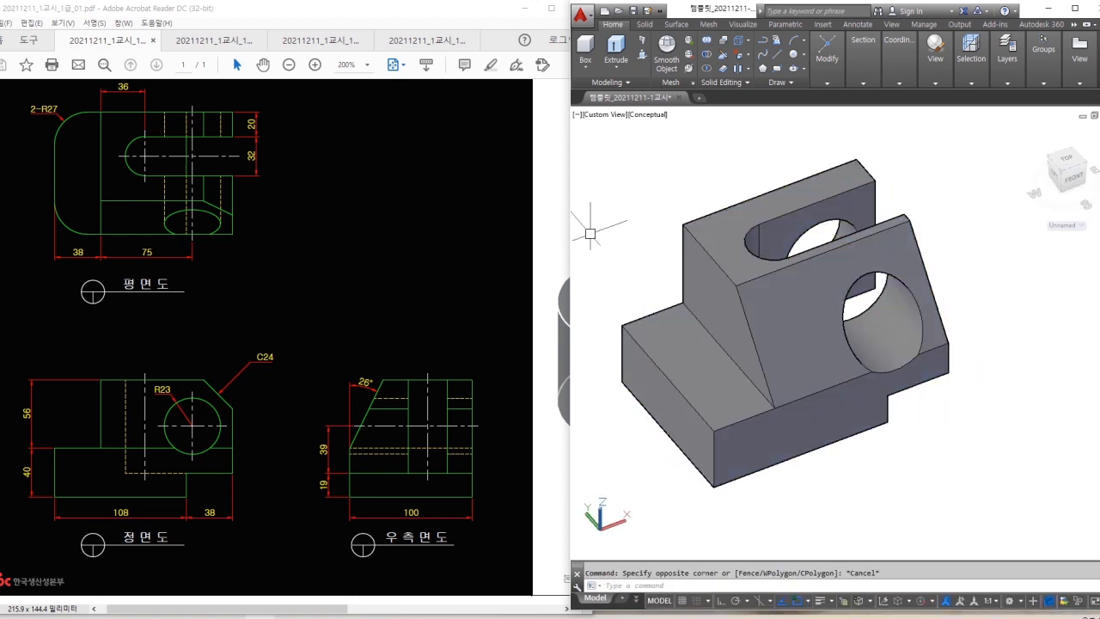
middle_click_drag(594, 303, 606, 263)
left_click_drag(673, 277, 657, 308)
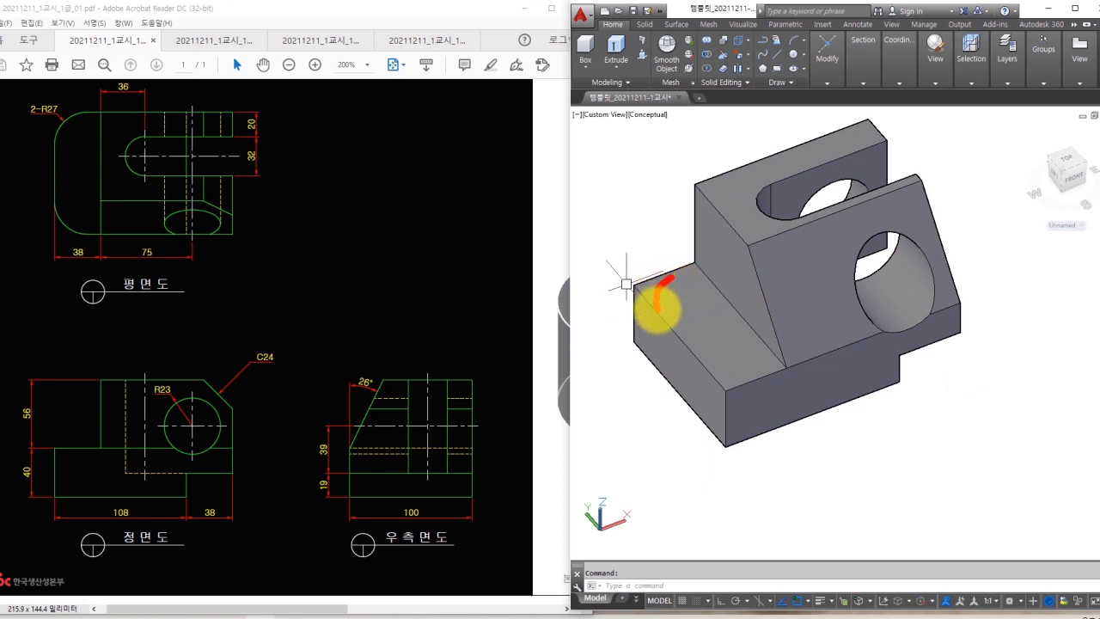
left_click_drag(709, 368, 744, 375)
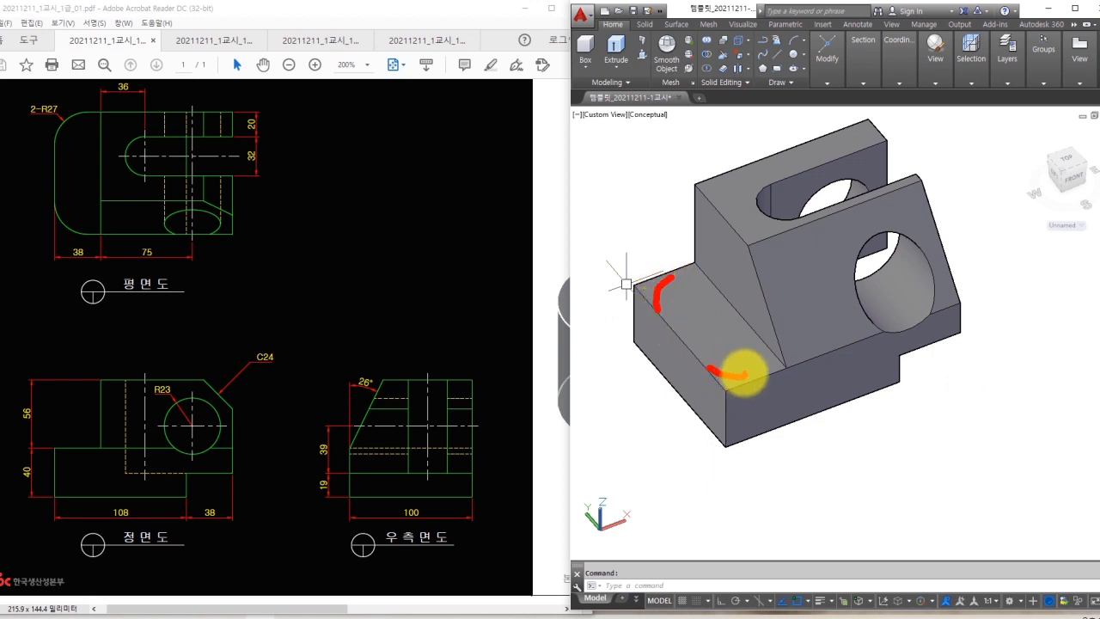
type("f")
key("Return")
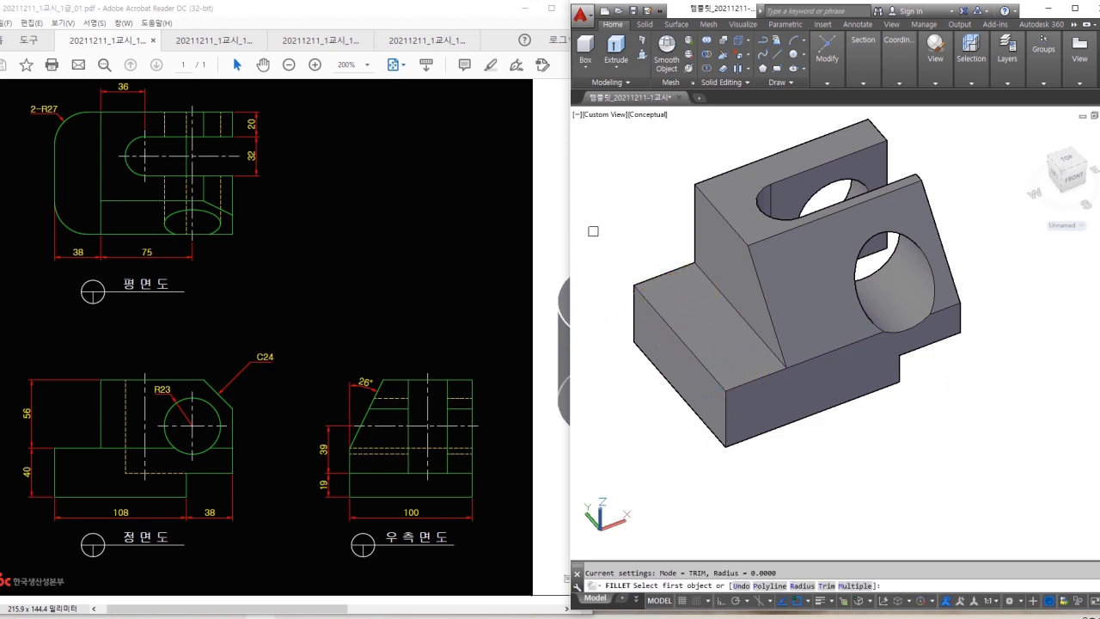
left_click(635, 317)
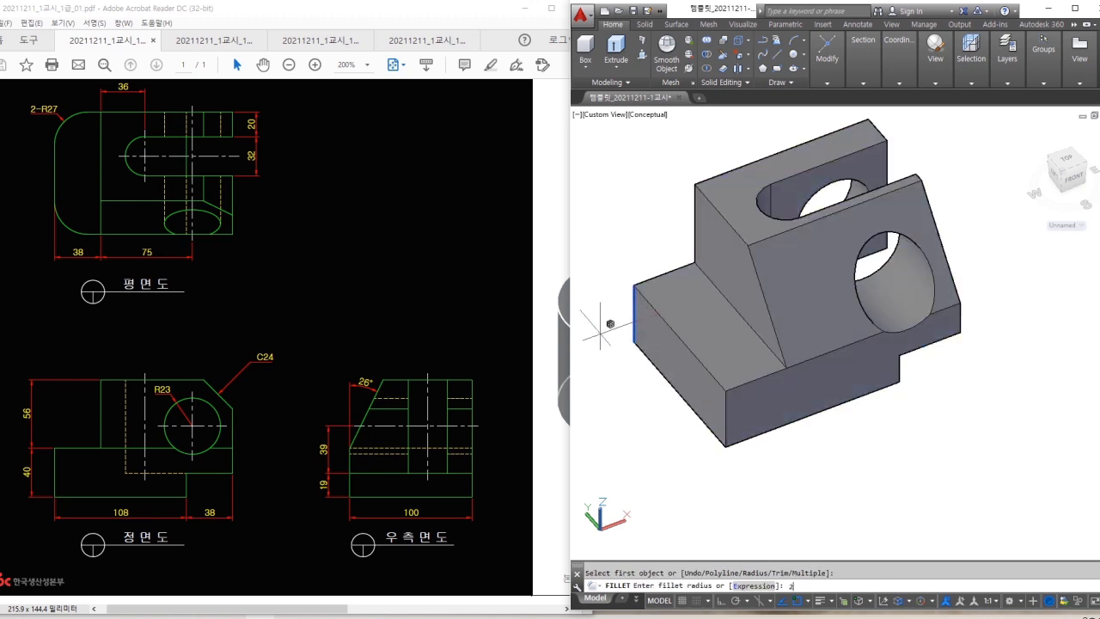
key("Return")
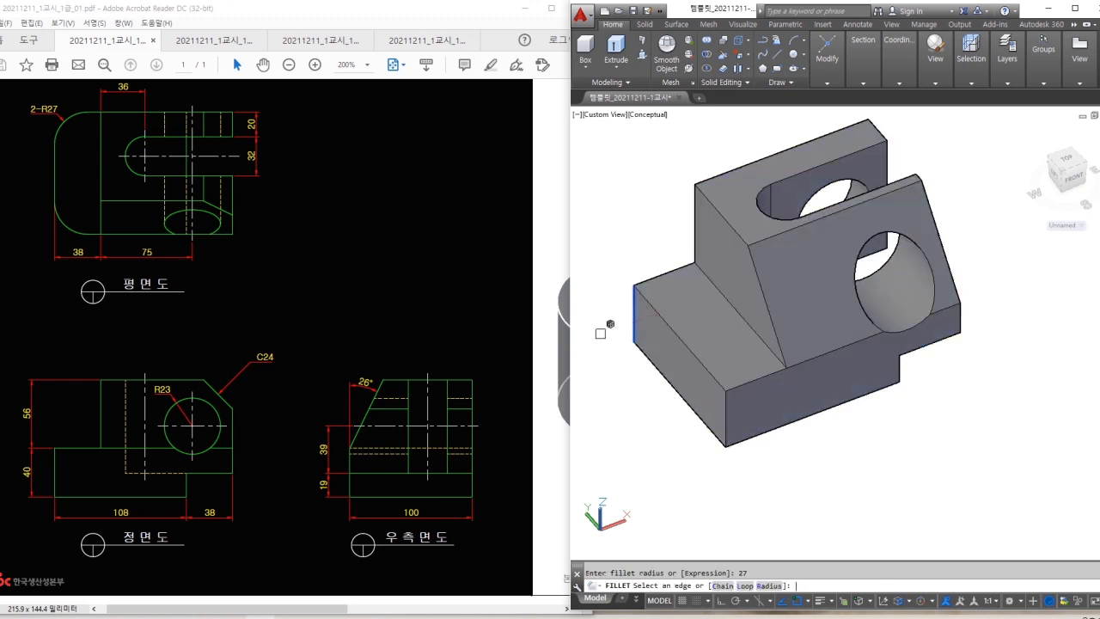
left_click(724, 413)
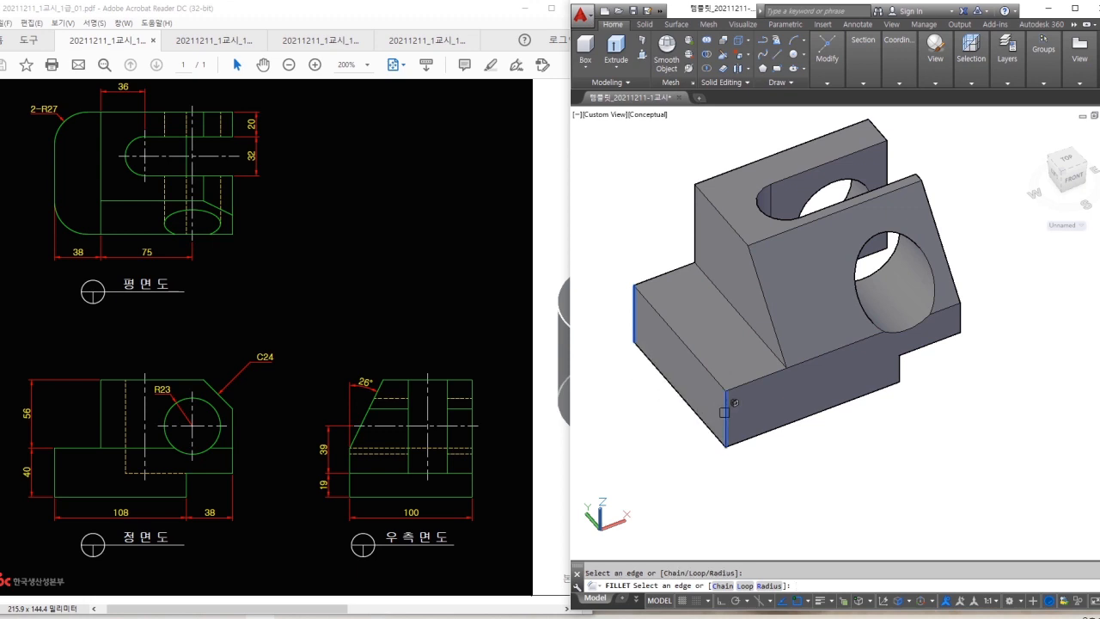
key("Return")
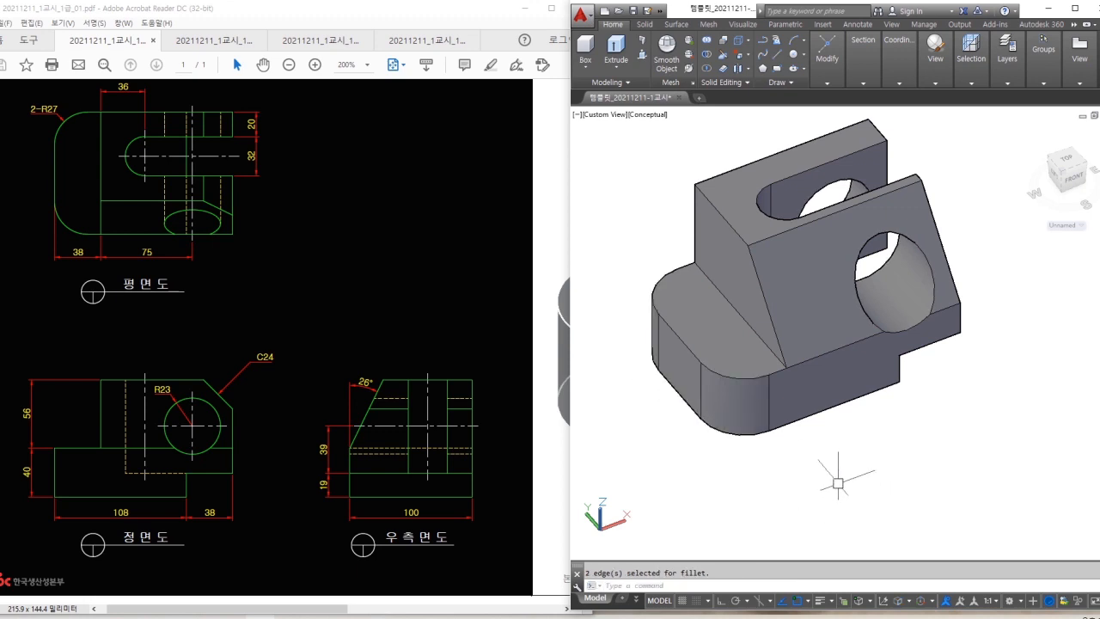
mouse_move(920, 461)
middle_mouse_down("shift")
mouse_move(785, 446)
mouse_move(909, 447)
middle_mouse_up("shift")
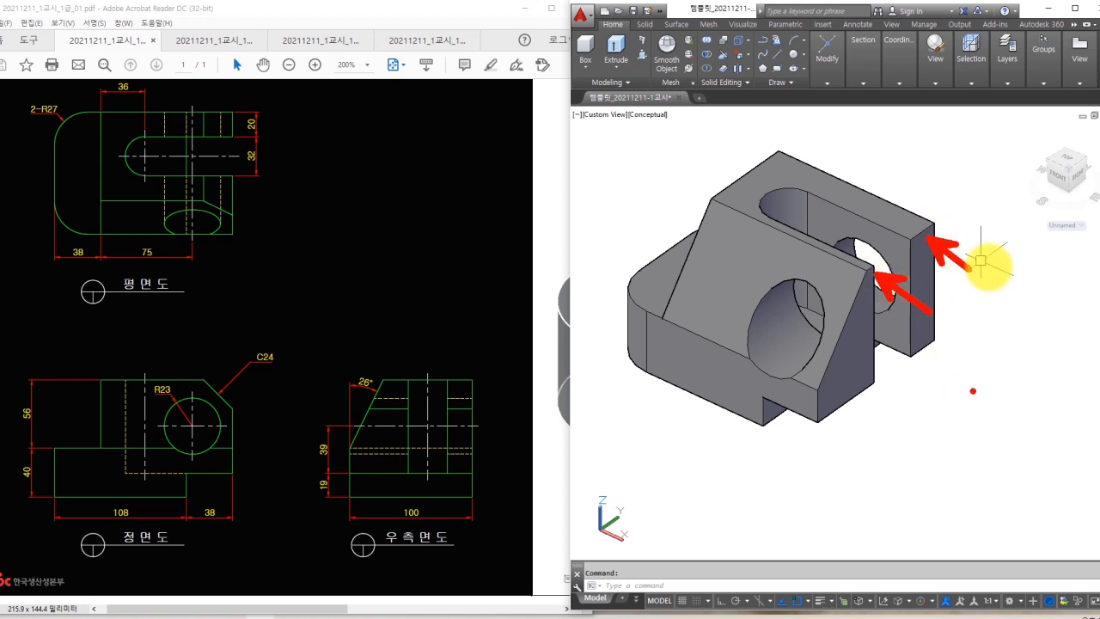
Start a chamfer on the upright block using its top face as base, both distances 24.
type("a")
key("Return")
scroll(962, 245, "up", 2)
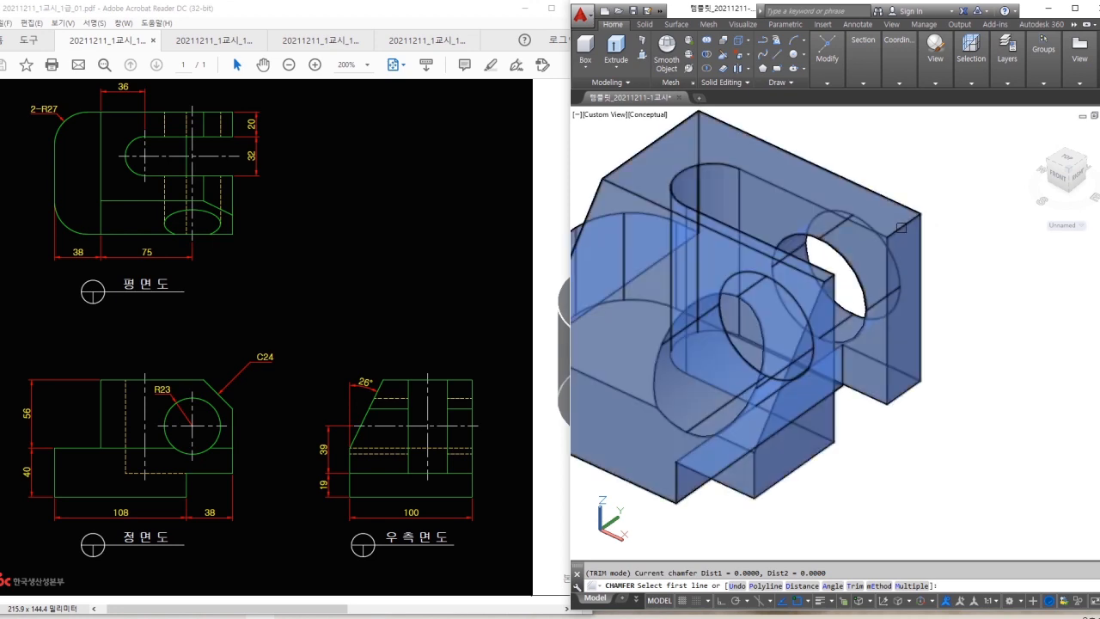
left_click(901, 228)
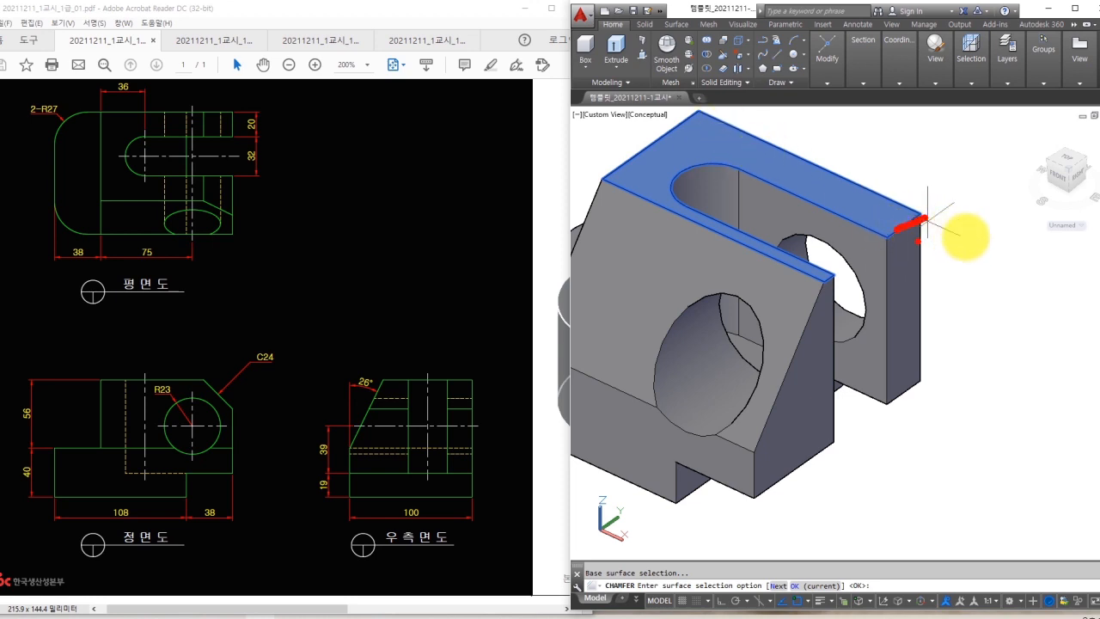
key("Return")
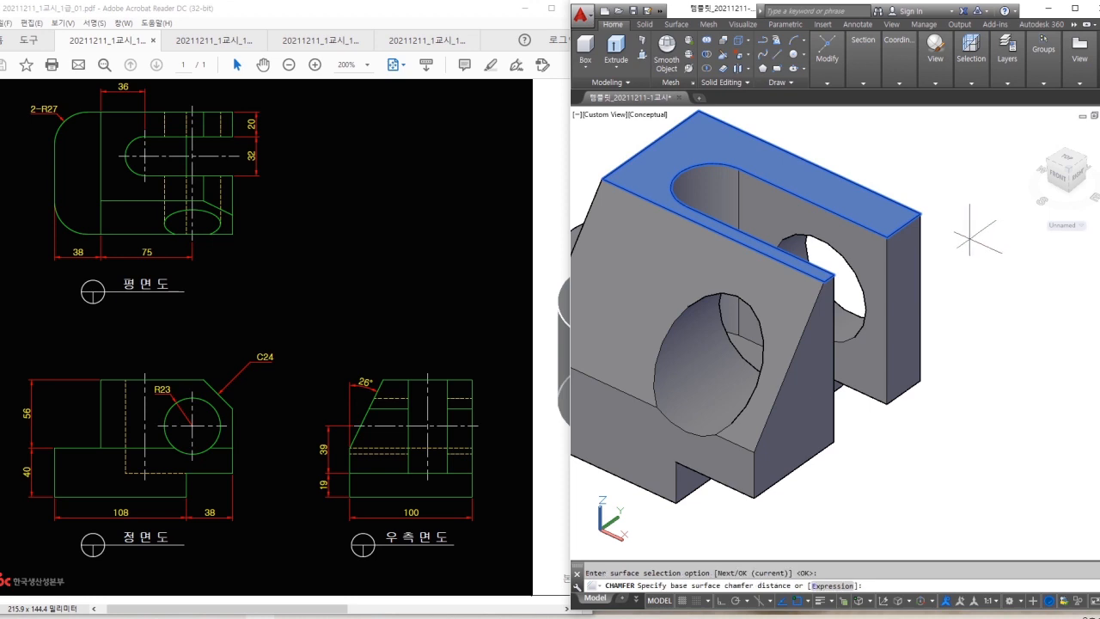
type("24")
key("Return")
type("24")
key("Return")
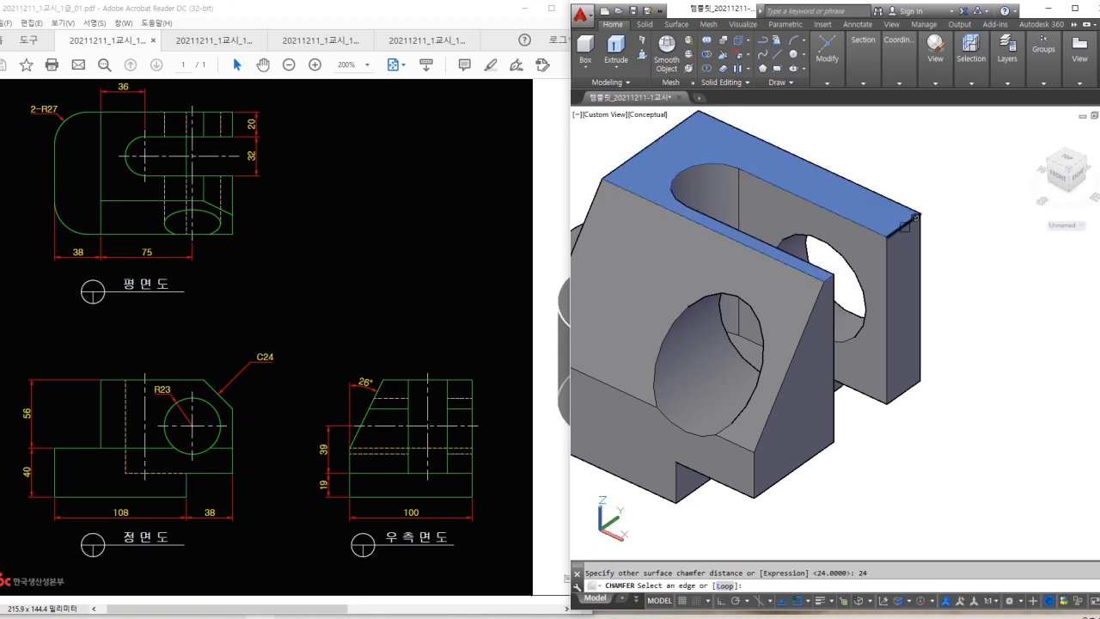
scroll(826, 275, "up", 4)
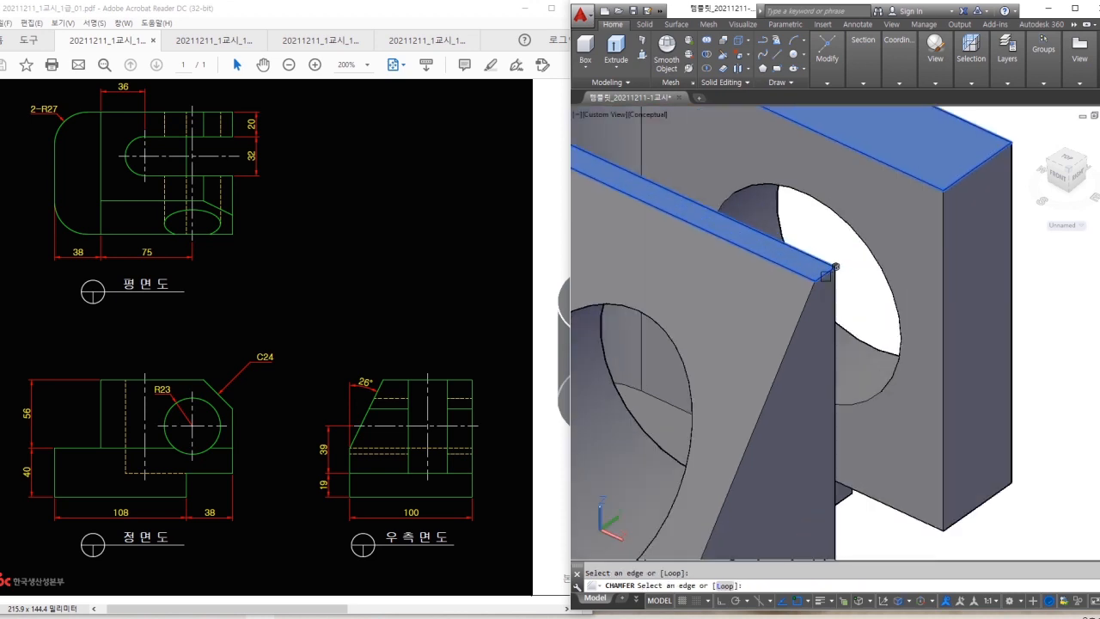
scroll(826, 275, "down", 5)
middle_click_drag(826, 275, 1088, 353, "shift")
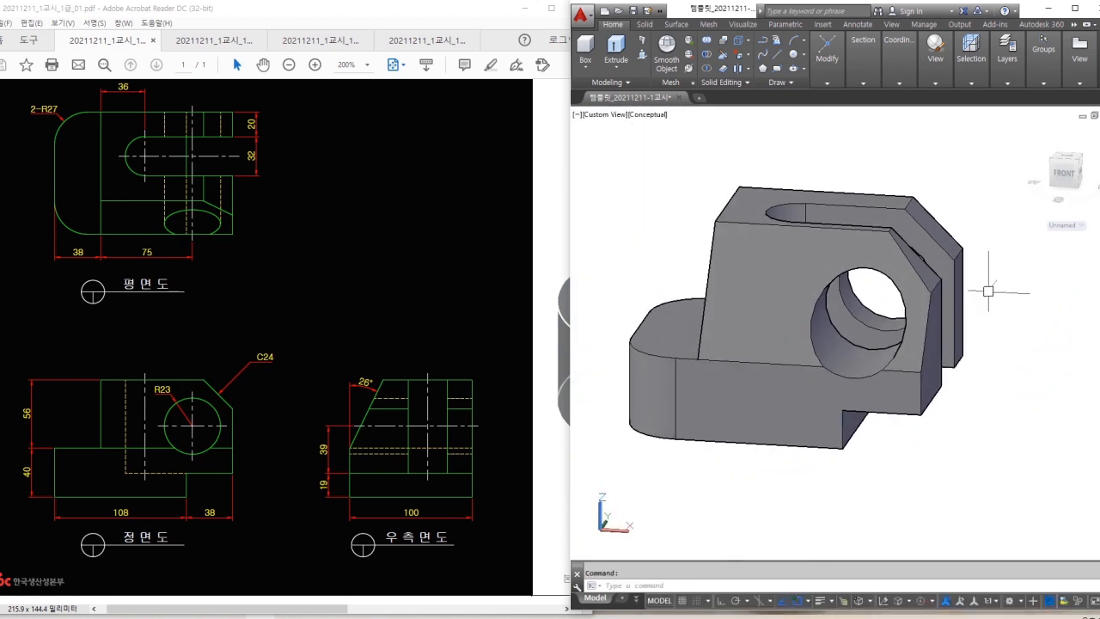
left_click(935, 67)
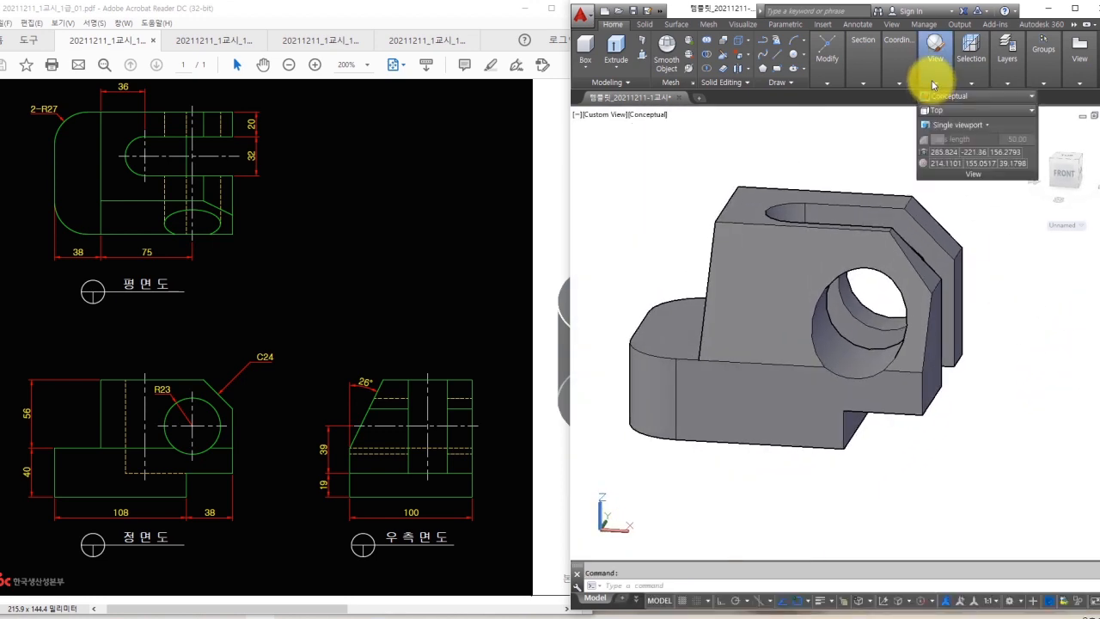
left_click(942, 114)
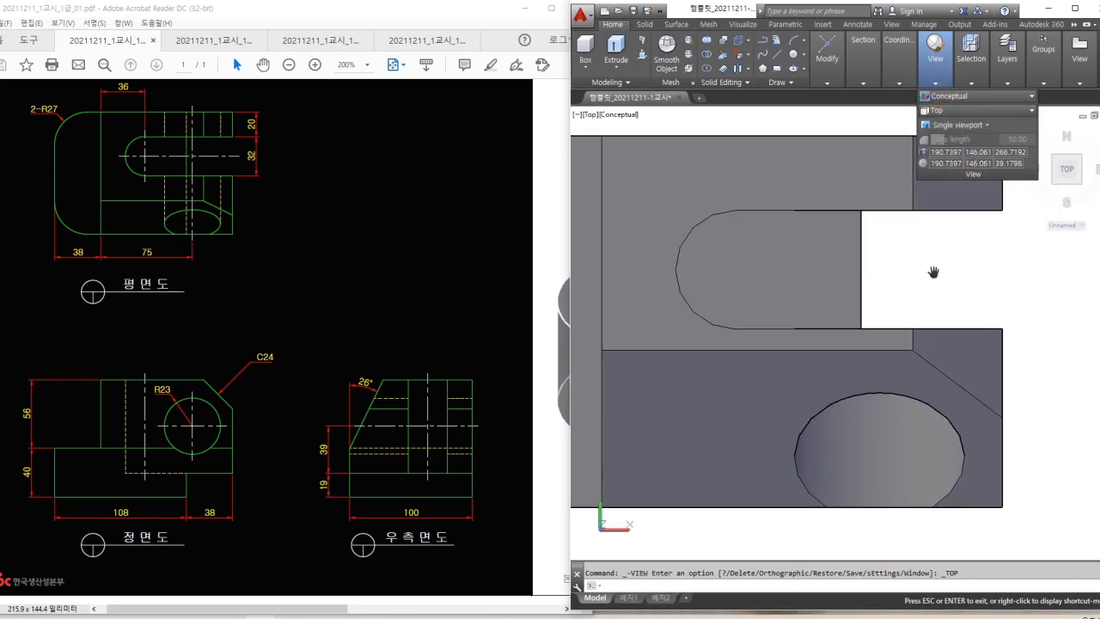
middle_click_drag(1043, 278, 1027, 225, "shift")
mouse_move(943, 77)
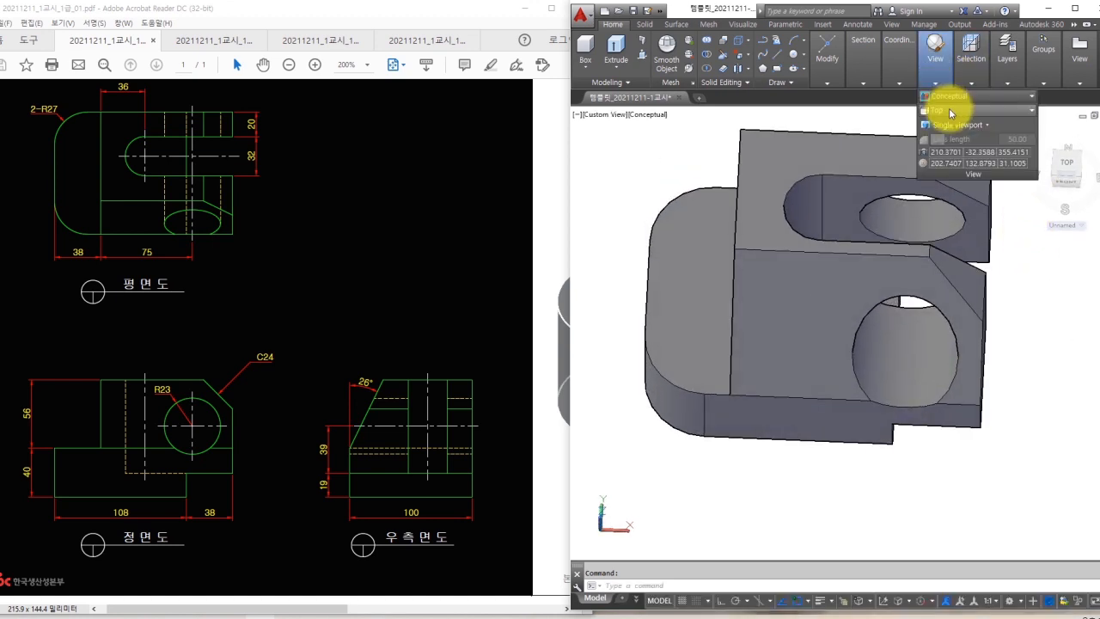
left_click(949, 110)
left_click(957, 171)
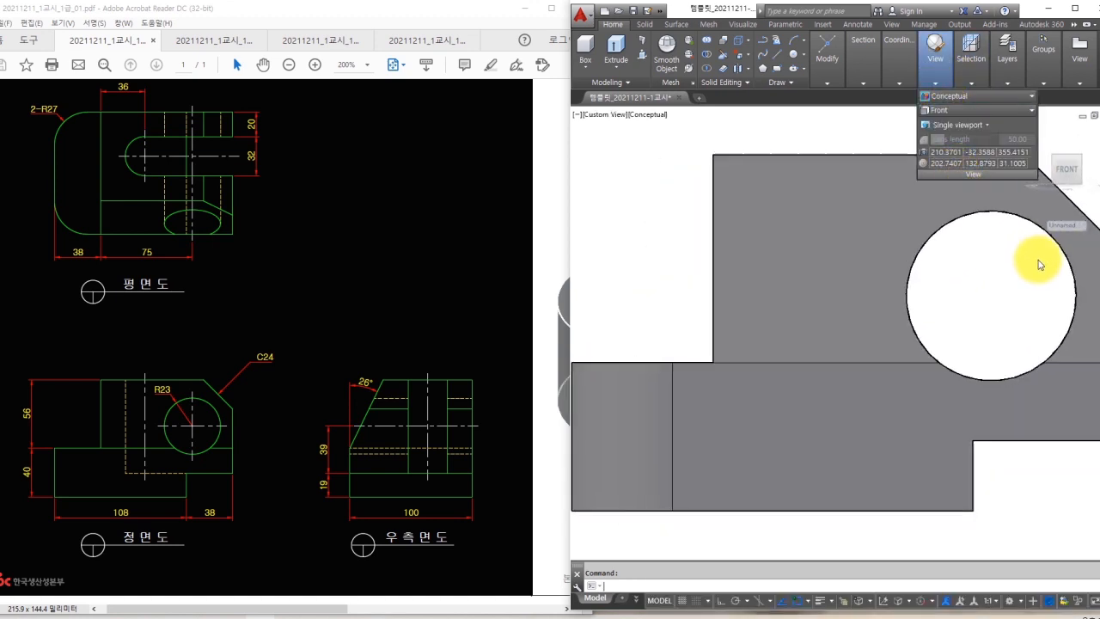
type("dli")
key("space")
left_click(863, 230)
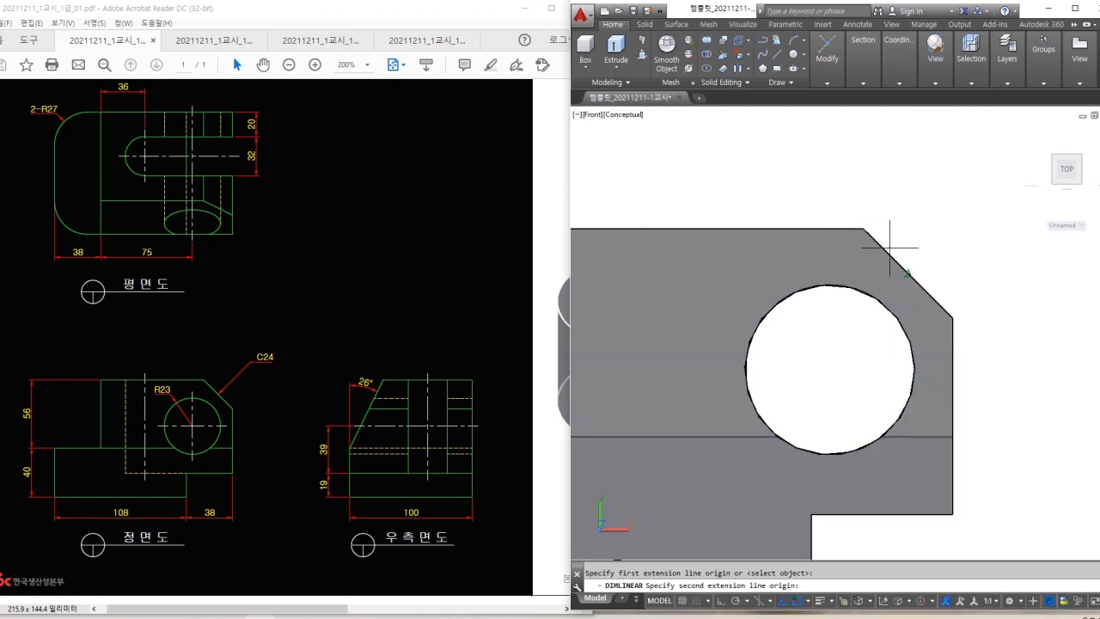
left_click(951, 311)
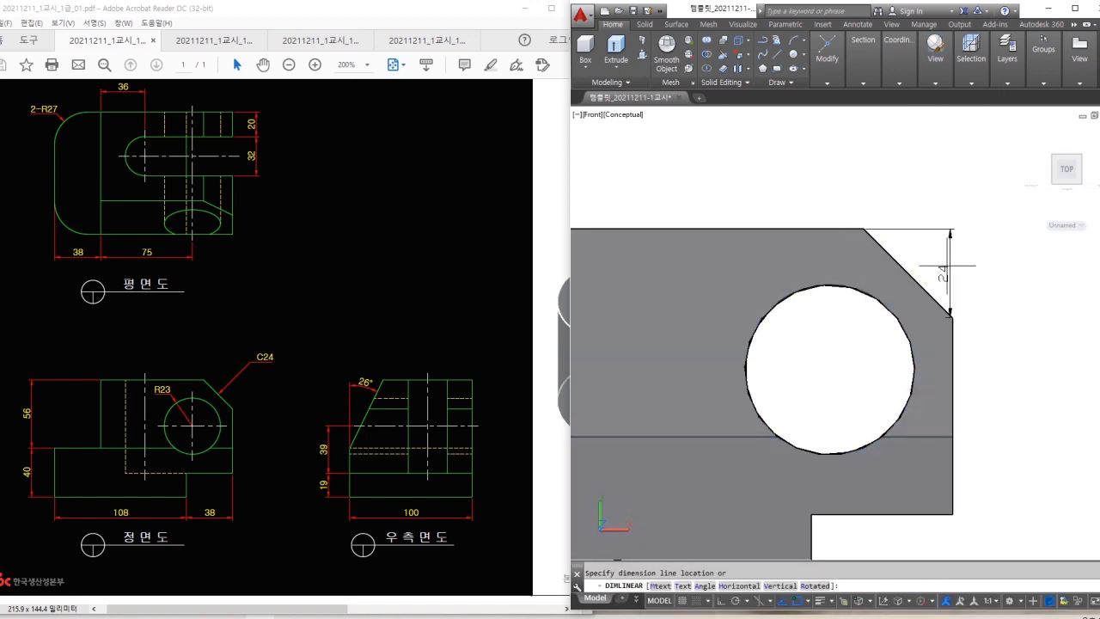
key("Escape")
scroll(933, 214, "down", 2)
middle_click_drag(951, 312, 811, 353, "shift")
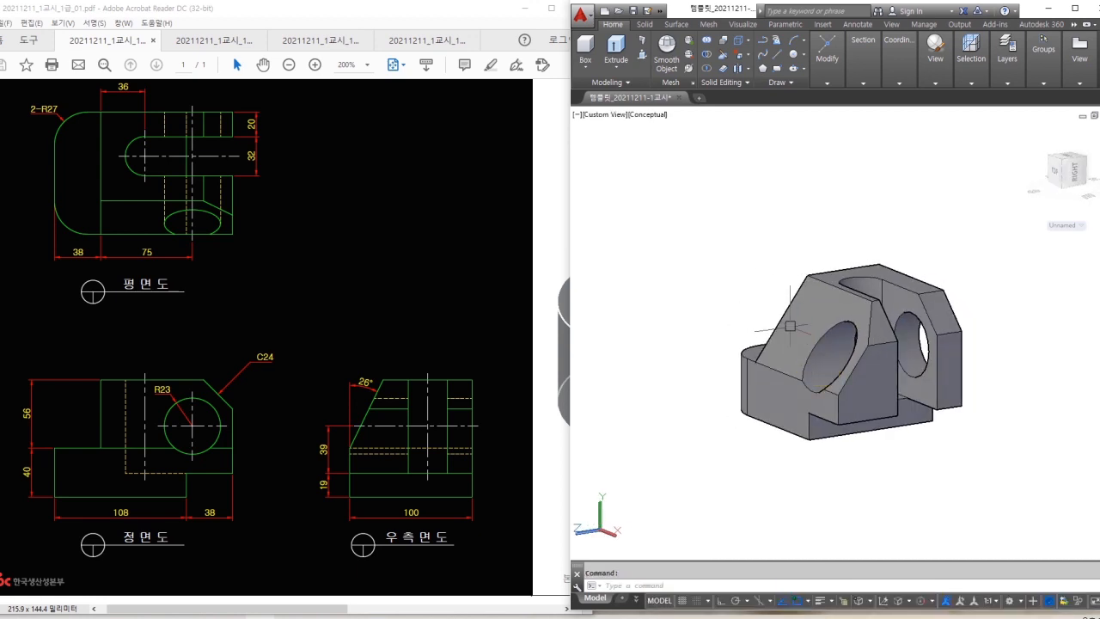
left_click(834, 387)
scroll(838, 395, "up", 2)
type("da")
key("Escape")
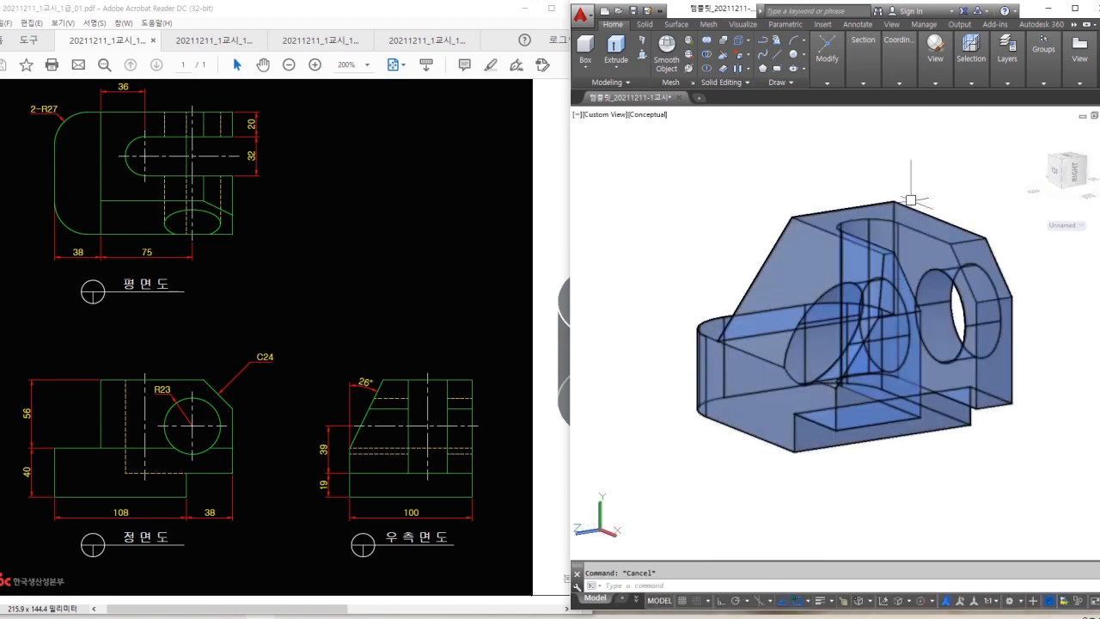
left_click(935, 53)
left_click(945, 110)
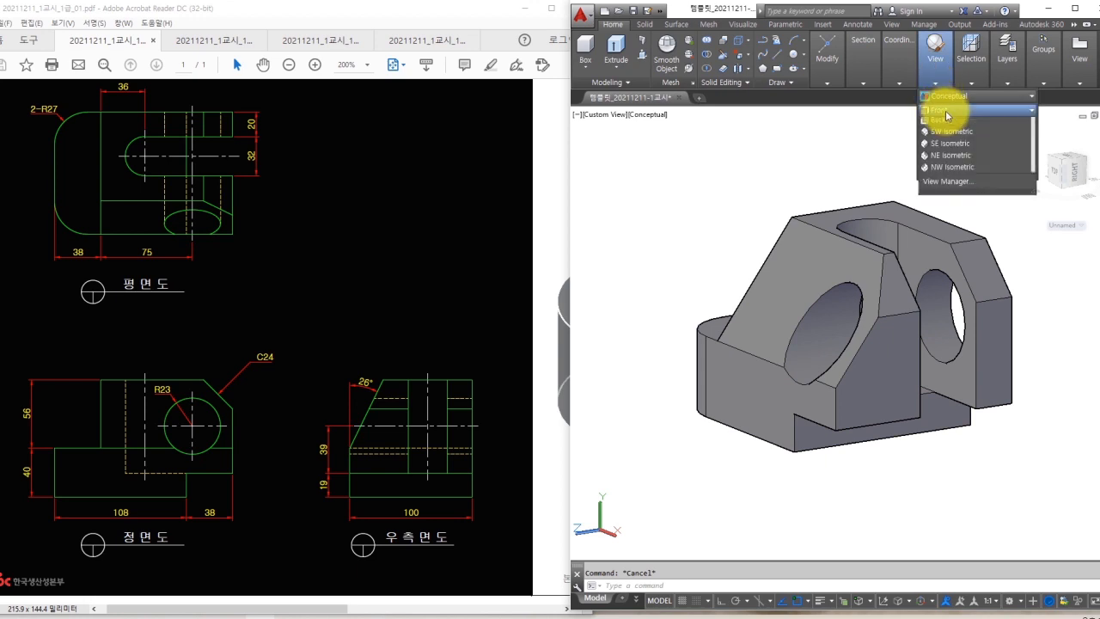
left_click(944, 163)
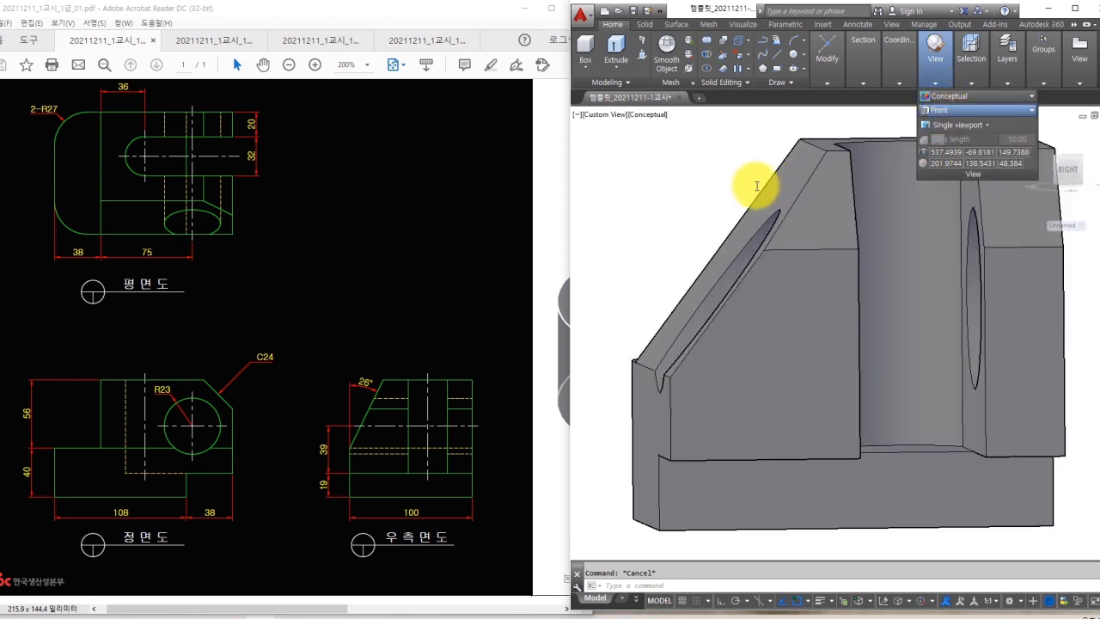
type("dan")
key("Return")
left_click(626, 342)
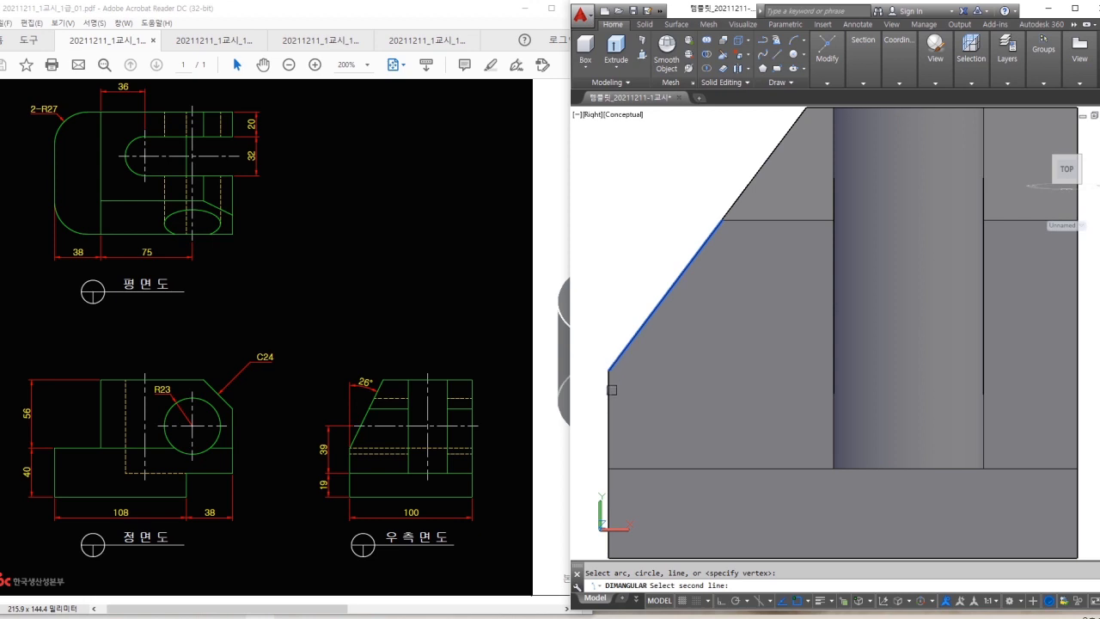
left_click(612, 389)
left_click(660, 179)
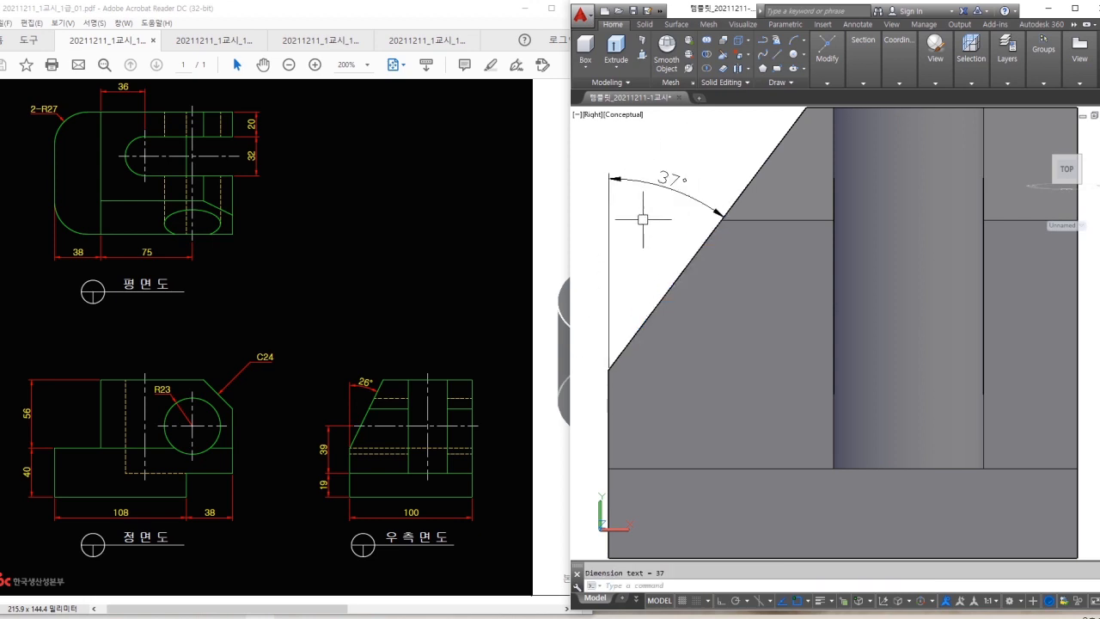
mouse_move(665, 128)
left_mouse_down()
mouse_move(663, 144)
mouse_move(678, 144)
left_mouse_up()
mouse_move(724, 202)
left_mouse_down()
mouse_move(693, 175)
mouse_move(696, 184)
left_mouse_up()
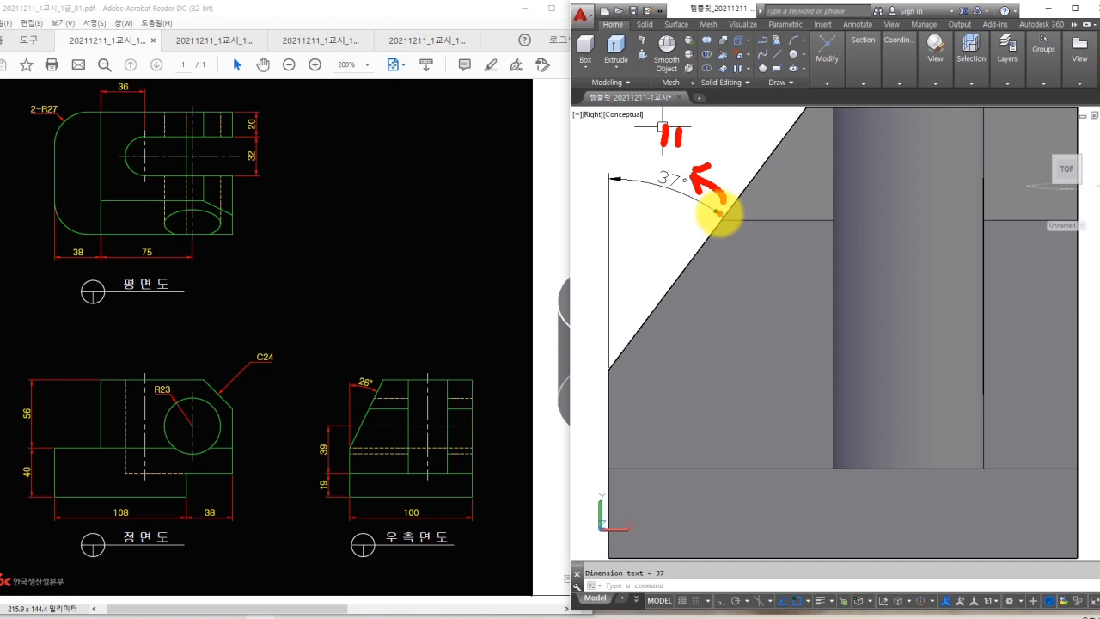
key("Escape")
scroll(674, 151, "down", 2)
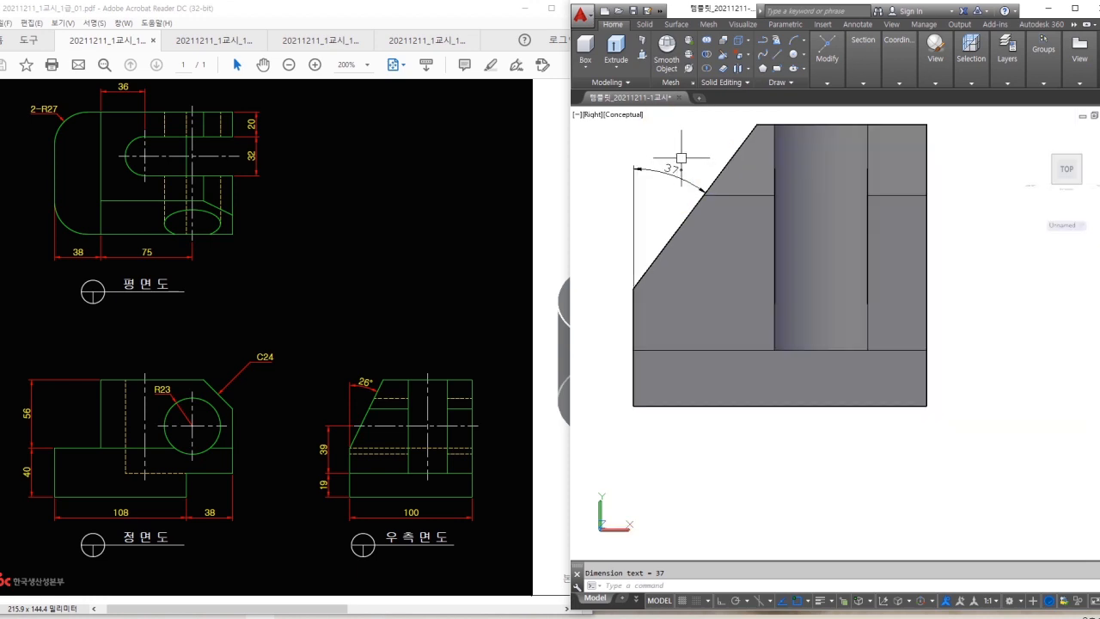
middle_click_drag(678, 153, 742, 194, "shift")
scroll(679, 168, "down", 2)
left_click(636, 129)
key("Escape")
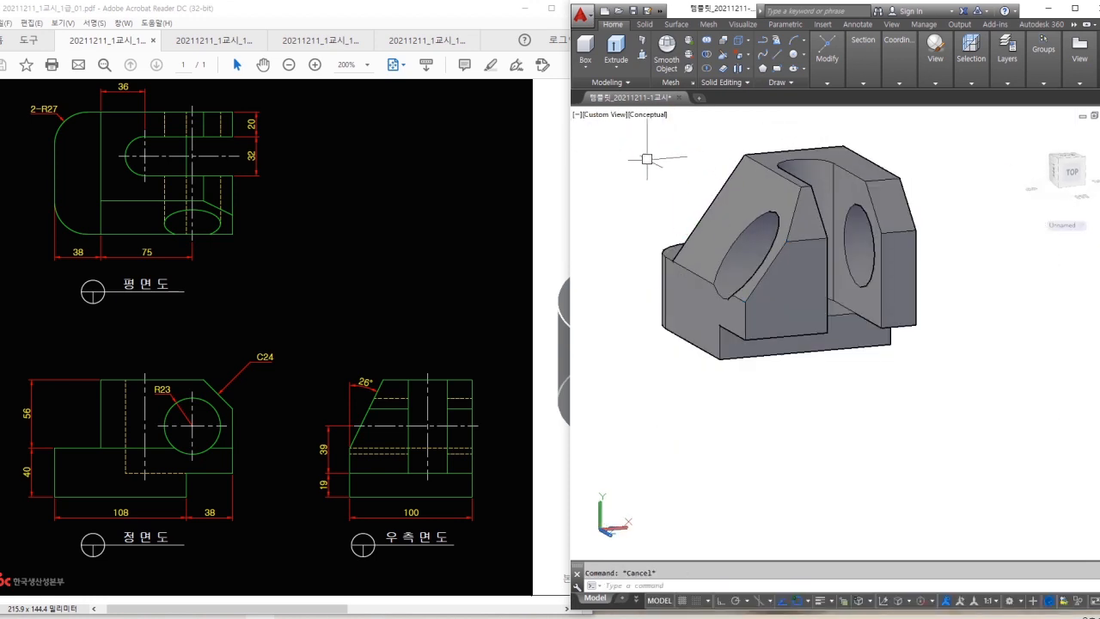
Taper the sloped face by -11° about an axis from its corner to the top corner.
left_click(752, 59)
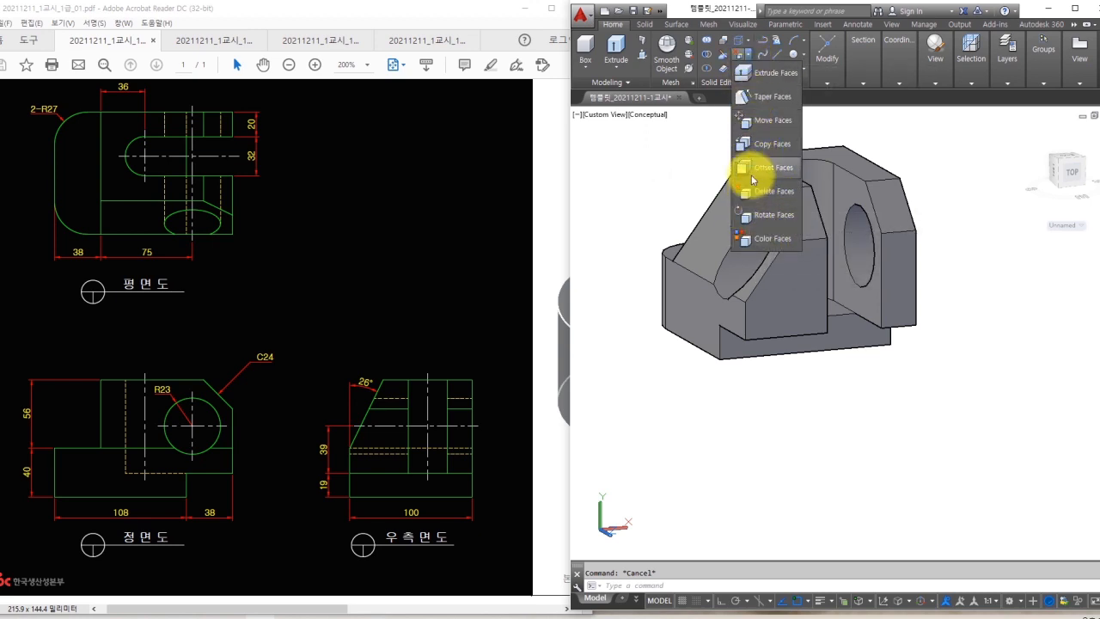
left_click(762, 103)
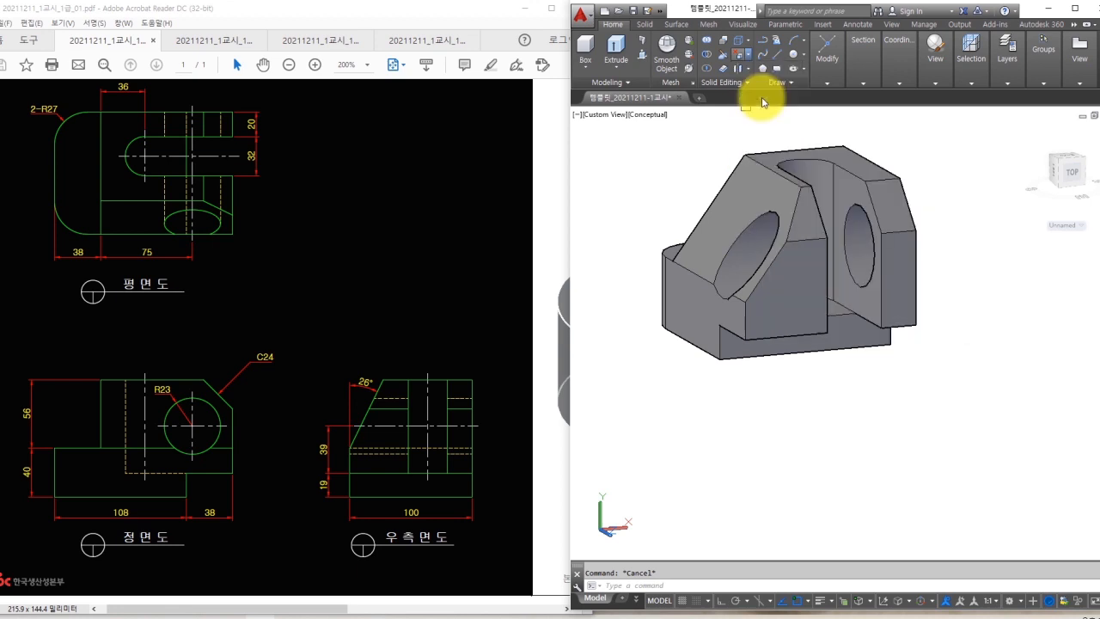
scroll(718, 221, "up", 2)
left_click(720, 221)
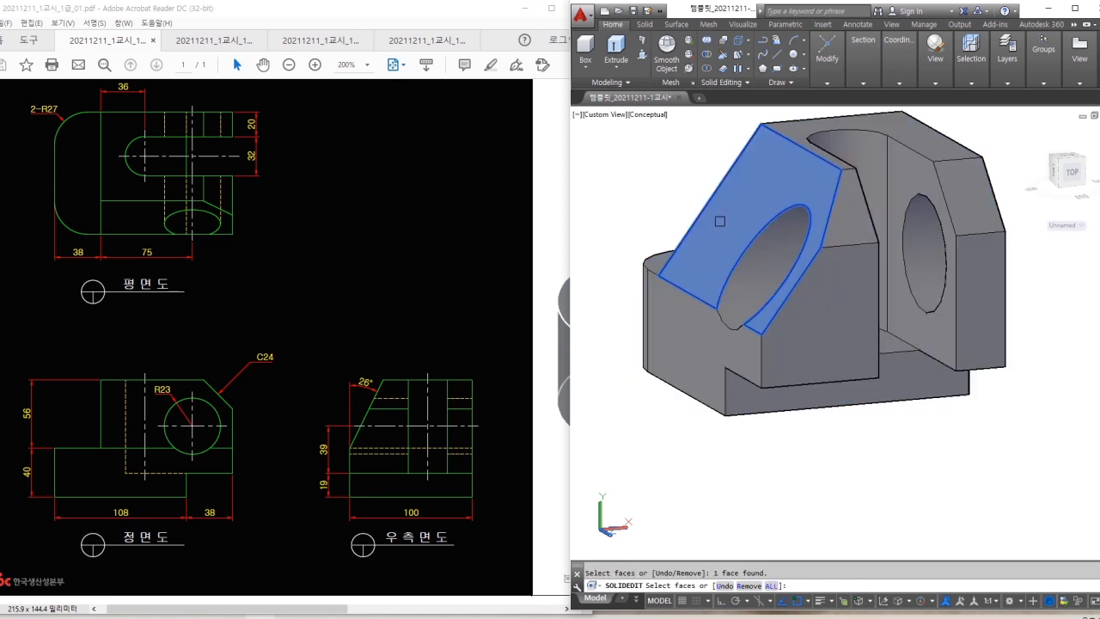
key("Return")
left_click(658, 274)
left_click(759, 123)
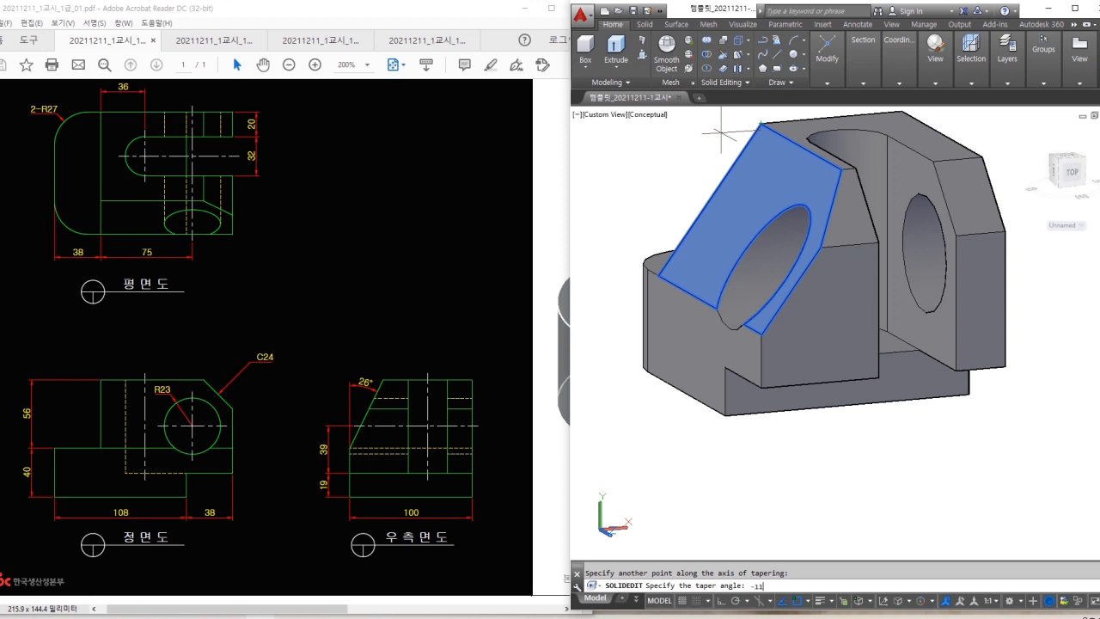
key("Return")
key("Escape")
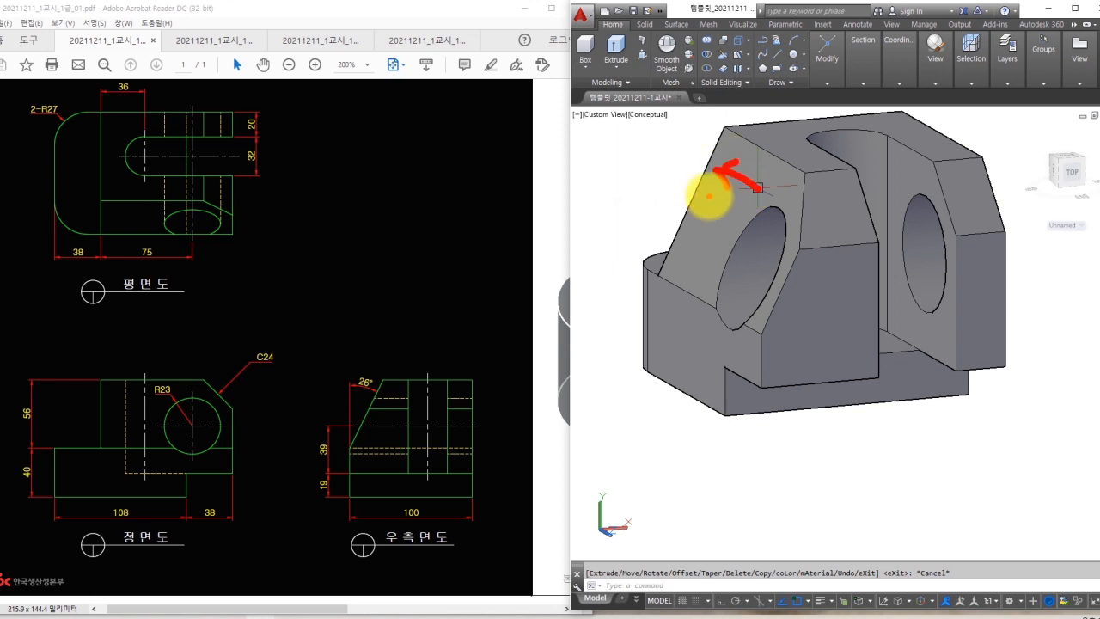
middle_click_drag(694, 197, 700, 182, "shift")
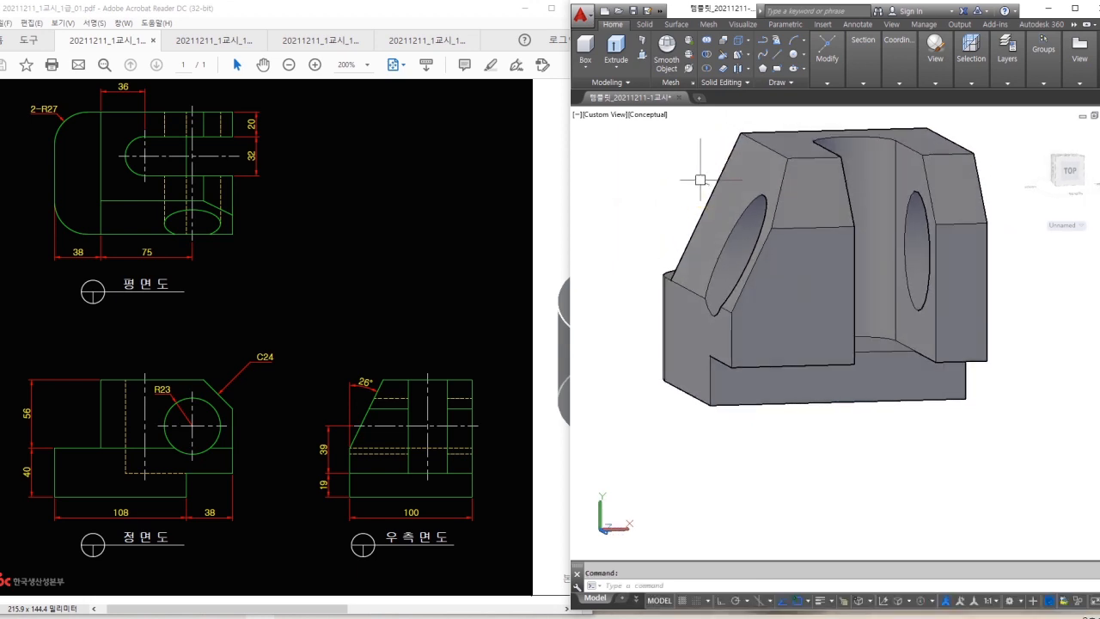
left_click(938, 86)
left_click(945, 110)
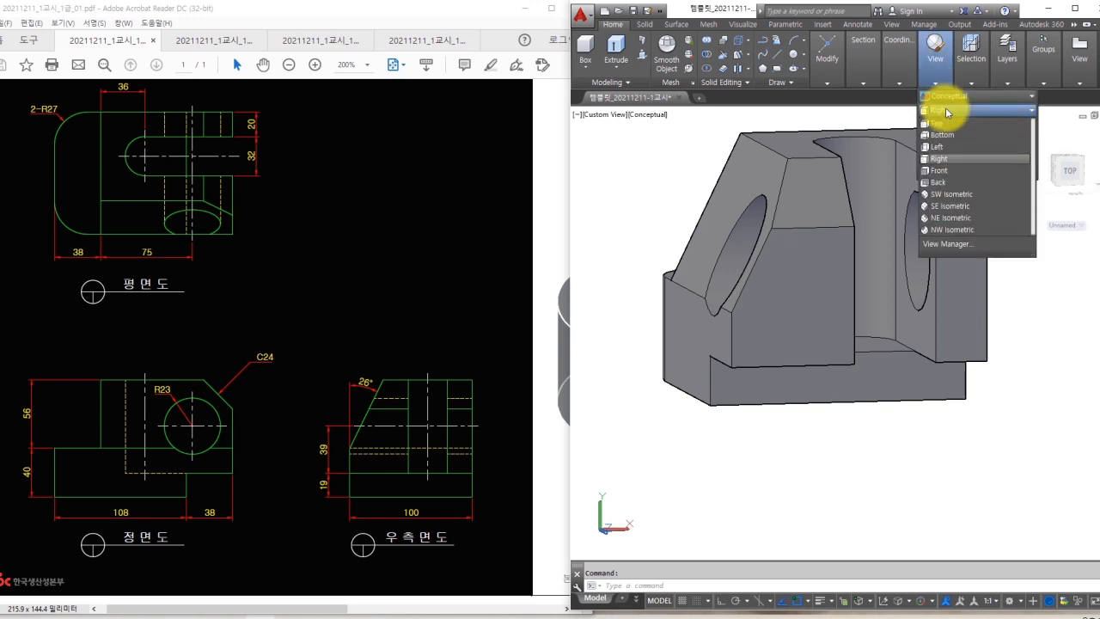
left_click(933, 158)
type("dan")
key("Return")
left_click(628, 330)
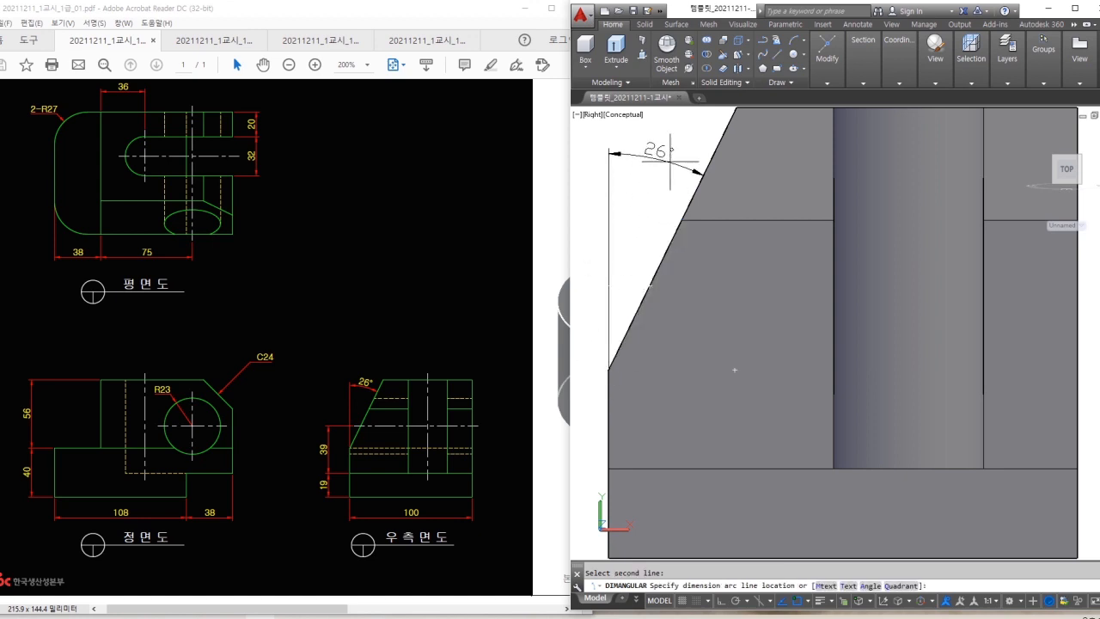
left_click(669, 148)
left_click(674, 132)
left_click(660, 159)
type("e")
key("space")
scroll(666, 174, "down", 5)
middle_click_drag(679, 191, 788, 251, "shift")
left_click(637, 191)
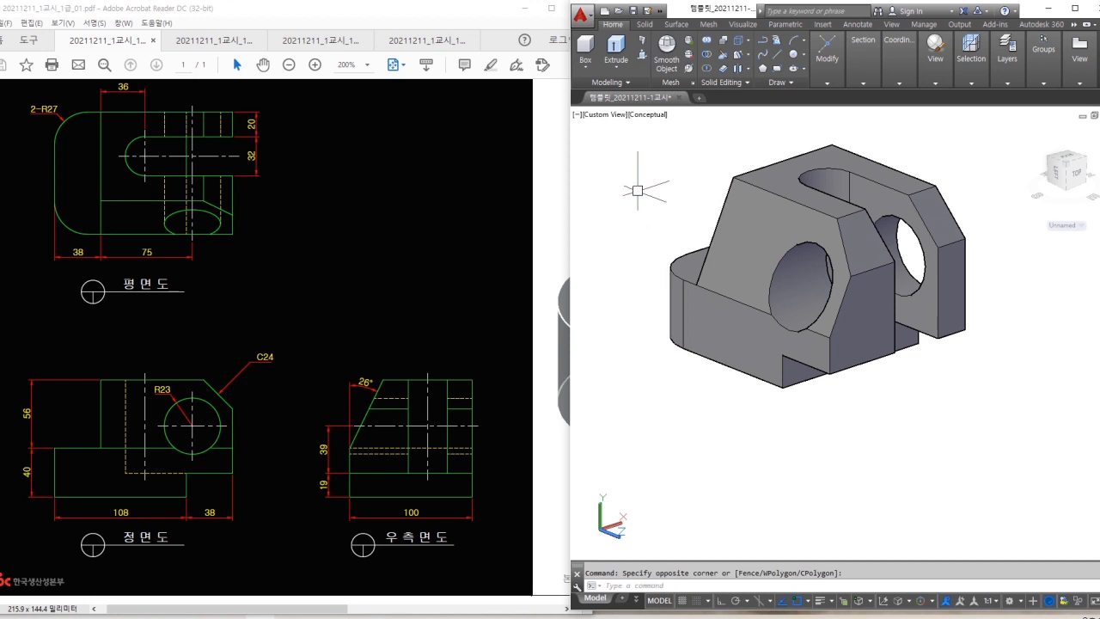
left_click(469, 262)
key("ctrl+0")
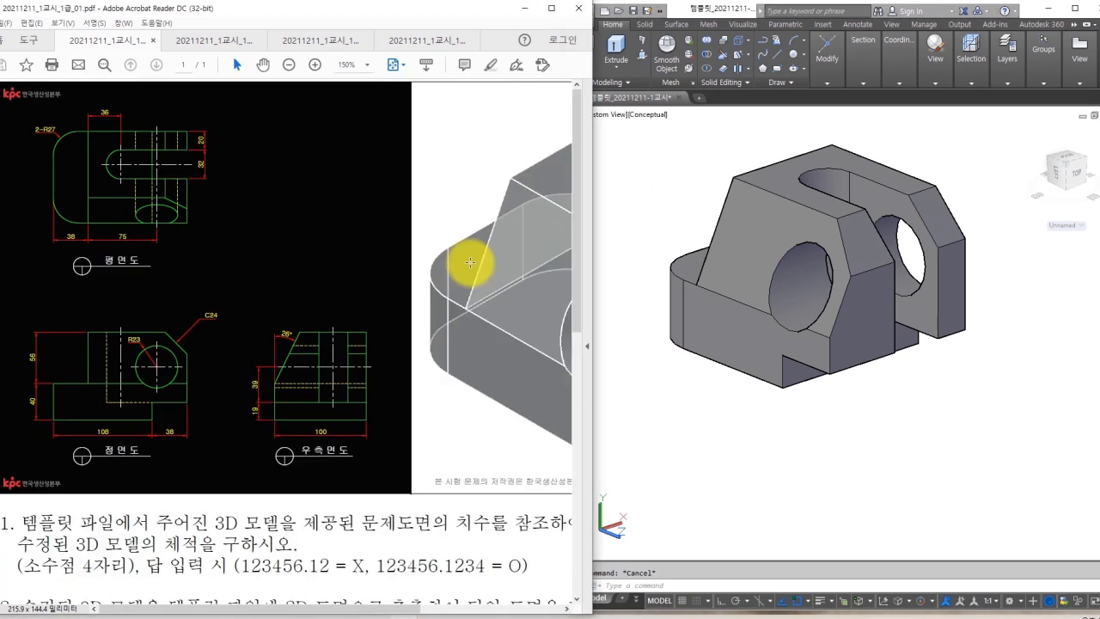
left_click(688, 258)
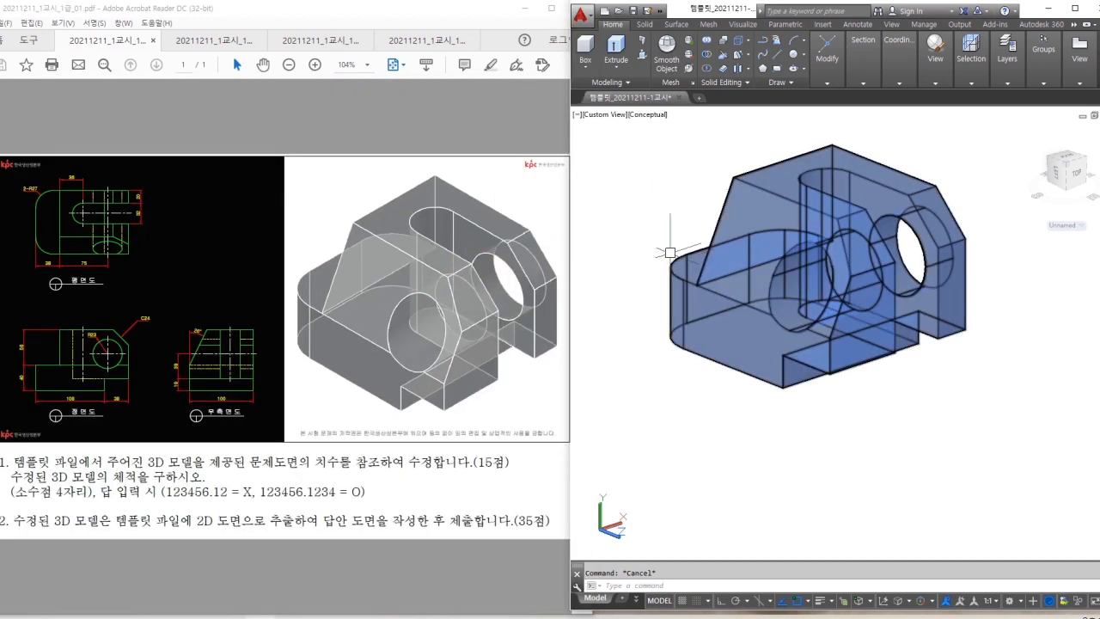
type("mass")
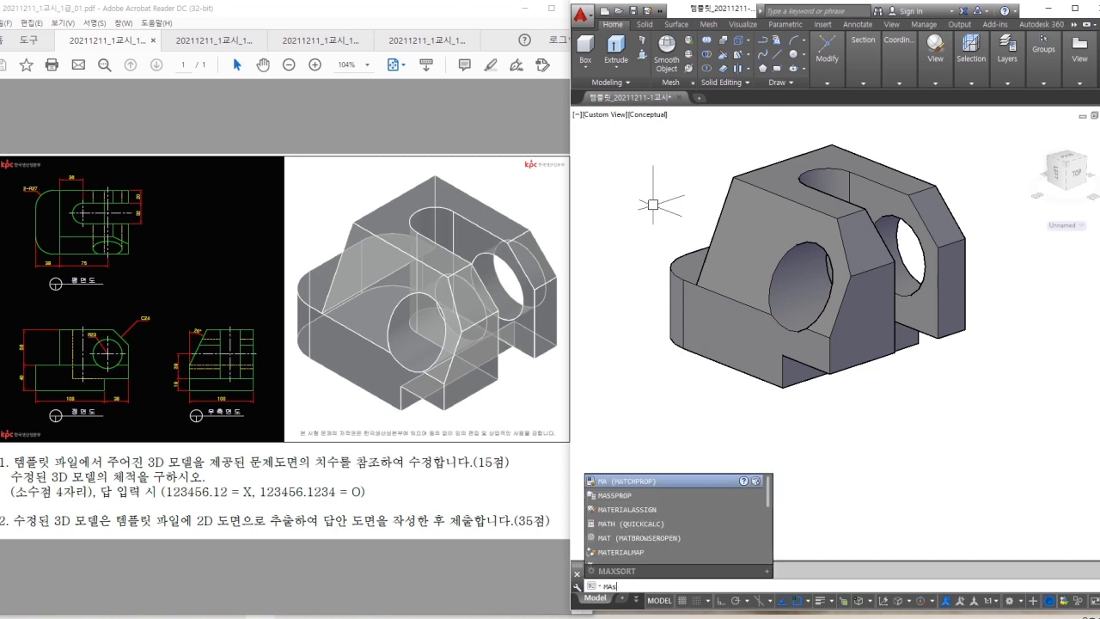
key("Return")
left_click(747, 262)
key("Return")
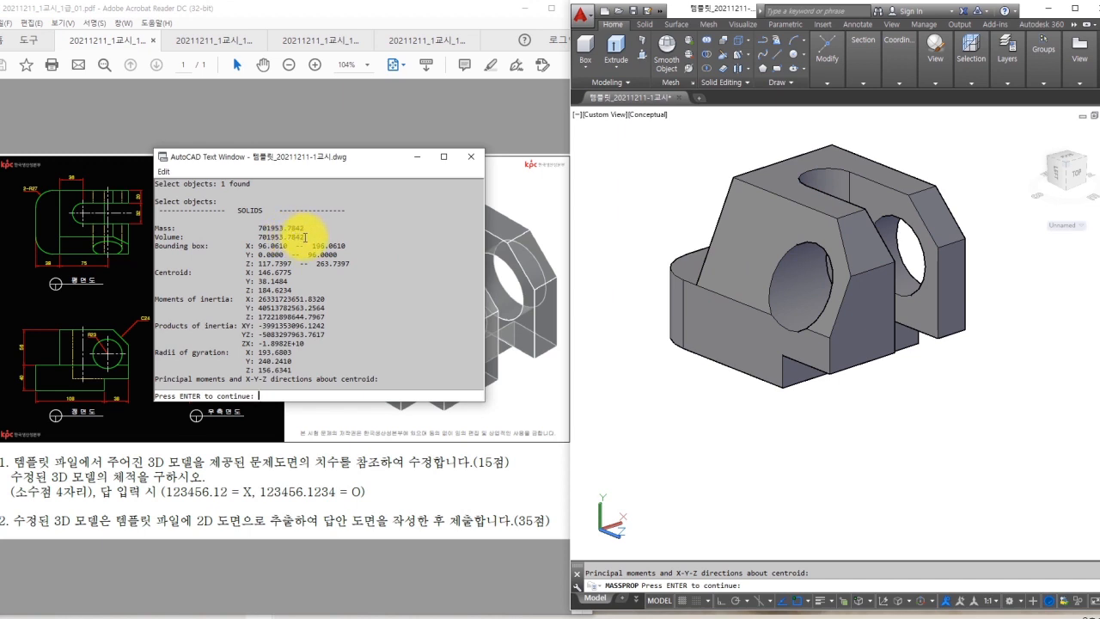
left_click(471, 157)
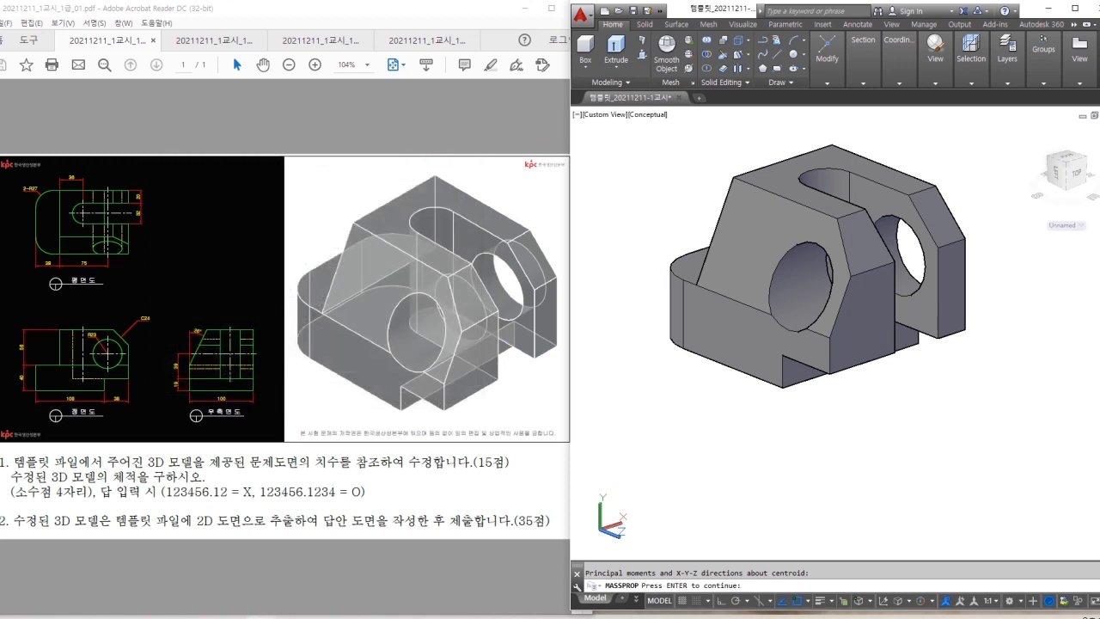
key("Escape")
middle_click_drag(727, 320, 712, 329)
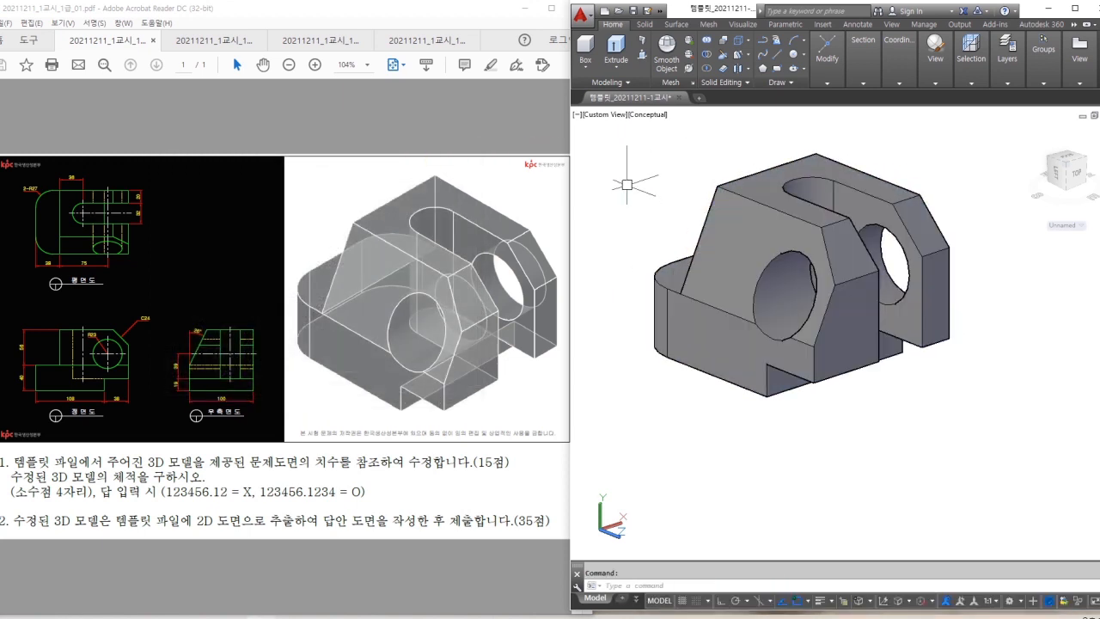
left_click(815, 465)
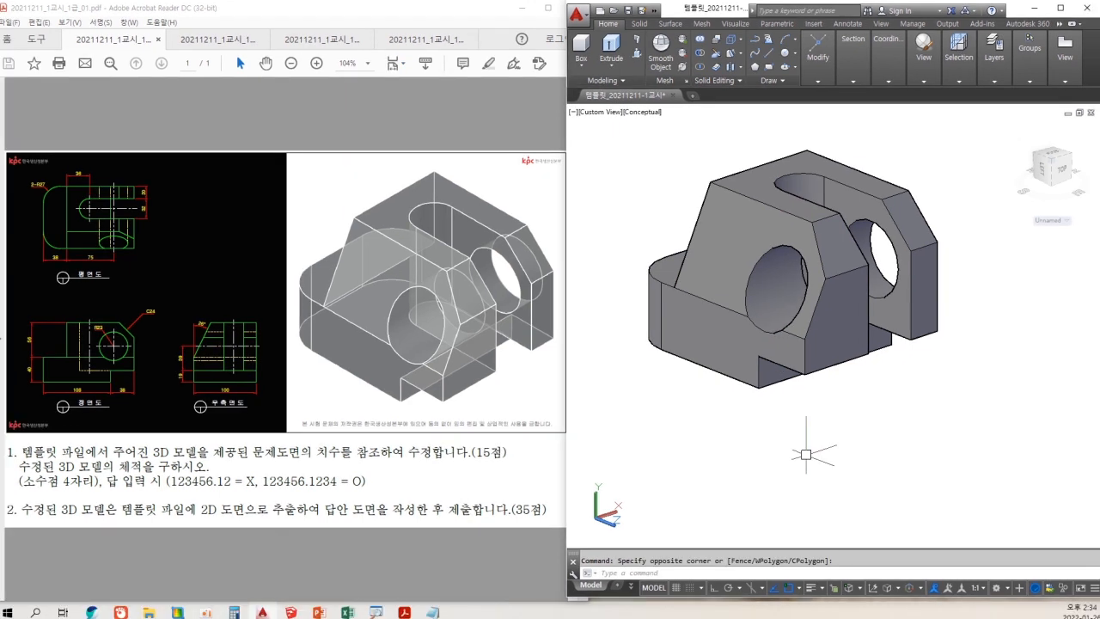
Mark the 2D drawing requirement in the task and clear the stray selection.
left_click_drag(200, 522, 245, 520)
key("Escape")
left_click(831, 510)
left_click(776, 465)
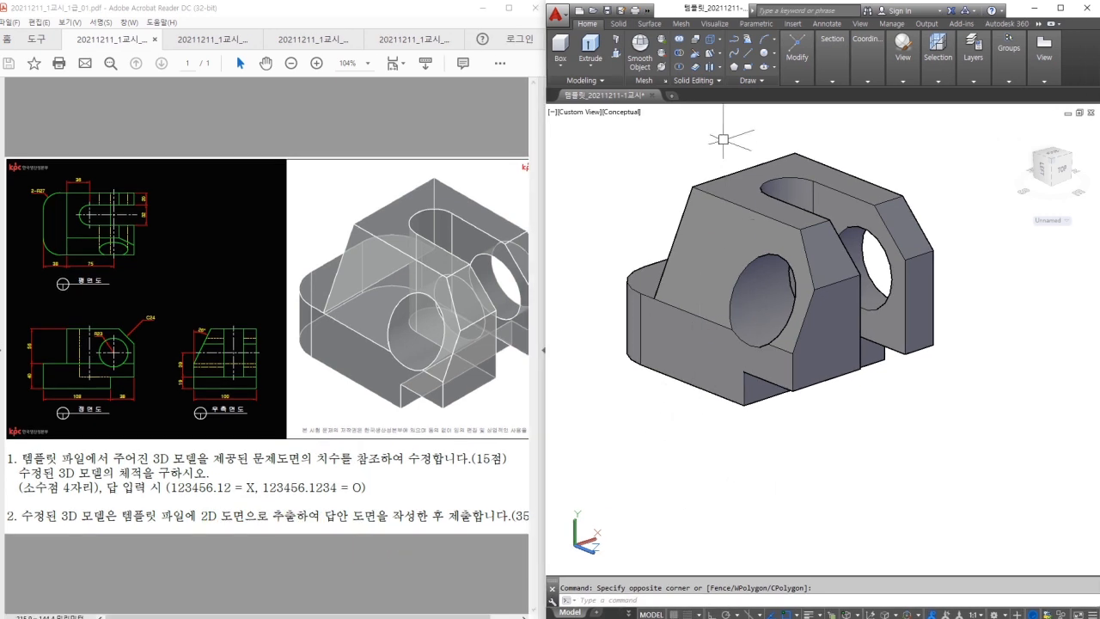
Switch to Front view and place a Flatshot projection of it beside the model.
left_click(902, 53)
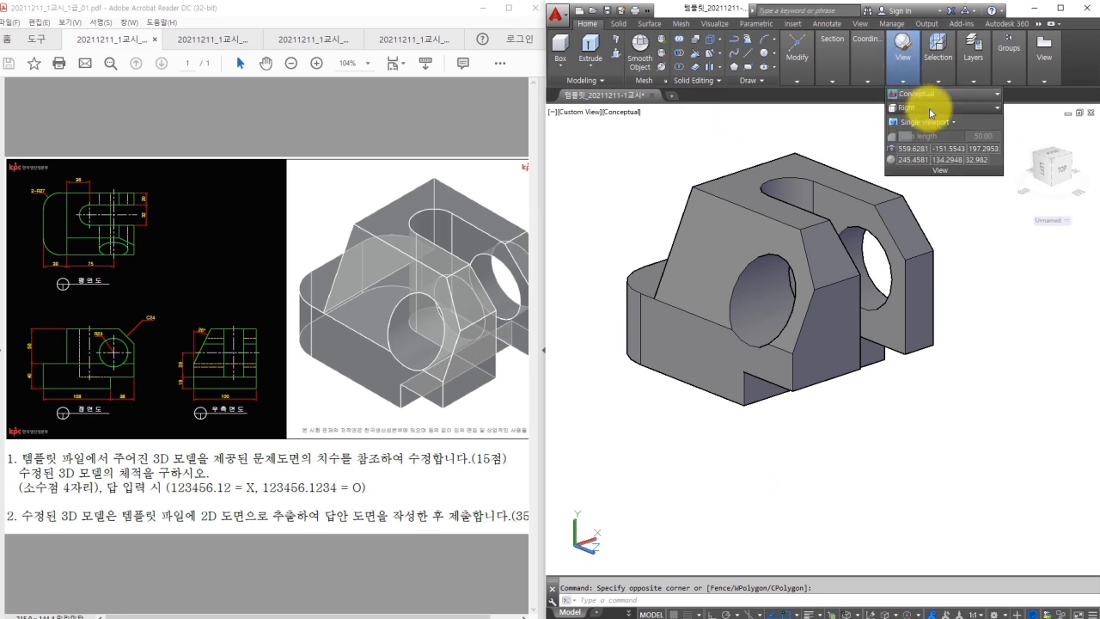
left_click(925, 107)
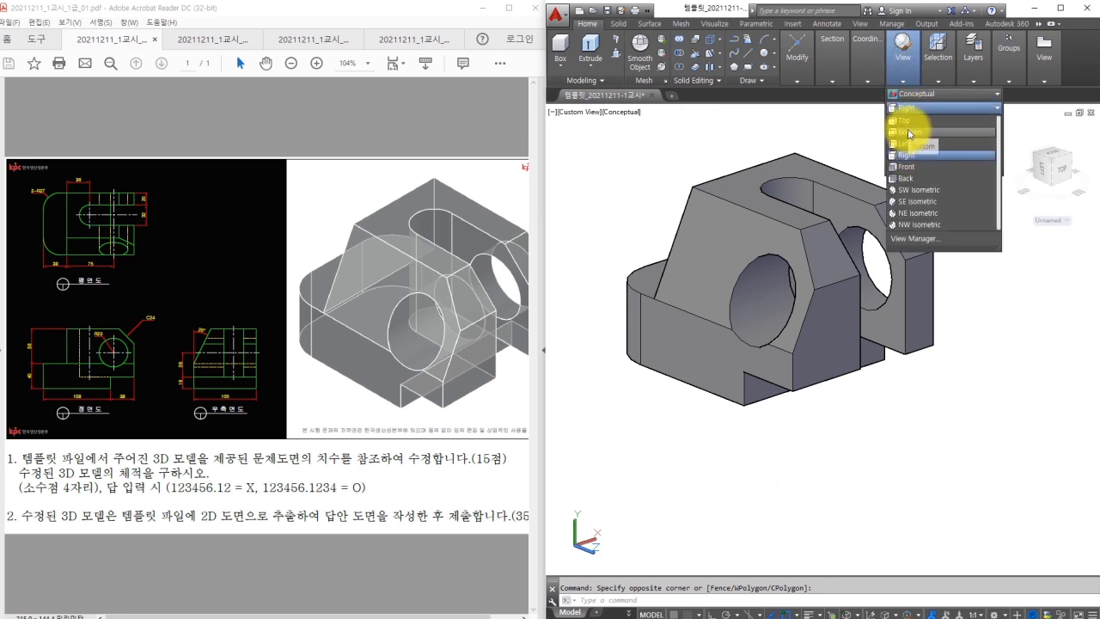
left_click(909, 166)
scroll(849, 232, "down", 1)
middle_click_drag(849, 232, 692, 282)
key("Escape")
type("f")
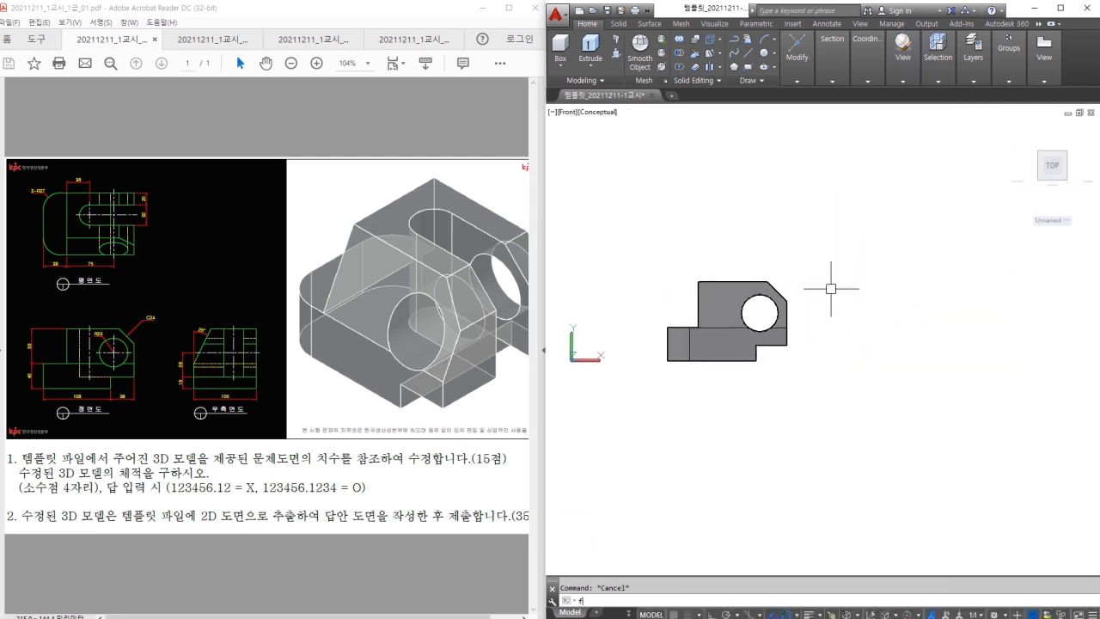
type("lat")
key("Return")
left_click(780, 461)
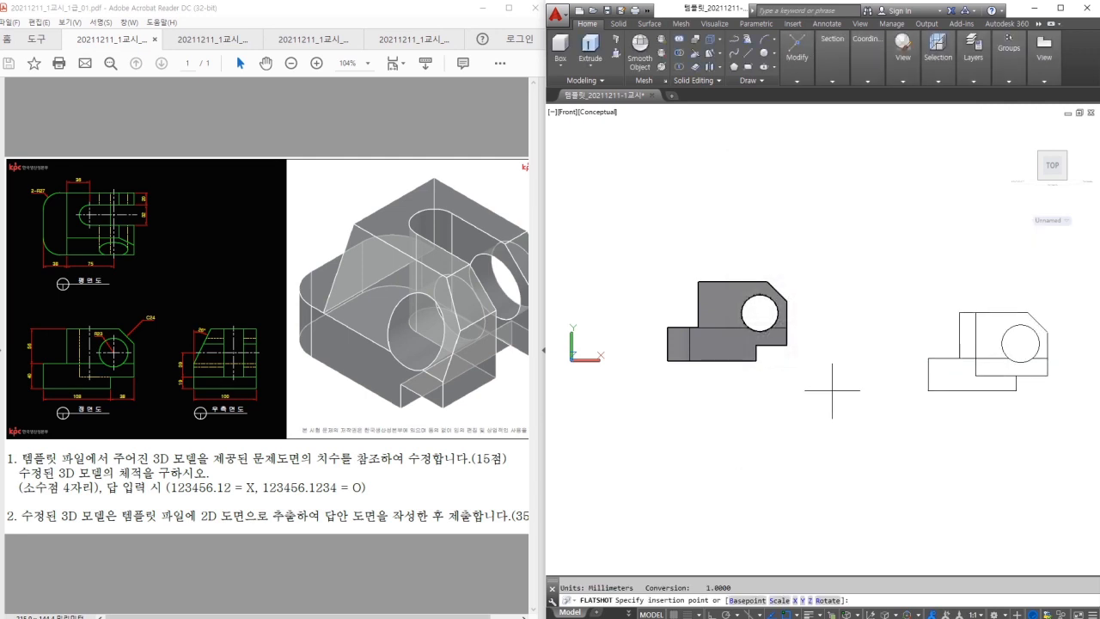
left_click(823, 372)
key("Return")
key("Return")
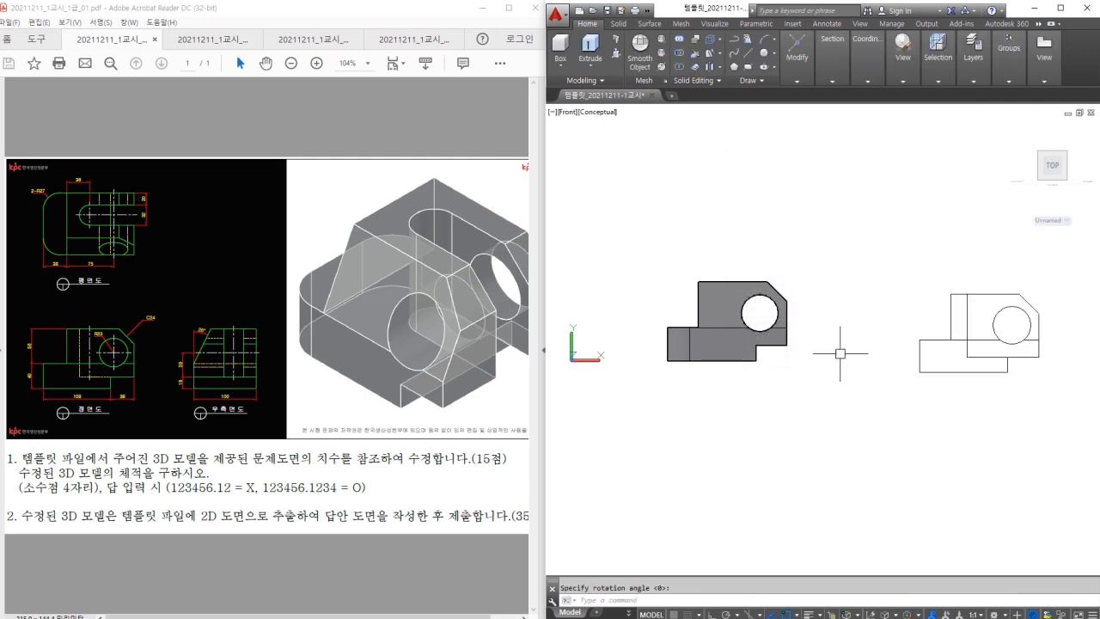
Switch to Top view and place its Flatshot projection with default scale and rotation.
left_click(904, 81)
left_click(911, 109)
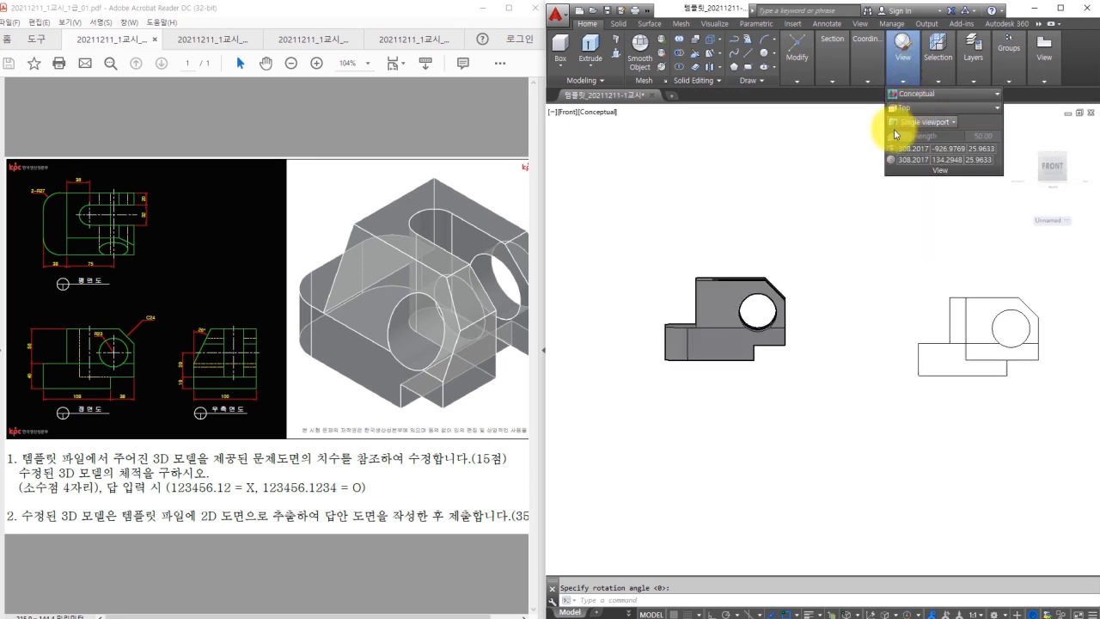
left_click(908, 120)
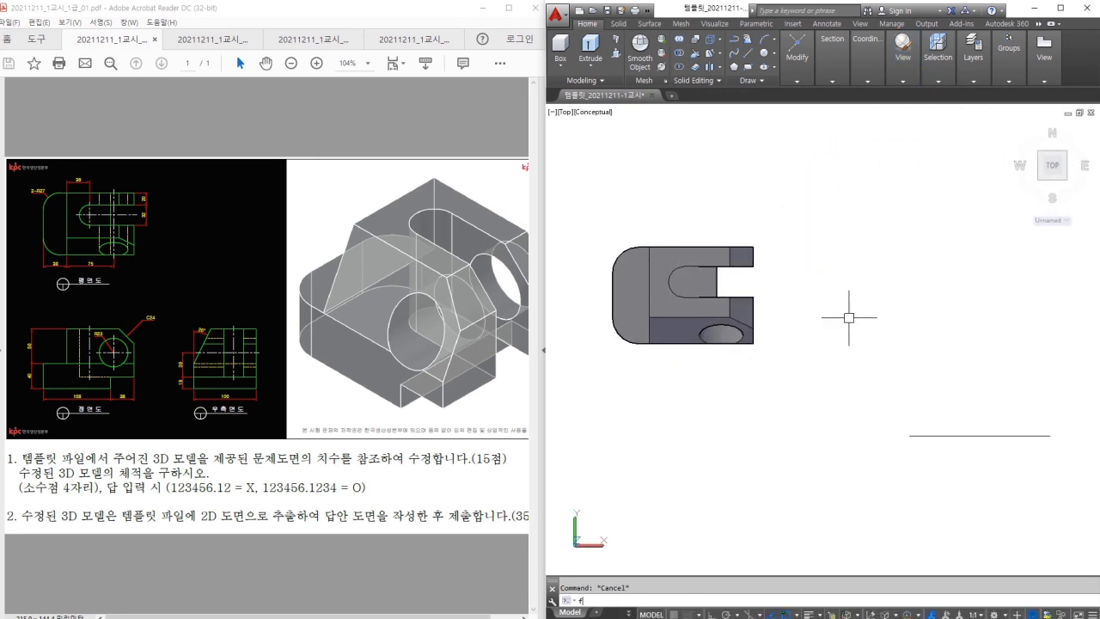
key("Return")
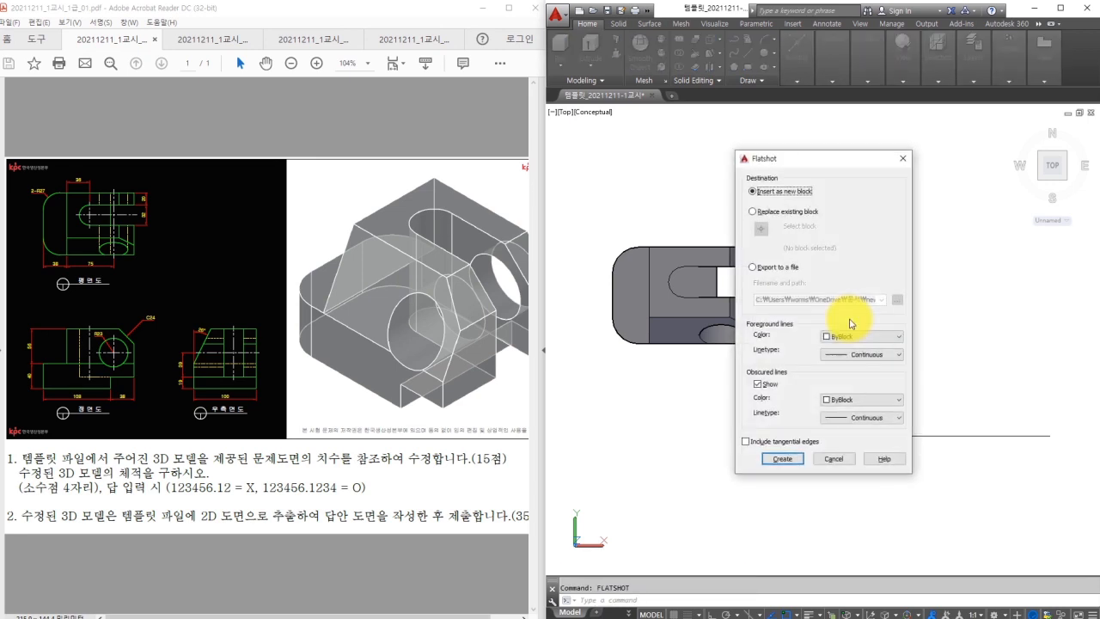
left_click(784, 457)
left_click(795, 395)
key("Return")
key("Return")
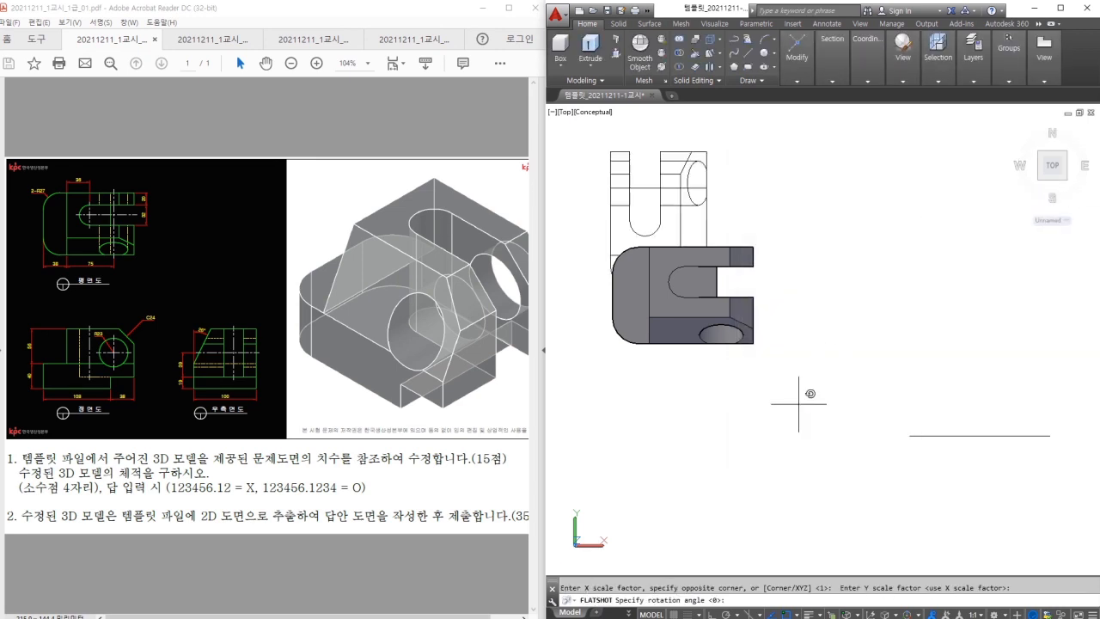
key("Return")
Switch to Right view, place its Flatshot projection, and orbit to check all three.
mouse_move(911, 77)
left_click(907, 108)
left_click(913, 159)
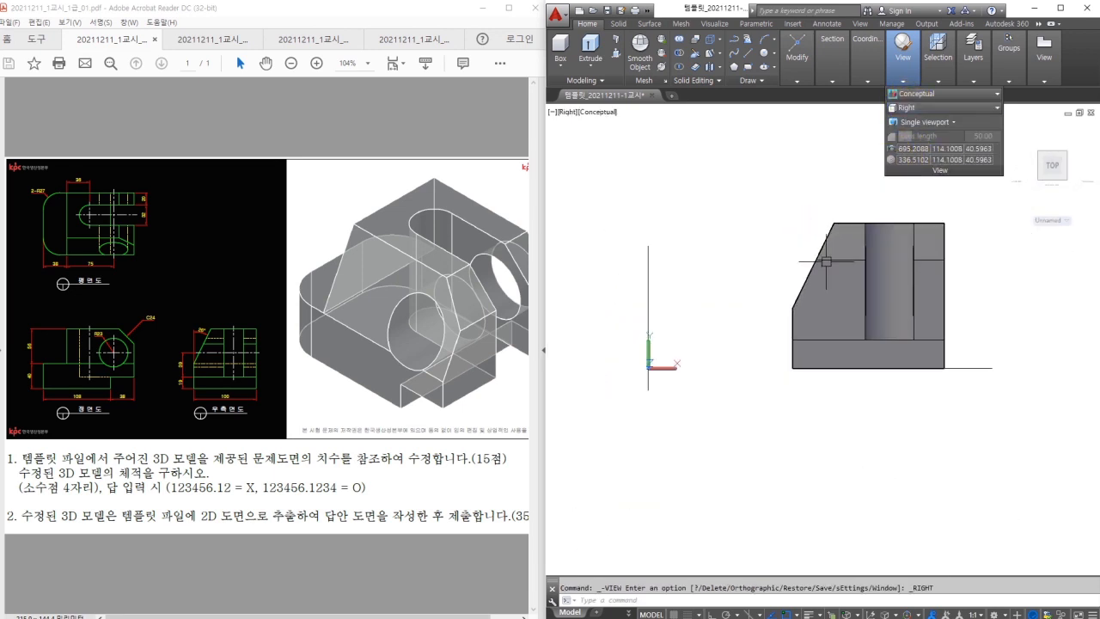
key("Return")
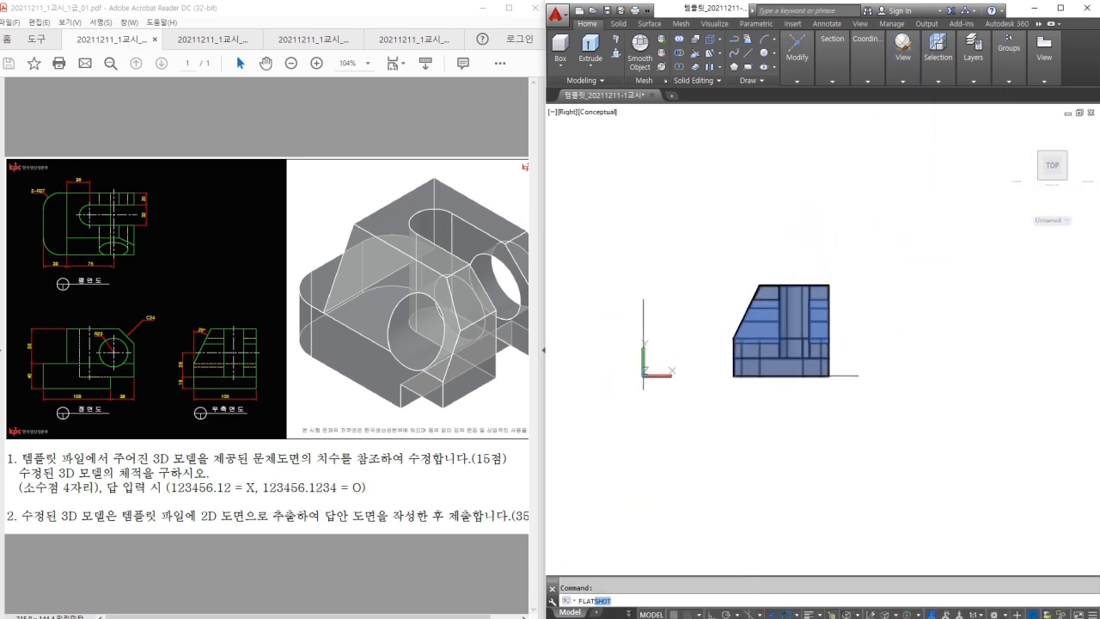
left_click(777, 458)
left_click(826, 401)
key("Return")
key("Return")
key("Return")
key("Escape")
scroll(814, 412, "down", 2)
middle_click_drag(808, 405, 853, 447, "shift")
left_click(800, 389)
Delete the 3D solid and sketch how the projections should rotate to Top.
left_click(794, 360)
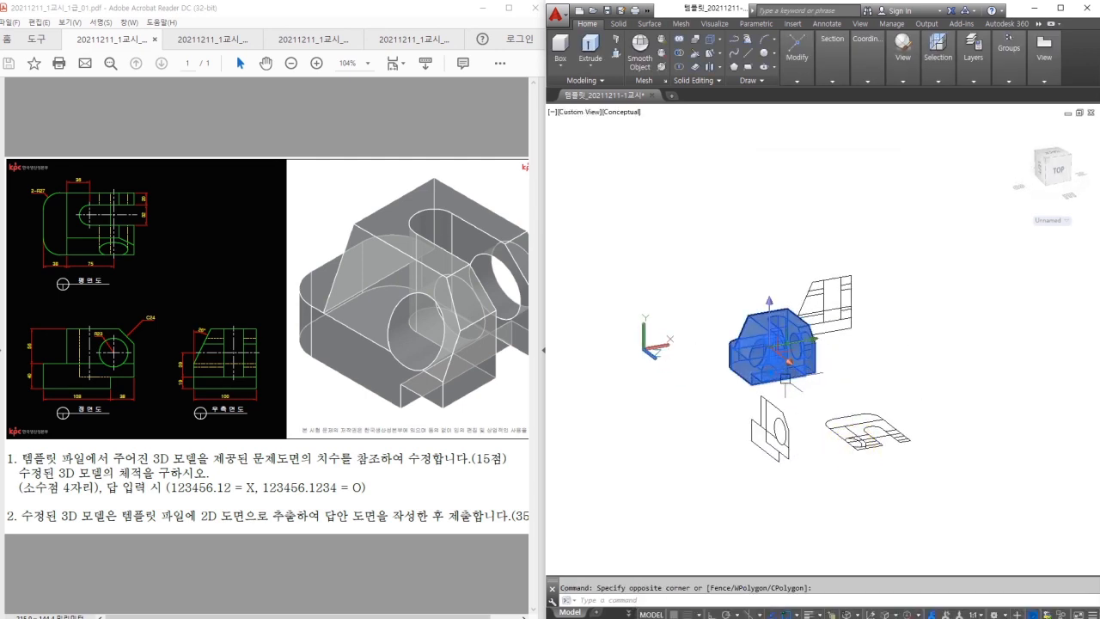
key("Delete")
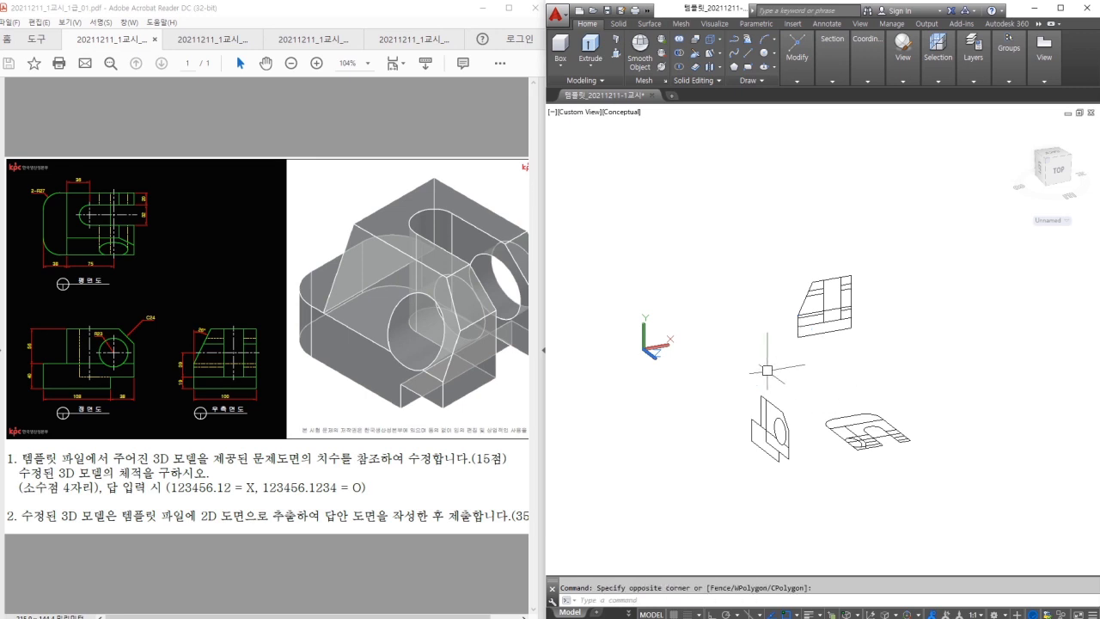
scroll(840, 401, "up", 2)
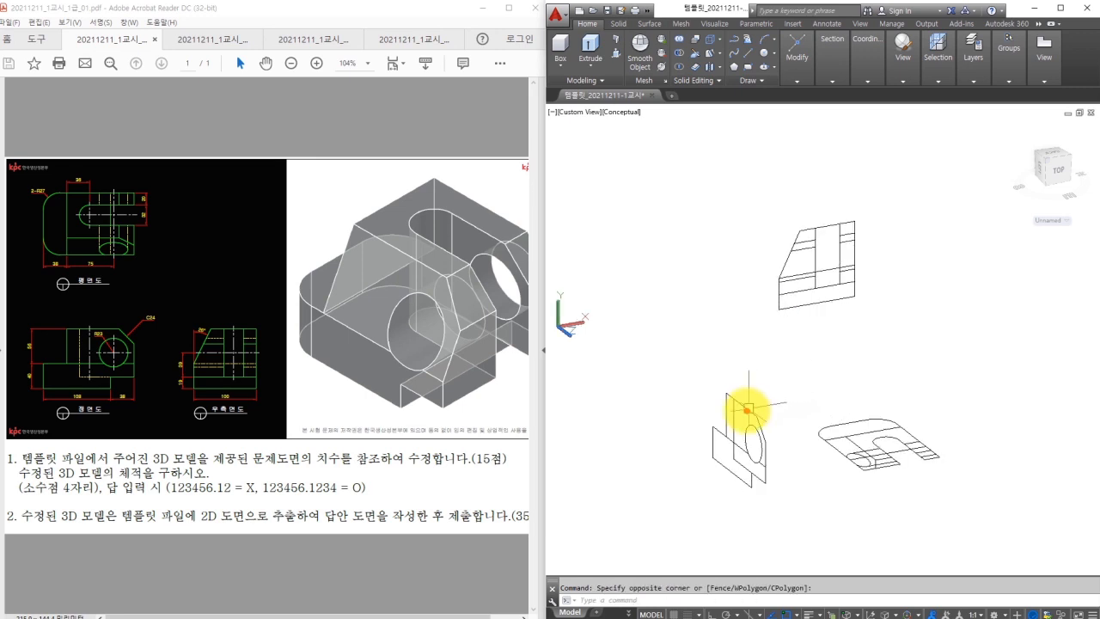
left_click_drag(747, 409, 779, 420)
left_click_drag(823, 287, 842, 319)
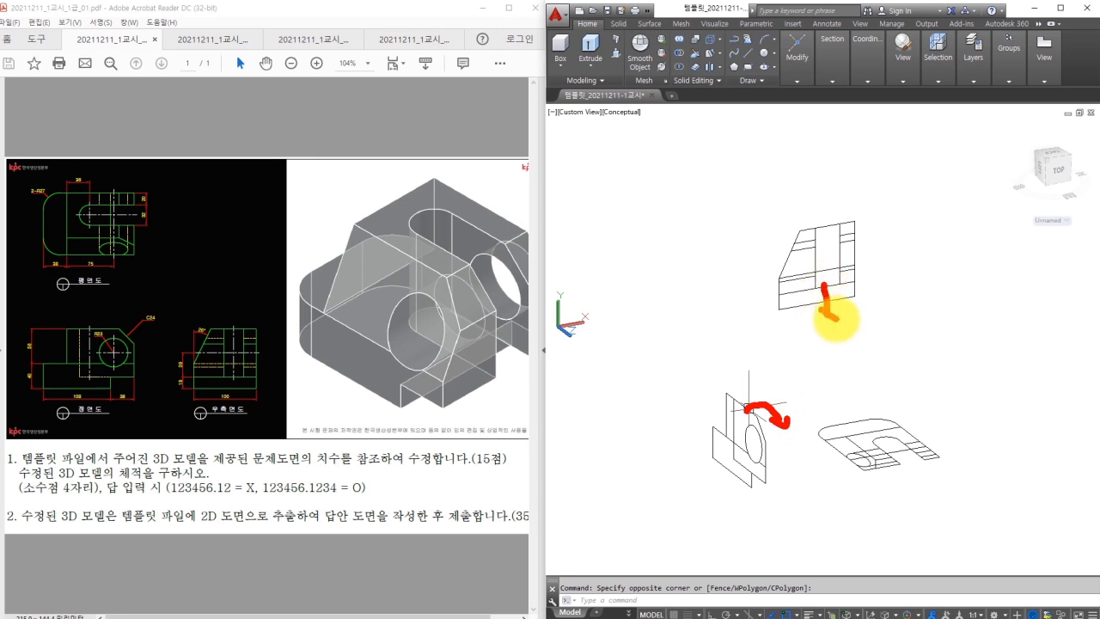
left_click_drag(913, 297, 976, 324)
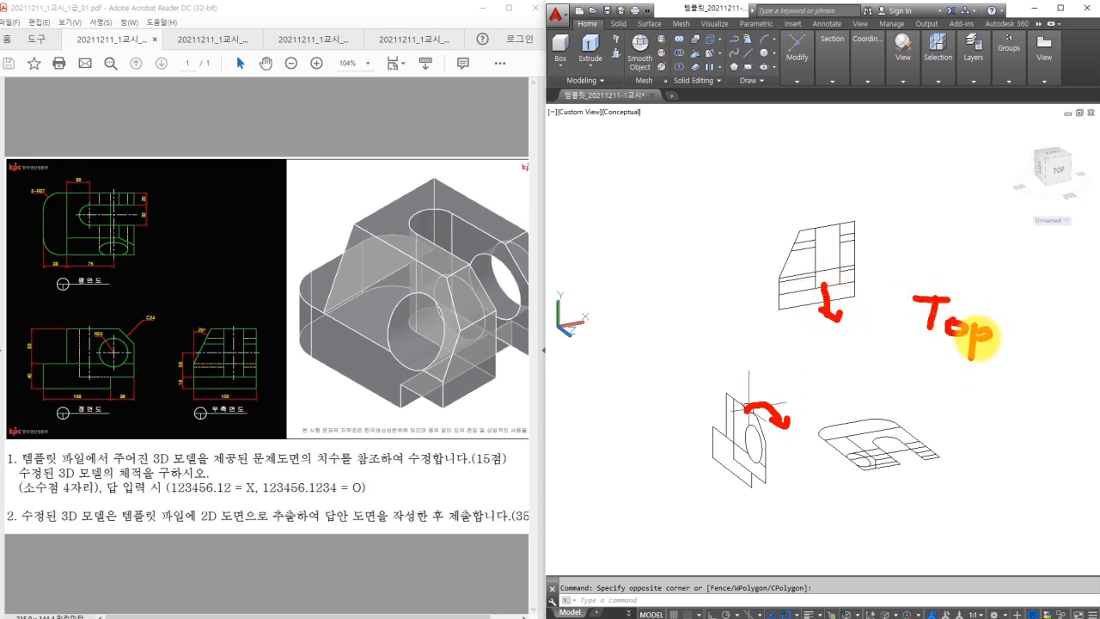
key("Escape")
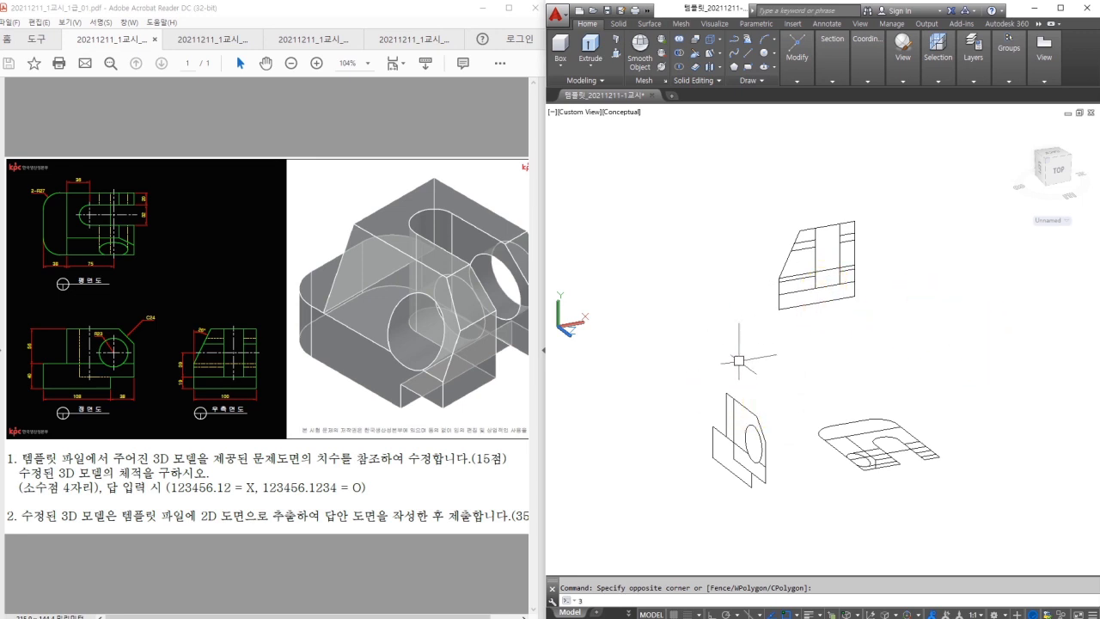
Rotate the front projection with 3DROTATE so it lies flat in the XY plane.
key("space")
left_click(769, 387)
left_click(688, 500)
key("space")
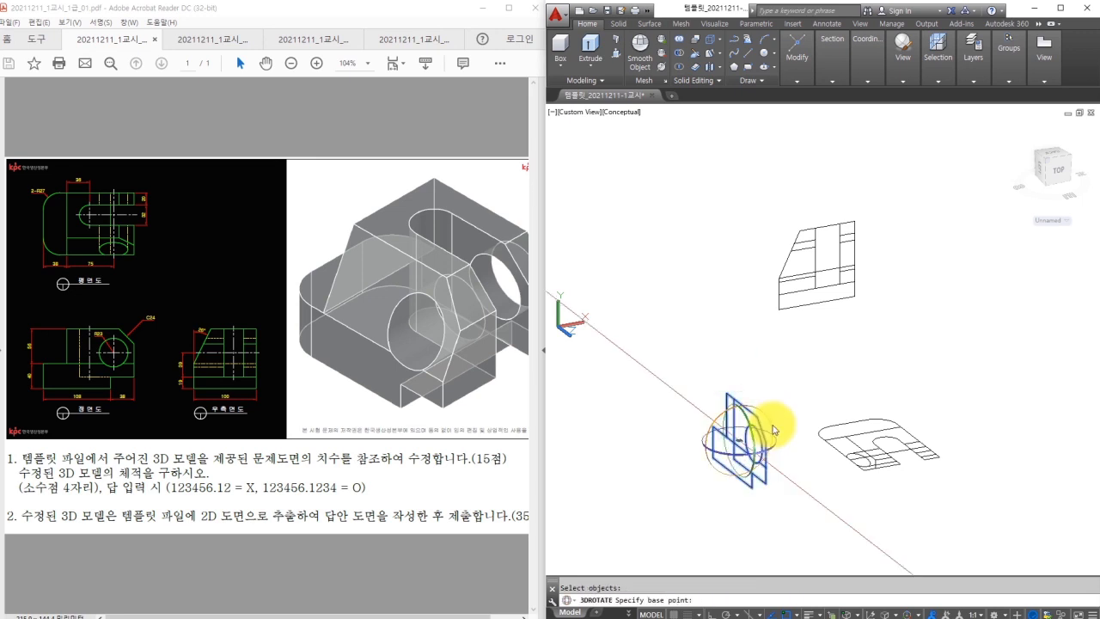
left_click(771, 425)
type("9")
key("BackSpace")
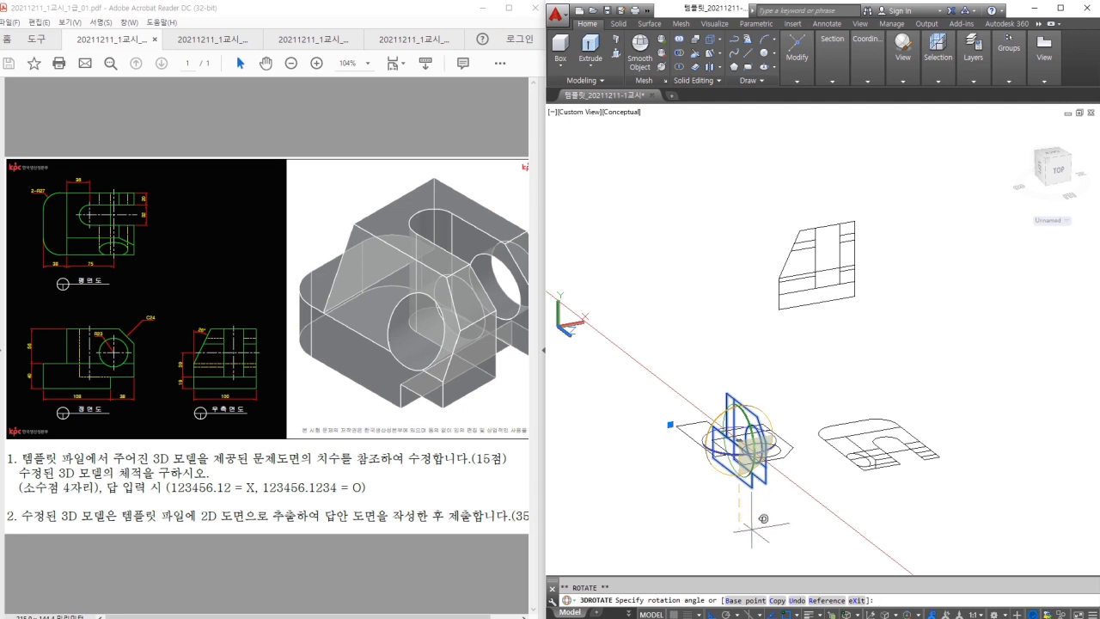
key("Escape")
Rotate the side projection flat with 3DROTATE and orbit to confirm all three lie flat.
key("space")
left_click(879, 333)
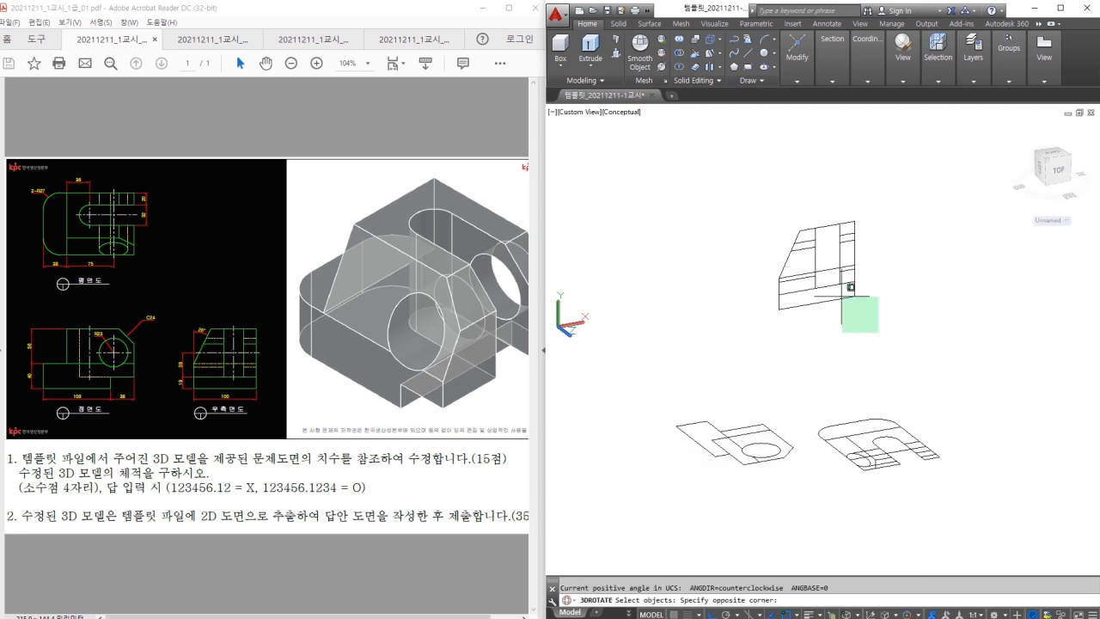
left_click(801, 242)
key("space")
left_click(817, 266)
left_click(854, 283)
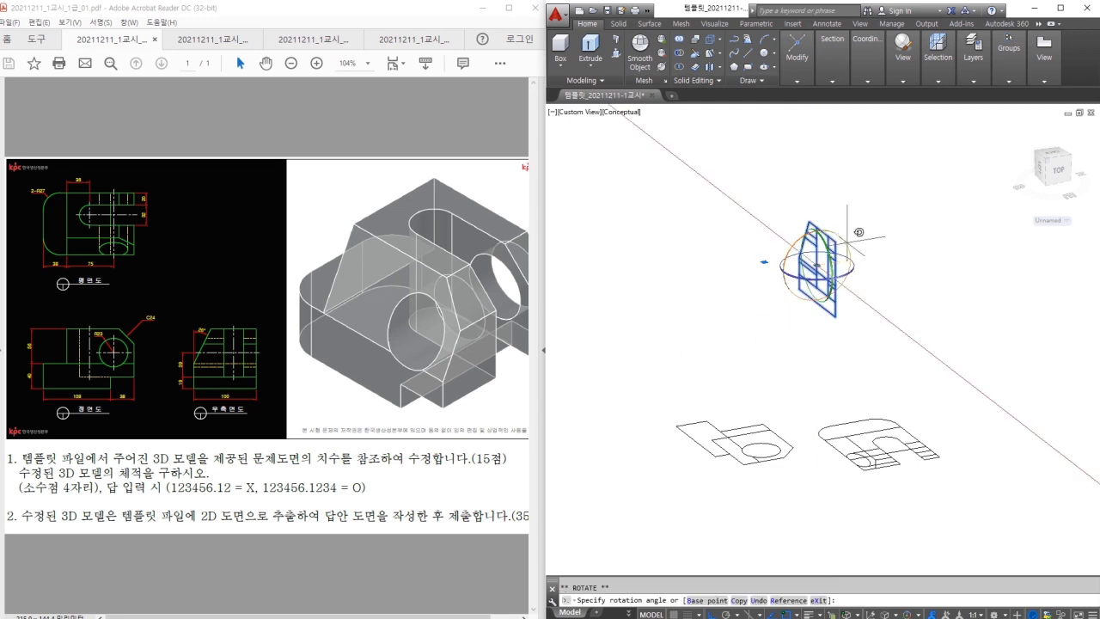
key("Escape")
middle_click_drag(843, 375, 734, 394, "shift")
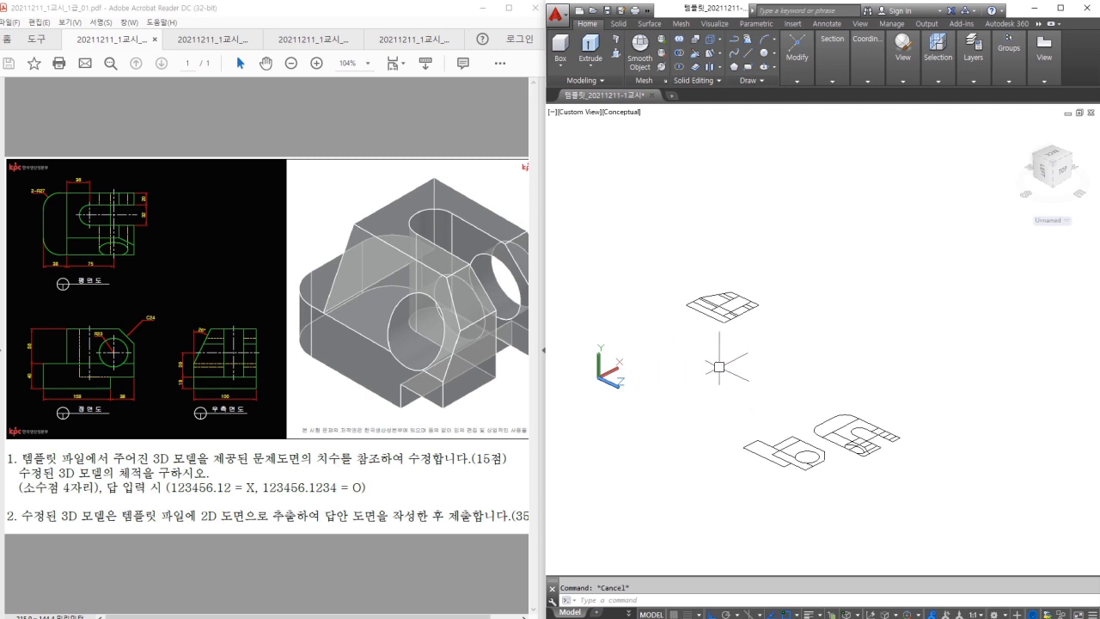
mouse_move(825, 242)
left_mouse_down()
mouse_move(854, 311)
mouse_move(887, 300)
left_mouse_up()
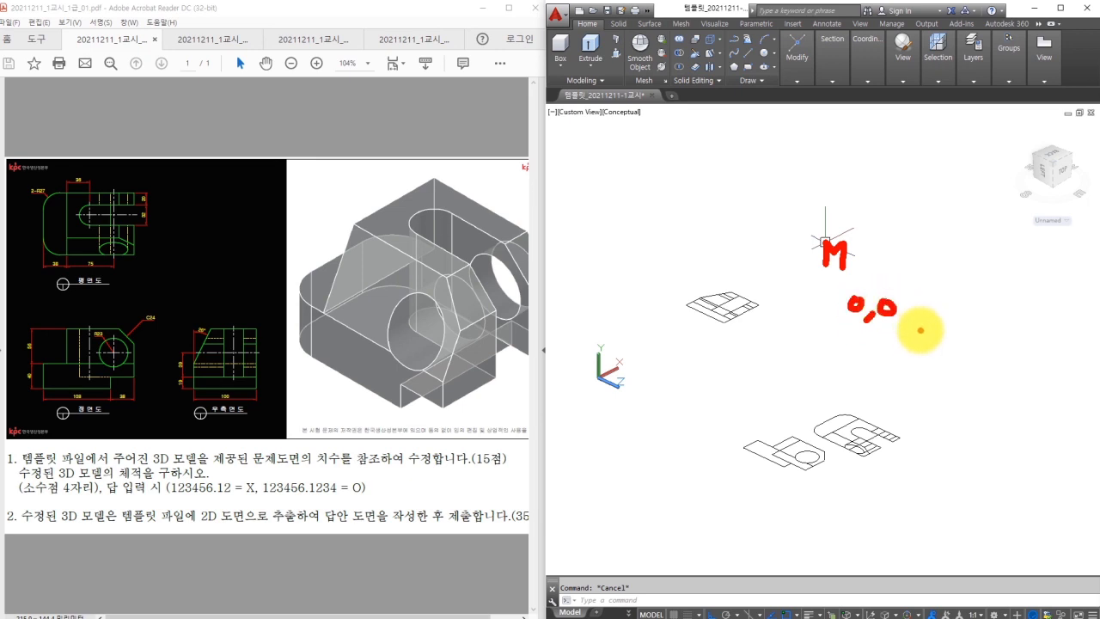
Move the upper flattened view so its left corner sits at 0,0.
key("Escape")
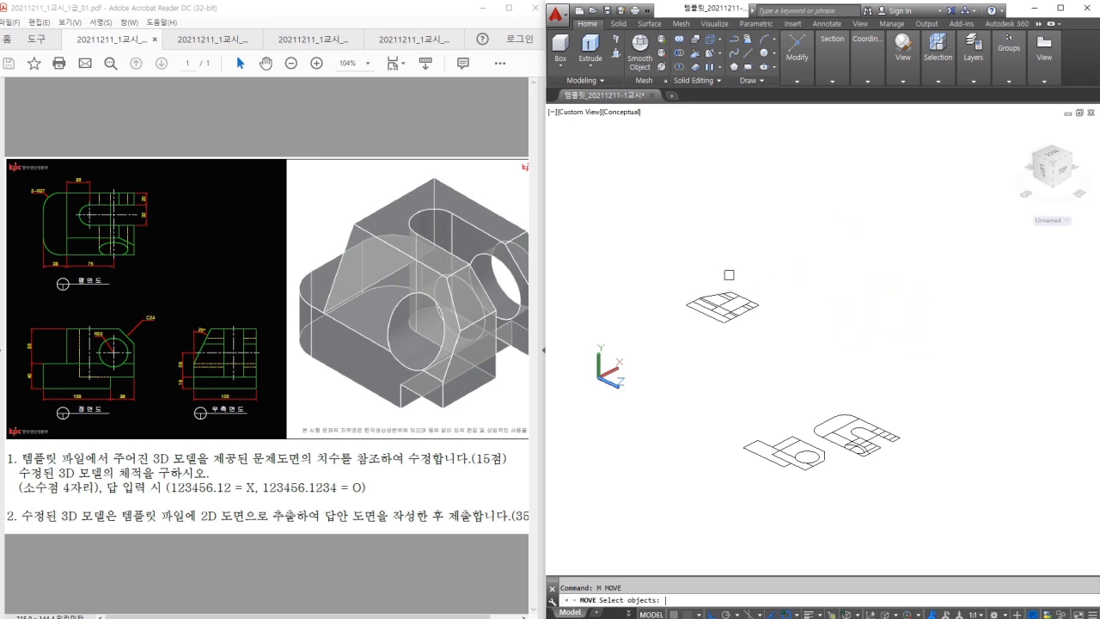
left_click(767, 275)
left_click(677, 337)
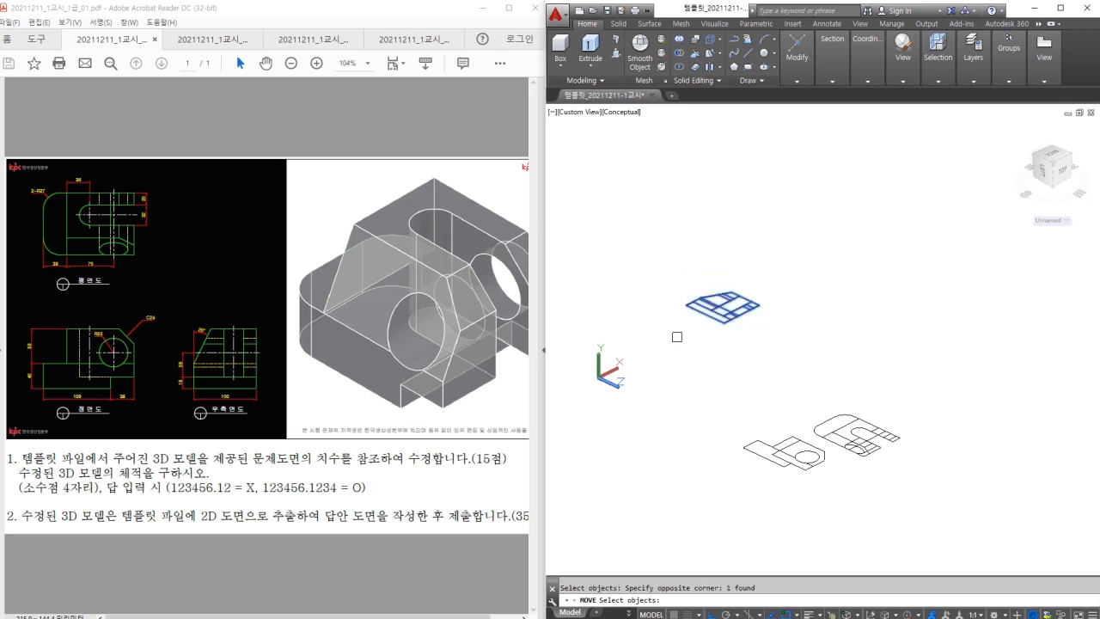
key("Return")
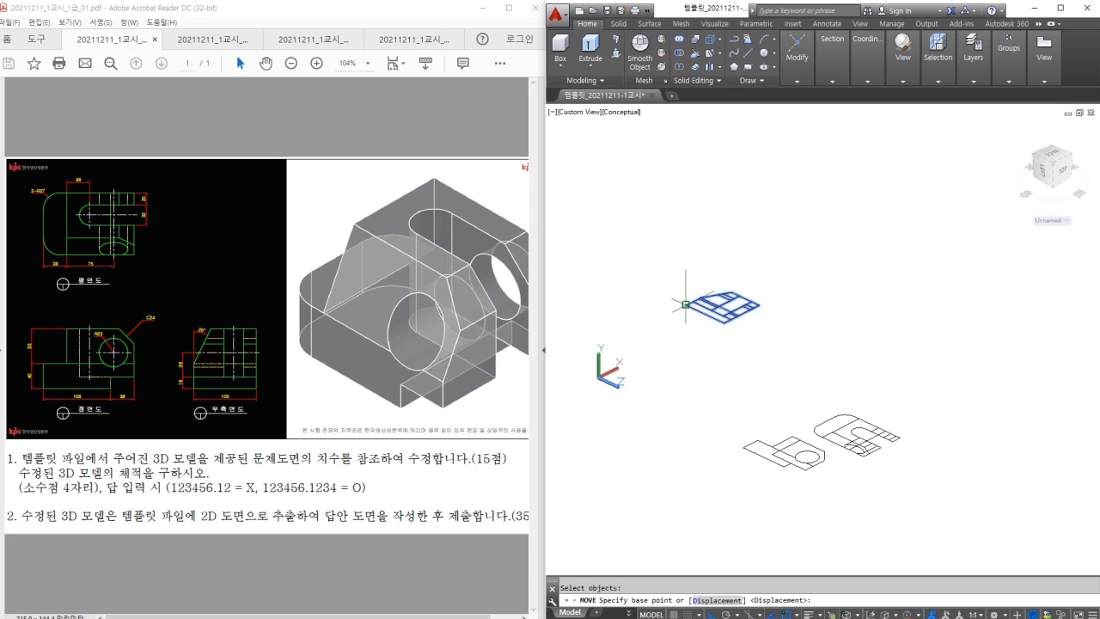
left_click(685, 304)
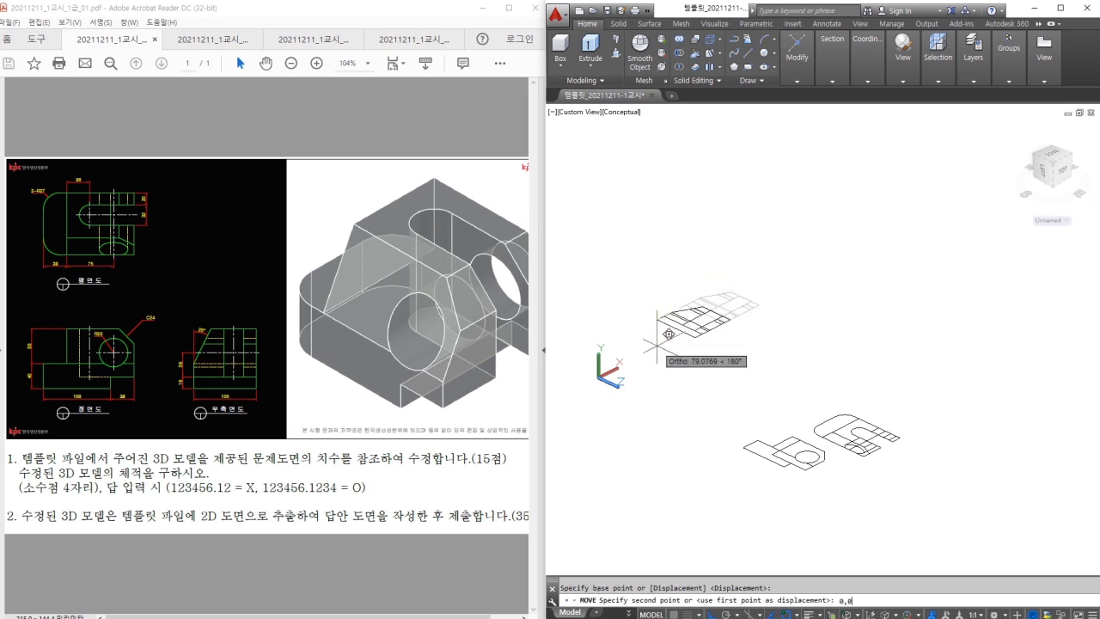
type("0,0")
key("Return")
Move the middle and top flattened views to 0,0 by their left corners.
key("Return")
left_click(788, 439)
key("Return")
left_click(743, 450)
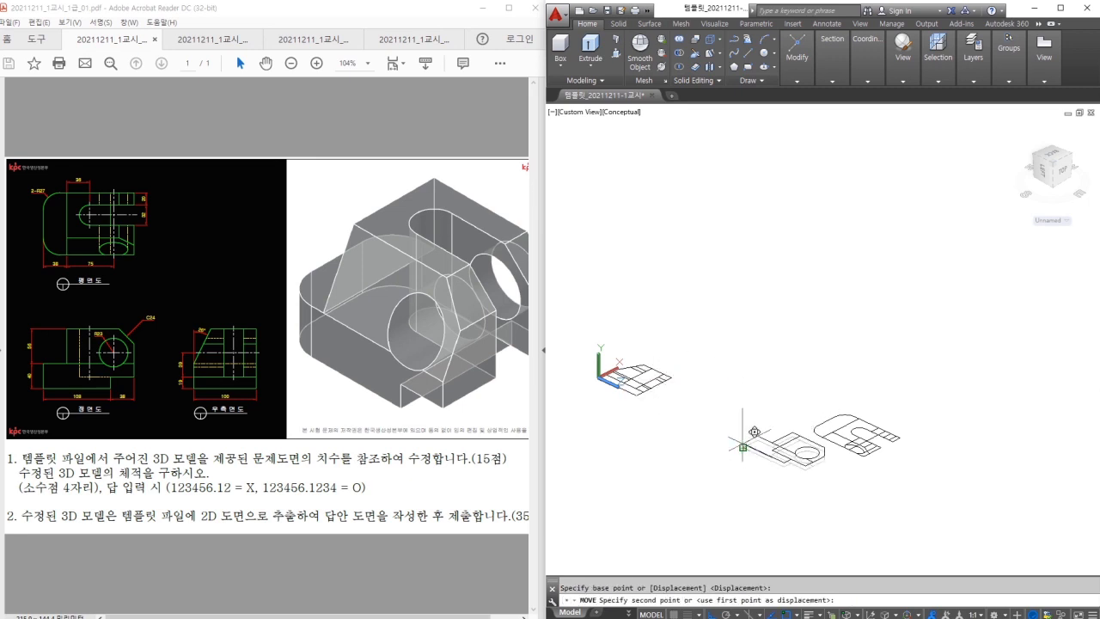
type("0,0")
key("Return")
left_click(850, 397)
left_click(816, 453)
key("Return")
left_click(818, 427)
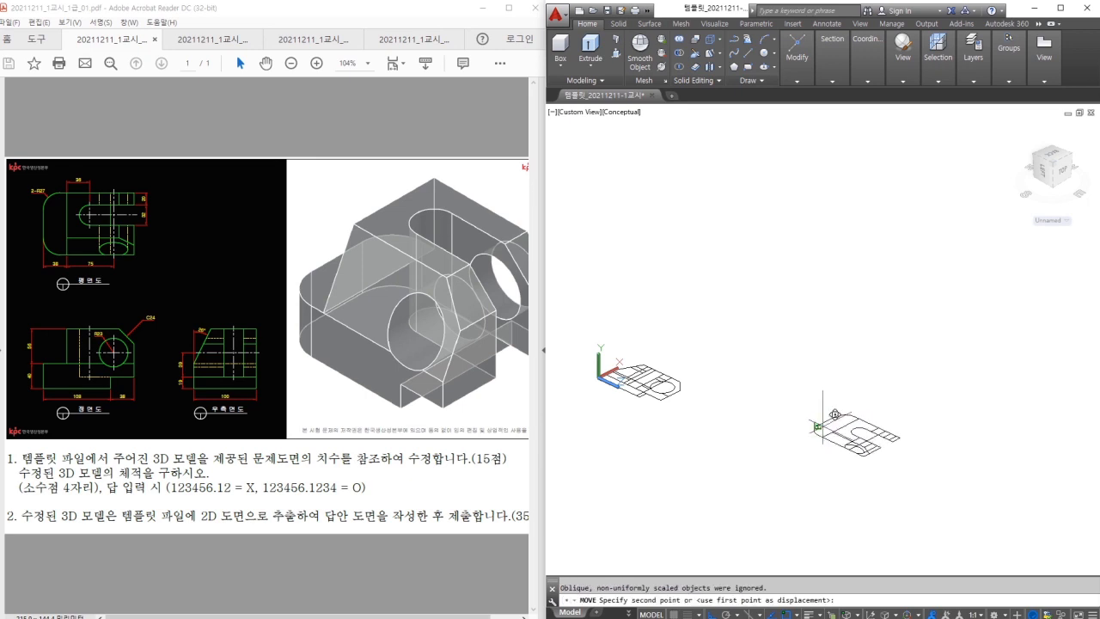
type("0,0")
key("Return")
Orbit the model to check the three views now lie flat at the origin.
middle_click_drag(699, 356, 631, 327, "shift")
mouse_move(581, 393)
left_mouse_down()
mouse_move(713, 388)
mouse_move(603, 391)
left_mouse_up()
key("Escape")
middle_click_drag(589, 333, 627, 354, "shift")
Switch to the Top preset view with the 2D Wireframe visual style.
mouse_move(906, 81)
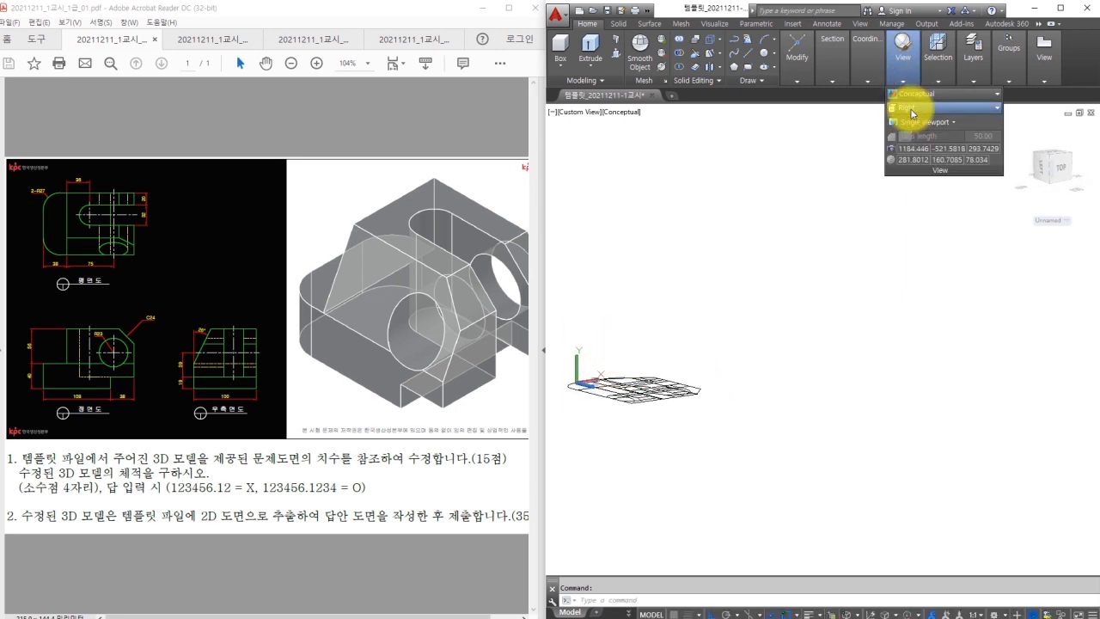
left_click(907, 109)
left_click(905, 126)
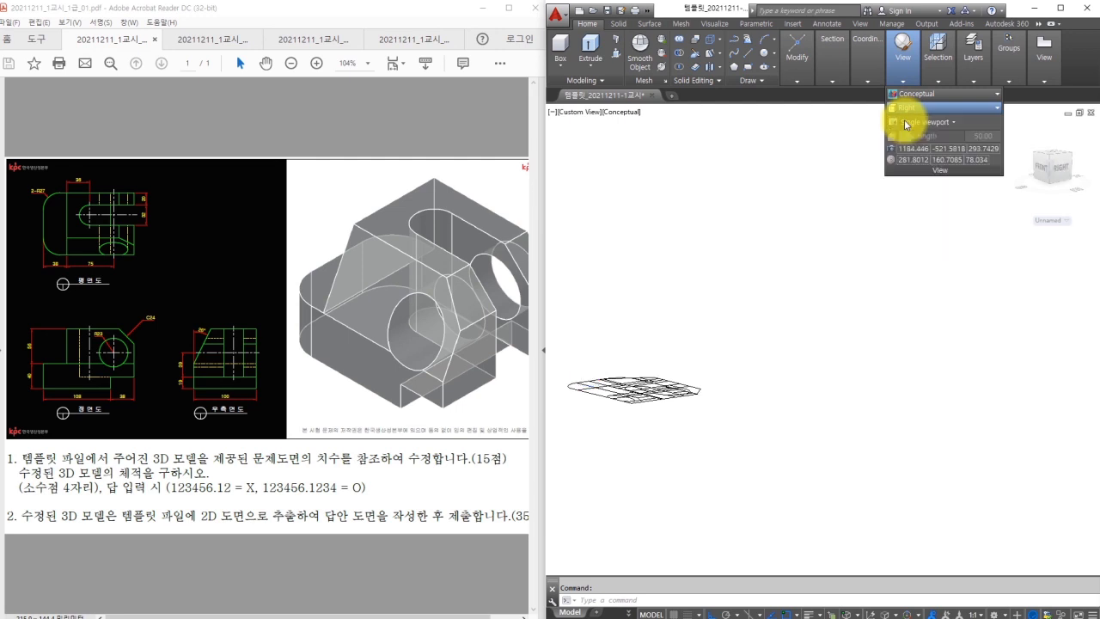
left_click(913, 96)
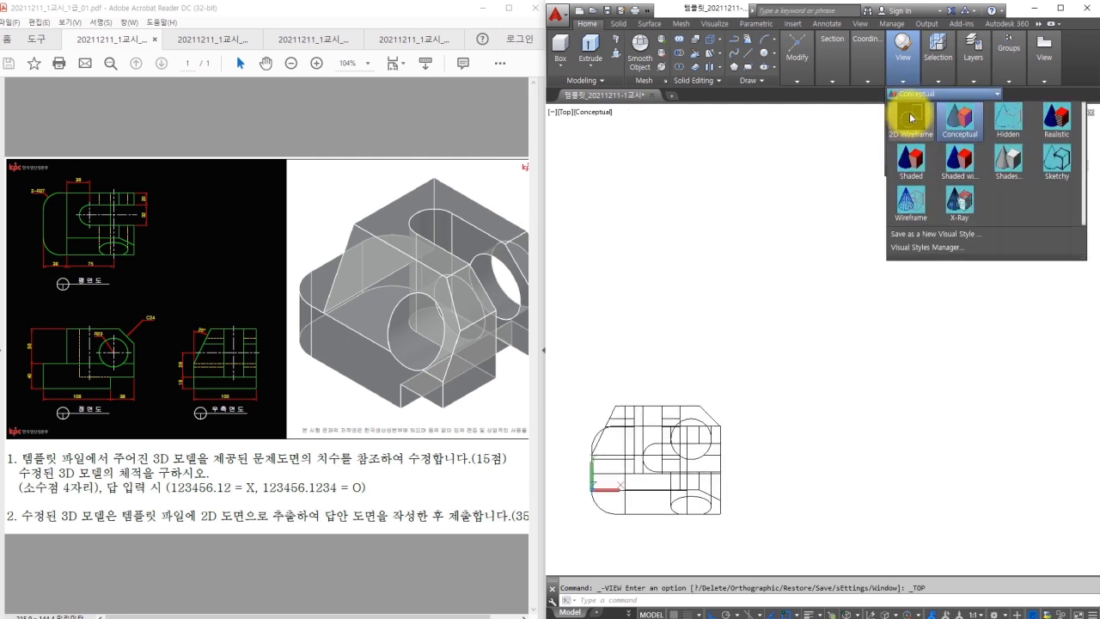
left_click(910, 119)
key("Escape")
Move the front view off to the right.
left_click(693, 404)
type("m")
key("space")
left_click(731, 398)
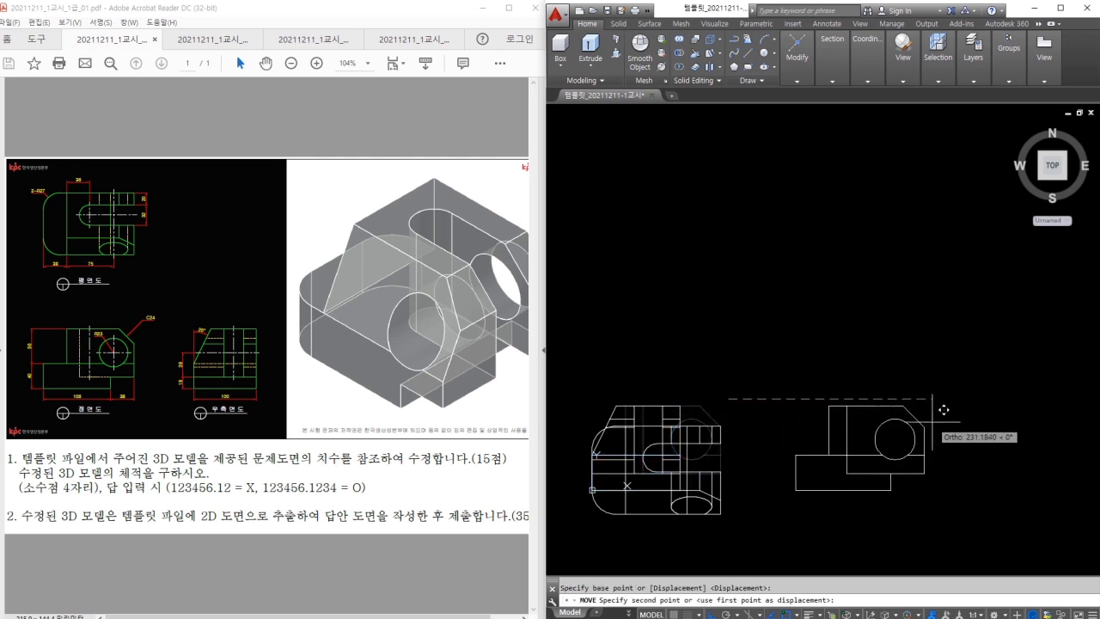
left_click(937, 405)
Move the top view up above the lower views.
left_click(693, 429)
type("m")
key("space")
left_click(707, 413)
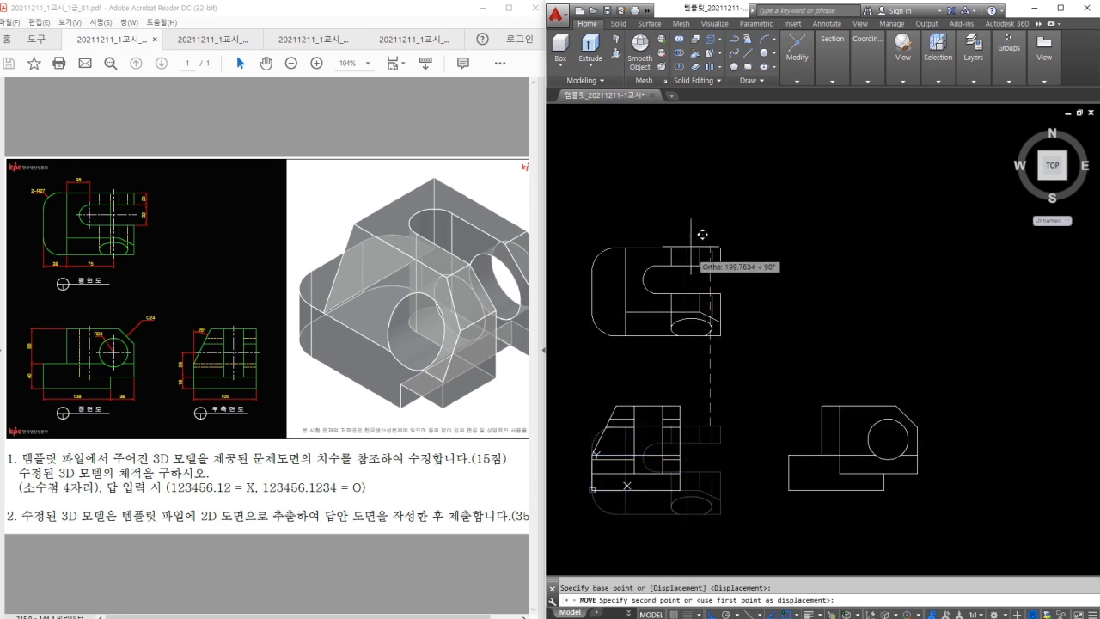
left_click(705, 152)
Move the side view to the right of the front view.
left_click(668, 434)
type("m")
left_click(675, 442)
middle_click_drag(1003, 458, 941, 456)
left_click(1051, 444)
key("Escape")
Draw a temporary vertical guide line up from the front view.
scroll(883, 421, "down", 1)
middle_click_drag(875, 412, 800, 355)
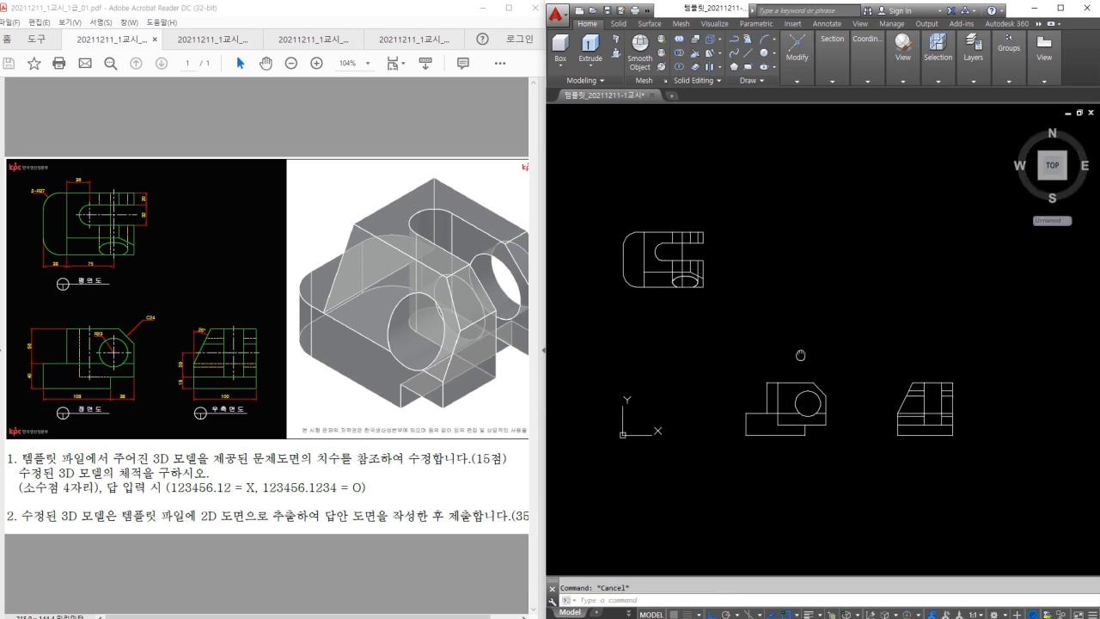
mouse_move(730, 219)
left_mouse_down()
mouse_move(719, 325)
mouse_move(955, 385)
left_mouse_up()
left_click(860, 435)
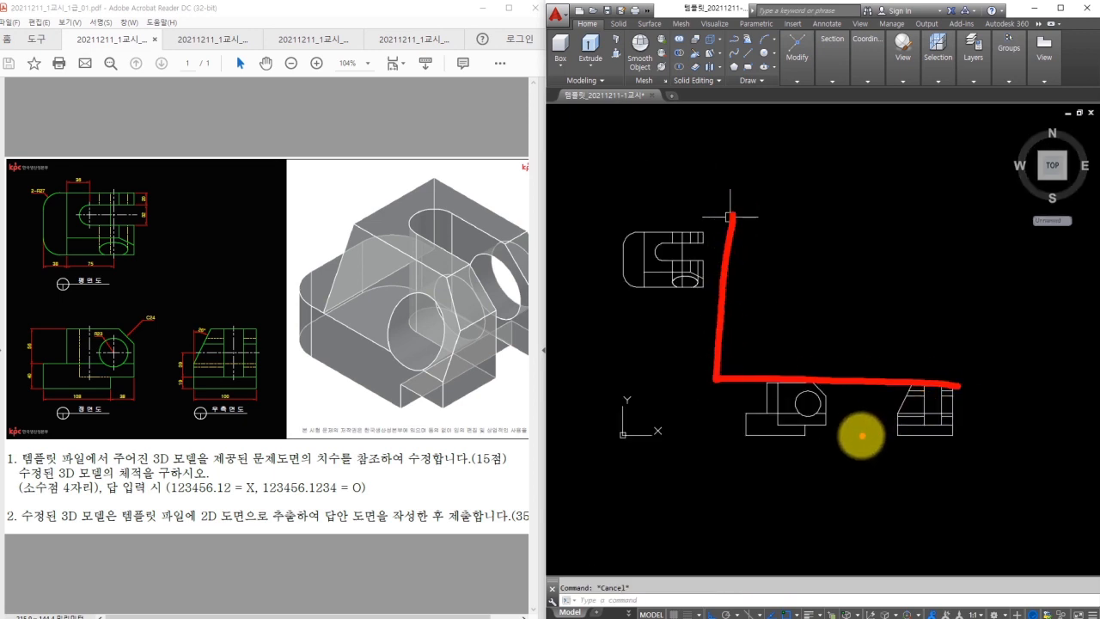
type("l")
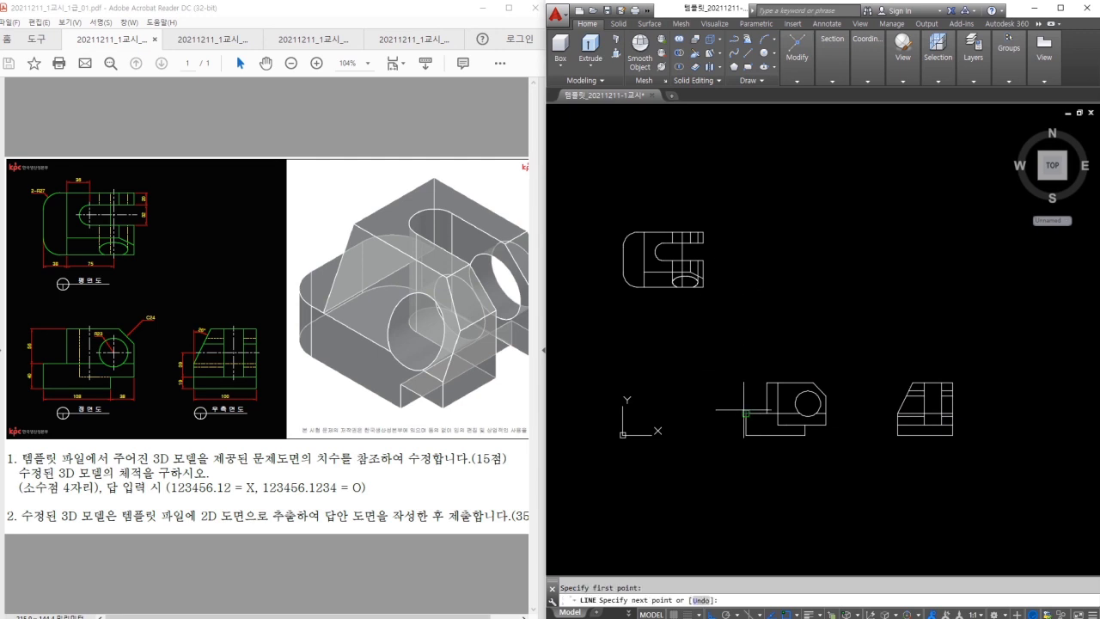
left_click(771, 171)
key("Return")
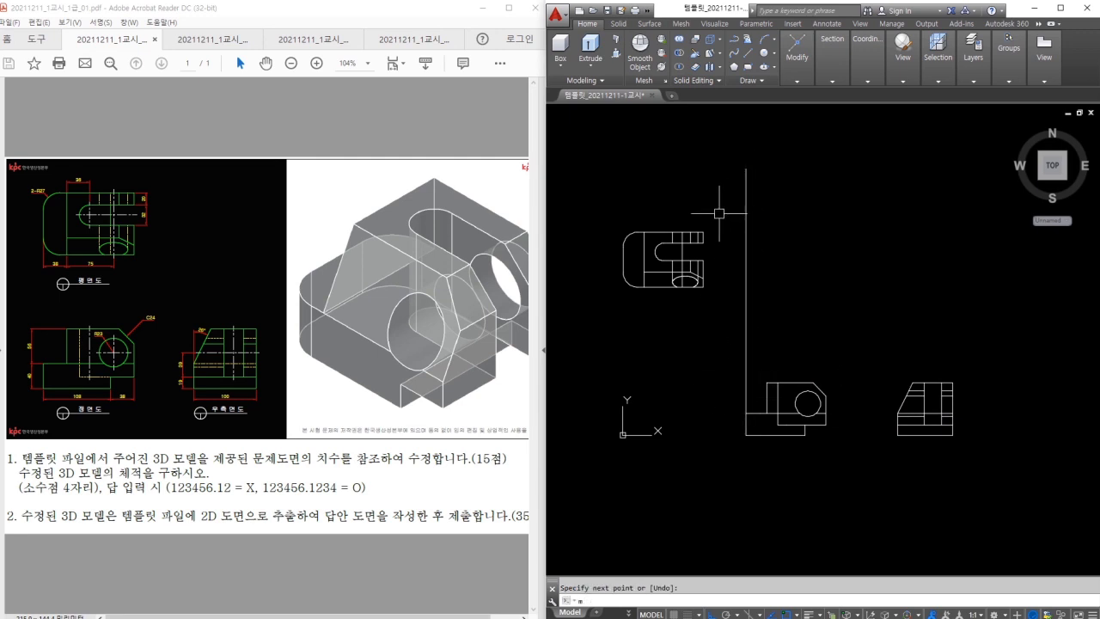
Align the top view's left edge to the guide line, then delete the guide.
type("m")
left_click(718, 215)
left_click(674, 262)
key("space")
left_click(623, 259)
left_click(746, 247)
left_click(745, 189)
key("Delete")
key("Escape")
Draw a horizontal baseline along the front view's bottom edge and shift the side view.
type("l")
left_click(804, 436)
left_click(1039, 467)
key("space")
left_click_drag(1004, 393, 925, 387)
type("m")
left_click(997, 420)
left_click(997, 384)
Set the side view down onto the baseline and erase the temporary baseline.
left_click(974, 384)
left_click(930, 386)
type("m")
left_click(951, 400)
left_click(951, 435)
key("Escape")
left_click(1013, 434)
type("e")
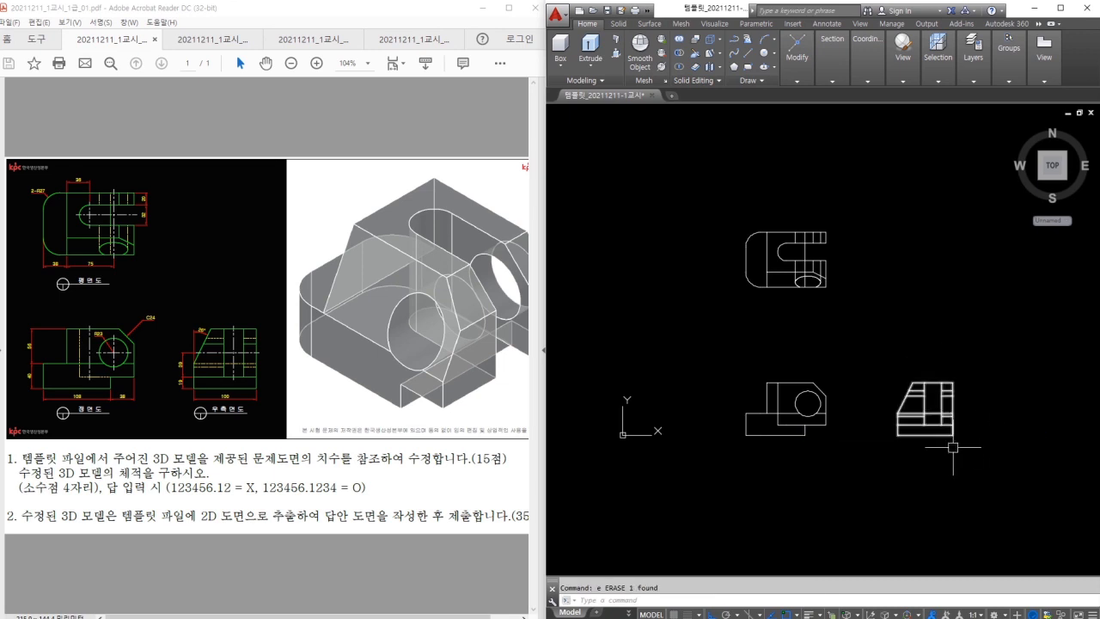
left_click(1022, 480)
Shift the front and side views up slightly.
left_click(742, 250)
left_click(830, 292)
left_click(832, 294)
key("Escape")
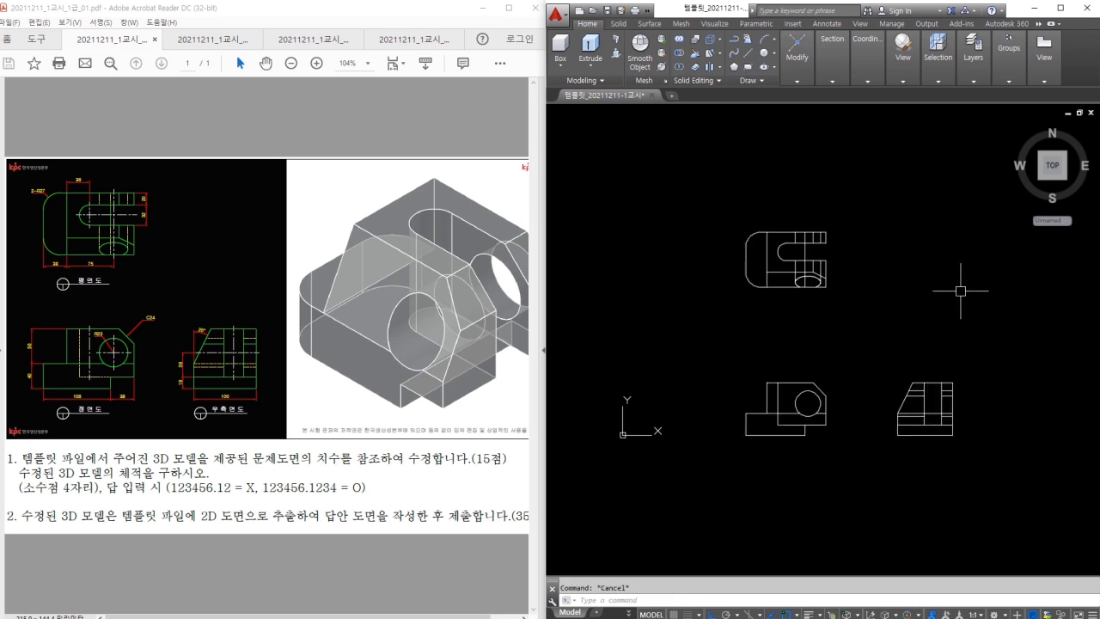
type("m")
left_click(1015, 305)
left_click(811, 411)
key("space")
left_click(924, 401)
left_click(924, 382)
key("Escape")
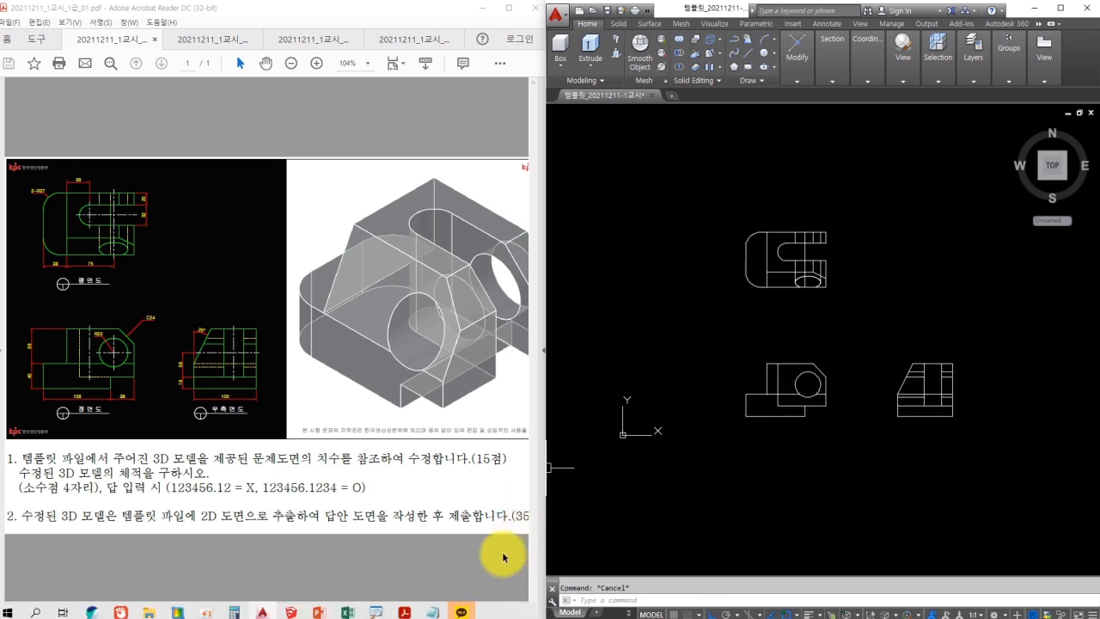
Shift all three views upward and to the left to recenter the layout.
left_click(687, 391)
type("m")
left_click(702, 228)
left_click(994, 427)
key("space")
left_click(855, 355)
left_click(853, 331)
left_click(707, 195)
left_click(971, 404)
key("space")
left_click(867, 313)
left_click(806, 311)
middle_click_drag(803, 314, 788, 325)
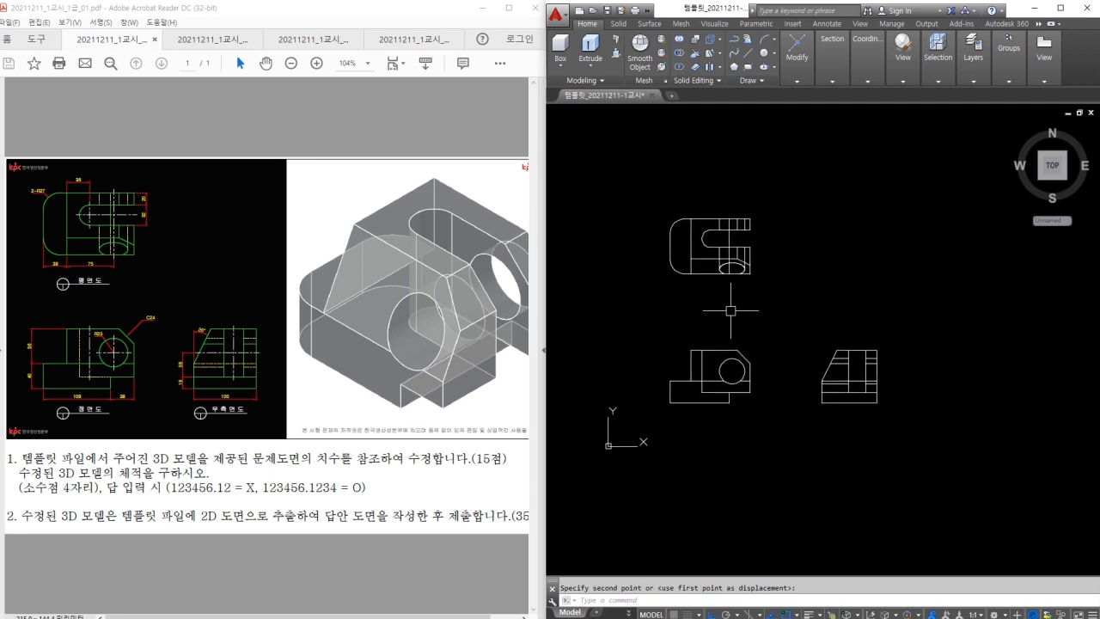
Open the Layer Properties Manager with LA.
type("l")
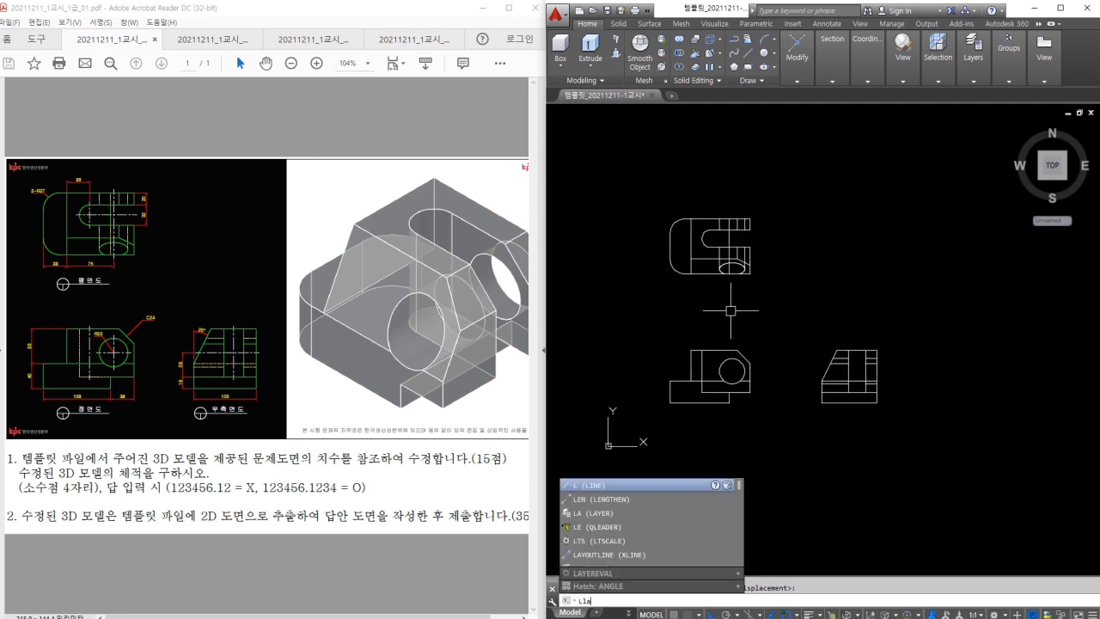
key("BackSpace")
type("la")
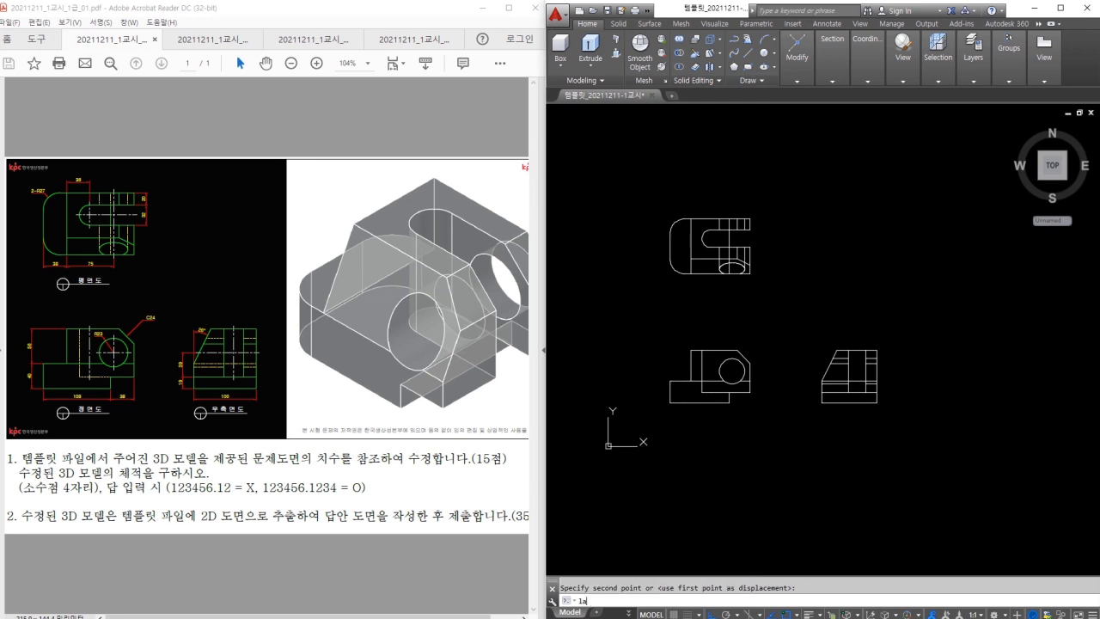
key("Return")
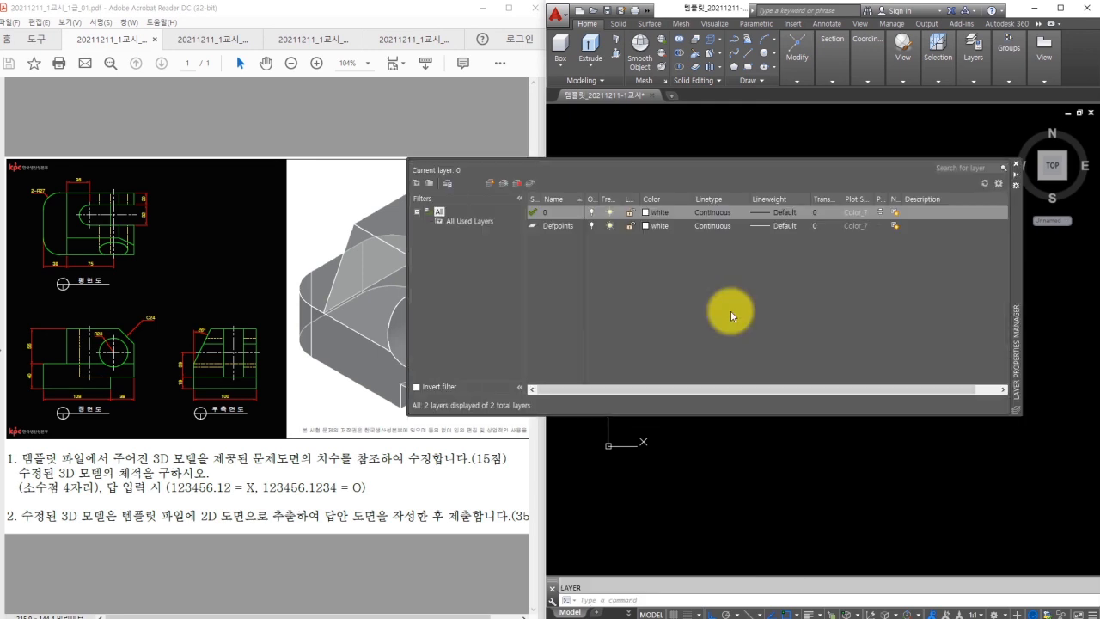
Create five new layers in the Layer Properties Manager.
left_click(489, 182)
left_click(489, 182)
left_click(489, 182)
left_click(489, 183)
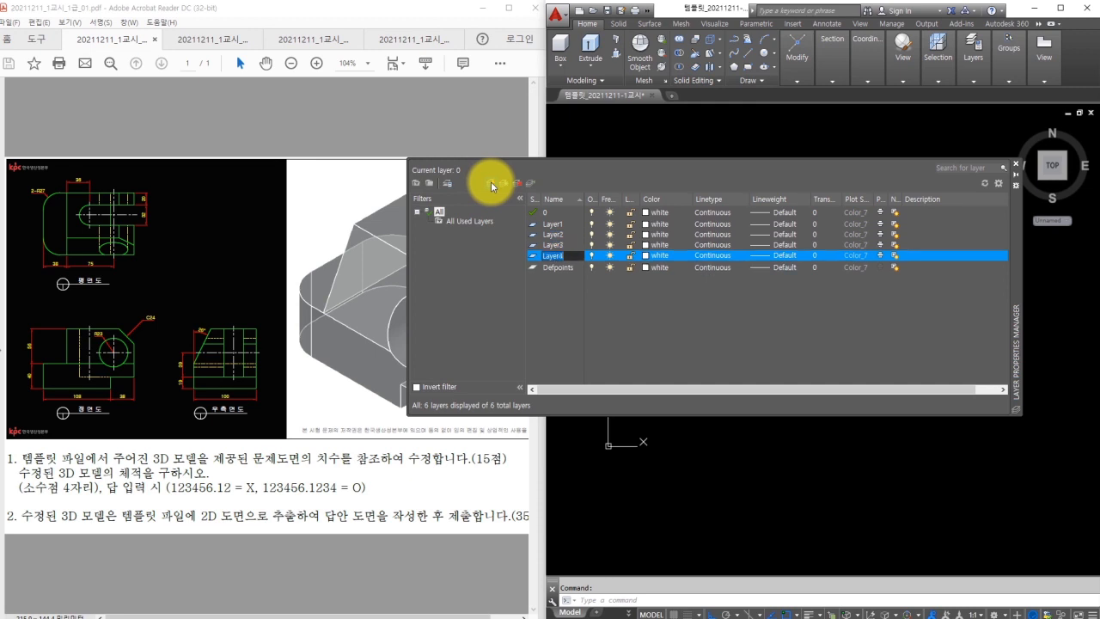
left_click(491, 183)
left_click(491, 183)
Rename the new layers 외형선, 숨은선, 중심선, 가상선, 문자 and 치수.
left_click(563, 224)
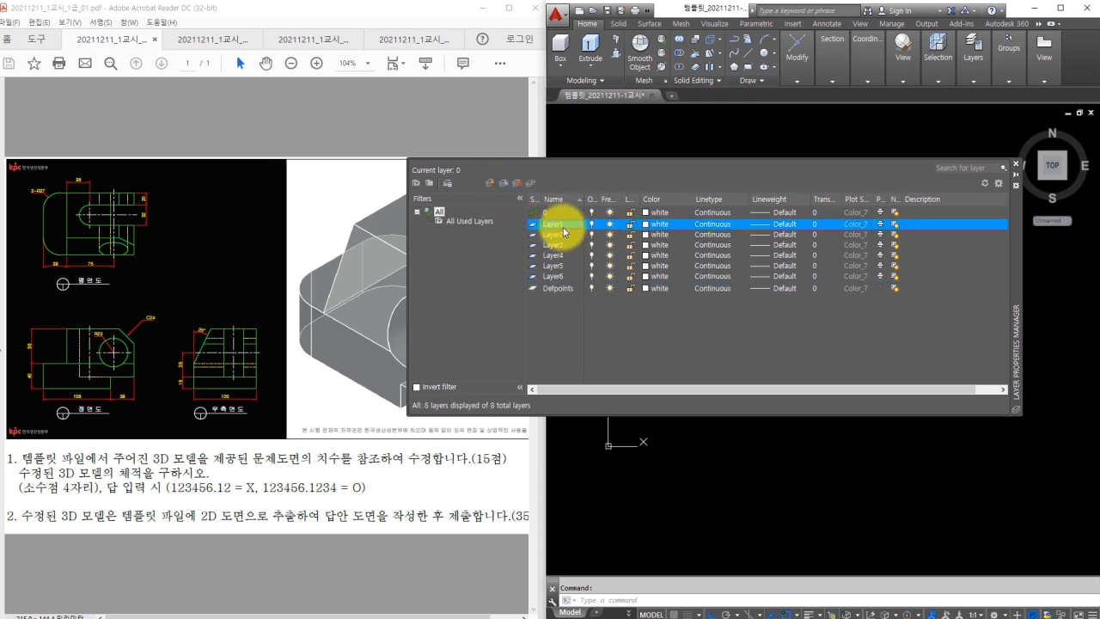
left_click(560, 223)
type("d")
type("형선")
left_click(559, 235)
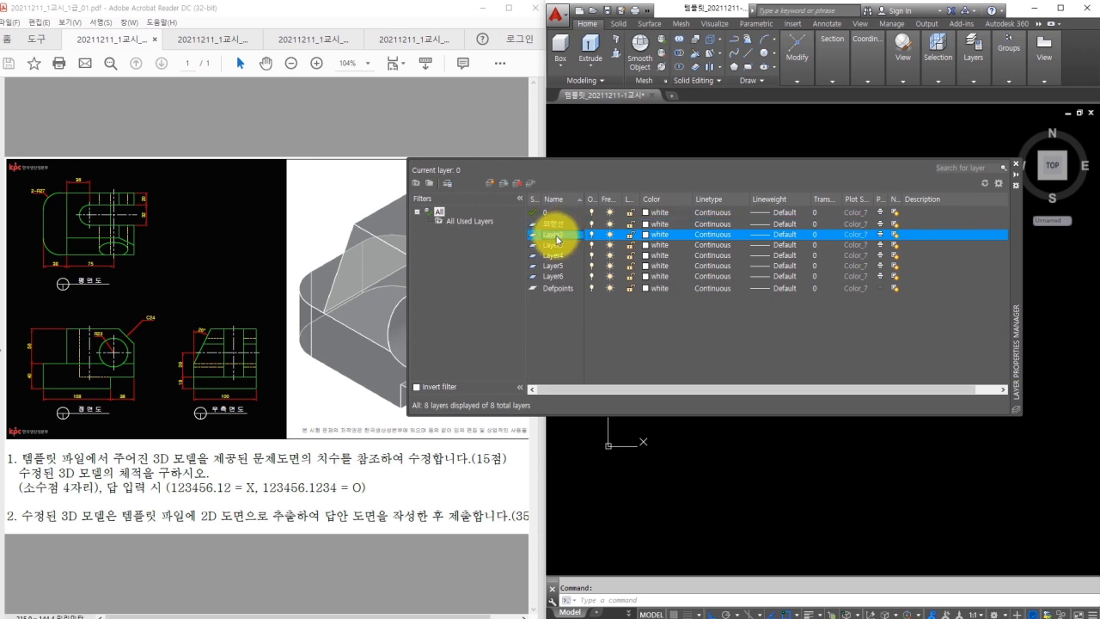
type("숨은선")
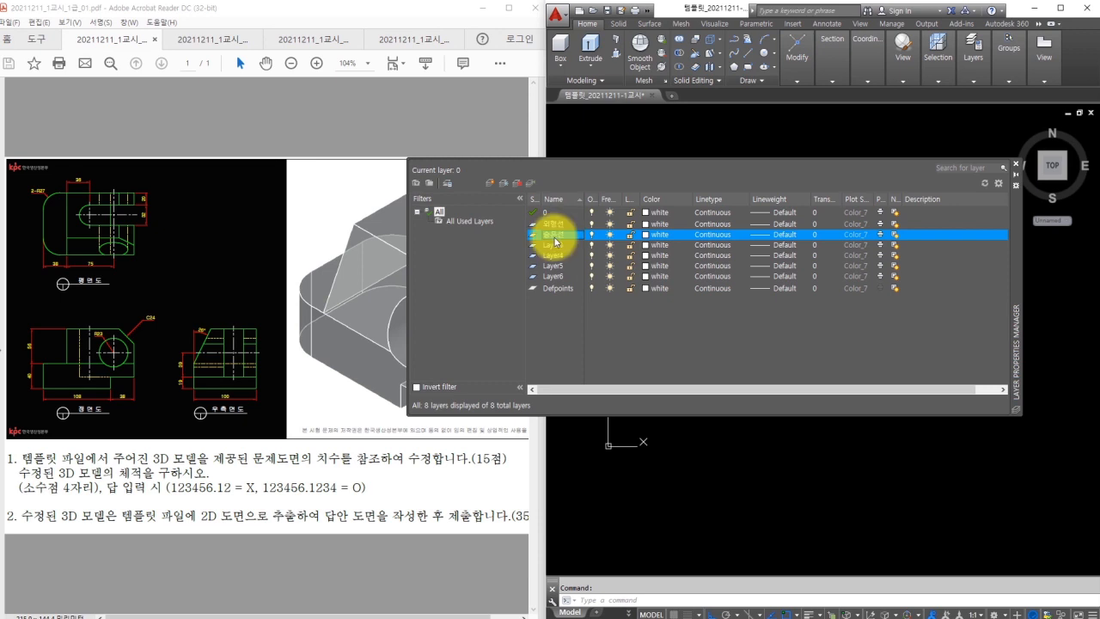
left_click(556, 245)
left_click(556, 245)
type("중심선")
left_click(550, 256)
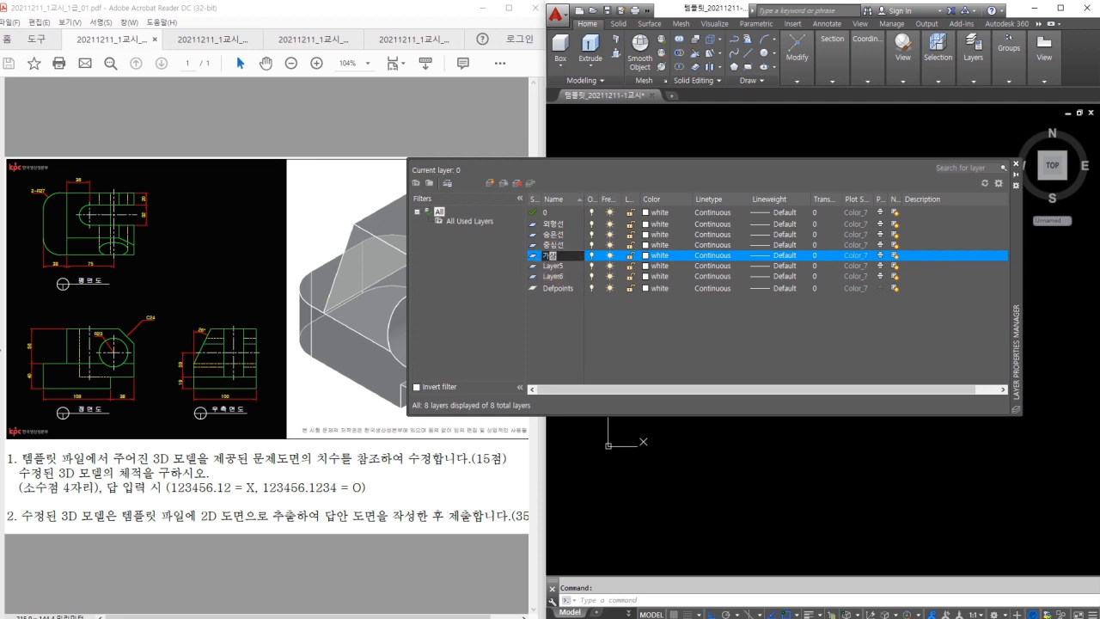
left_click(556, 267)
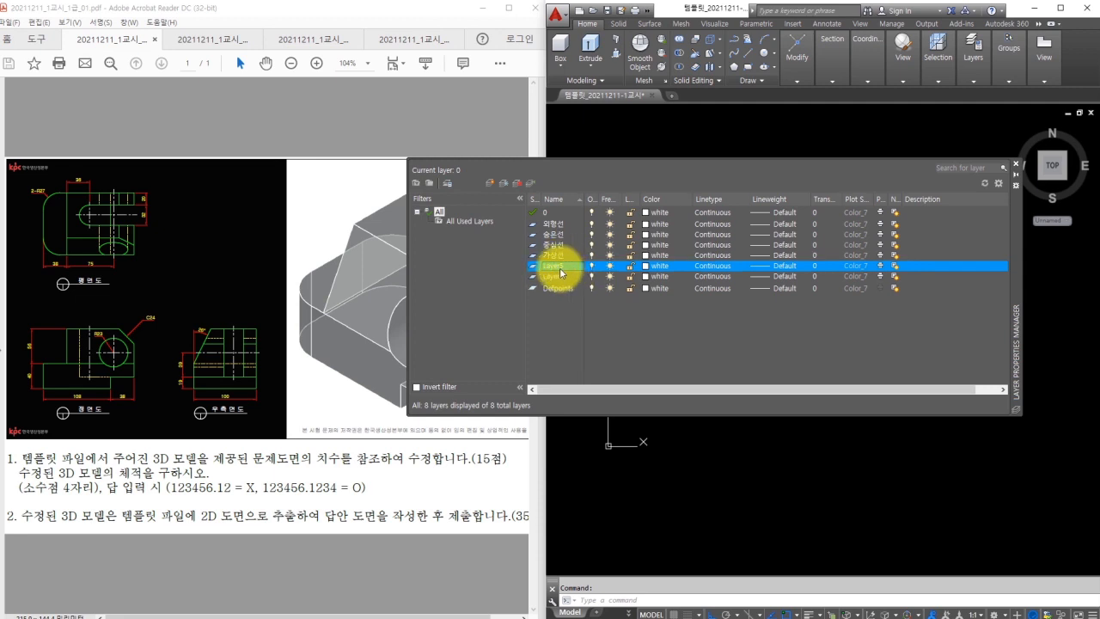
left_click(556, 276)
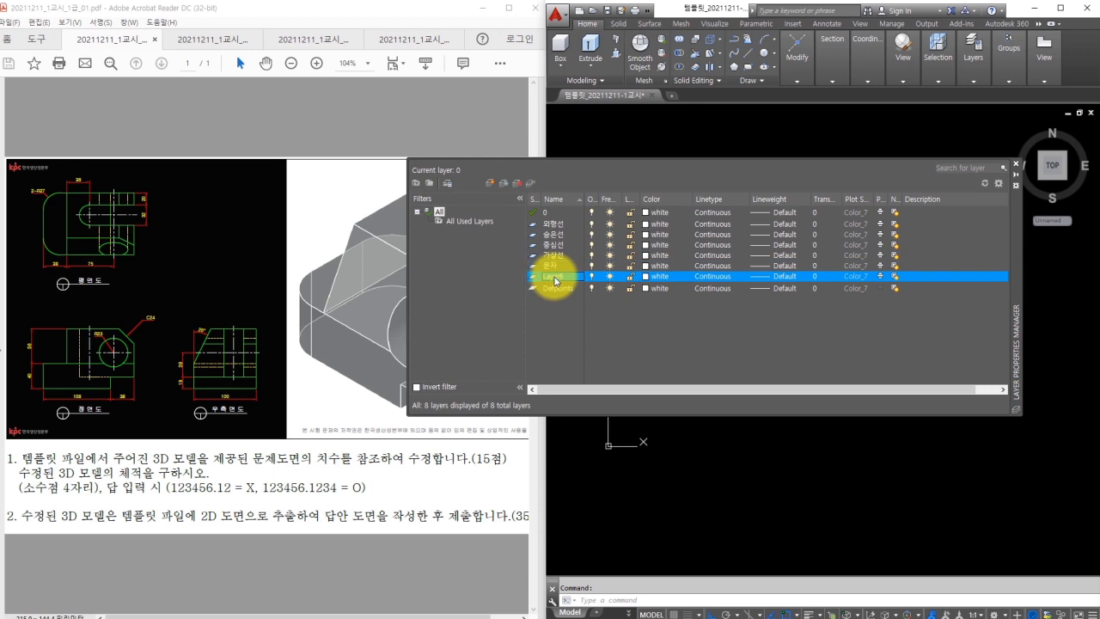
type("수")
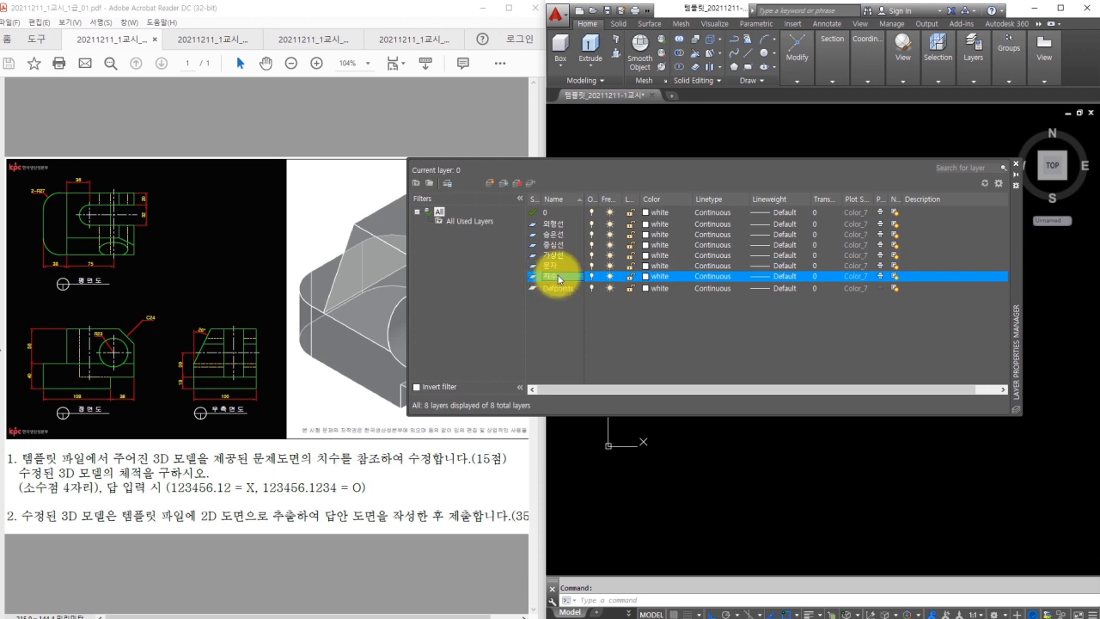
Colour 외형선 green (3), 숨은선 yellow (2), 가상선 magenta (6) and 치수 colour 30.
left_click(655, 224)
type("3")
key("Return")
left_click(649, 235)
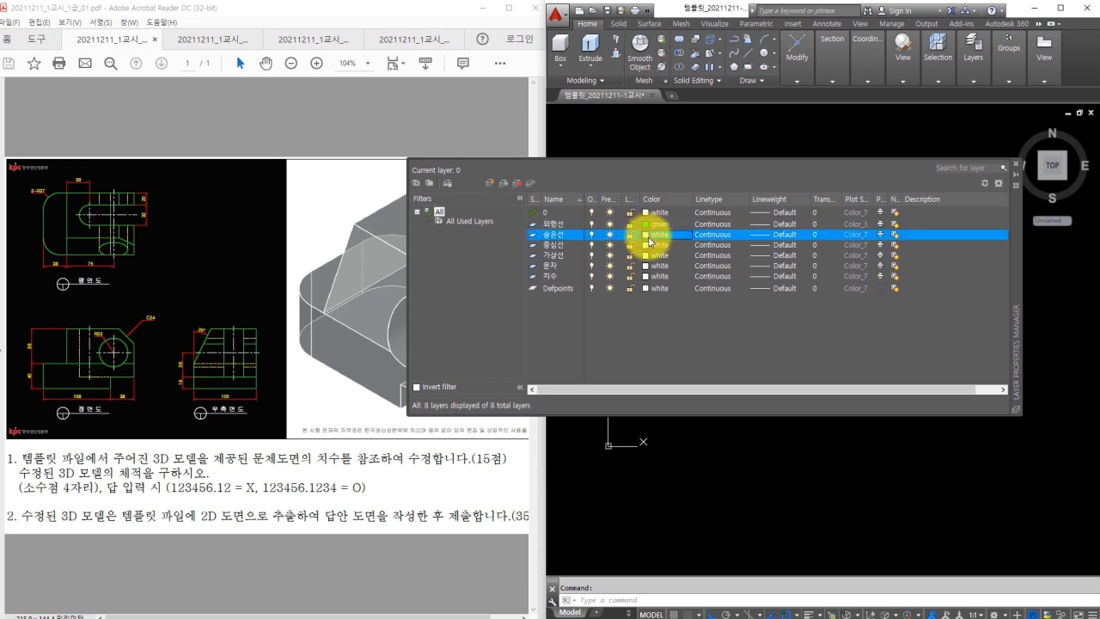
type("2")
key("Return")
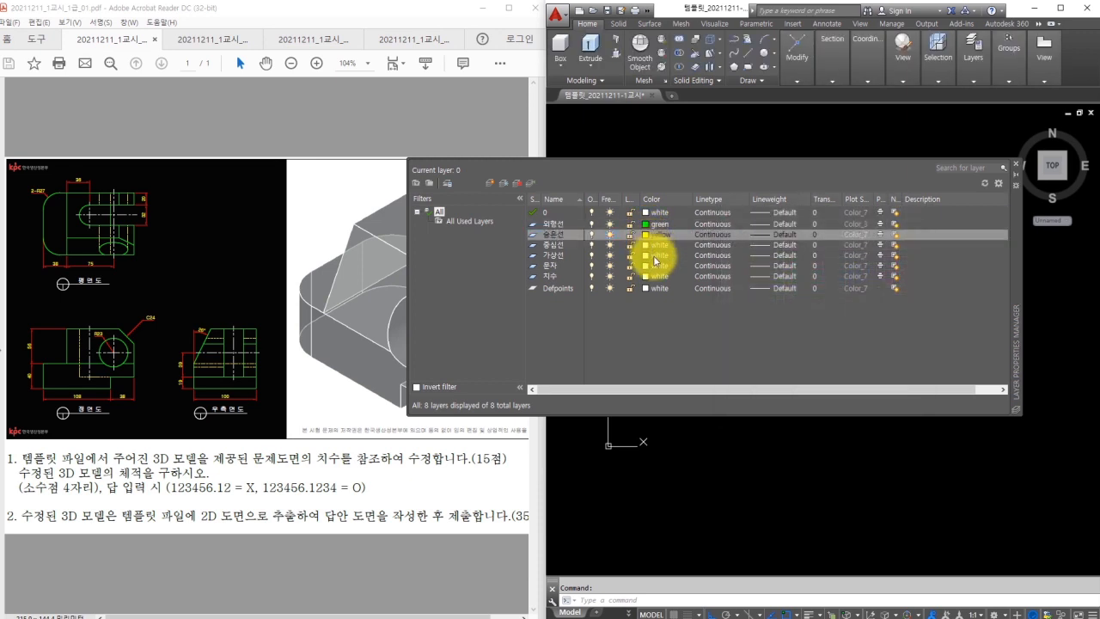
left_click(653, 255)
type("6")
key("Return")
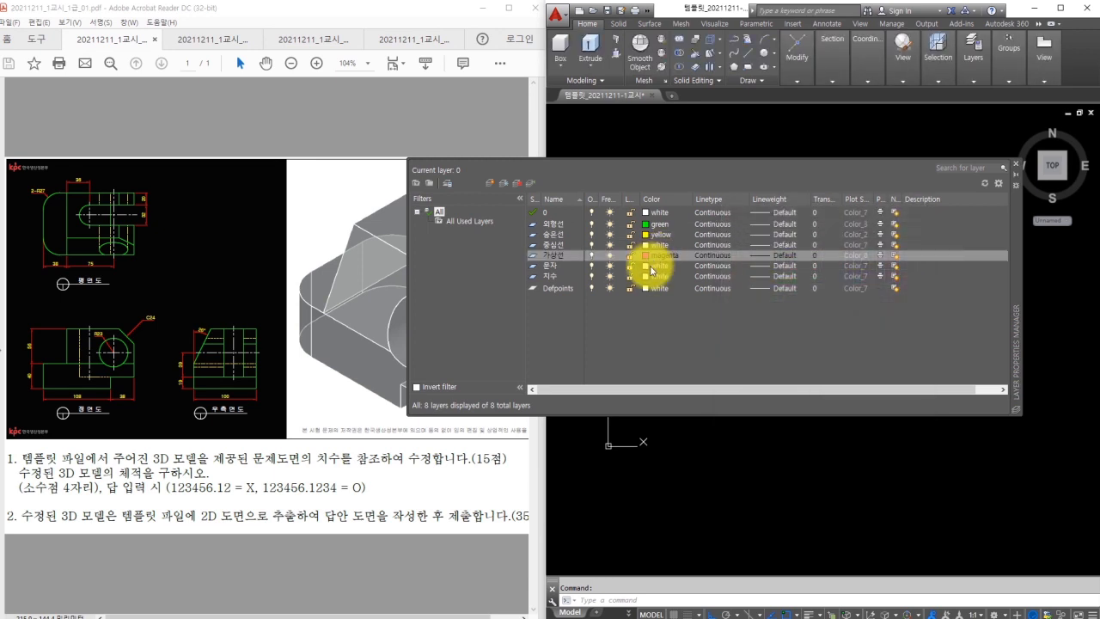
left_click(653, 276)
type("30")
key("Return")
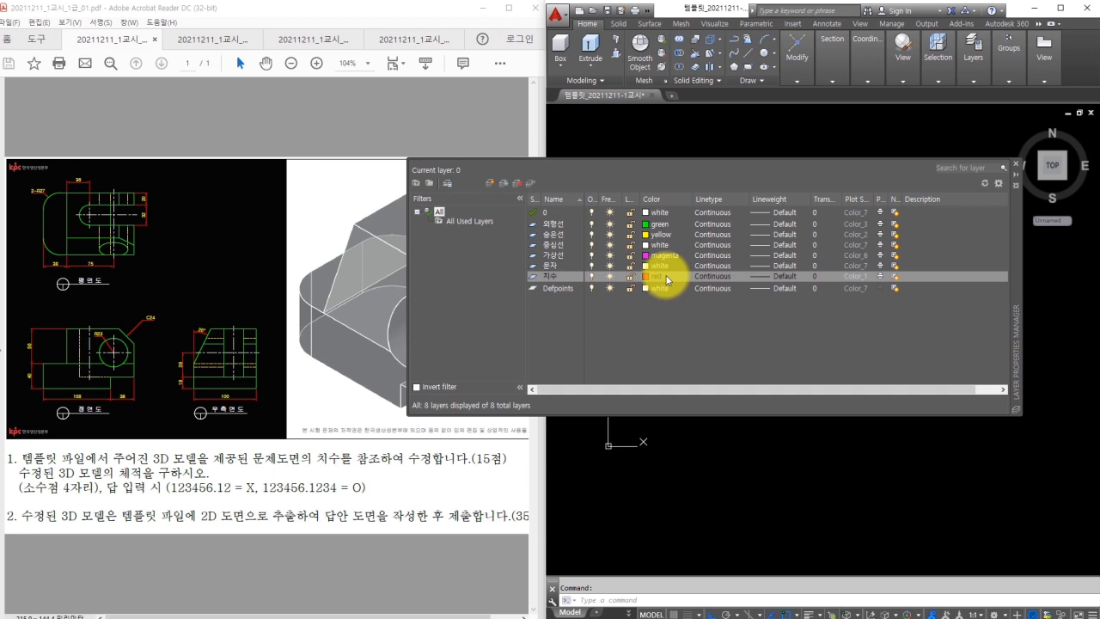
left_click(710, 235)
Load the CENTER, HIDDEN and PHANTOM linetypes from acadiso.lin.
left_click(840, 381)
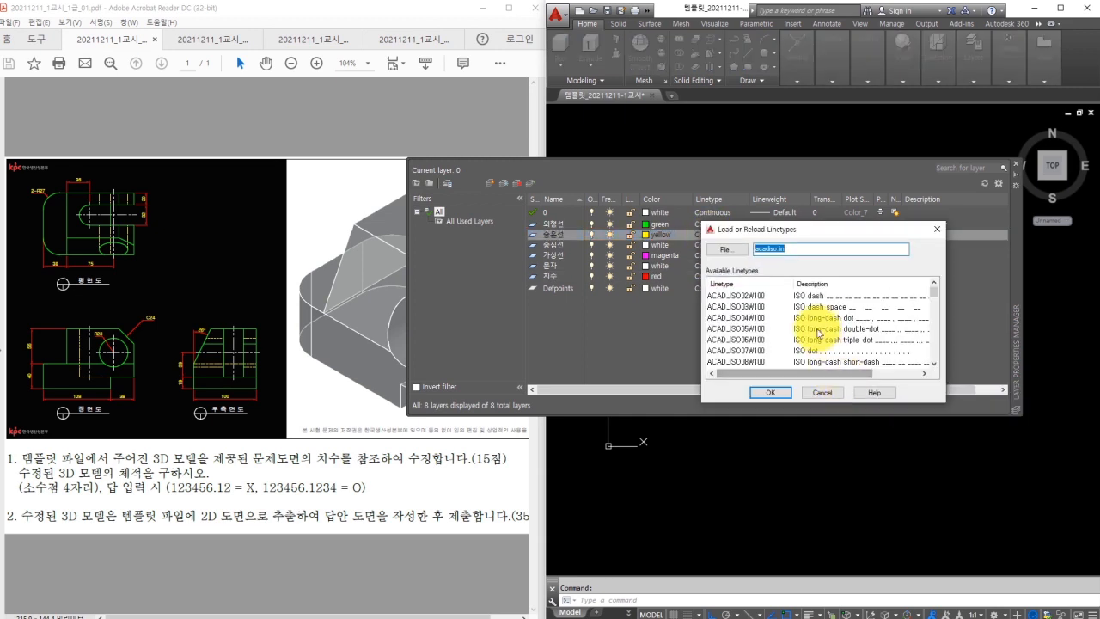
left_click(748, 308)
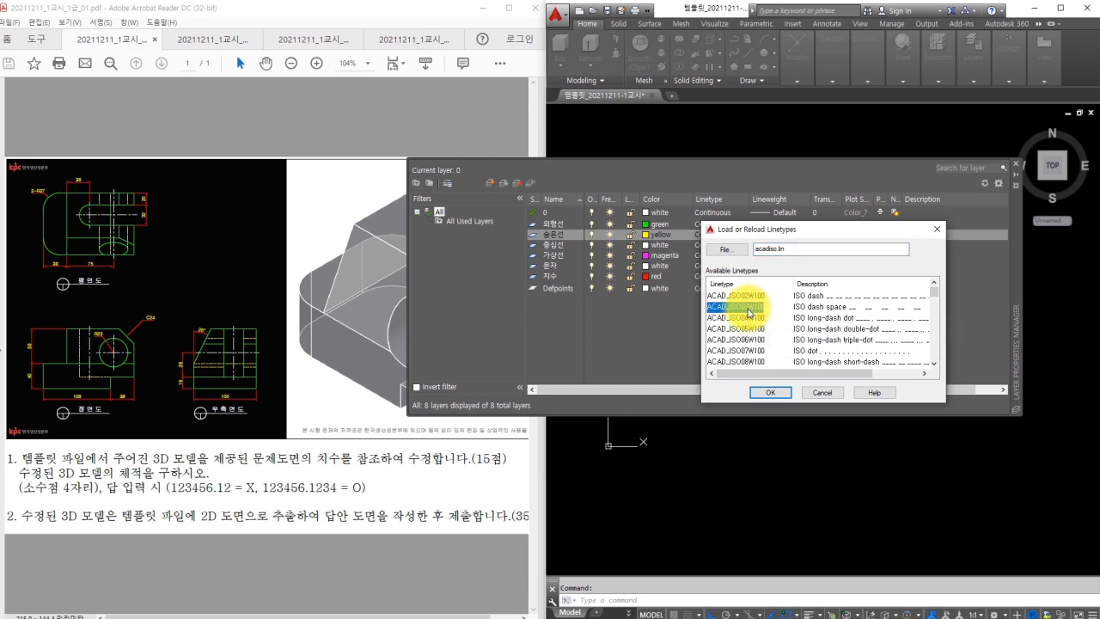
key("c")
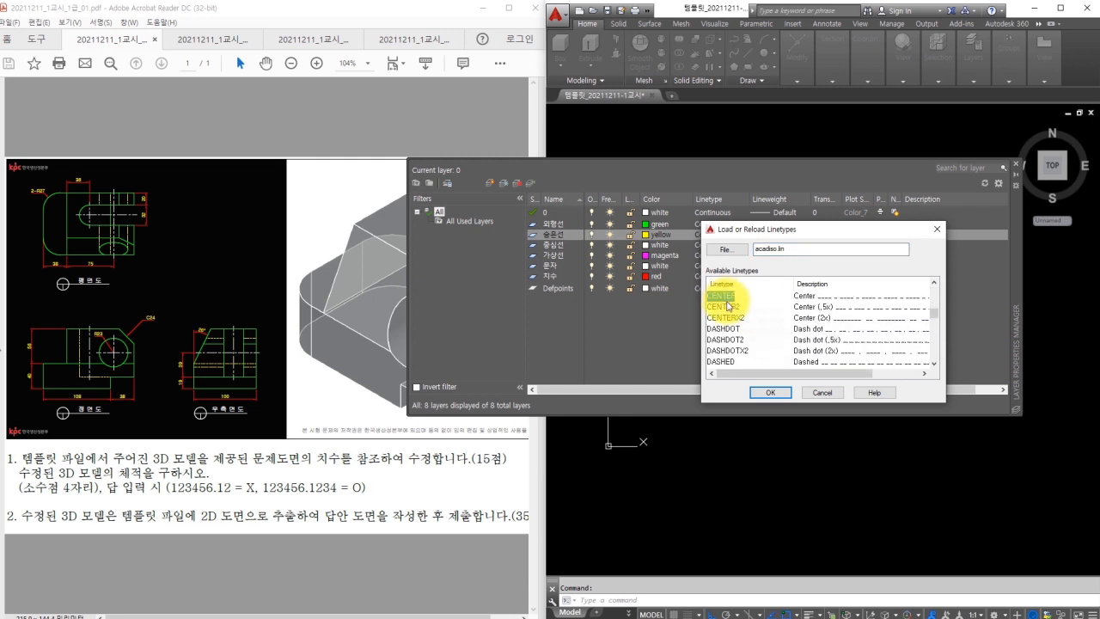
left_click(769, 393)
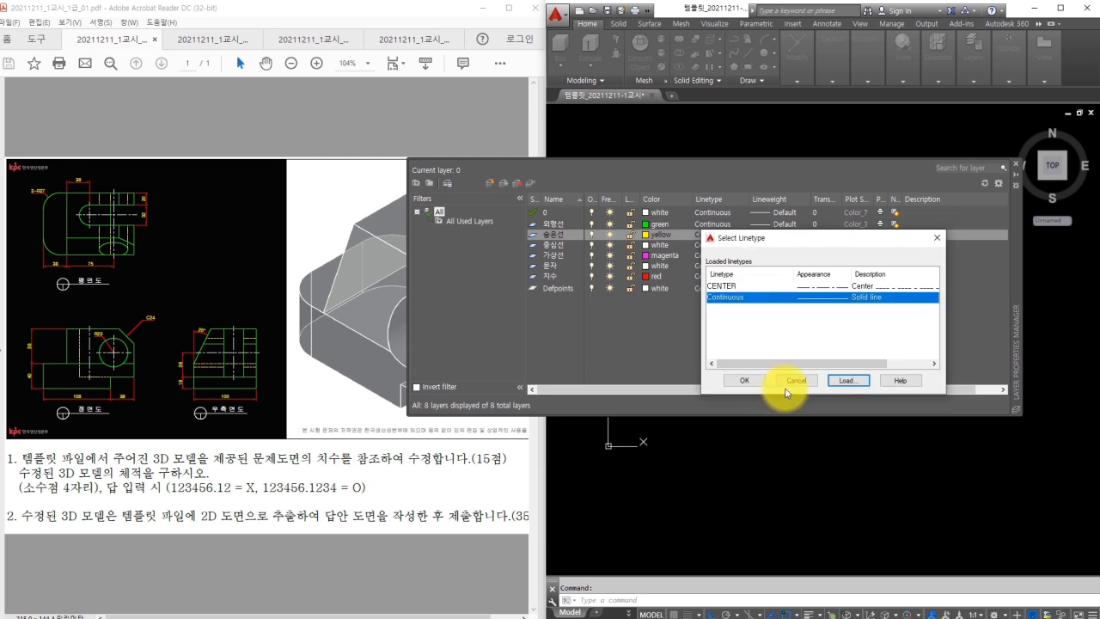
left_click(840, 379)
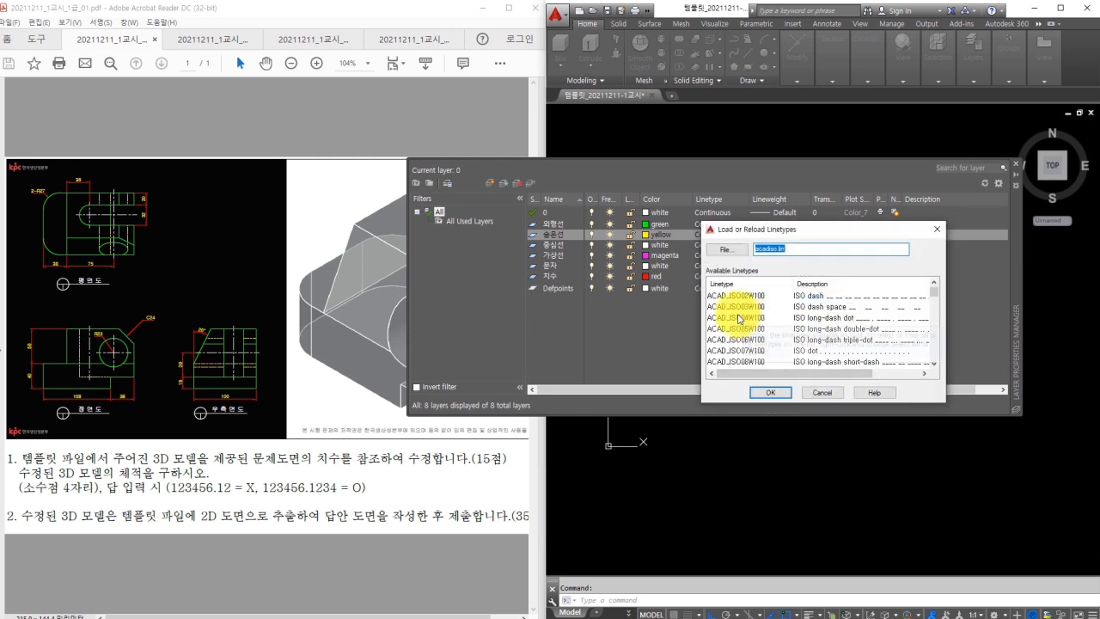
left_click(737, 318)
key("h")
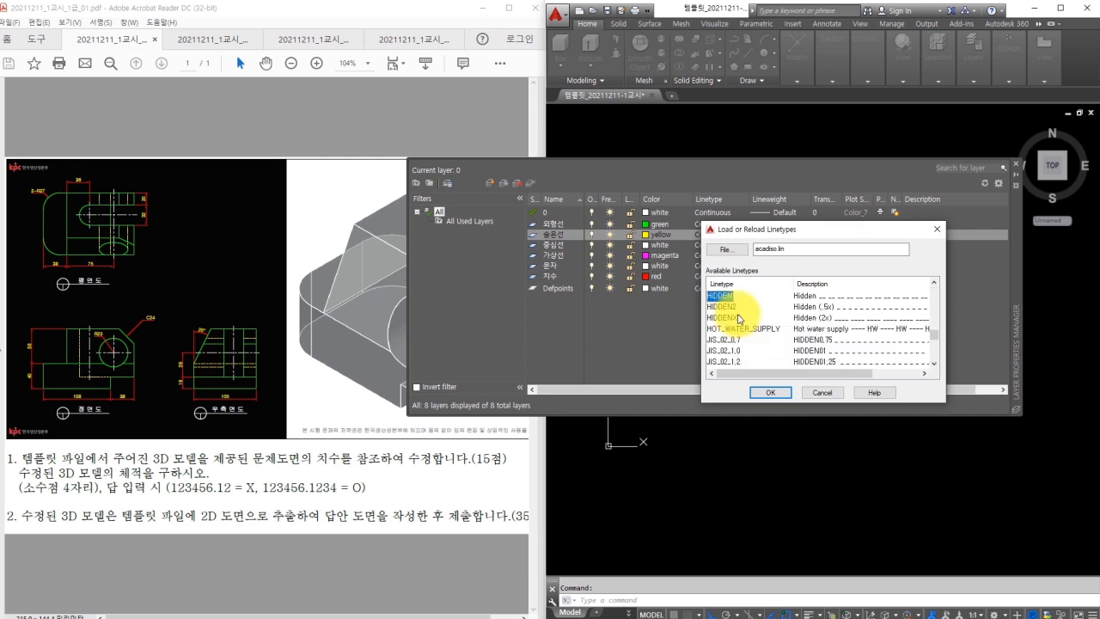
left_click(770, 395)
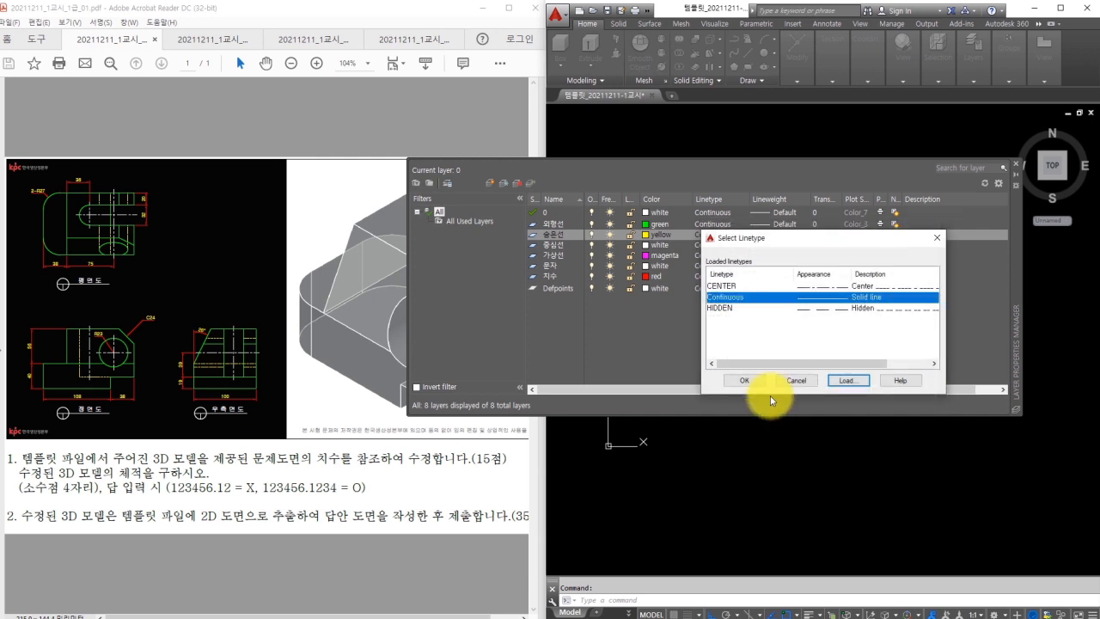
left_click(844, 381)
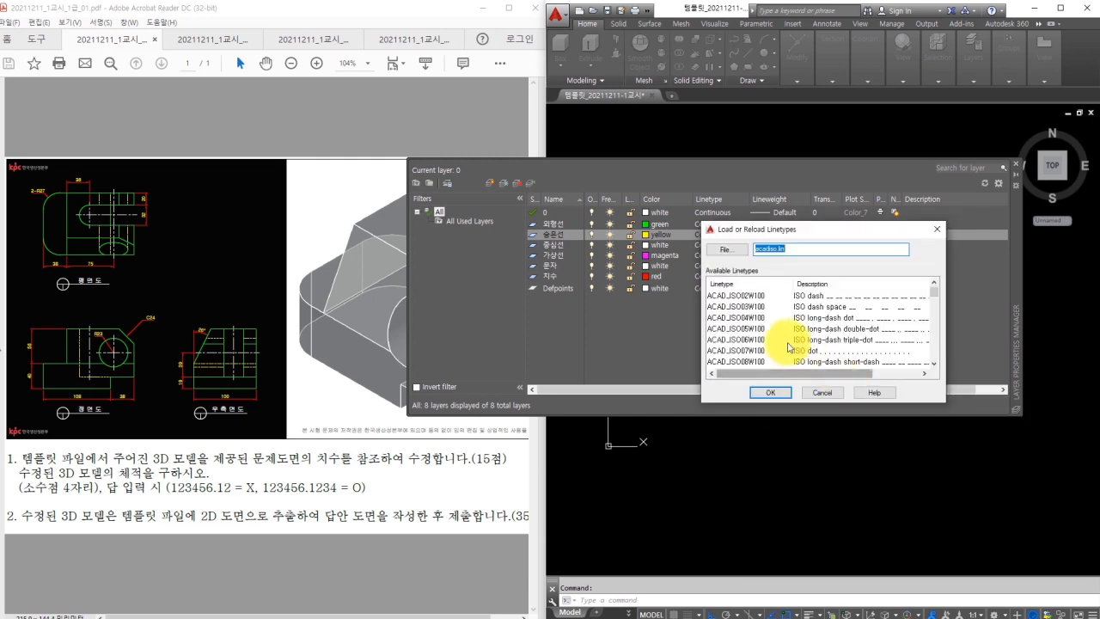
left_click(726, 320)
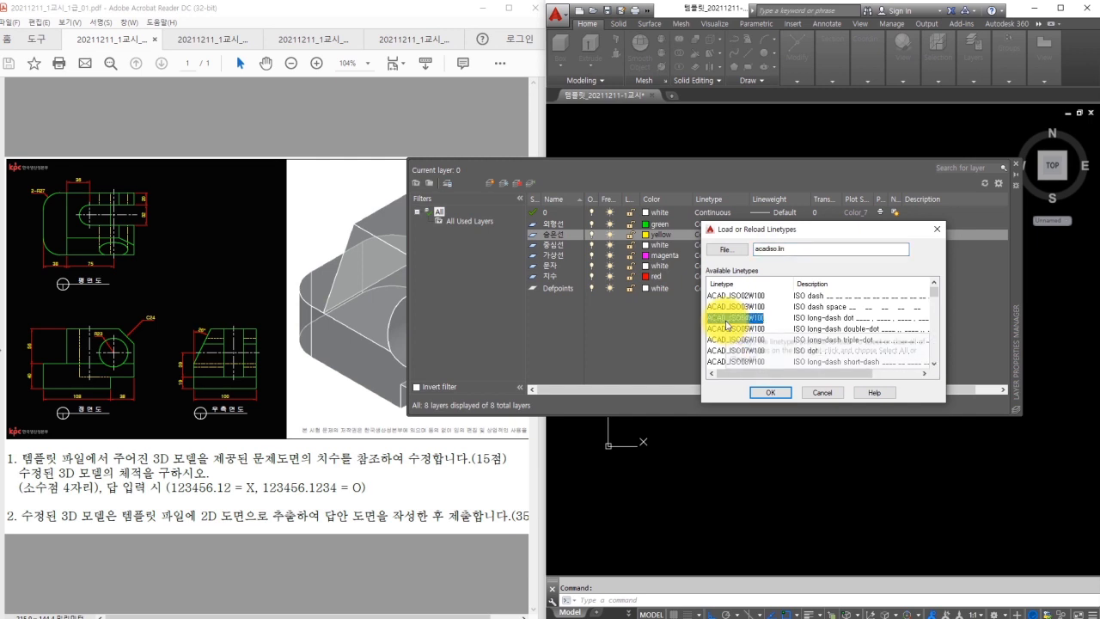
key("p")
left_click(775, 396)
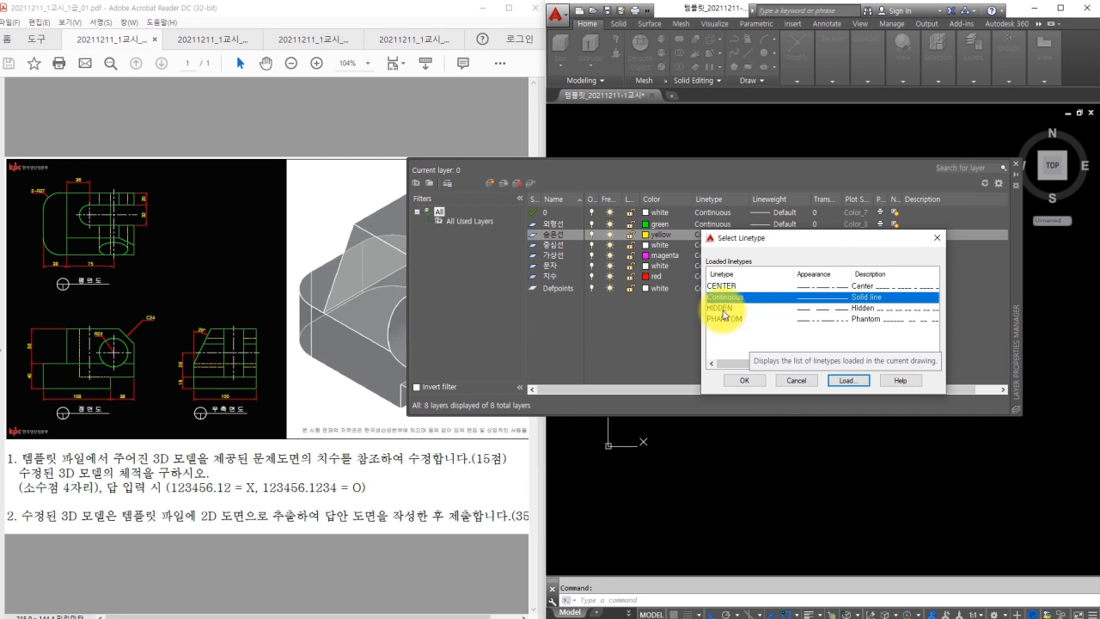
Assign HIDDEN to the 숨은선 layer, CENTER to 중심선 and PHANTOM to 가상선.
left_click(724, 308)
left_click(744, 383)
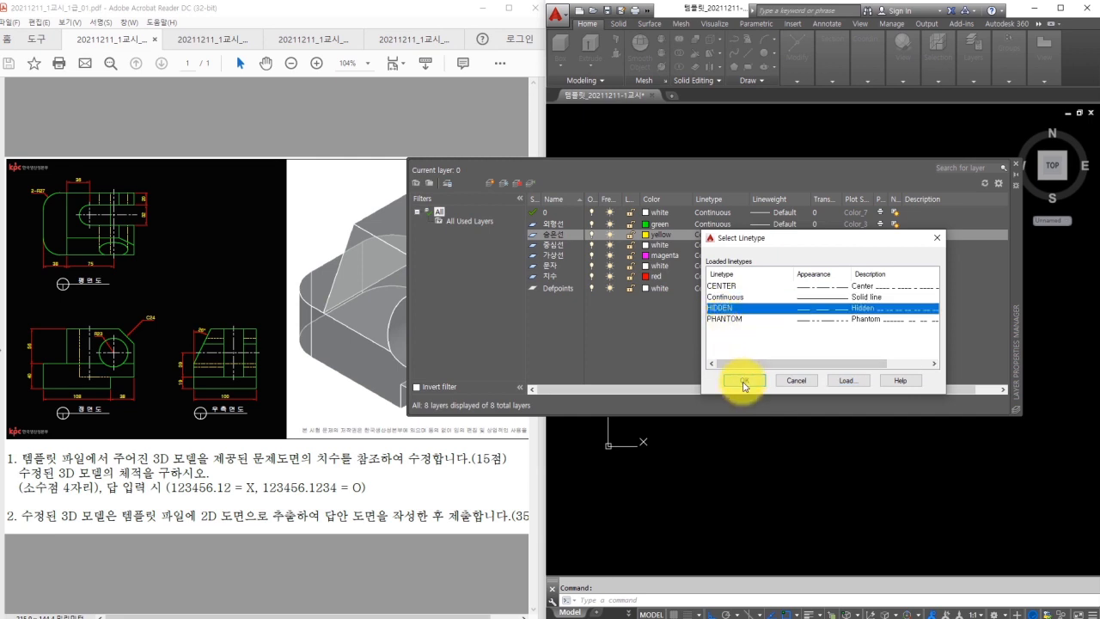
left_click(710, 245)
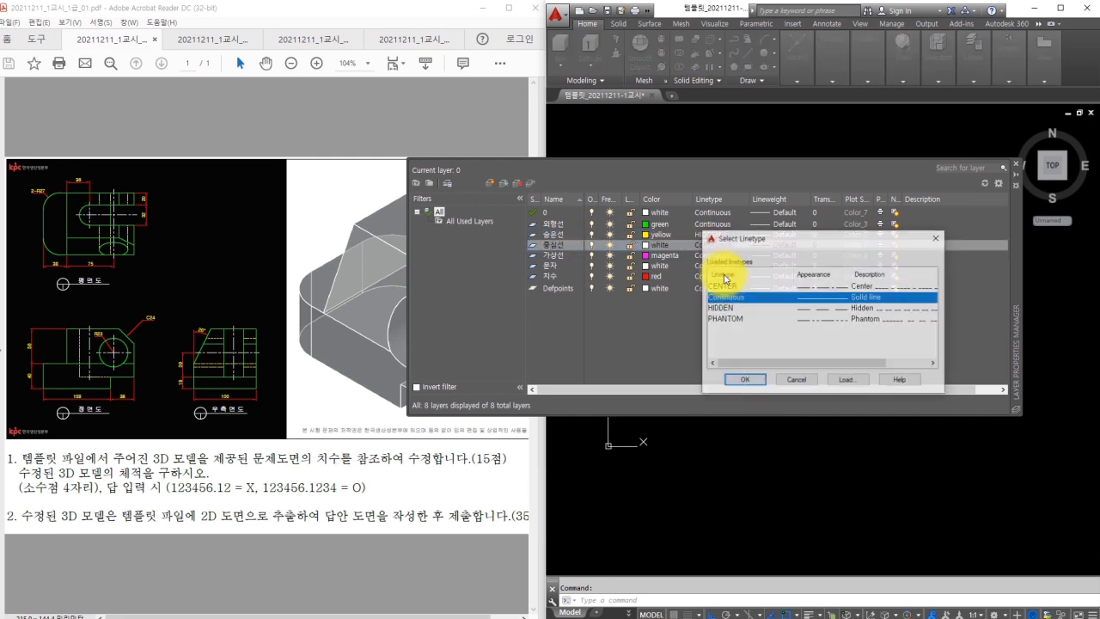
left_click(724, 287)
left_click(745, 382)
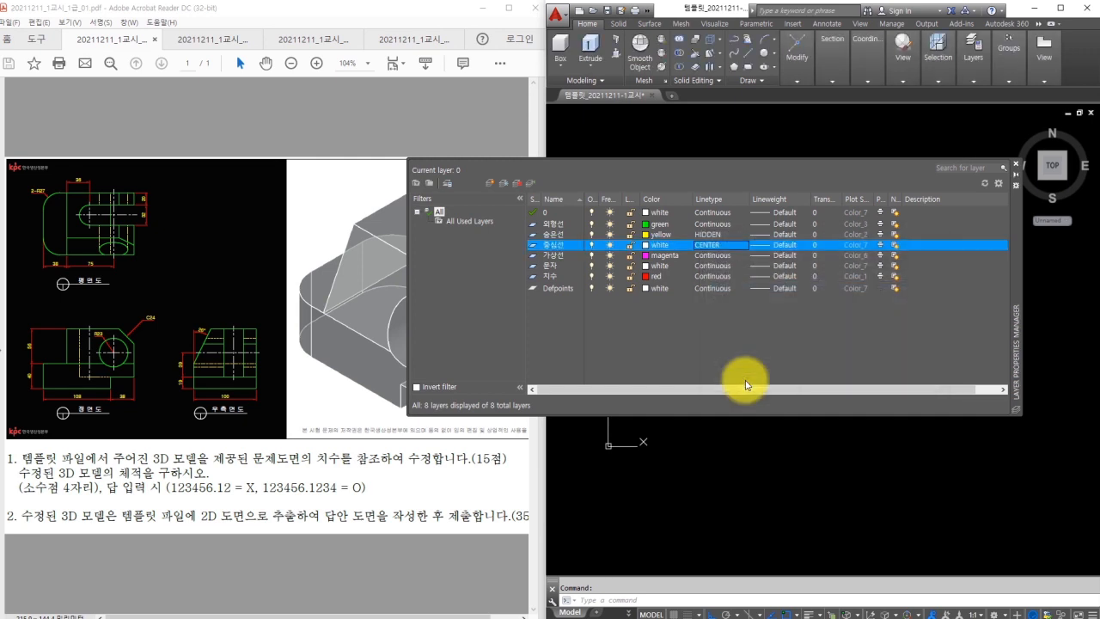
left_click(709, 257)
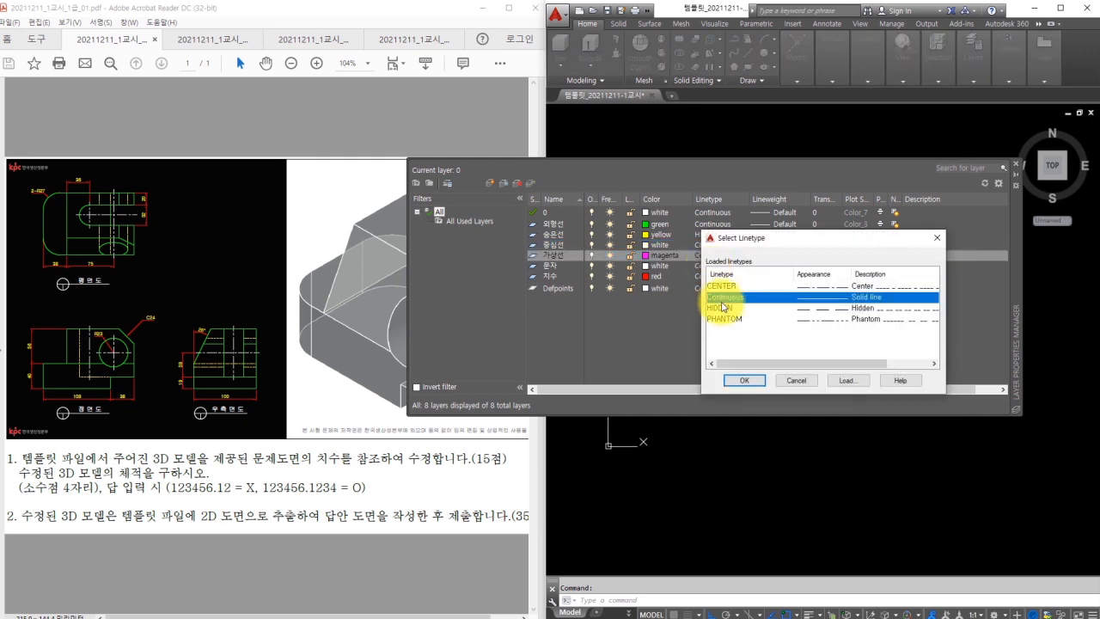
left_click(726, 319)
left_click(744, 380)
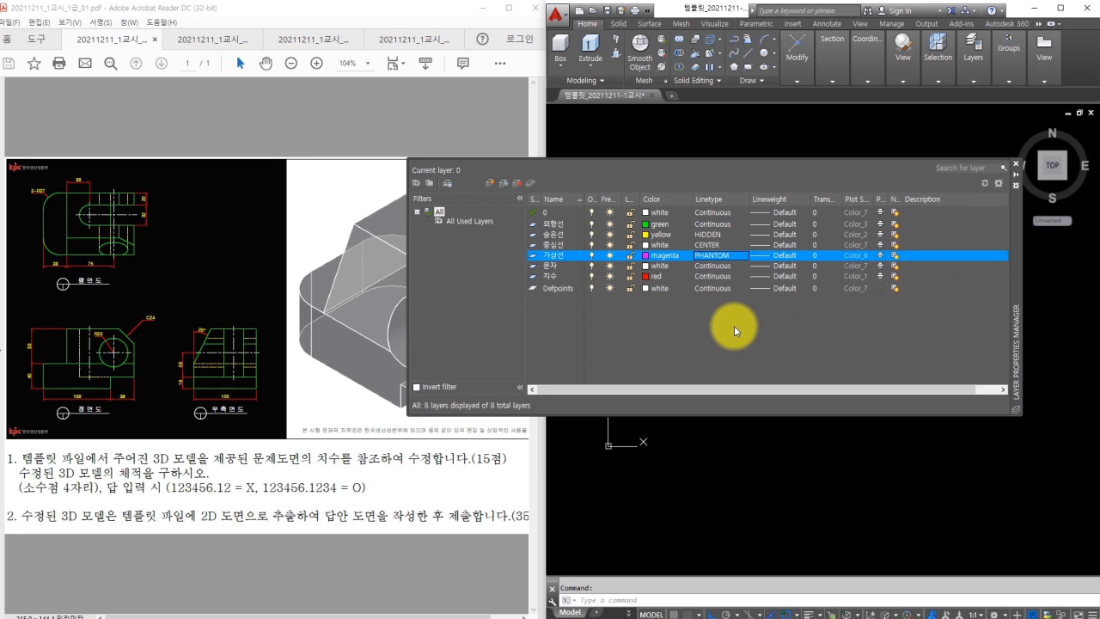
mouse_move(797, 213)
left_mouse_down()
mouse_move(765, 237)
mouse_move(744, 292)
left_mouse_up()
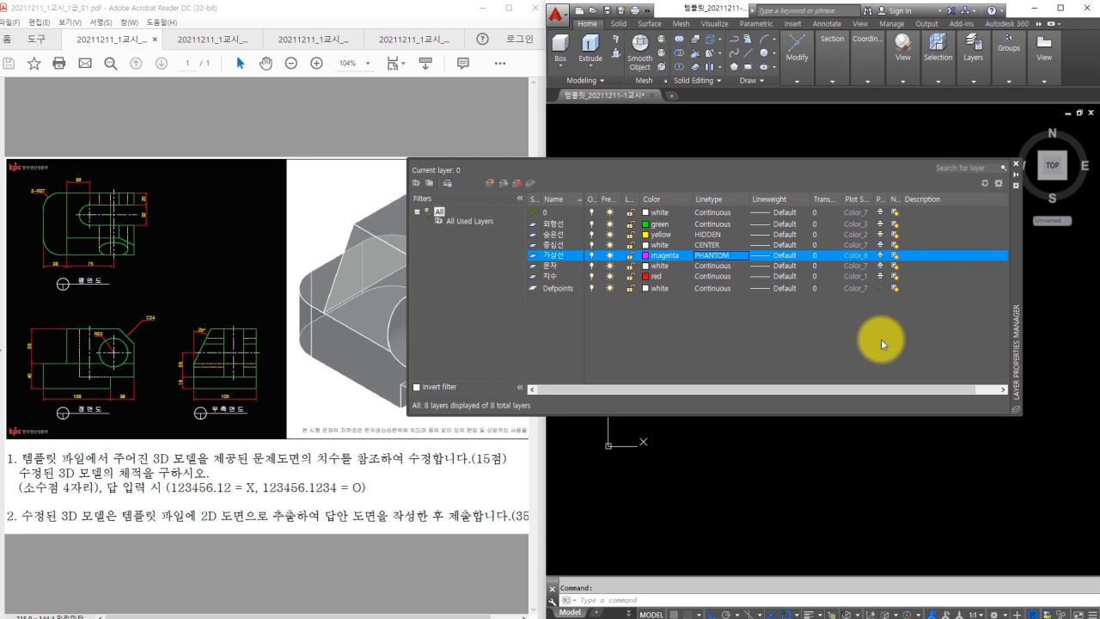
Close Layer Properties, switch to Drafting & Annotation, and dock the command line across the window.
left_click(1015, 169)
left_click(816, 290)
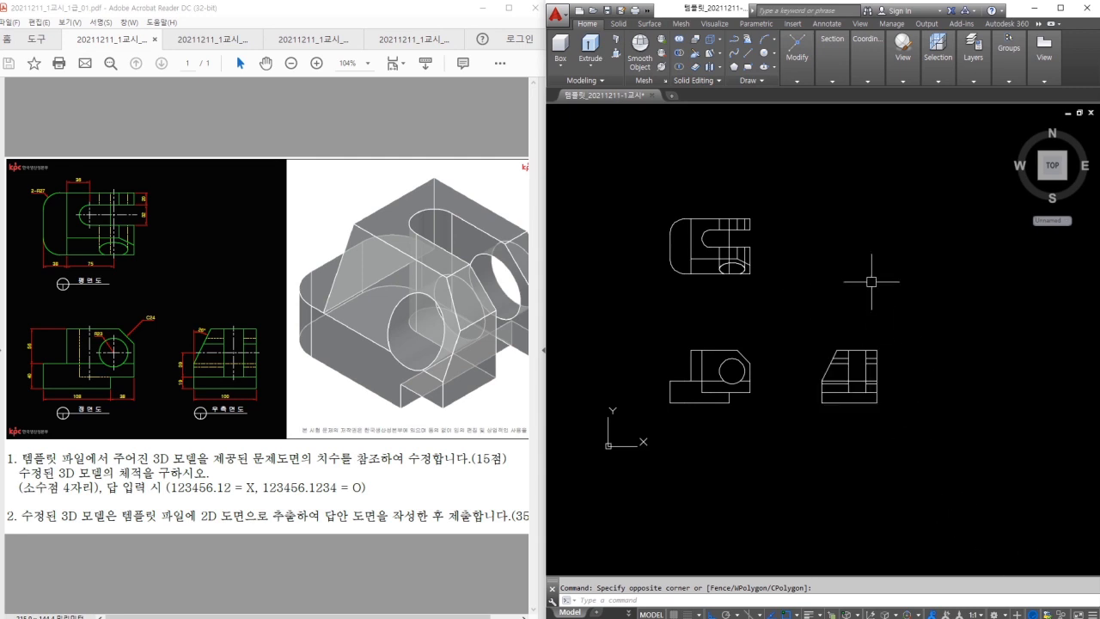
left_click(998, 614)
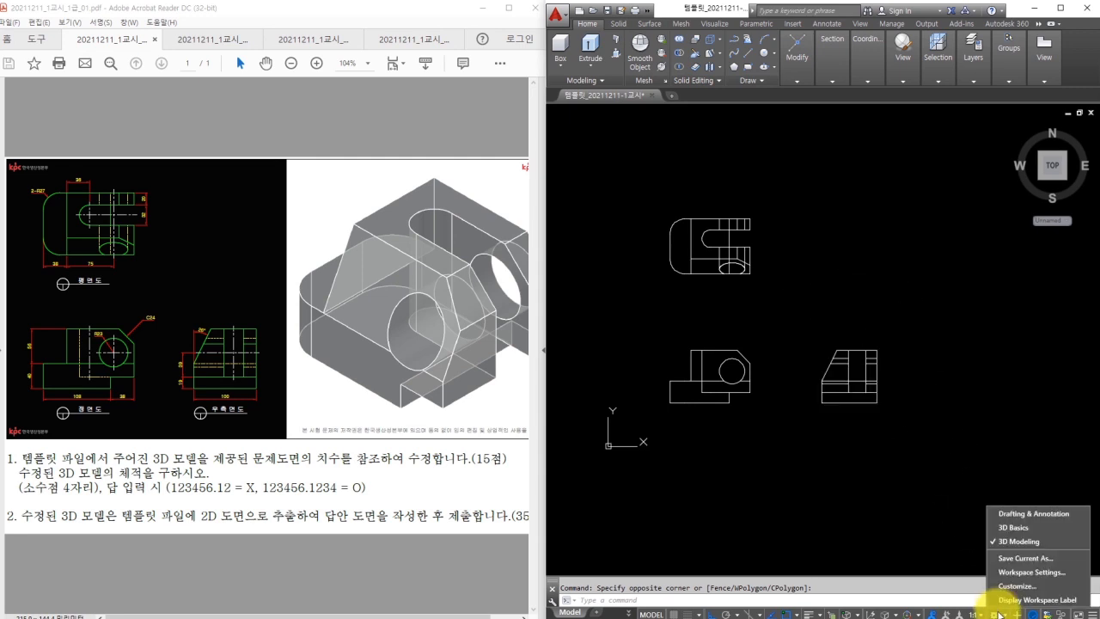
left_click(1015, 515)
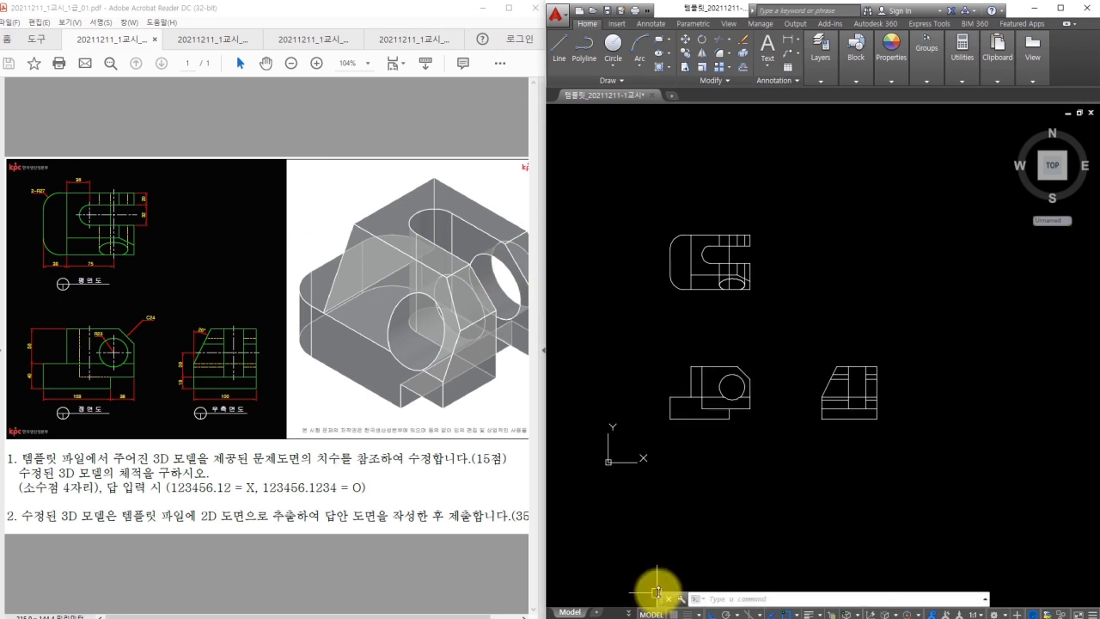
left_click_drag(661, 598, 659, 609)
left_click(761, 467)
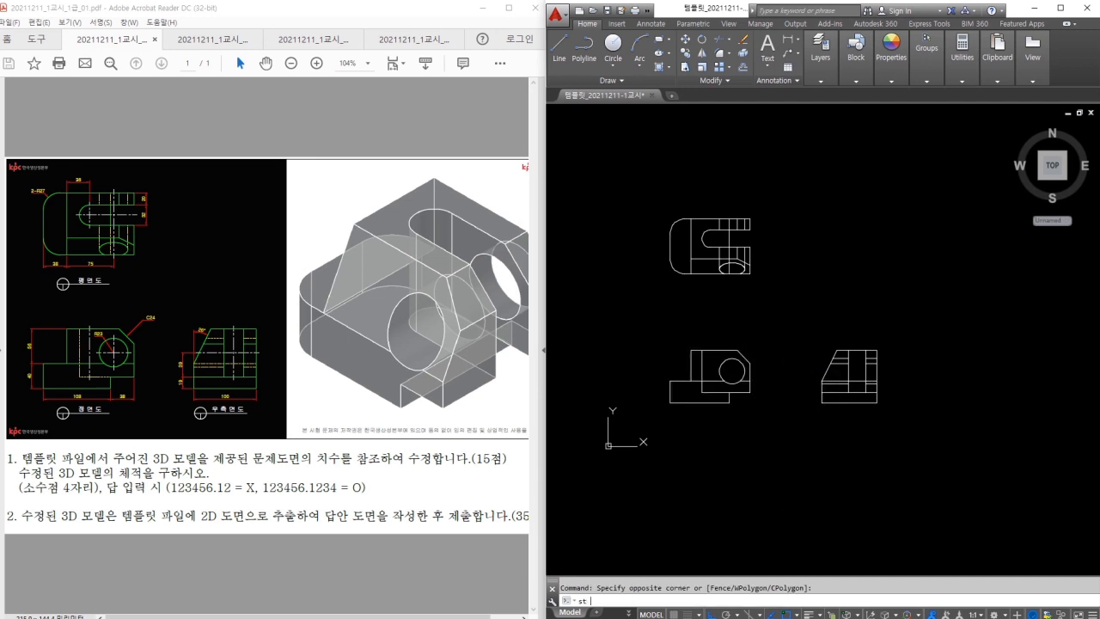
Change the Standard text style's font to 굴림 via ST, apply it and close the dialog.
type("st")
key("Return")
left_click(834, 260)
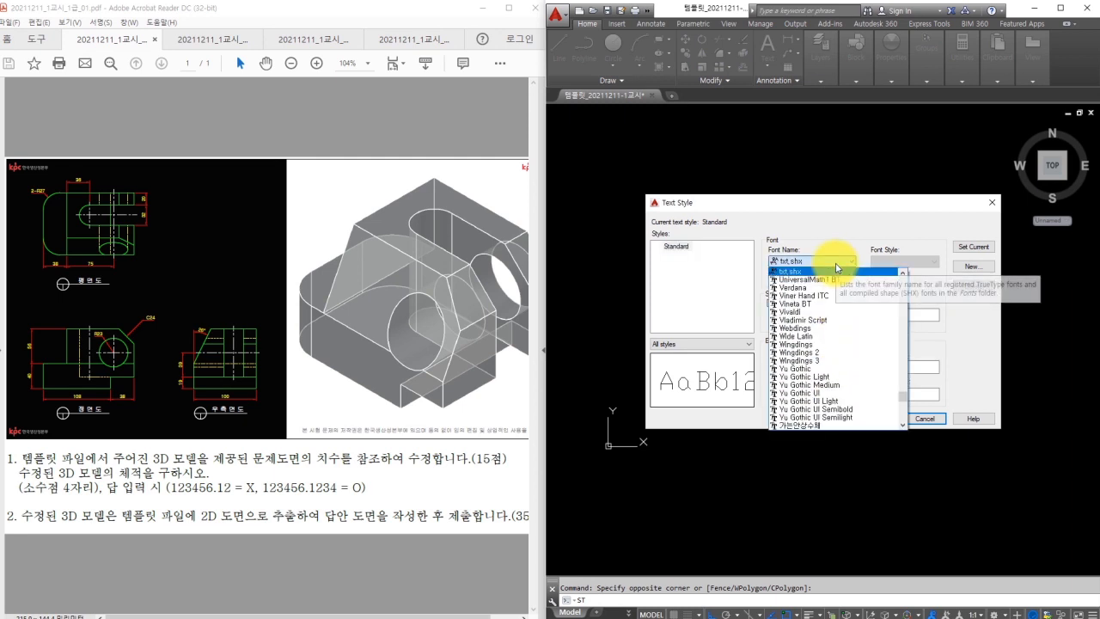
scroll(795, 412, "down", 1)
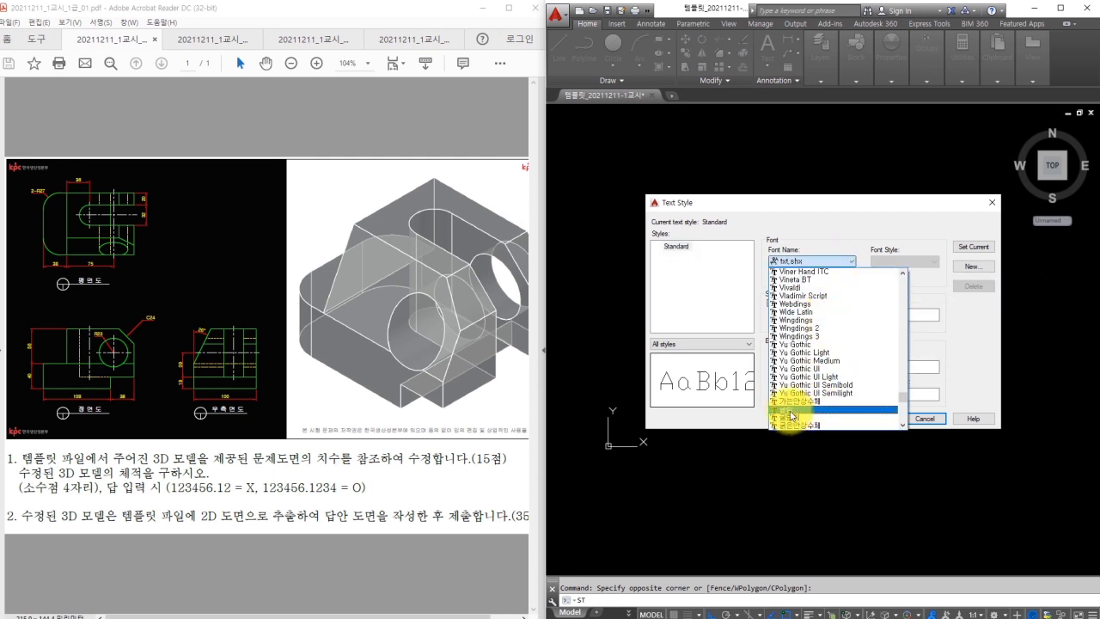
left_click(791, 412)
left_click(874, 419)
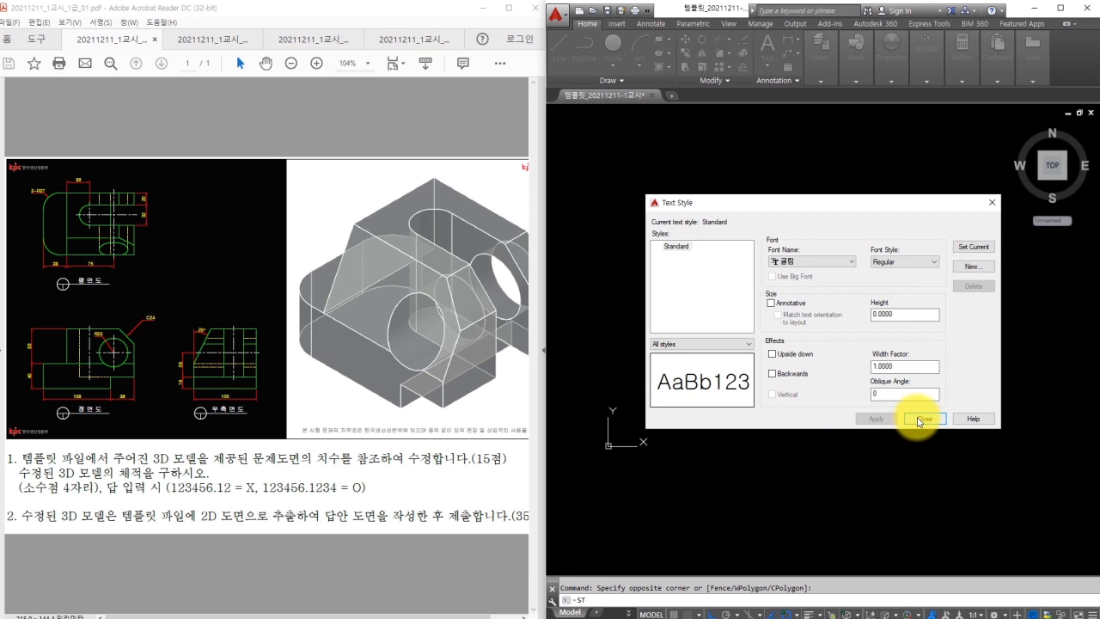
left_click(920, 419)
left_click(851, 268)
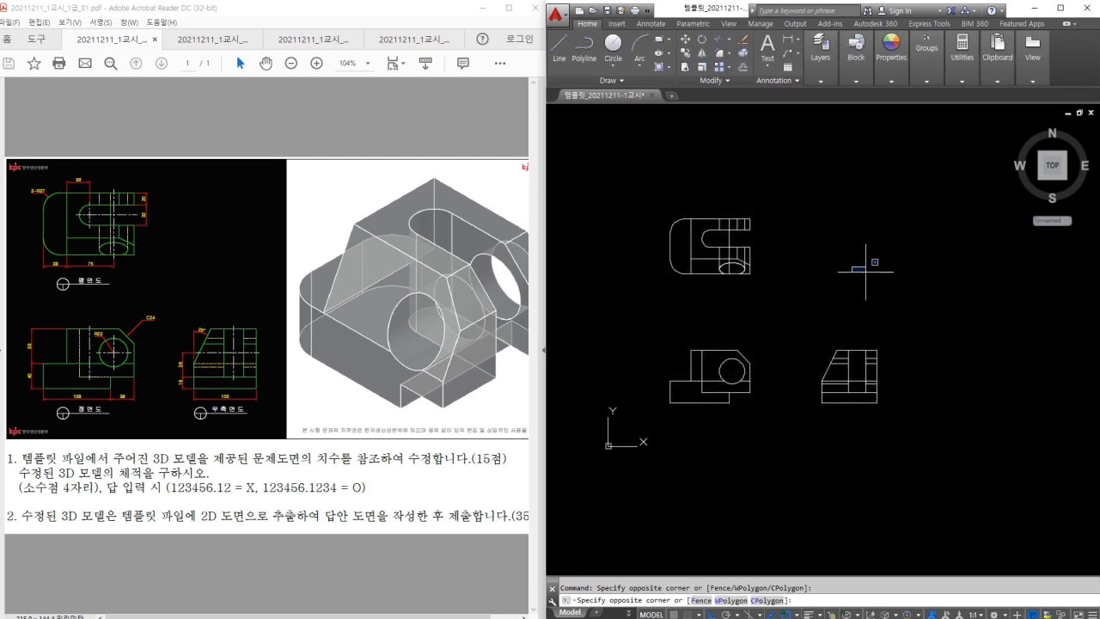
left_click(922, 285)
Edit ISO-25 to use yellow dimension text, text height 3.5 and ISO standard alignment.
type("d")
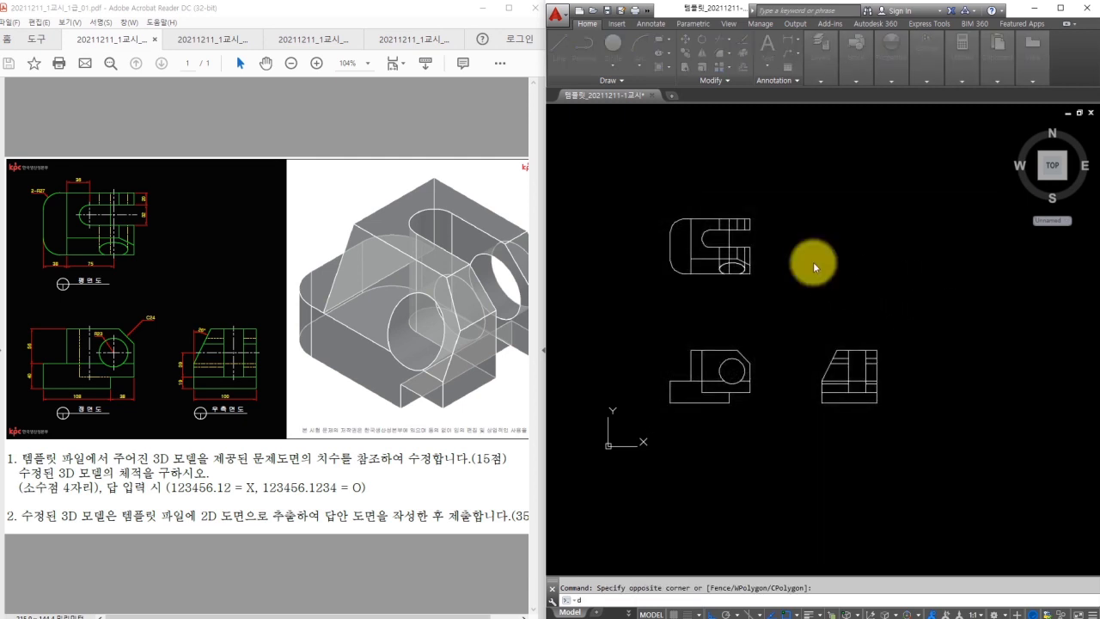
key("Return")
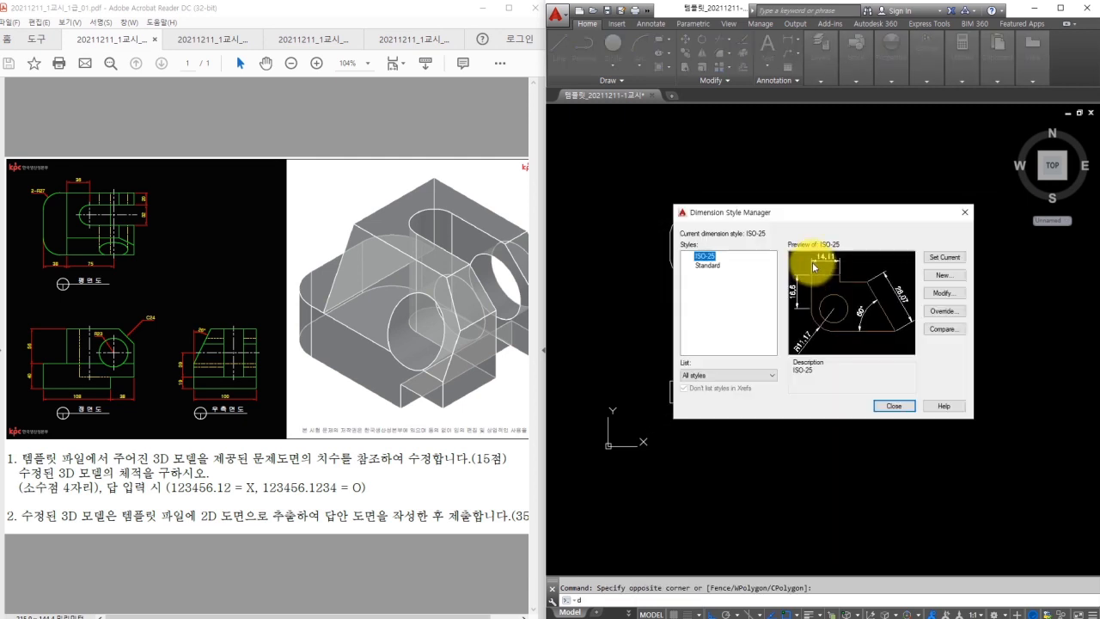
left_click(942, 294)
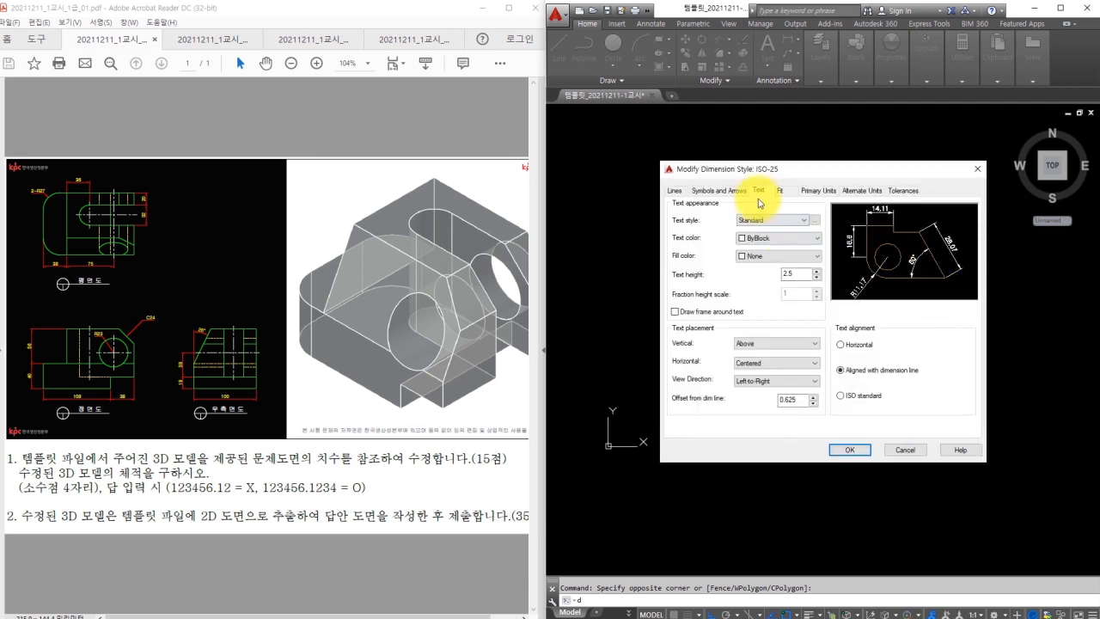
left_click(757, 237)
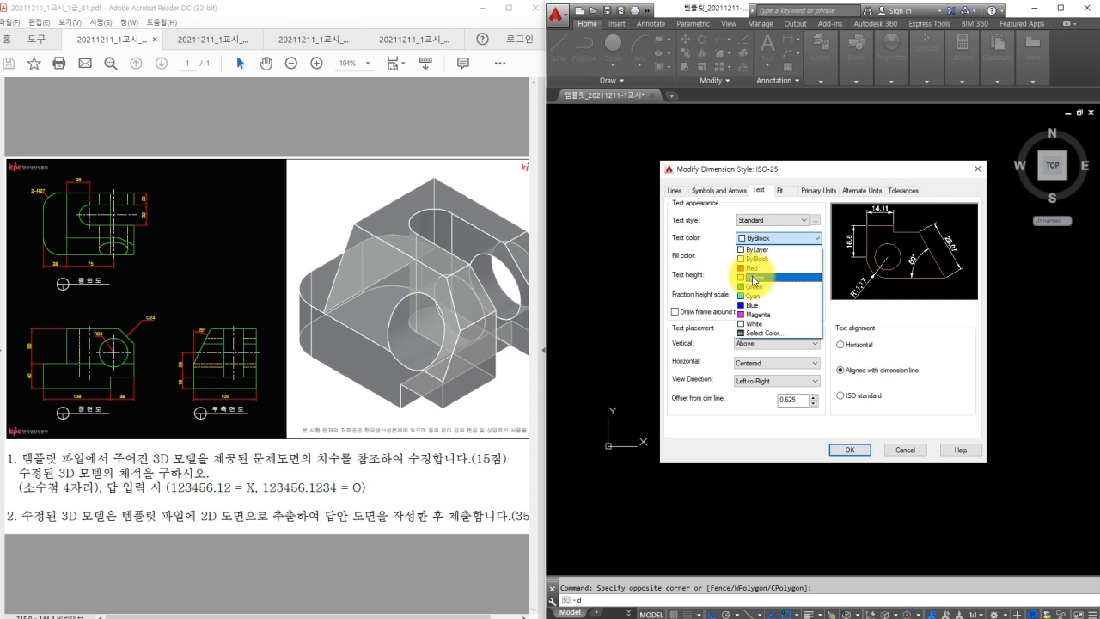
left_click(754, 278)
double_click(793, 274)
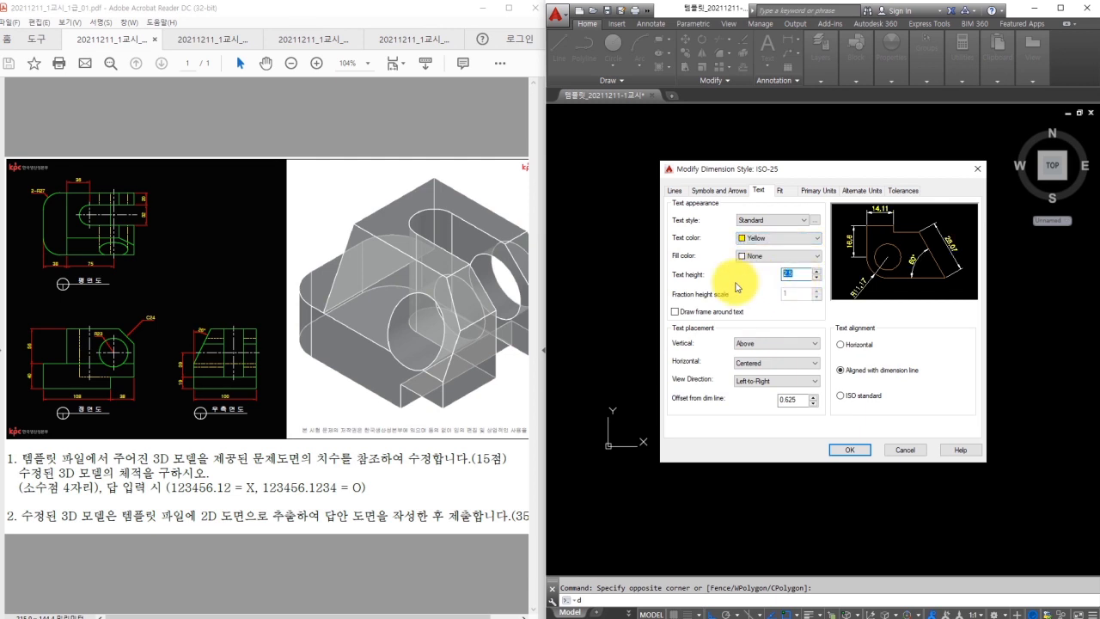
type("3.5")
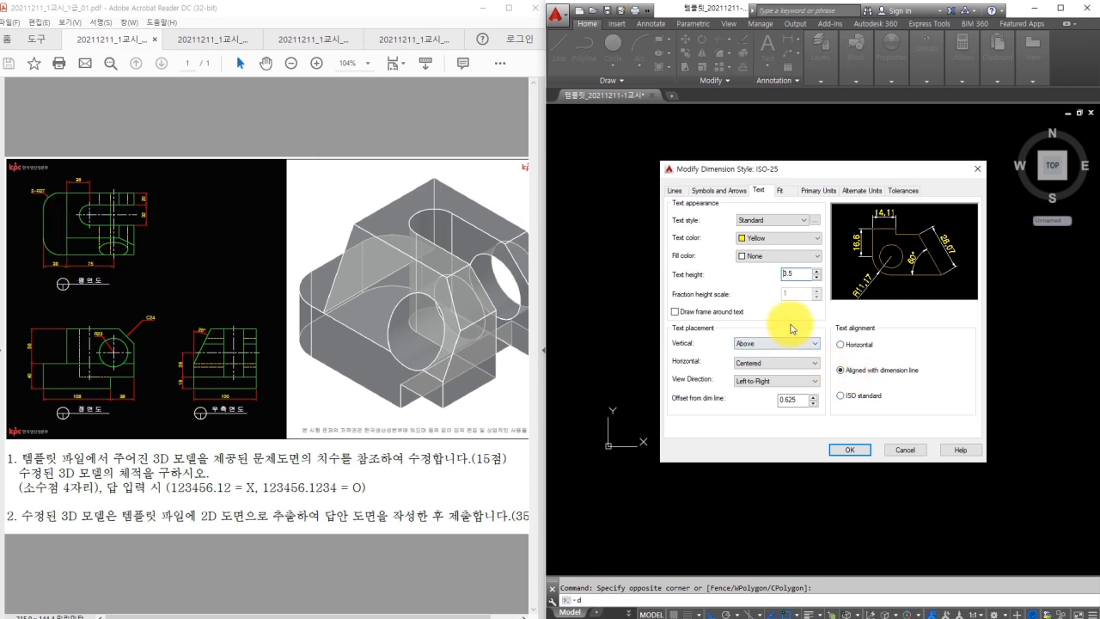
left_click(82, 197)
scroll(28, 170, "up", 3, "ctrl")
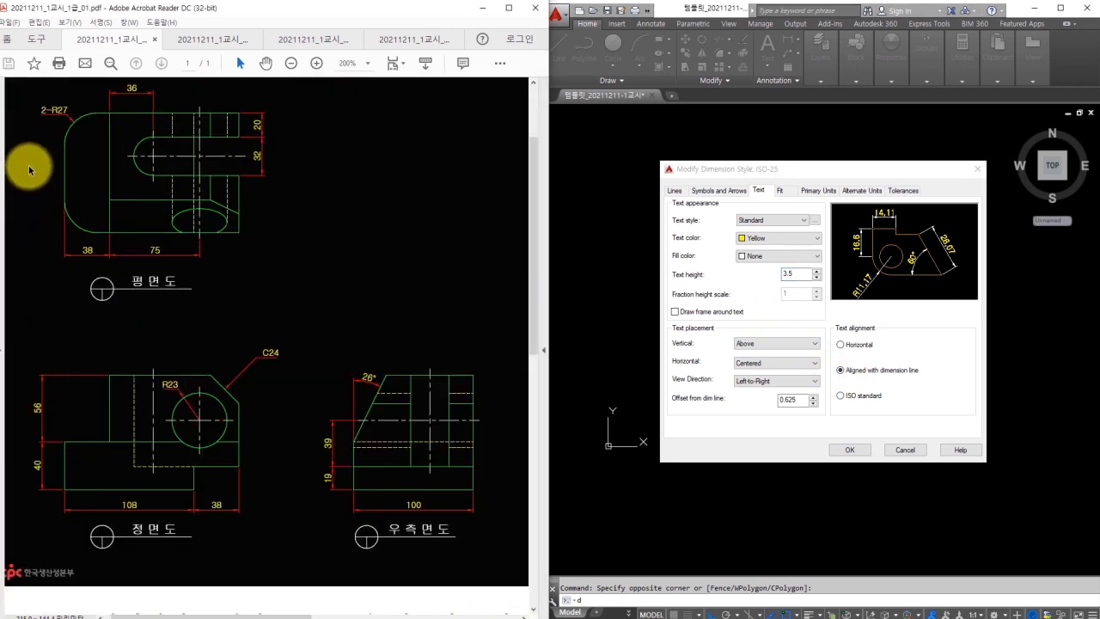
left_click(842, 395)
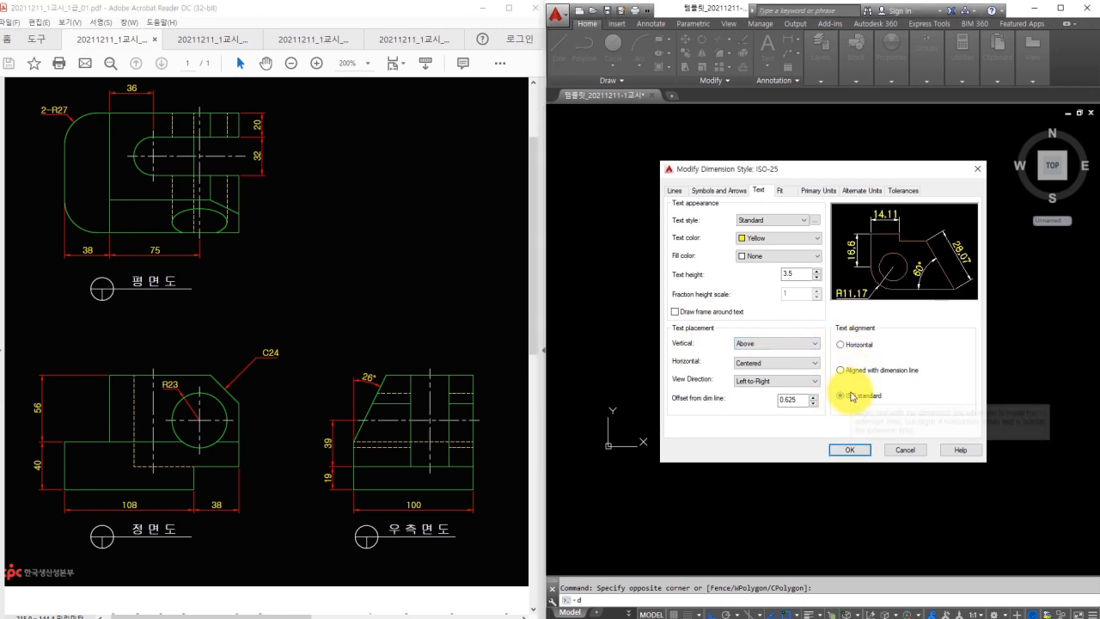
Uncheck 'Draw dim line between ext lines' on the Fit tab, then accept and close.
left_click_drag(79, 129, 88, 140)
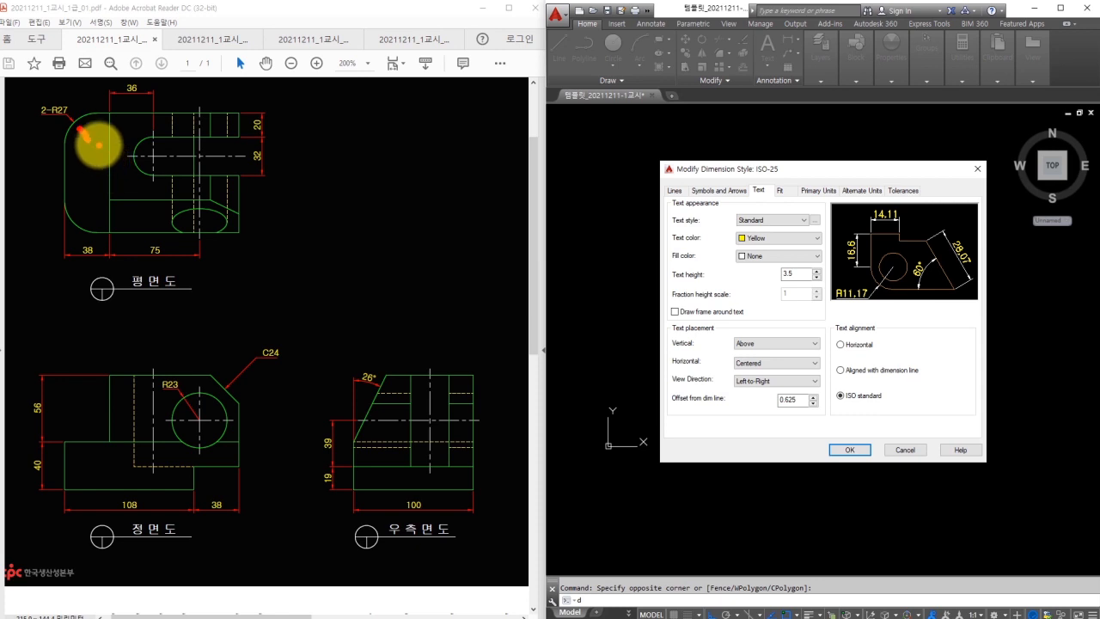
left_click(780, 190)
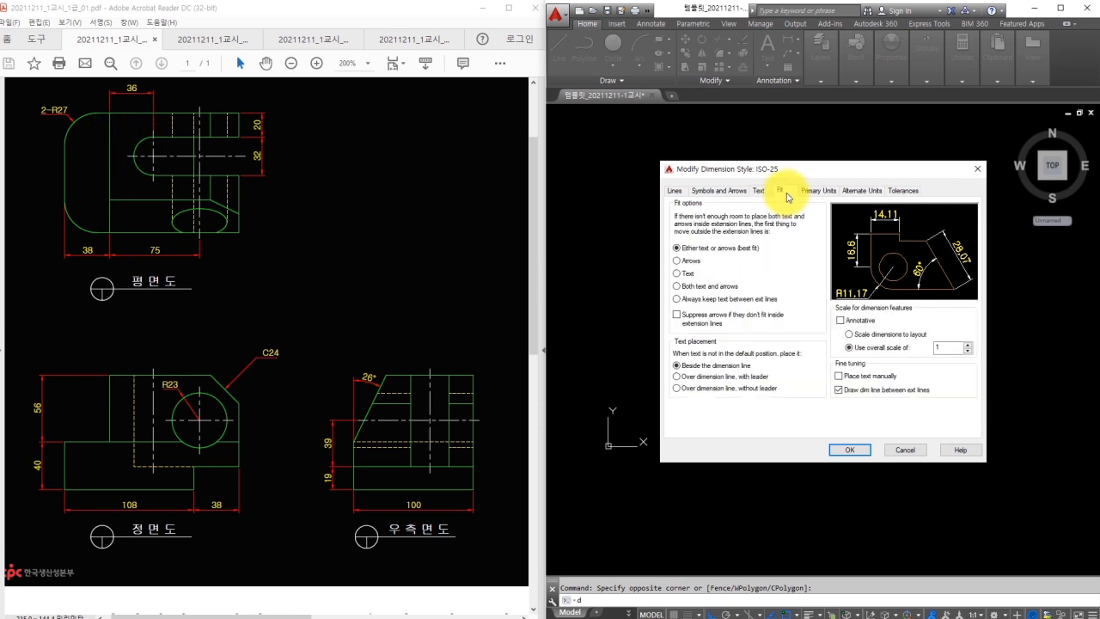
left_click_drag(837, 389, 873, 427)
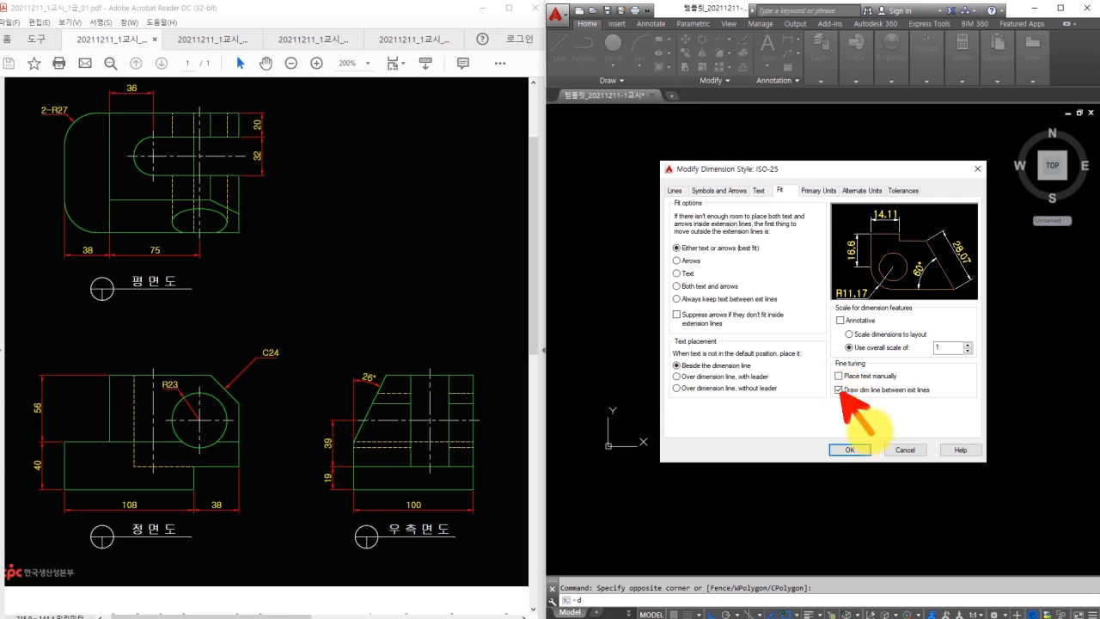
left_click(838, 390)
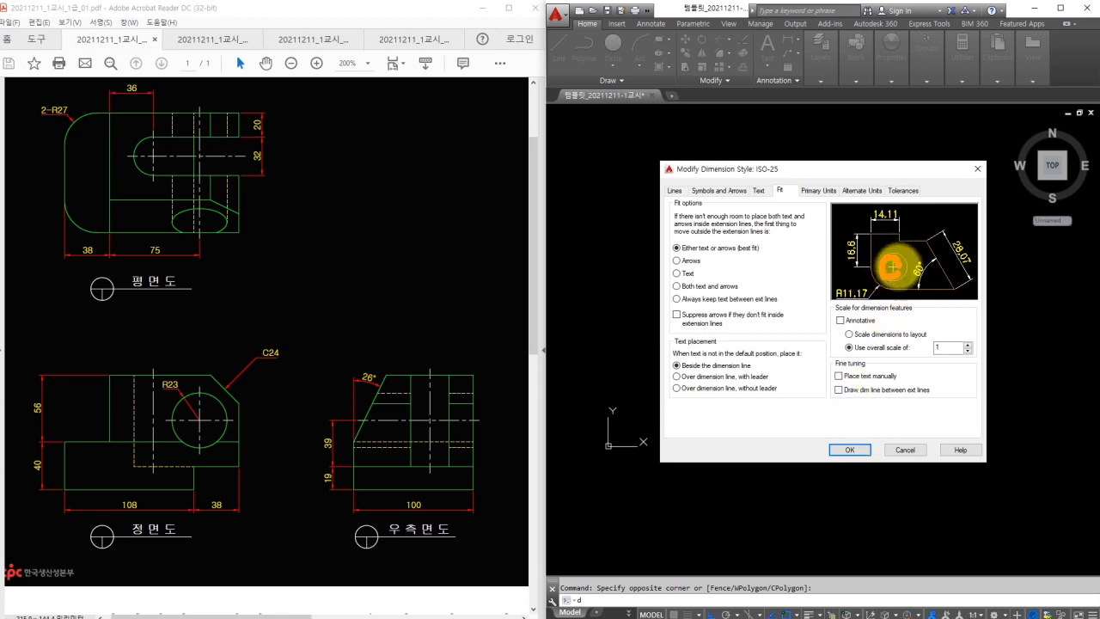
left_click(733, 194)
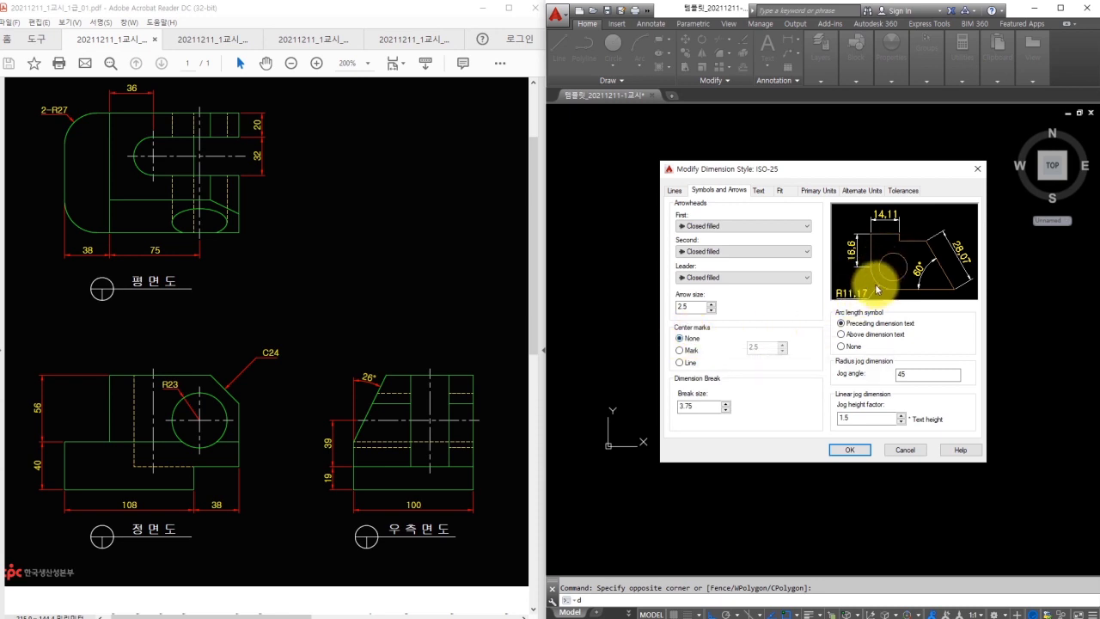
left_click(854, 451)
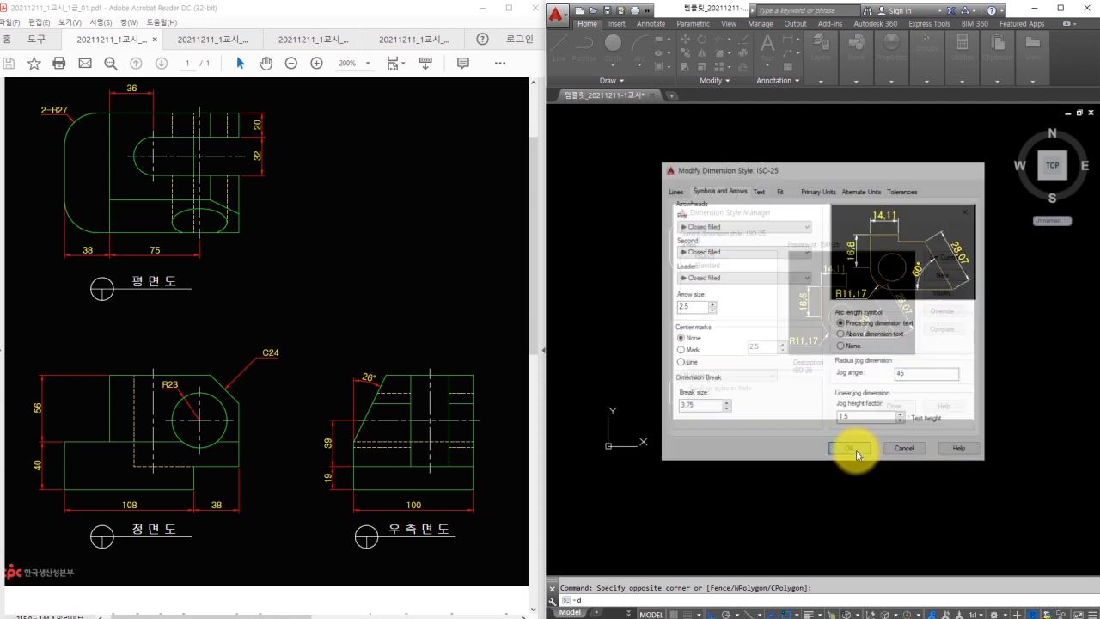
left_click(891, 411)
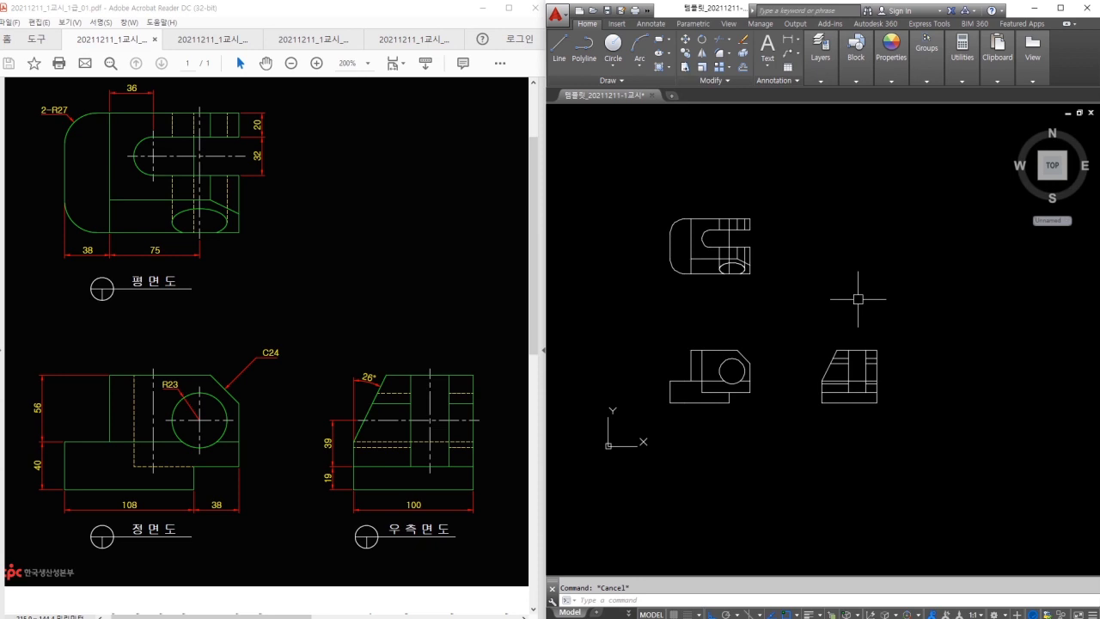
Explode the three flattened views with the X command.
type("x")
key("Return")
left_click(897, 187)
left_click(619, 457)
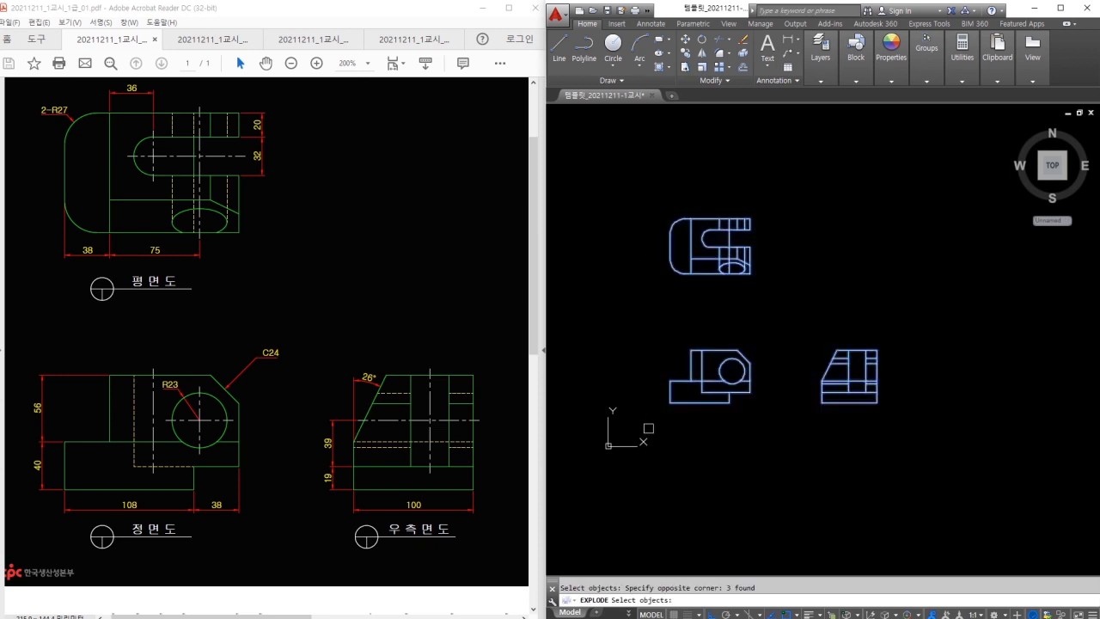
key("Return")
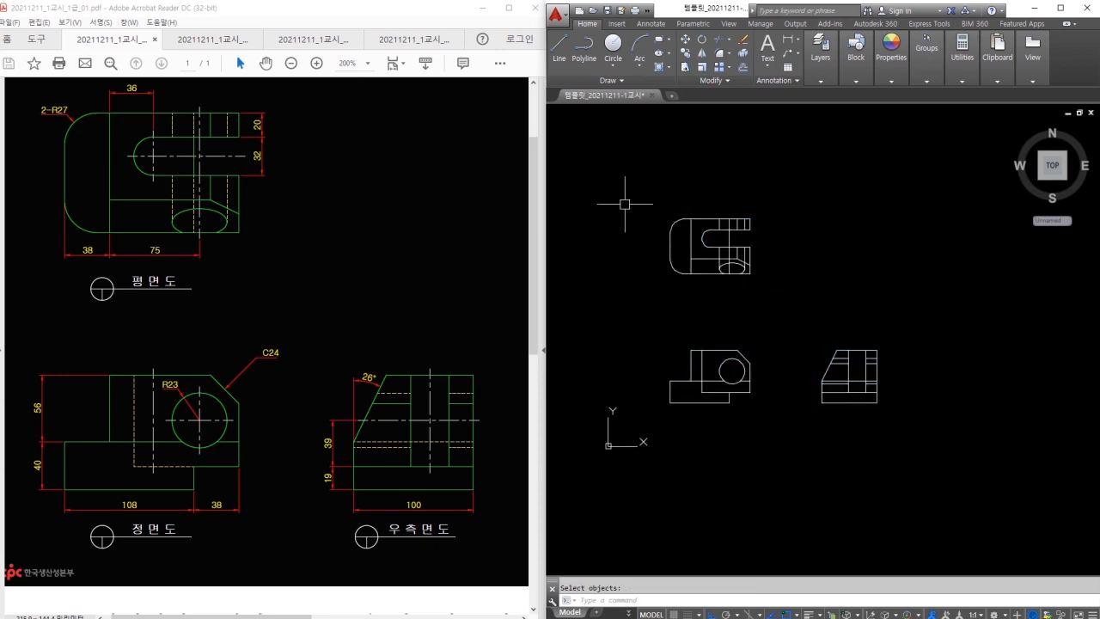
Set colour, lineweight and linetype of all view lines to ByLayer.
left_click(627, 204)
left_click(890, 419)
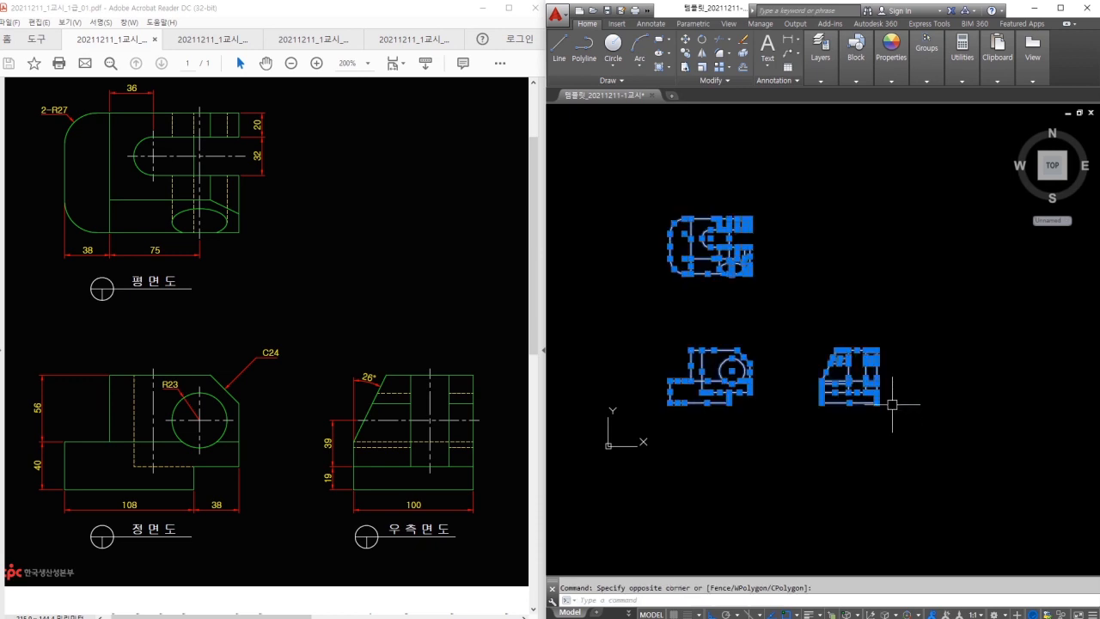
left_click(891, 69)
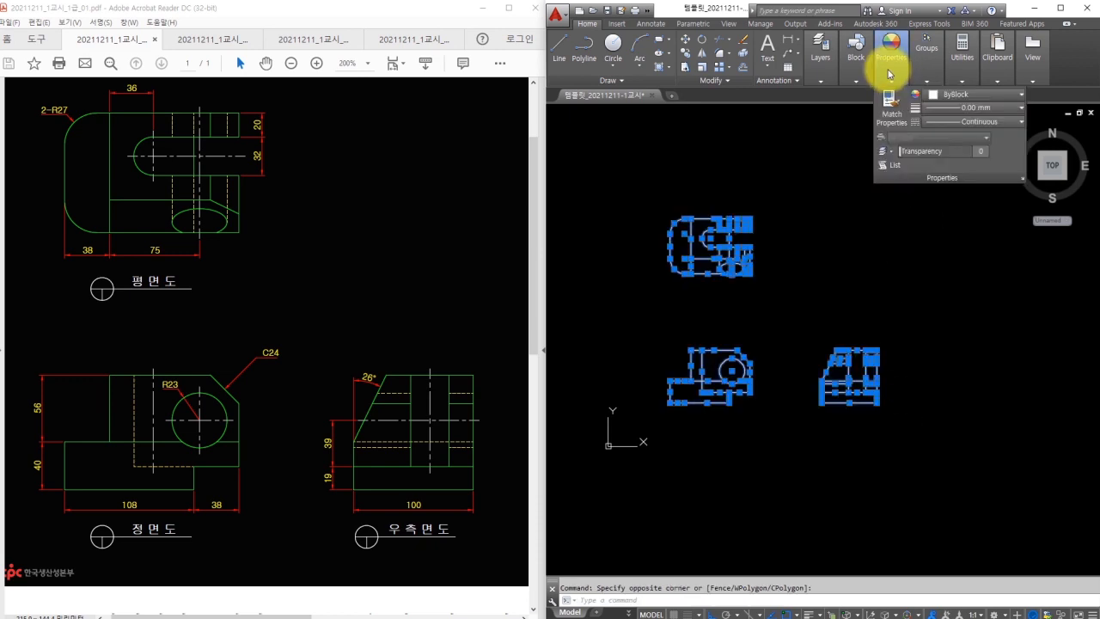
left_click(956, 95)
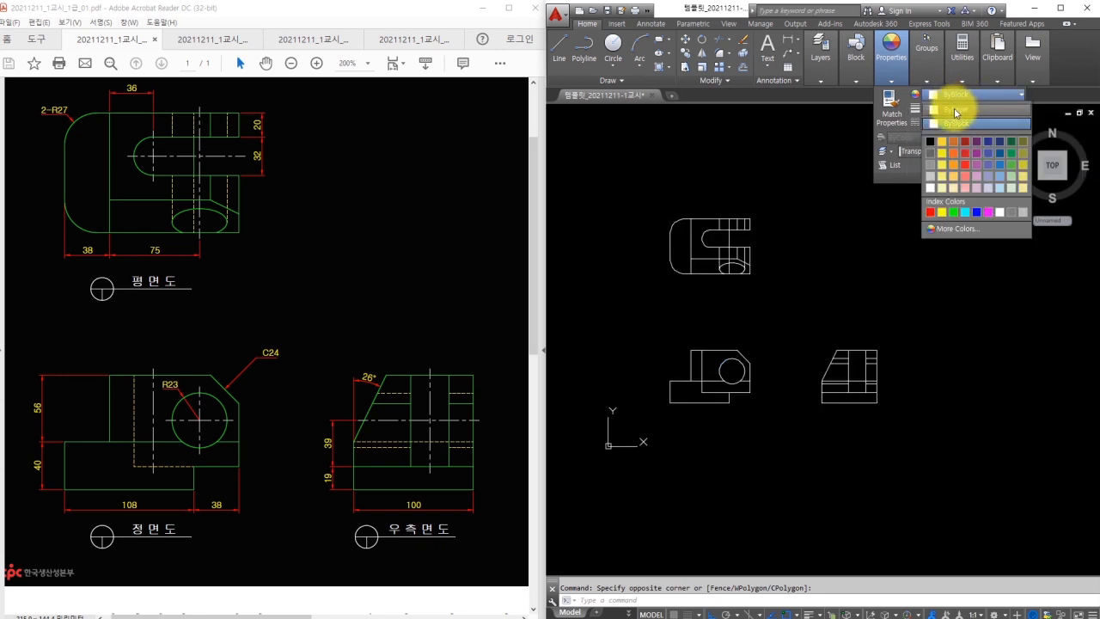
left_click(957, 110)
left_click(963, 107)
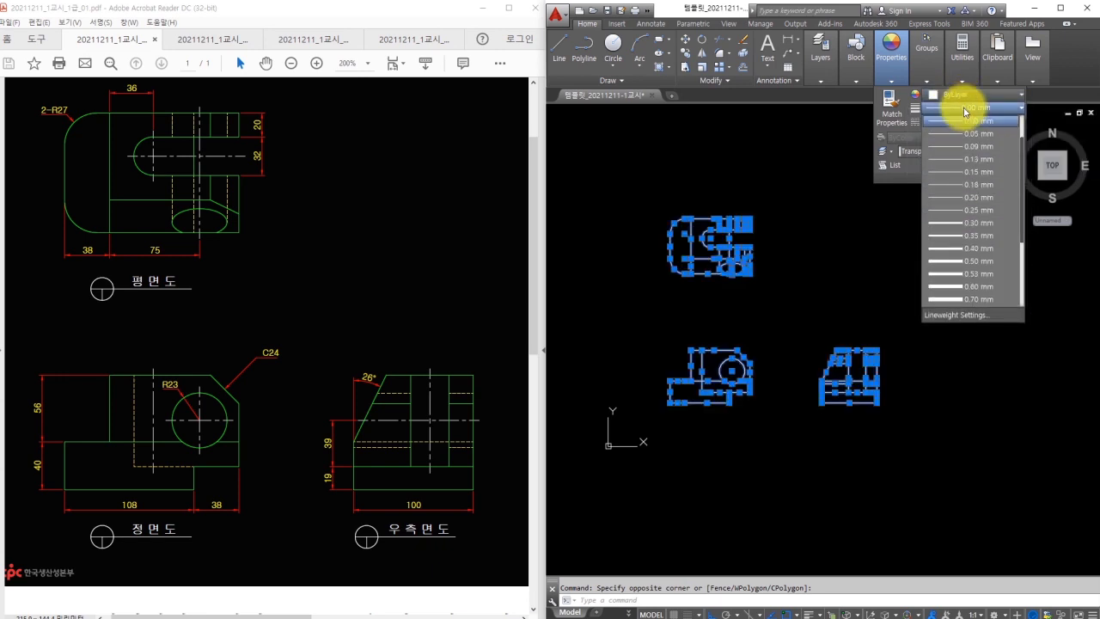
scroll(963, 125, "up", 1)
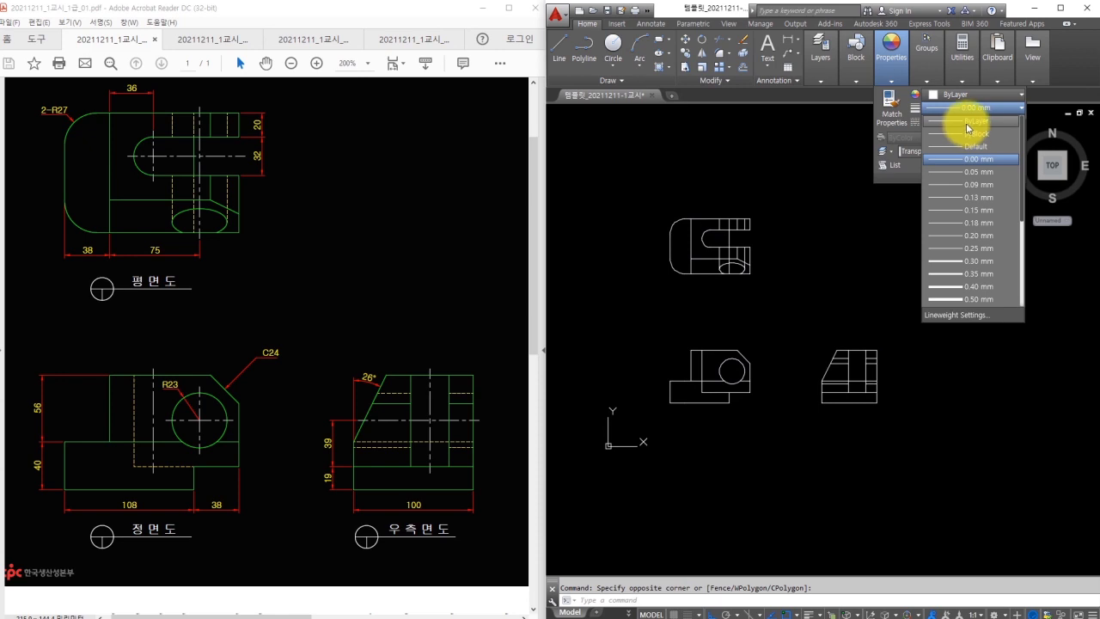
left_click(969, 123)
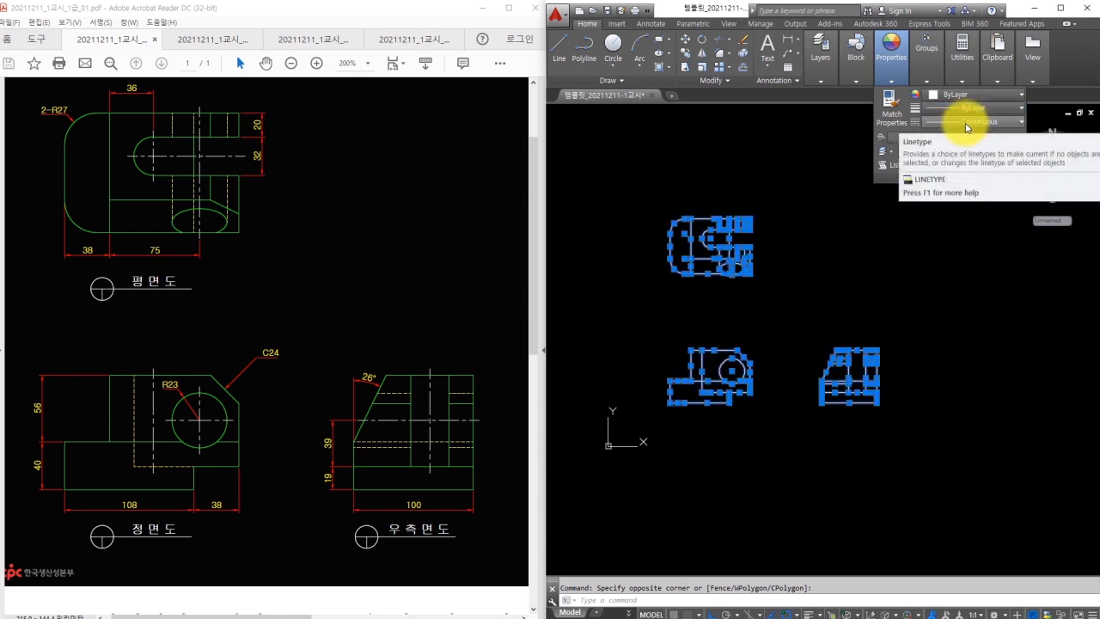
left_click(966, 123)
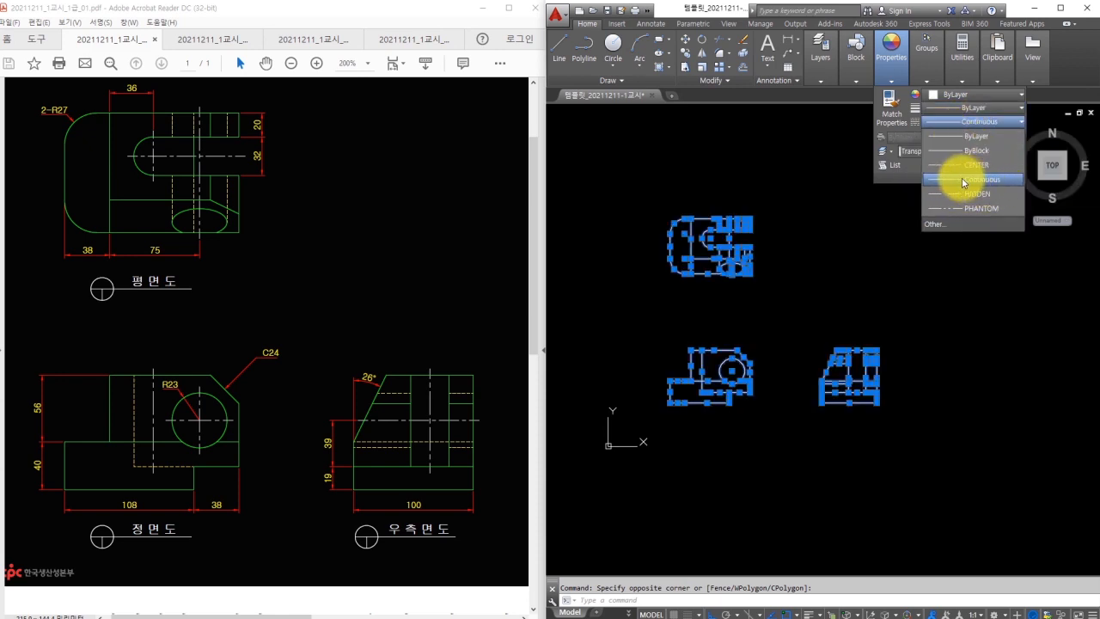
left_click(974, 140)
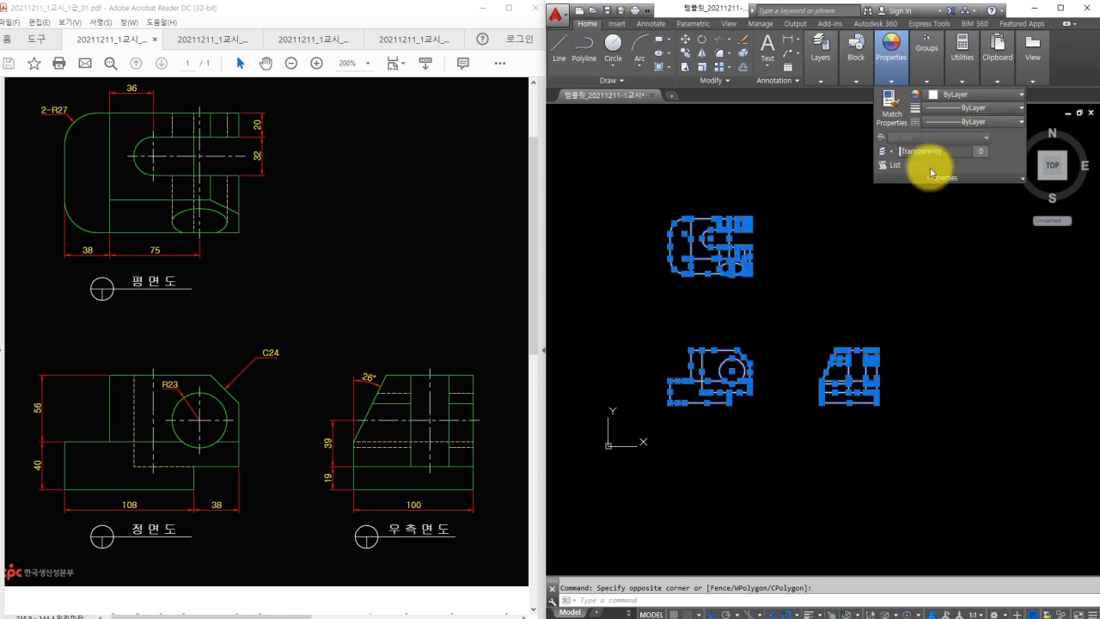
key("Escape")
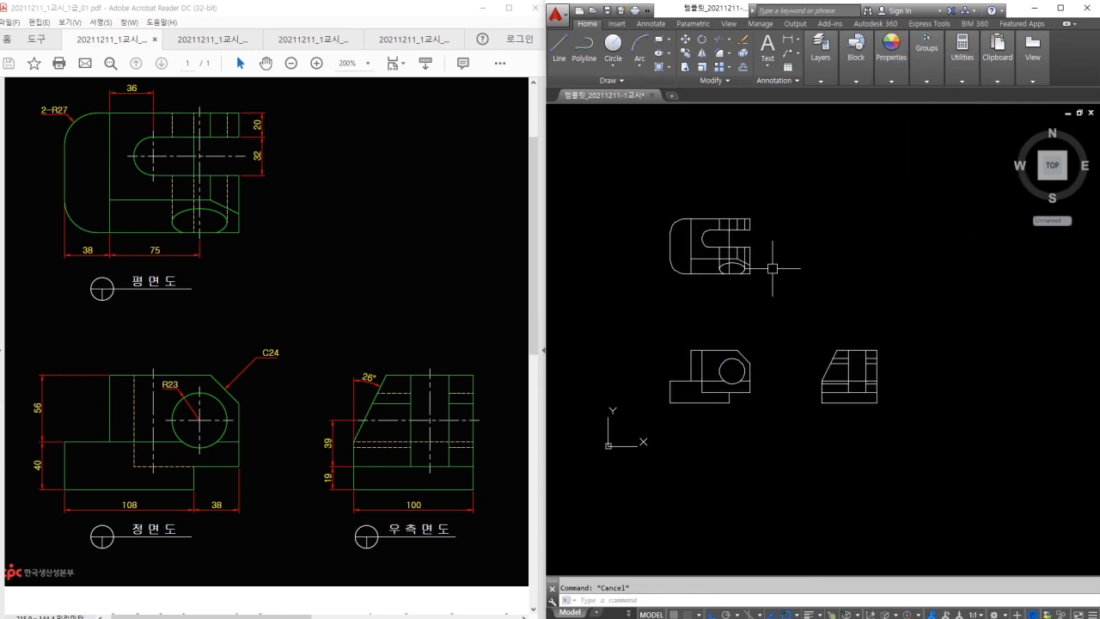
Move all three views onto the 외형선 layer.
scroll(740, 303, "up", 2)
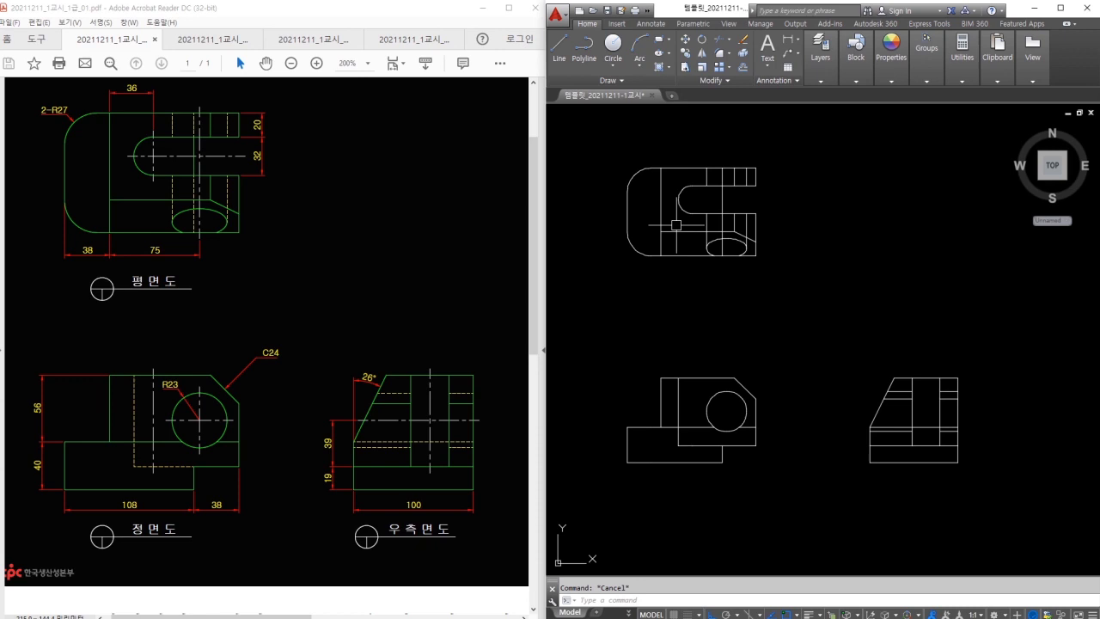
left_click(612, 156)
left_click(974, 477)
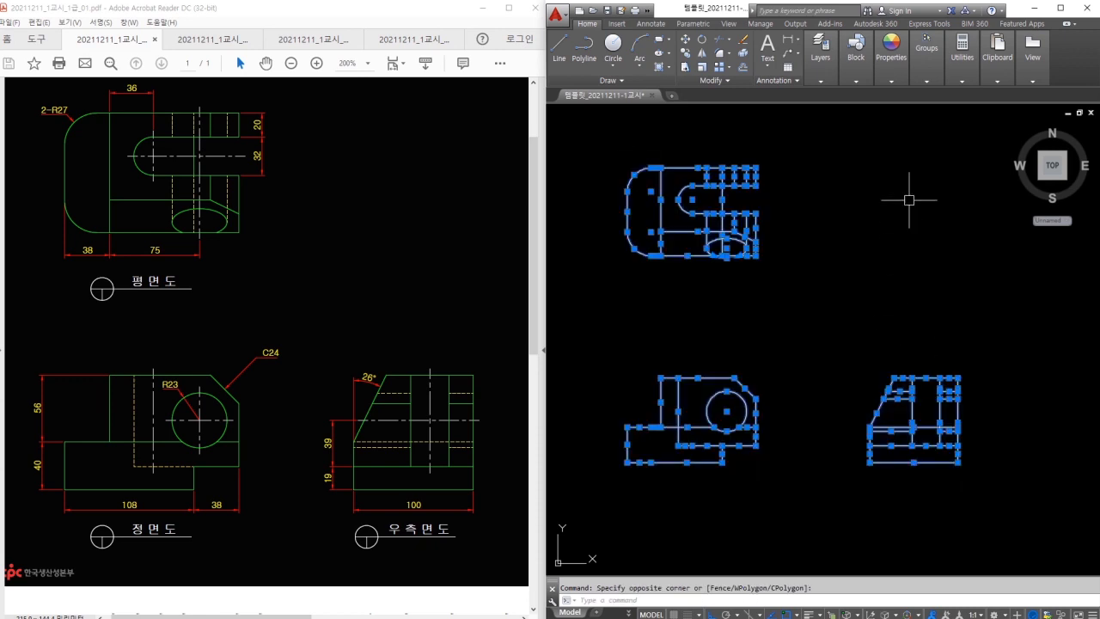
left_click(823, 78)
left_click(887, 96)
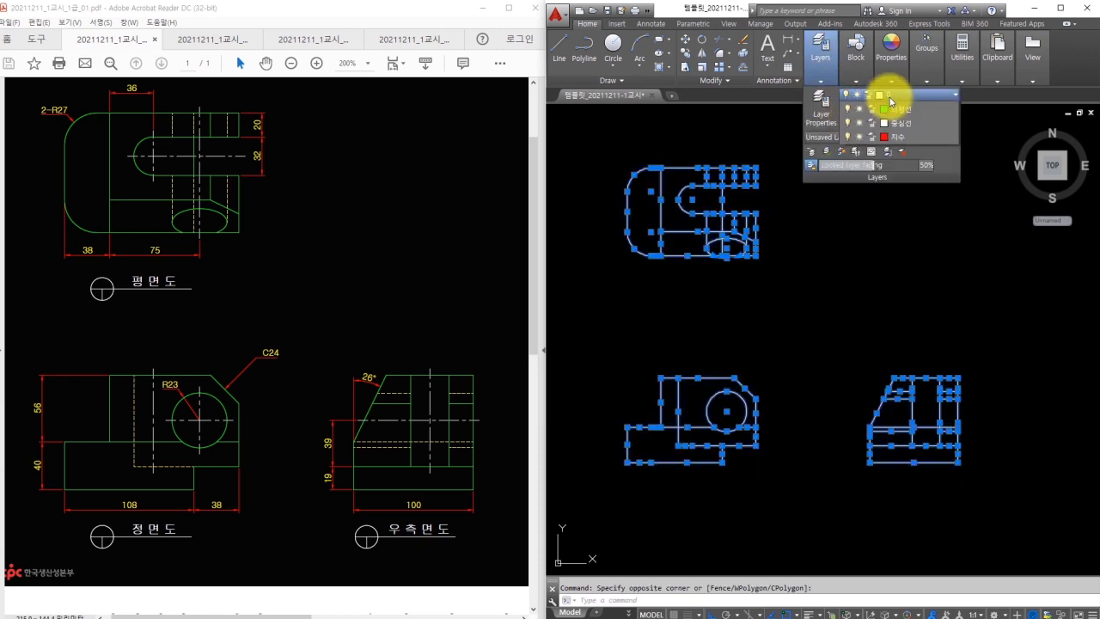
left_click(899, 178)
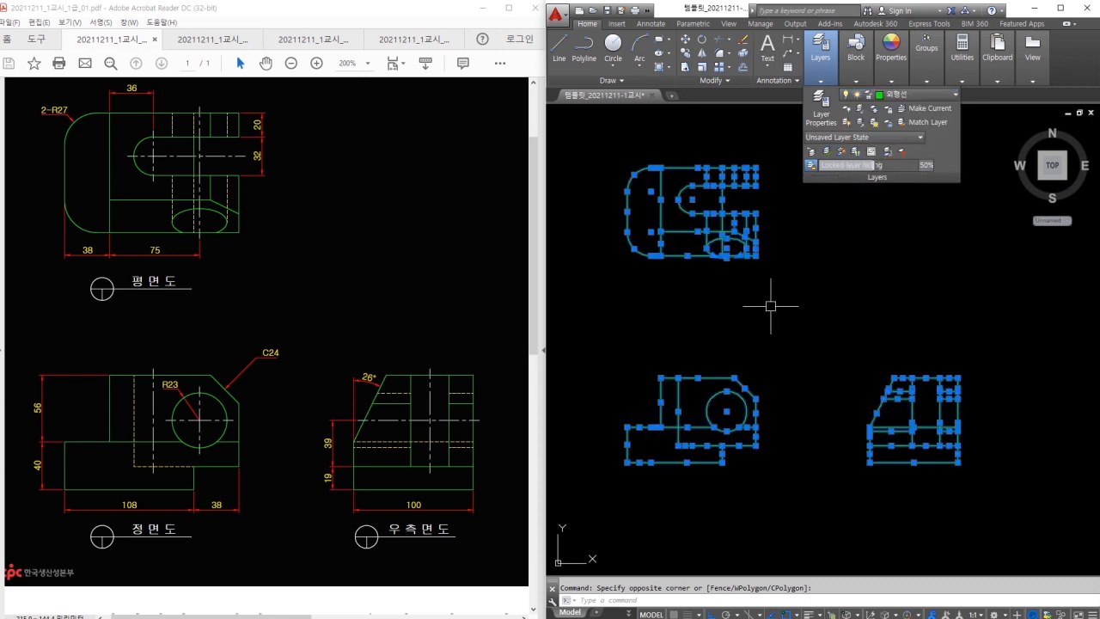
key("Escape")
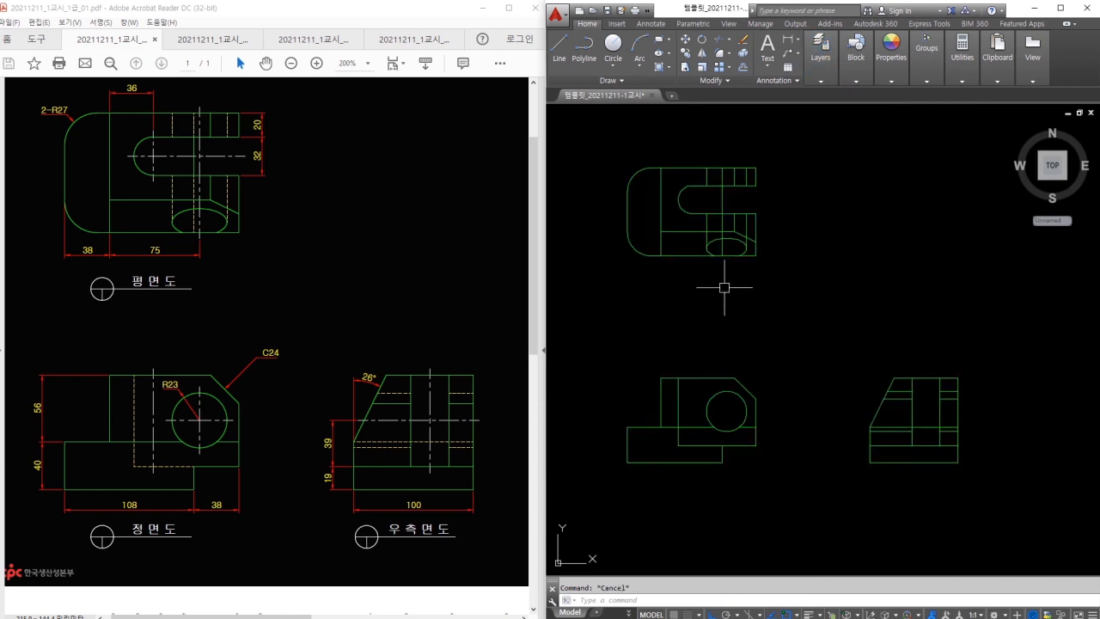
Move the top view's hidden edge lines onto the 숨은선 layer.
scroll(707, 176, "up", 6)
left_click(706, 170)
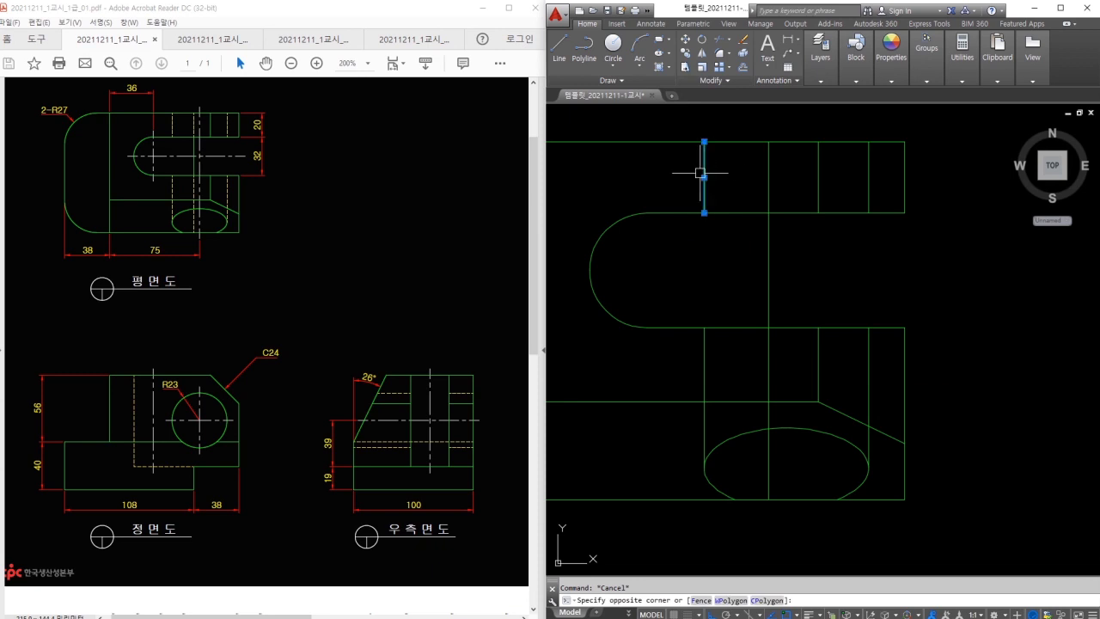
left_click(768, 173)
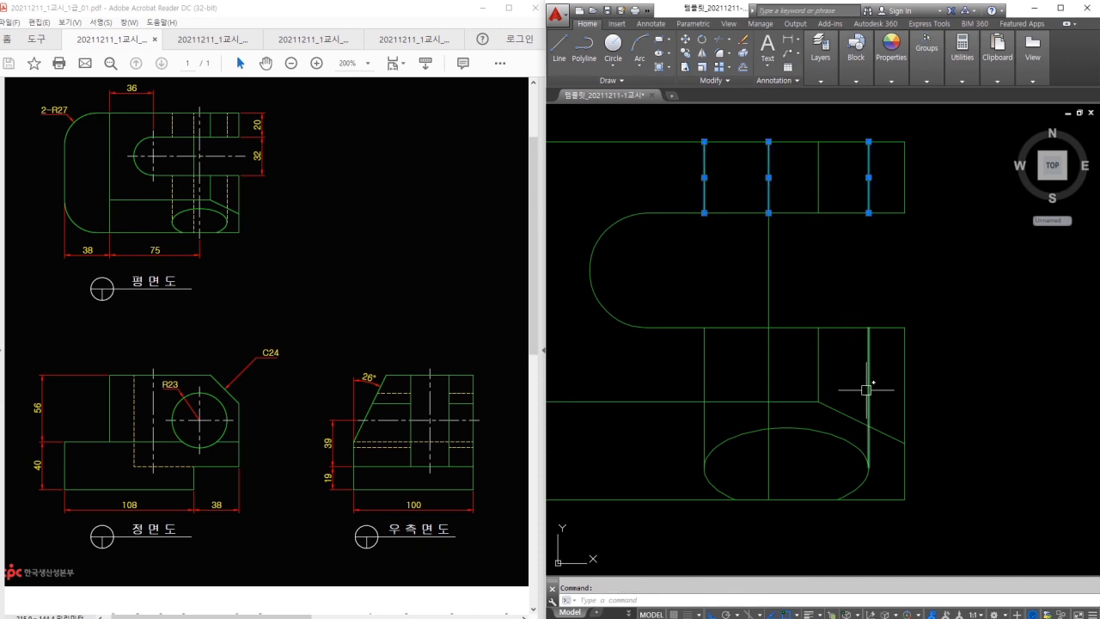
left_click(768, 375)
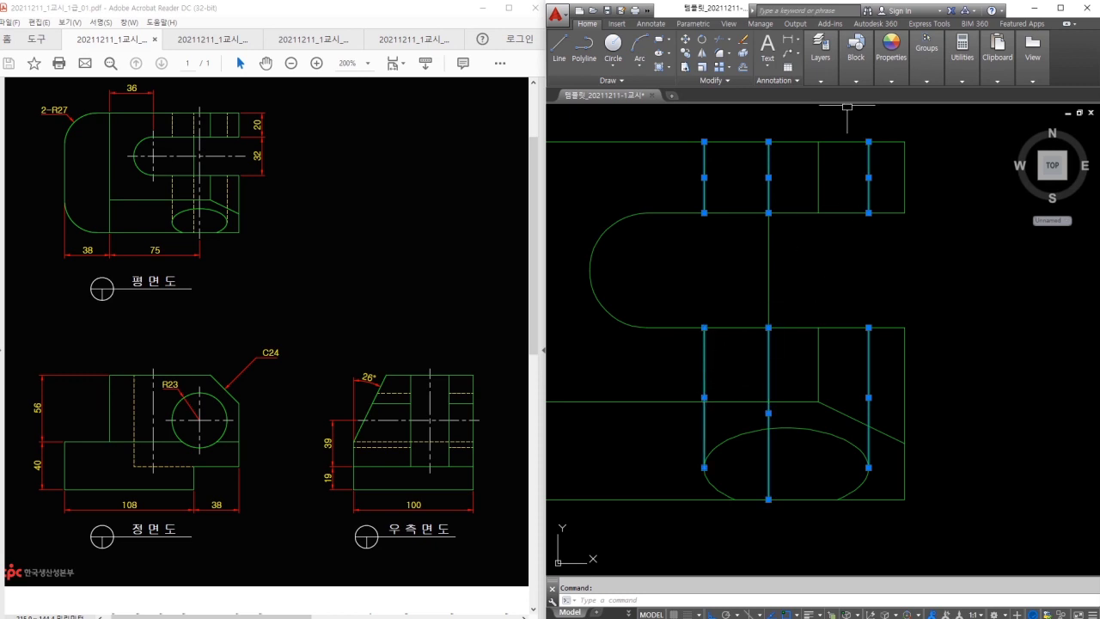
left_click(820, 62)
left_click(901, 93)
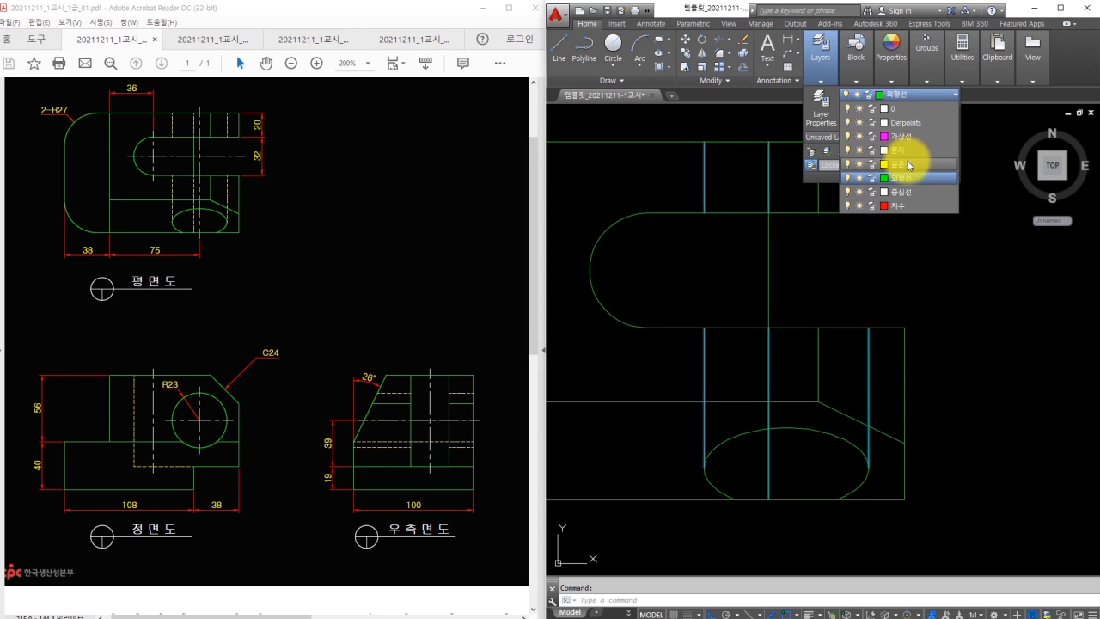
left_click(909, 164)
key("Escape")
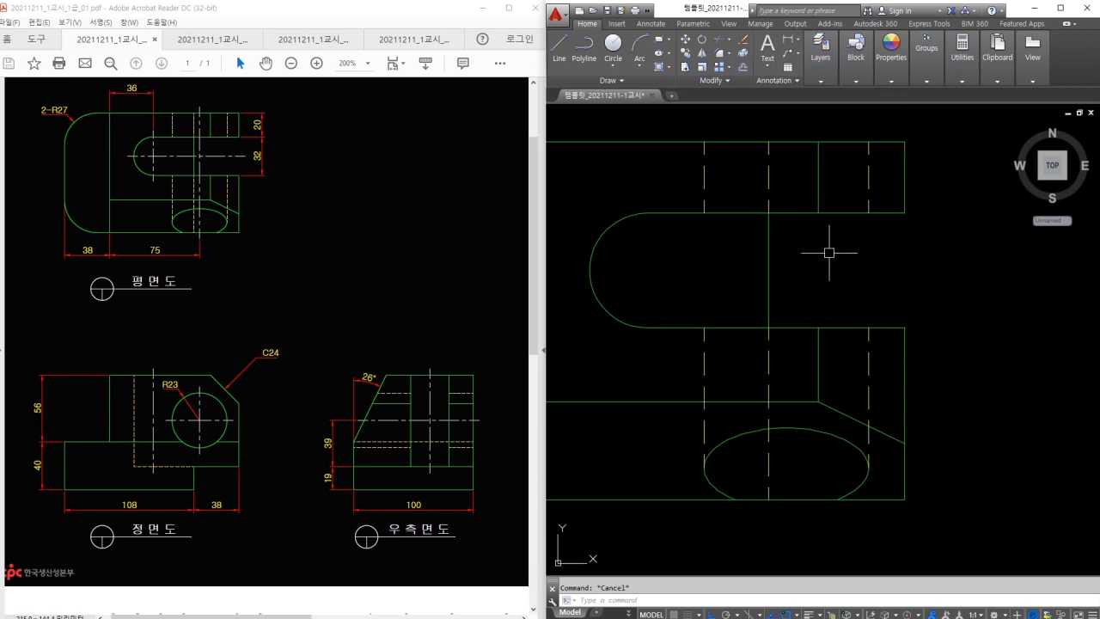
Put the front view's hidden vertical and horizontal lines on the 숨은선 layer.
scroll(825, 253, "down", 2)
middle_click_drag(846, 444, 879, 234)
scroll(855, 320, "down", 2)
middle_click_drag(839, 348, 837, 233)
scroll(785, 412, "up", 2)
left_click(783, 412)
left_click(737, 431)
left_click(814, 432)
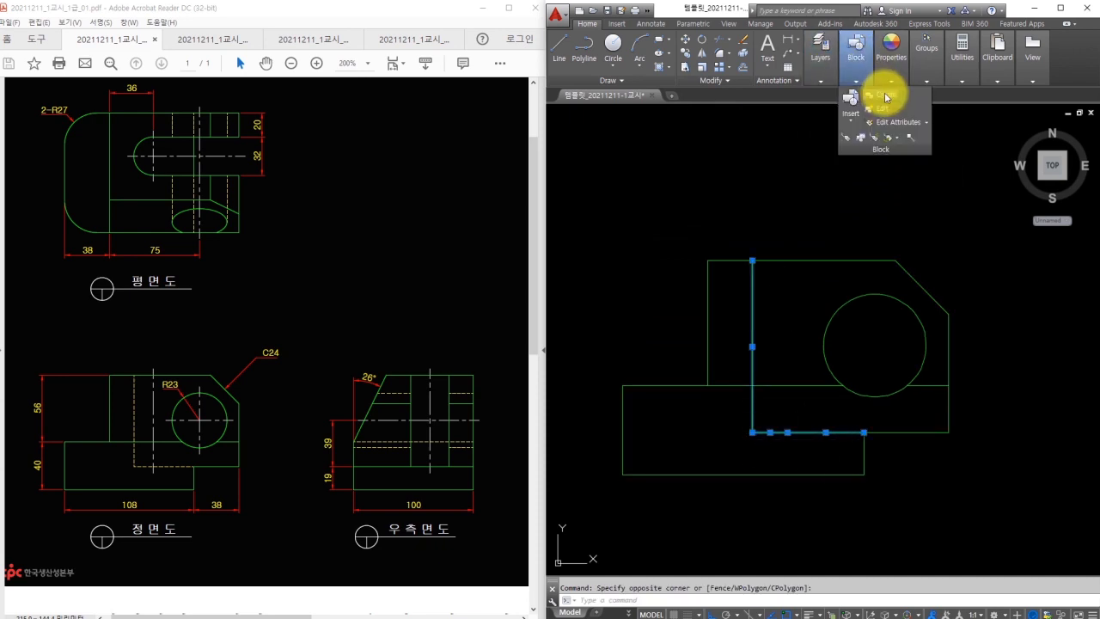
left_click(903, 97)
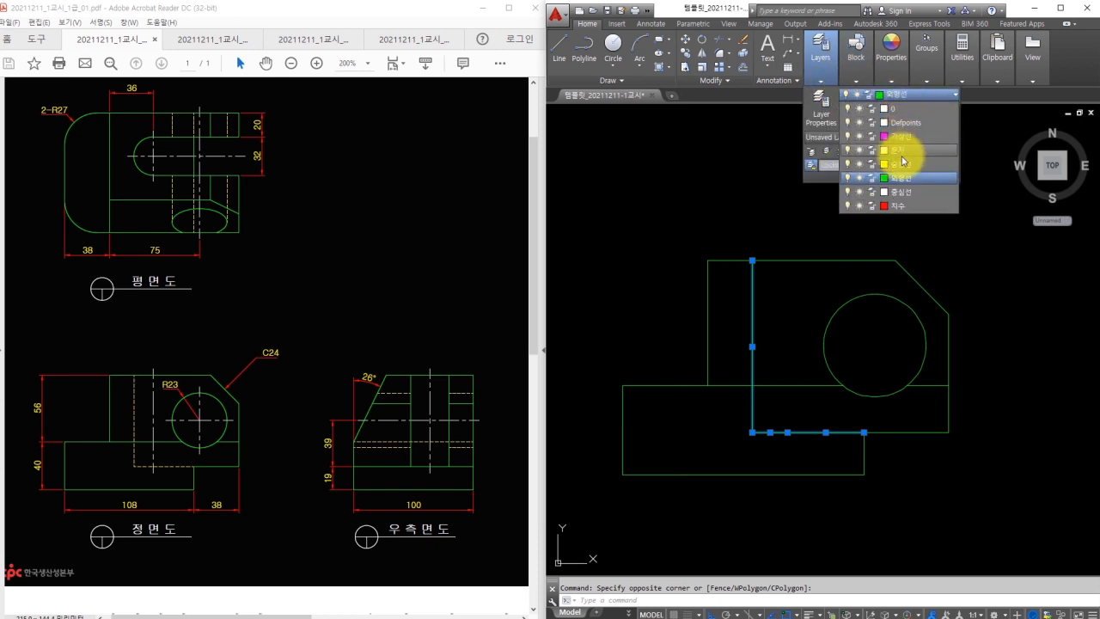
left_click(896, 153)
key("Escape")
Move the right-side view's horizontal and short hidden edges onto the 숨은선 layer.
middle_click_drag(985, 378, 686, 378)
left_click(744, 395)
left_click(735, 368)
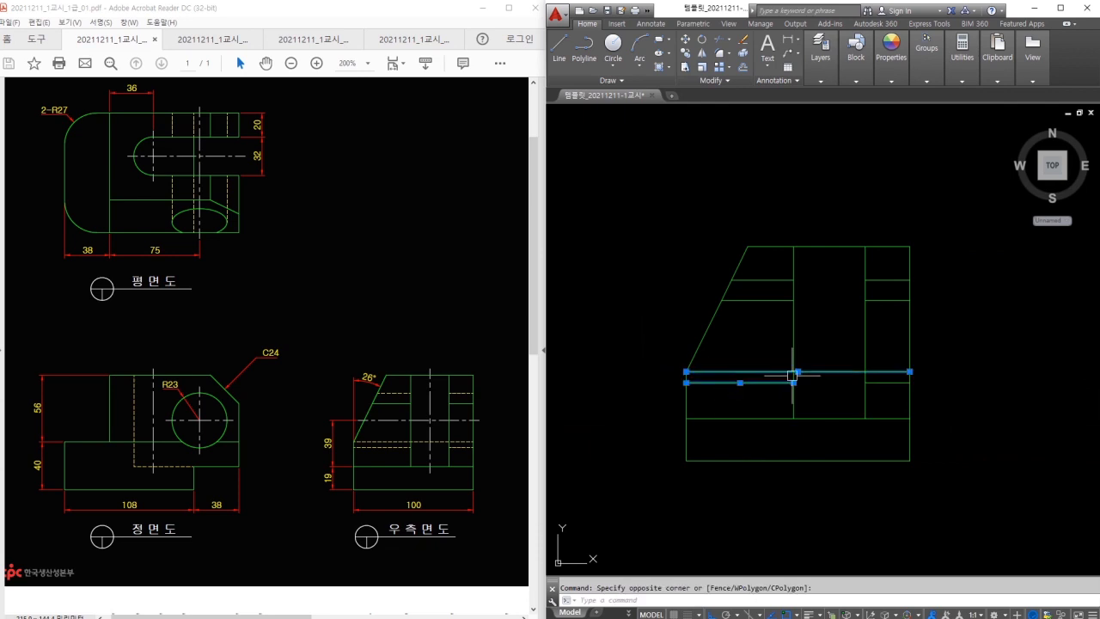
left_click(896, 383)
left_click(904, 268)
left_click(881, 291)
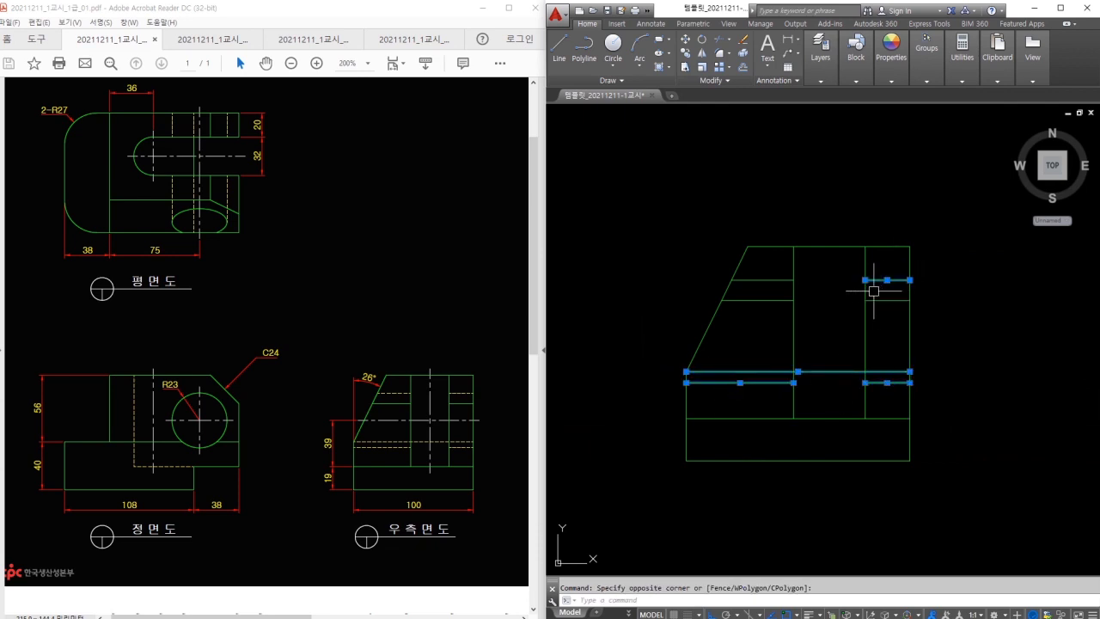
left_click(774, 279)
left_click(822, 77)
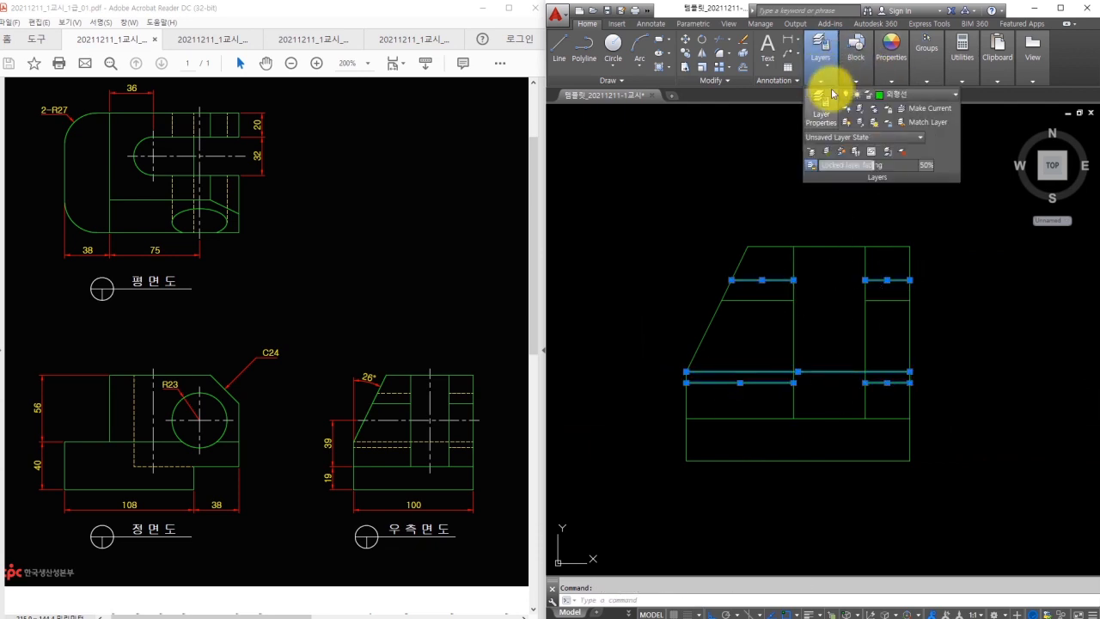
left_click(913, 96)
left_click(903, 163)
key("Escape")
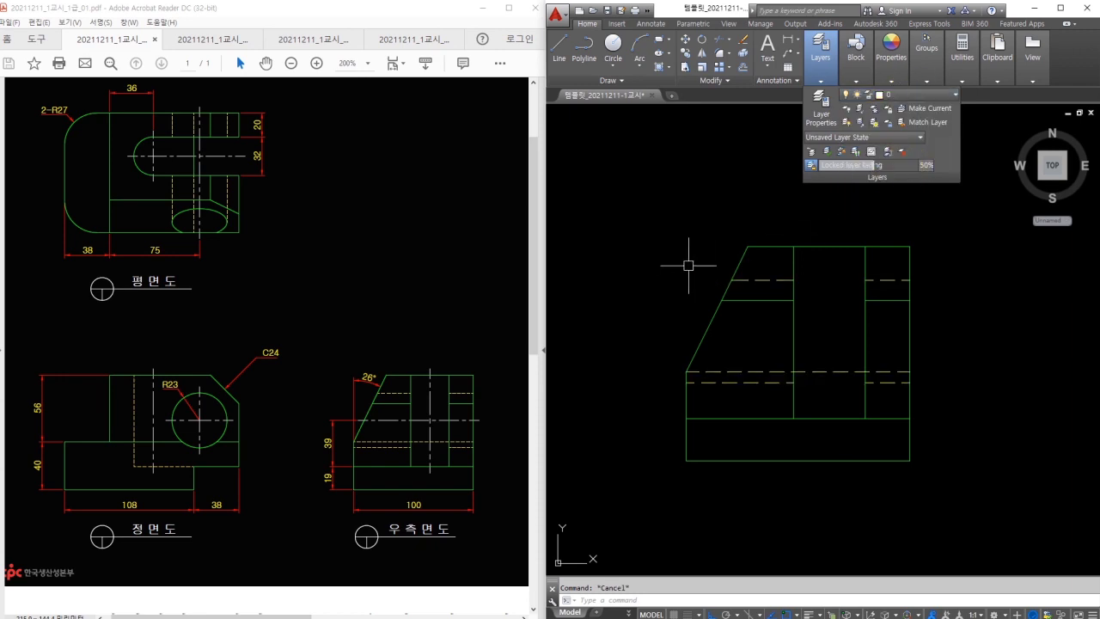
scroll(674, 264, "down", 4)
middle_click_drag(732, 253, 754, 288)
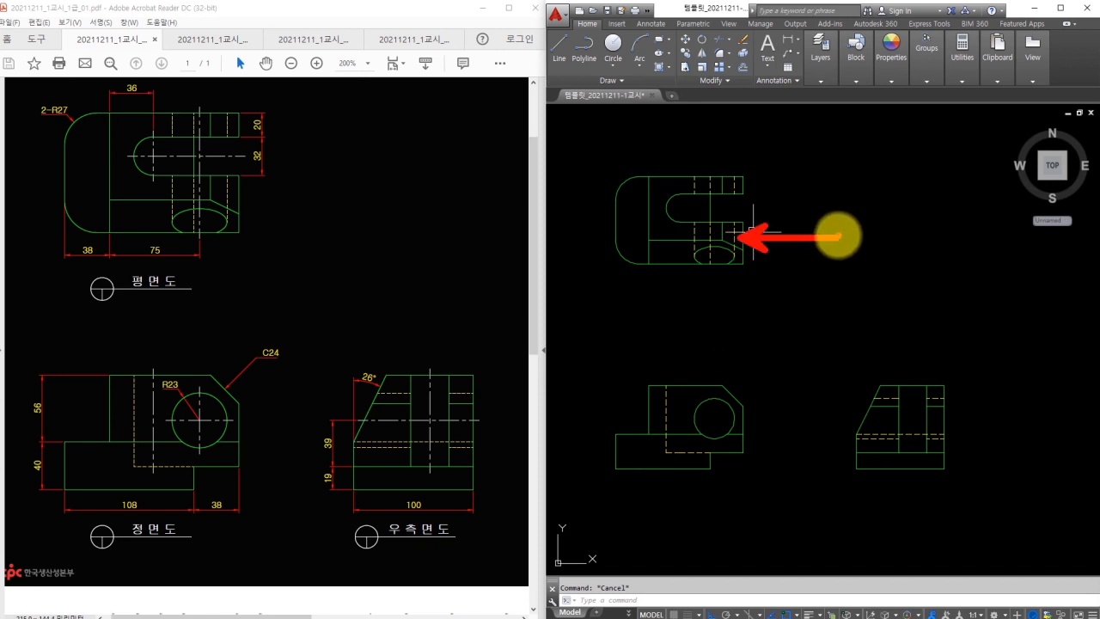
Set the linetype scale with LTS, trying 0.5 and settling on 0.8.
left_click_drag(876, 243, 896, 256)
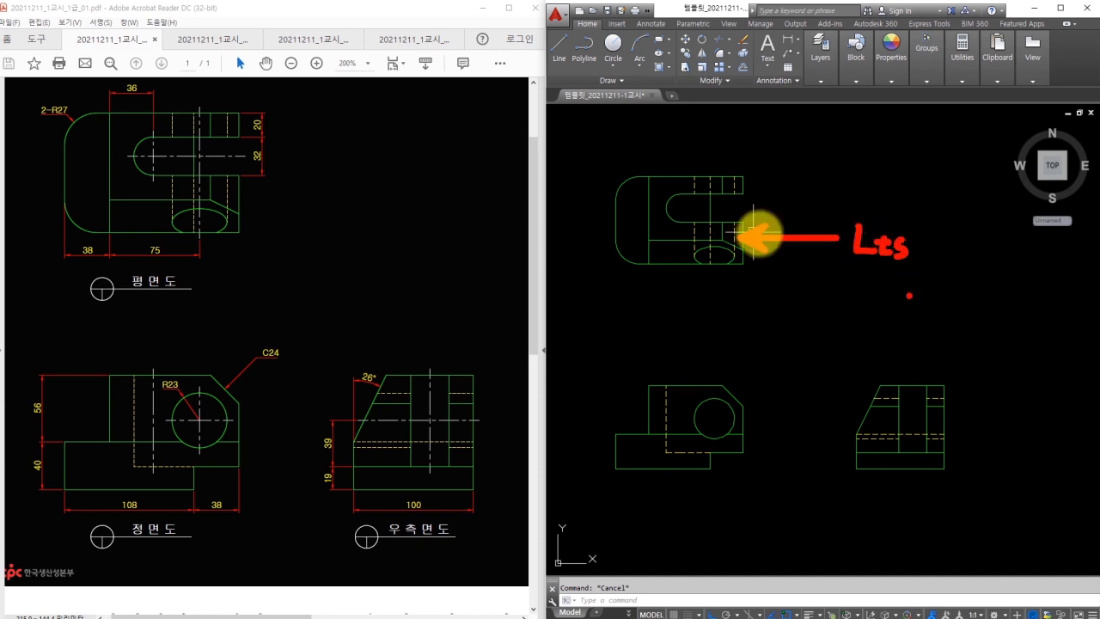
type("lts")
key("Return")
type("0.5")
key("Return")
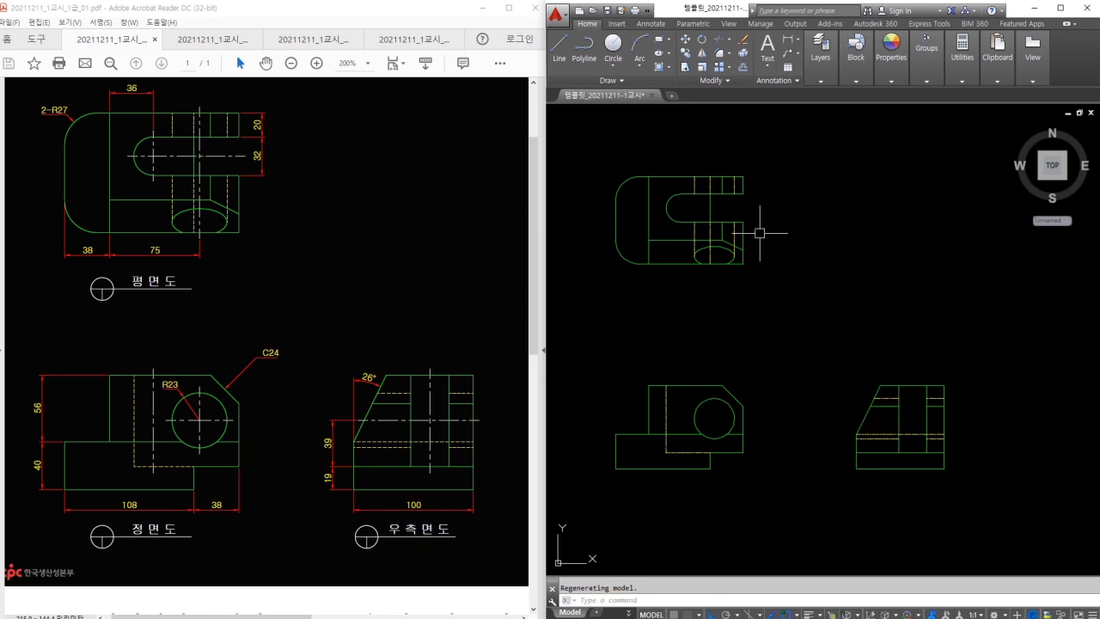
key("Return")
type("0.8")
key("Return")
Make 중심선 the current layer.
scroll(708, 207, "up", 2)
left_click(826, 73)
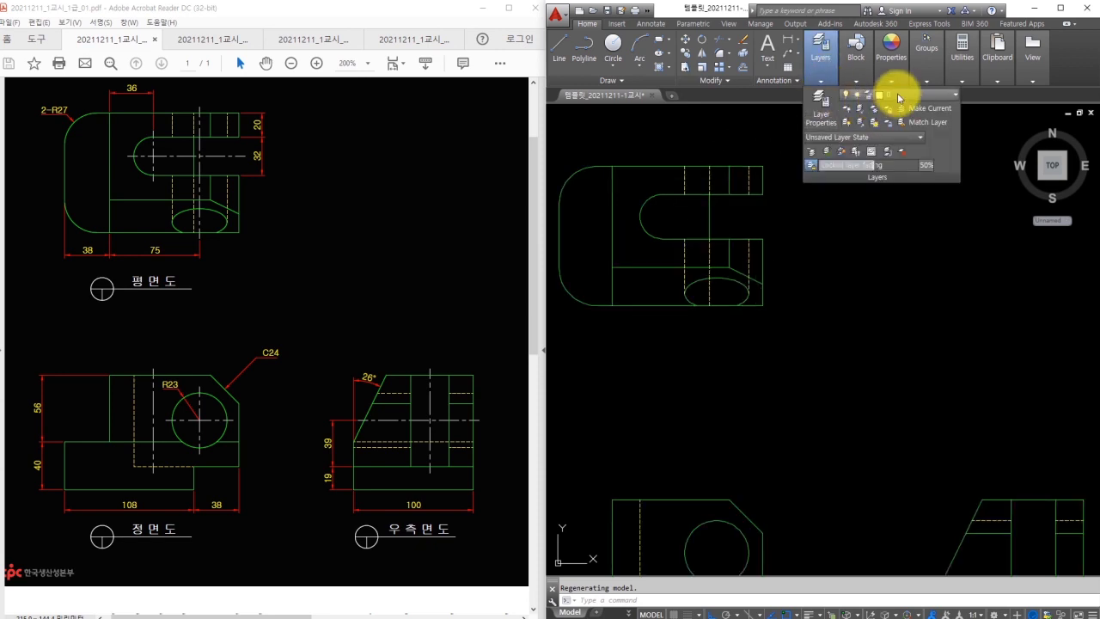
left_click(899, 94)
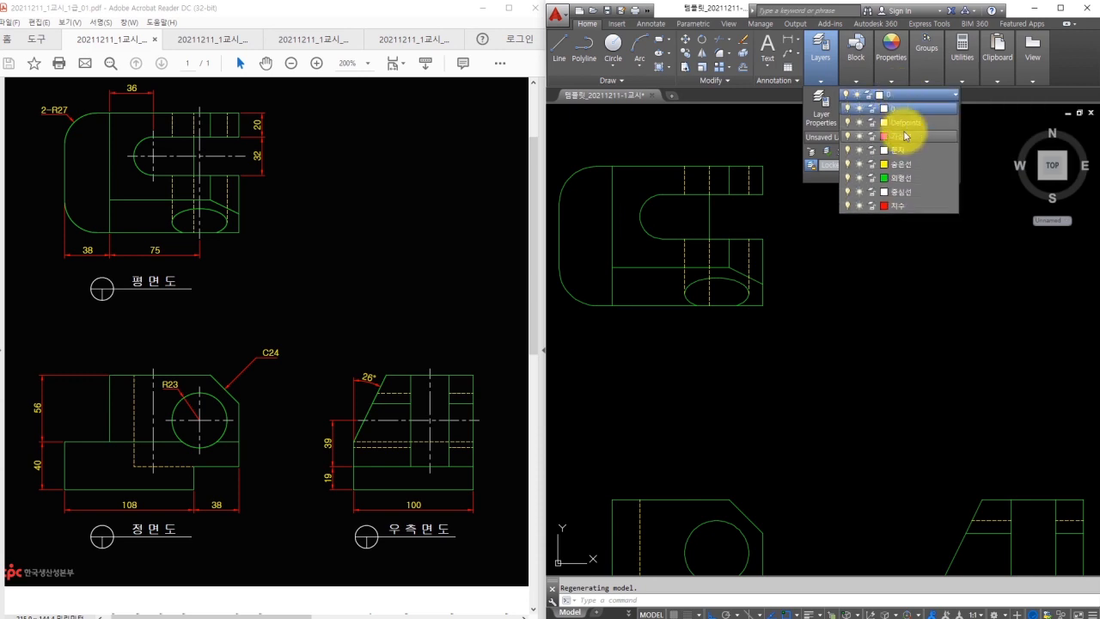
left_click(899, 194)
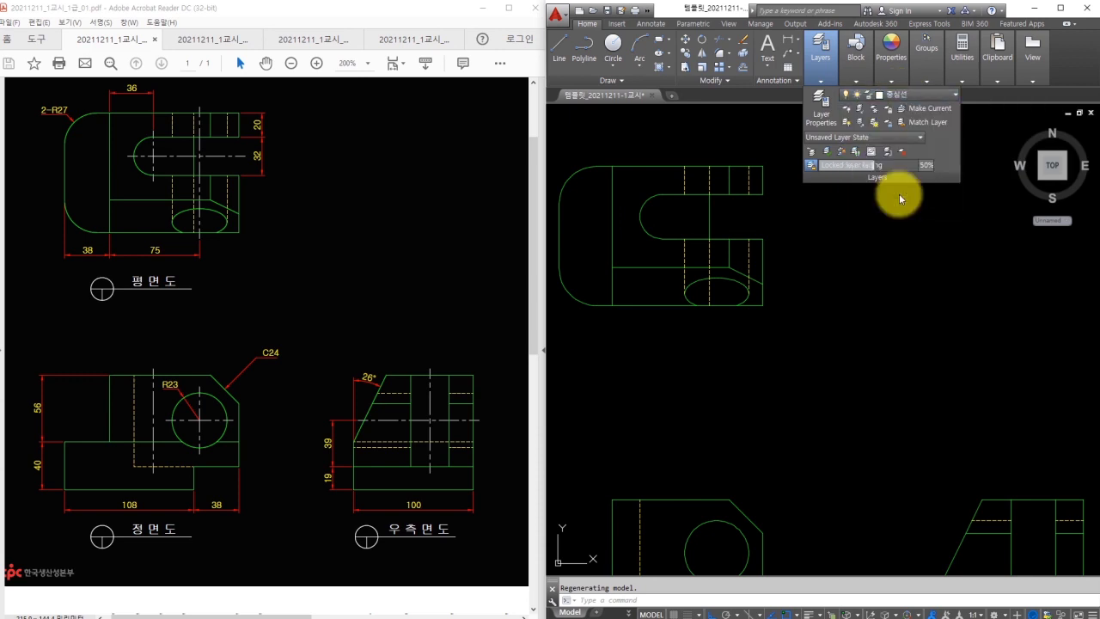
Draw the top view's horizontal centre line through the slot arc and erase a stray line.
scroll(672, 203, "up", 3)
type("l")
key("Return")
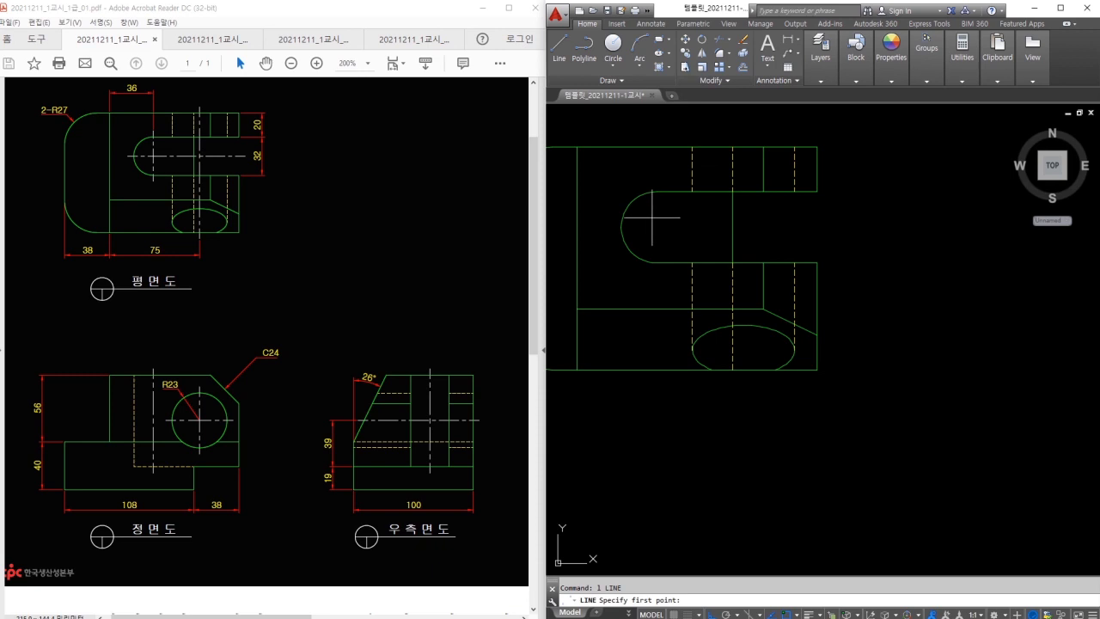
left_click(646, 258)
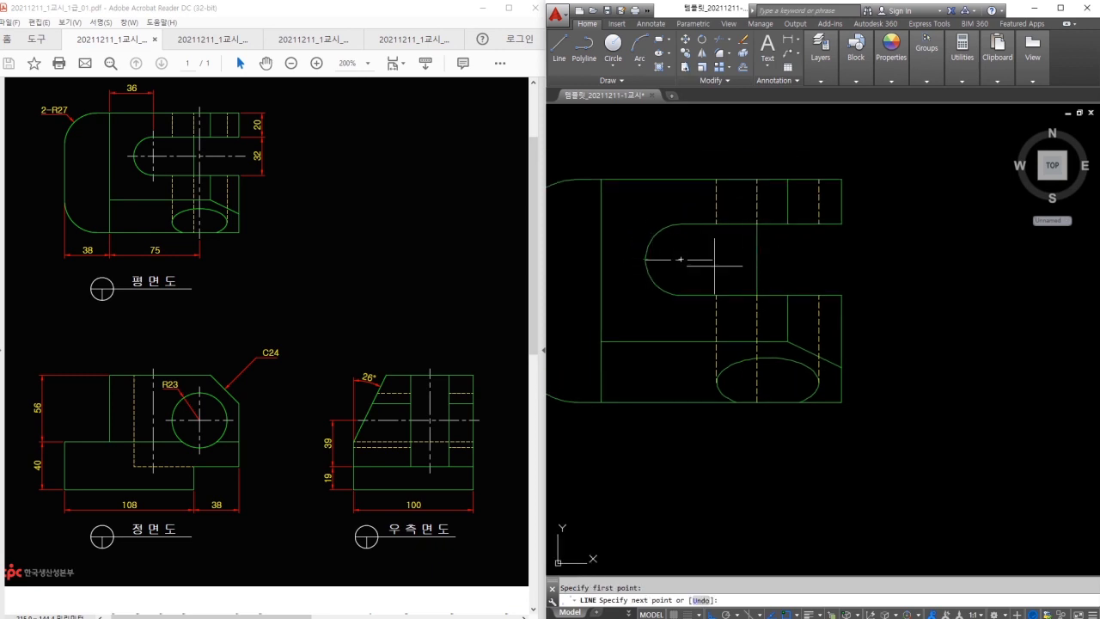
left_click(845, 259)
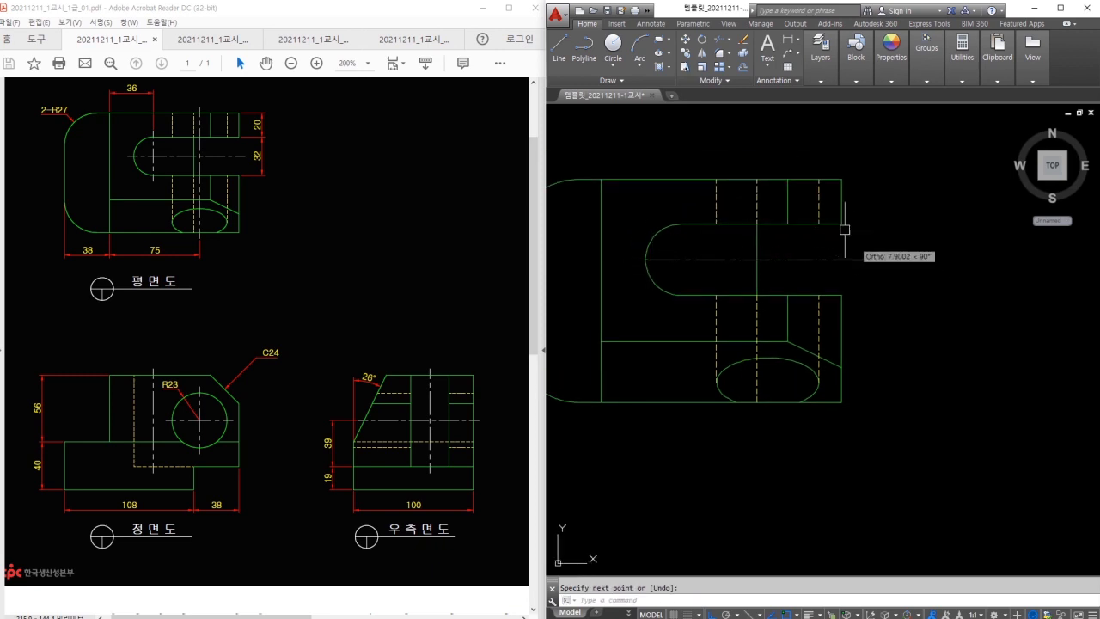
key("Escape")
type("tr")
key("Return")
key("Escape")
left_click(841, 279)
type("e")
key("Return")
Add vertical centre lines through the slot arc and the hole, trimming the excess at the edge.
type("l")
key("Return")
left_click(680, 225)
left_click(684, 294)
key("Return")
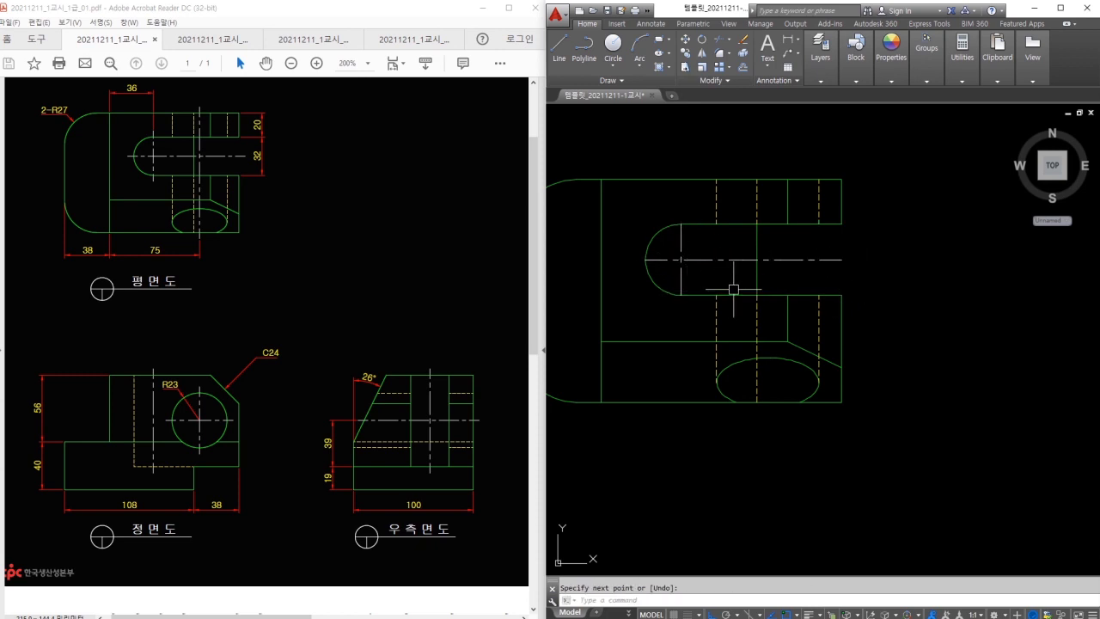
key("Return")
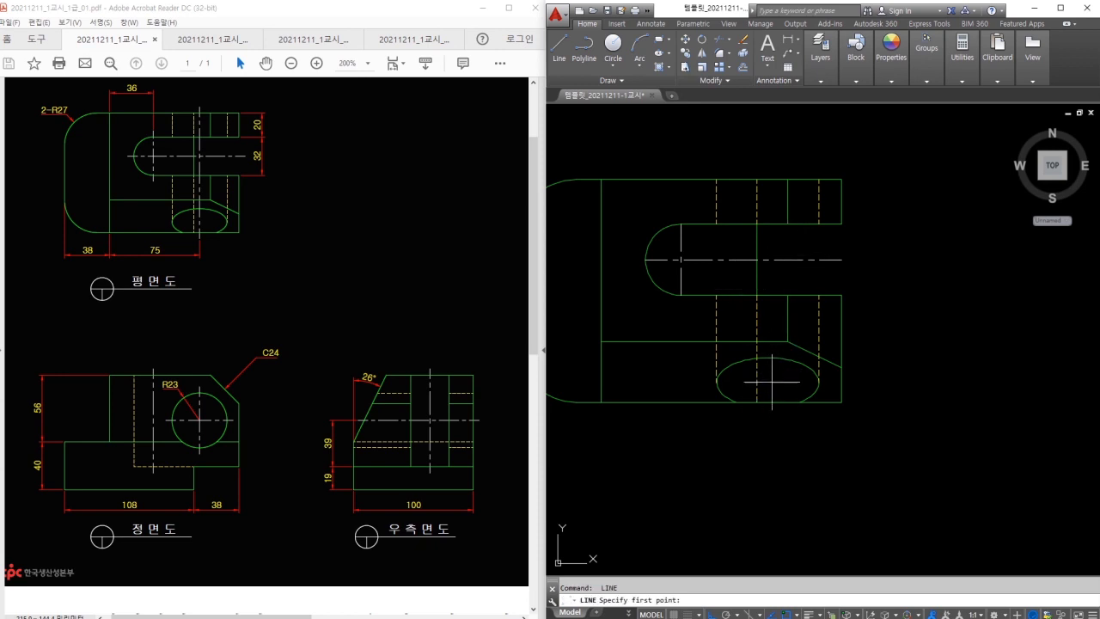
left_click(767, 356)
key("Escape")
type("tr")
key("Return")
key("Return")
left_click(768, 346, "shift")
key("Escape")
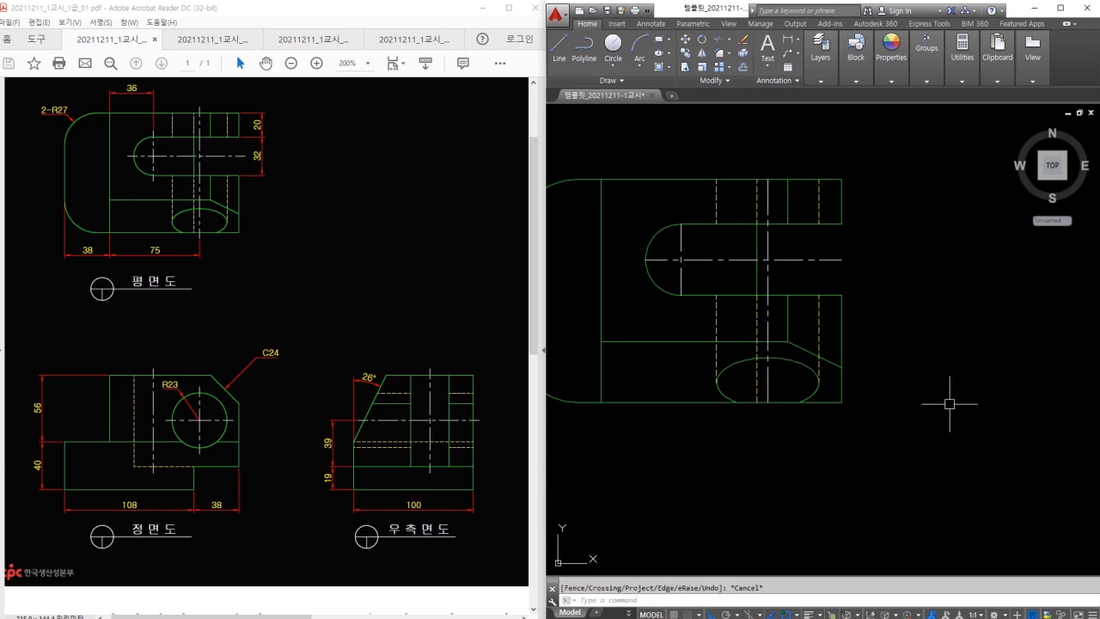
Lengthen the horizontal and vertical centre lines by a delta of 3 past the outline.
type("len")
key("Return")
type("de")
key("Return")
type("3")
key("Return")
left_click(829, 261)
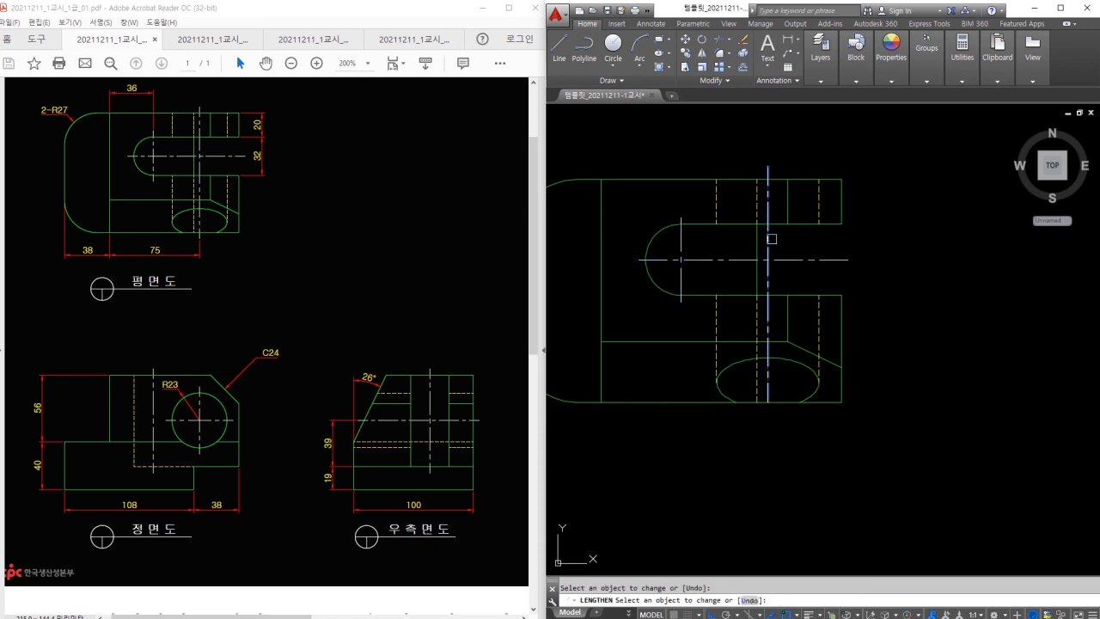
left_click(769, 395)
key("Escape")
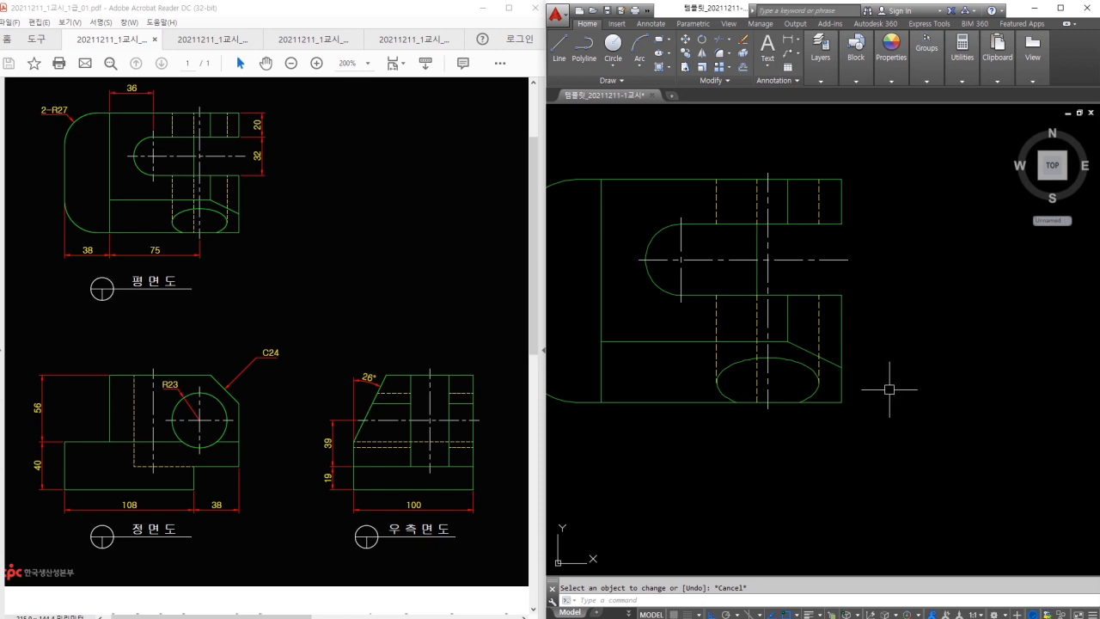
Draw a vertical centre line through the front view's circle and trim it between views.
middle_click_drag(791, 513, 780, 369)
type("l")
key("Return")
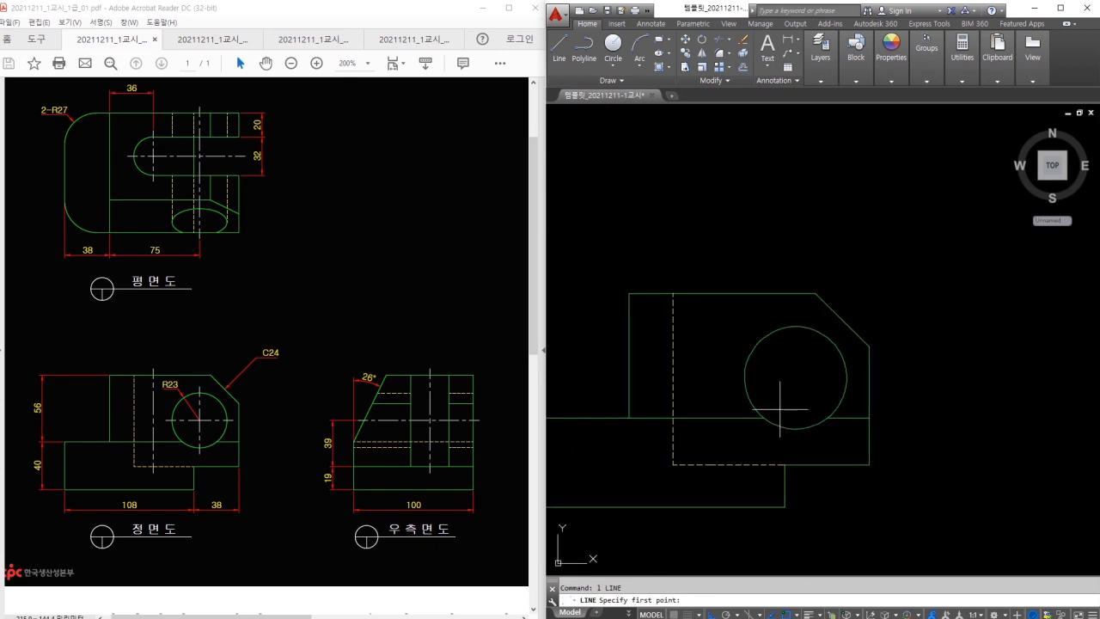
left_click(796, 327)
key("Escape")
middle_click_drag(704, 331, 713, 348)
left_click_drag(711, 296, 720, 481)
left_click_drag(715, 116, 716, 228)
key("Escape")
scroll(736, 318, "down", 1)
middle_click_drag(750, 307, 766, 363)
type("l")
key("Return")
middle_click_drag(764, 202, 762, 235)
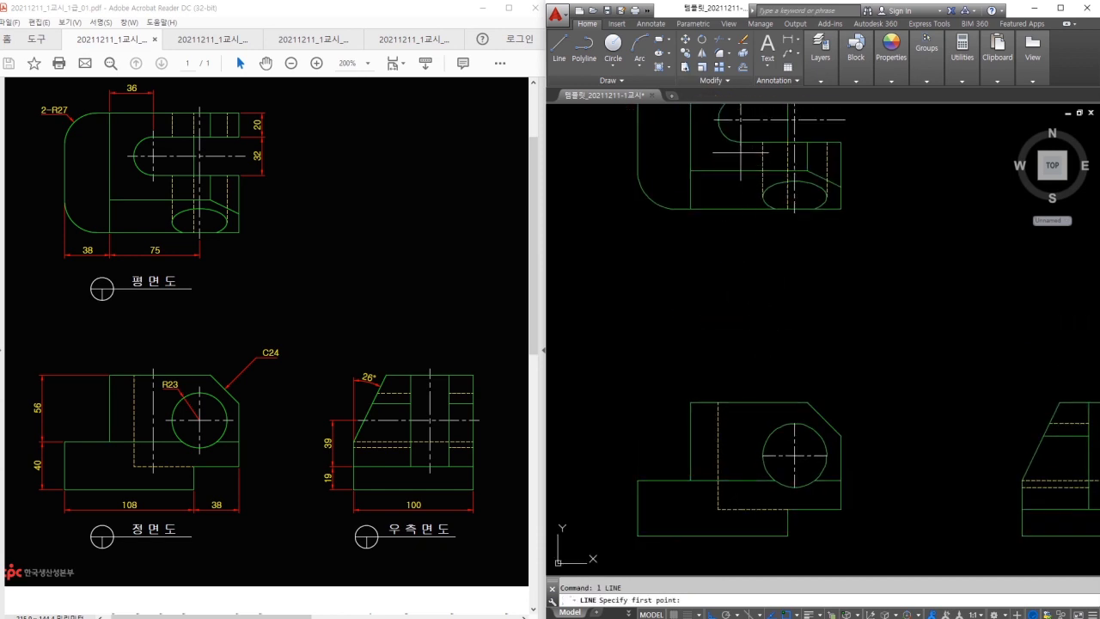
left_click(742, 519)
key("Escape")
type("tr")
key("Return")
left_click(741, 361)
key("Escape")
Lengthen the front view's horizontal centre line at both ends and the vertical one by 3.
scroll(762, 490, "up", 4)
middle_click_drag(761, 489, 756, 441)
type("len")
key("Return")
type("de")
key("Return")
type("3")
key("Return")
left_click(801, 358)
left_click(854, 358)
left_click(700, 450)
key("Escape")
Extend a horizontal centre line from the circle across the side view, trimming the gap between views.
scroll(777, 413, "down", 1)
middle_click_drag(777, 413, 767, 362)
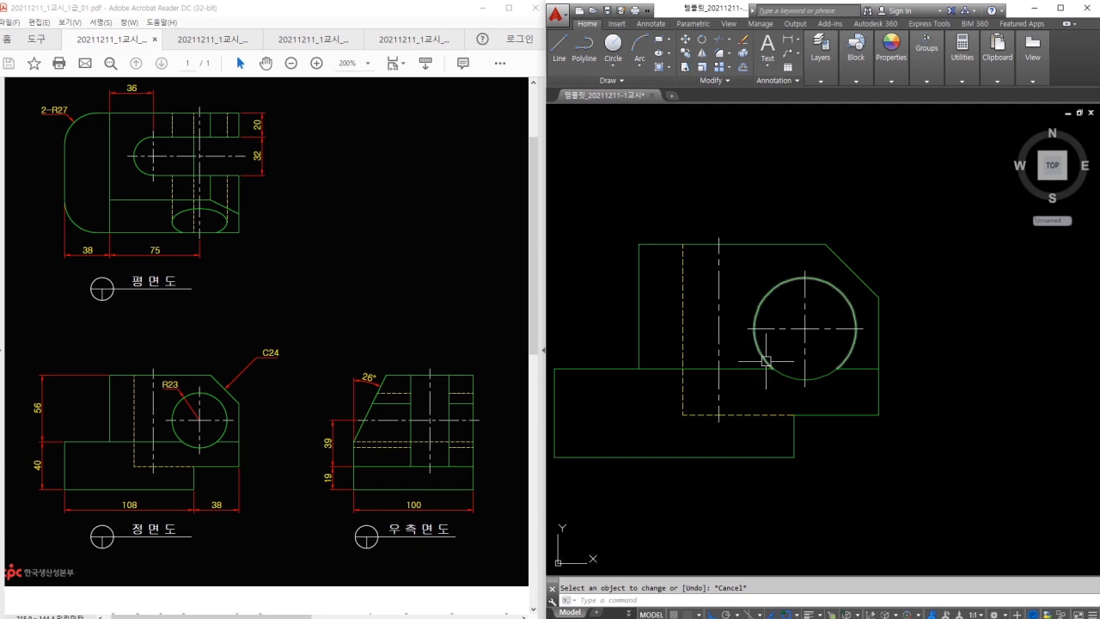
scroll(979, 381, "down", 1)
mouse_move(979, 380)
middle_mouse_down()
mouse_move(808, 412)
mouse_move(667, 392)
middle_mouse_up()
type("l")
key("space")
left_click(628, 374)
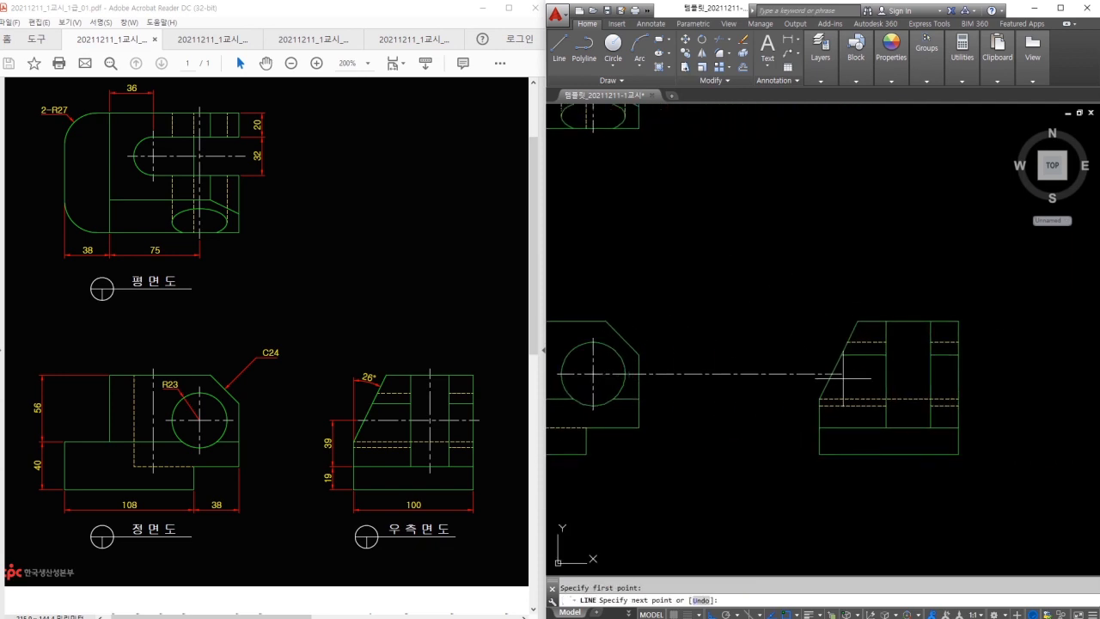
left_click(1018, 374)
key("Escape")
type("tr")
key("space")
left_click(830, 380)
key("space")
left_click(775, 374)
key("Escape")
Draw a vertical centre line down the side view from its top midpoint to the bottom edge.
scroll(907, 378, "up", 2)
type("l")
key("space")
left_click(907, 289)
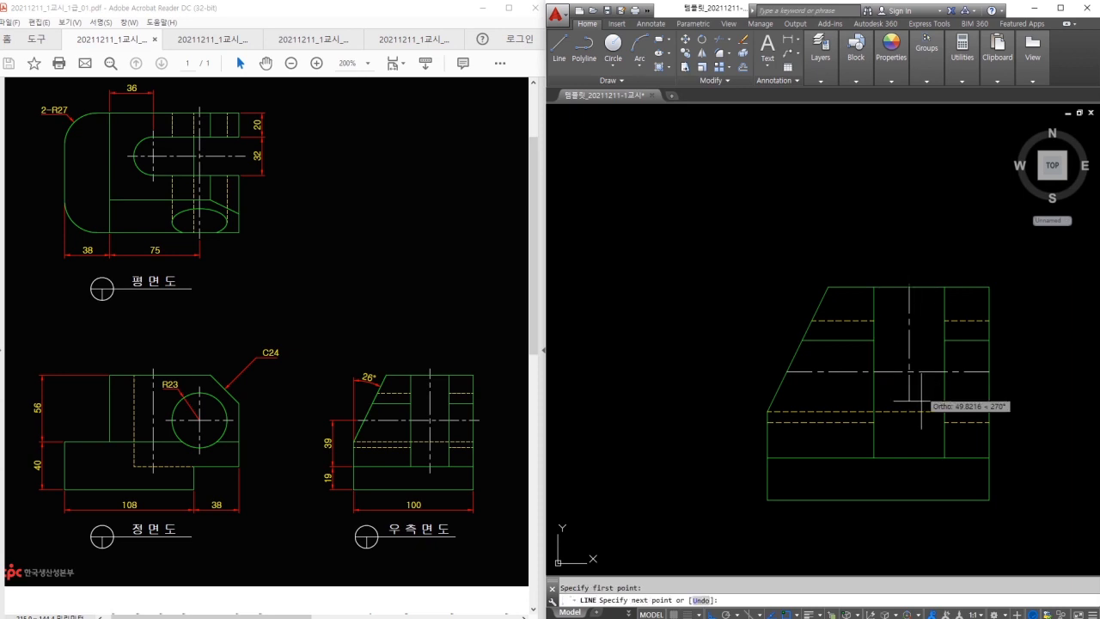
left_click(916, 458)
key("Escape")
Lengthen the side view's horizontal centre line at both ends and its vertical top by 3.
type("lect an")
key("space")
type("de")
key("space")
type("3")
key("space")
left_click(881, 371)
left_click(912, 371)
left_click(911, 360)
key("Escape")
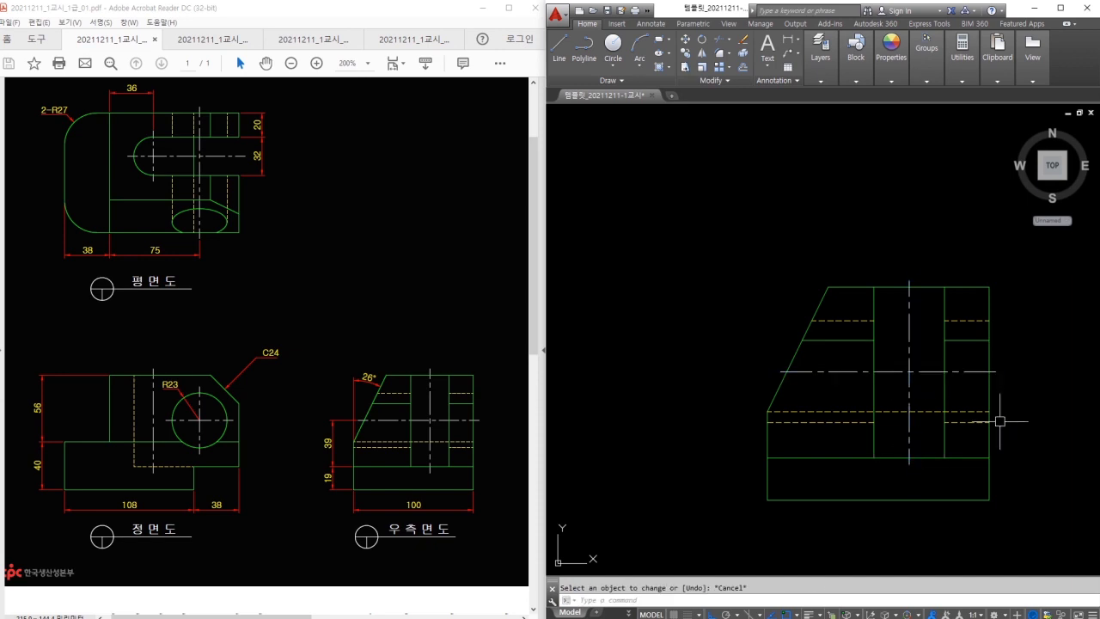
scroll(999, 421, "down", 4)
middle_click_drag(913, 395, 925, 422)
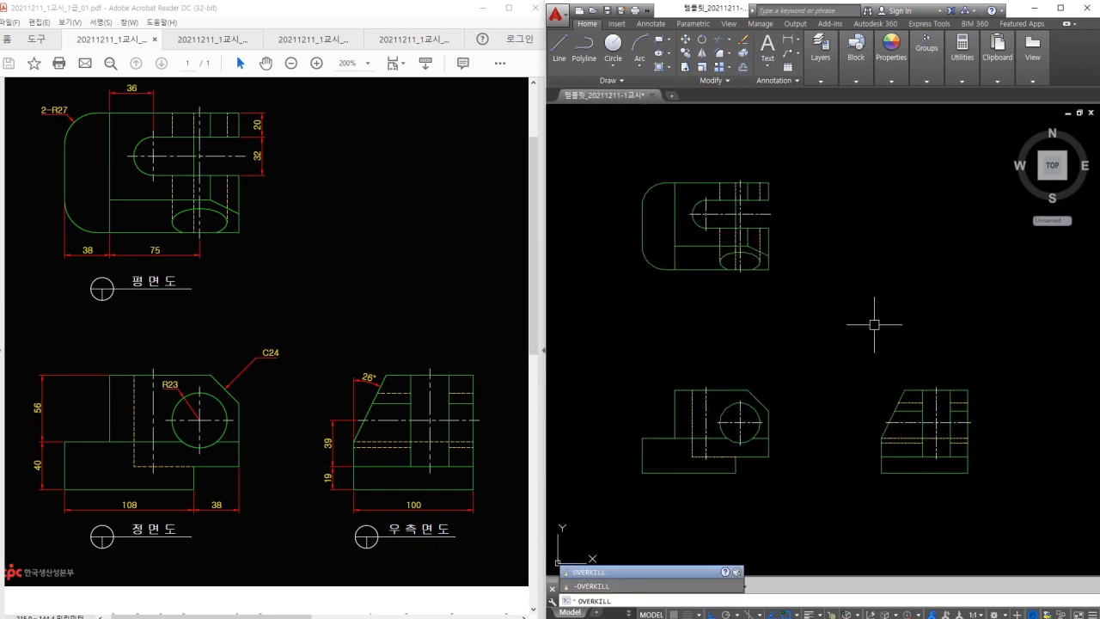
Run OVERKILL on all three views, deleting 25 overlapping lines.
left_click(874, 326)
key("Return")
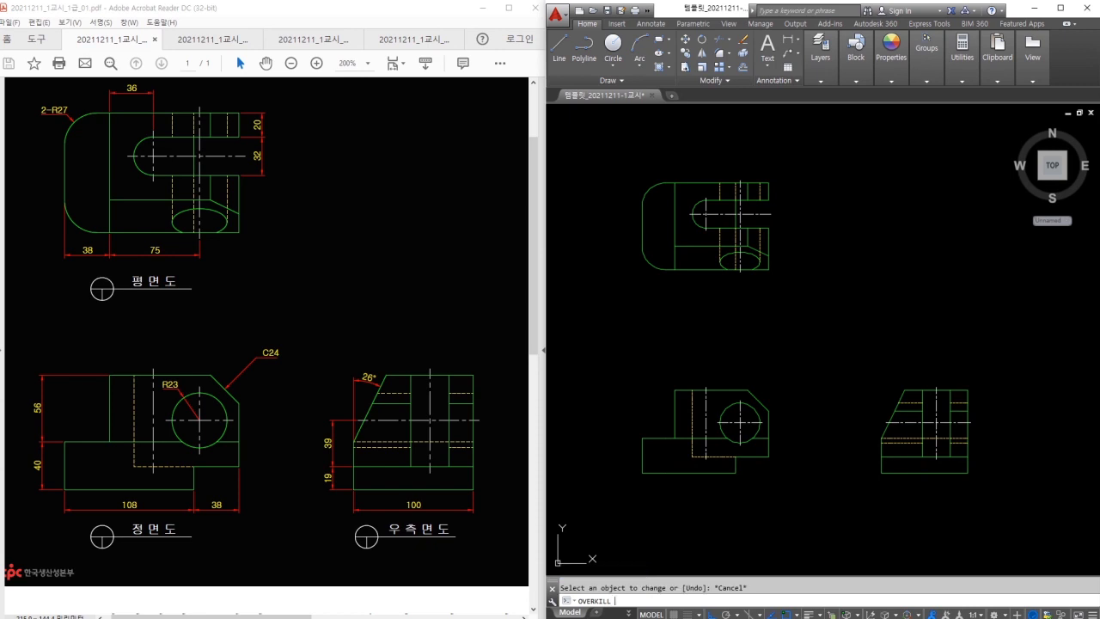
left_click(606, 158)
left_click(999, 487)
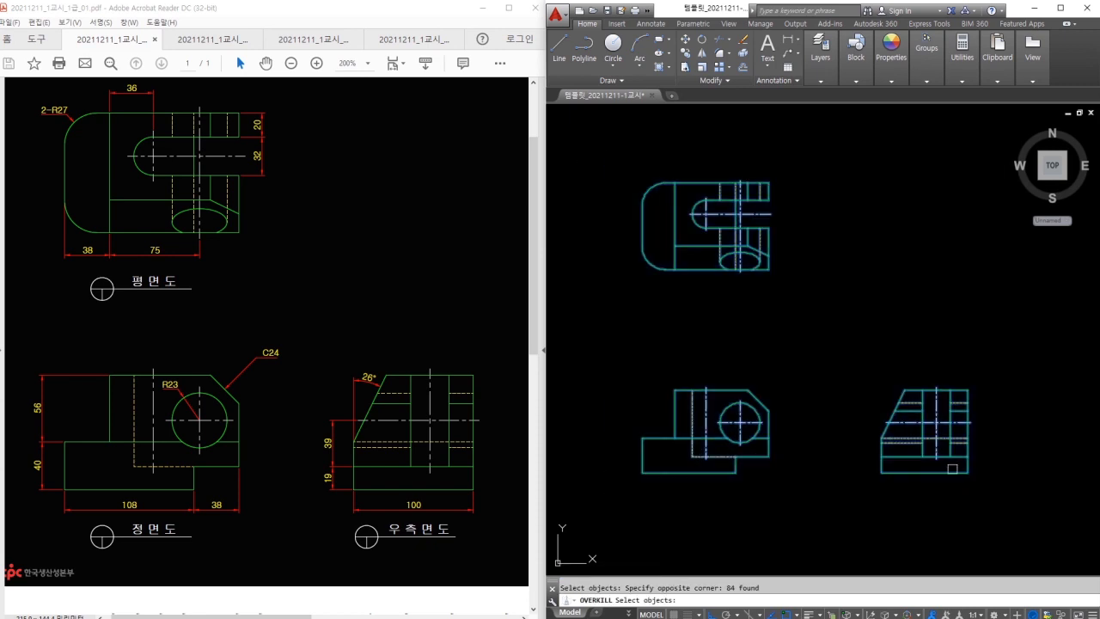
key("Return")
left_click(827, 425)
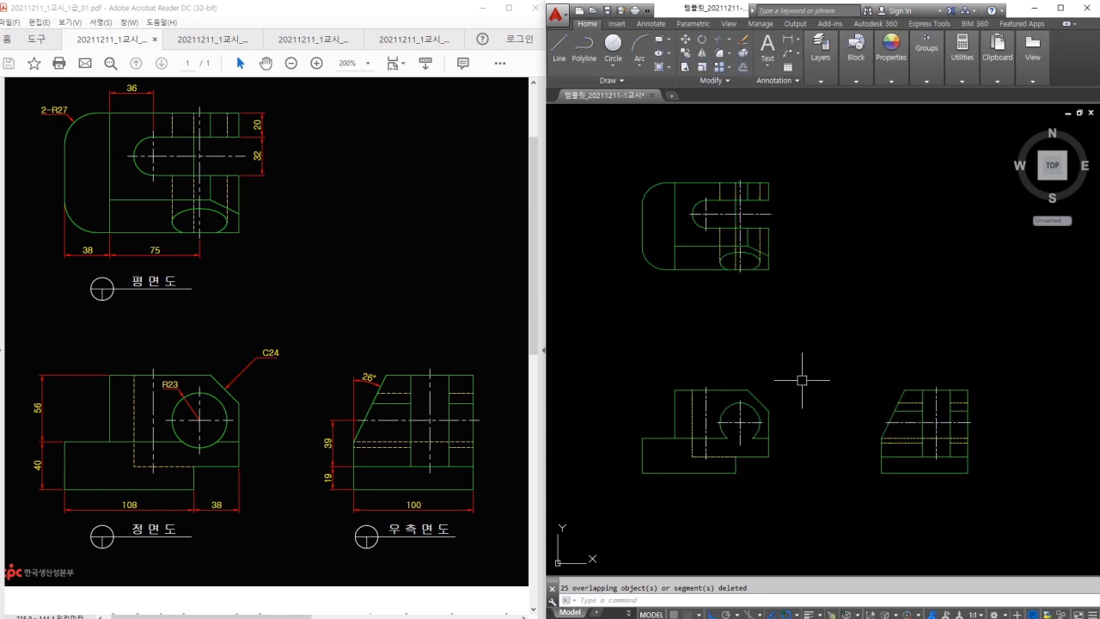
scroll(766, 397, "up", 2)
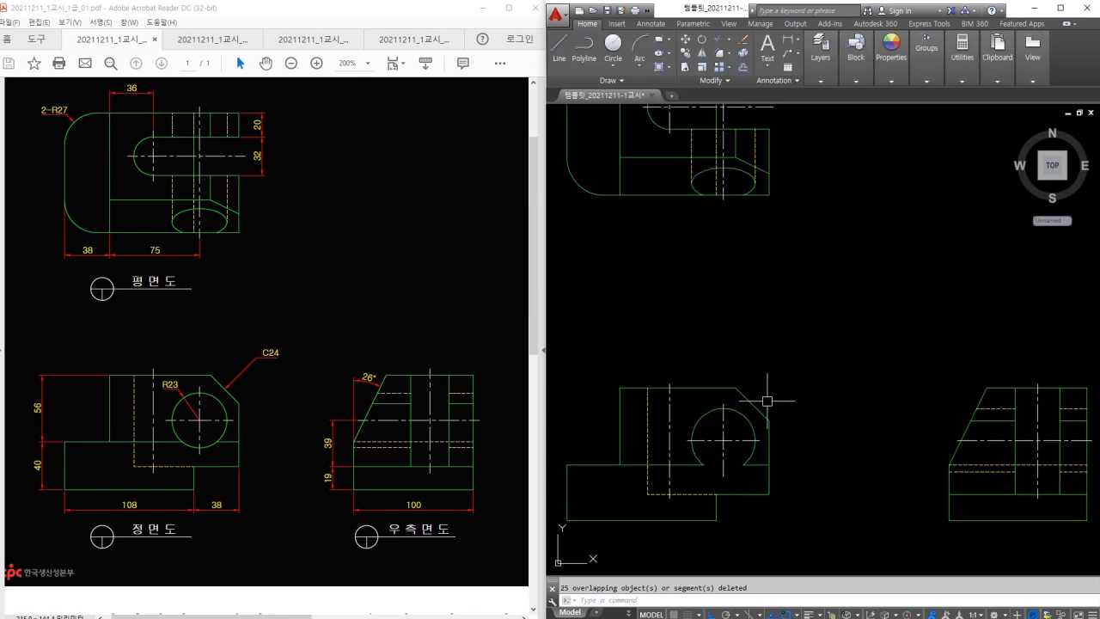
scroll(766, 401, "down", 2)
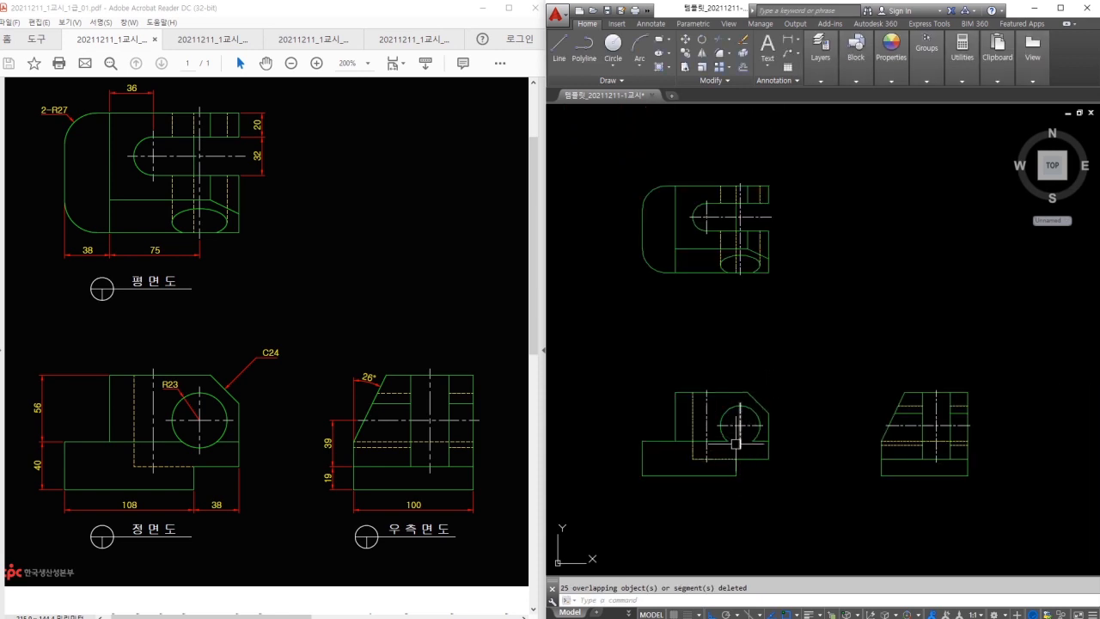
Undo the OVERKILL cleanup to restore the deleted lines and shift the view slightly.
key("ctrl+z")
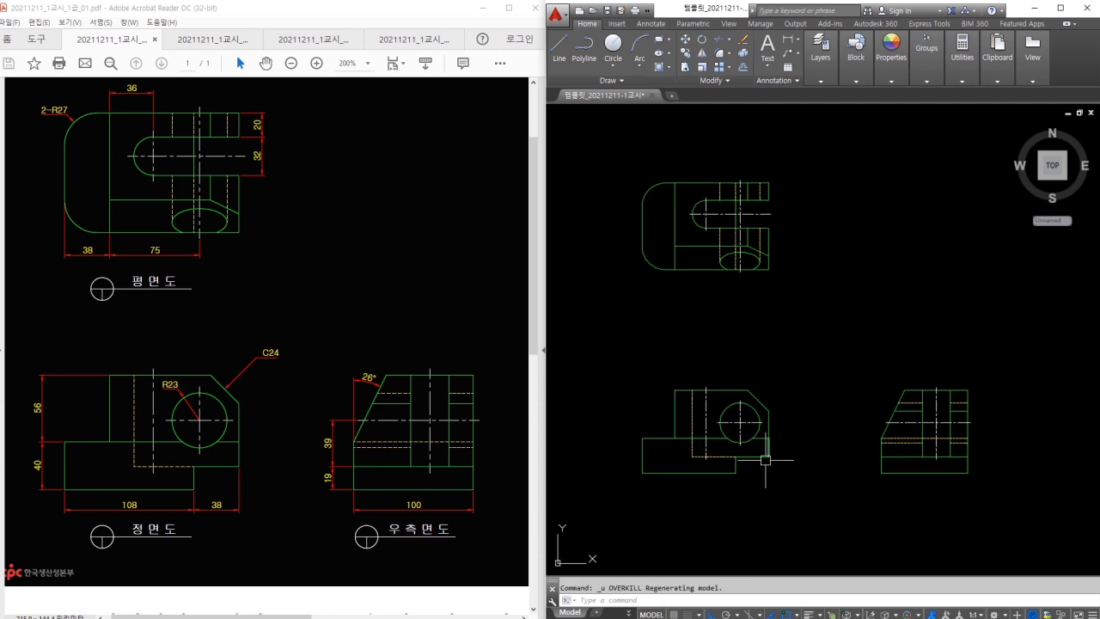
middle_click_drag(849, 300, 831, 324)
middle_click_drag(785, 275, 808, 254)
Make the 치수 layer current and frame all three views.
left_click(822, 65)
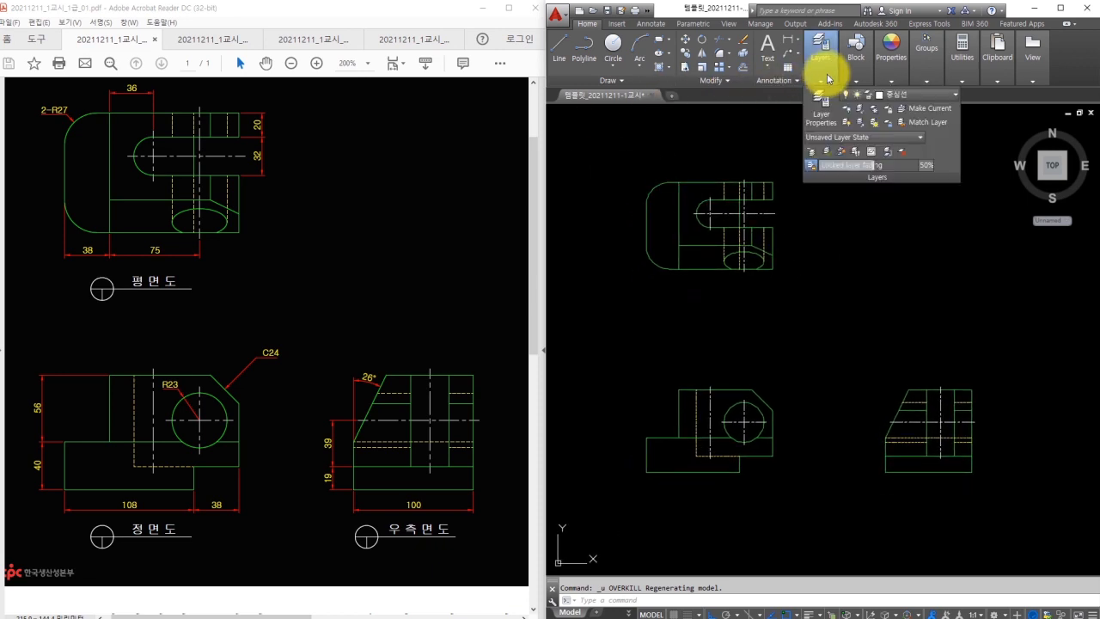
left_click(911, 96)
left_click(898, 205)
double_click(730, 349)
key("Escape")
scroll(739, 450, "up", 3)
left_click_drag(726, 421, 782, 421)
key("Escape")
scroll(792, 395, "down", 3)
middle_click_drag(819, 356, 792, 390)
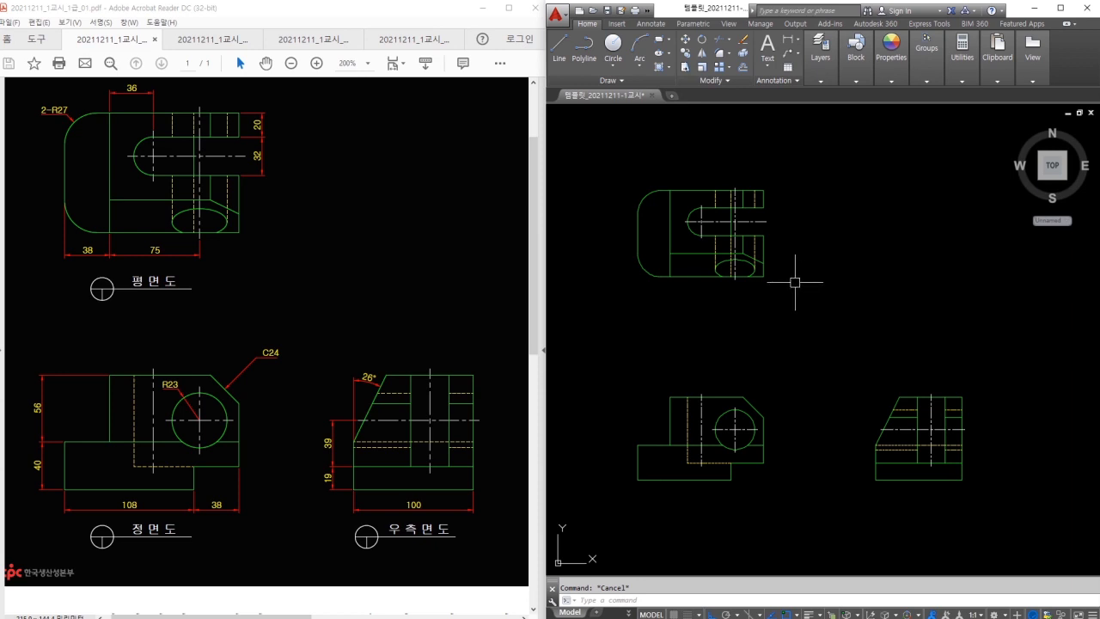
Radius-dimension the top view's rounded corner arc and edit its text to 2-R27.
type("dra")
key("Return")
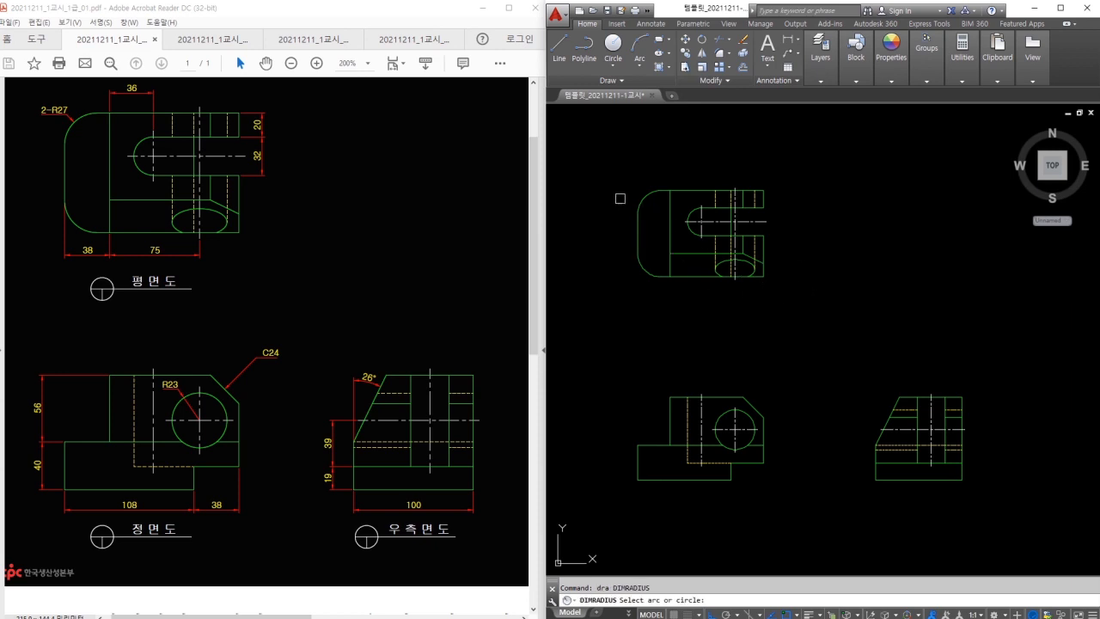
scroll(619, 198, "up", 4)
left_click(665, 215)
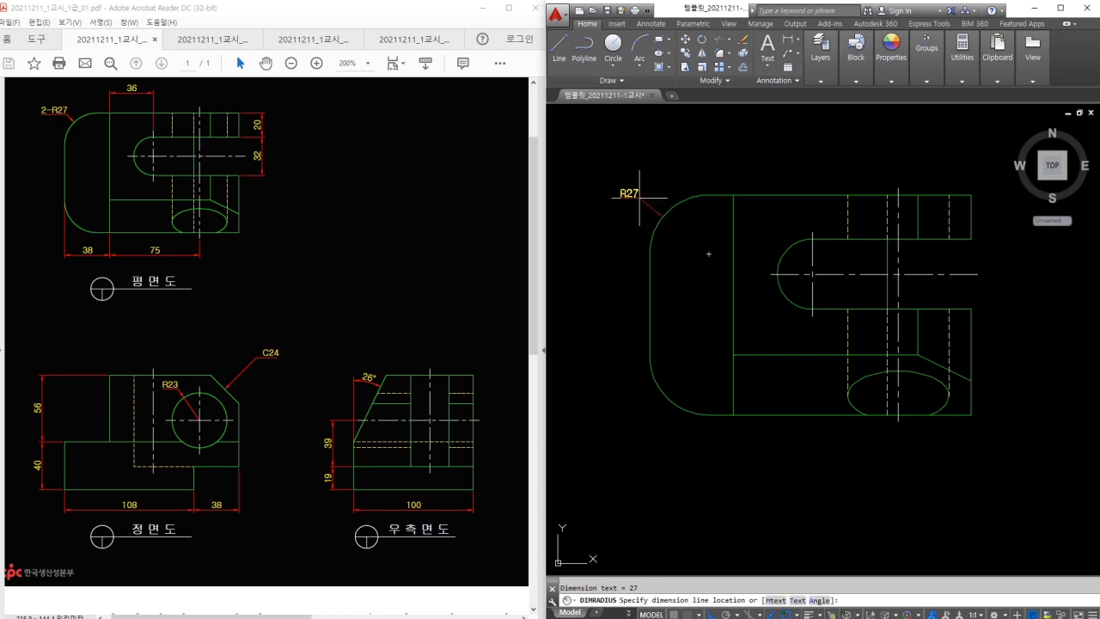
left_click(640, 196)
scroll(642, 185, "up", 2)
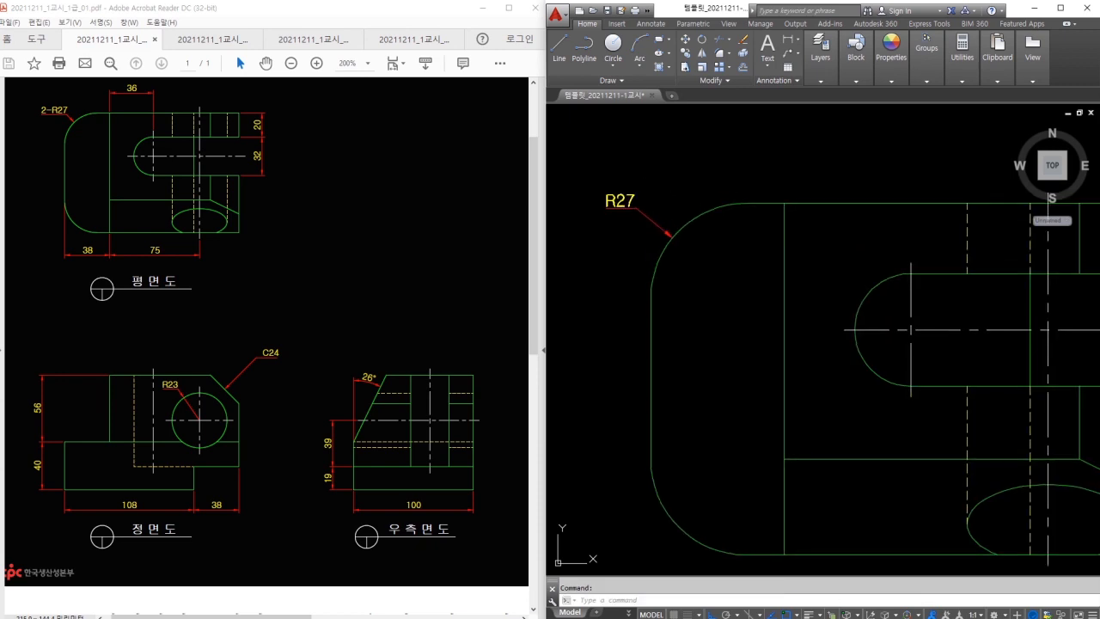
double_click(630, 205)
type("2-")
left_click(771, 190)
Add linear dimensions 36 above the top view and 38 below it.
middle_click_drag(820, 171, 766, 199)
type("dli")
key("Return")
left_click(729, 230)
left_click(855, 297)
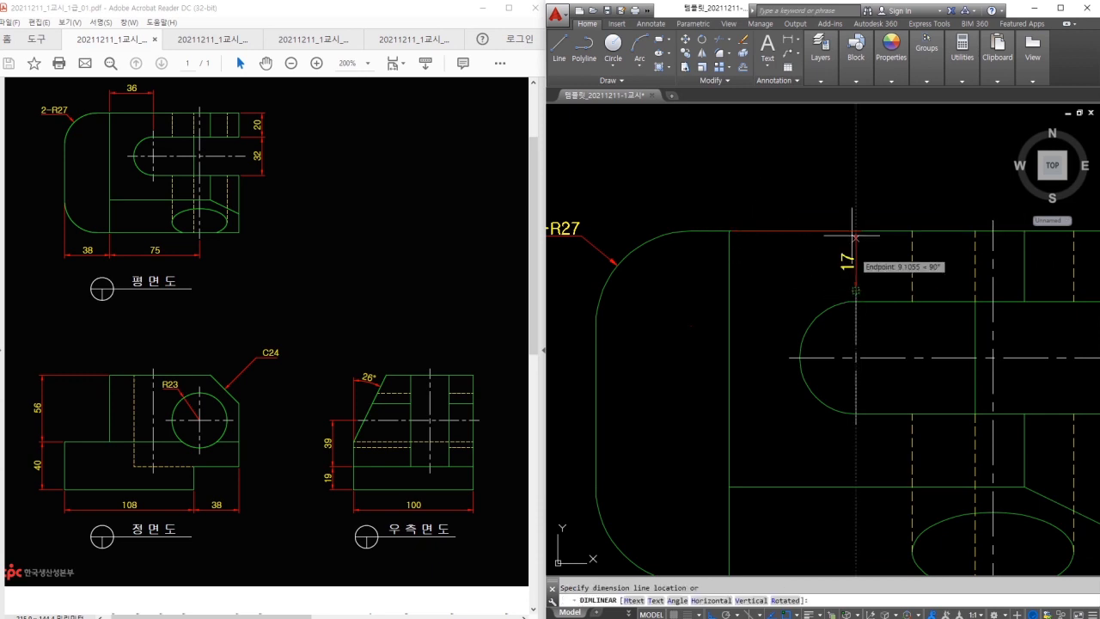
left_click(778, 174)
scroll(753, 207, "down", 1)
key("Return")
left_click(660, 325)
left_click(744, 379)
left_click(727, 416)
Add the 75 length below the top view and the 20 vertical dimension on its right.
key("Return")
left_click(744, 379)
left_click(906, 387)
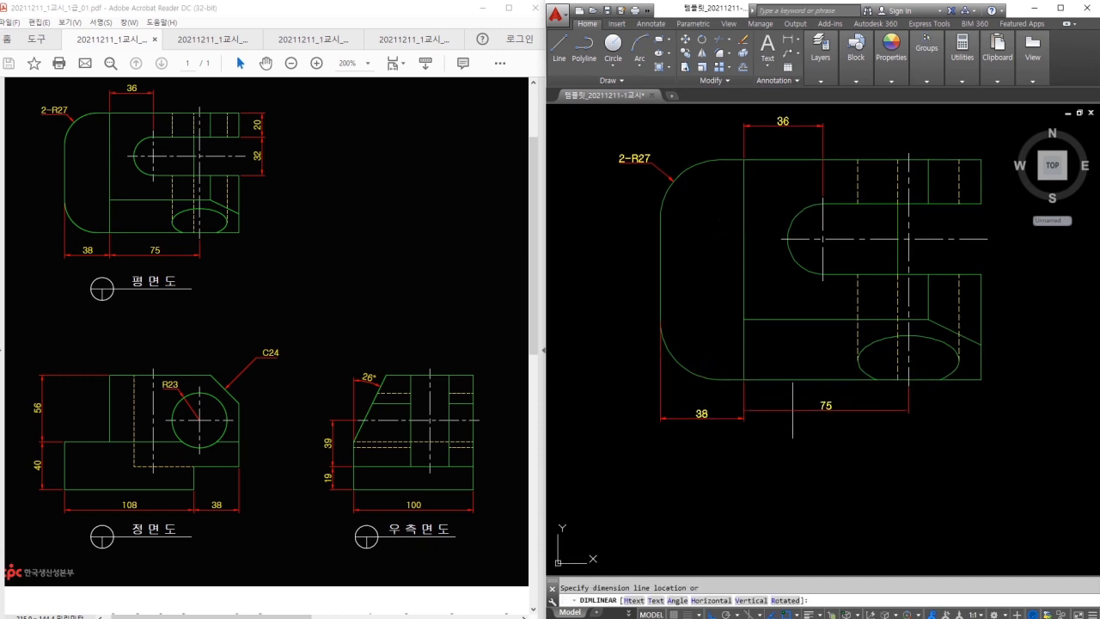
left_click(746, 418)
middle_click_drag(1013, 376, 902, 432)
key("Return")
left_click(875, 263)
left_click(875, 220)
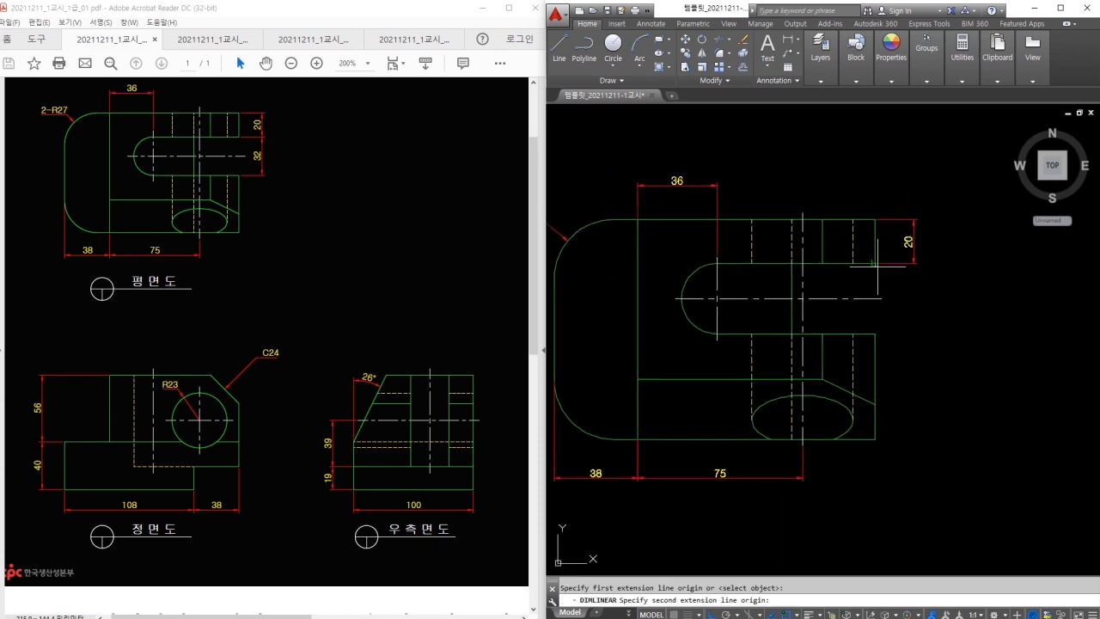
left_click(912, 269)
middle_click_drag(910, 407, 869, 220)
Dimension the front view's circle with radius R23 using DIMRADIUS.
type("d")
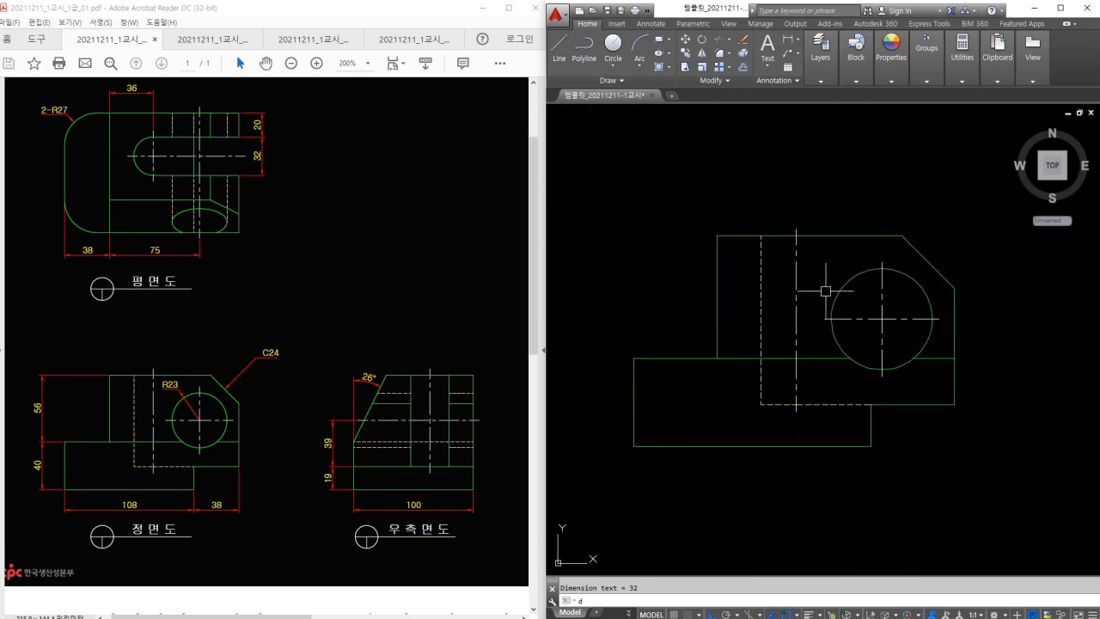
type("ra")
key("Return")
left_click(846, 280)
left_click(831, 265)
key("Escape")
Add the 56 and 40 vertical dimensions on the left of the front view.
type("dli")
key("Return")
left_click(634, 359)
left_click(717, 236)
left_click(606, 291)
key("Return")
left_click(634, 358)
left_click(634, 446)
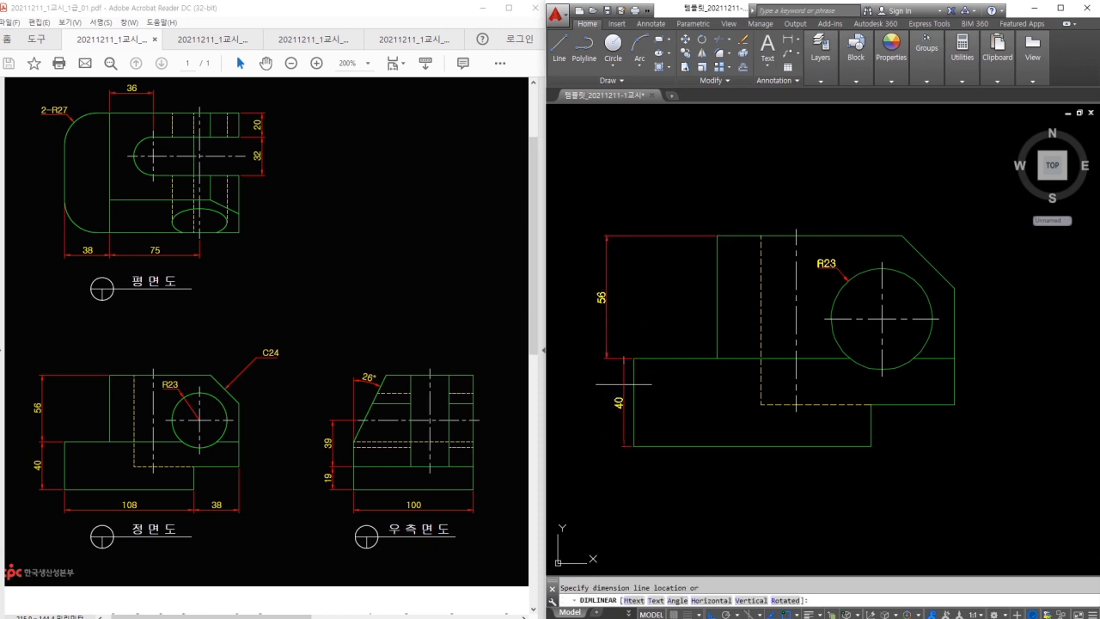
left_click(606, 395)
Add the 108 and 38 horizontal dimensions below the front view.
key("Return")
left_click(635, 446)
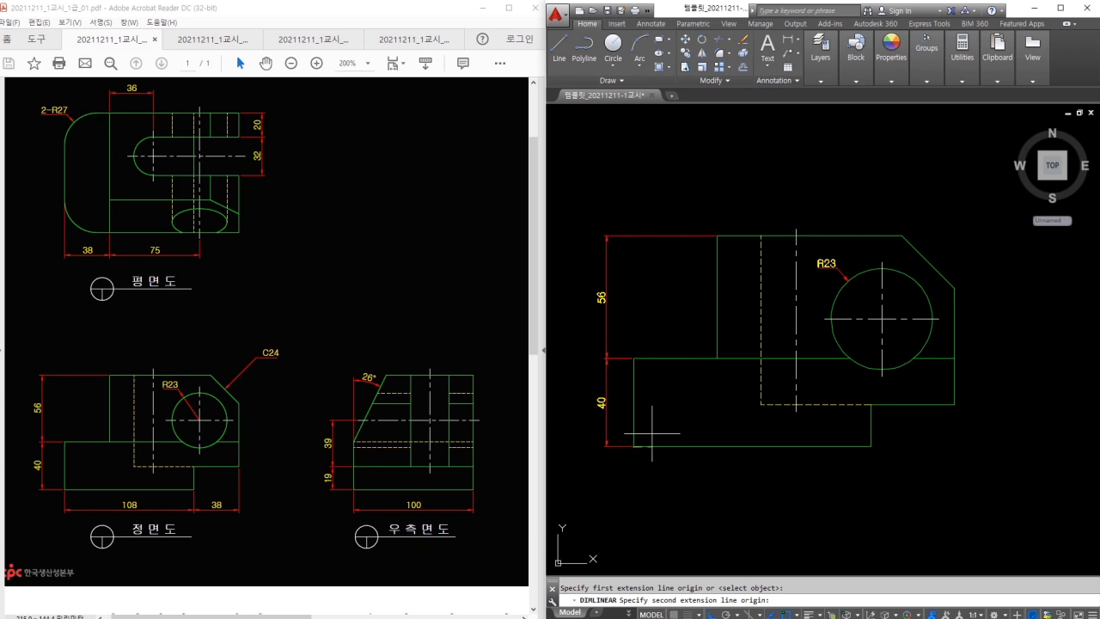
left_click(870, 446)
left_click(864, 479)
key("Return")
left_click(870, 446)
left_click(953, 404)
left_click(874, 478)
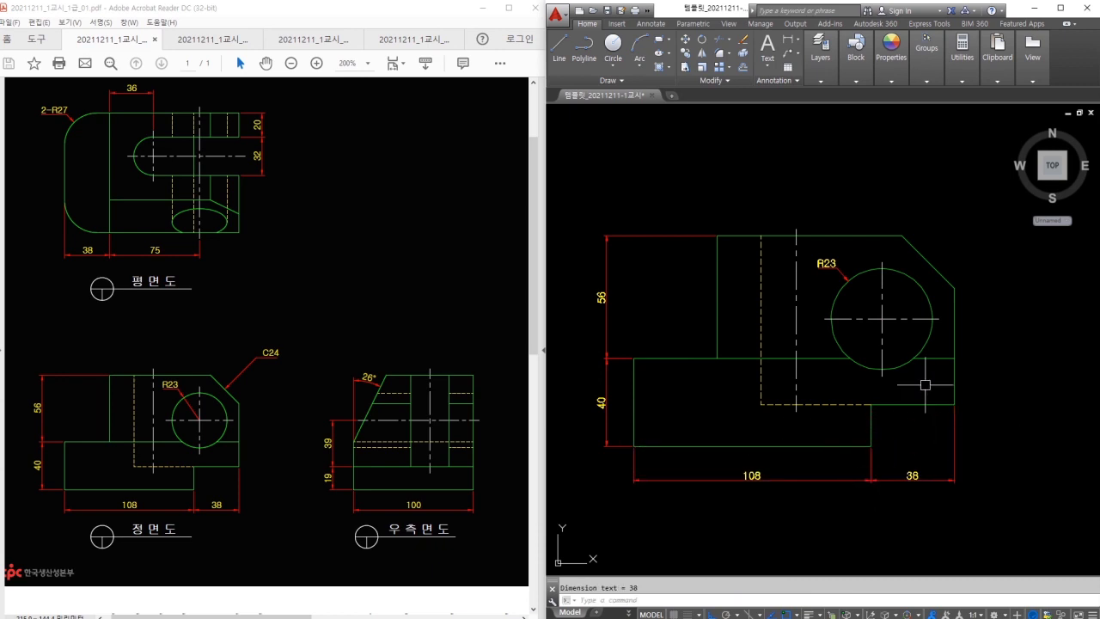
Zoom in and window-select the R23 radius dimension.
scroll(990, 336, "up", 2)
left_click_drag(762, 247, 814, 303)
left_click(767, 214)
left_click(744, 232)
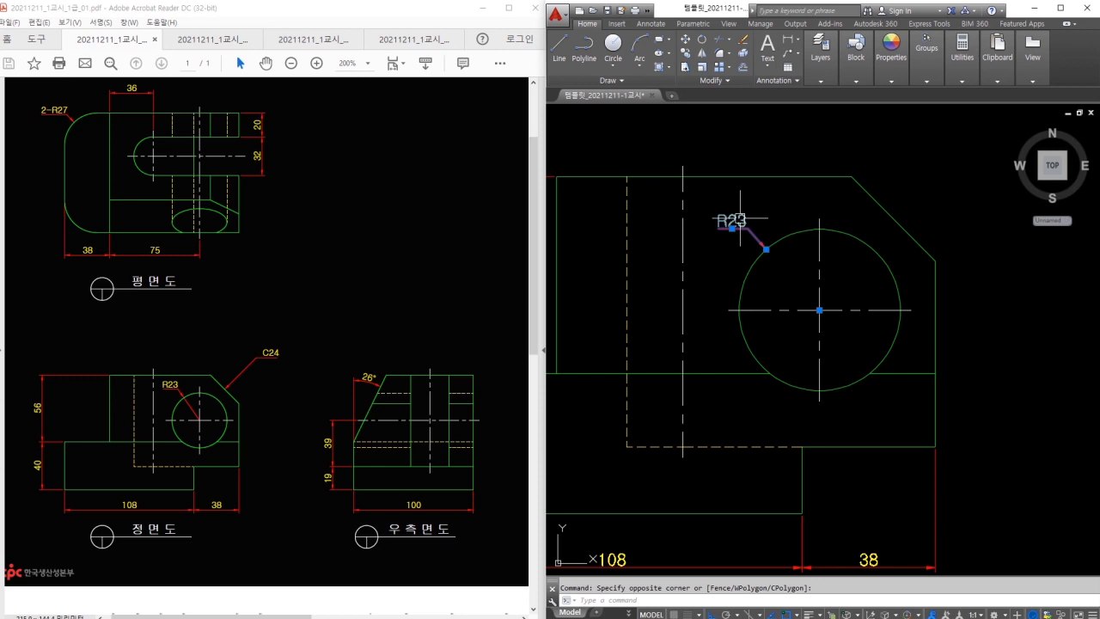
Change the R23 dimension's Fit > Dim line forced property so its line reaches the circle's centre.
right_click(739, 219)
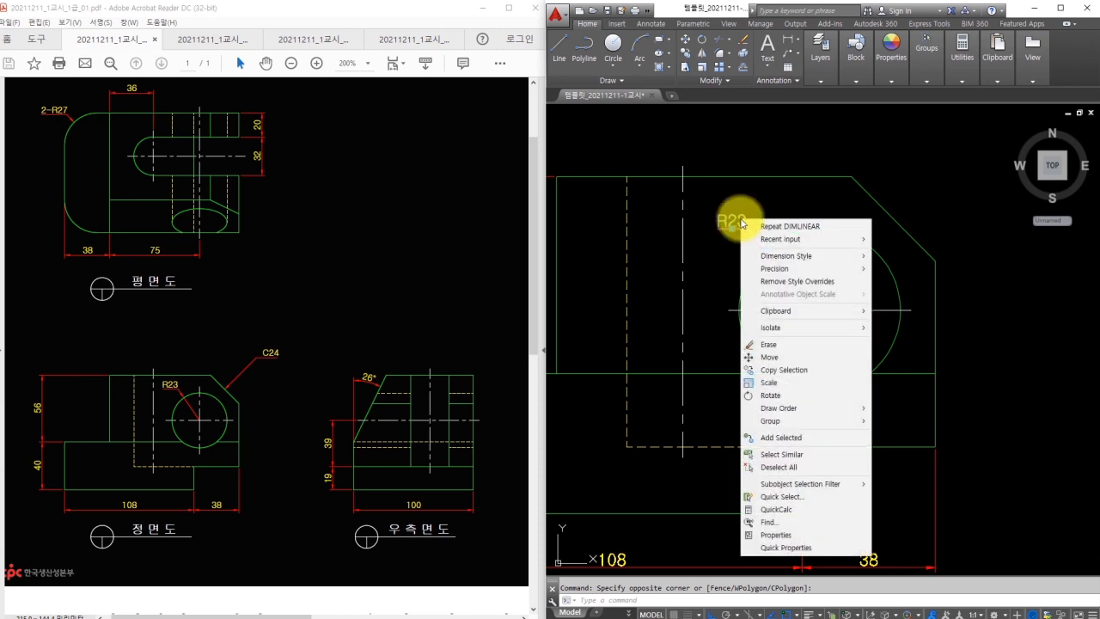
left_click(775, 538)
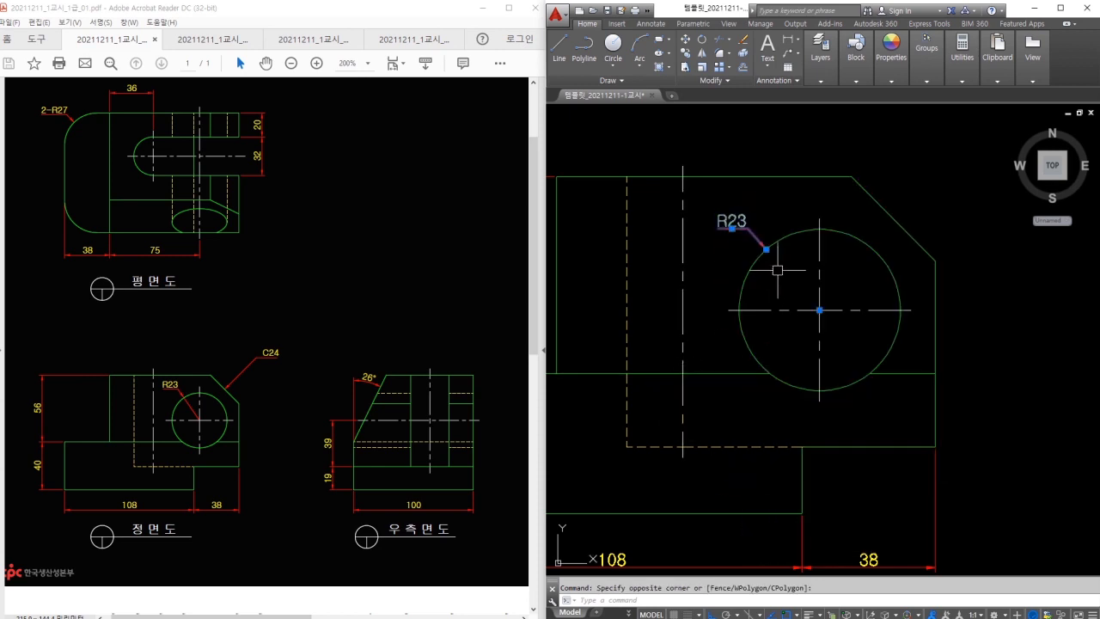
right_click(755, 236)
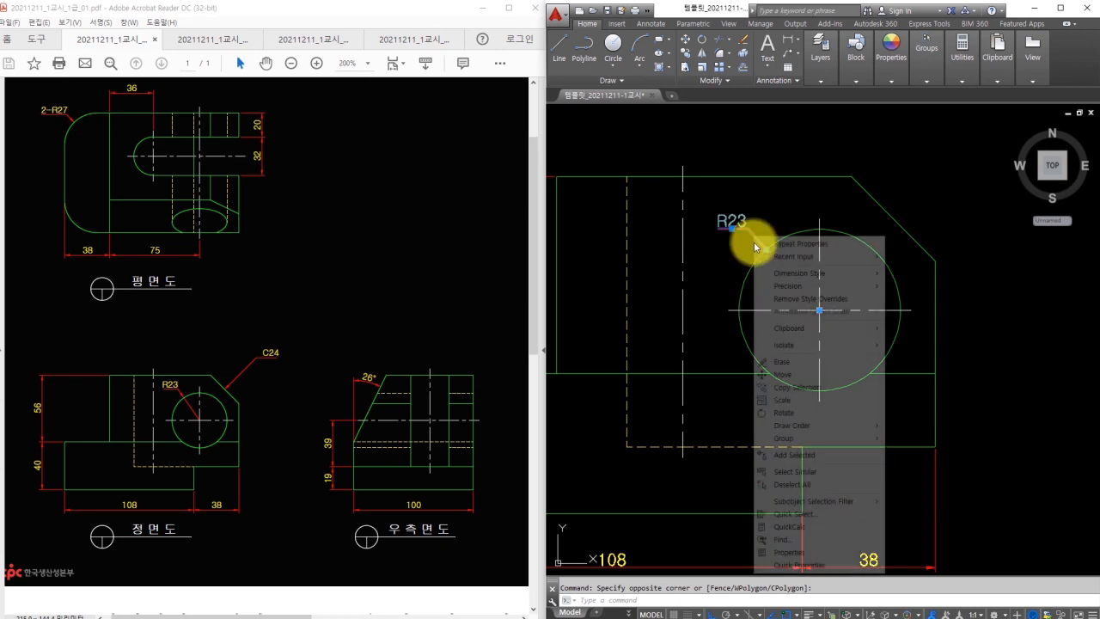
left_click(784, 553)
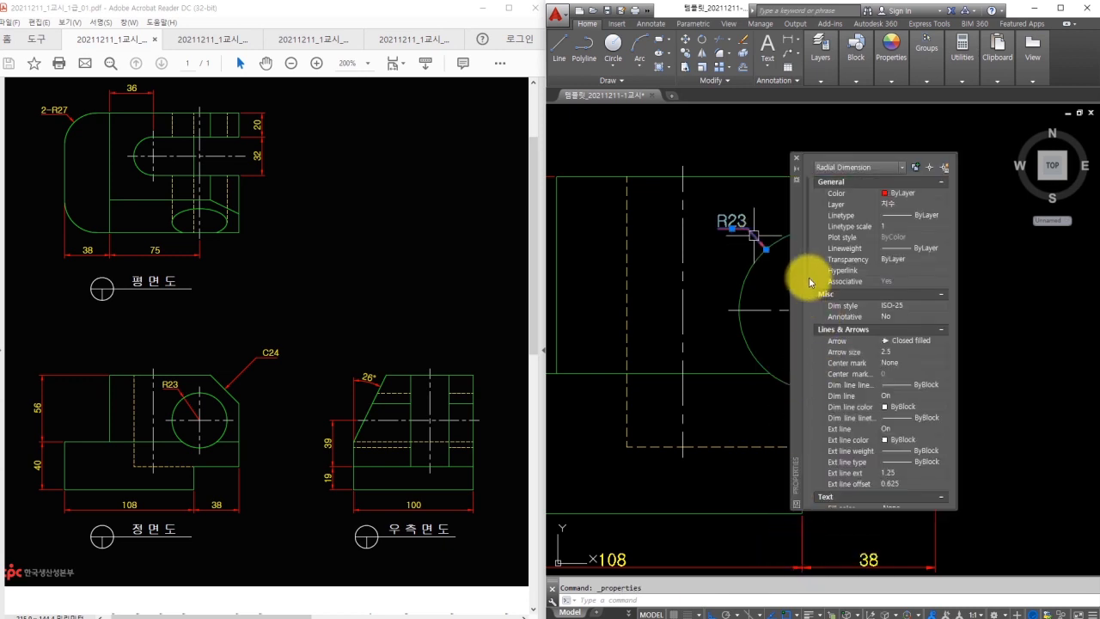
left_click_drag(809, 281, 794, 417)
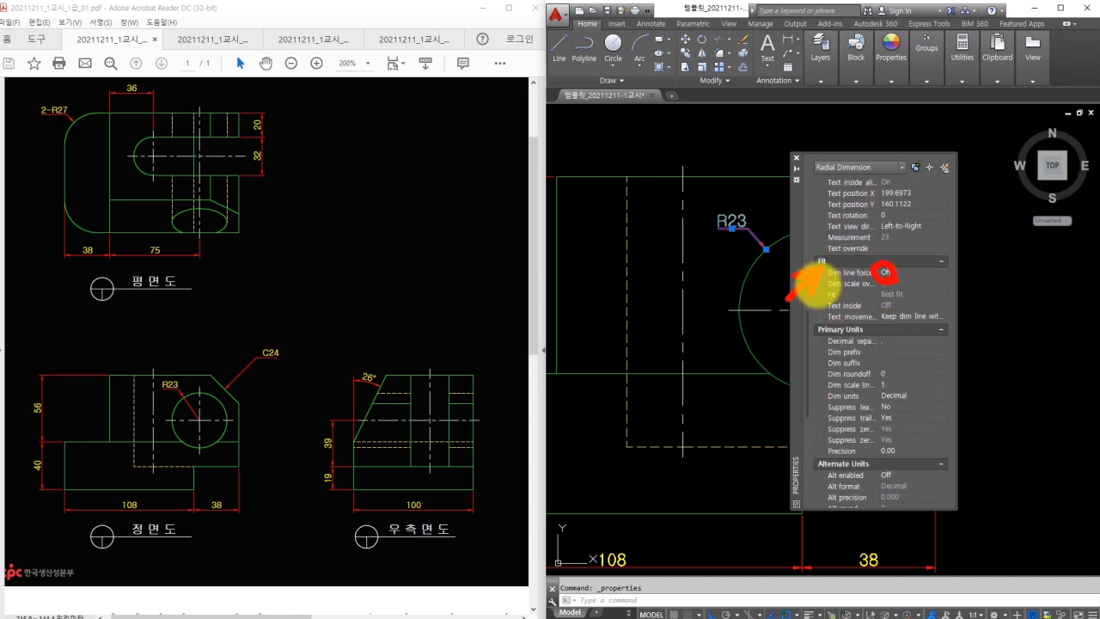
left_click(890, 274)
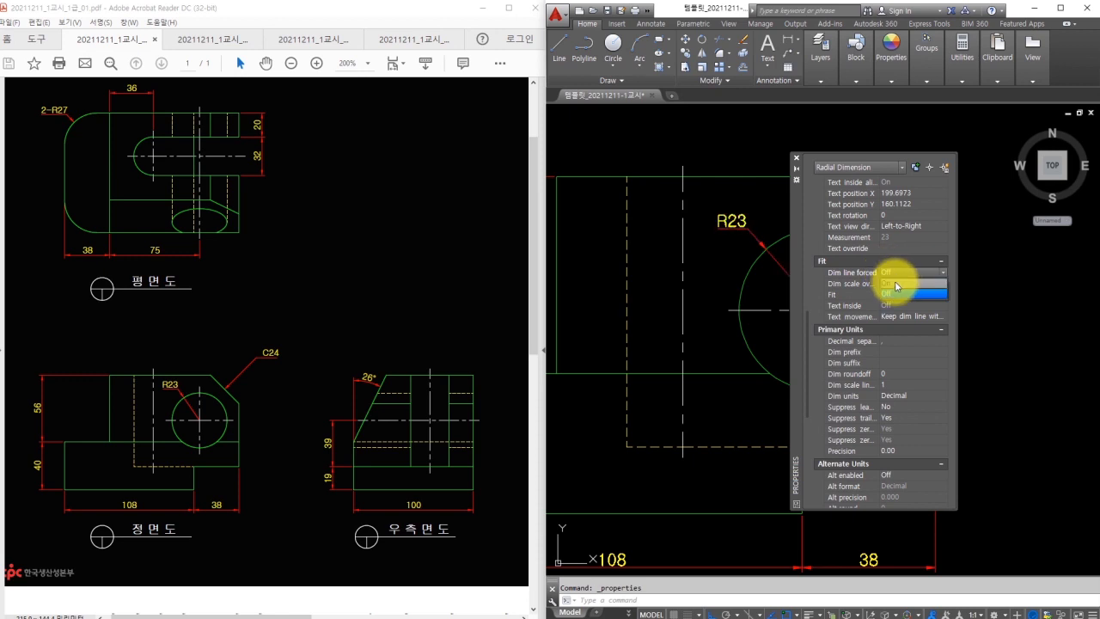
left_click(902, 286)
left_click(796, 158)
key("Escape")
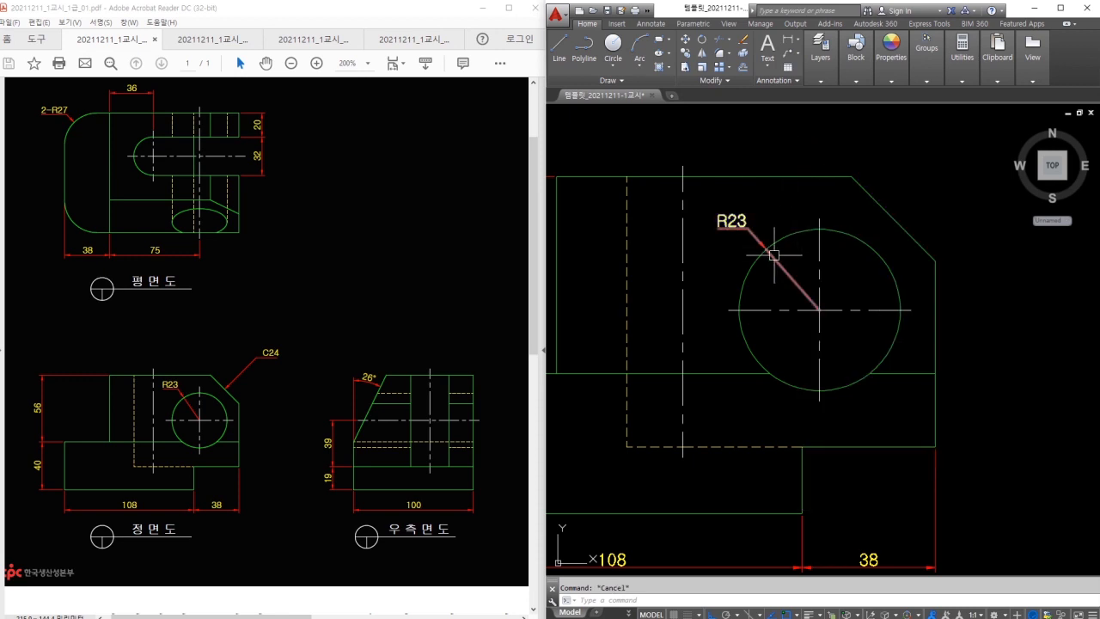
Start a leader at the front view's chamfer midpoint for the C24 callout, with Ortho off.
middle_click_drag(923, 262, 894, 289)
middle_click_drag(934, 233, 797, 331)
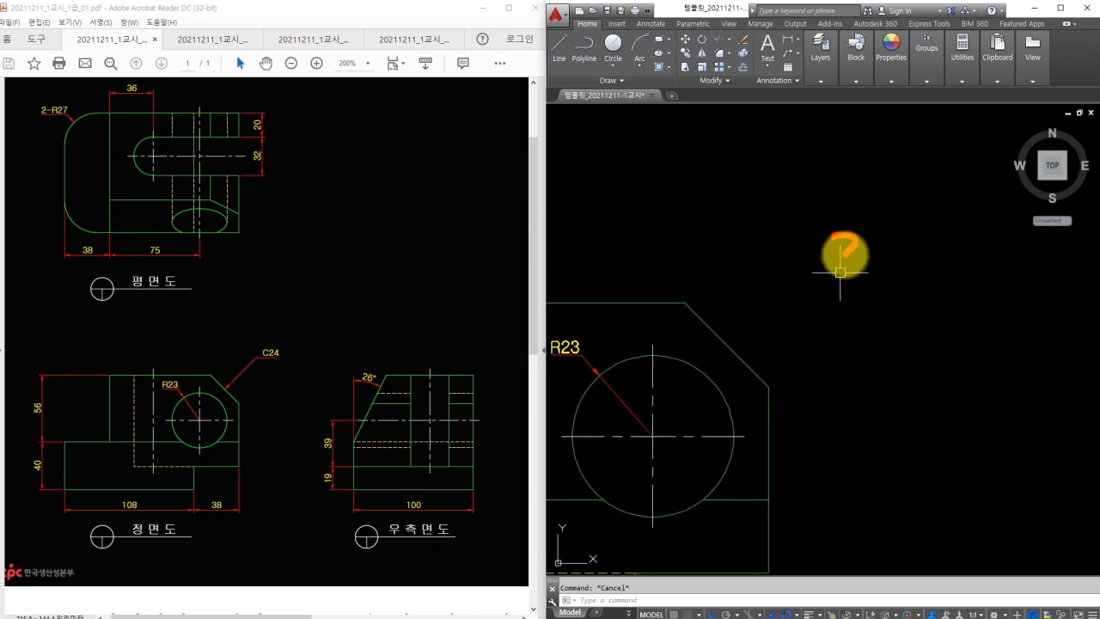
left_click_drag(668, 144, 683, 173)
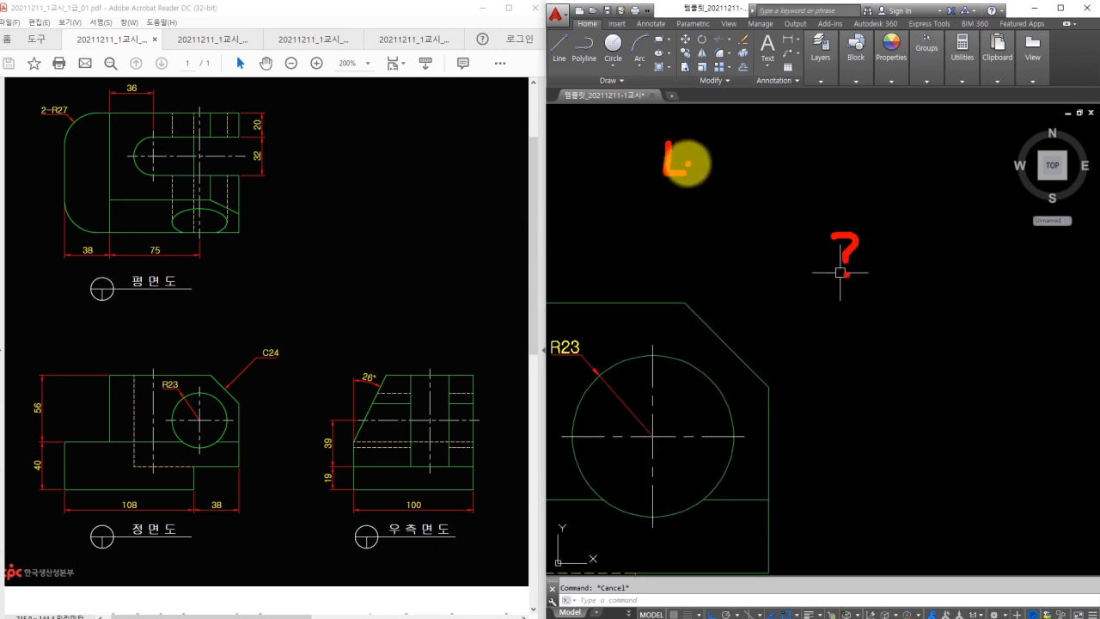
key("Escape")
type("len")
key("Return")
key("Escape")
key("Escape")
type("l")
key("Return")
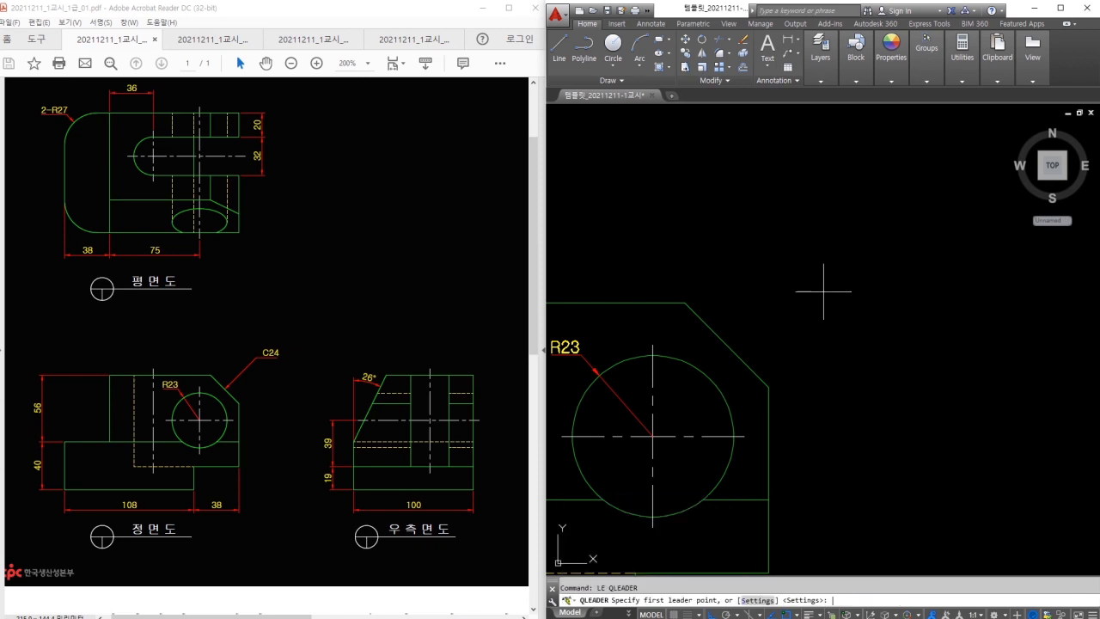
left_click(727, 344)
key("F8")
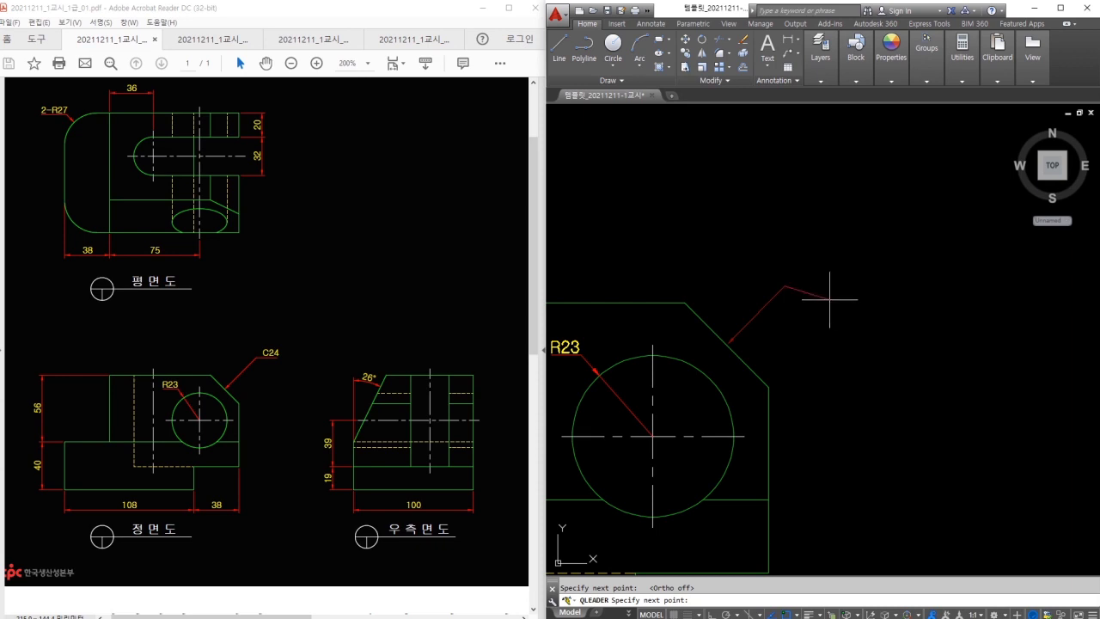
Finish the chamfer leader with a horizontal landing and the label C24.
key("F8")
left_click(828, 292)
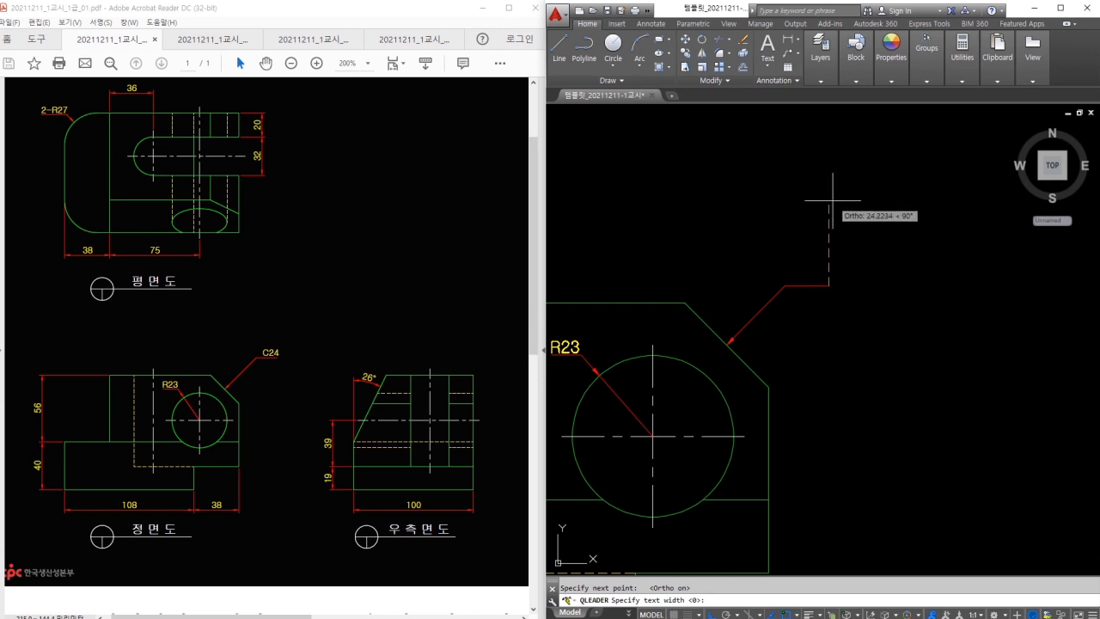
key("Return")
key("Return")
type("C24")
left_click(932, 207)
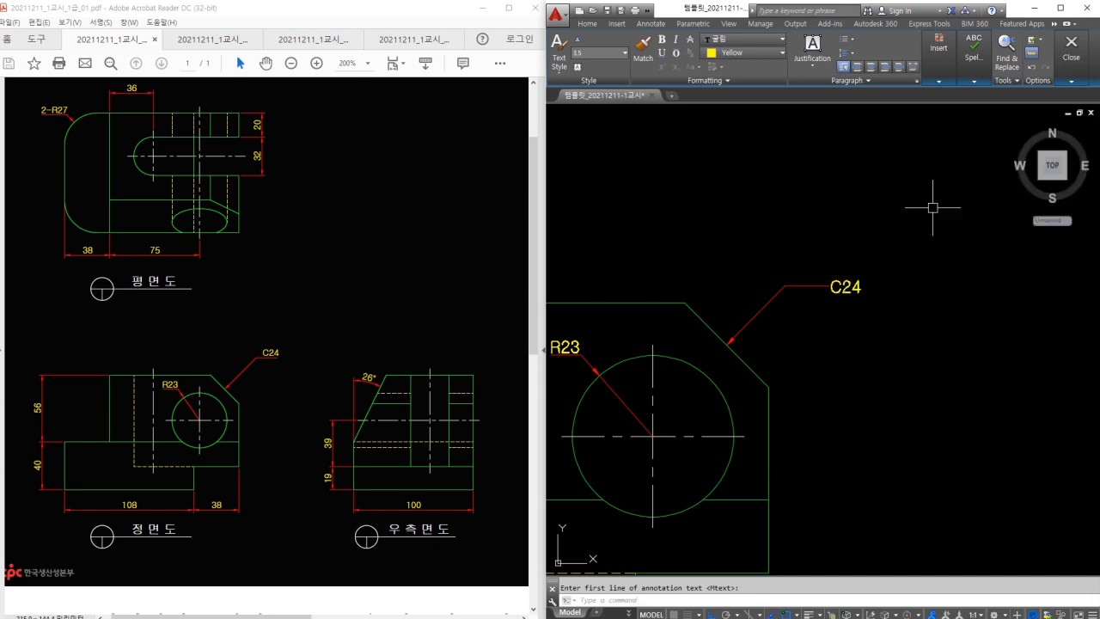
key("Escape")
Window-select the C24 leader with its text and delete it.
mouse_move(853, 309)
left_mouse_down()
mouse_move(830, 268)
mouse_move(855, 306)
left_mouse_up()
mouse_move(904, 278)
left_mouse_down()
mouse_move(913, 278)
mouse_move(904, 298)
left_mouse_up()
left_click(910, 315)
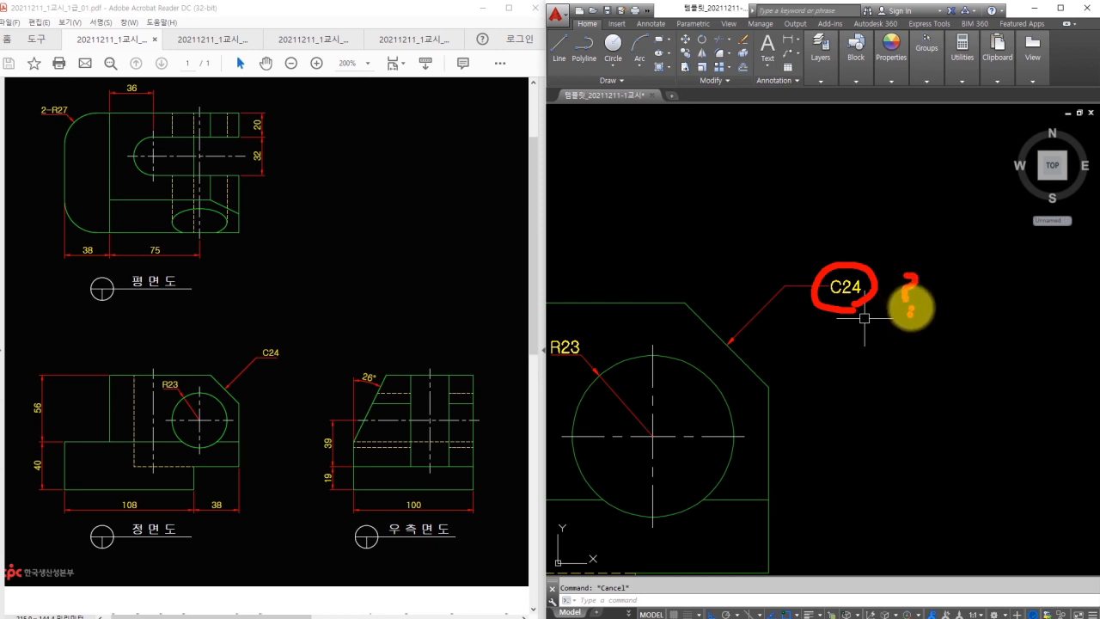
left_click(864, 318)
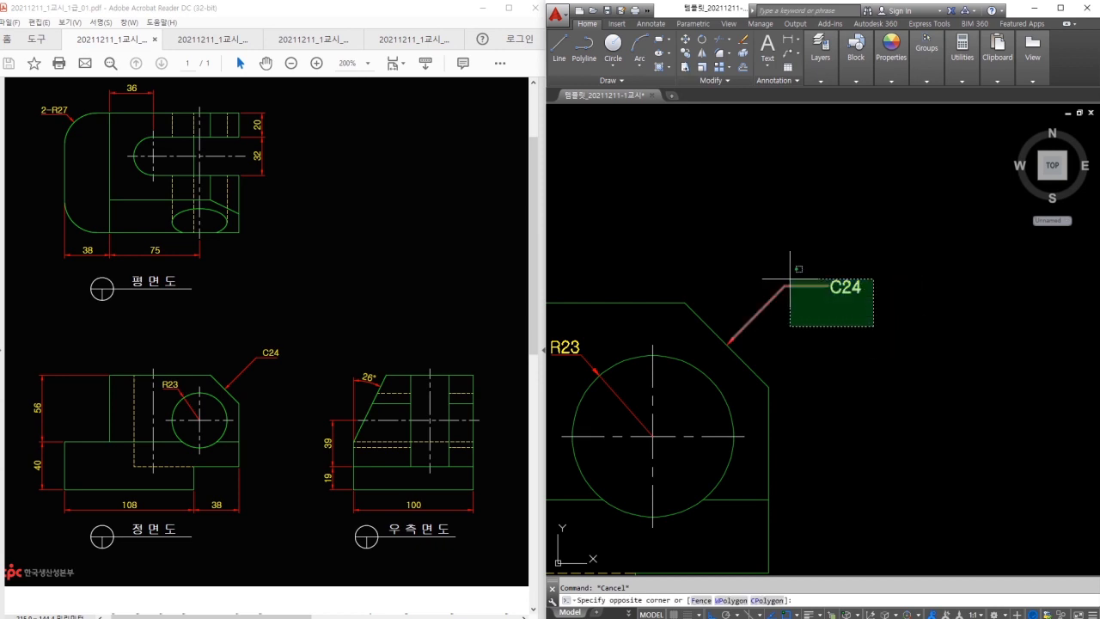
left_click(760, 280)
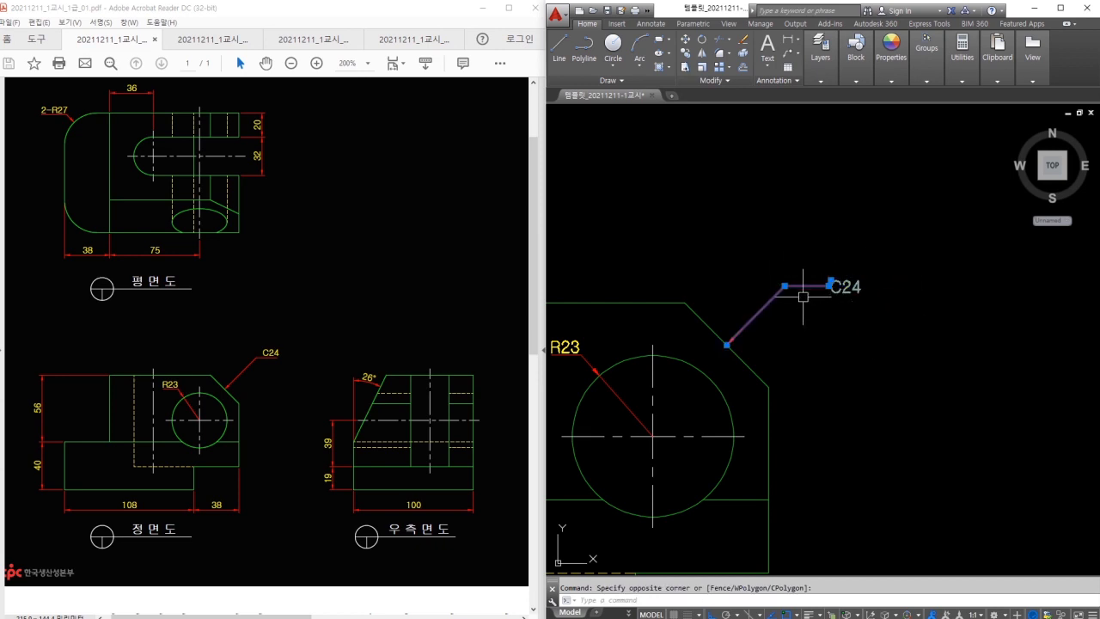
key("Delete")
key("Escape")
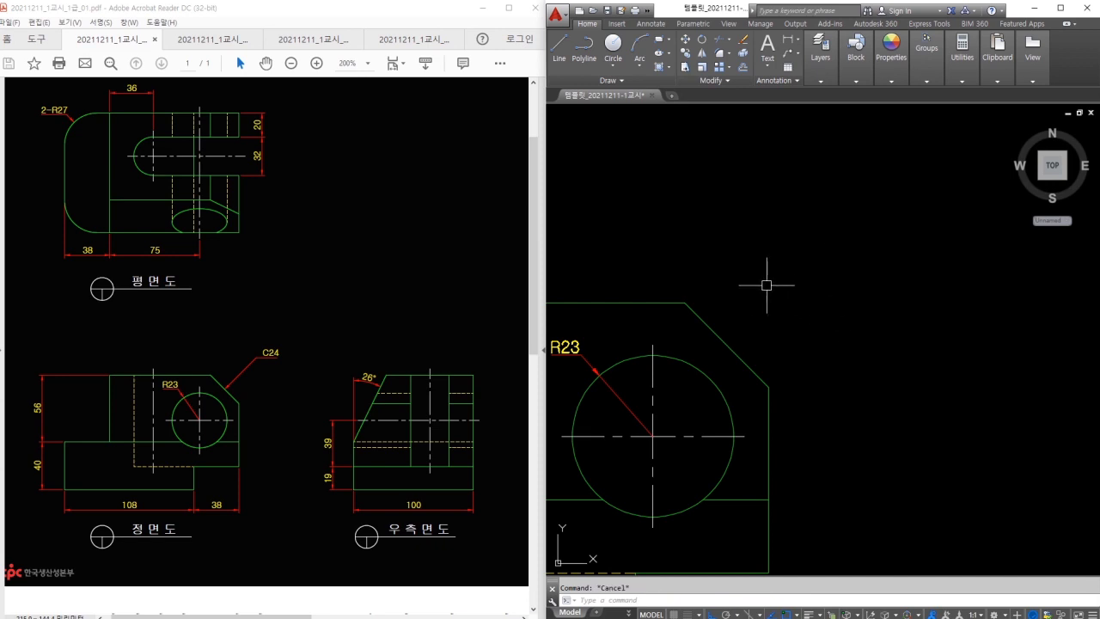
Set the quick leader's text attachment to Underline bottom line.
type("le")
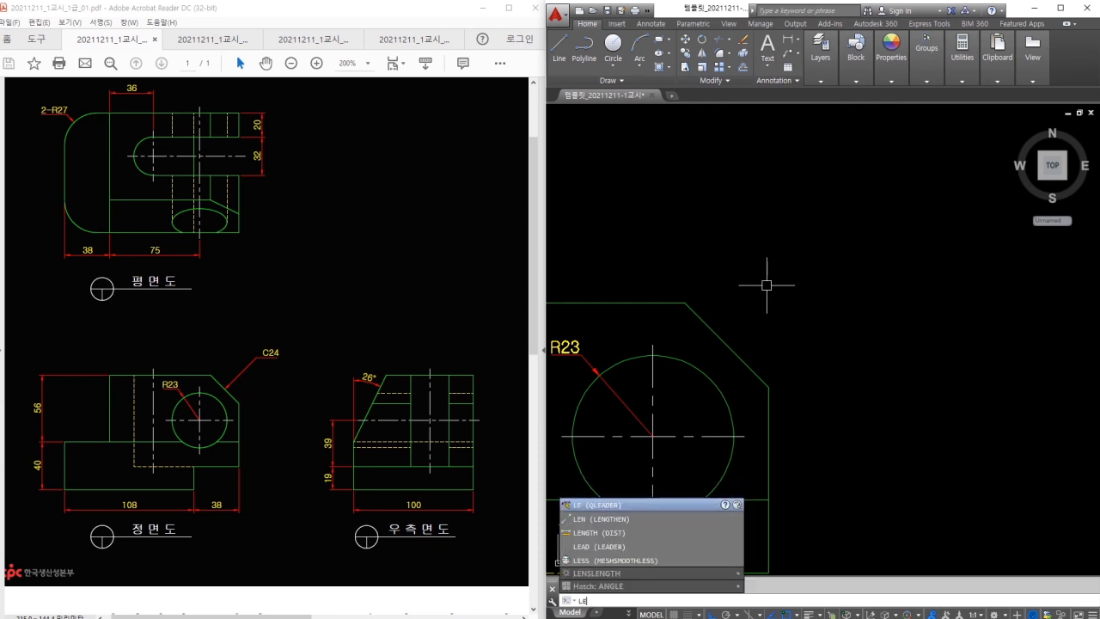
key("Return")
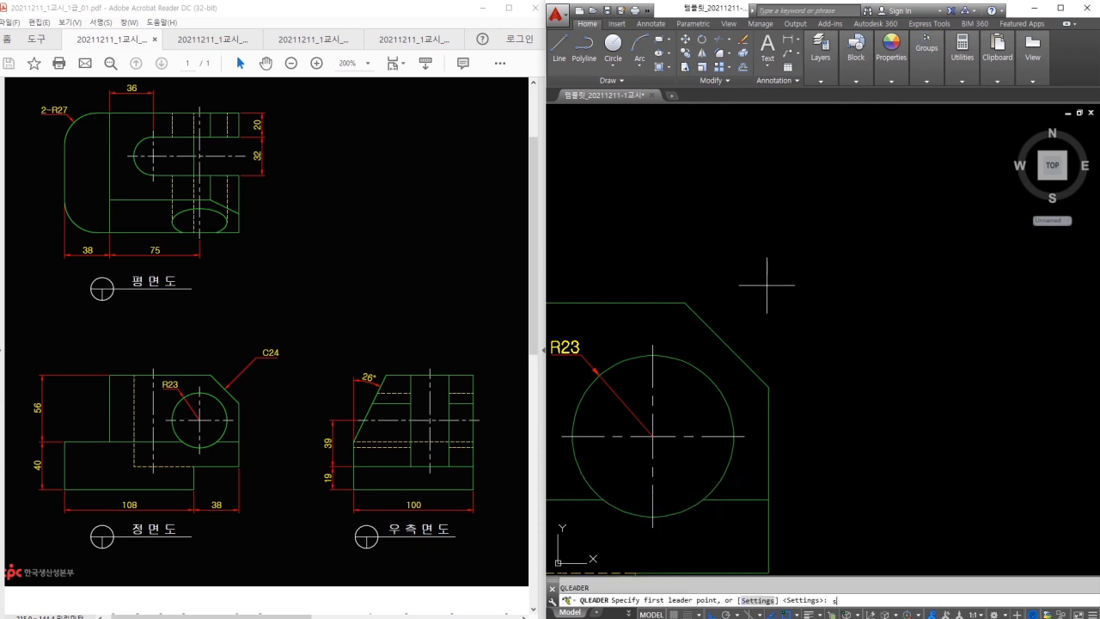
key("Return")
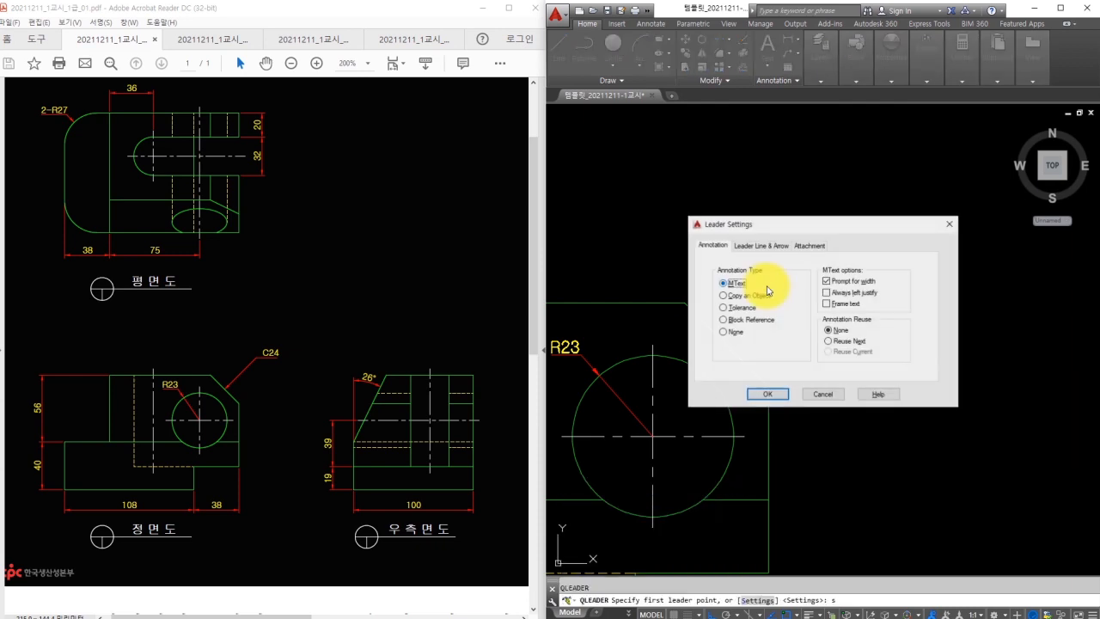
left_click(810, 245)
left_click(766, 366)
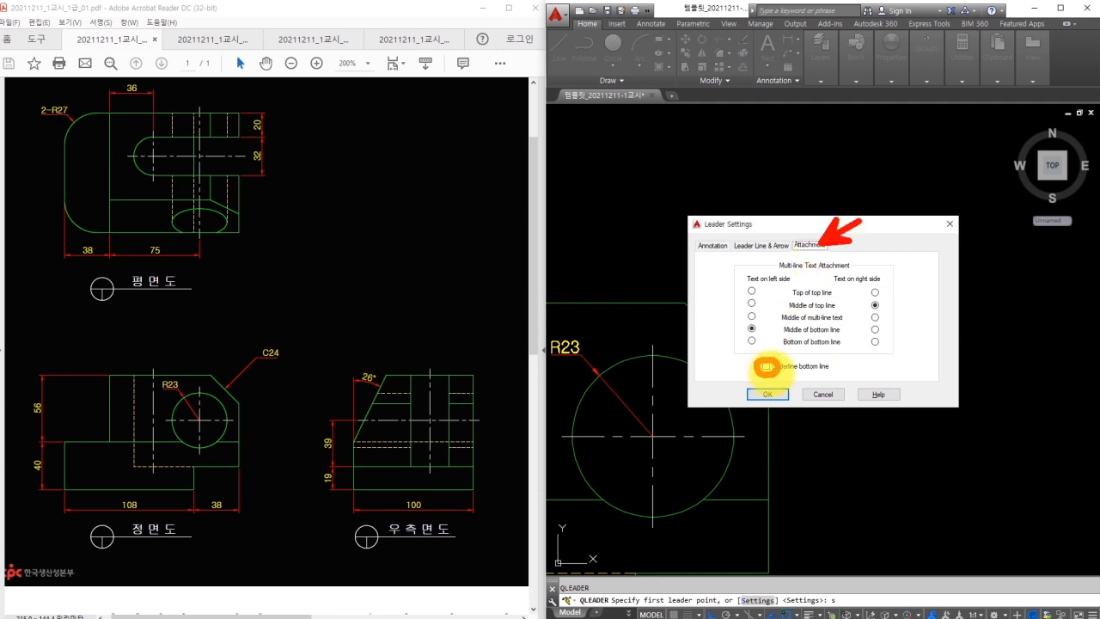
left_click(766, 366)
left_click(769, 394)
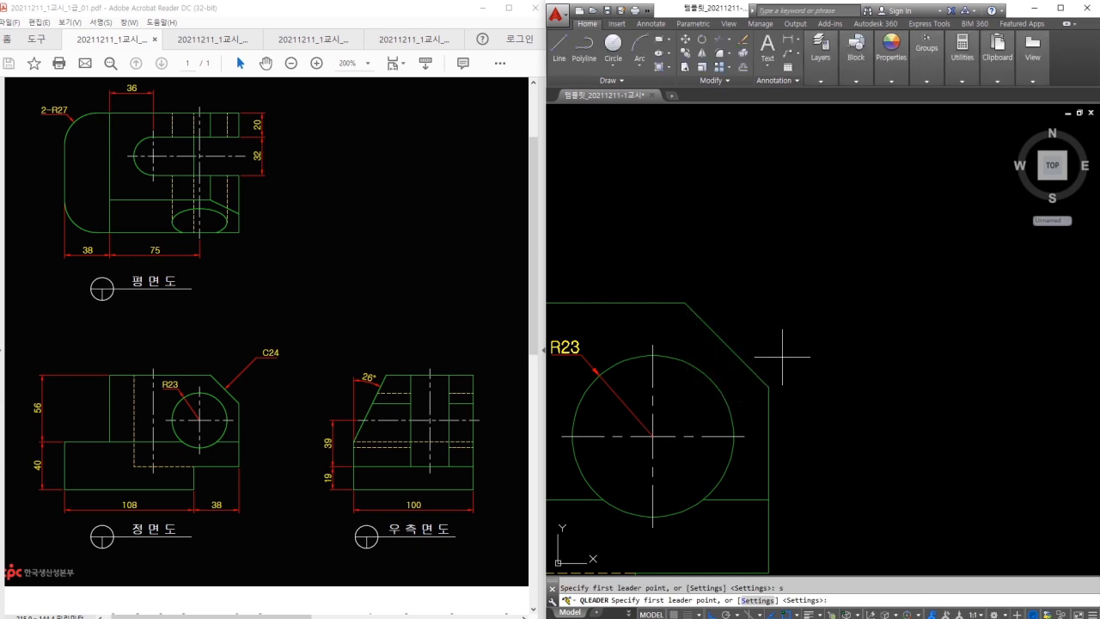
Draw a C24 leader from the chamfer edge with a horizontal landing.
left_click(729, 346)
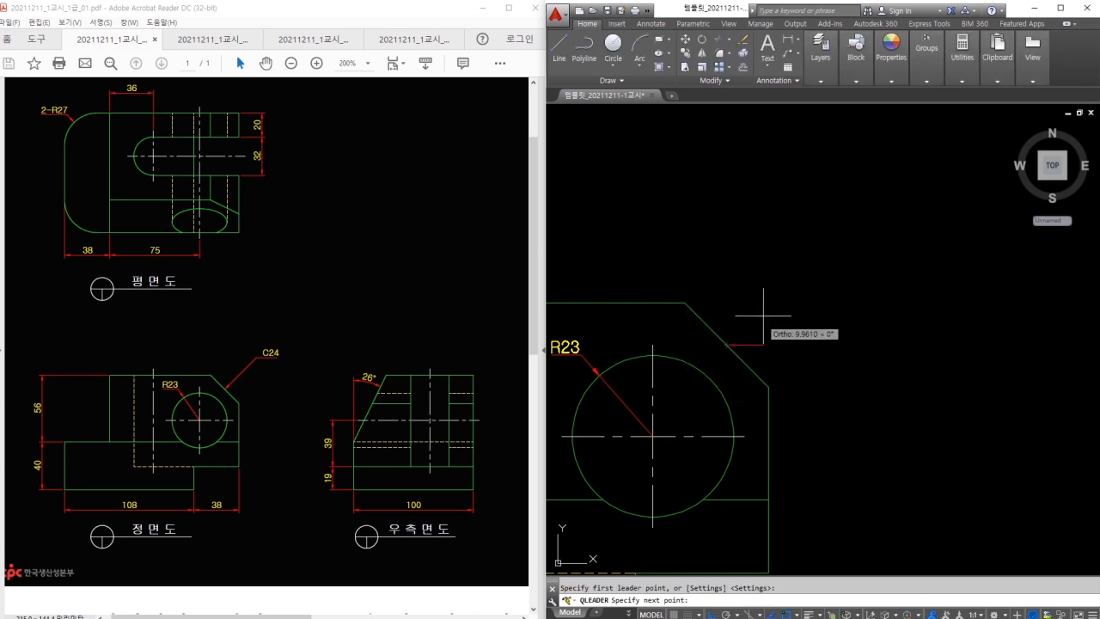
left_click(773, 302)
key("F8")
left_click(829, 305)
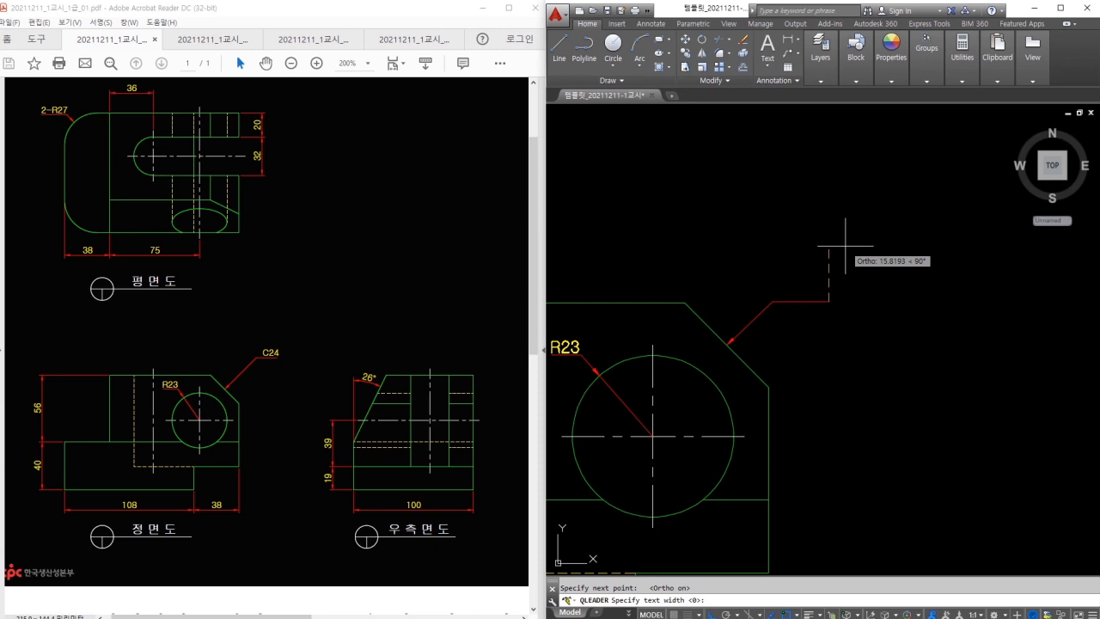
key("Return")
key("Return")
type("C")
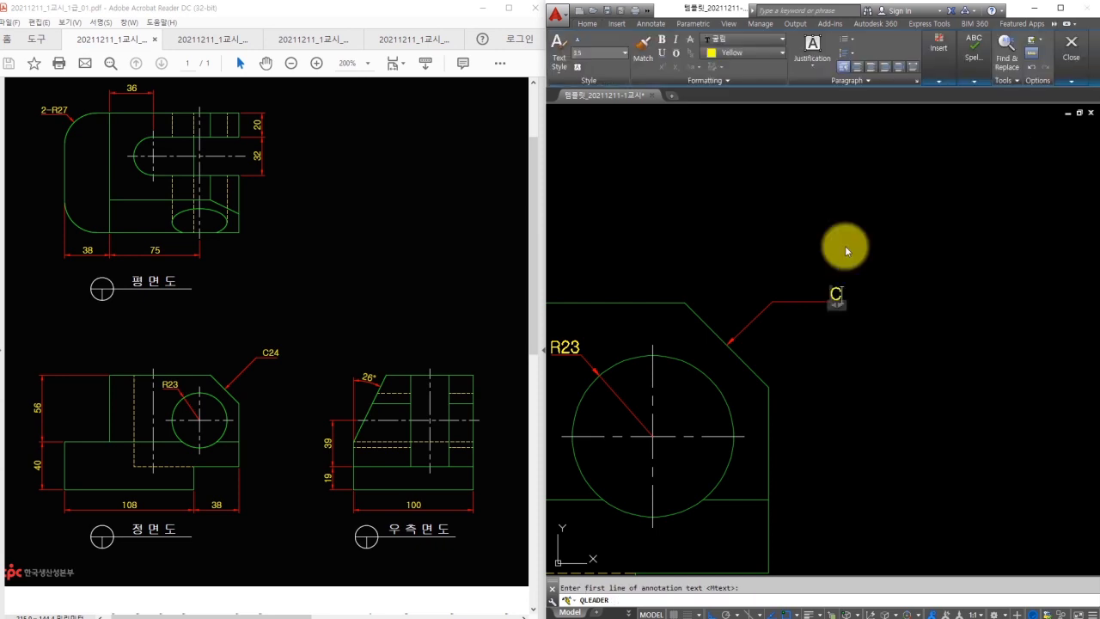
type("24")
left_click(845, 247)
key("Escape")
Move the C24 label further to the left.
type("m")
key("space")
left_click(851, 293)
key("space")
left_click(897, 325)
left_click(858, 358)
key("Escape")
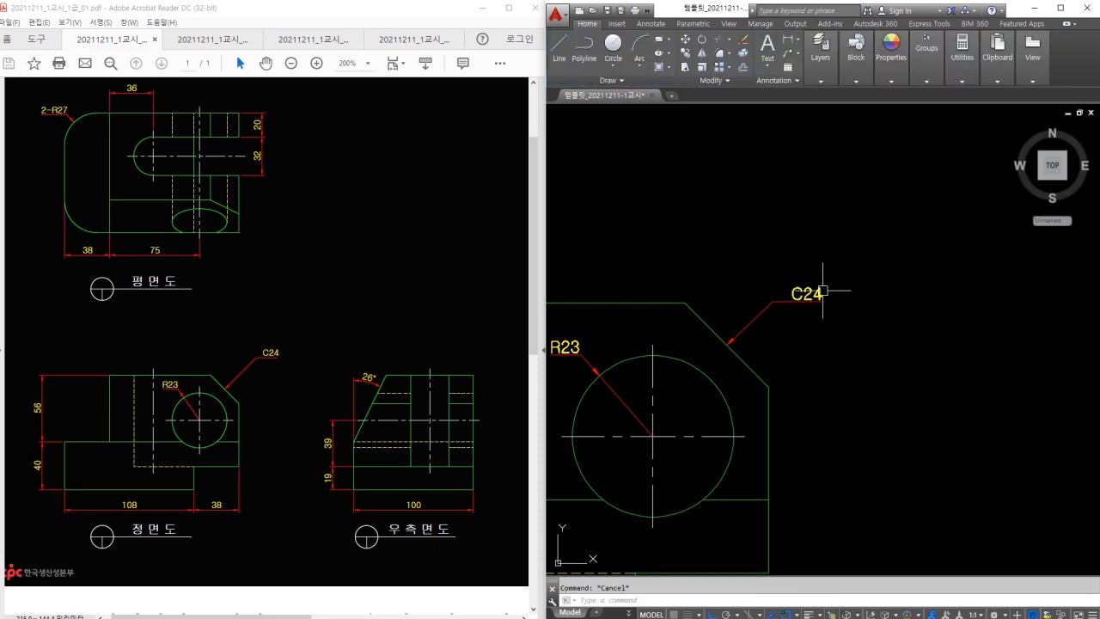
scroll(840, 291, "down", 5)
Add the 26° angle dimension between the side view's slanted and vertical edges.
middle_click_drag(840, 291, 673, 284)
type("dran")
key("space")
left_click(800, 344)
left_click(793, 386)
scroll(825, 294, "up", 2)
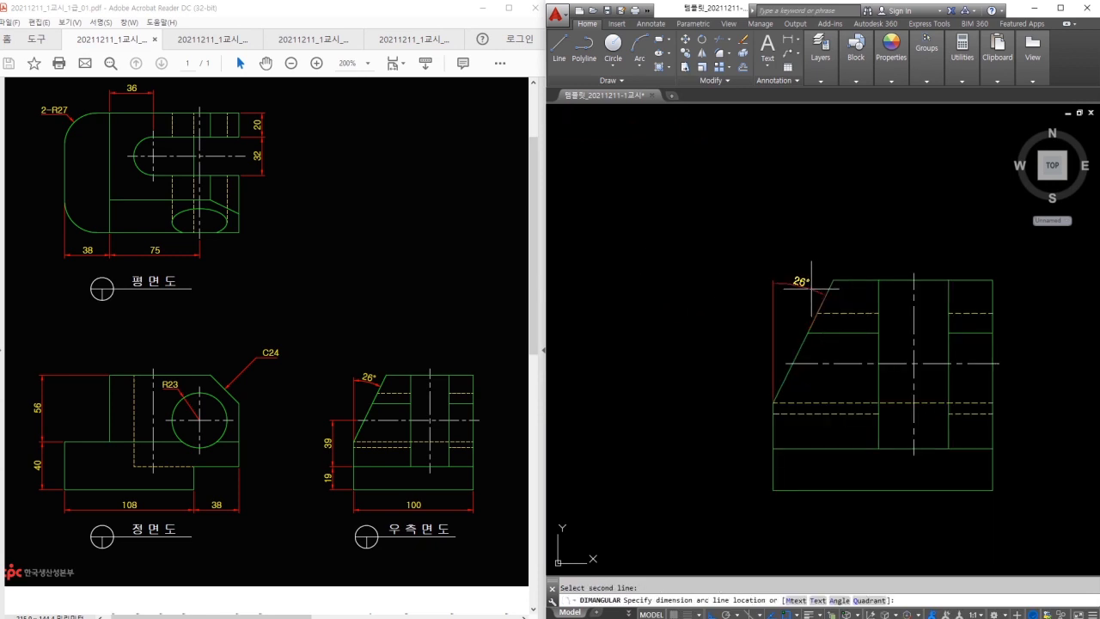
key("Escape")
key("space")
left_click(775, 397)
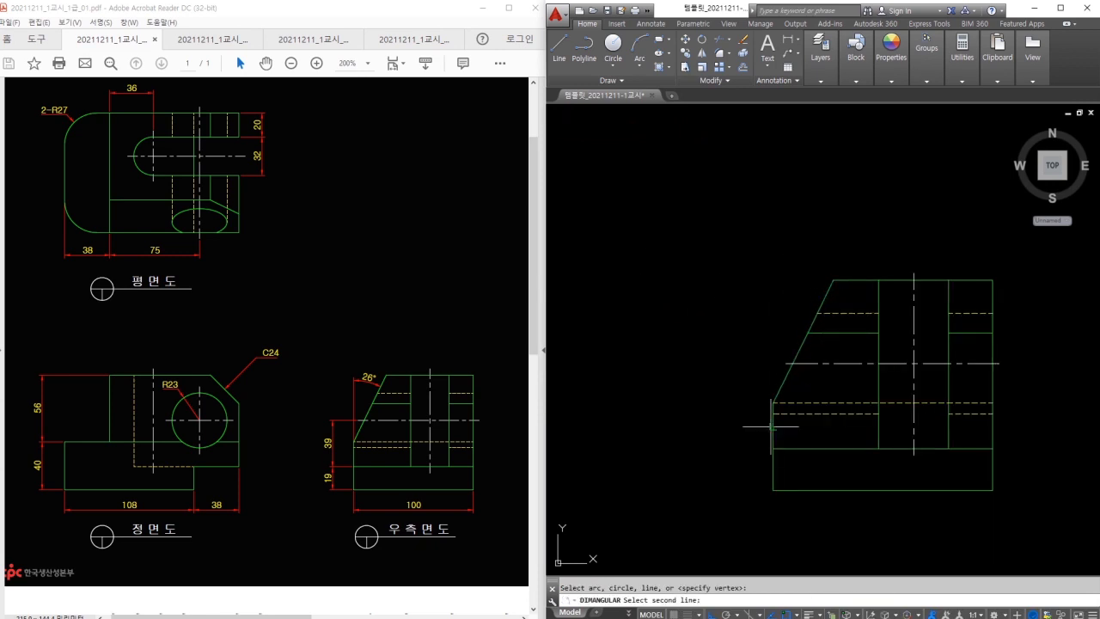
left_click(771, 426)
left_click(798, 290)
Dimension the side view's 39 and 19 heights with linear dimensions.
middle_click_drag(787, 328, 757, 247)
type("dli")
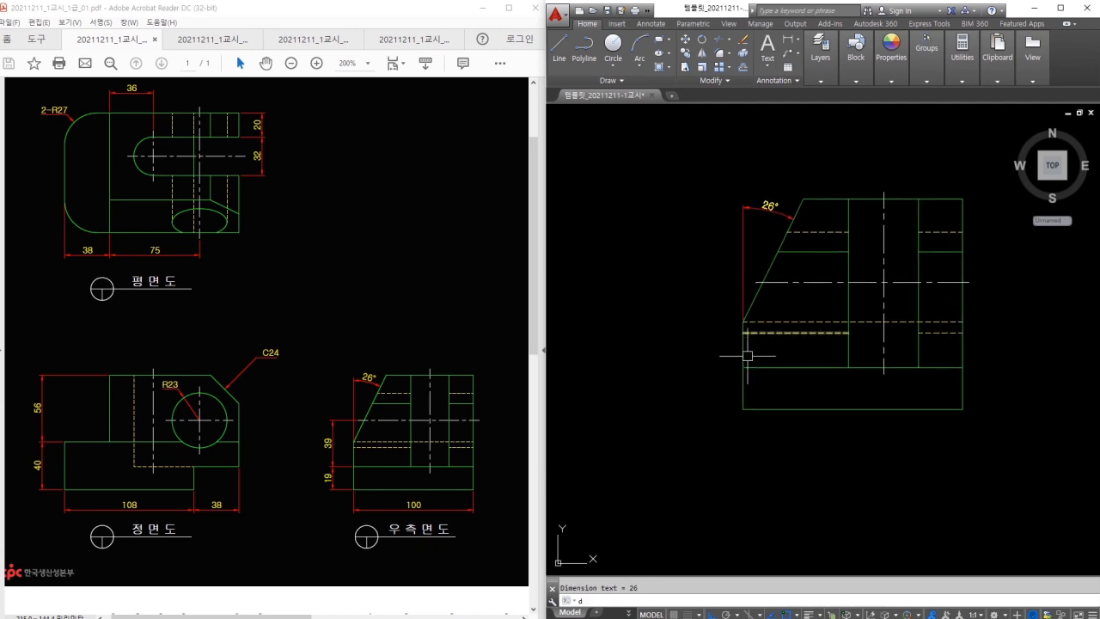
key("space")
left_click(755, 283)
left_click(744, 321)
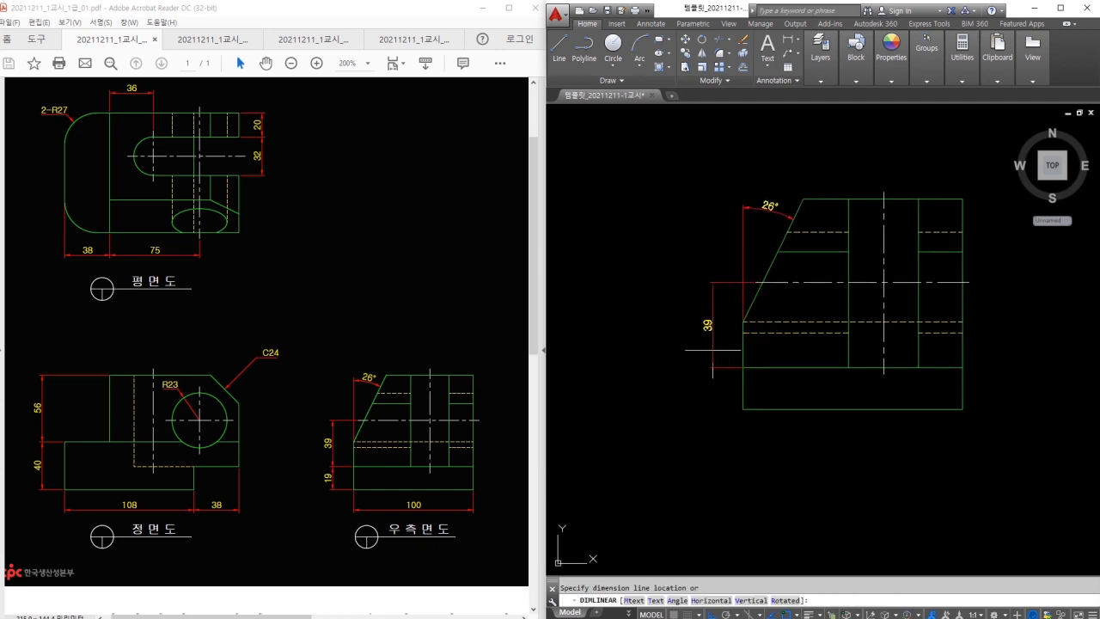
left_click(714, 310)
left_click(742, 409)
left_click(712, 368)
Add the 100 width dimension below the side view.
key("space")
left_click(743, 400)
key("Escape")
key("space")
left_click(743, 408)
left_click(961, 409)
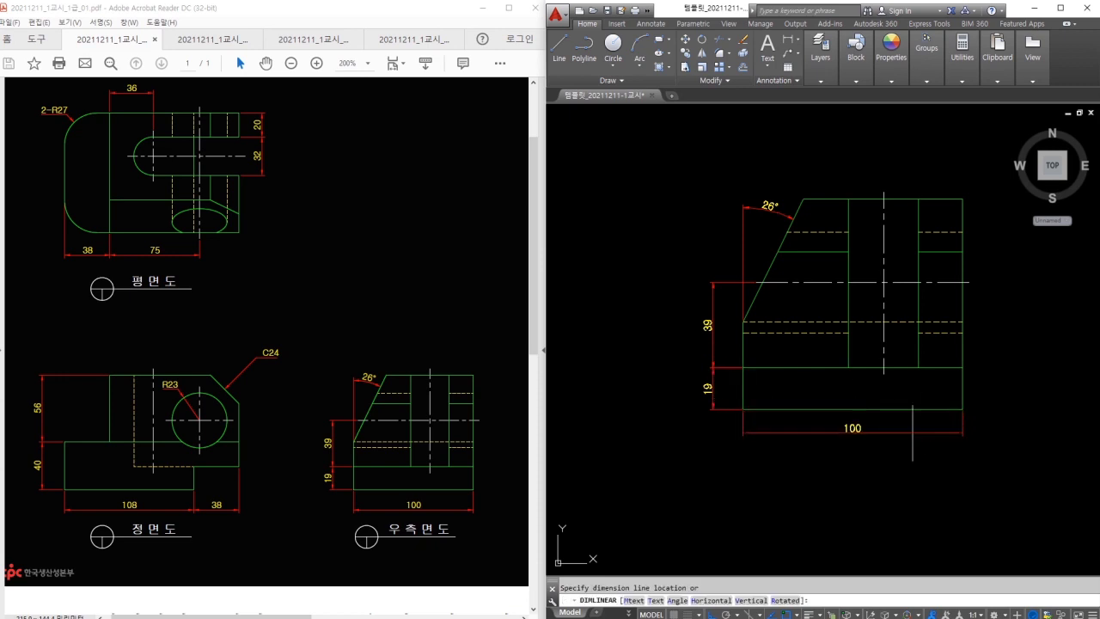
left_click(908, 438)
key("Escape")
scroll(841, 388, "down", 4)
middle_click_drag(842, 388, 917, 439)
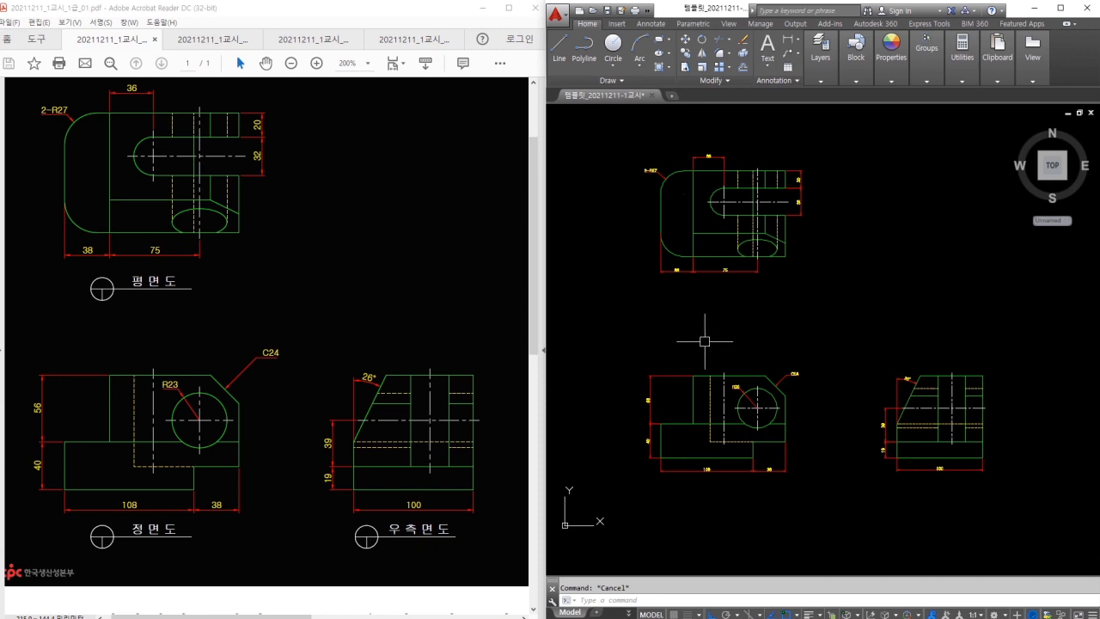
Check the reference drawing's title block and make layer 0 current.
left_click(222, 39)
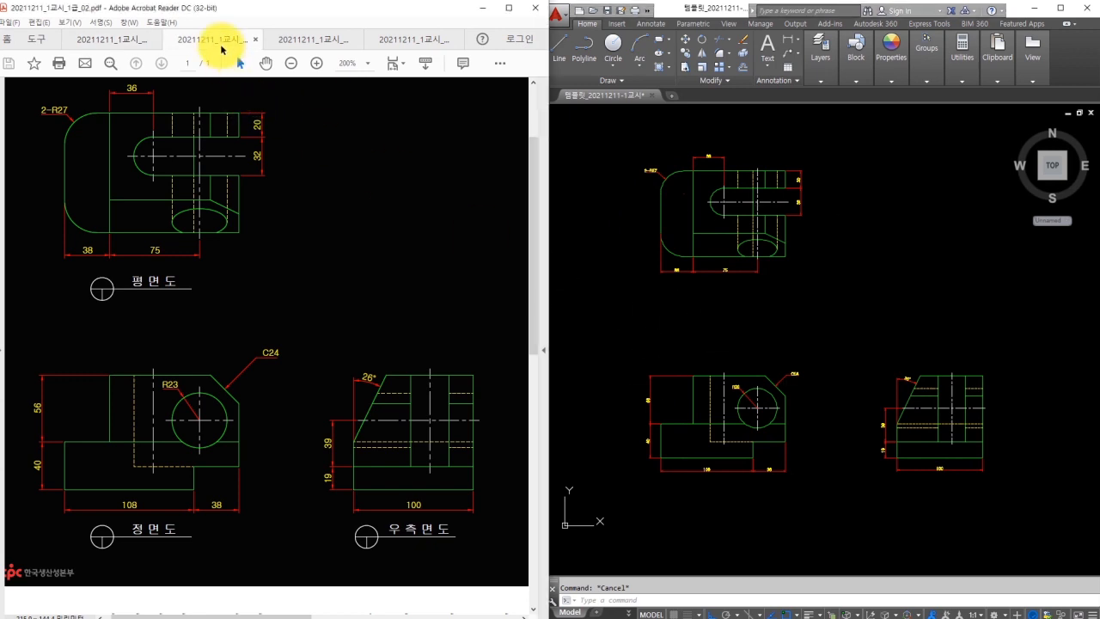
left_click(772, 324)
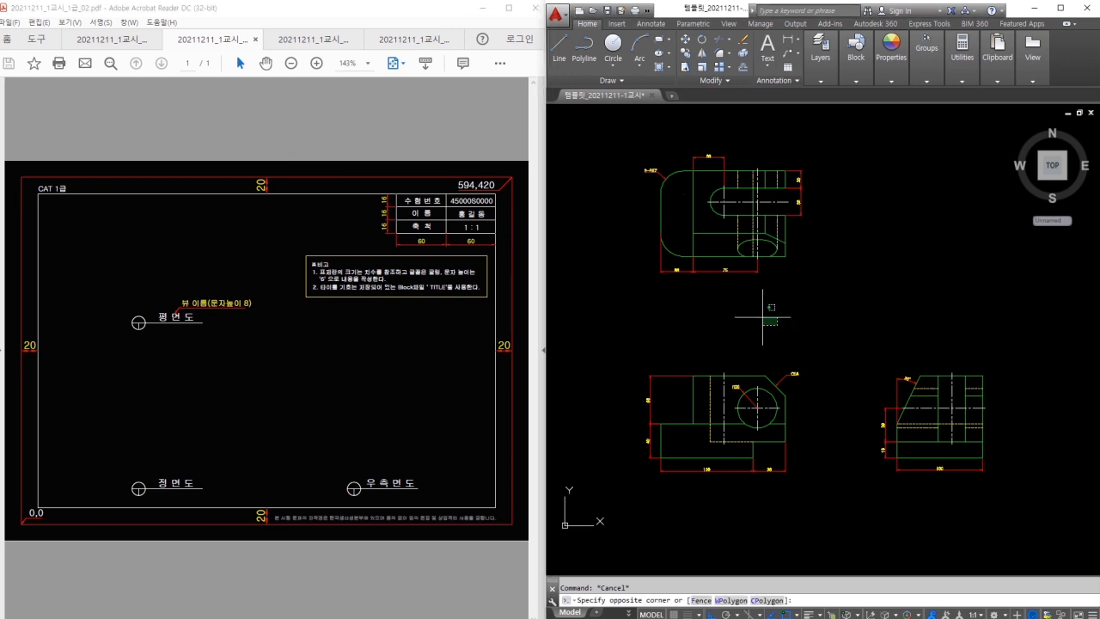
key("Escape")
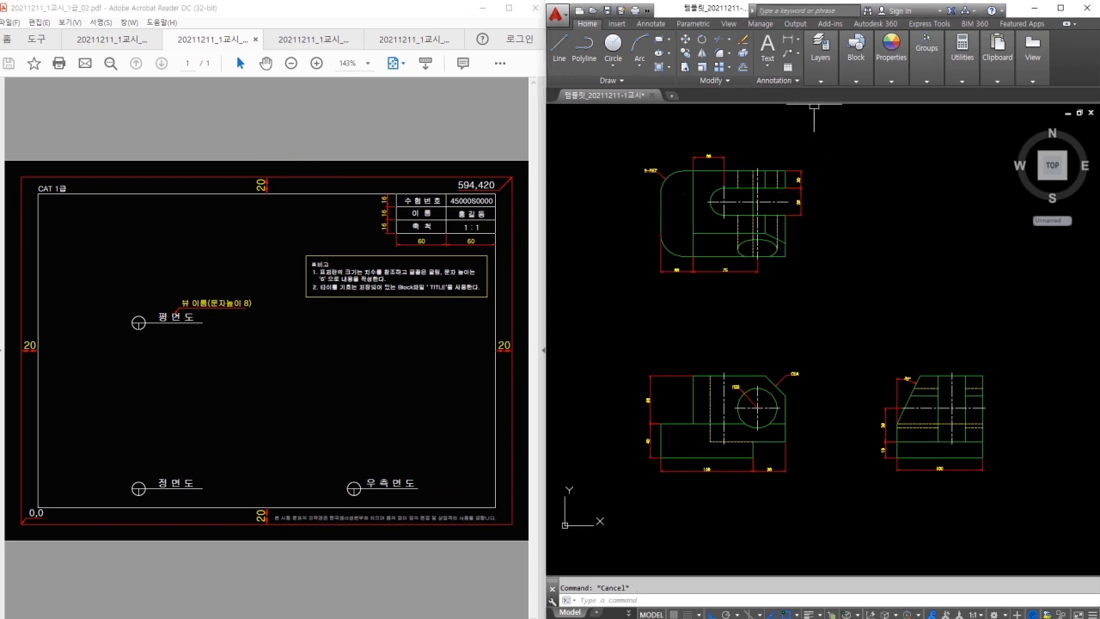
mouse_move(826, 84)
left_click(892, 93)
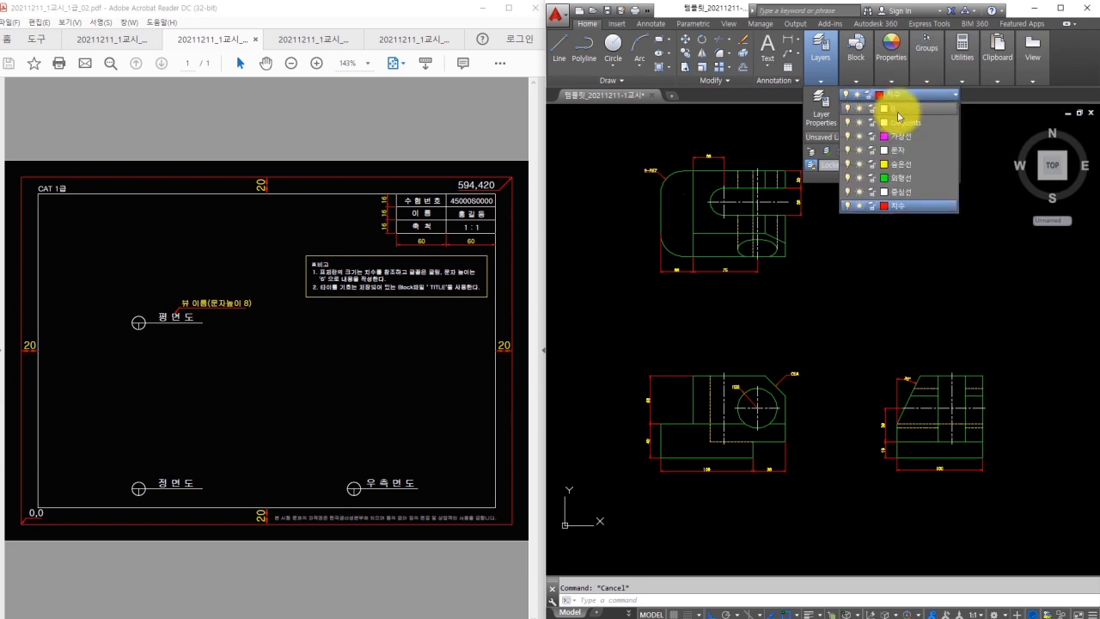
left_click(895, 109)
left_click(837, 292)
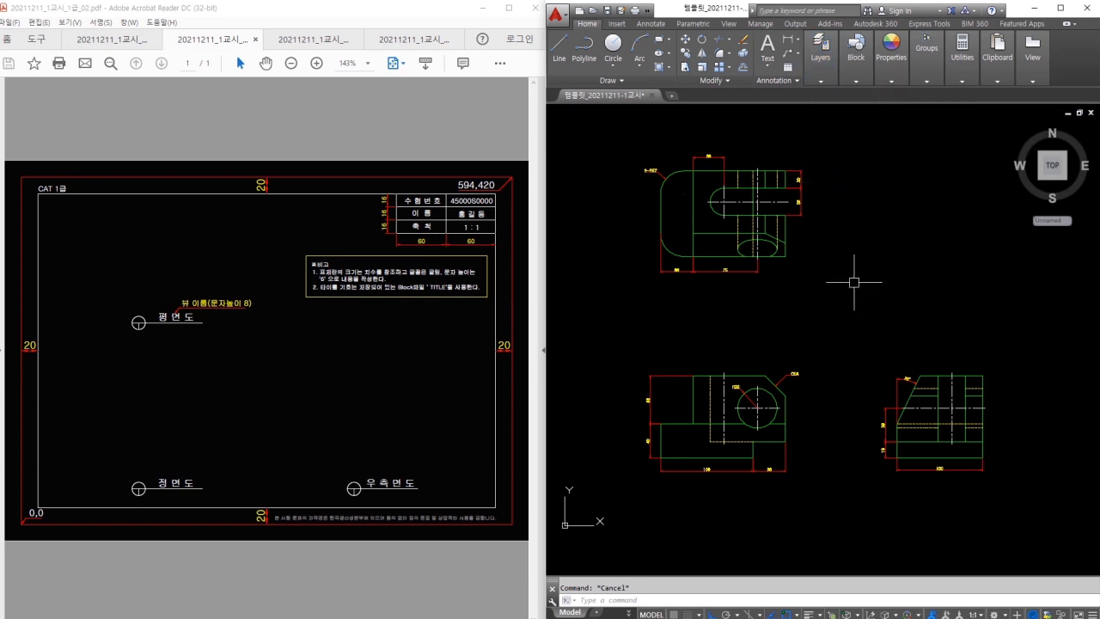
Draw a 594 by 420 sheet border rectangle from the origin 0,0.
type("rec")
key("Return")
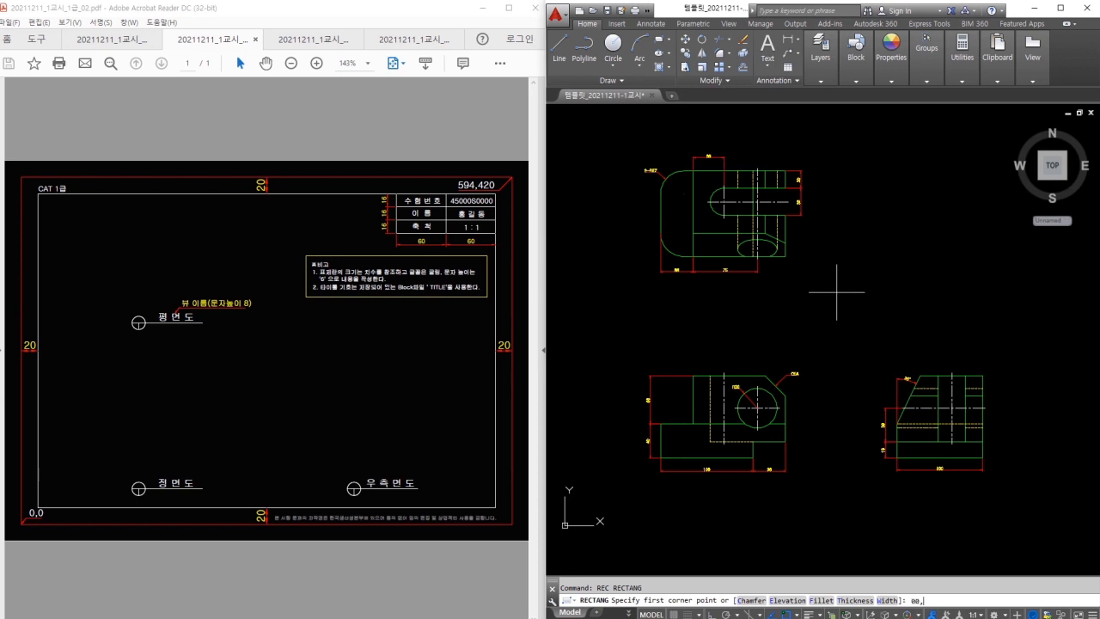
type("0,0")
key("Return")
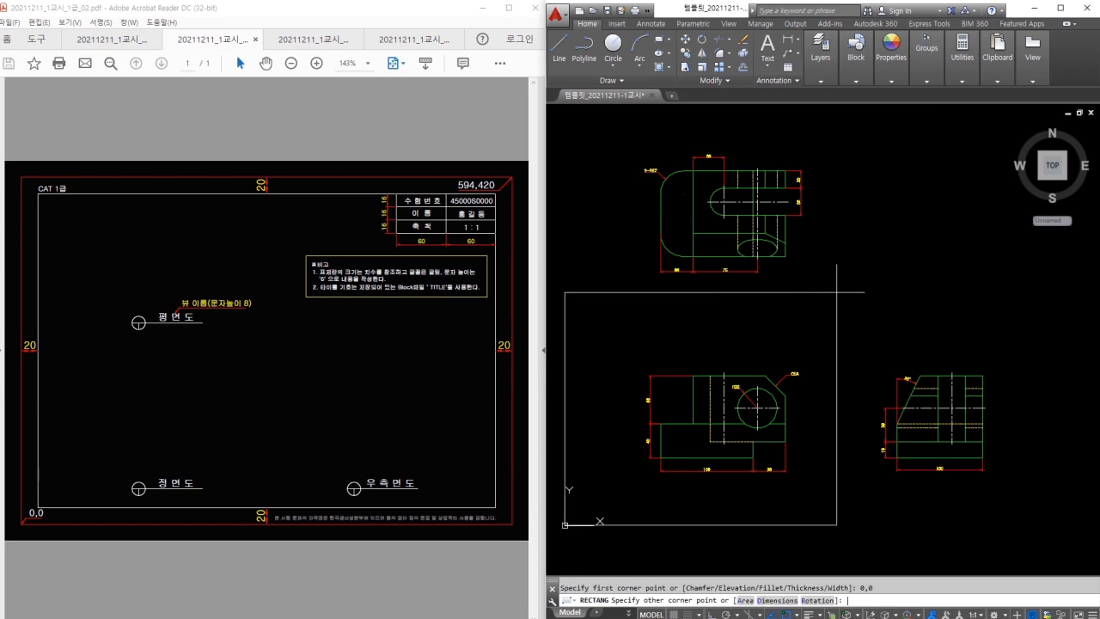
type("594,420")
key("Return")
key("Escape")
middle_click_drag(837, 292, 826, 303)
Offset the sheet border 20 units inward and erase the outer rectangle.
type("o")
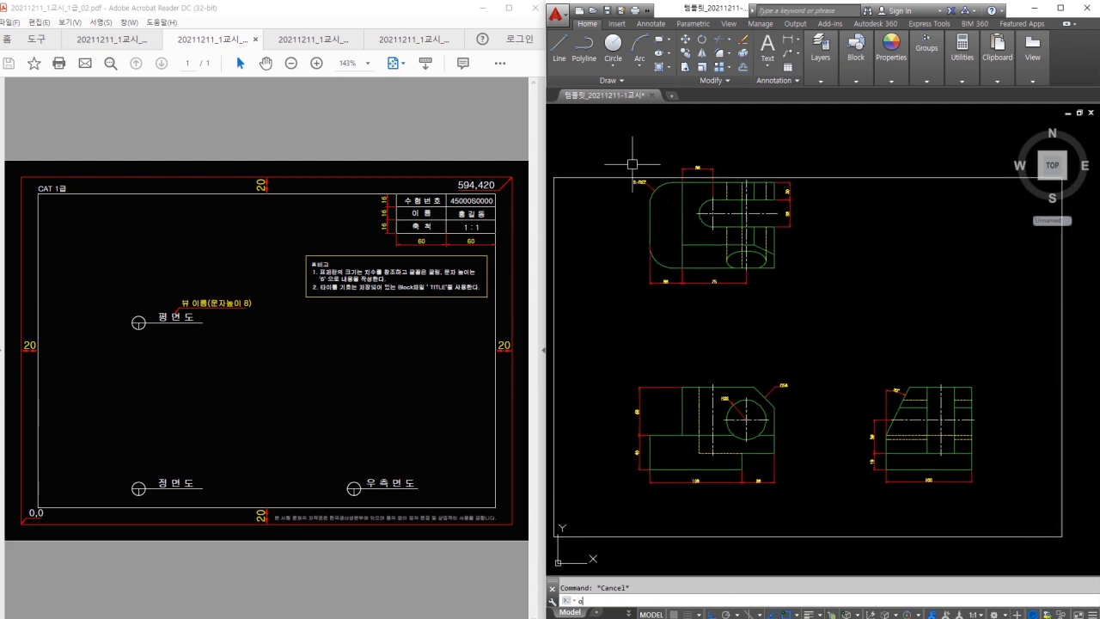
key("Return")
type("20")
key("Return")
left_click(615, 180)
left_click(601, 223)
key("Escape")
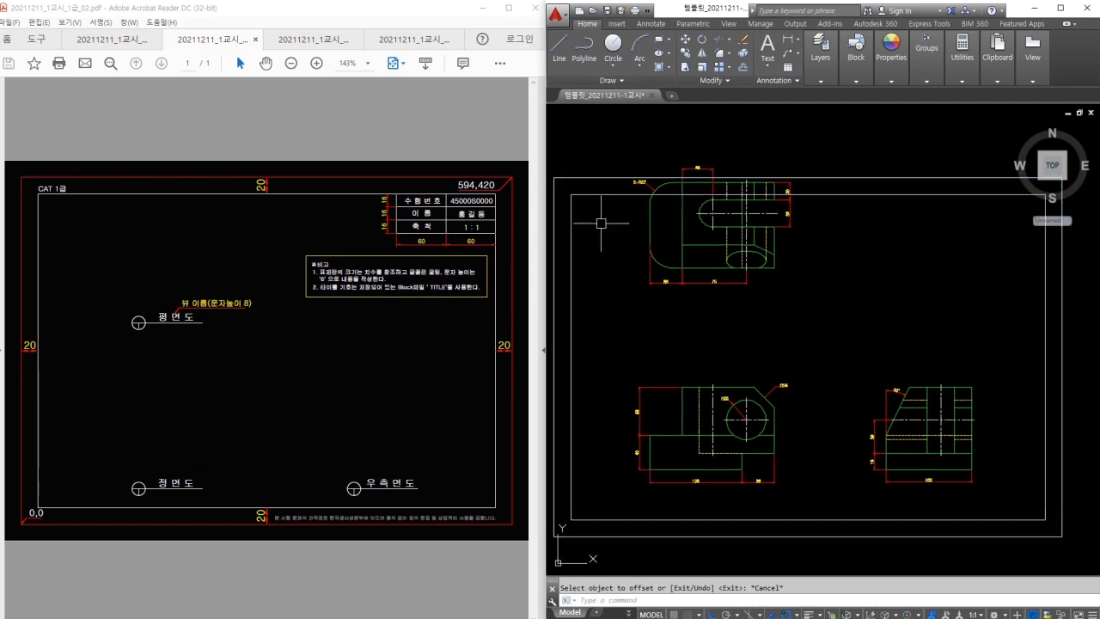
type("e")
key("Return")
left_click(843, 177)
key("Return")
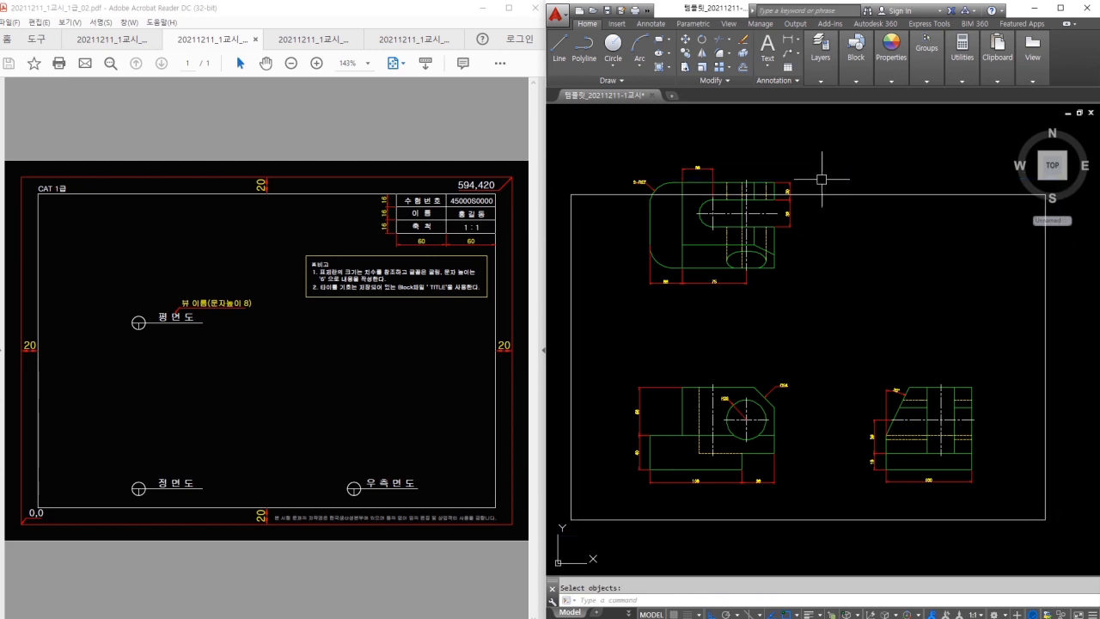
Move the top view lower on the sheet inside the border.
type("m")
key("Return")
left_click(597, 146)
left_click(822, 308)
key("Return")
left_click(831, 265)
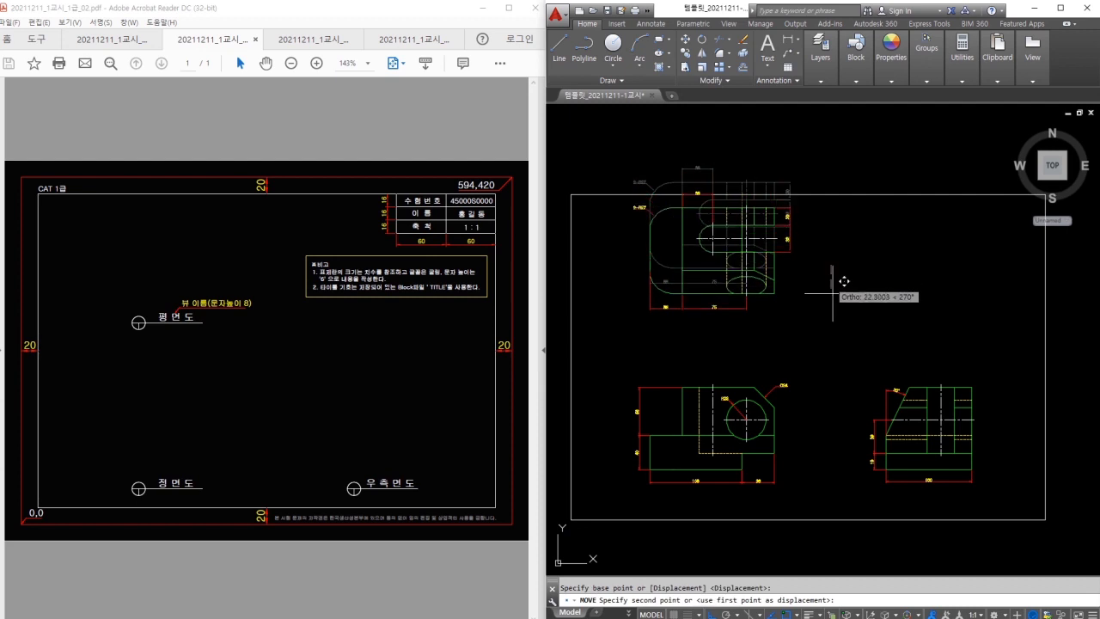
left_click(832, 309)
Move the front and side views lower inside the border.
left_click(613, 361)
left_click(1032, 526)
key("Return")
left_click(1018, 459)
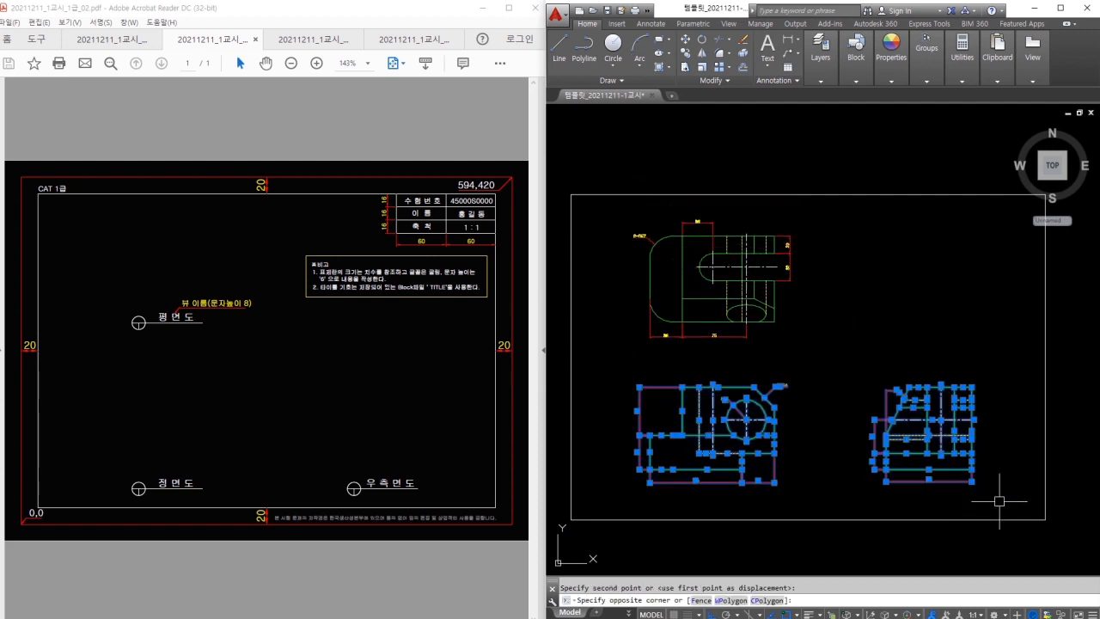
left_click(1017, 466)
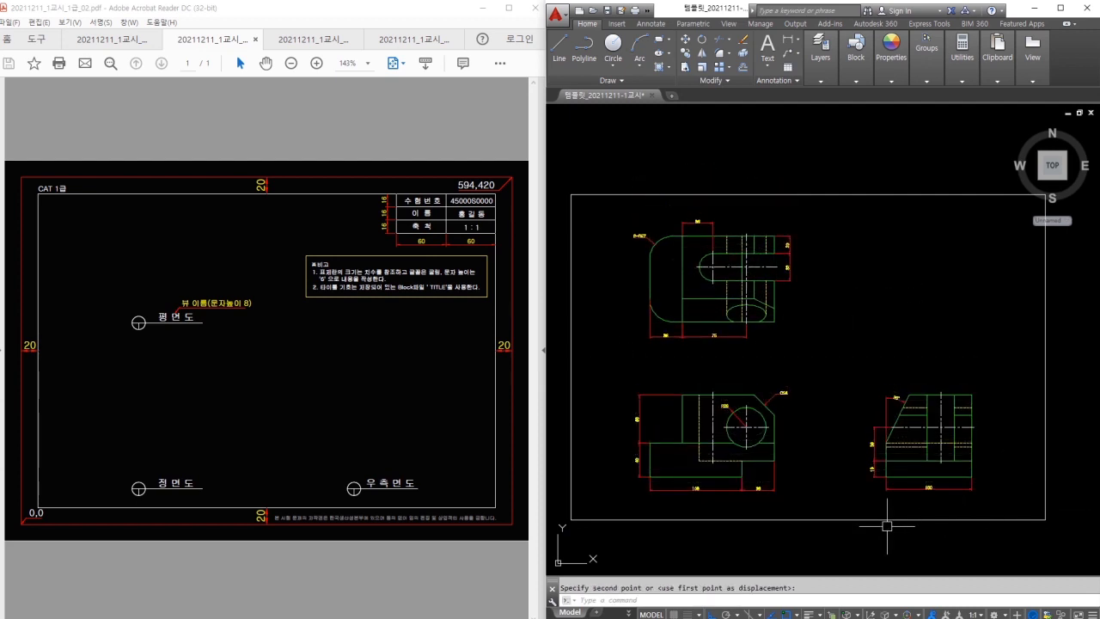
middle_click_drag(870, 360, 755, 356)
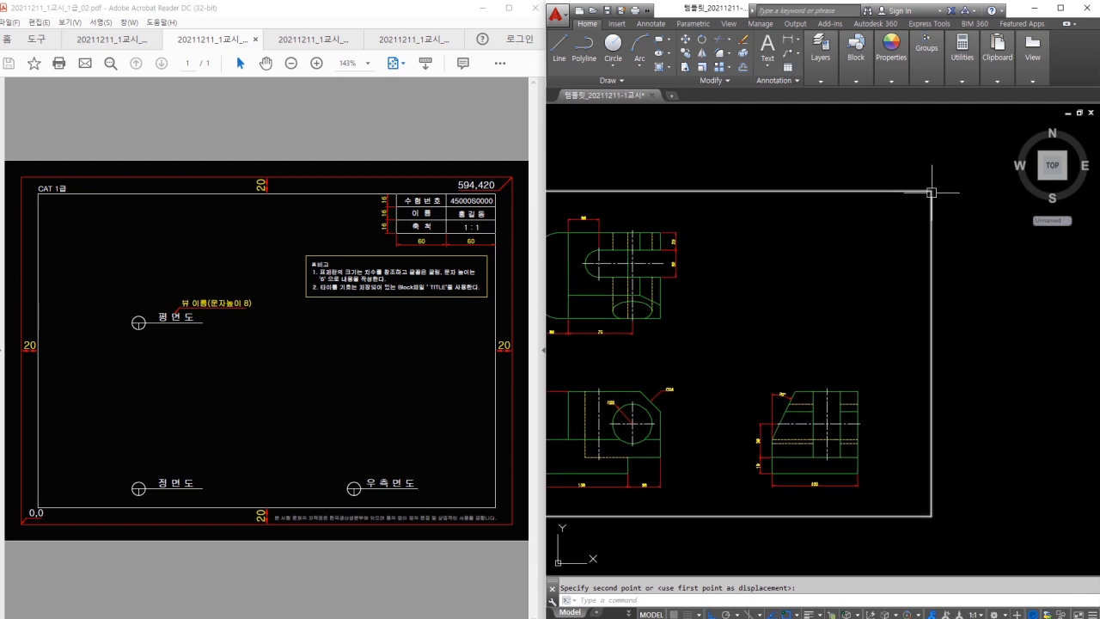
Explode the border rectangle into separate lines.
scroll(904, 186, "up", 2)
type("x")
key("space")
left_click(897, 182)
left_click(855, 221)
key("space")
Offset the top border line twice downward at 16-unit spacing.
type("o")
key("space")
type("16")
key("space")
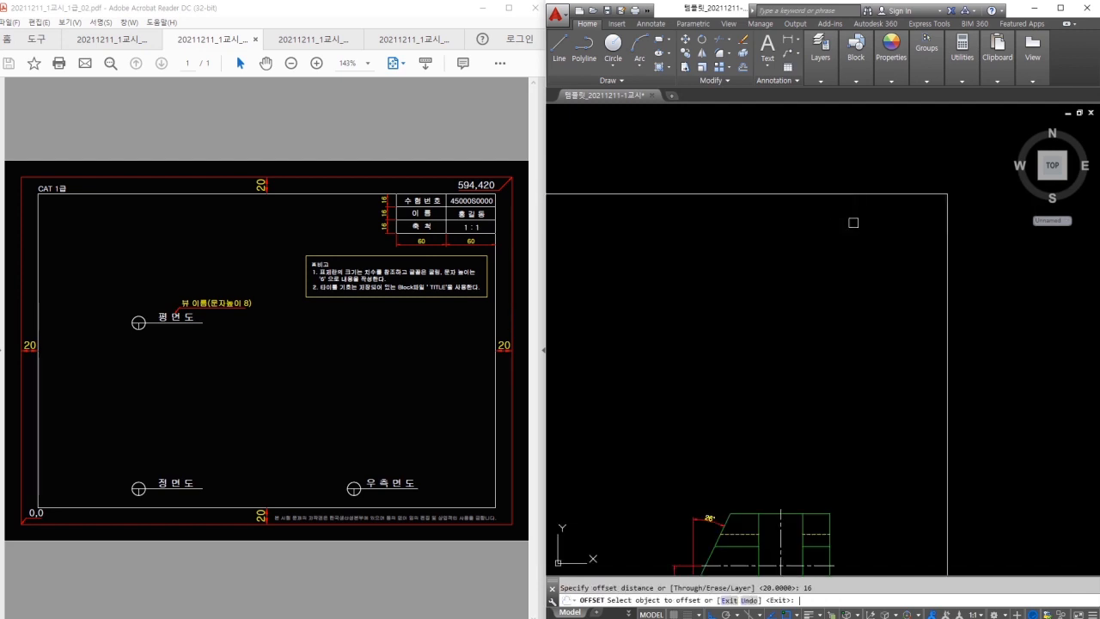
left_click(853, 197)
left_click(852, 212)
left_click(850, 218)
left_click(850, 237)
left_click(831, 240)
key("Escape")
Offset the right border line 60 units to the left.
type("o")
key("space")
type("60")
key("space")
left_click(947, 332)
left_click(902, 290)
left_click(865, 289)
key("Escape")
Trim the new vertical lines below the title-block table.
type("tr")
key("space")
left_click(805, 272)
left_click(801, 254)
key("space")
left_click(909, 304)
left_click(738, 312)
key("space")
Trim the new horizontal lines left of the title-block table.
left_click(803, 251)
left_click(773, 254)
type("tr")
left_click(761, 286)
left_click(737, 210)
key("space")
Adjust the view to centre the finished title-block table.
scroll(747, 267, "down", 2)
middle_click_drag(599, 301, 695, 280)
key("ctrl+2")
left_click_drag(603, 245, 631, 250)
left_click_drag(624, 256, 640, 257)
left_click_drag(889, 407, 893, 446)
mouse_move(912, 417)
left_mouse_down()
mouse_move(908, 438)
mouse_move(858, 437)
left_mouse_up()
key("Escape")
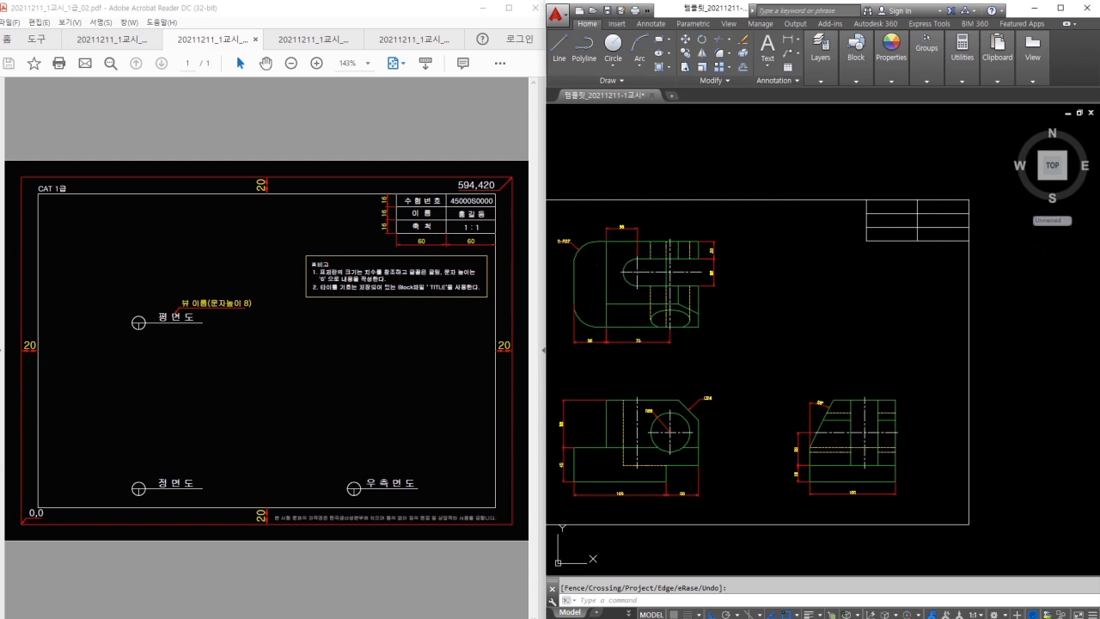
scroll(962, 196, "up", 6)
middle_click_drag(953, 197, 971, 209)
Create placeholder MTEXT in the top-left cell with height 8 and Middle Center justification.
type("mt")
key("Return")
left_click(622, 210)
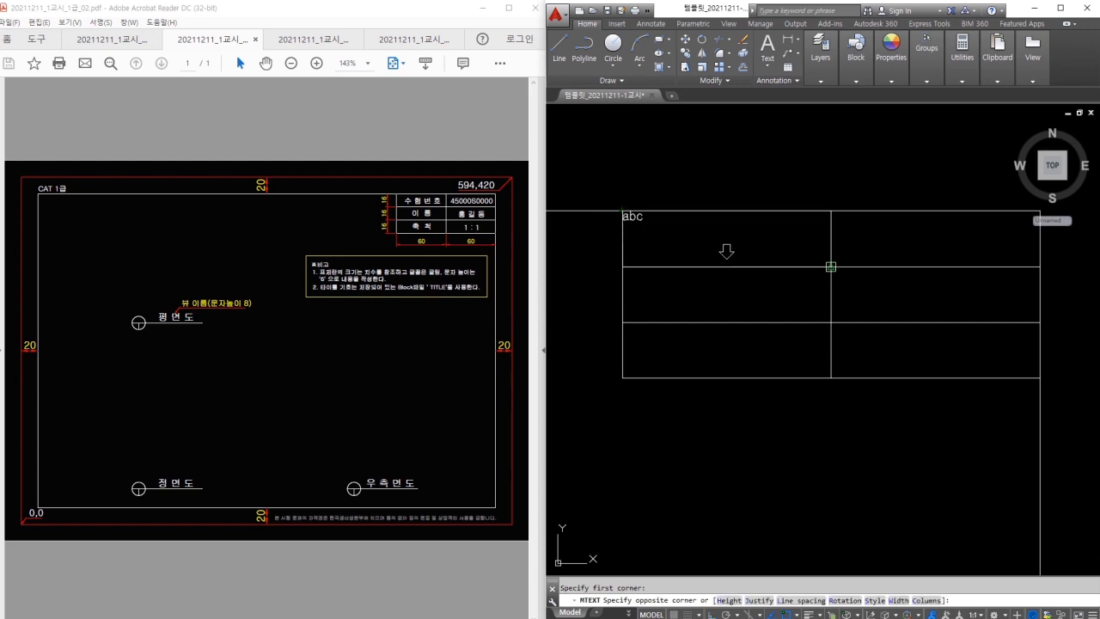
left_click(828, 265)
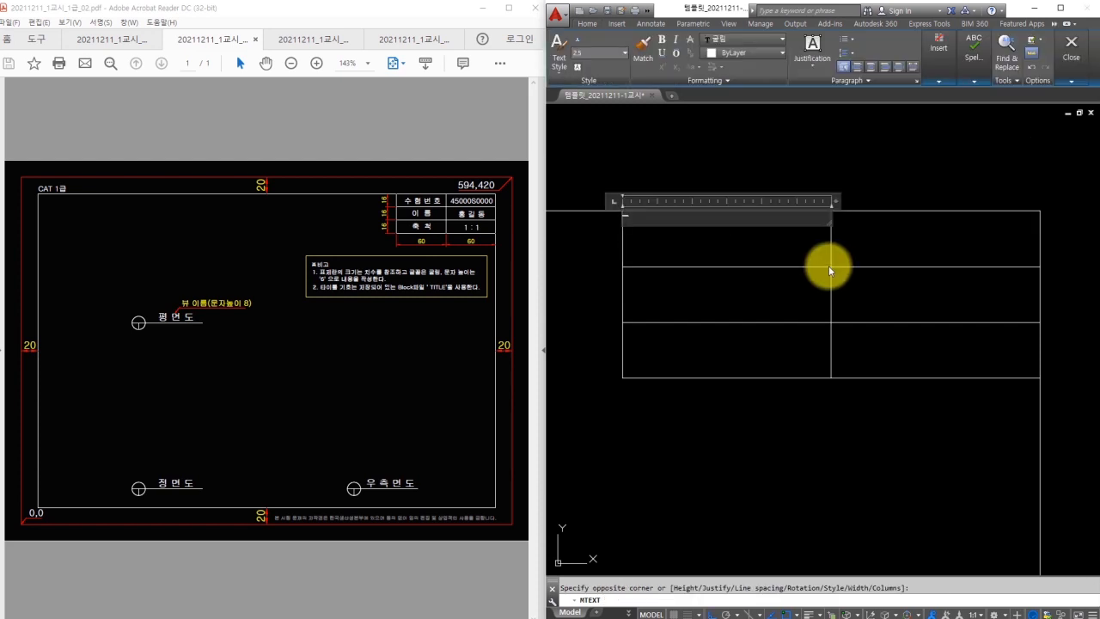
left_click(592, 54)
type("8")
key("Return")
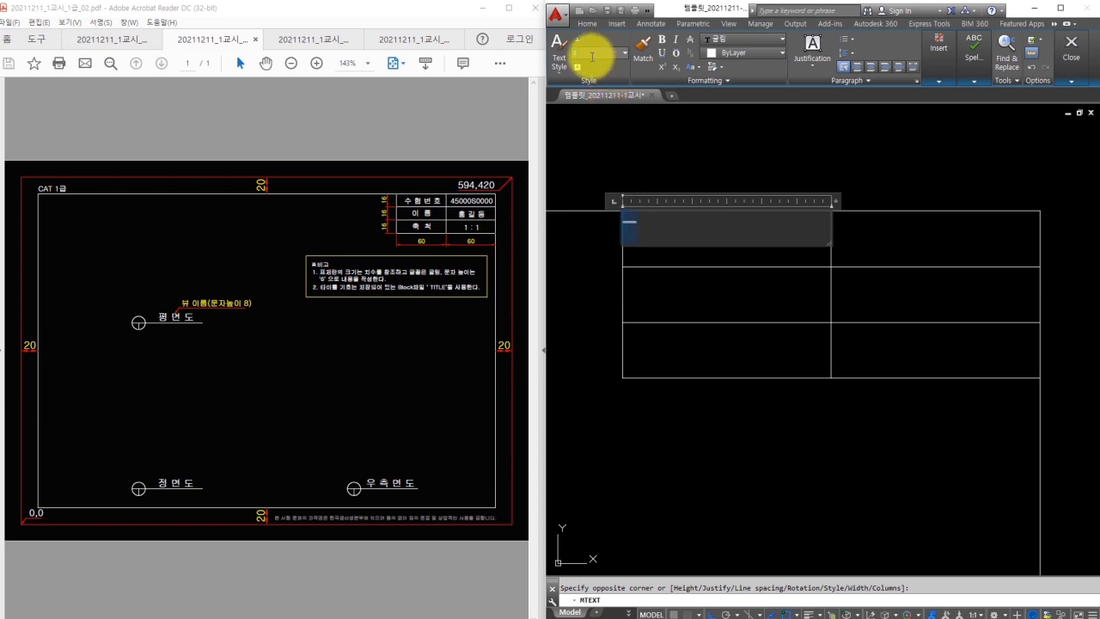
left_click(812, 50)
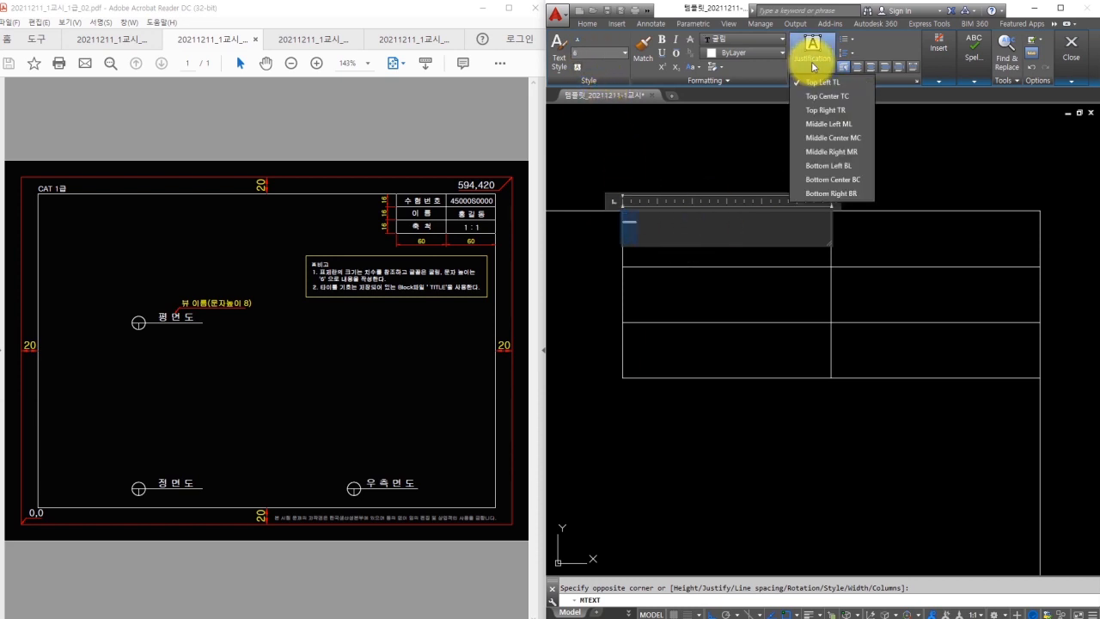
left_click(821, 138)
key("Escape")
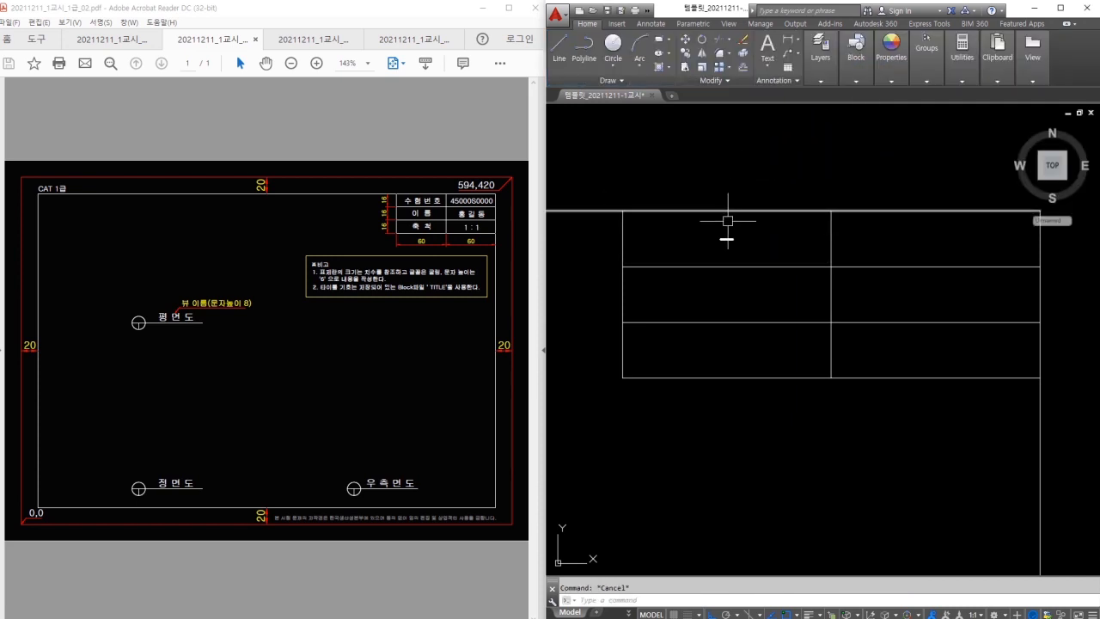
Copy the placeholder text into the top-right cell.
left_click(755, 229)
left_click(704, 256)
left_click(823, 79)
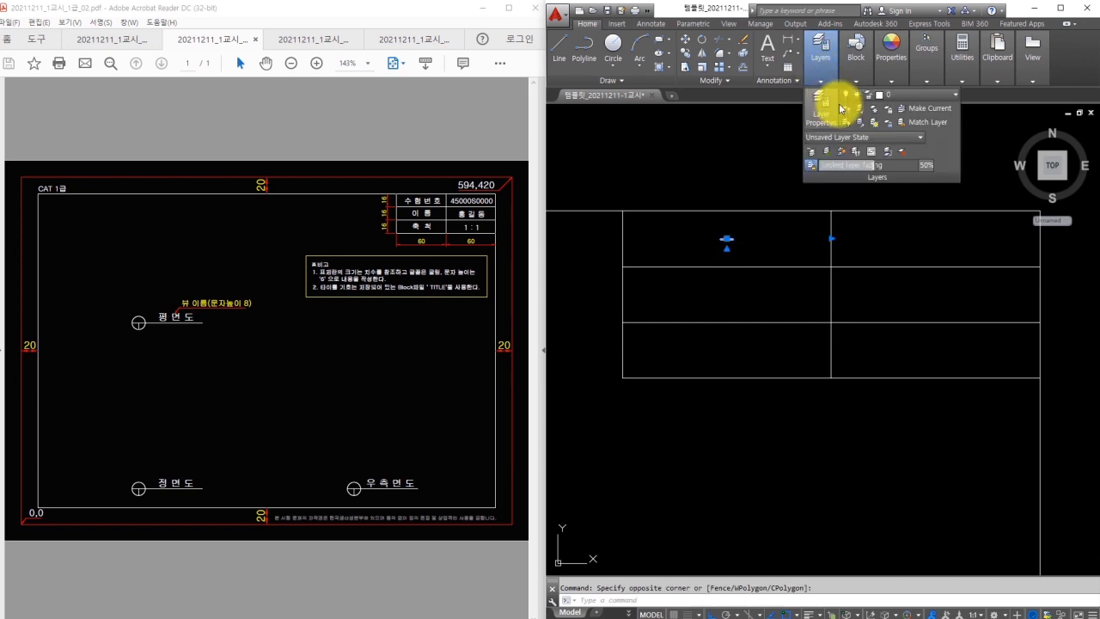
left_click(885, 95)
key("Escape")
type("co")
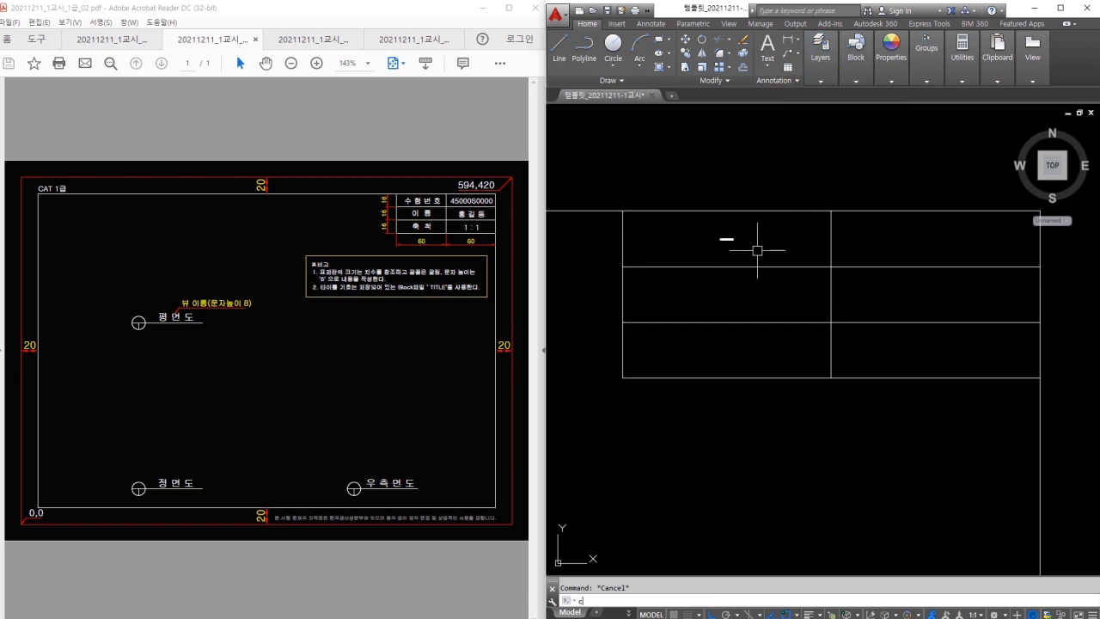
key("Return")
left_click(767, 234)
left_click(708, 253)
key("Return")
left_click(827, 265)
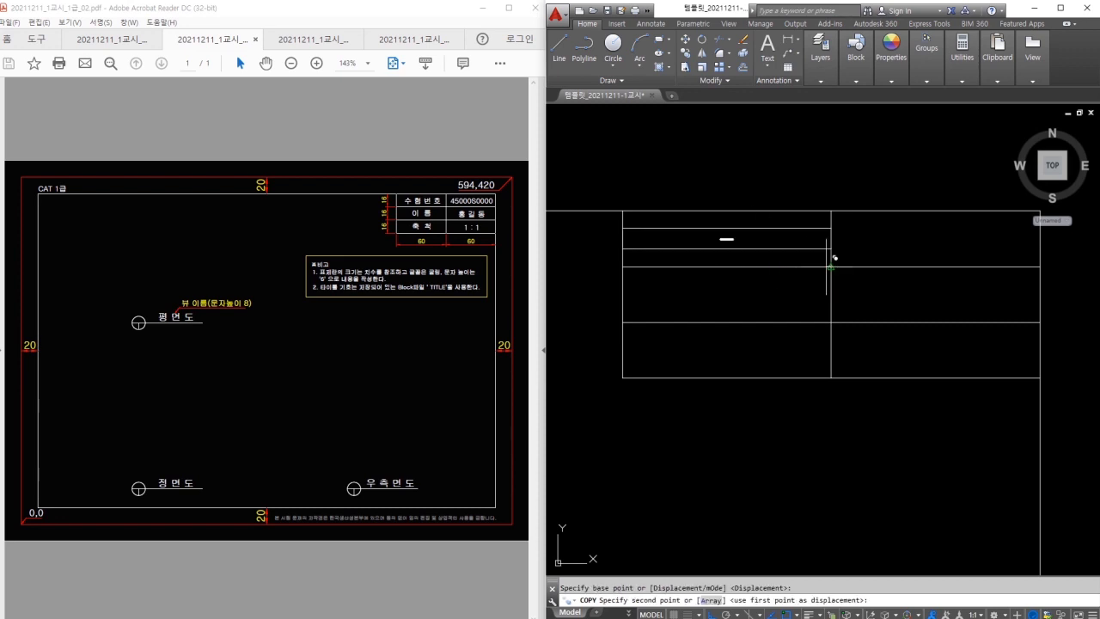
left_click(1019, 267)
key("Return")
Copy both top-row placeholders into the middle and bottom rows.
left_click(924, 235)
key("Return")
left_click(838, 265)
left_click(838, 322)
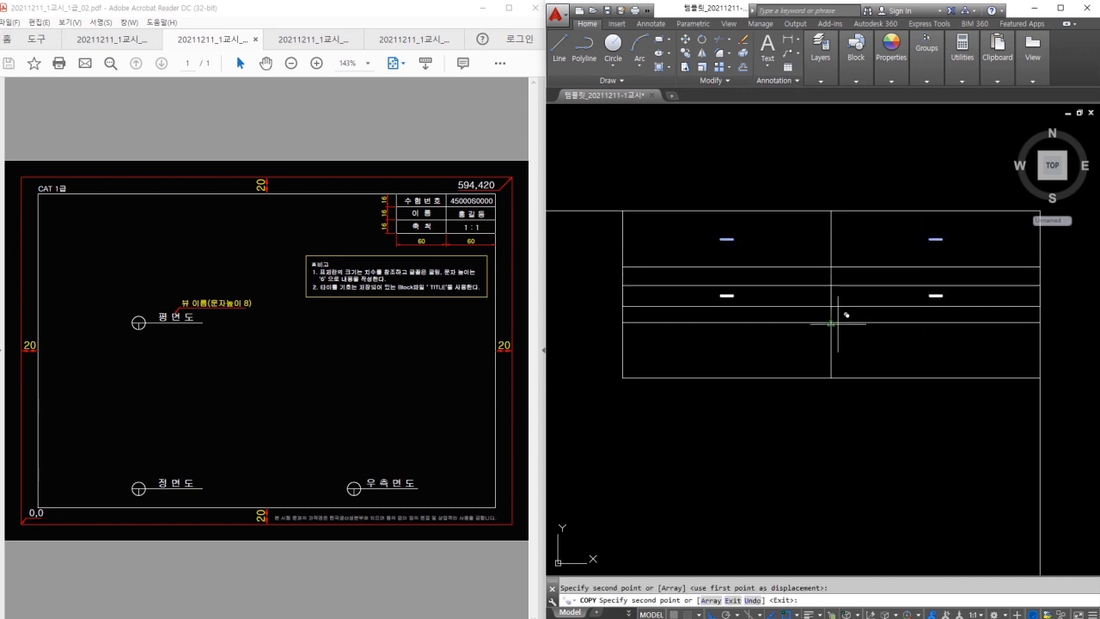
left_click(838, 377)
key("Escape")
Fill the top row with the label 수험번호 and the candidate's exam number.
middle_click_drag(781, 227, 755, 239)
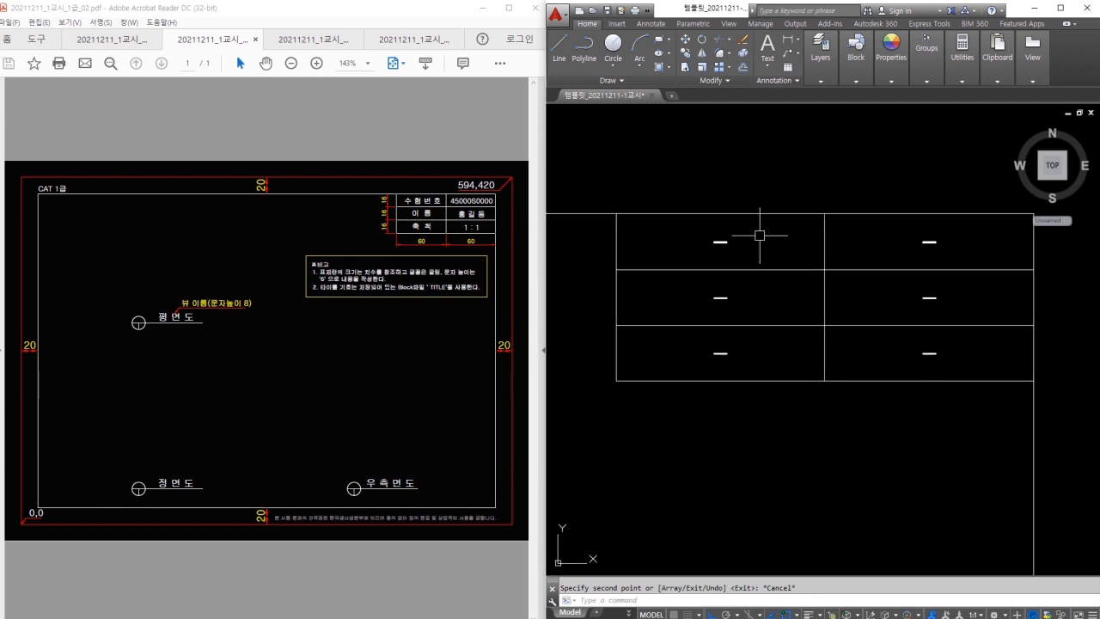
double_click(720, 242)
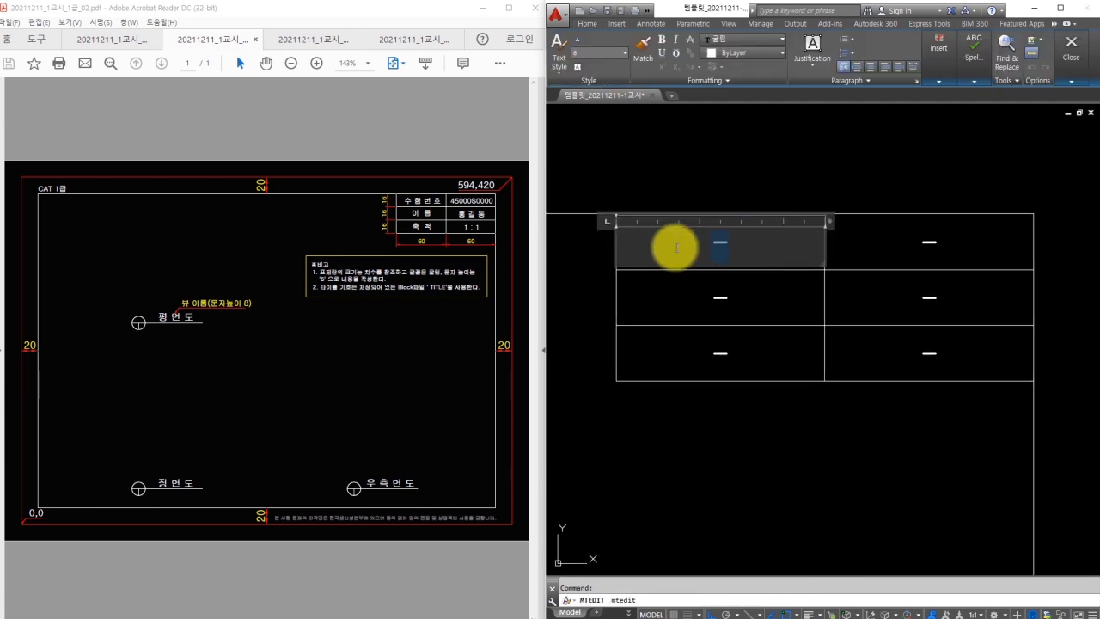
type("수")
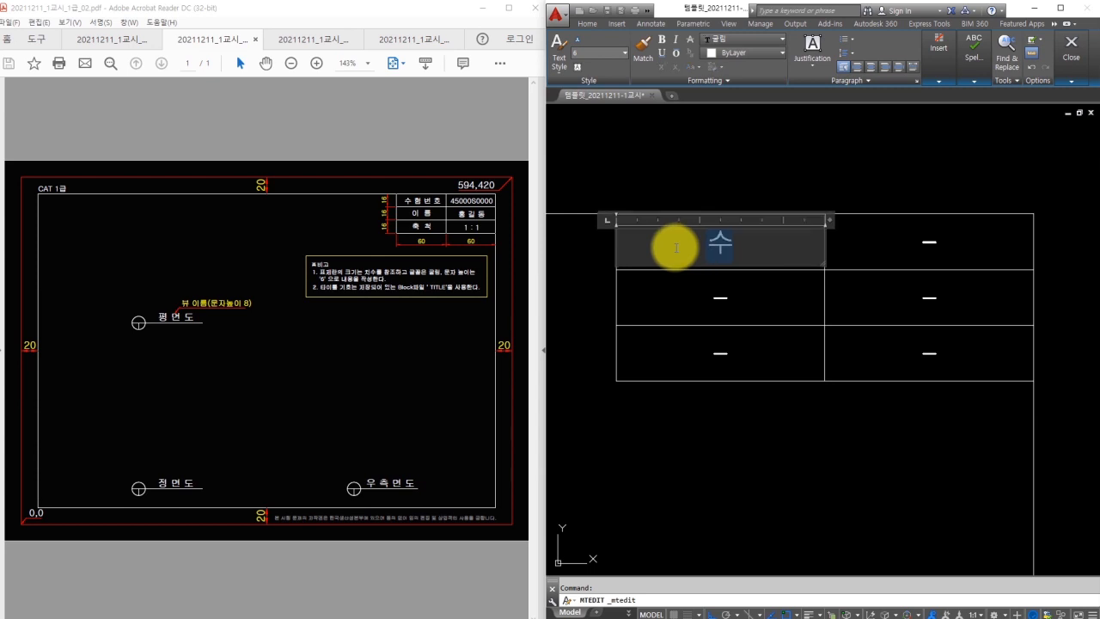
type(" 험 번 호")
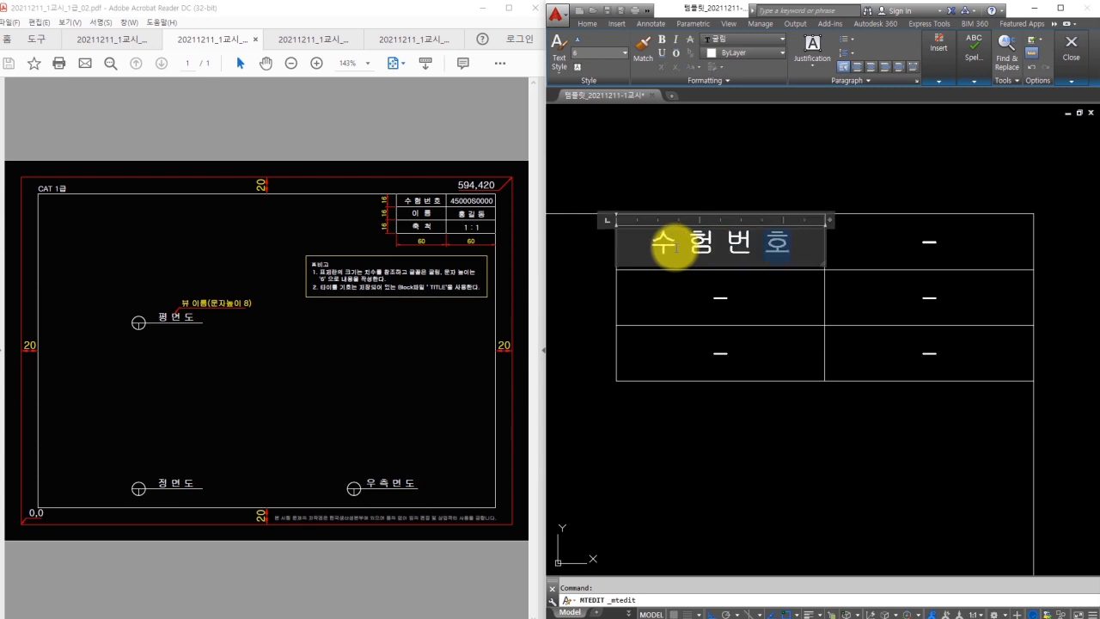
left_click(922, 241)
double_click(952, 246)
type("123456789")
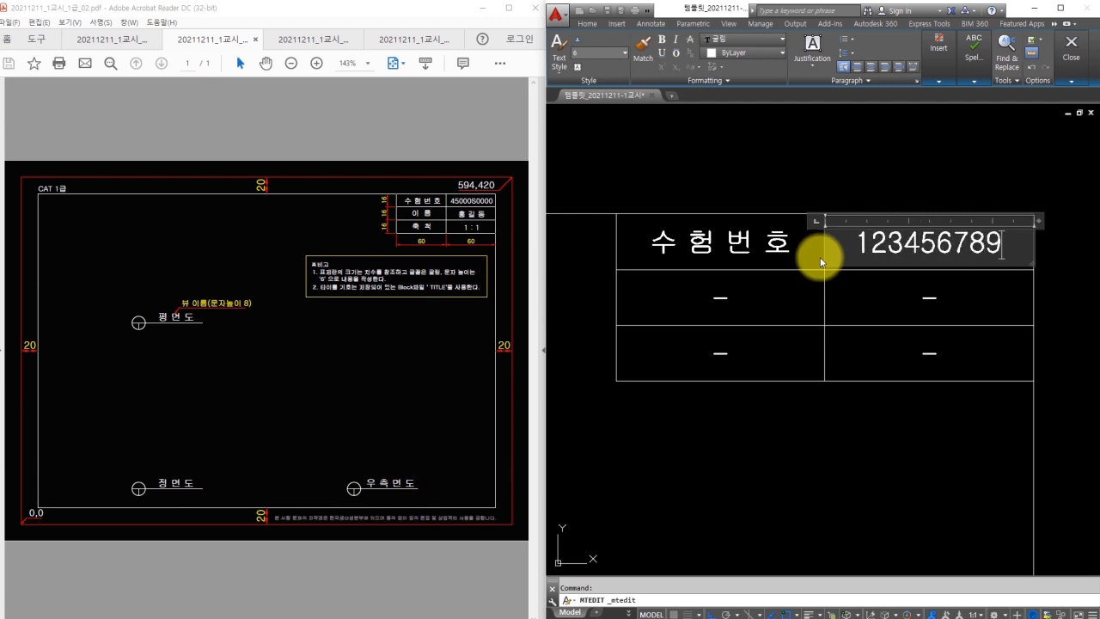
left_click(773, 277)
Fill the middle row with the label 이름 and the candidate's name.
double_click(724, 299)
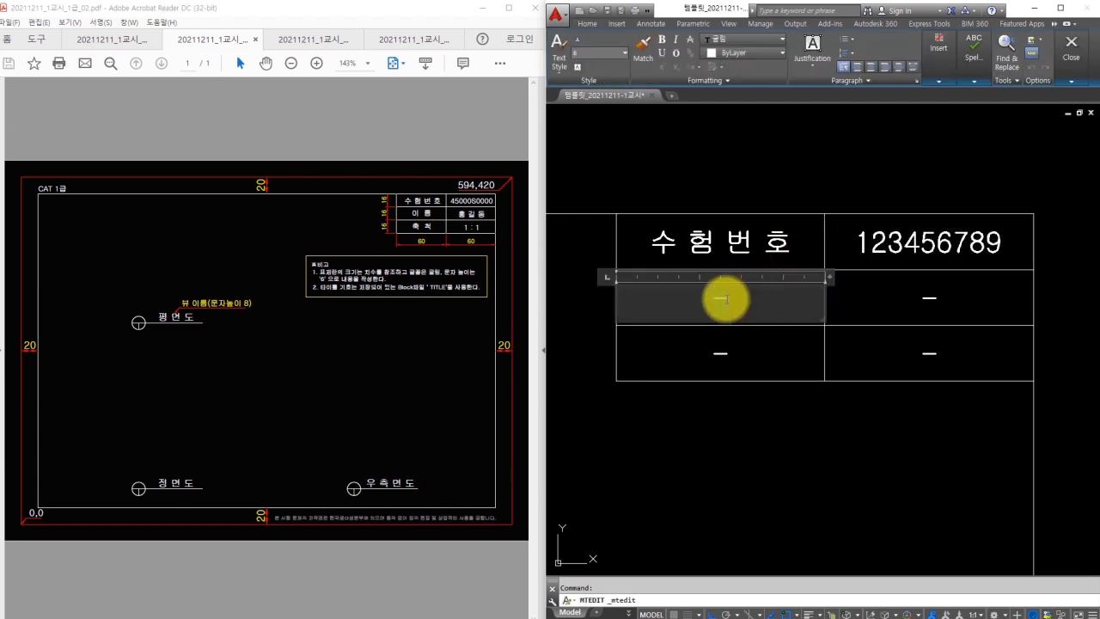
type("이 름")
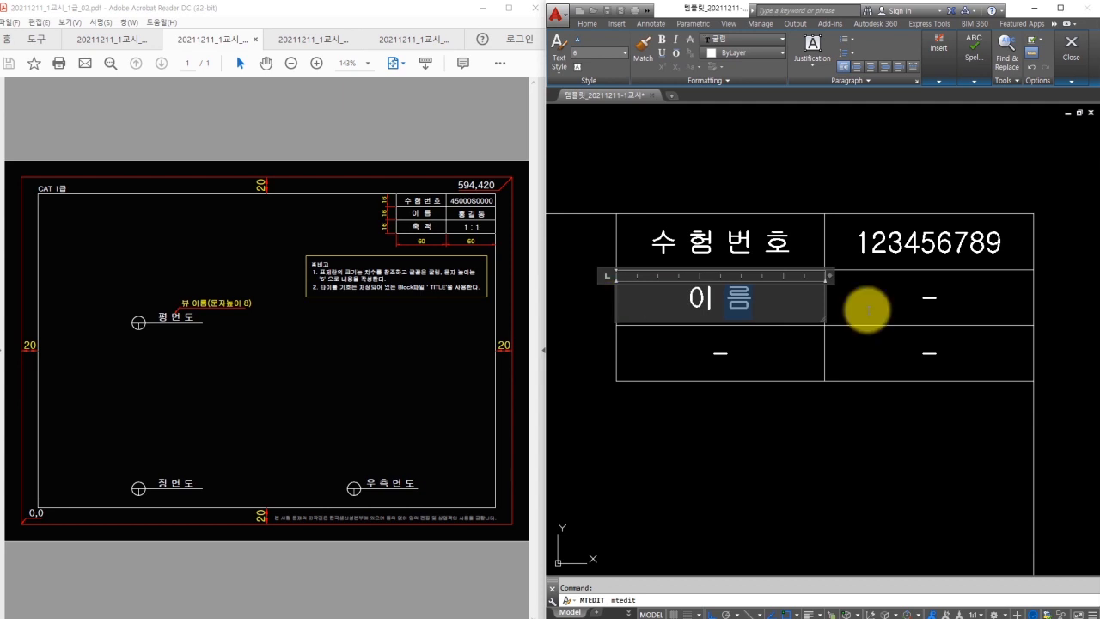
left_click(926, 303)
double_click(871, 305)
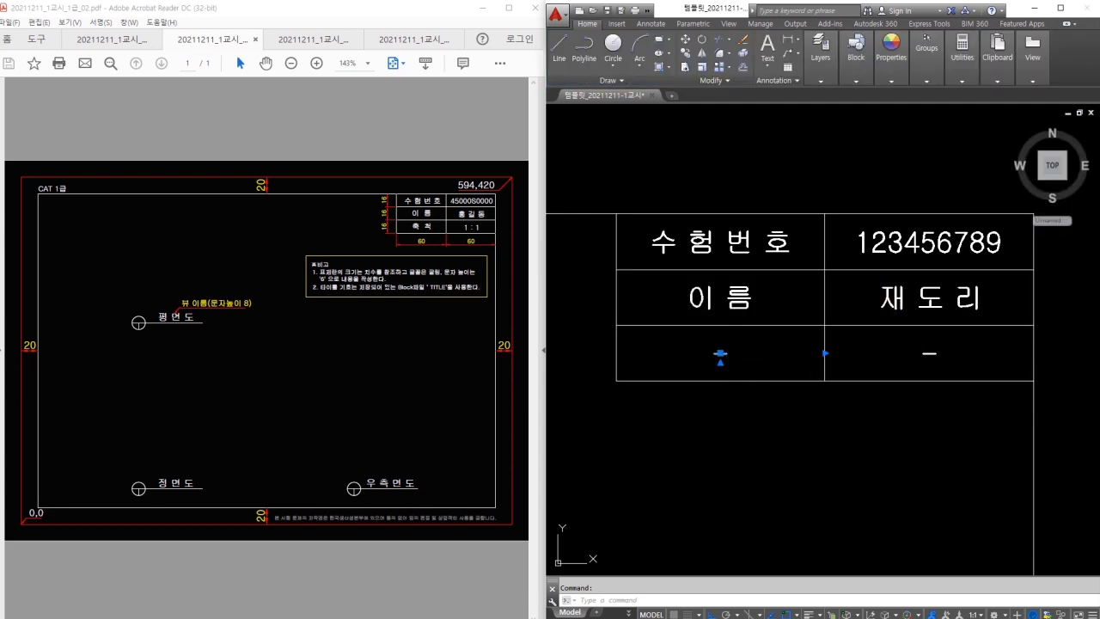
Fill the bottom row with the label 축척 and the scale 1 : 1.
double_click(645, 359)
type("축 ")
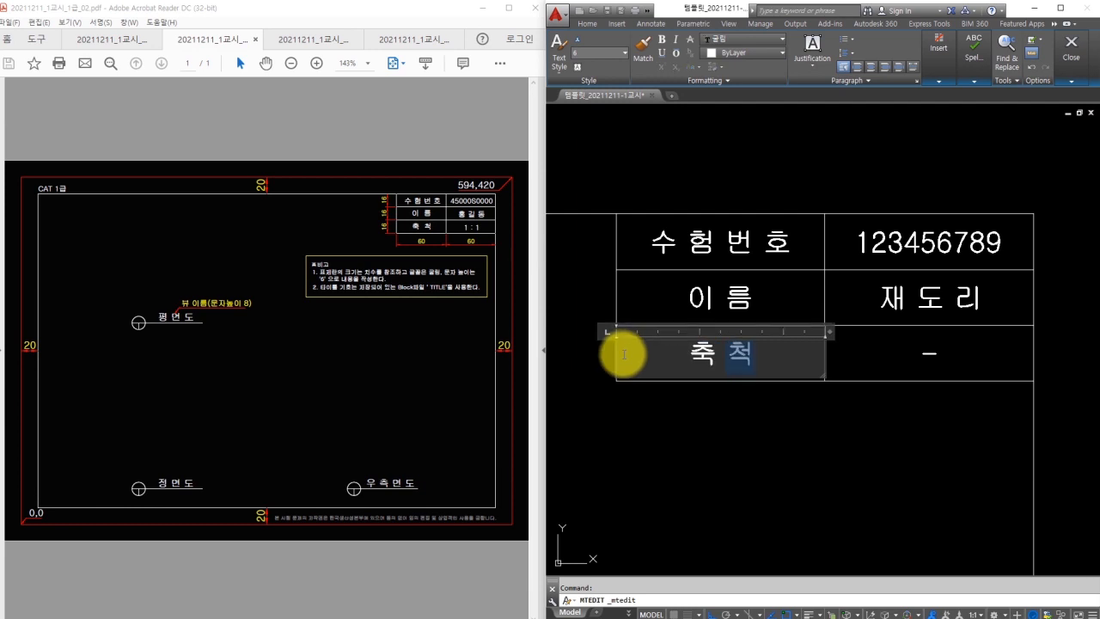
type("척")
left_click(885, 454)
double_click(929, 354)
type("1 : 1")
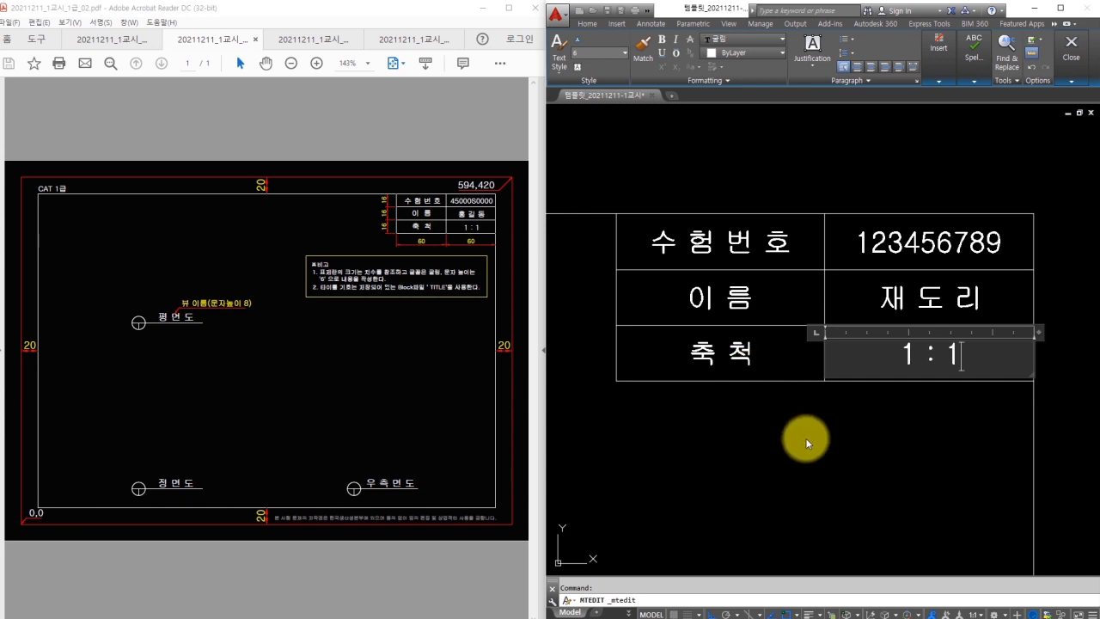
left_click(811, 437)
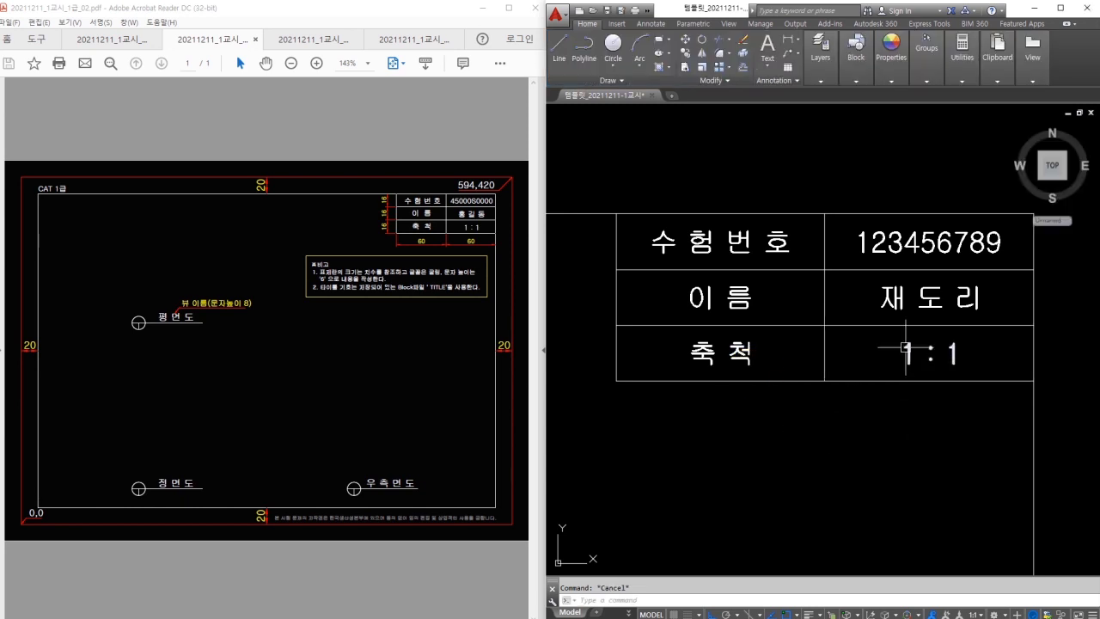
mouse_move(919, 358)
left_mouse_down()
mouse_move(908, 363)
mouse_move(916, 359)
left_mouse_up()
left_click_drag(899, 293, 906, 308)
left_click_drag(882, 245, 883, 254)
left_click_drag(752, 245, 751, 249)
mouse_move(735, 283)
left_mouse_down()
mouse_move(723, 290)
mouse_move(737, 287)
left_mouse_up()
mouse_move(741, 341)
left_mouse_down()
mouse_move(735, 327)
mouse_move(741, 341)
left_mouse_up()
left_click_drag(801, 326, 865, 327)
left_click_drag(828, 312, 828, 337)
left_click_drag(792, 271, 847, 269)
left_click_drag(825, 252, 825, 282)
left_click_drag(615, 318, 617, 378)
left_click_drag(621, 384, 703, 383)
key("Escape")
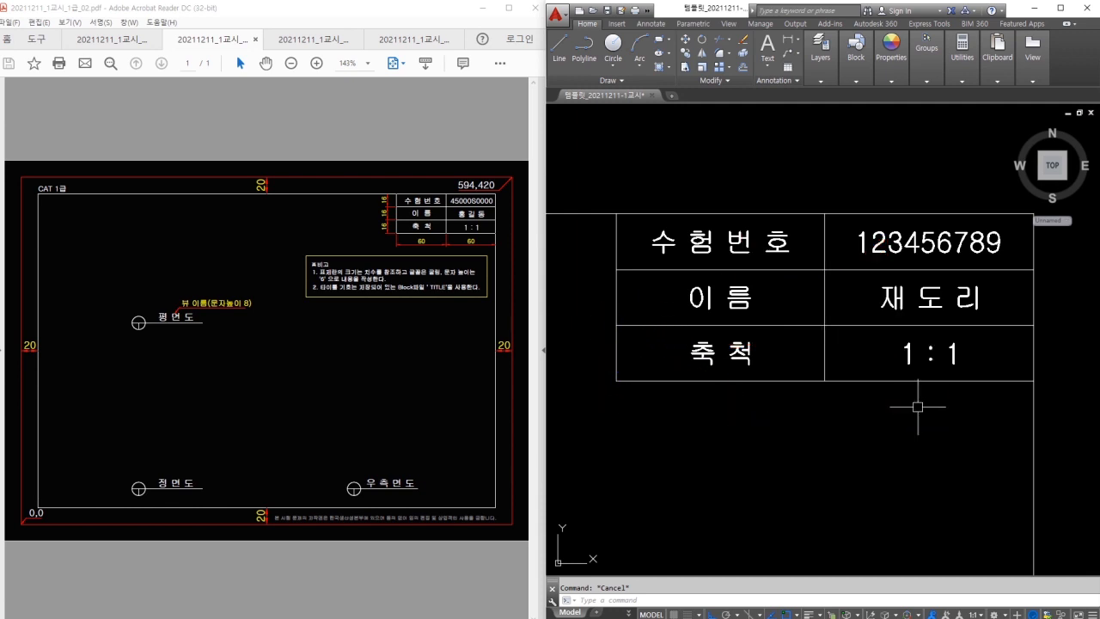
scroll(905, 464, "down", 2)
scroll(905, 464, "down", 2)
middle_click_drag(850, 426, 983, 249)
middle_click_drag(778, 398, 948, 265)
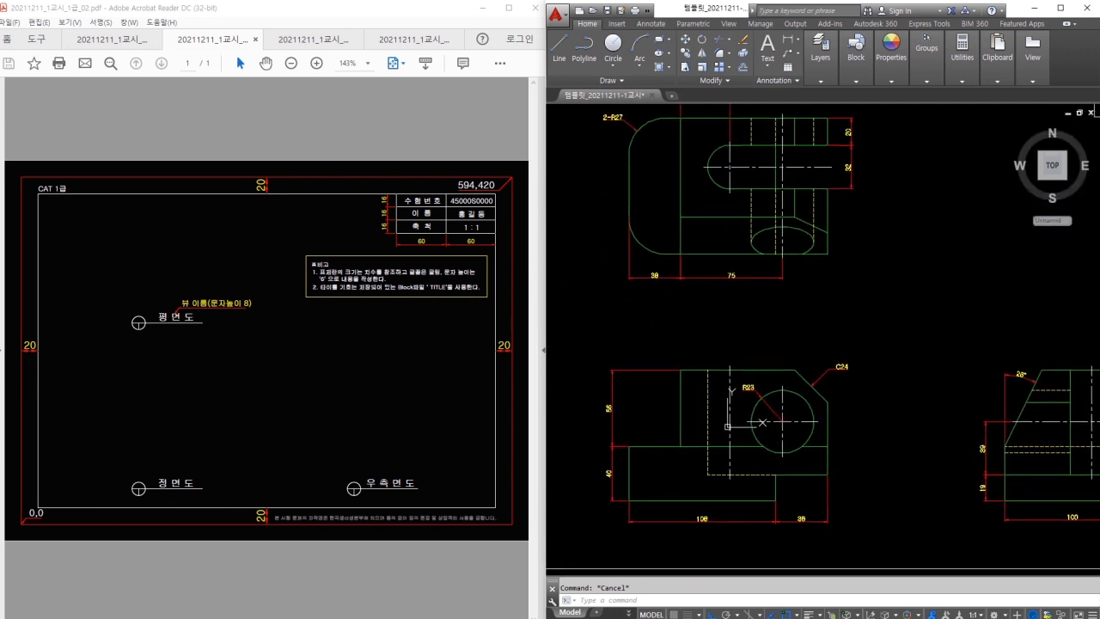
middle_click_drag(737, 339, 771, 319)
mouse_move(727, 293)
left_mouse_down()
mouse_move(716, 322)
mouse_move(804, 311)
mouse_move(717, 314)
left_mouse_up()
mouse_move(900, 283)
left_mouse_down()
mouse_move(922, 283)
mouse_move(911, 318)
mouse_move(965, 297)
mouse_move(968, 312)
mouse_move(997, 308)
left_mouse_up()
key("Escape")
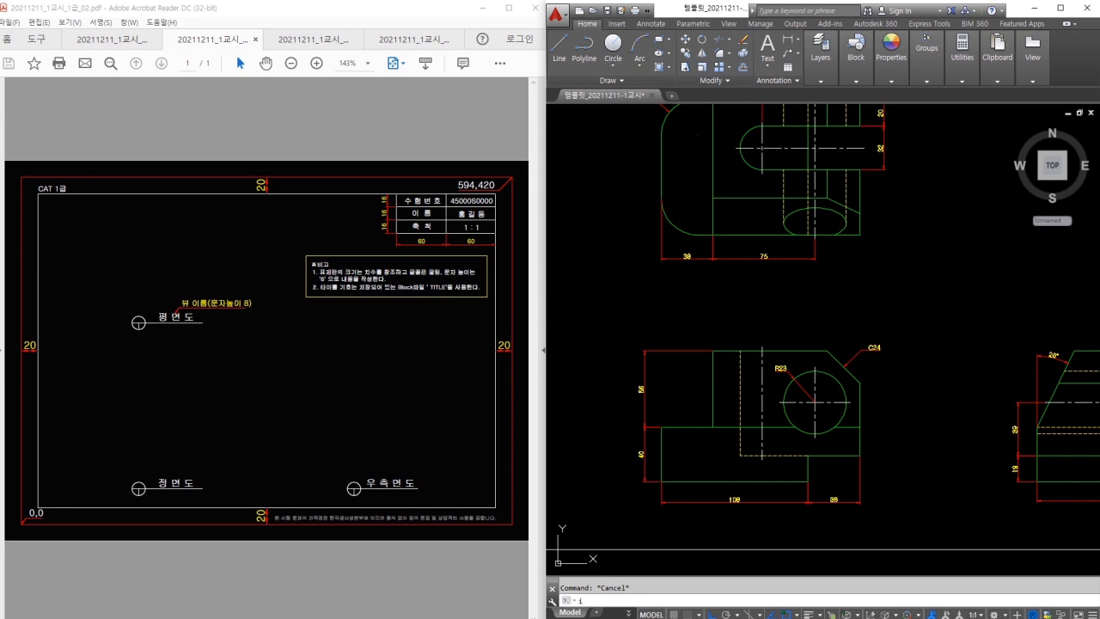
type("i")
key("Return")
left_click(823, 246)
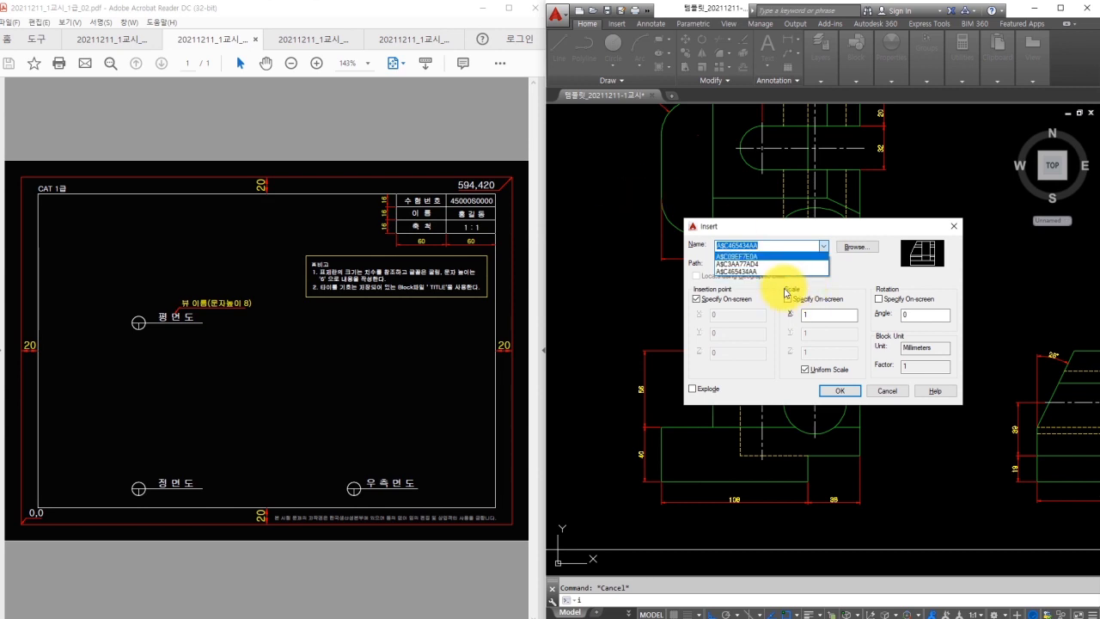
key("Escape")
key("Escape")
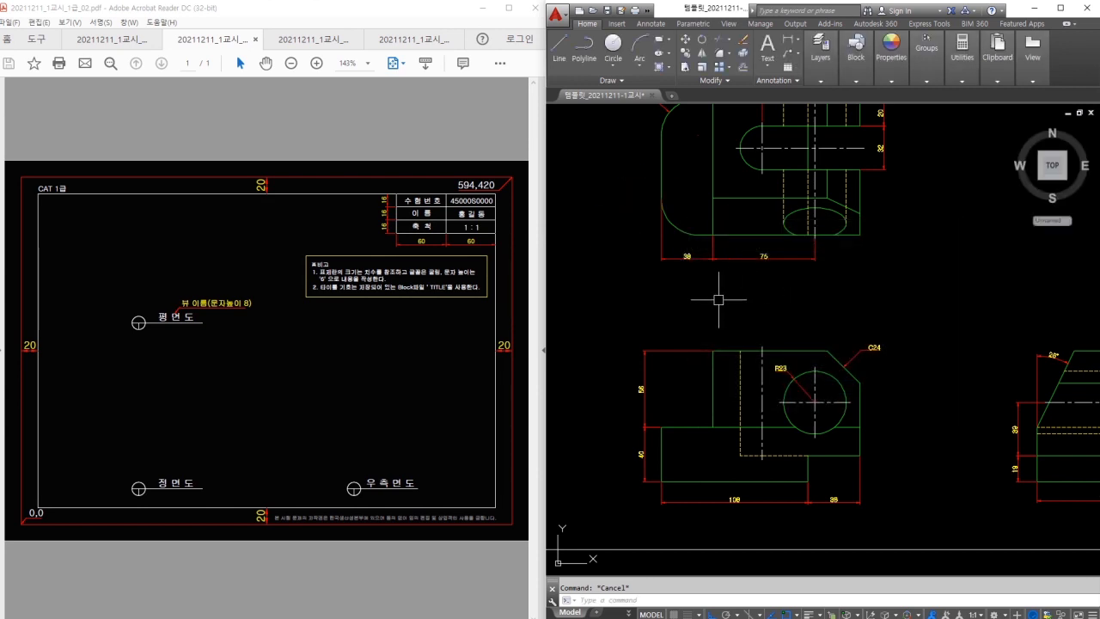
Draw a radius-12 circle above the front view.
type("c")
key("Return")
left_click(727, 295)
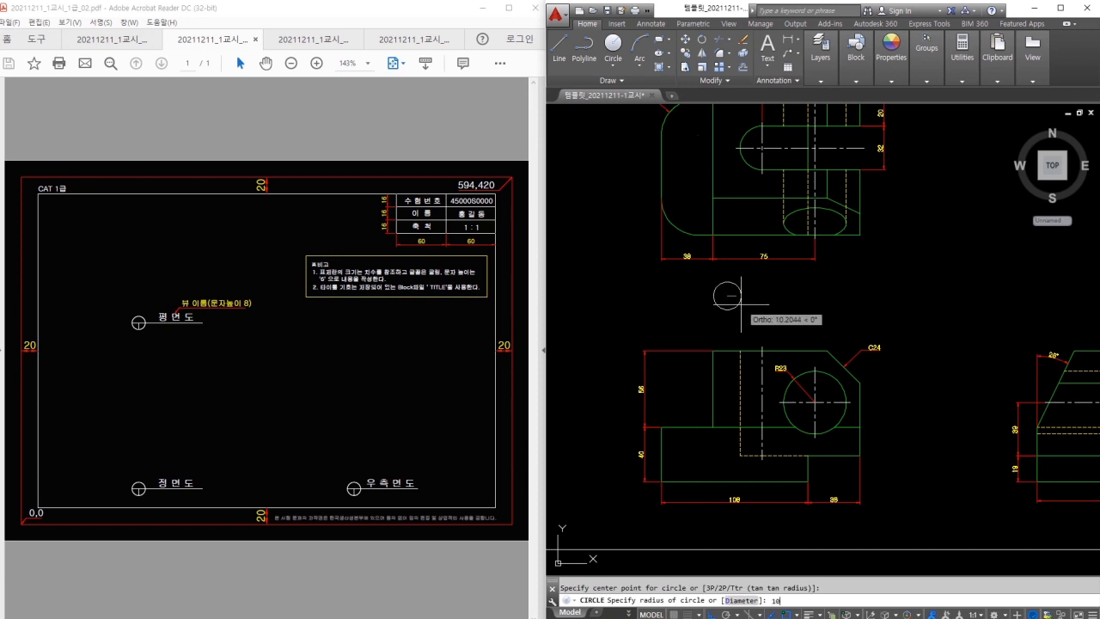
type("12")
key("Return")
key("Escape")
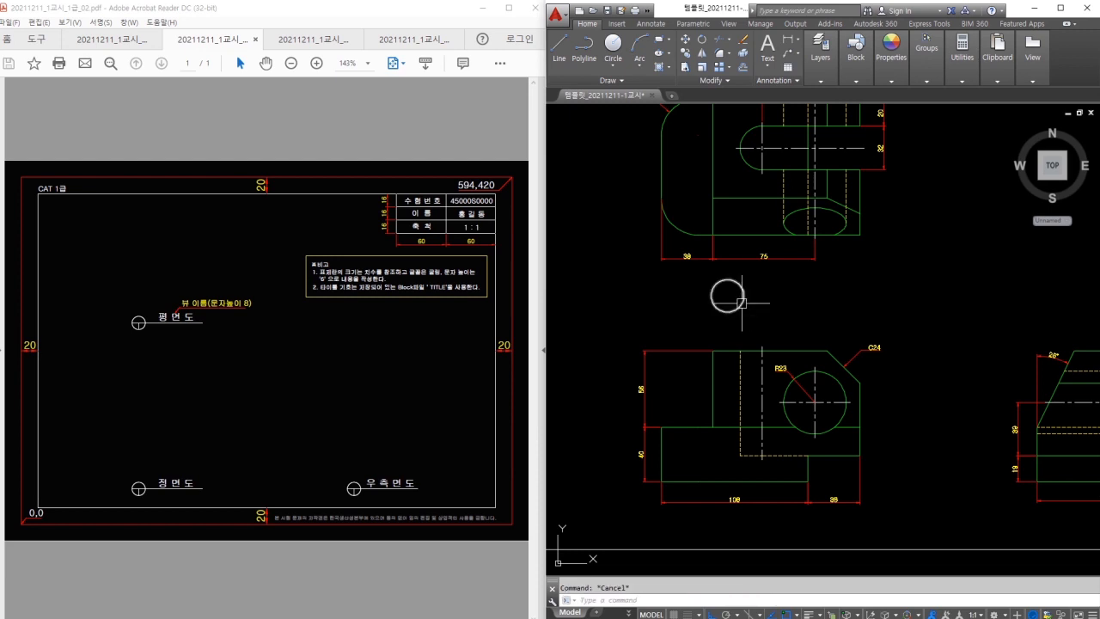
Draw an 80-unit baseline from the circle's left quadrant and a vertical tick to its bottom.
scroll(734, 304, "up", 2)
type("l")
left_click(698, 291)
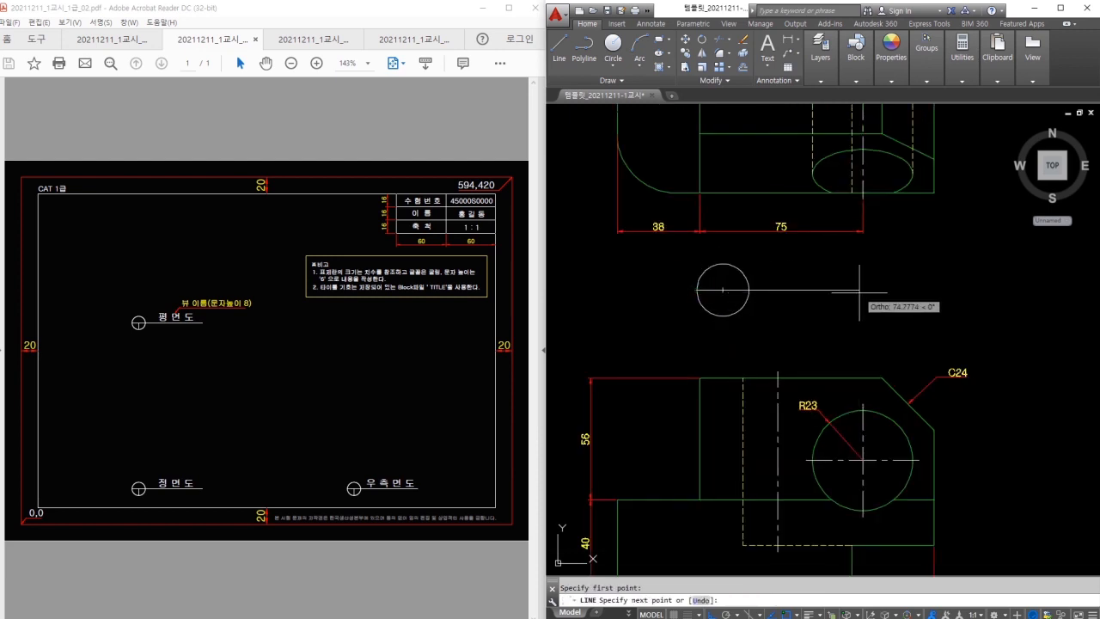
type("80")
key("Return")
key("Return")
key("Return")
left_click(722, 316)
key("Escape")
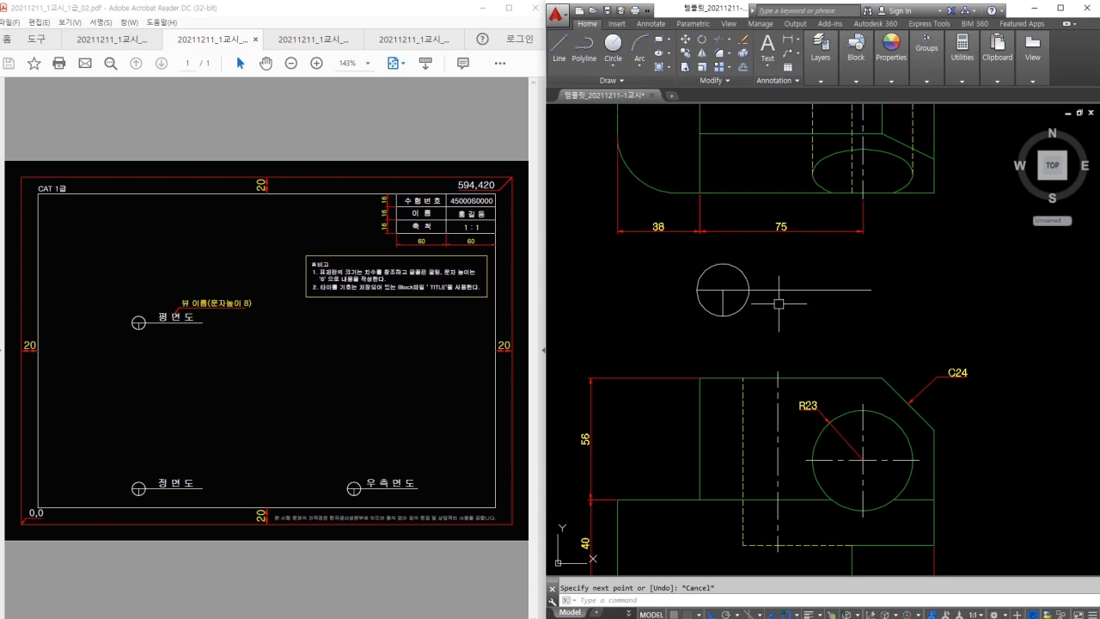
Stretch the baseline 20 units longer and check the symbol's layer.
left_click(859, 291)
left_click(871, 290)
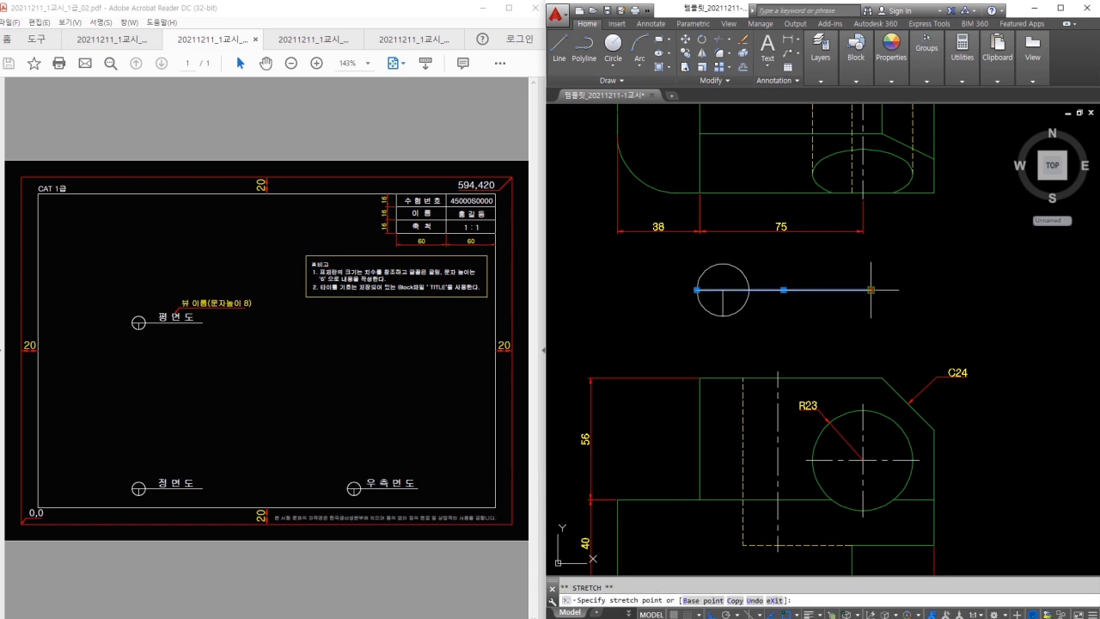
type("20")
key("Return")
key("Escape")
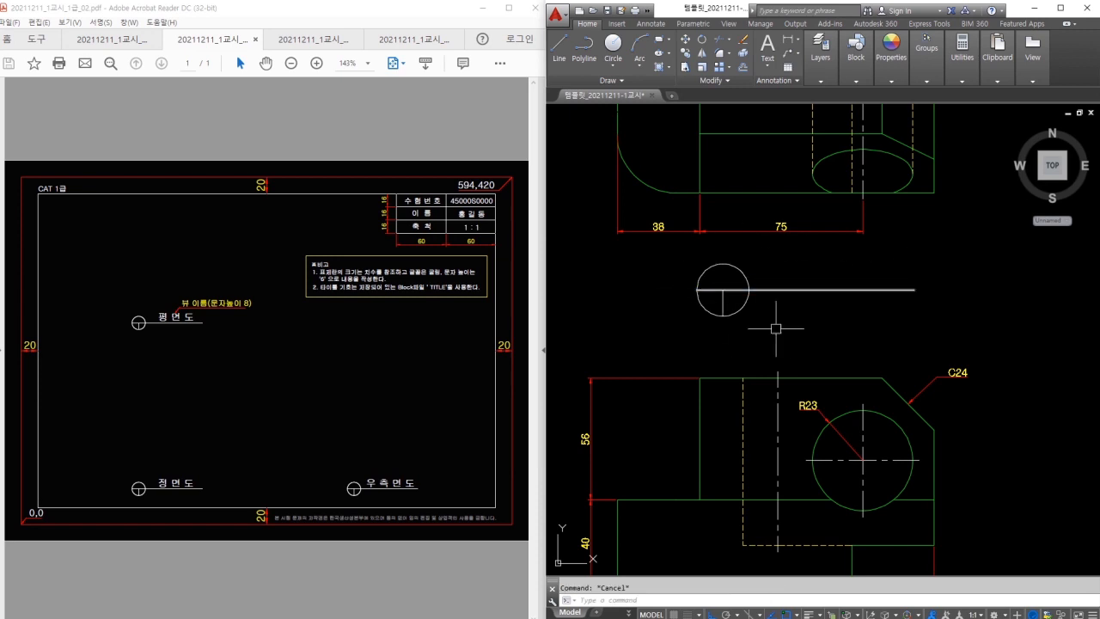
left_click(808, 259)
left_click(696, 314)
left_click(831, 79)
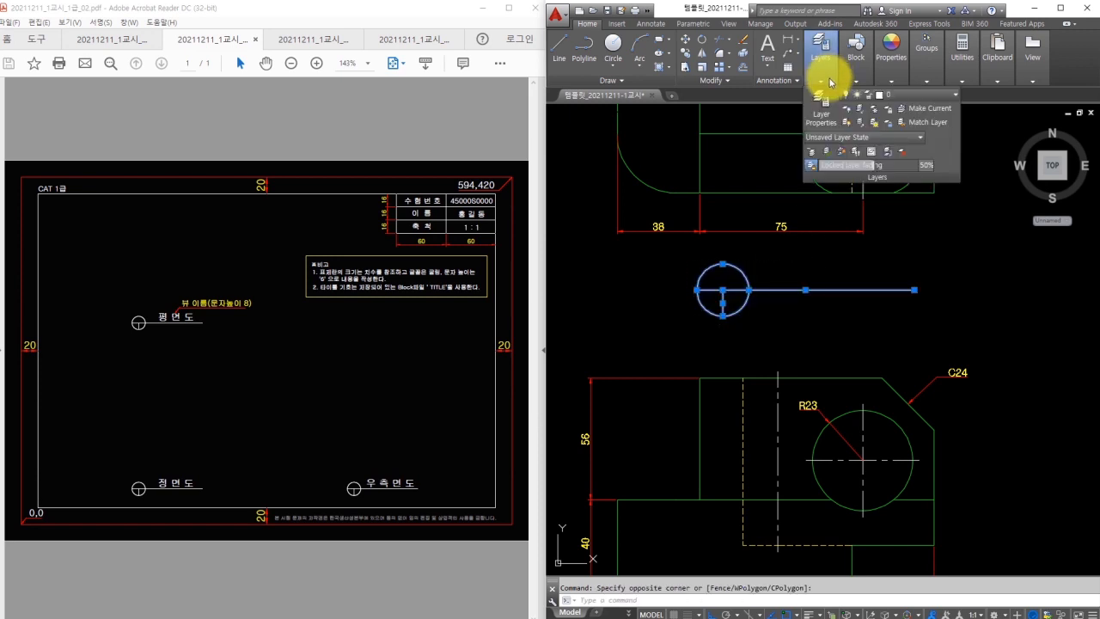
key("Escape")
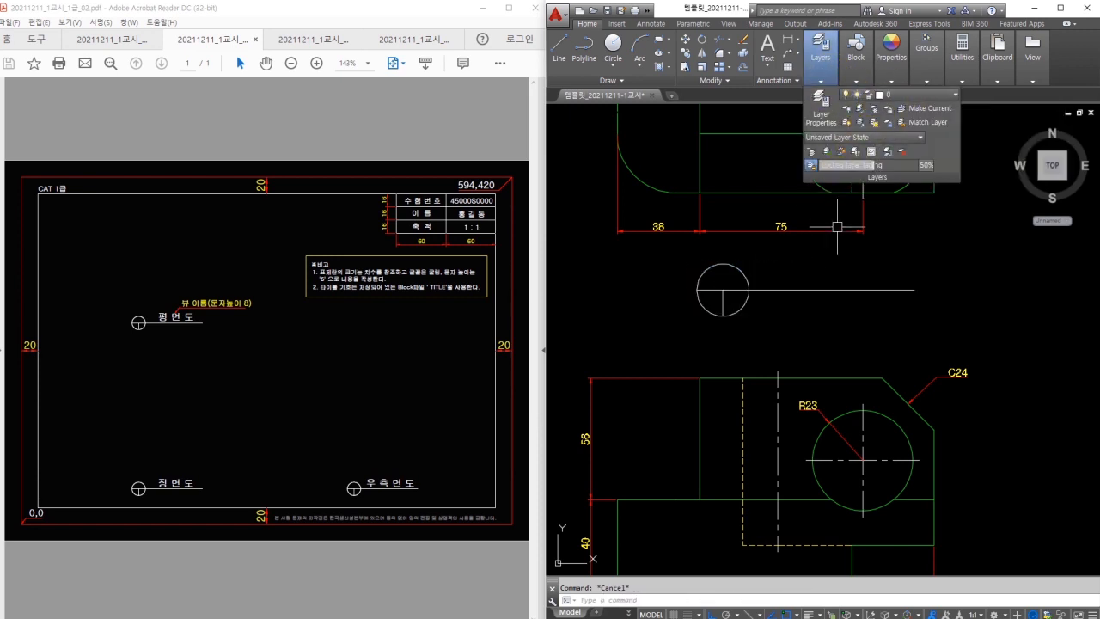
Write the title text 평면도 at a larger height and move it onto the baseline.
type("t")
key("Return")
left_click(776, 281)
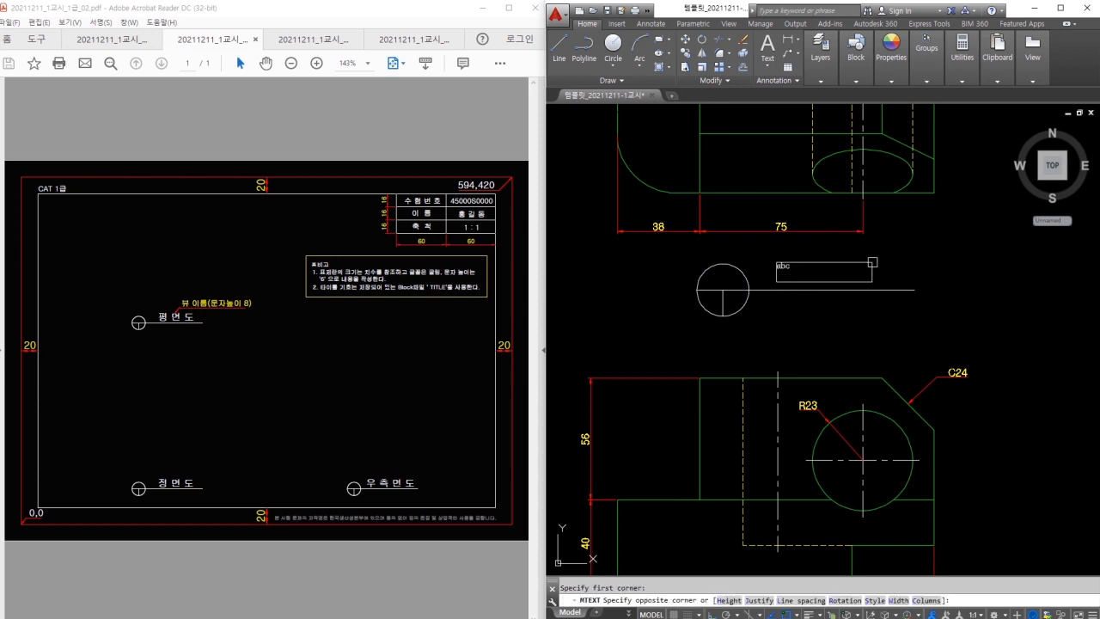
left_click(895, 250)
type("평면도")
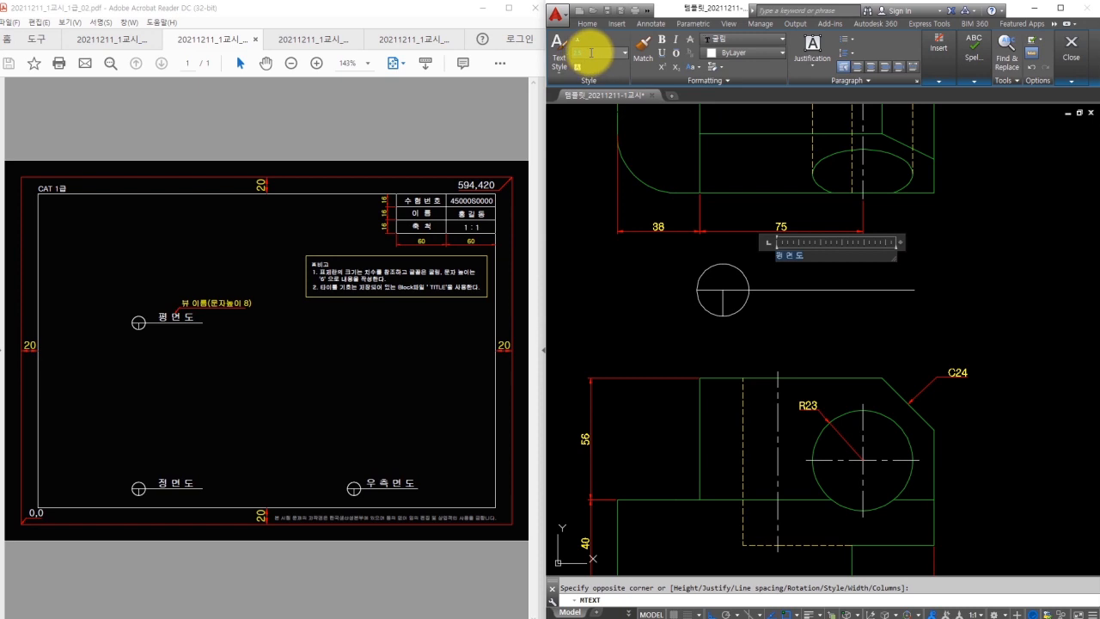
type("8")
key("Return")
left_click(902, 253)
left_click_drag(855, 265, 865, 275)
Put the 평면도 title text on the 문자 layer.
left_click(892, 258)
left_click(847, 275)
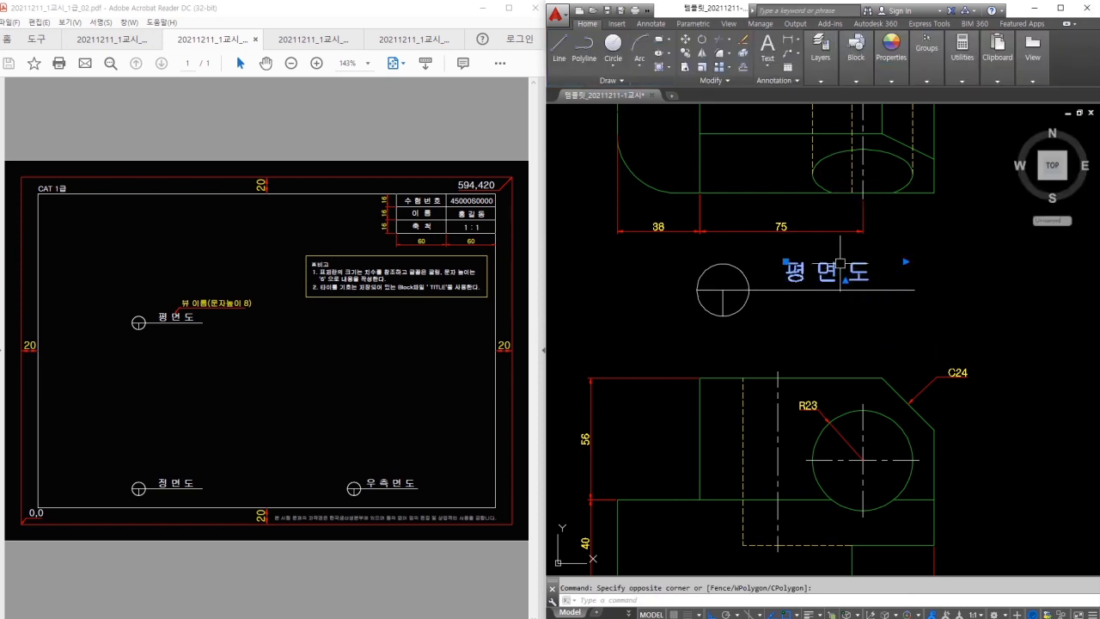
left_click(818, 58)
left_click(889, 95)
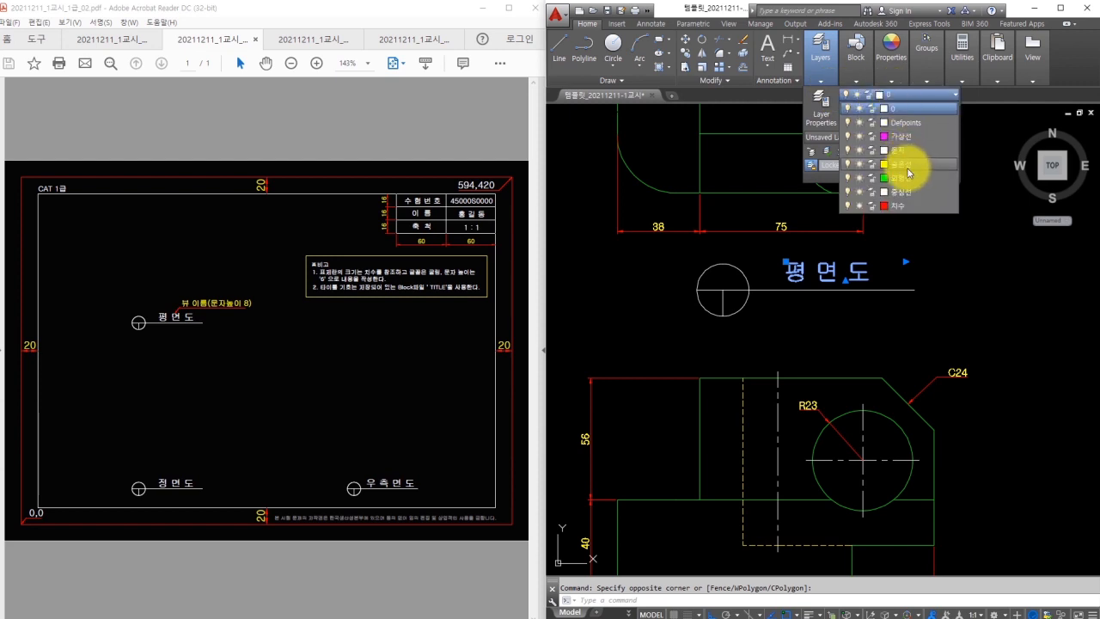
left_click(895, 152)
key("Escape")
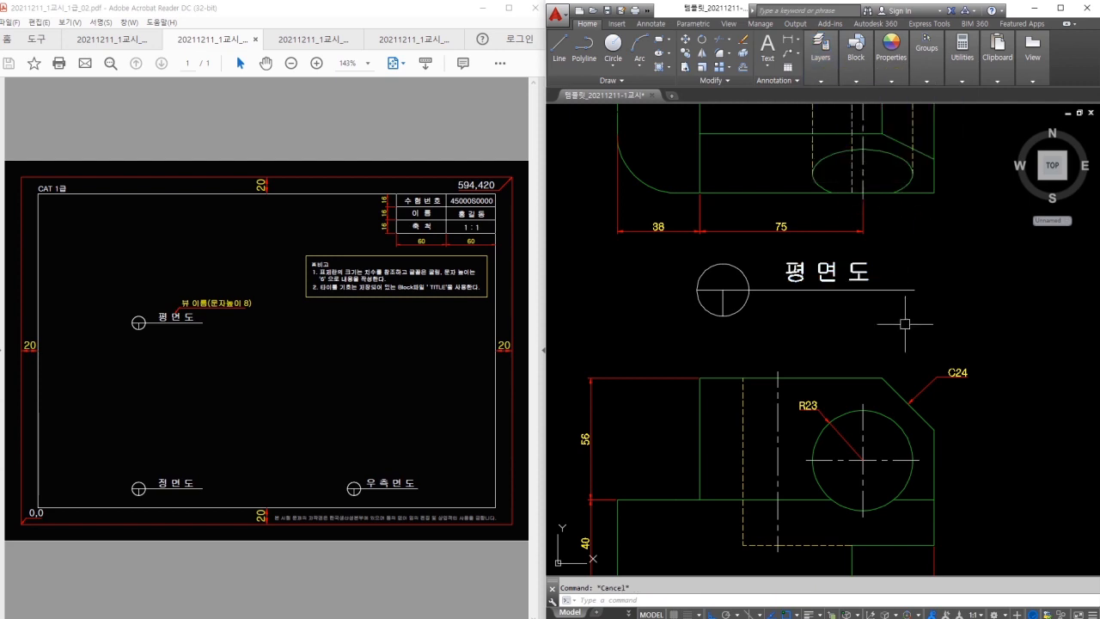
type("채")
key("Return")
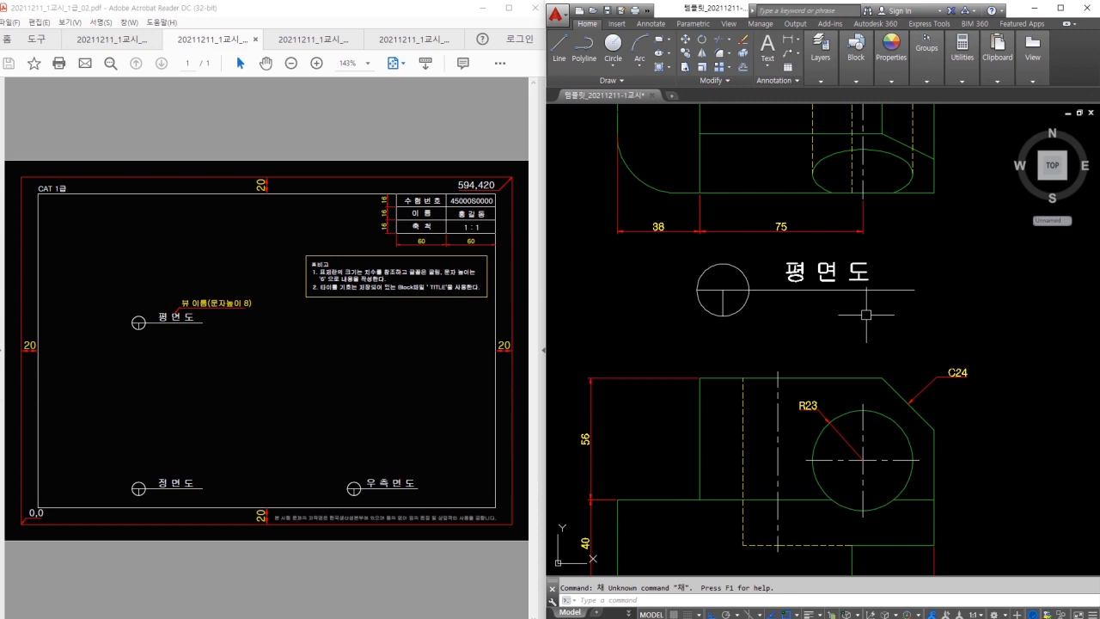
Copy the view title symbol to a spot under the front view.
left_click(867, 319)
left_click(679, 251)
key("space")
left_click(764, 279)
scroll(754, 313, "down", 2)
middle_click_drag(766, 339, 727, 248)
left_click(727, 430)
key("Escape")
Copy the title again so a copy sits under the right-side view.
scroll(744, 444, "down", 2)
left_click(761, 452)
left_click(674, 418)
scroll(775, 437, "up", 2)
key("space")
left_click(741, 438)
middle_click_drag(947, 437, 807, 427)
left_click(937, 431)
key("Escape")
Edit the two copied titles to read 정면도 and 우측면도.
double_click(679, 413)
left_click_drag(645, 412, 607, 410)
type("ㅈ")
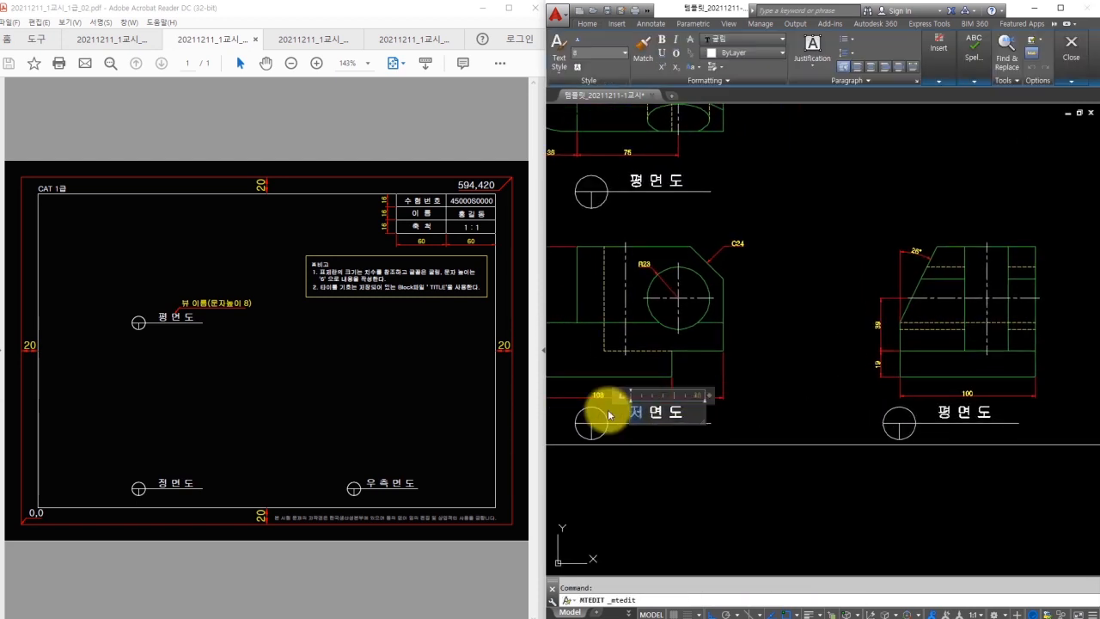
type("ㅓㅇ")
left_click(825, 456)
double_click(968, 415)
left_click_drag(953, 416, 933, 421)
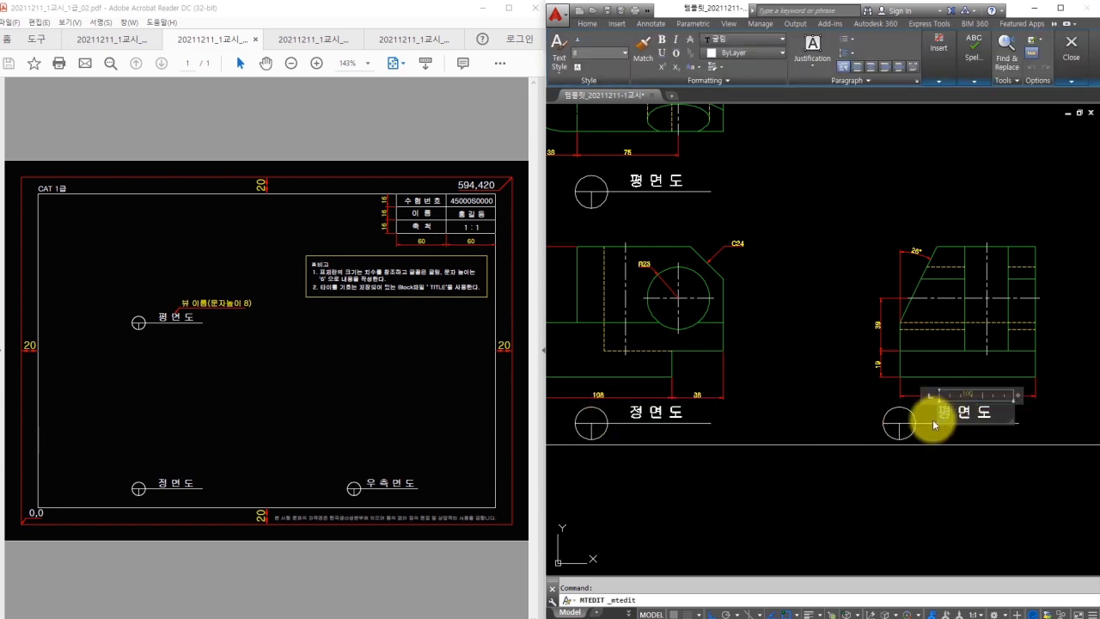
type("우측")
left_click(795, 378)
Move the front and right-side views with their titles to a new position.
scroll(796, 378, "down", 2)
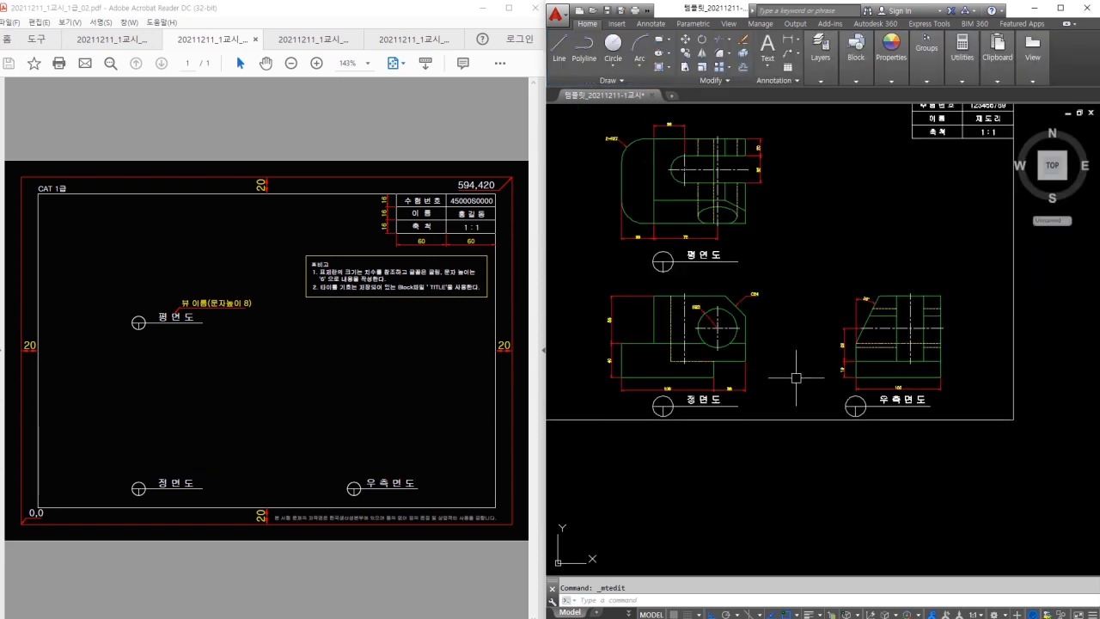
middle_click_drag(796, 378, 839, 391)
left_click(626, 292)
left_click(1008, 458)
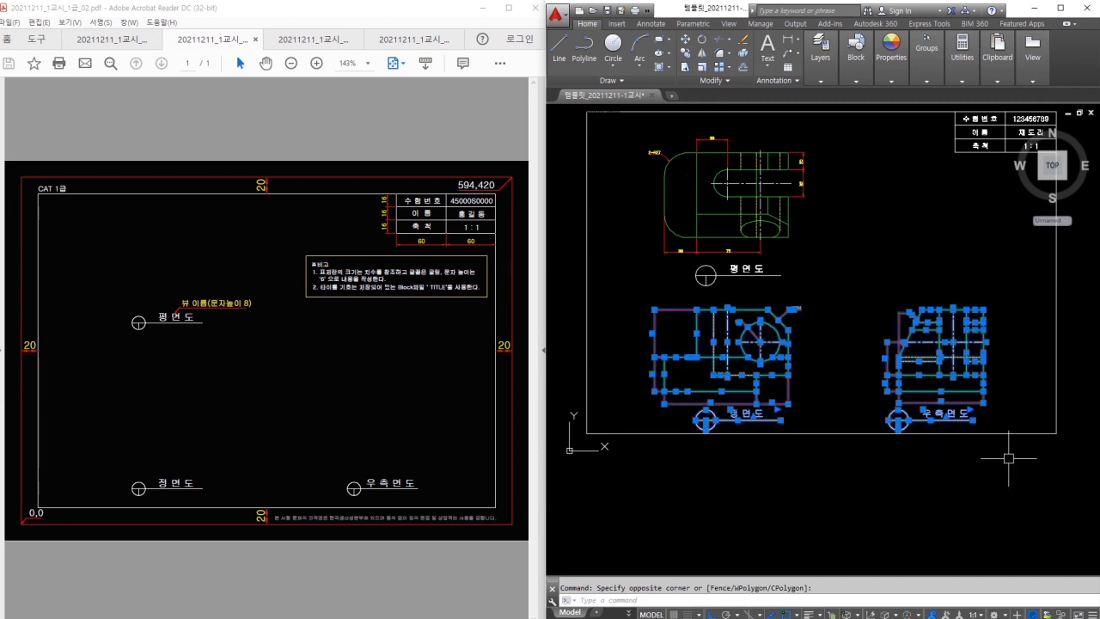
type("m")
key("Return")
left_click(1003, 458)
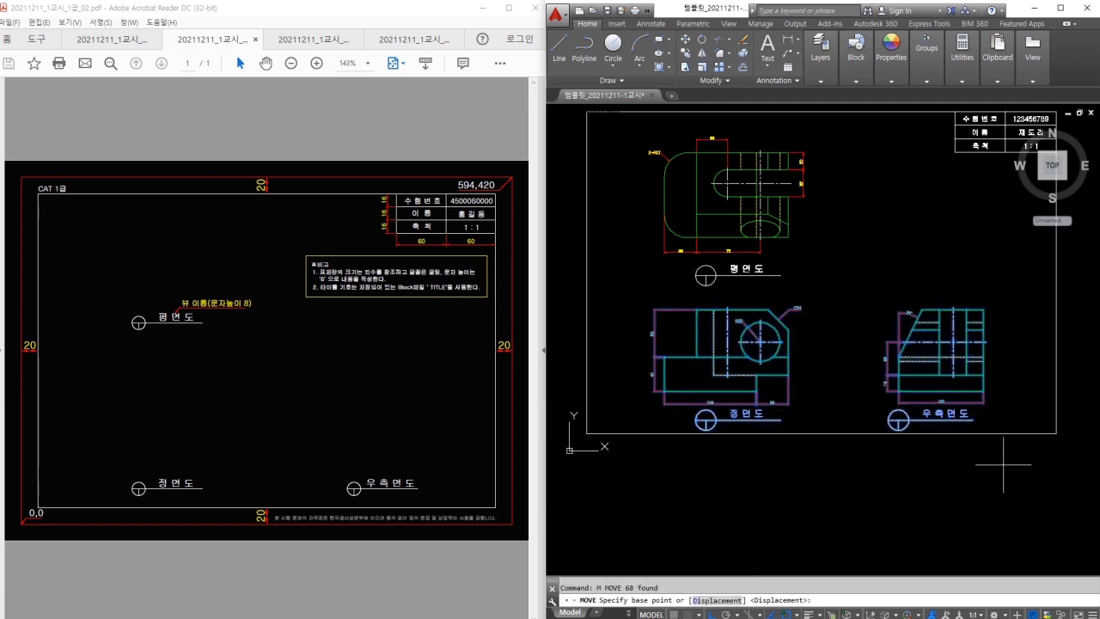
left_click(874, 497)
mouse_move(844, 233)
middle_mouse_down()
mouse_move(846, 288)
mouse_move(857, 264)
middle_mouse_up()
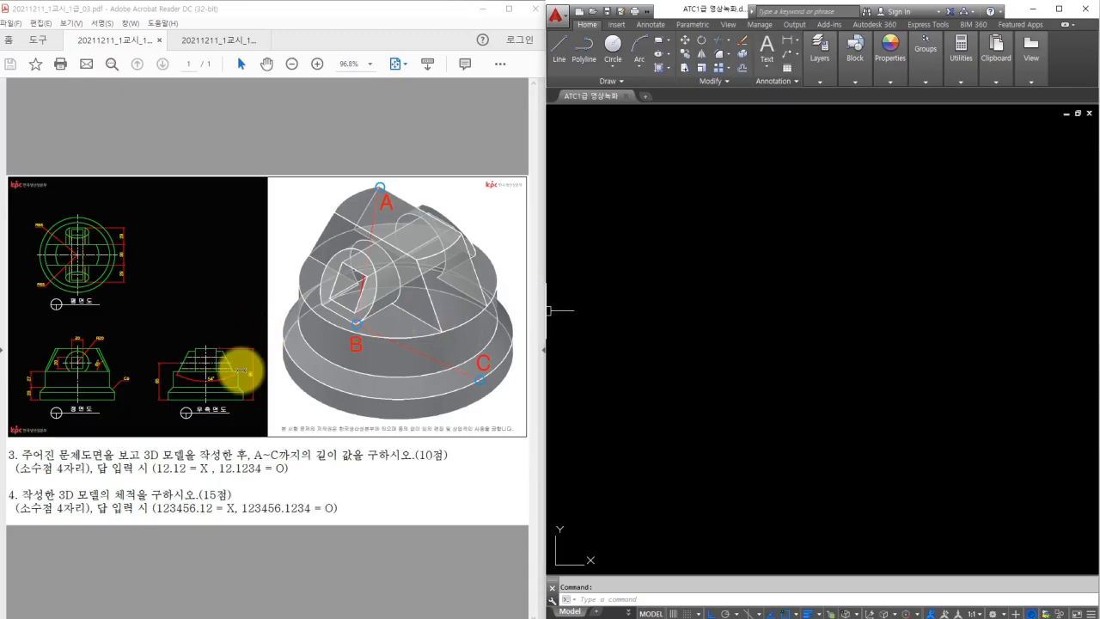
Review the 03 PDF's 3D model and zoom to 200% on its three views.
left_click(235, 368)
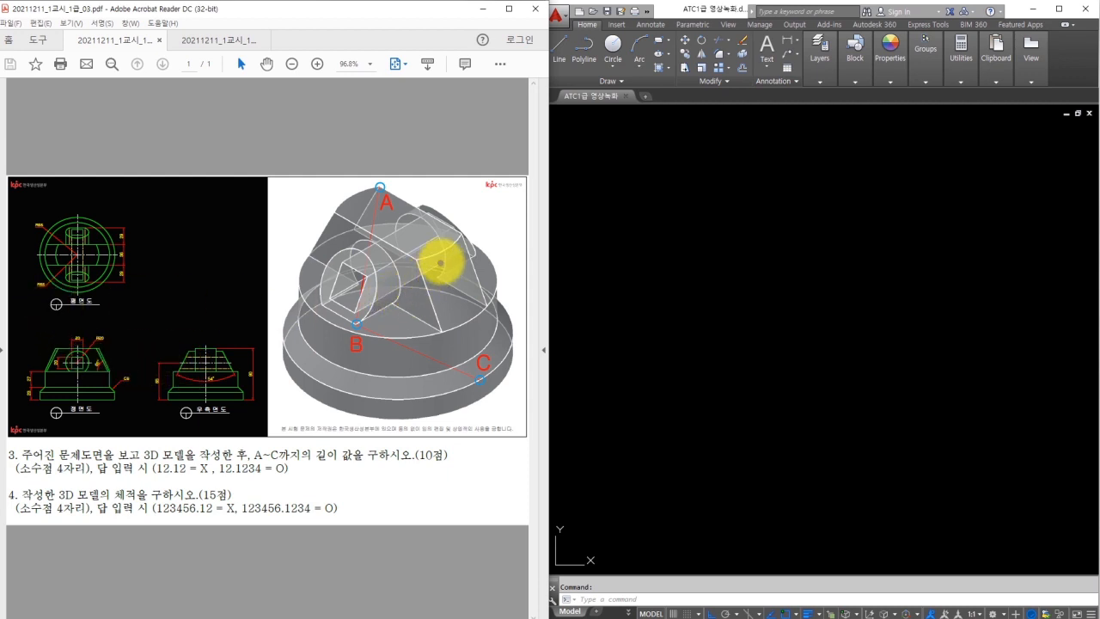
mouse_move(440, 254)
left_mouse_down()
mouse_move(406, 255)
mouse_move(370, 391)
mouse_move(442, 405)
mouse_move(447, 245)
left_mouse_up()
left_click_drag(427, 286, 487, 304)
key("Escape")
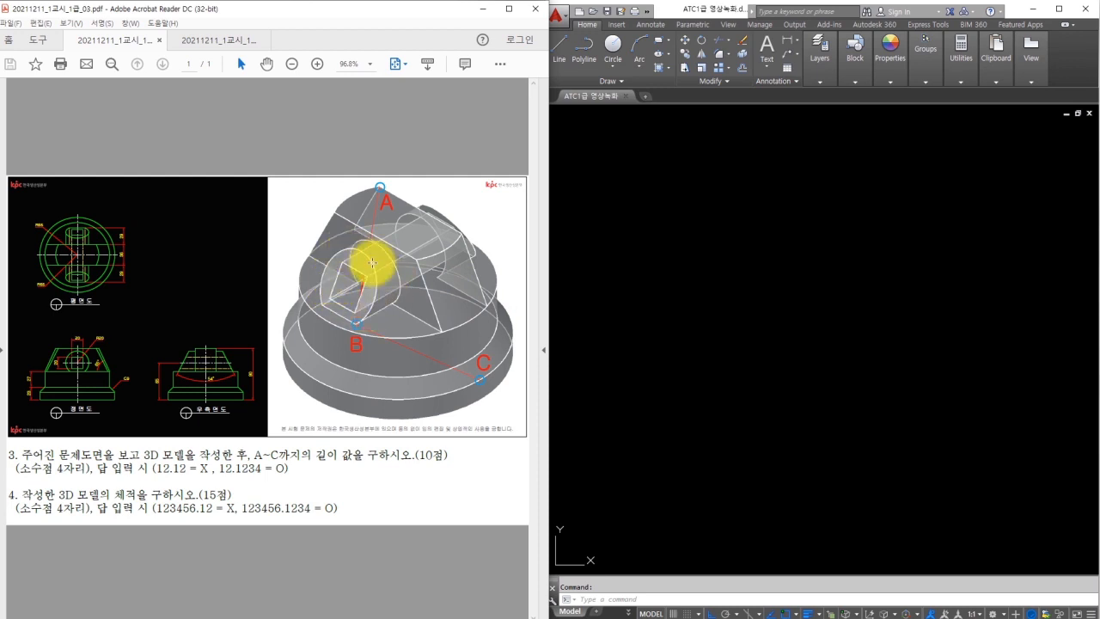
left_click_drag(419, 258, 378, 329)
mouse_move(457, 225)
left_mouse_down()
mouse_move(477, 282)
mouse_move(503, 271)
left_mouse_up()
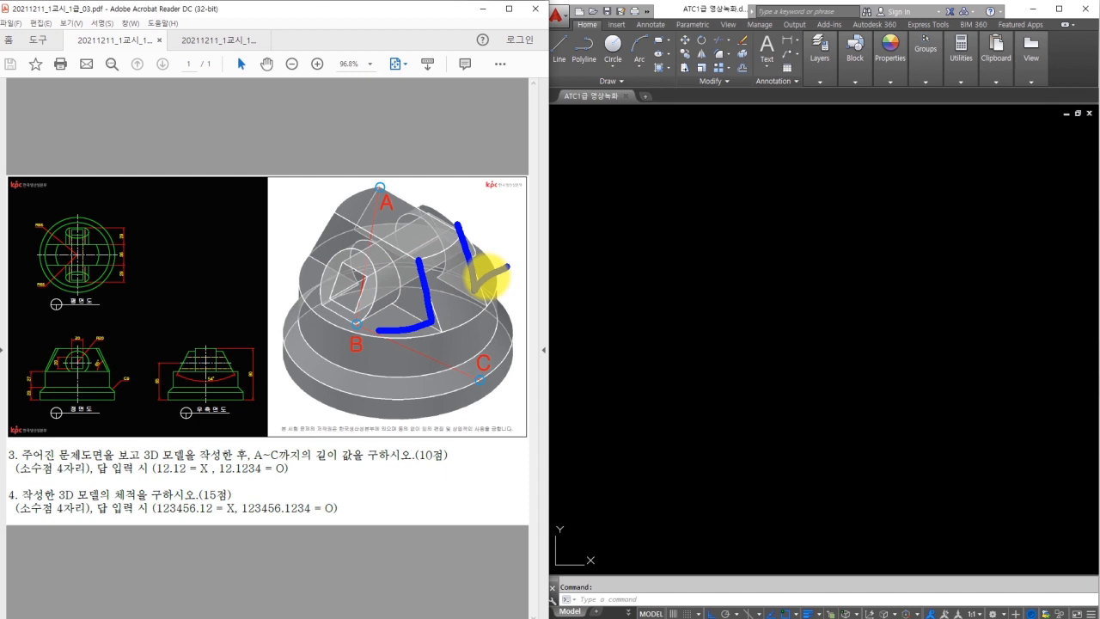
key("Escape")
scroll(52, 336, "up", 3, "ctrl")
scroll(75, 196, "up", 1)
left_click(804, 314)
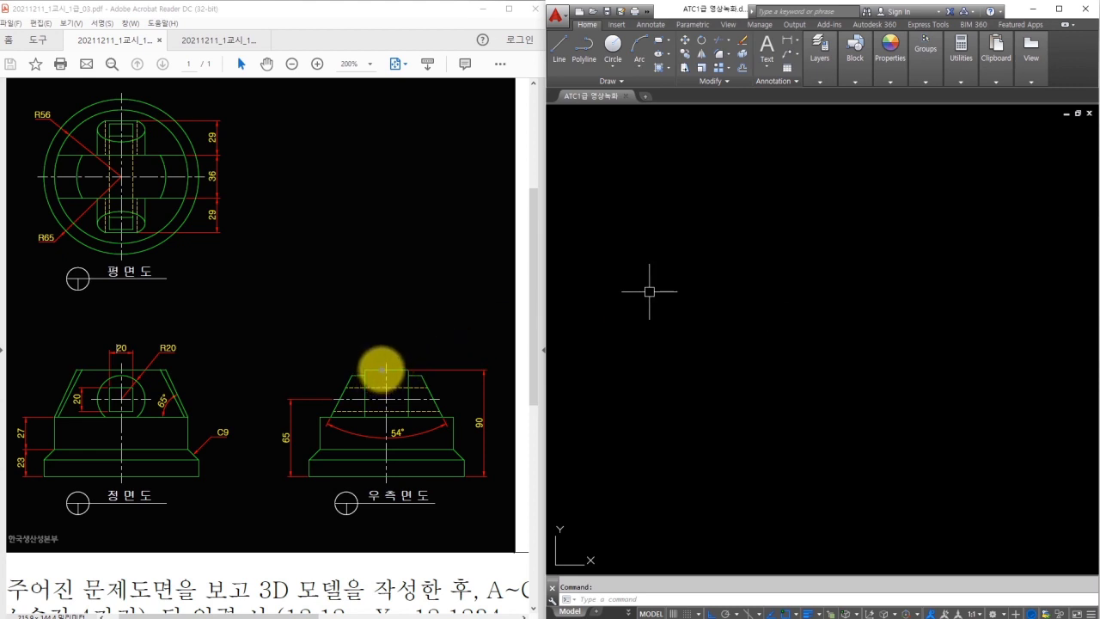
mouse_move(372, 367)
left_mouse_down()
mouse_move(326, 368)
mouse_move(306, 472)
mouse_move(386, 471)
mouse_move(381, 373)
left_mouse_up()
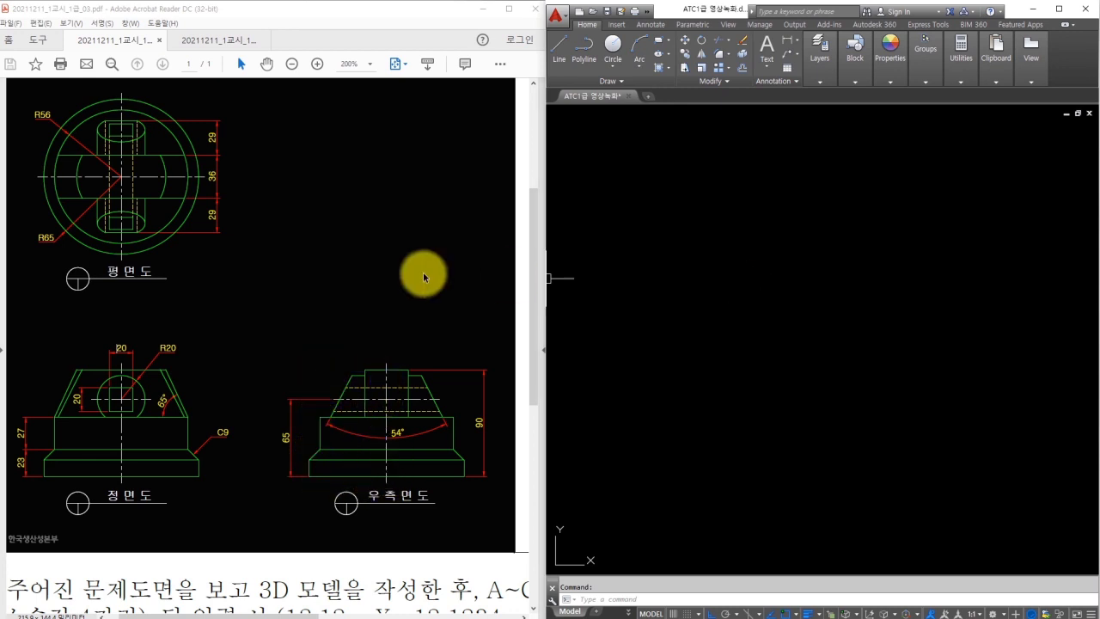
scroll(403, 271, "down", 1)
scroll(403, 271, "down", 4, "ctrl")
left_click_drag(372, 279, 378, 328)
mouse_move(383, 280)
left_mouse_down()
mouse_move(335, 288)
mouse_move(340, 344)
left_mouse_up()
scroll(184, 365, "up", 3, "ctrl")
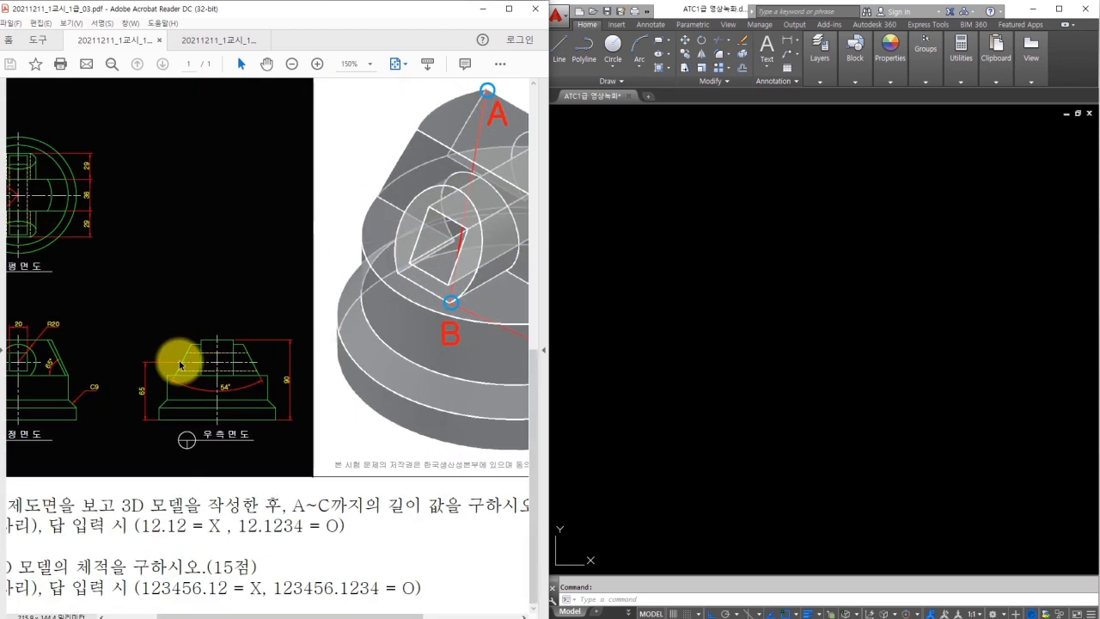
scroll(82, 309, "up", 1, "ctrl")
left_click_drag(290, 615, 240, 615)
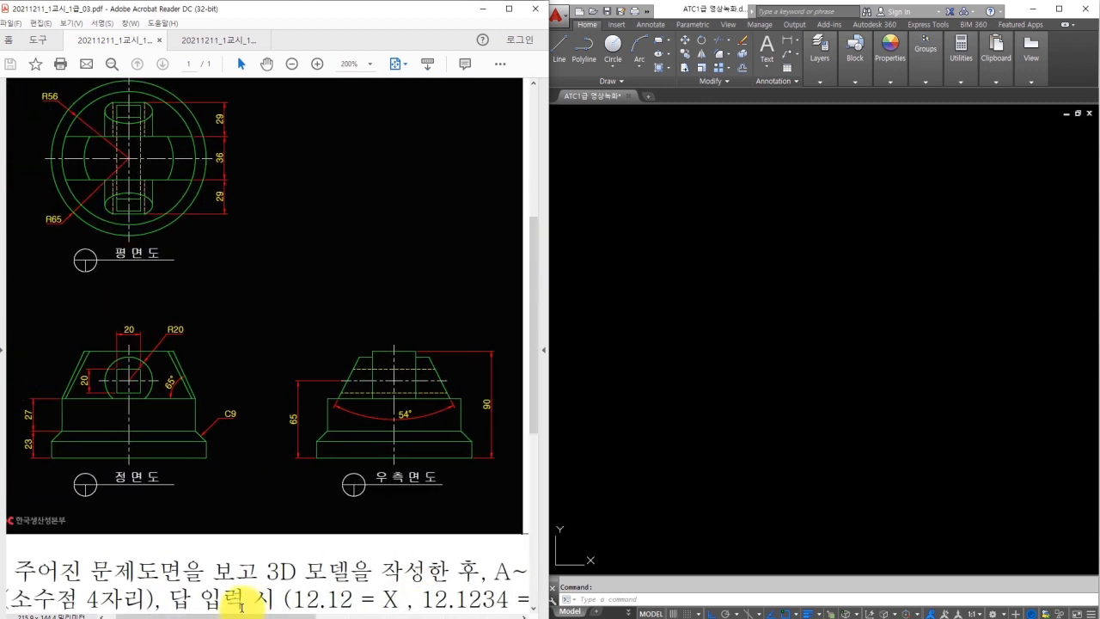
scroll(247, 487, "up", 1)
scroll(247, 488, "up", 1)
left_click_drag(53, 492, 129, 493)
mouse_move(54, 266)
left_mouse_down()
mouse_move(53, 246)
mouse_move(57, 268)
mouse_move(63, 251)
left_mouse_up()
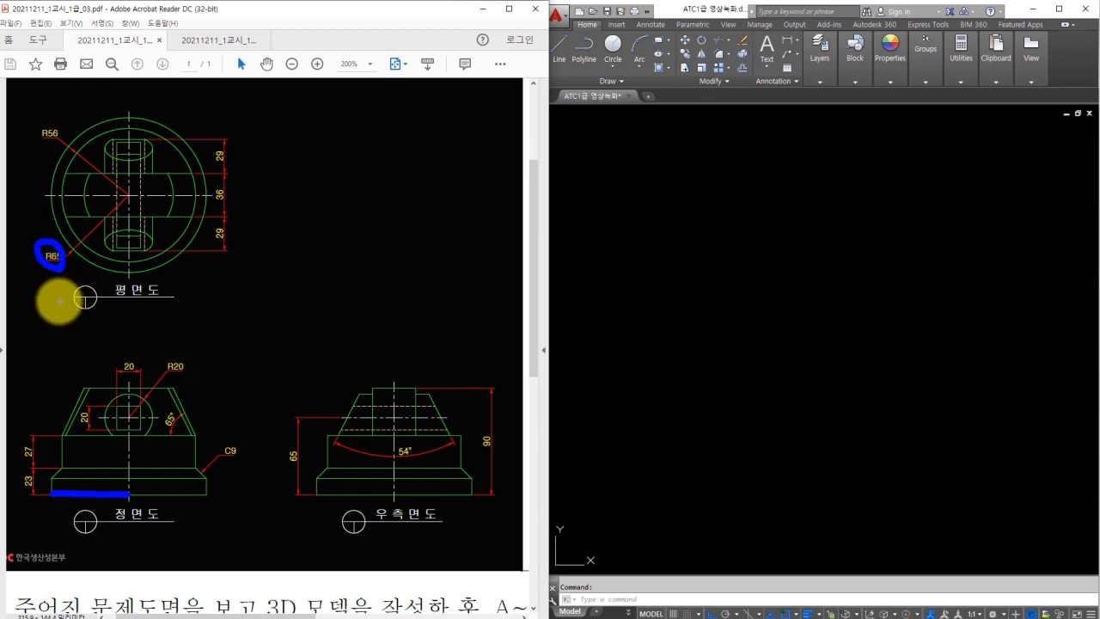
left_click_drag(63, 467, 129, 466)
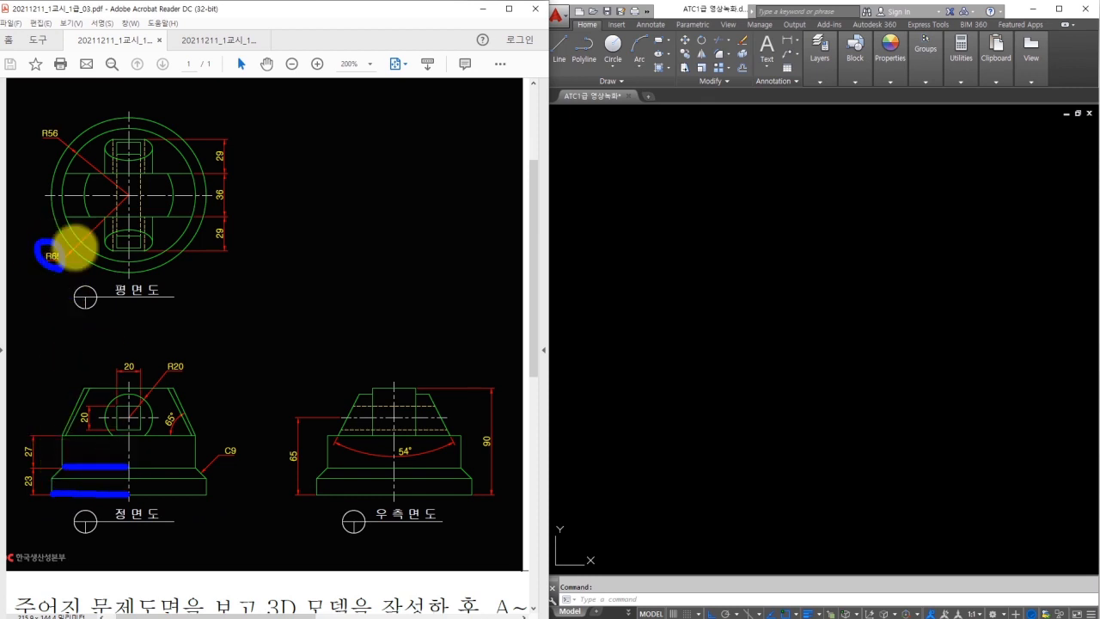
mouse_move(41, 137)
left_mouse_down()
mouse_move(49, 114)
mouse_move(49, 142)
left_mouse_up()
mouse_move(515, 458)
left_mouse_down()
mouse_move(488, 426)
mouse_move(499, 453)
left_mouse_up()
key("Escape")
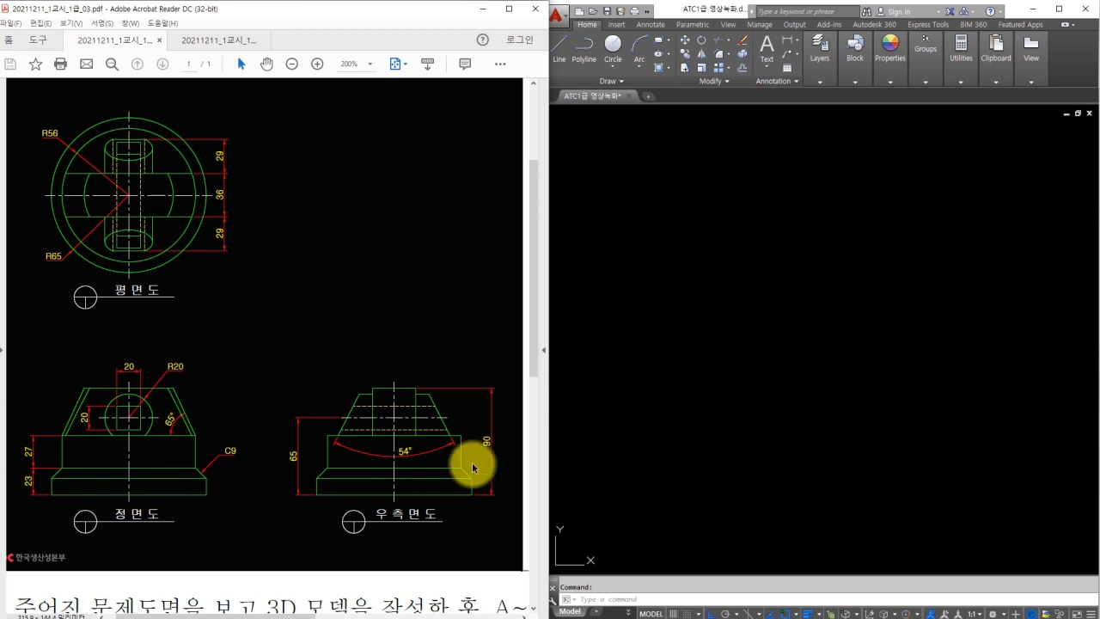
left_click(708, 340)
key("Escape")
type("l")
key("Return")
Draw the profile outline with Ortho lines, starting with a 65-long segment.
left_click(665, 345)
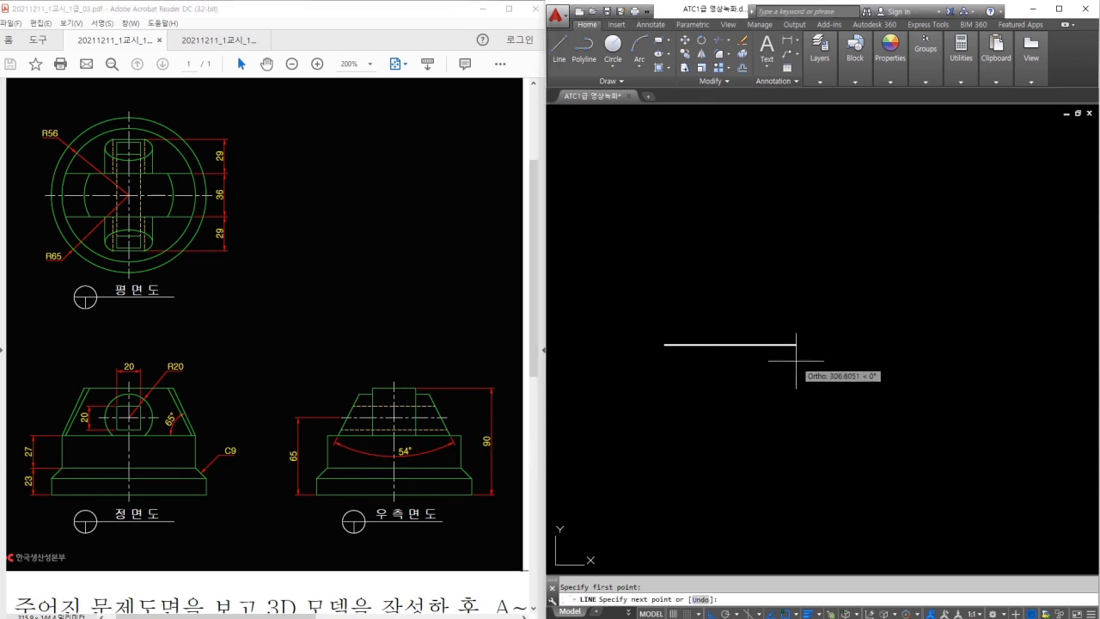
type("65")
key("Return")
scroll(704, 344, "up", 5)
middle_click_drag(710, 348, 848, 432)
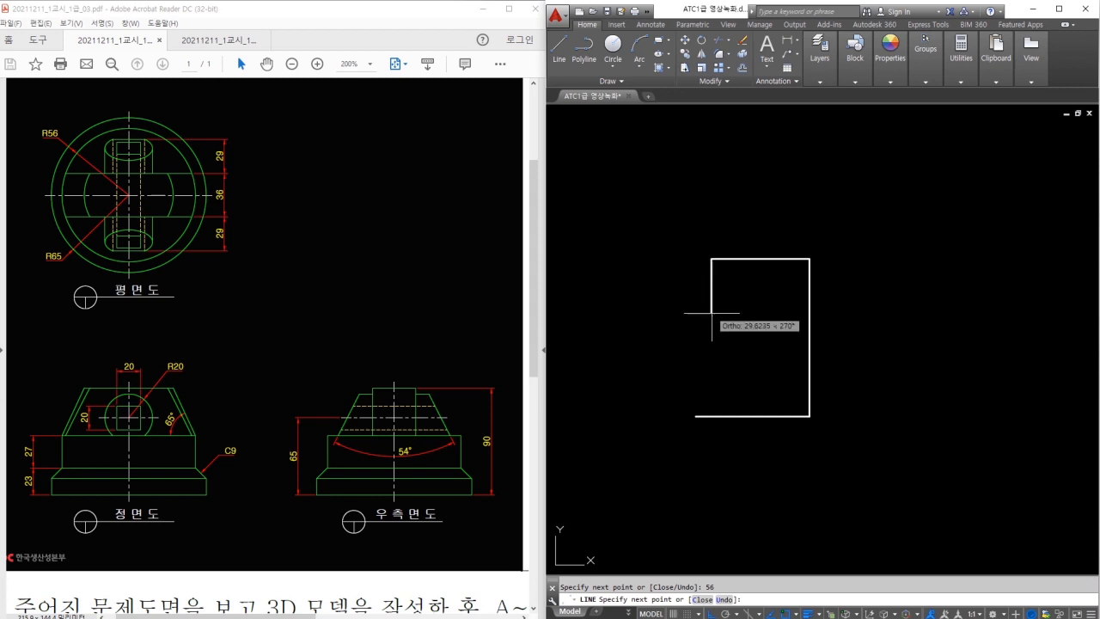
key("Escape")
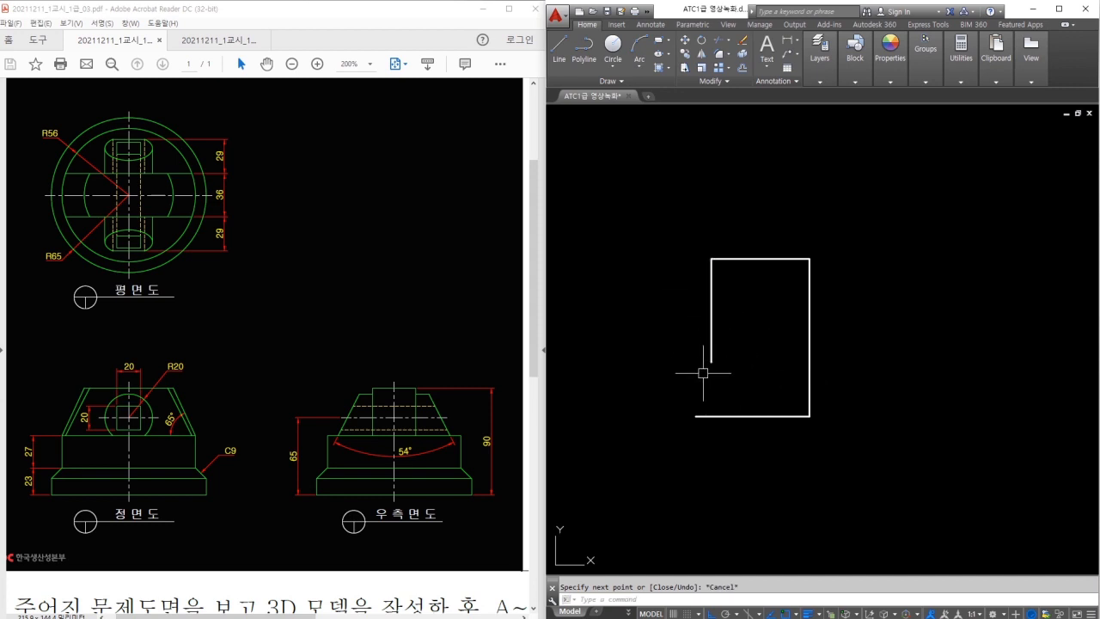
Offset the bottom edge upward by 23 to form the step.
type("o")
key("space")
type("23")
key("Return")
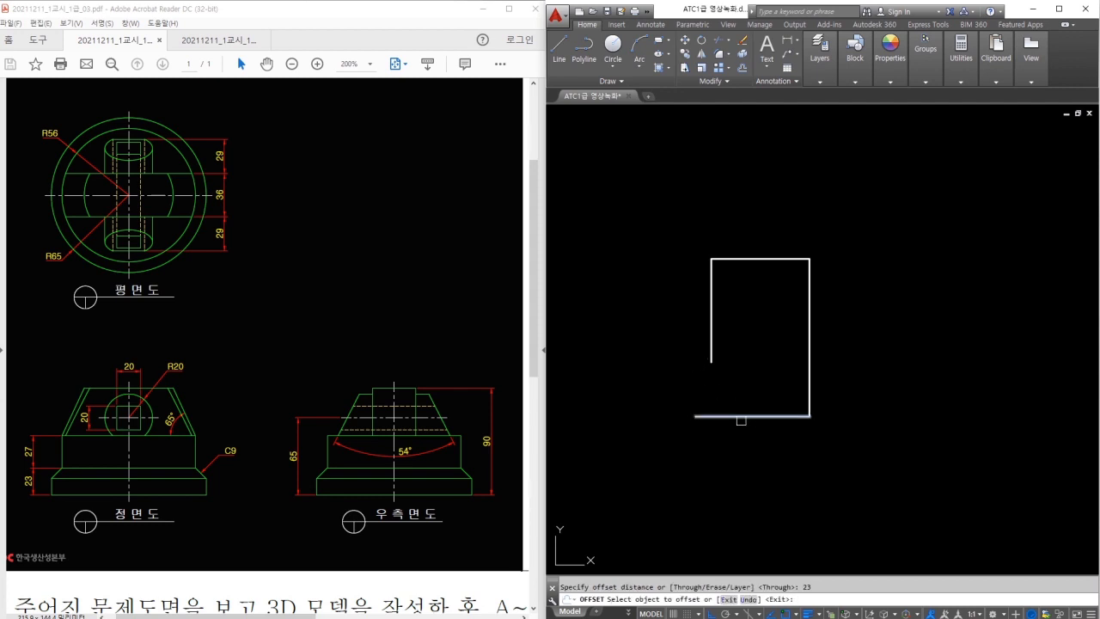
left_click(741, 418)
key("Escape")
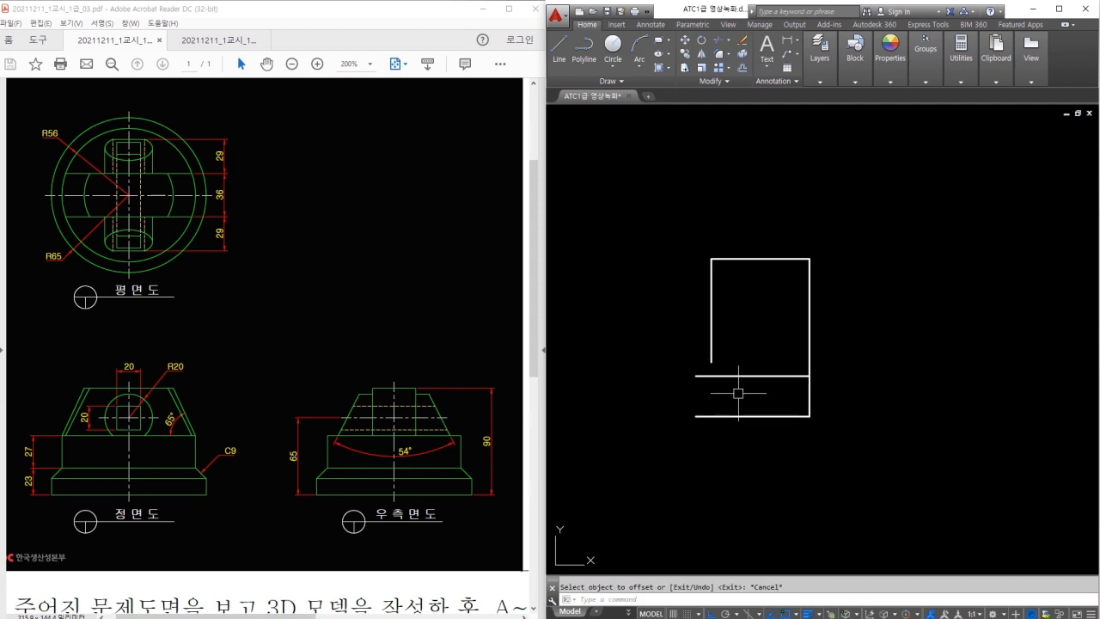
Trim the step line to the right of the left edge.
key("Return")
key("Escape")
scroll(711, 381, "up", 1)
key("Return")
key("Return")
left_click(724, 372)
key("Escape")
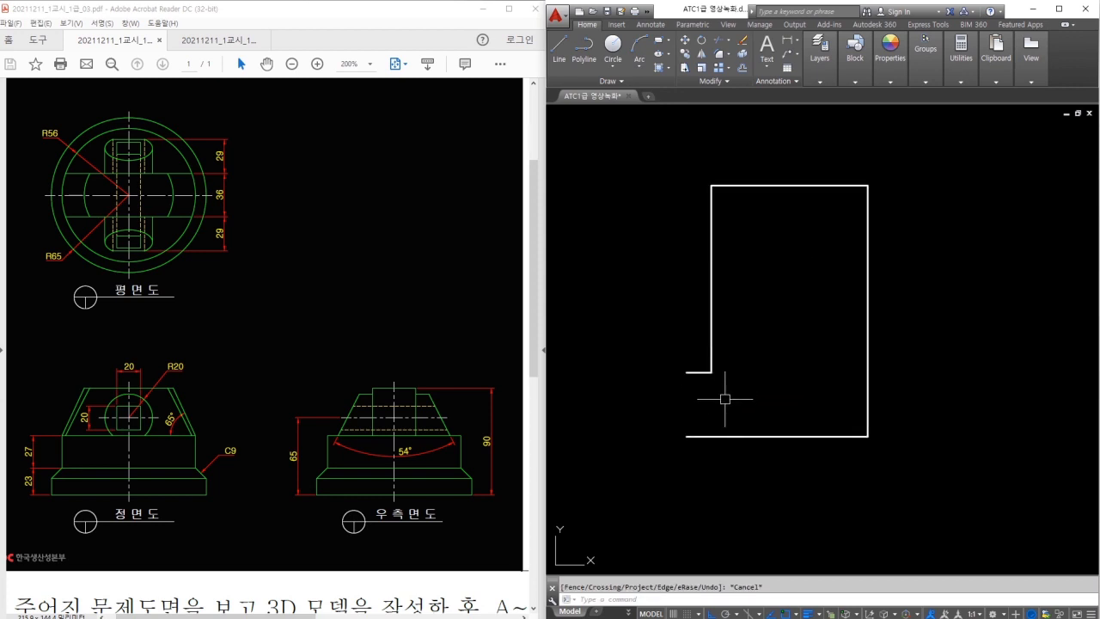
Check the short step line's length with a linear dimension.
type("l")
key("Return")
left_click(685, 372)
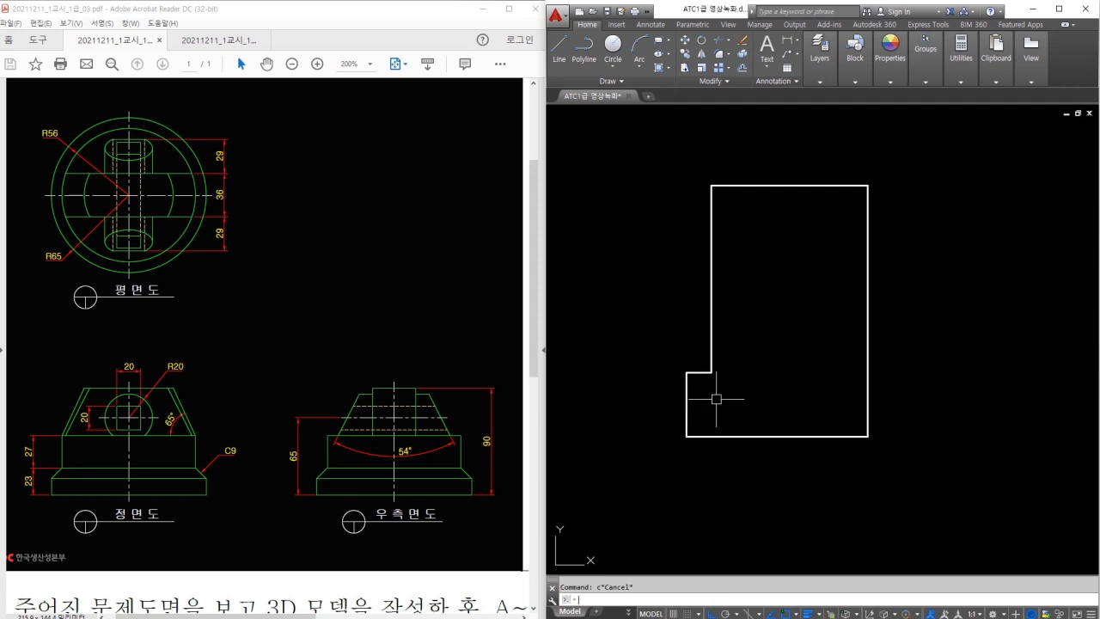
type("li")
key("Return")
left_click(686, 372)
left_click(711, 372)
scroll(686, 363, "up", 2)
key("Escape")
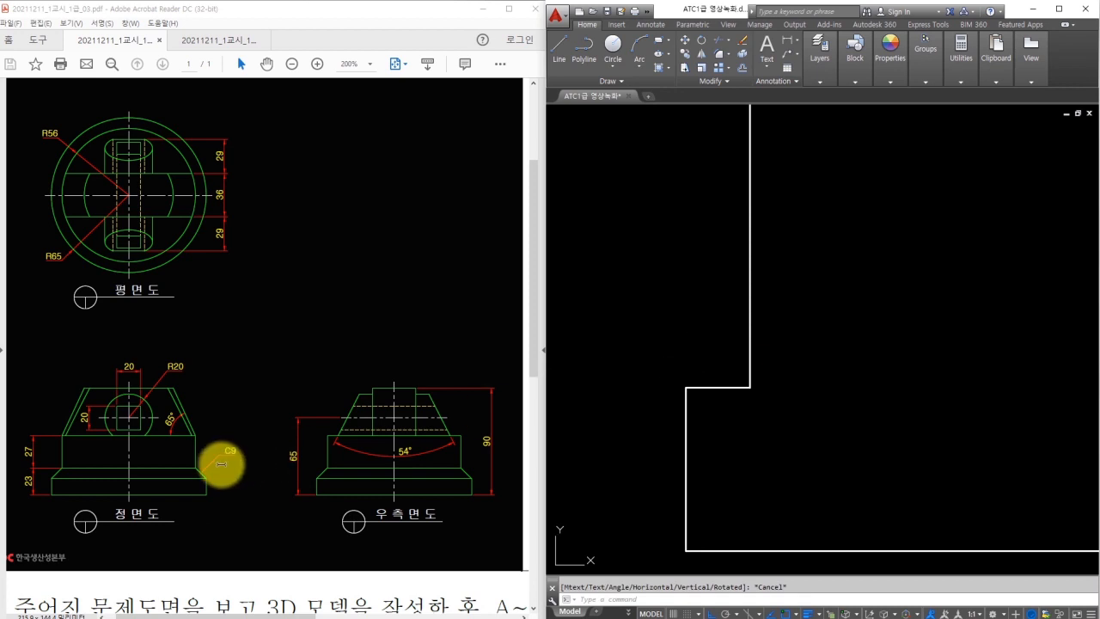
Chamfer the step corner with both distances set to 9.
mouse_move(220, 460)
left_mouse_down()
mouse_move(244, 445)
mouse_move(209, 482)
left_mouse_up()
key("Escape")
left_click(810, 422)
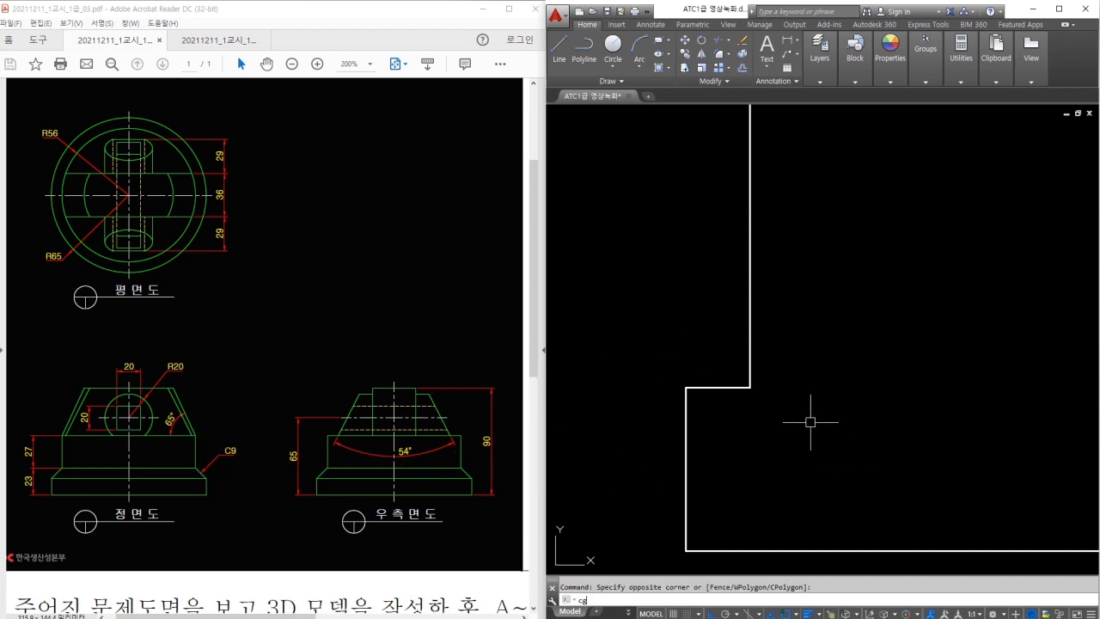
type("ha")
key("Return")
type("d")
key("Return")
type("9")
key("Return")
key("Return")
left_click(705, 388)
left_click(686, 418)
key("Escape")
scroll(818, 437, "down", 4)
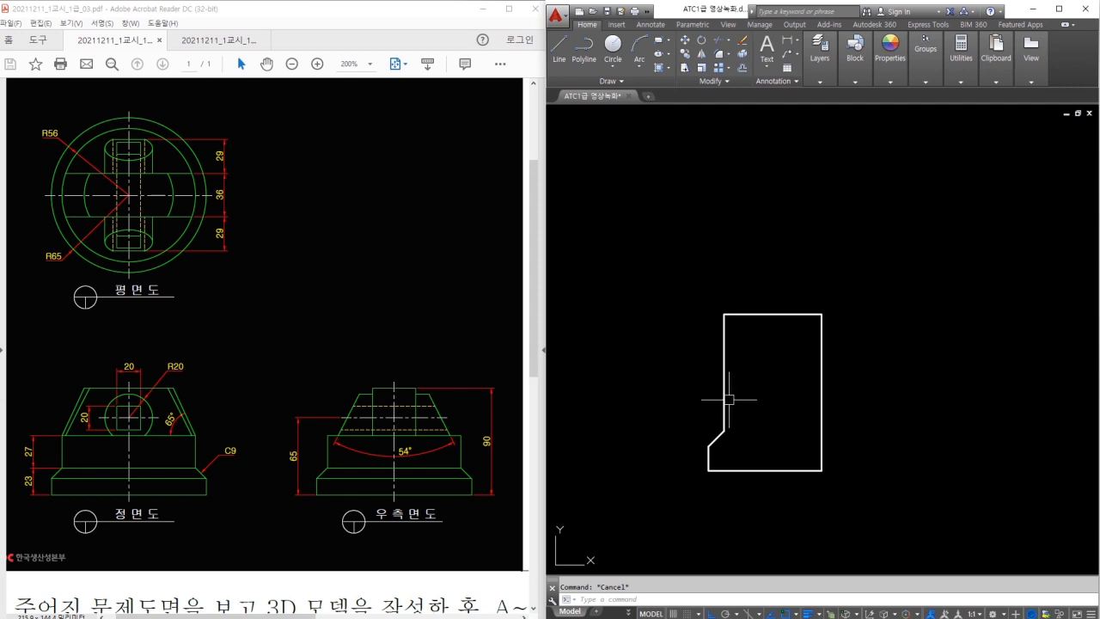
Mark the left edge, the 27 height and the 65° angle on the reference.
scroll(714, 427, "up", 2)
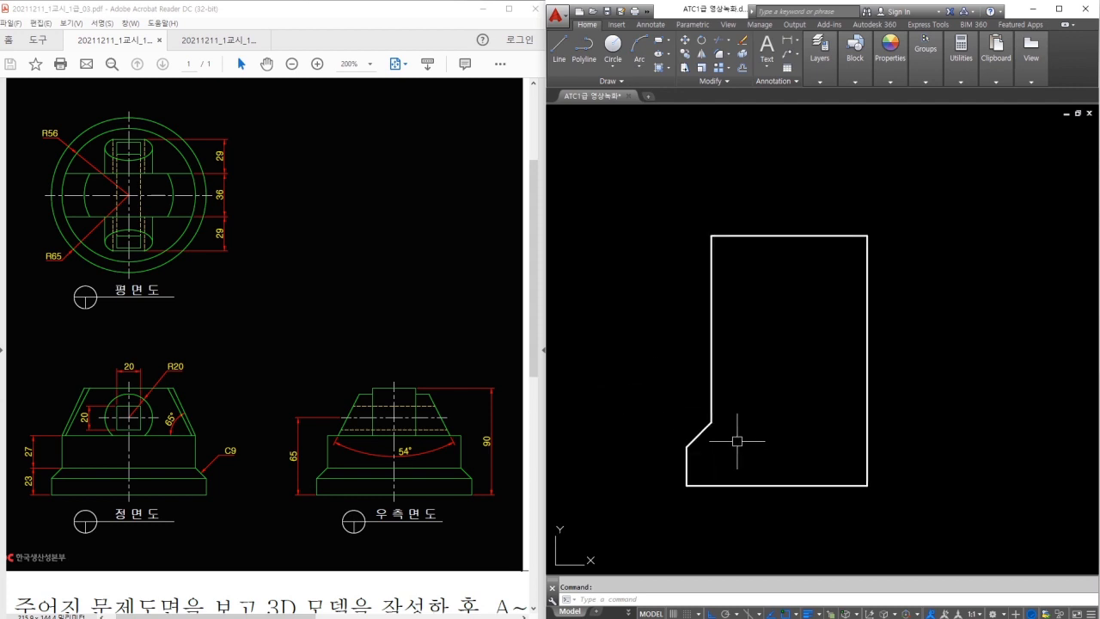
left_click_drag(713, 417, 714, 344)
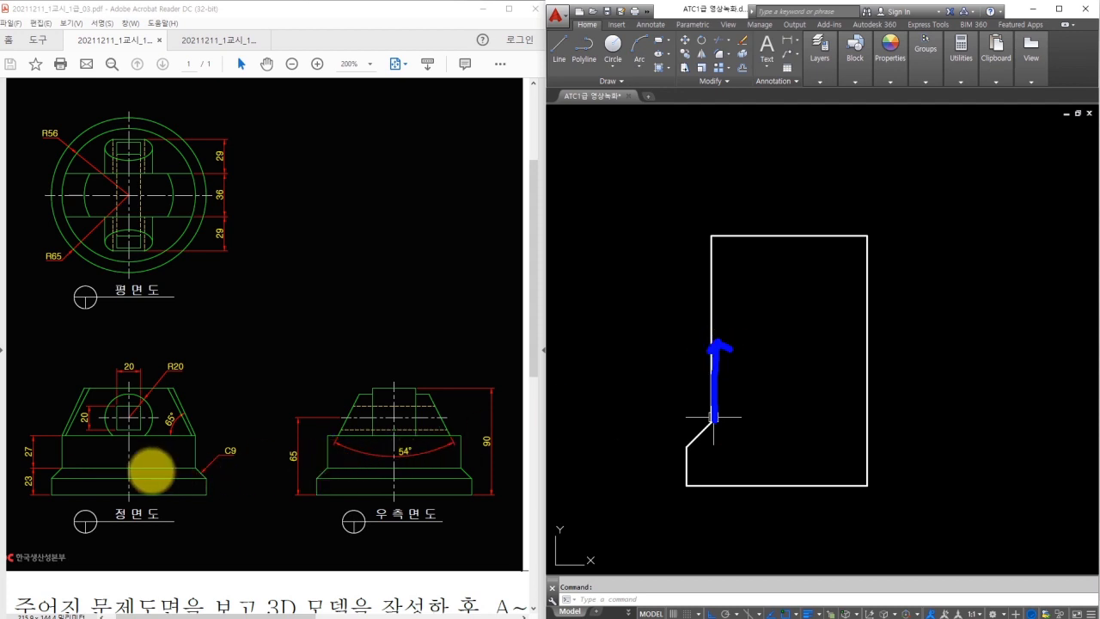
left_click_drag(65, 468, 60, 438)
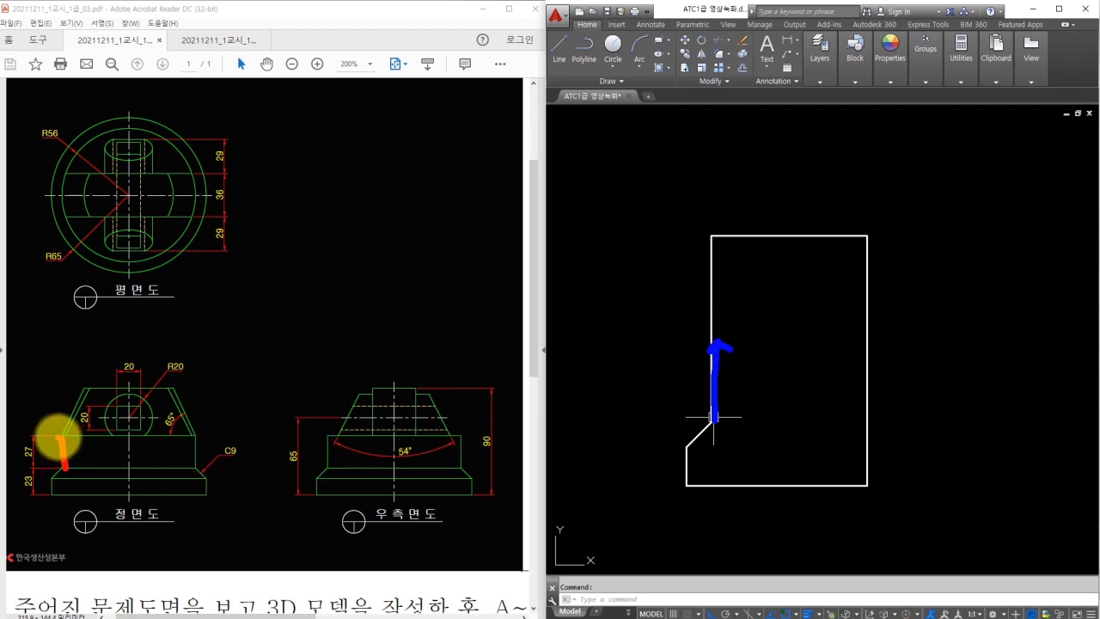
mouse_move(62, 437)
left_mouse_down()
mouse_move(67, 400)
mouse_move(92, 377)
left_mouse_up()
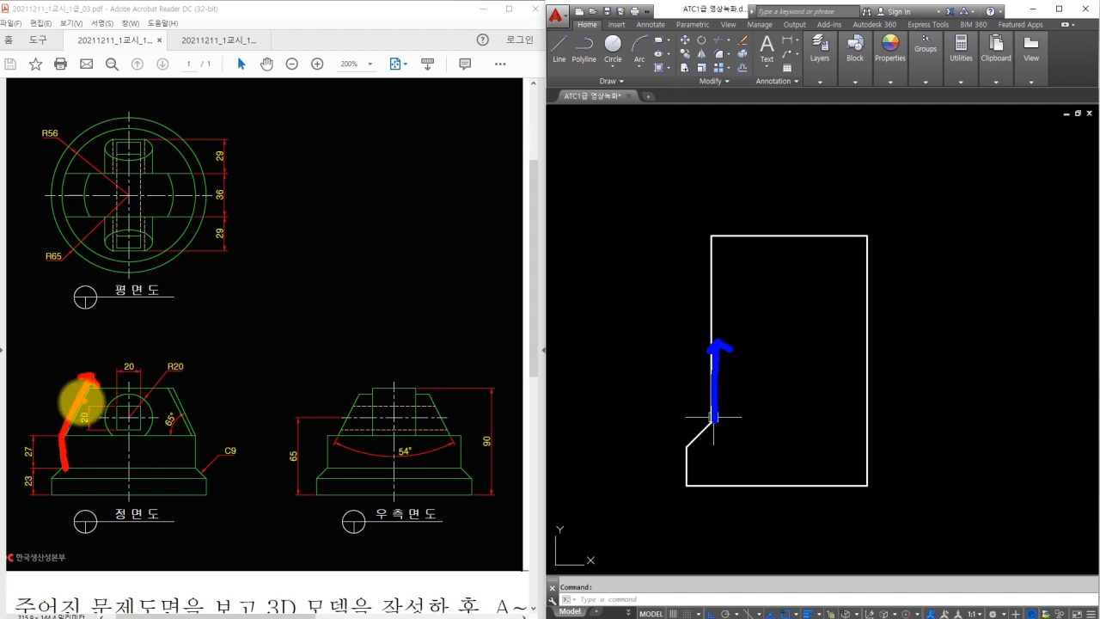
mouse_move(196, 432)
left_mouse_down()
mouse_move(160, 405)
mouse_move(165, 440)
left_mouse_up()
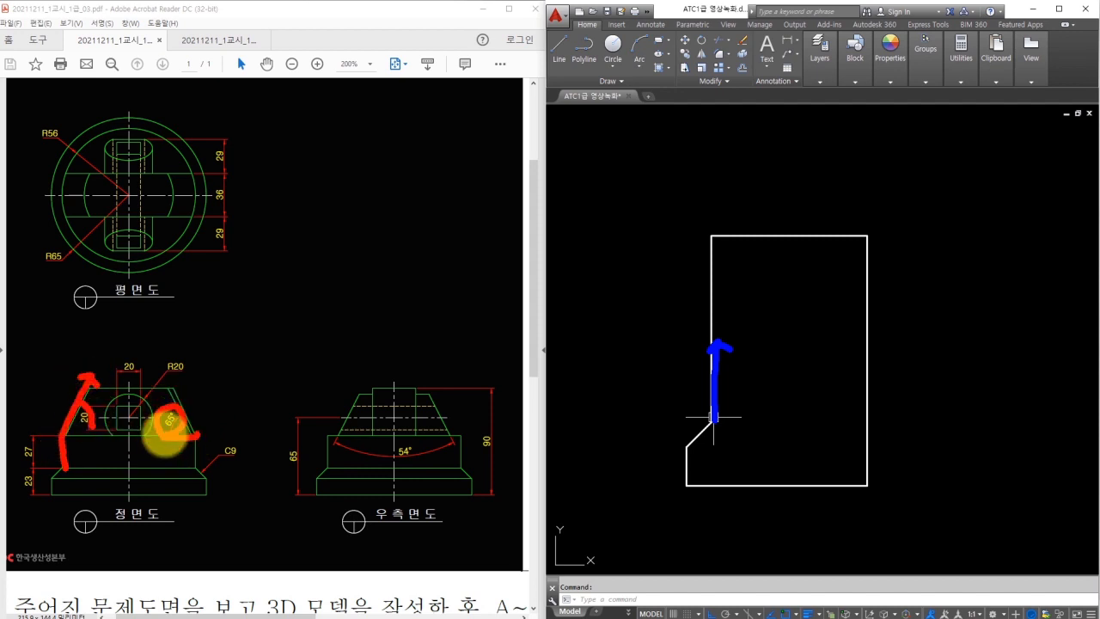
key("Escape")
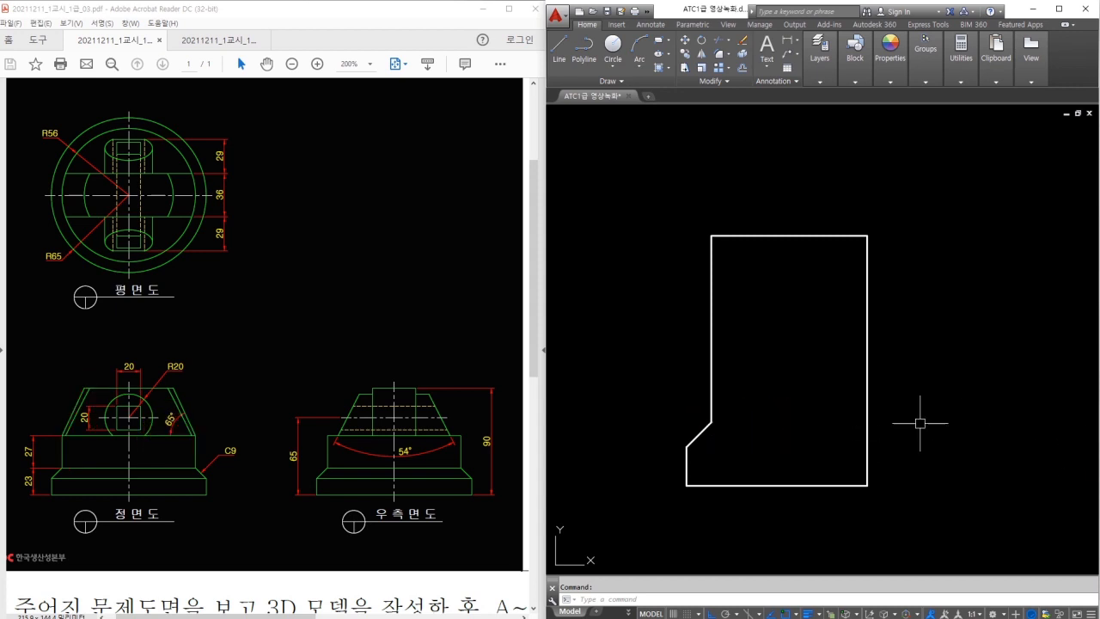
Draw a line 27 up from the chamfer corner, then on at 65° to the top.
key("Return")
left_click(711, 421)
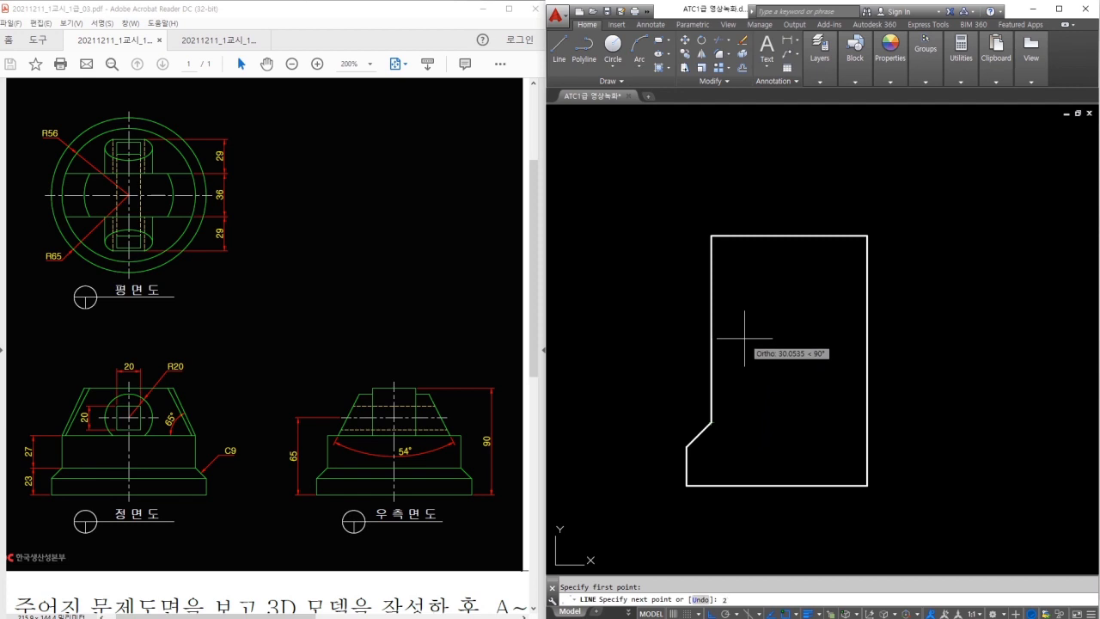
type("27")
key("Return")
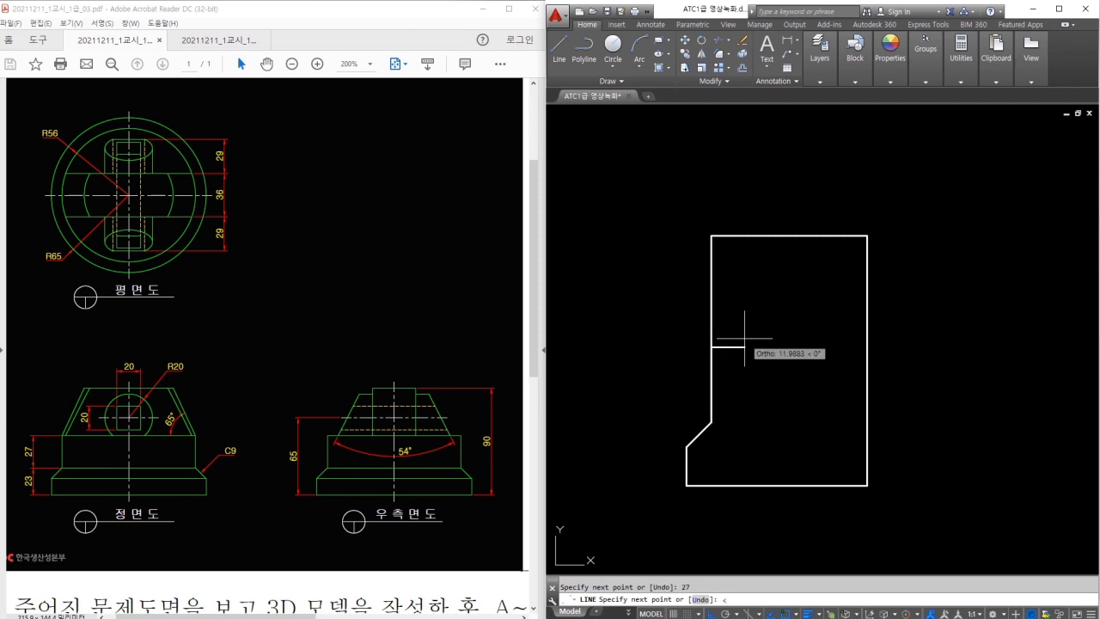
type("<65")
key("Return")
left_click(836, 190)
key("Escape")
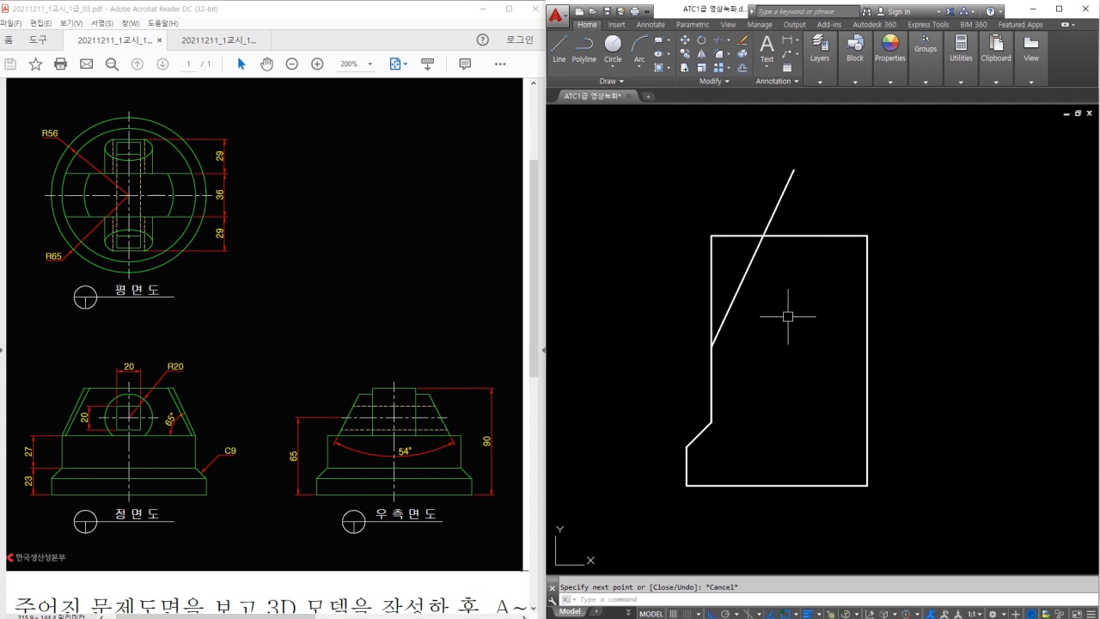
Erase the old left vertical edge and trim the slope above the top edge.
left_click(737, 263)
left_click(696, 262)
type("e")
key("Return")
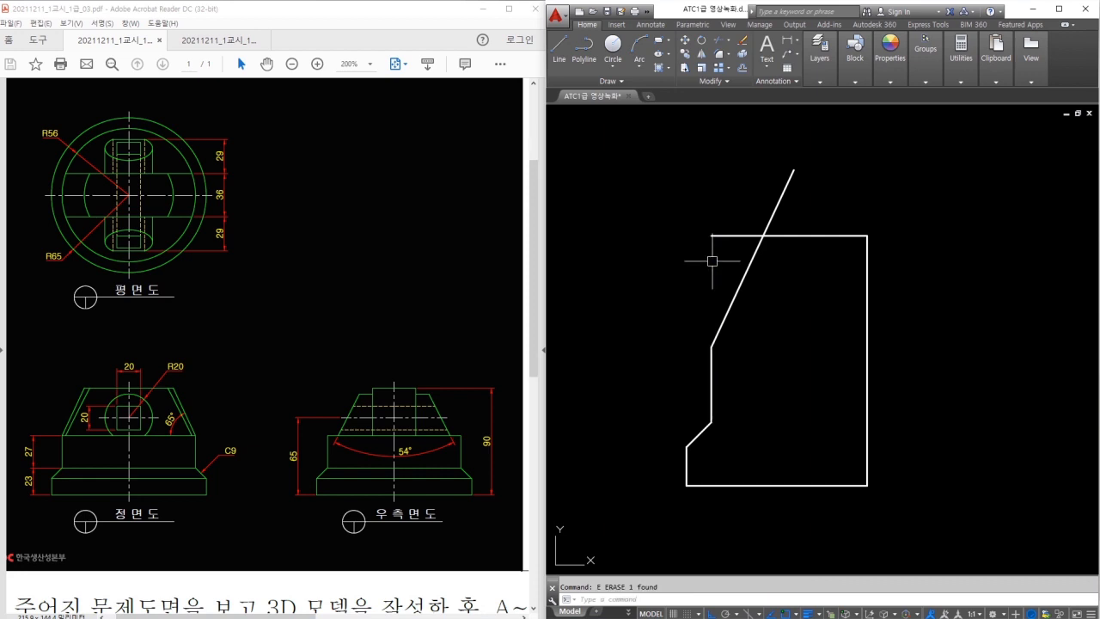
type("tr")
key("Return")
key("Return")
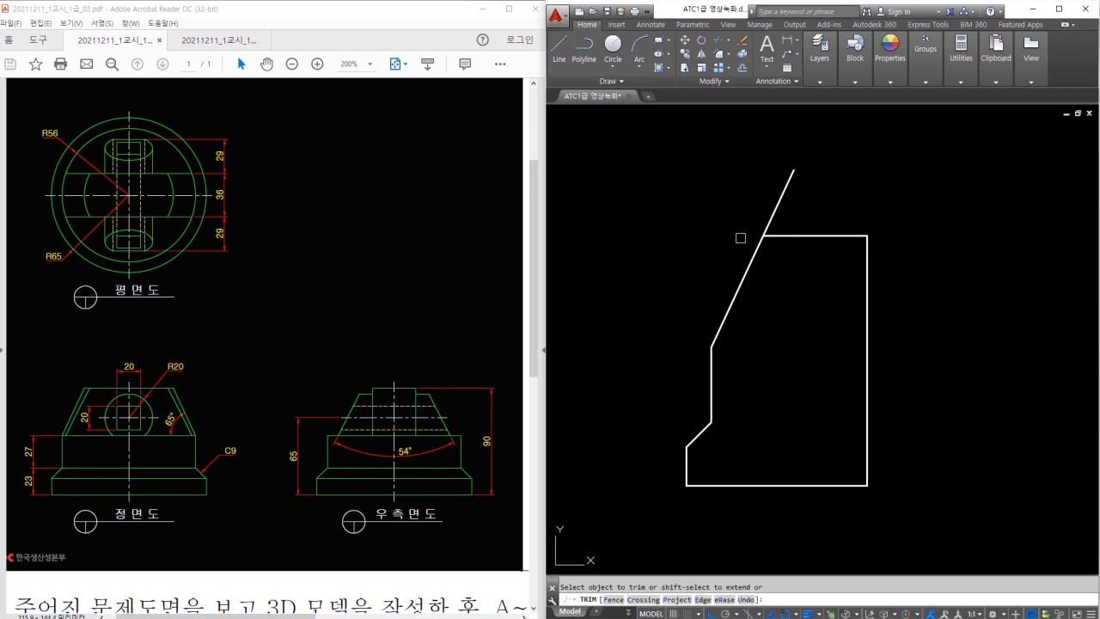
left_click(768, 217)
key("Escape")
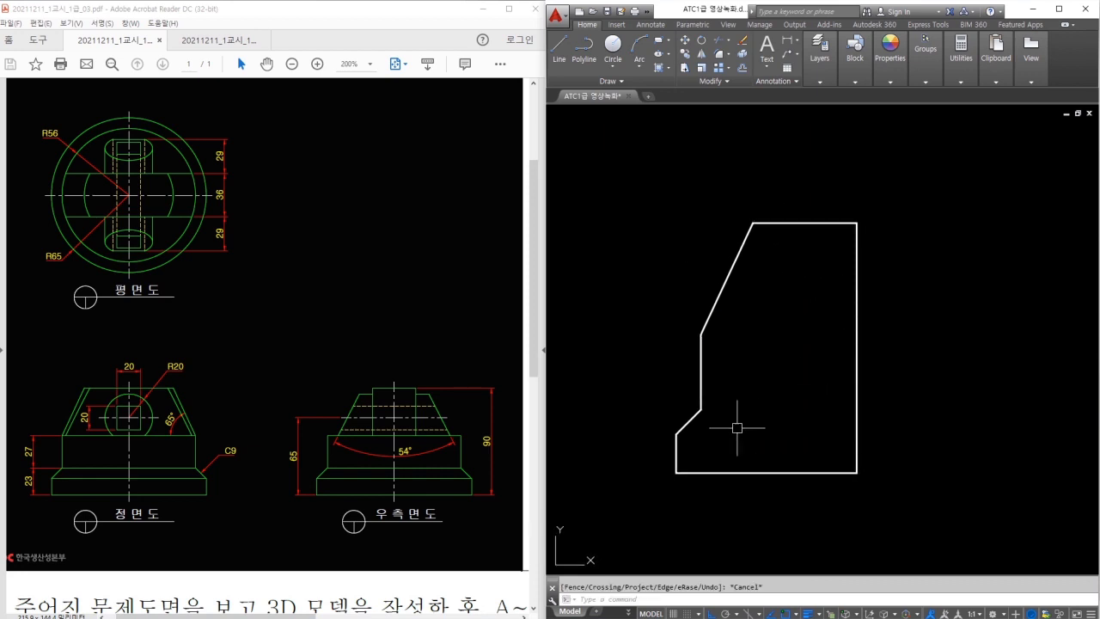
middle_click_drag(789, 329, 748, 308)
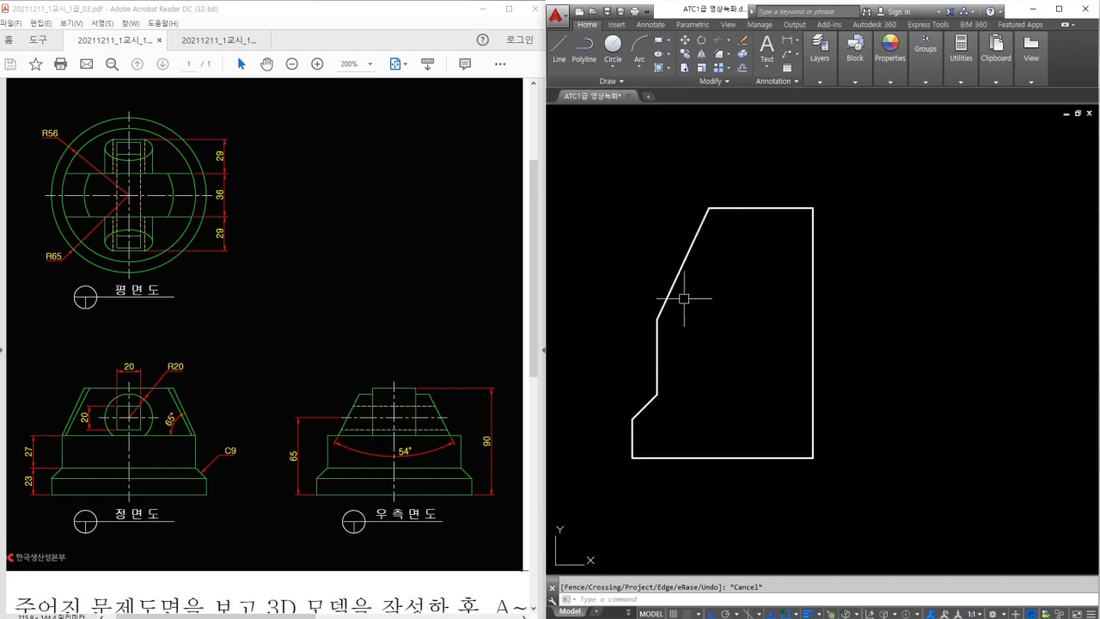
mouse_move(781, 225)
left_mouse_down()
mouse_move(797, 263)
mouse_move(852, 242)
mouse_move(855, 260)
left_mouse_up()
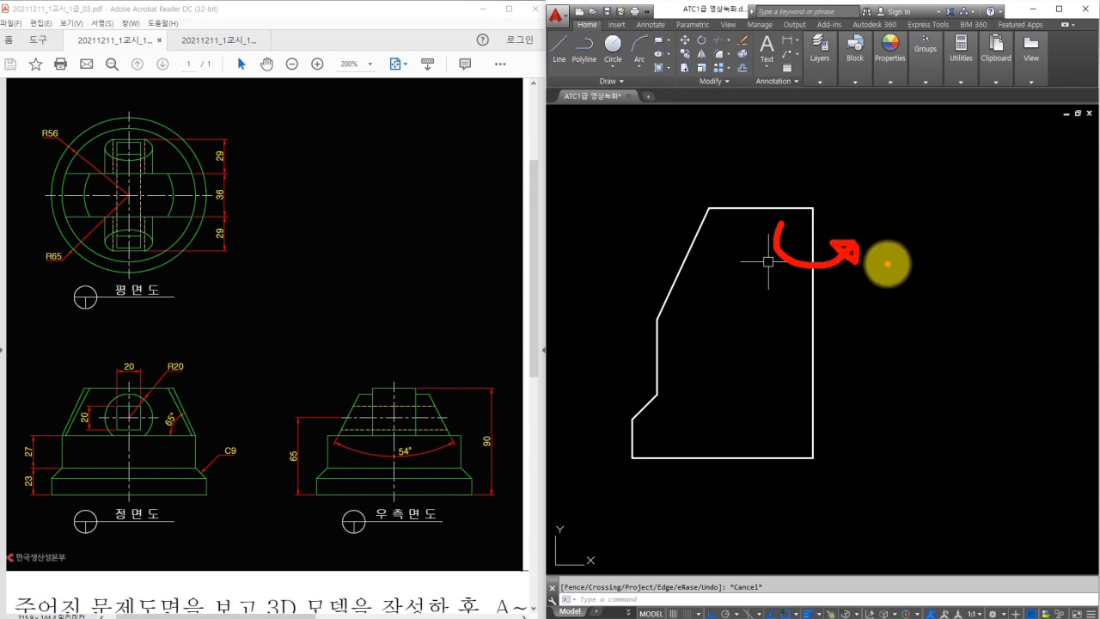
key("Escape")
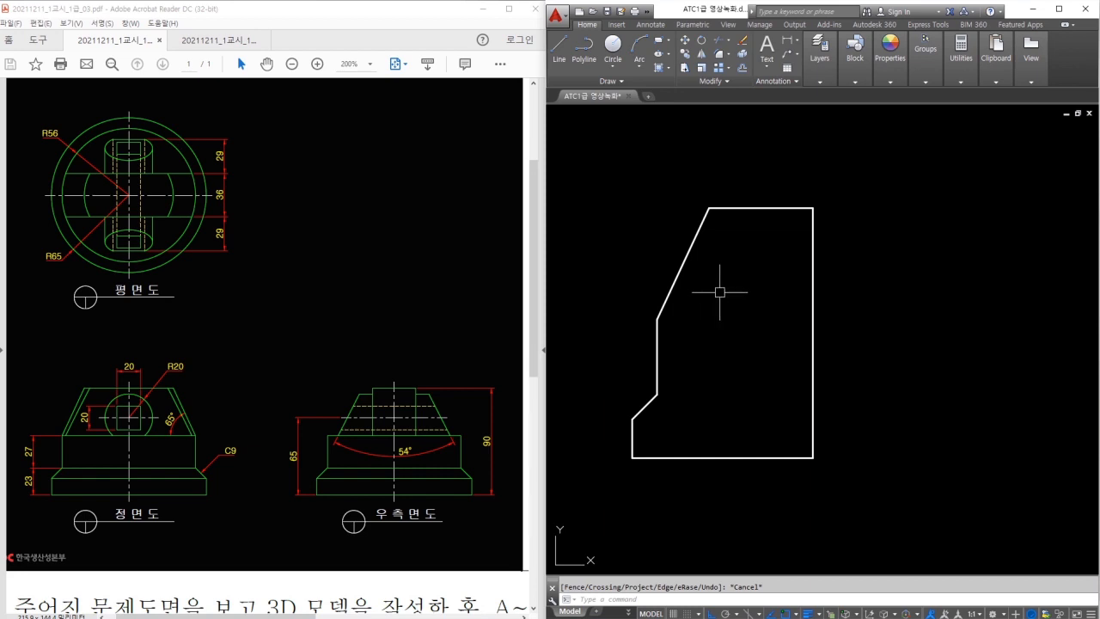
Draw a 20 by 20 square beside the profile for the plan view's central feature.
middle_click_drag(895, 307, 737, 312)
middle_click_drag(862, 311, 688, 306)
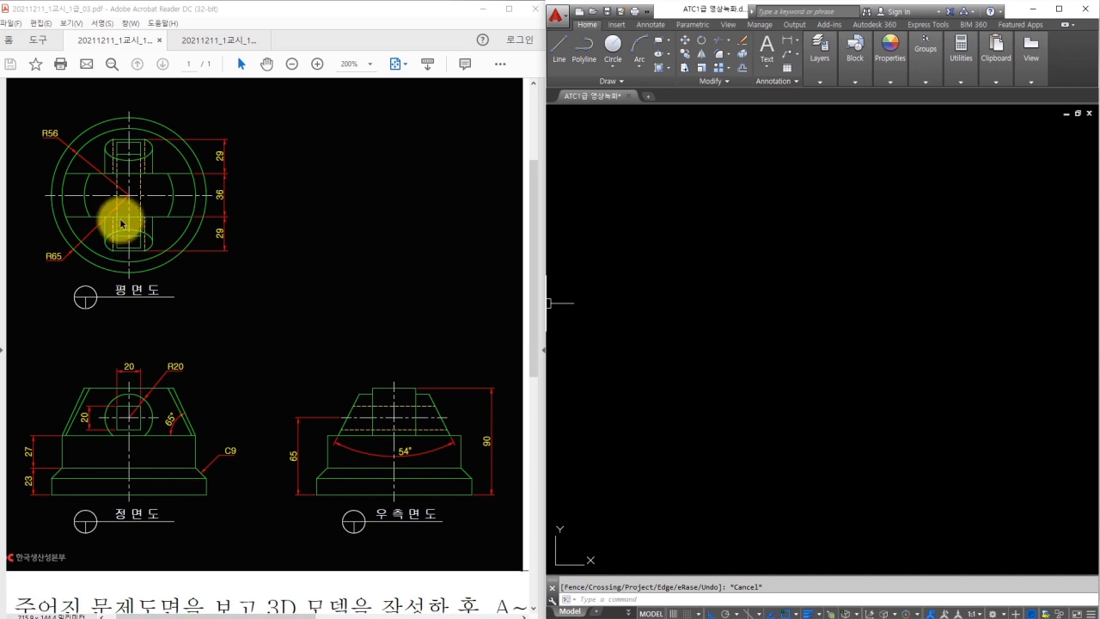
mouse_move(141, 134)
left_mouse_down()
mouse_move(143, 238)
mouse_move(106, 238)
mouse_move(110, 135)
mouse_move(152, 197)
mouse_move(129, 222)
left_mouse_up()
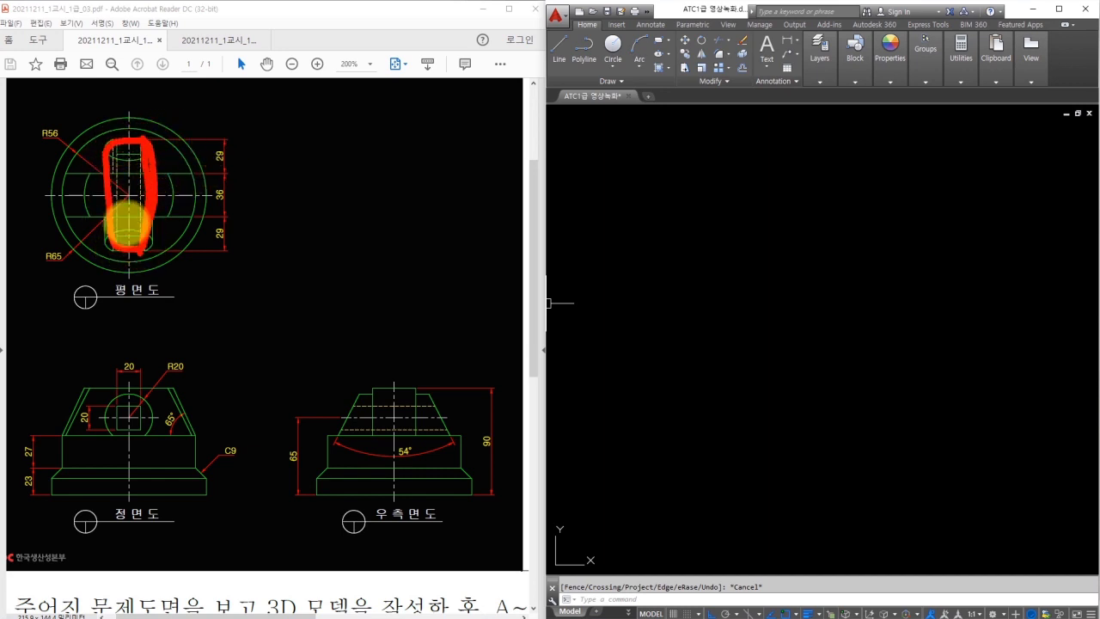
key("Escape")
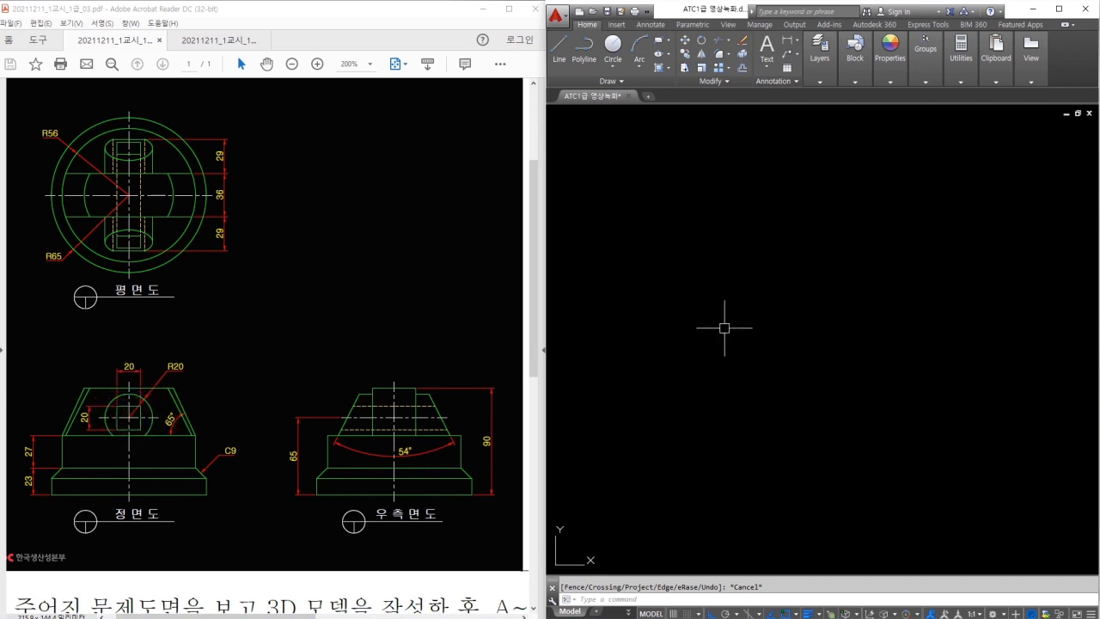
type("rec")
key("Return")
left_click(691, 344)
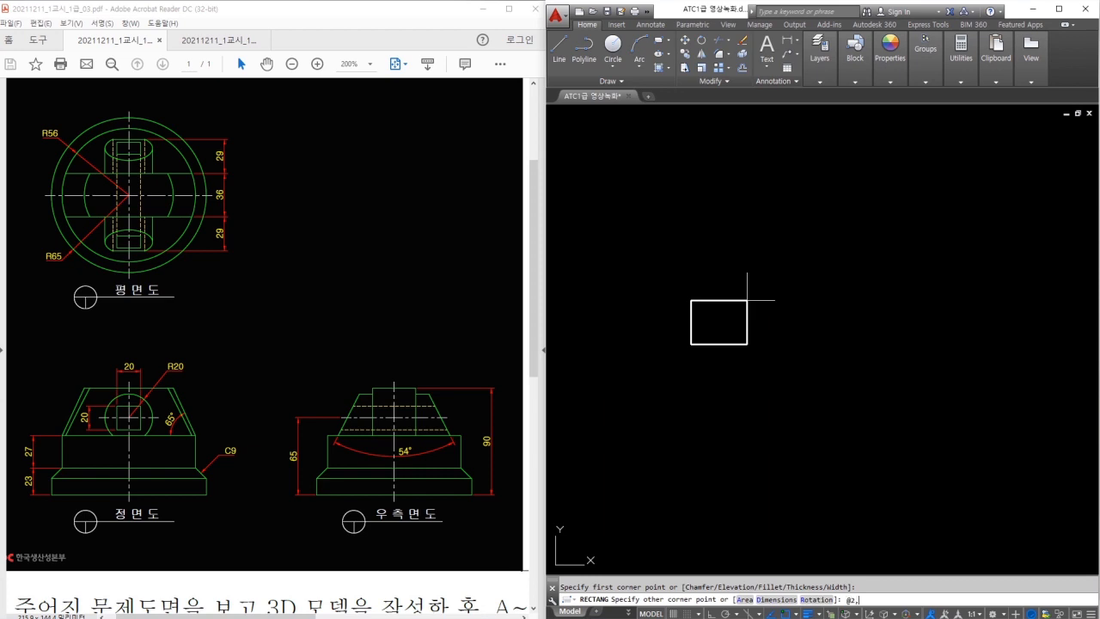
key("Return")
key("Escape")
Add a radius-20 circle centred on the square via a midpoint guide line, then erase the guide.
type("l")
key("Return")
scroll(691, 314, "up", 2)
left_click(690, 318)
left_click(781, 318)
key("Return")
type("c")
key("Return")
left_click(740, 322)
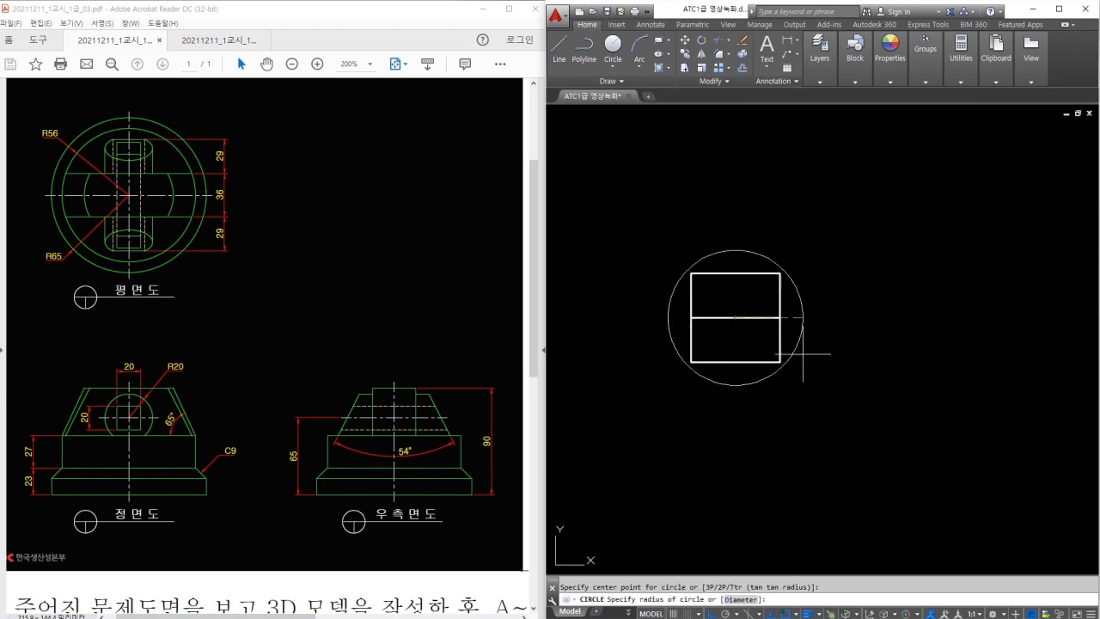
type("20")
key("Return")
key("Return")
left_click(717, 318)
key("Return")
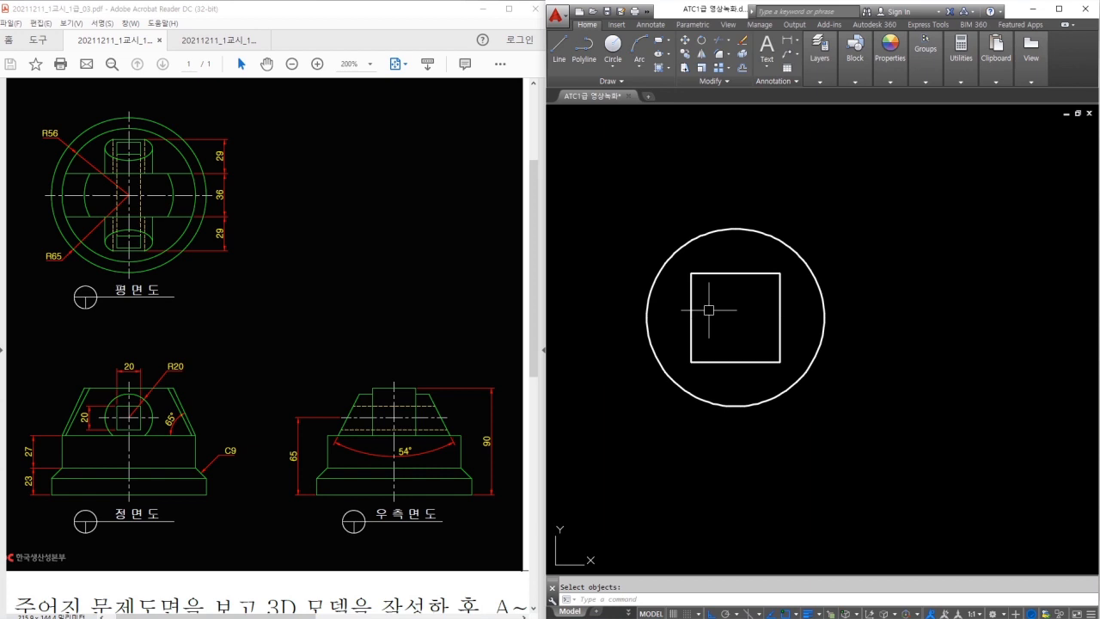
Bring the side profile back into view and mark its right edge.
scroll(714, 315, "down", 5)
middle_click_drag(715, 315, 857, 310)
left_click(694, 298)
mouse_move(693, 296)
left_mouse_down()
mouse_move(651, 282)
mouse_move(714, 294)
mouse_move(683, 305)
left_mouse_up()
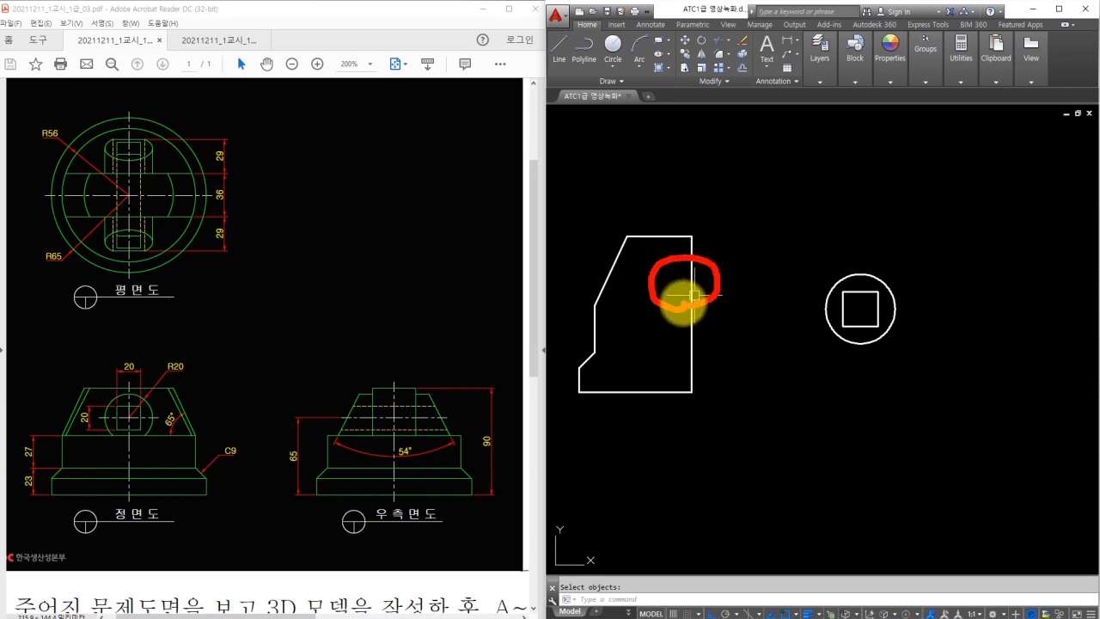
Offset the profile's bottom edge 65 upward as a temporary guide line.
key("Escape")
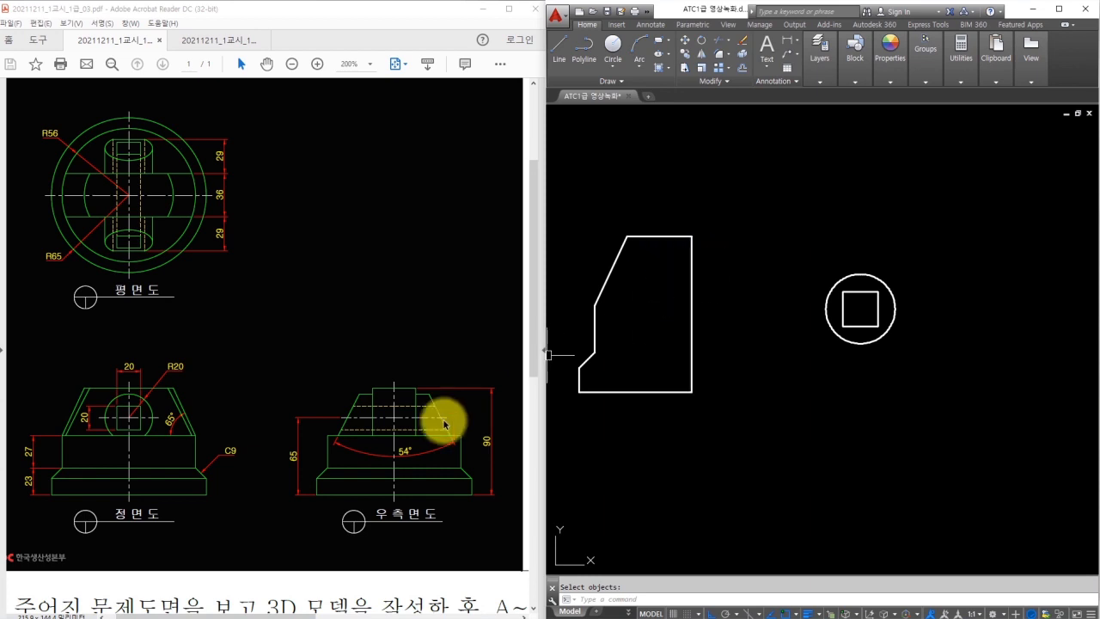
mouse_move(316, 495)
left_mouse_down()
mouse_move(288, 428)
mouse_move(313, 433)
left_mouse_up()
key("Escape")
left_click(699, 356)
key("Escape")
type("o")
key("Return")
type("65")
key("Return")
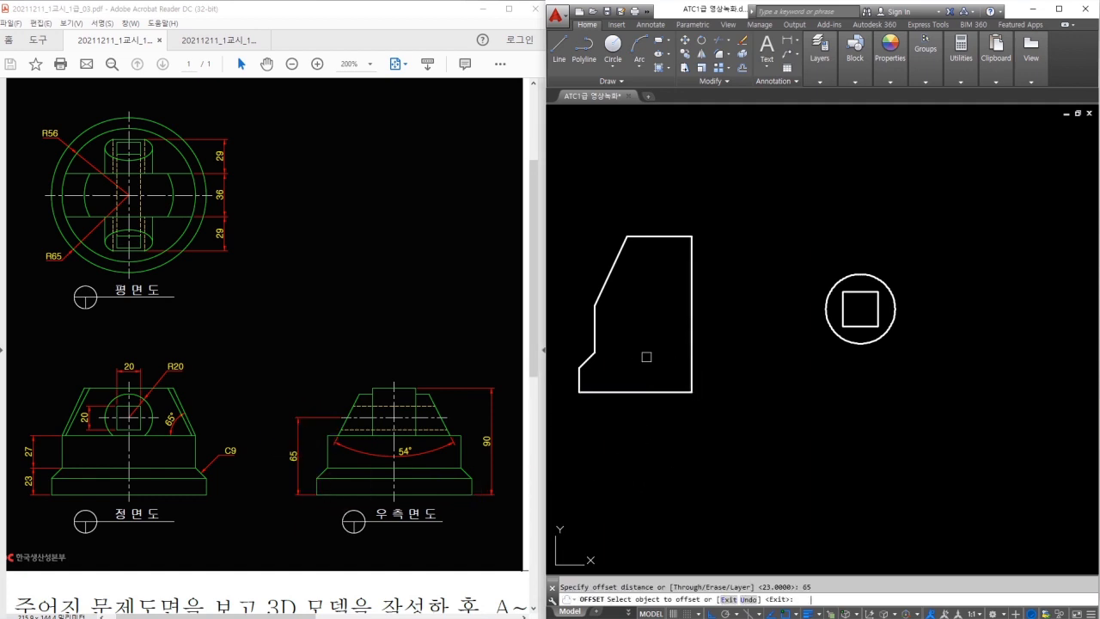
left_click(657, 388)
left_click(660, 326)
key("Escape")
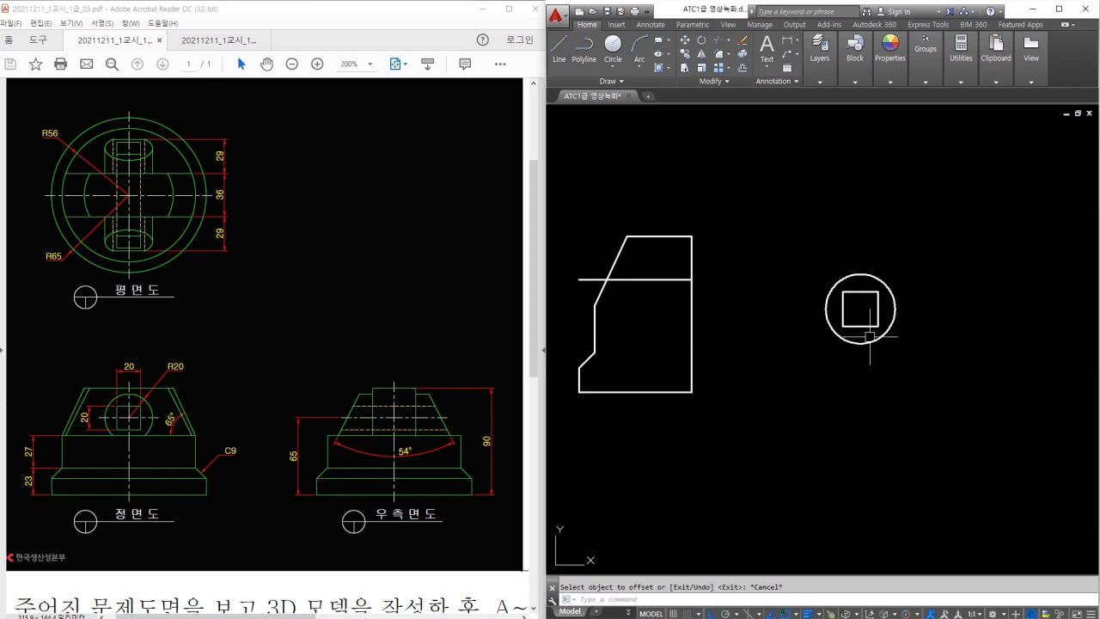
Move the circle and square by the circle's centre onto the right edge, then erase the guide line.
type("m")
key("Return")
left_click(794, 250)
left_click(899, 347)
key("Return")
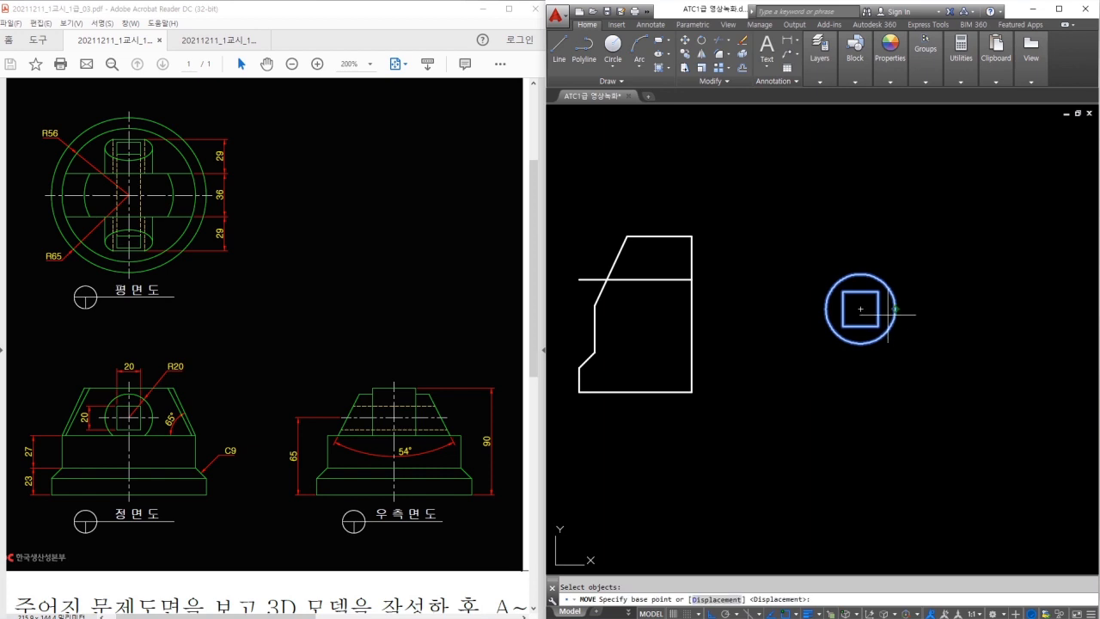
left_click(861, 308)
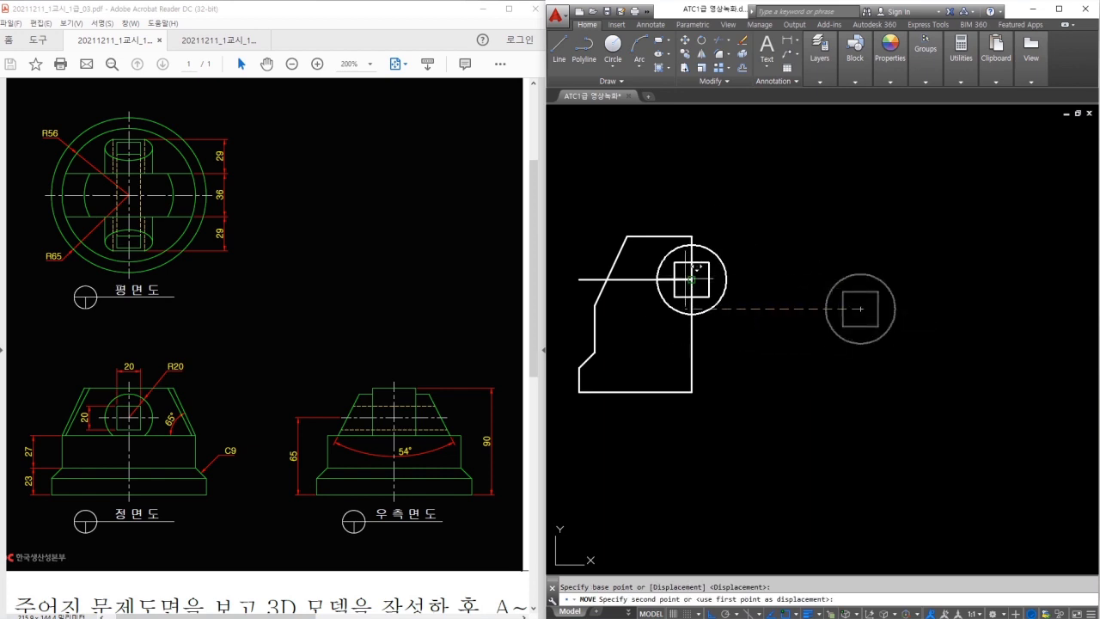
key("Escape")
left_click(635, 279)
type("e")
key("Return")
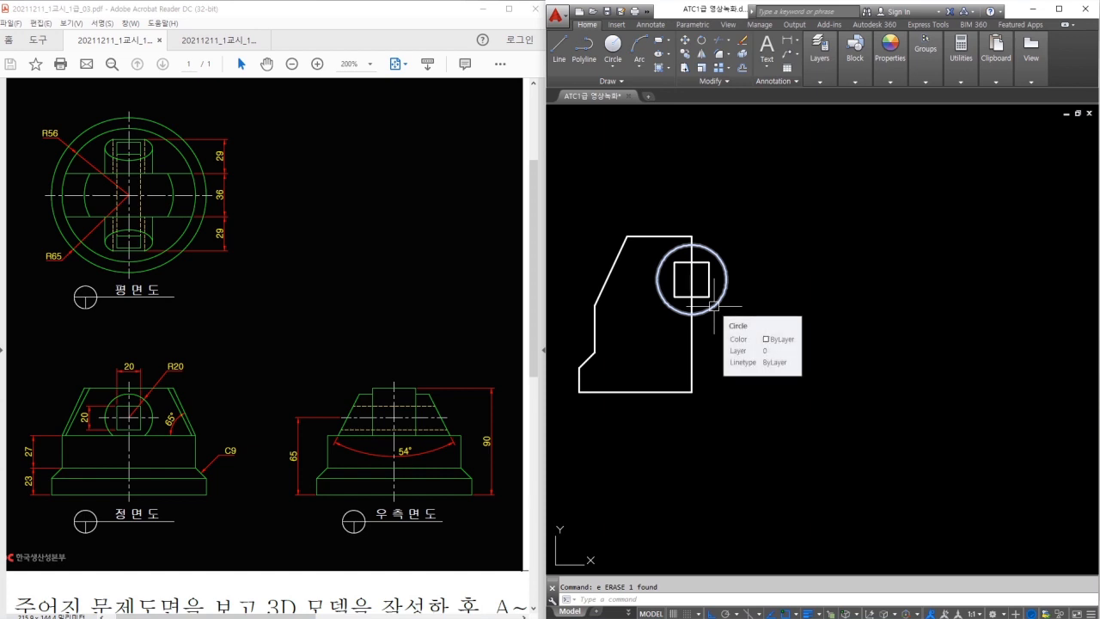
Mark the slanted side-view edges and the 29, 36, 29 dimensions on the reference drawing.
mouse_move(232, 183)
left_mouse_down()
mouse_move(230, 206)
mouse_move(210, 167)
mouse_move(240, 186)
mouse_move(236, 248)
mouse_move(233, 172)
left_mouse_up()
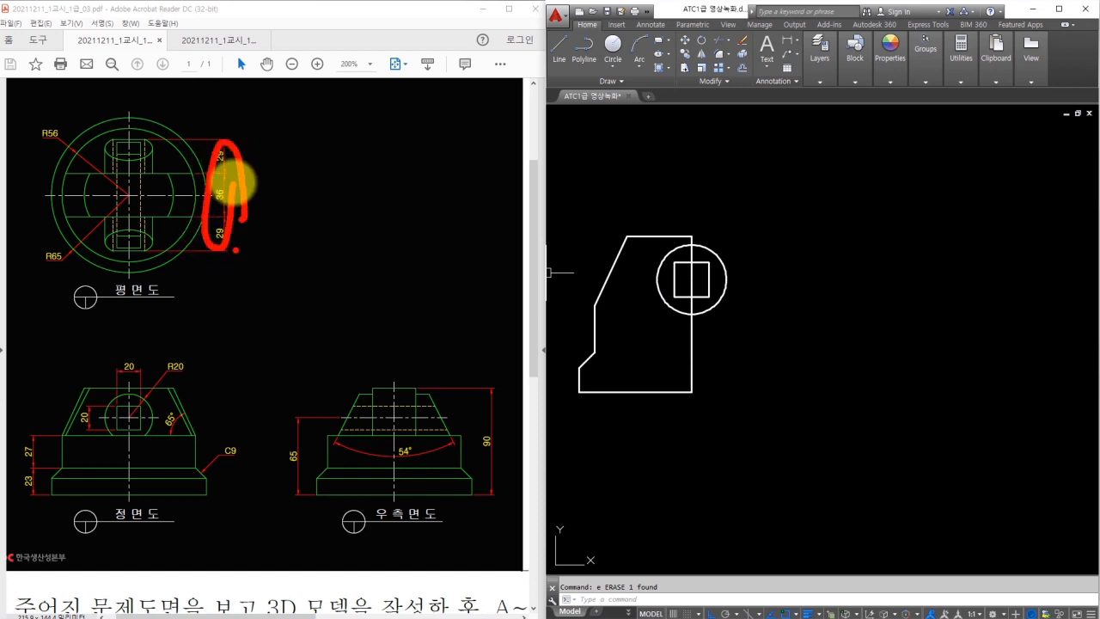
middle_click_drag(937, 369, 914, 370)
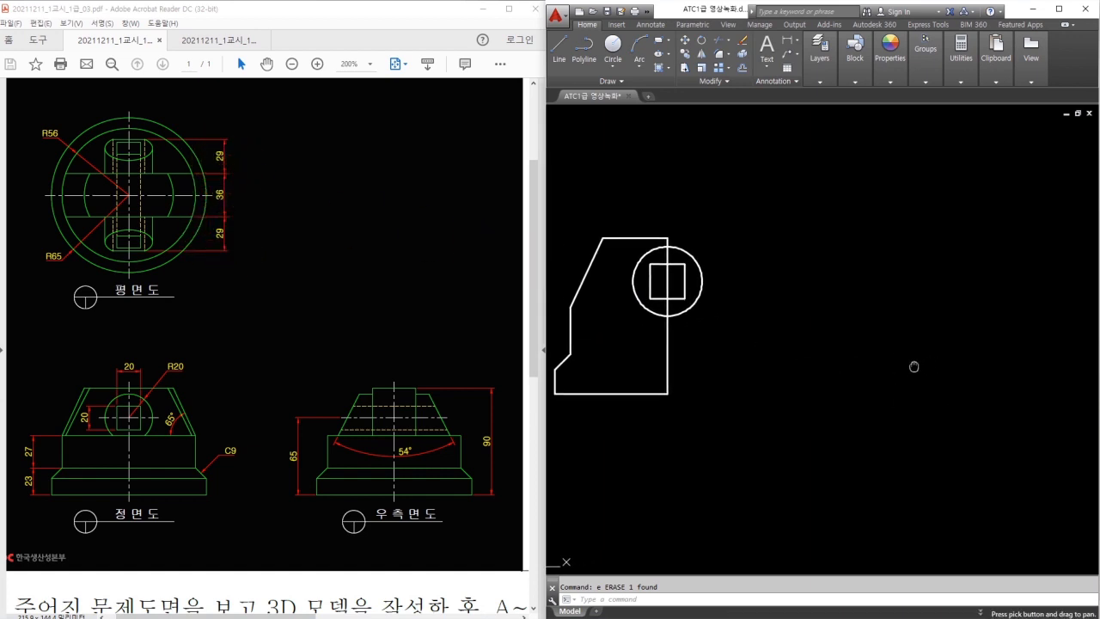
left_click_drag(335, 435, 358, 397)
left_click_drag(424, 397, 449, 439)
mouse_move(226, 248)
left_mouse_down()
mouse_move(205, 231)
mouse_move(228, 235)
left_mouse_up()
left_click_drag(227, 187, 225, 210)
mouse_move(228, 141)
left_mouse_down()
mouse_move(209, 147)
mouse_move(228, 163)
left_mouse_up()
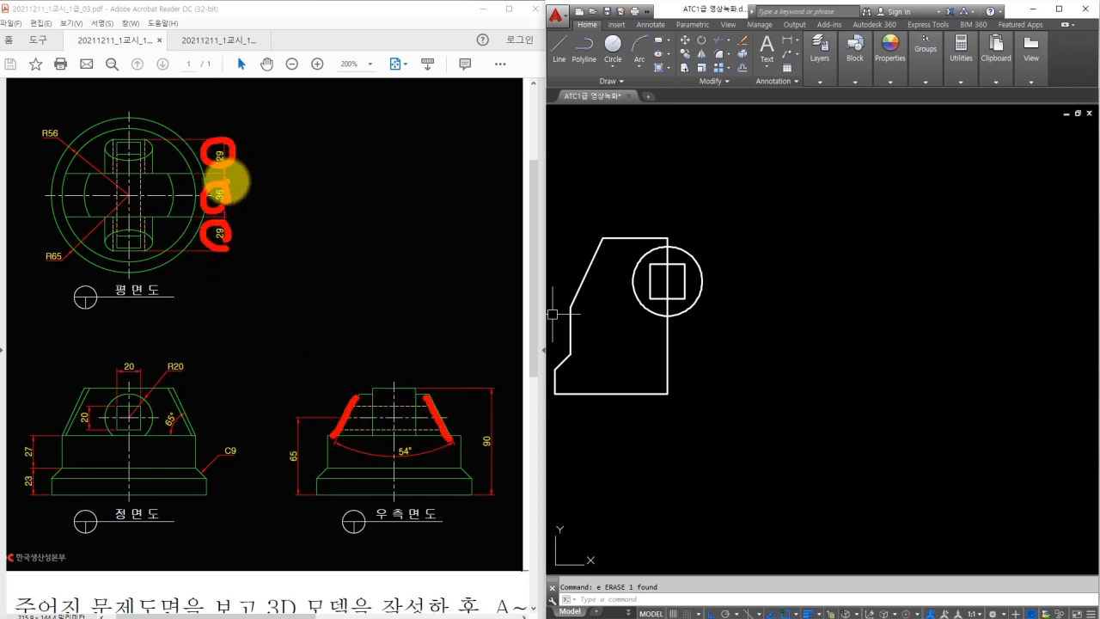
Add 29 + 36 + 29 in the calculator to get the 94 total, then close it.
key("Escape")
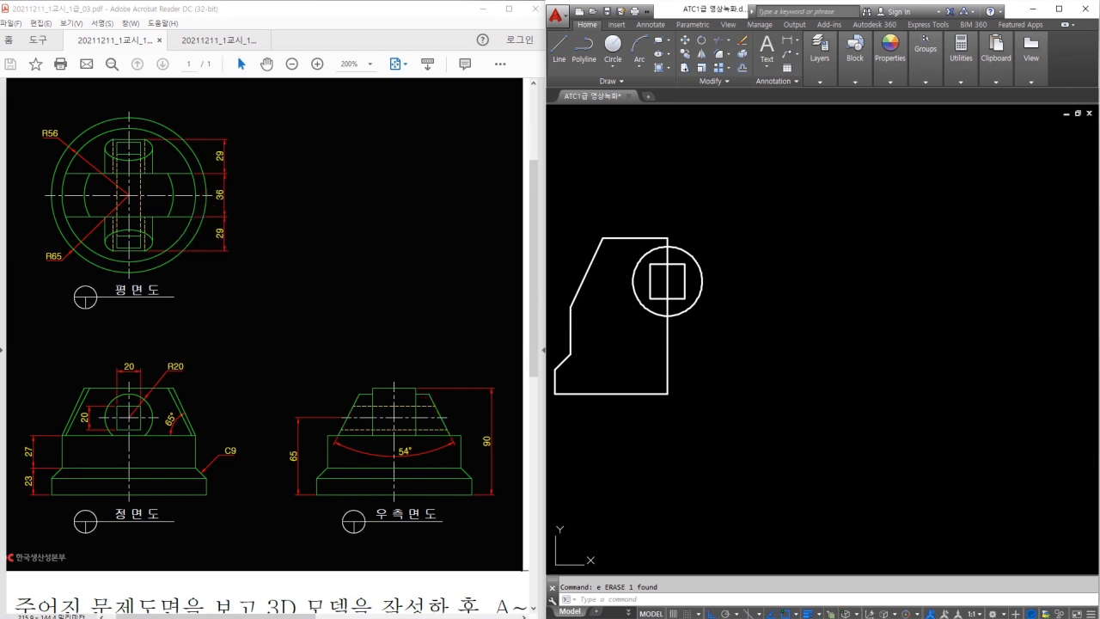
key("XF86Calculator")
type("29+36")
key("Return")
type("+29")
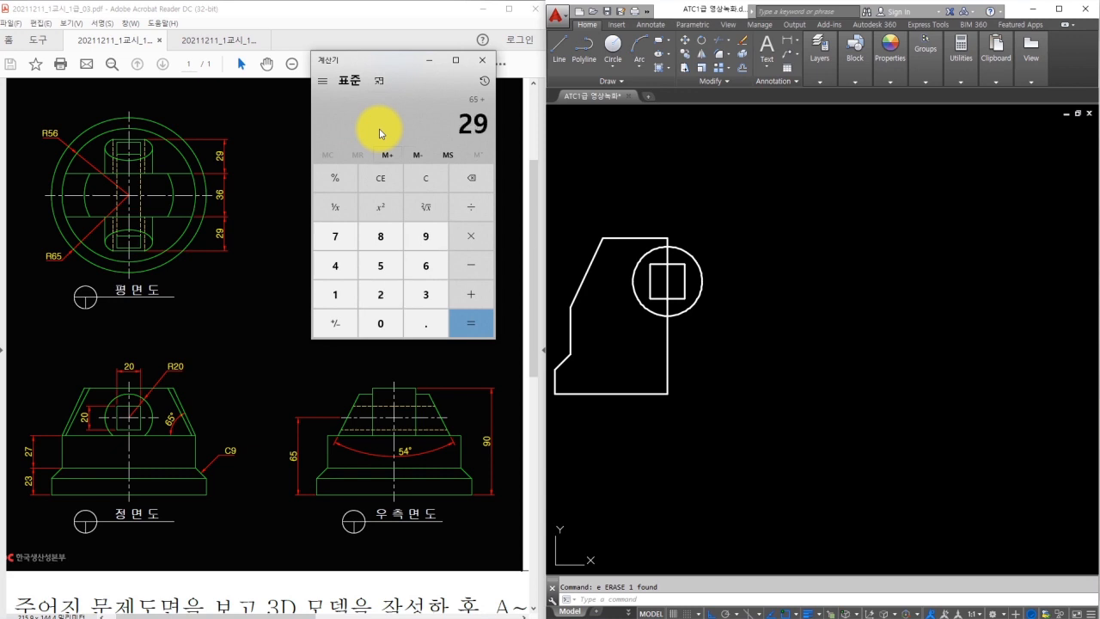
left_click_drag(227, 143, 231, 237)
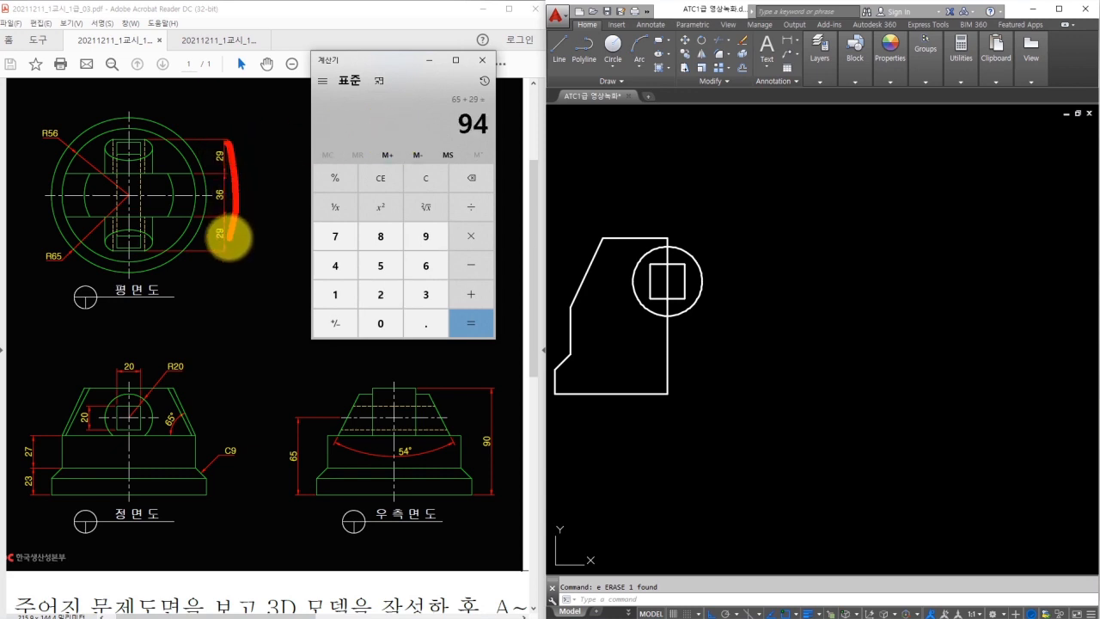
mouse_move(265, 191)
left_mouse_down()
mouse_move(263, 220)
mouse_move(292, 206)
left_mouse_up()
left_click_drag(289, 197, 283, 221)
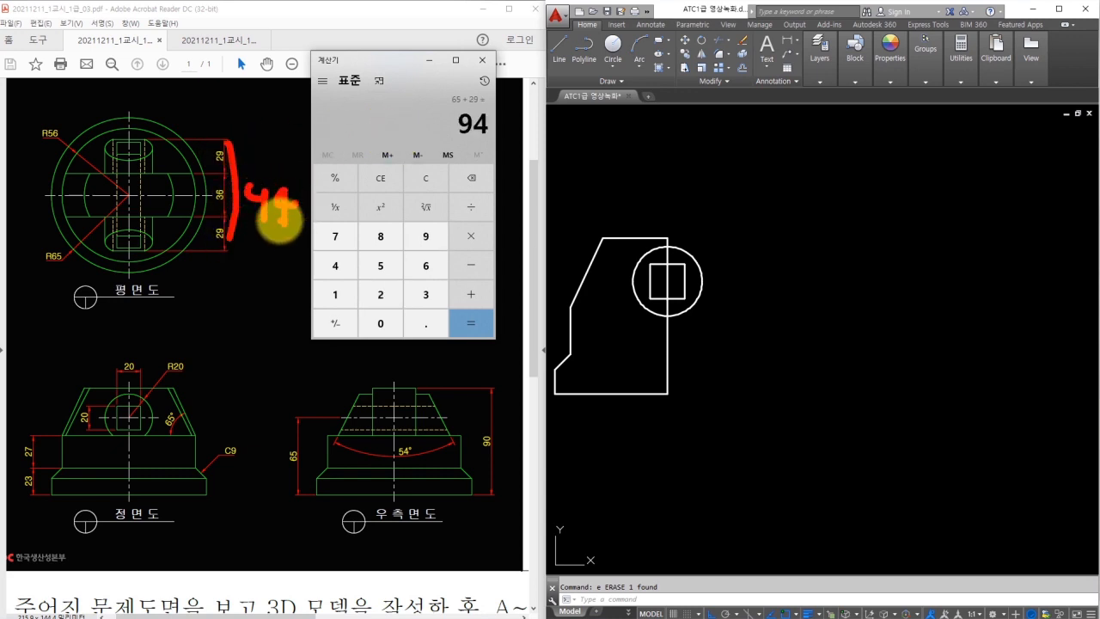
key("Escape")
left_click(482, 61)
Start a line in empty space to the right of the profile.
left_click(822, 290)
key("Escape")
middle_click_drag(884, 339, 828, 342)
type("l")
key("space")
left_click(773, 352)
Finish the horizontal base line at 94 long.
key("Return")
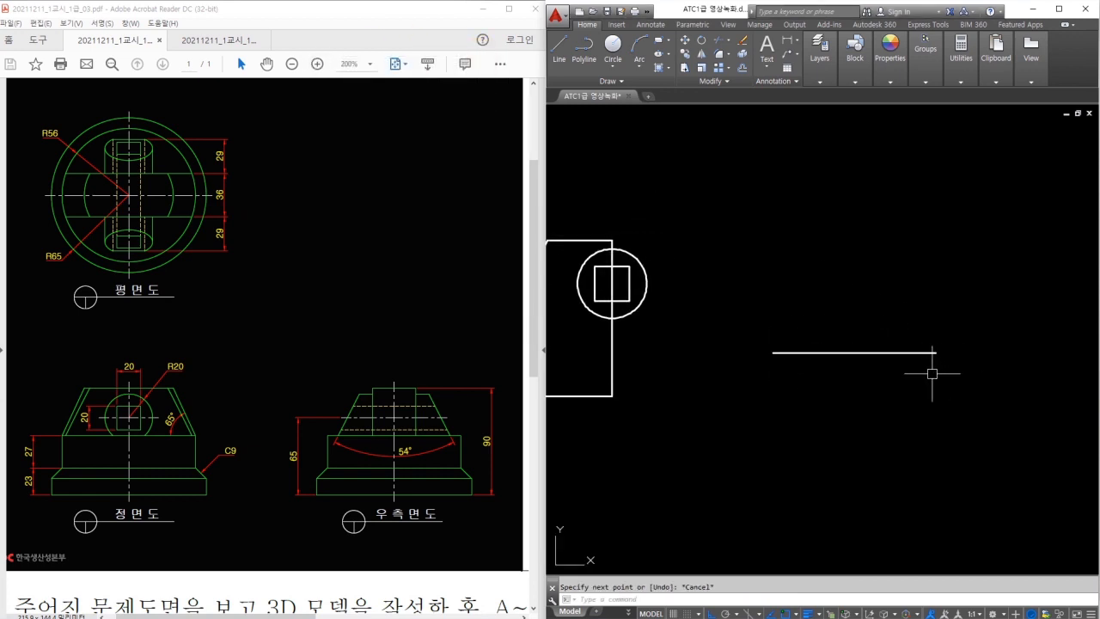
key("Escape")
middle_click_drag(868, 372, 793, 383)
key("space")
key("Escape")
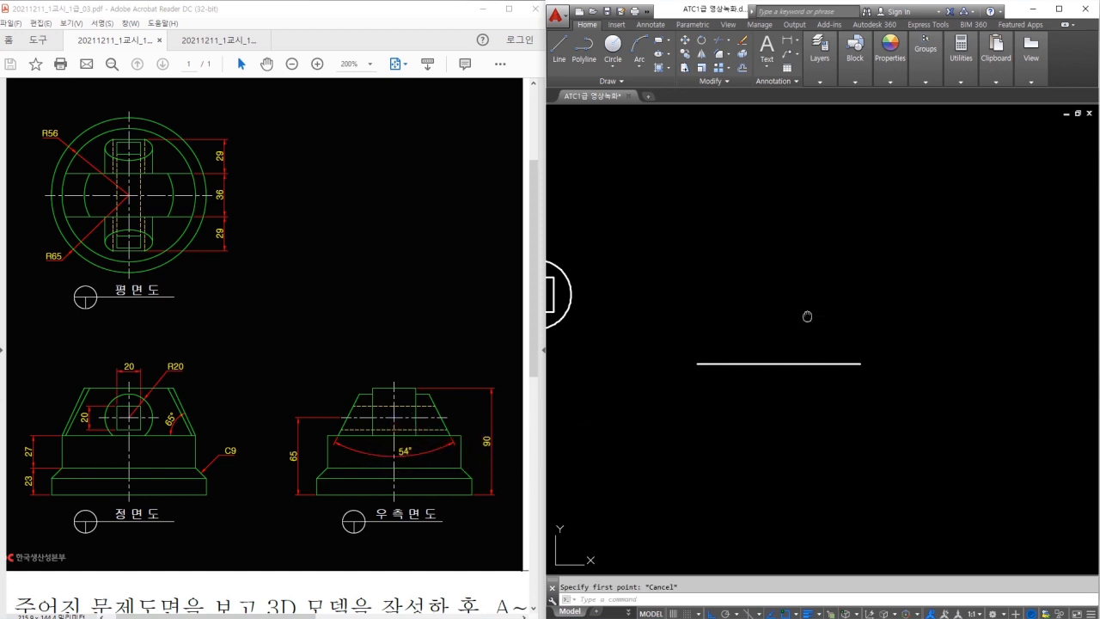
middle_click_drag(812, 251, 811, 256)
middle_click_drag(774, 353, 776, 300)
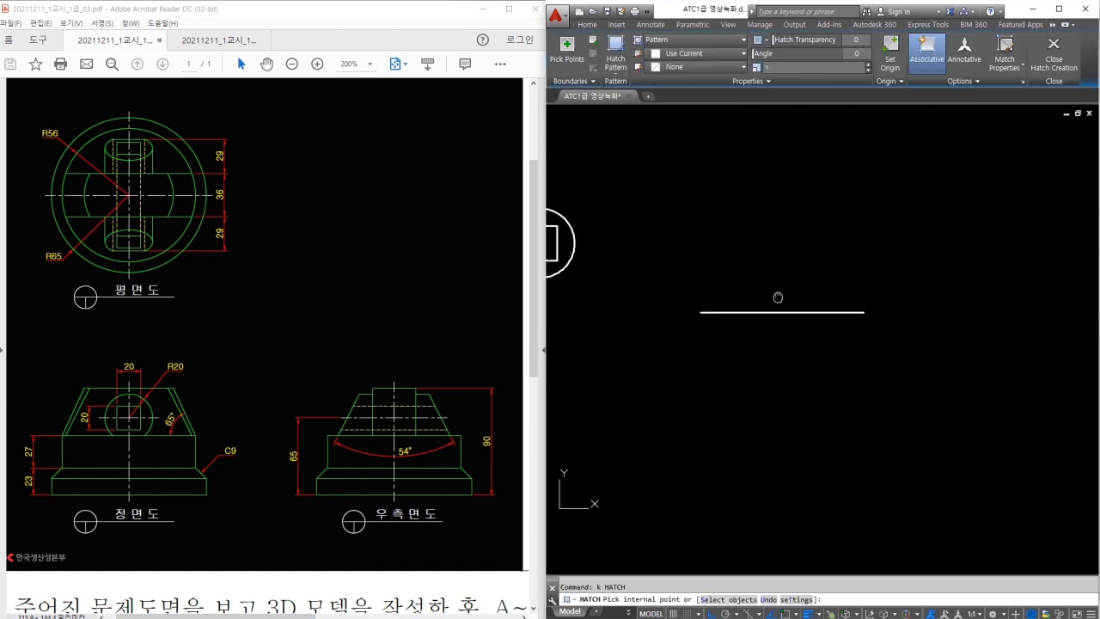
Draw a vertical line above the base line.
key("space")
left_click(782, 312)
key("Escape")
key("space")
left_click(786, 148)
left_click(807, 223)
key("Escape")
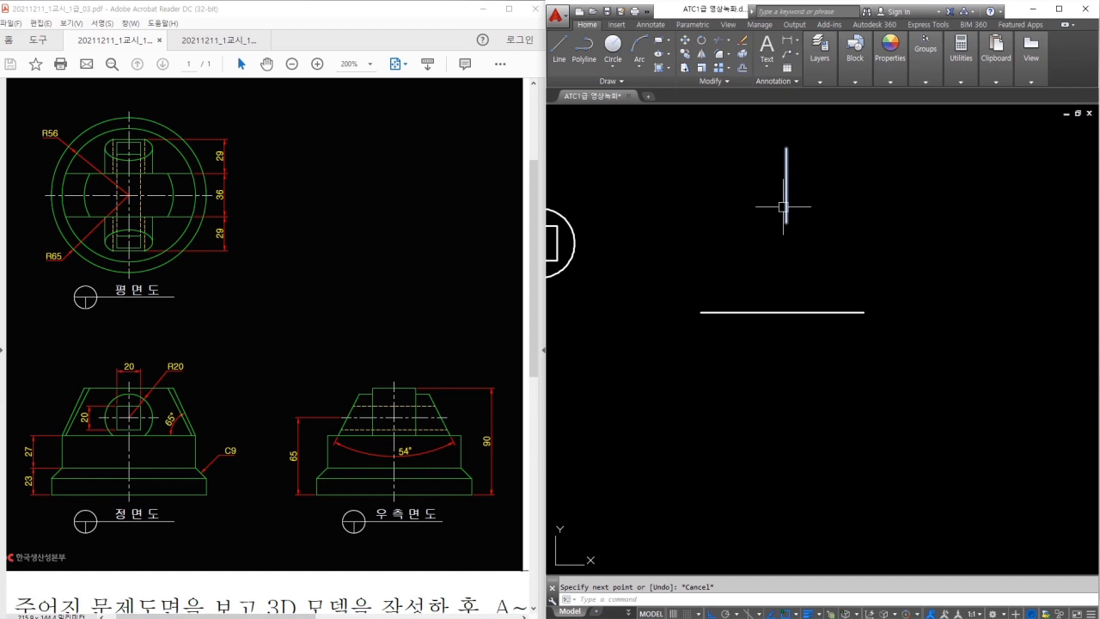
Rotate the vertical line -27 degrees about its top endpoint.
type("ro")
key("space")
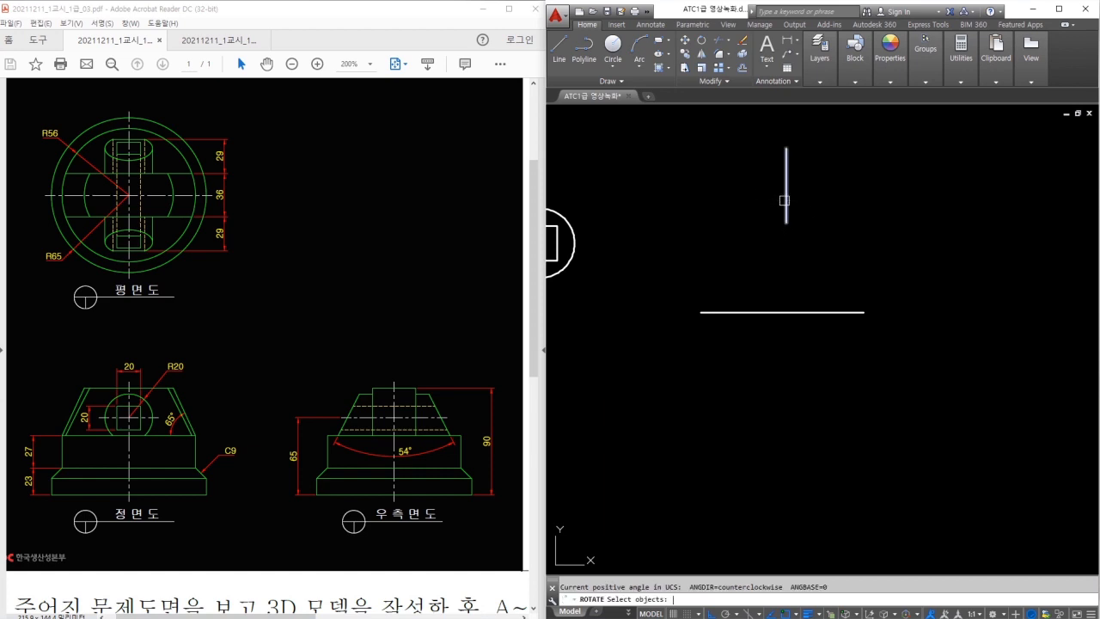
left_click(823, 142)
left_click(768, 190)
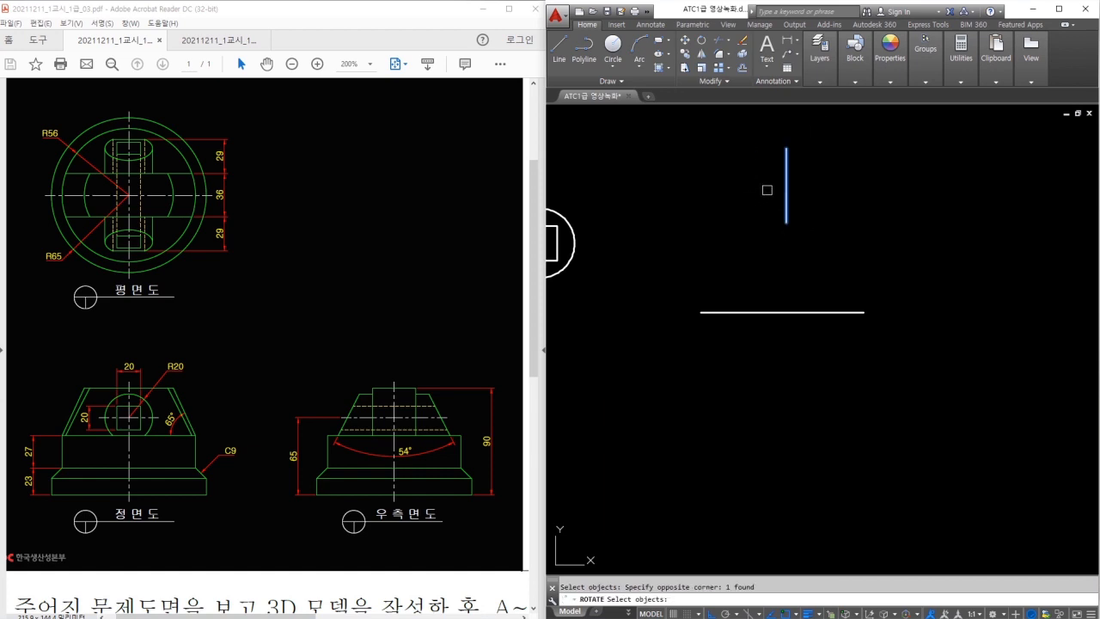
key("space")
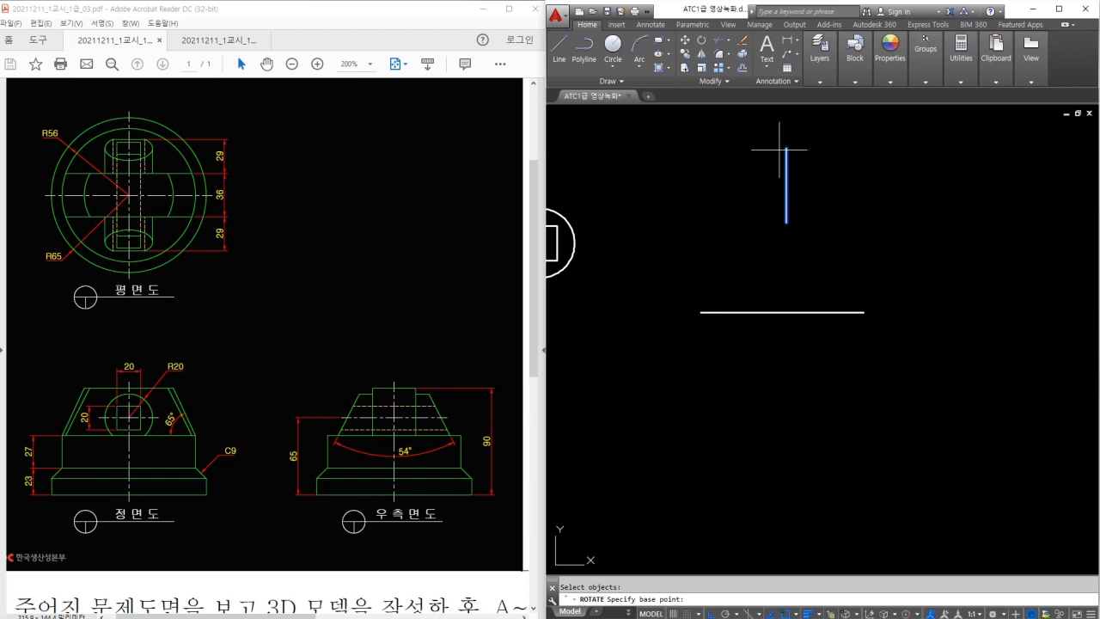
left_click(786, 148)
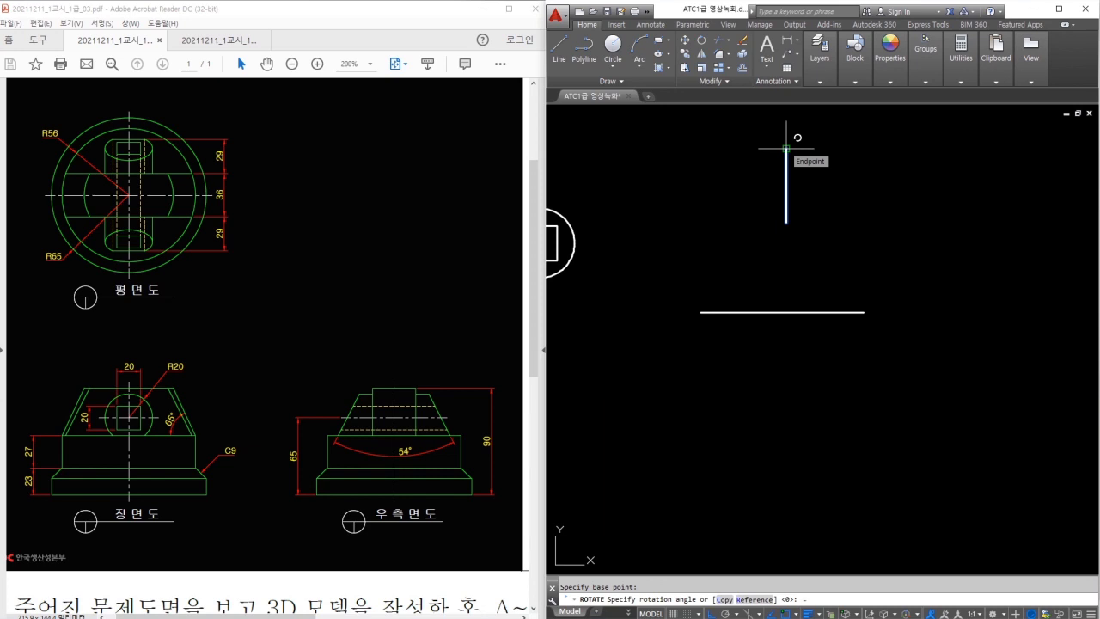
key("Return")
Move the tilted line so its lower end sits on the base line's left end.
type("m")
key("Return")
left_click(781, 213)
left_click(759, 192)
key("Return")
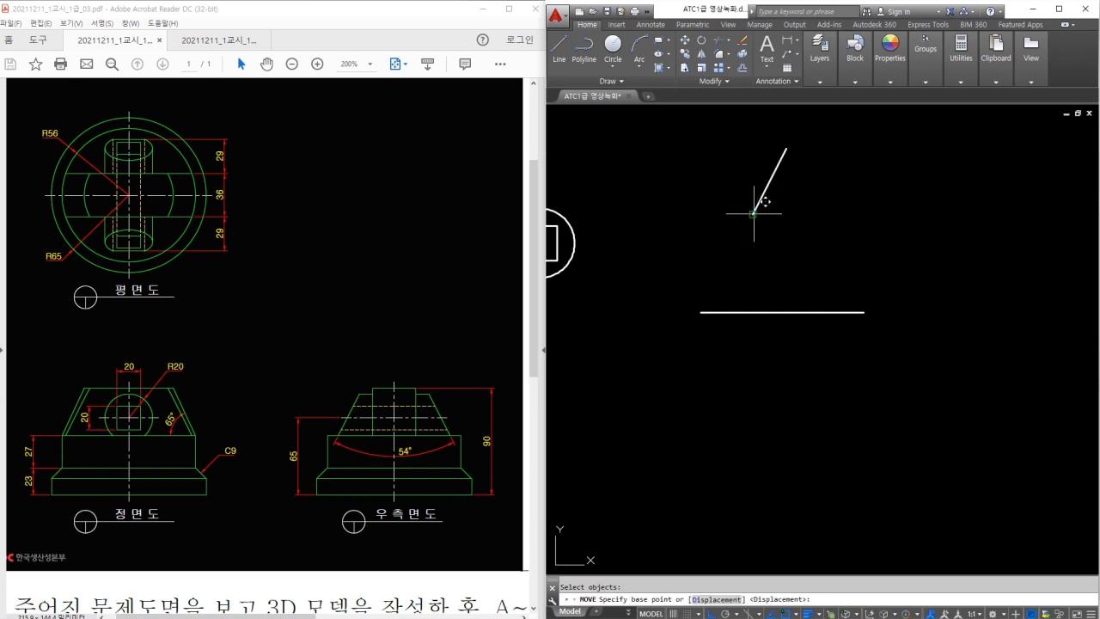
left_click(752, 213)
middle_click_drag(718, 262, 707, 288)
left_click(708, 288)
Lengthen the tilted line by a delta of 5.
type("len")
key("Return")
type("de")
key("Return")
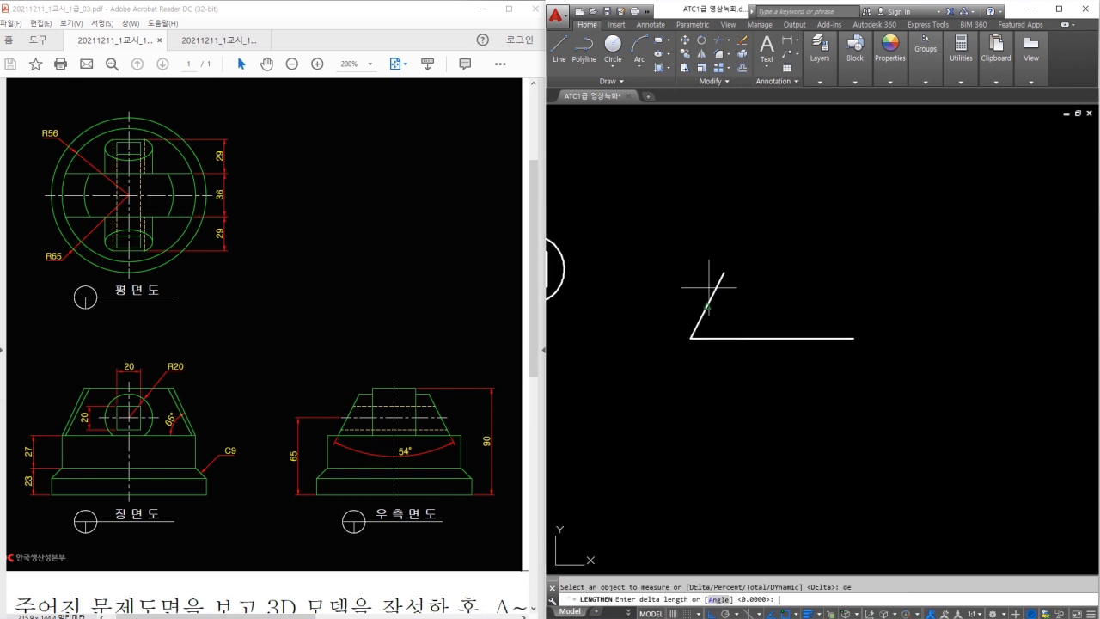
type("5")
key("Return")
left_click(716, 284)
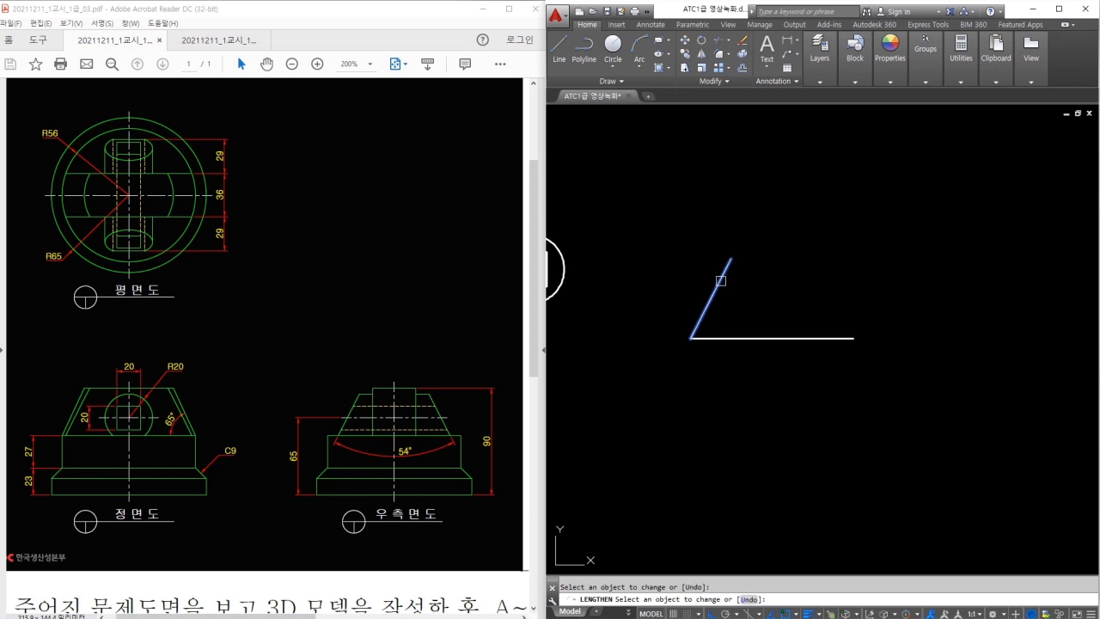
key("Escape")
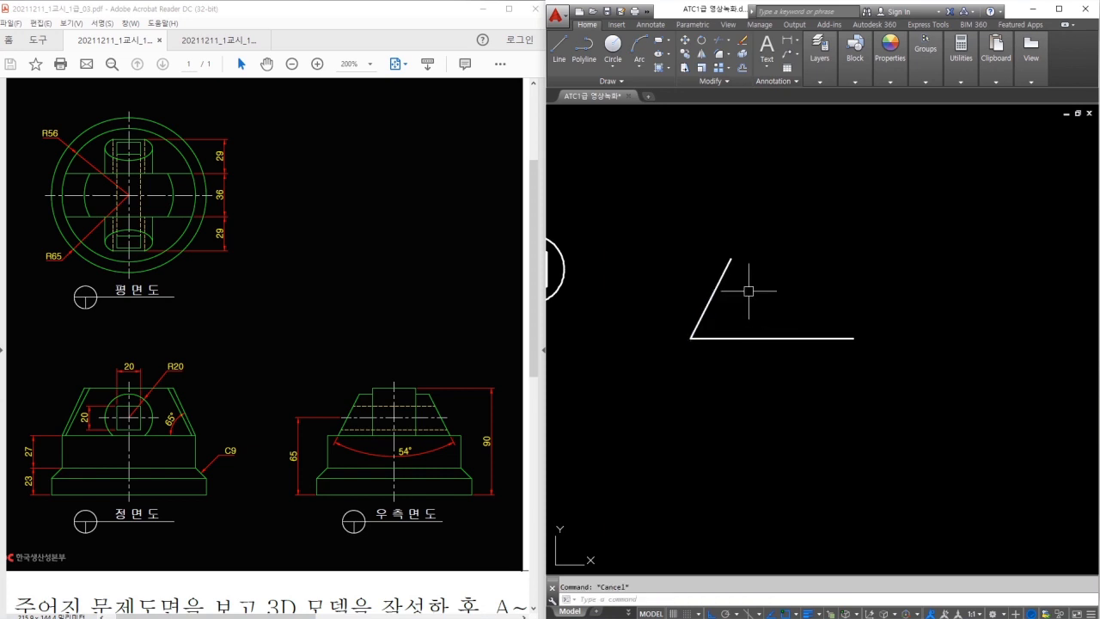
Mirror the tilted line about a vertical axis through the base line's midpoint.
key("Return")
left_click(747, 291)
left_click(705, 300)
key("Return")
left_click(772, 338)
left_click(781, 280)
key("Return")
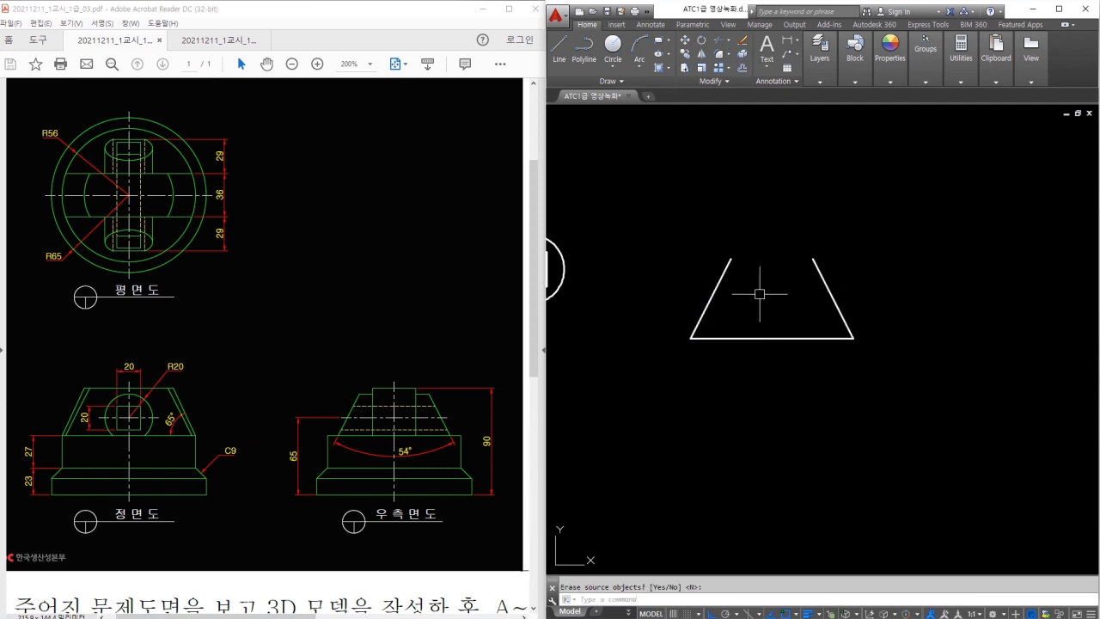
left_click(717, 204)
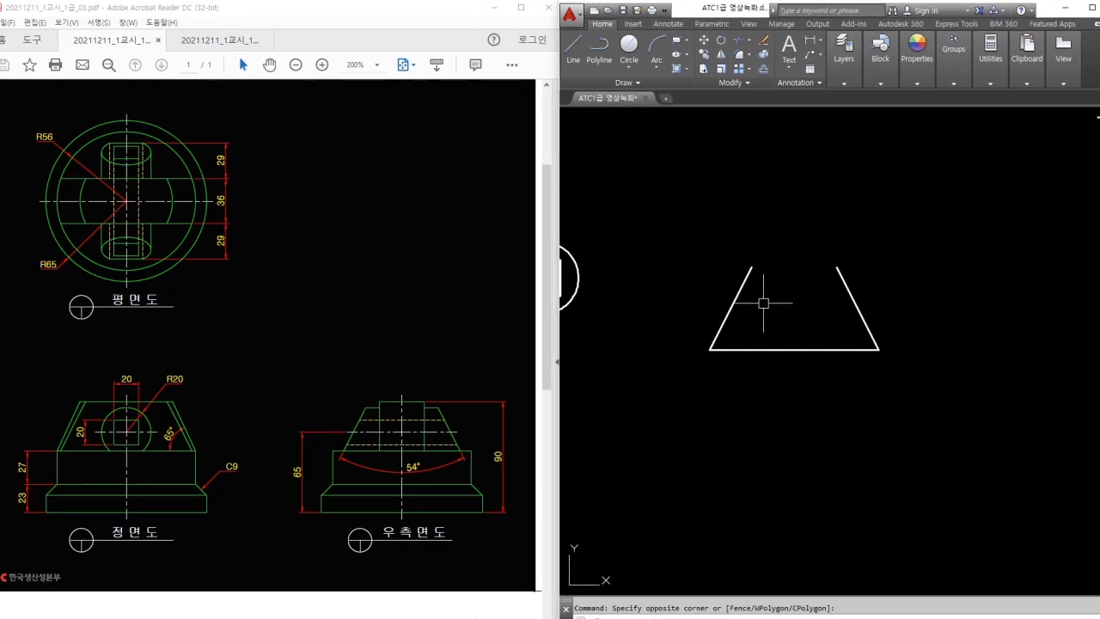
Sketch arrows along the slanted edges on the sketch and the PDF side view.
mouse_move(747, 278)
left_mouse_down()
mouse_move(707, 349)
mouse_move(685, 283)
mouse_move(687, 297)
left_mouse_up()
left_click_drag(685, 283, 698, 283)
mouse_move(847, 304)
left_mouse_down()
mouse_move(896, 286)
mouse_move(881, 307)
left_mouse_up()
left_click_drag(438, 389, 469, 468)
left_click_drag(360, 386, 303, 481)
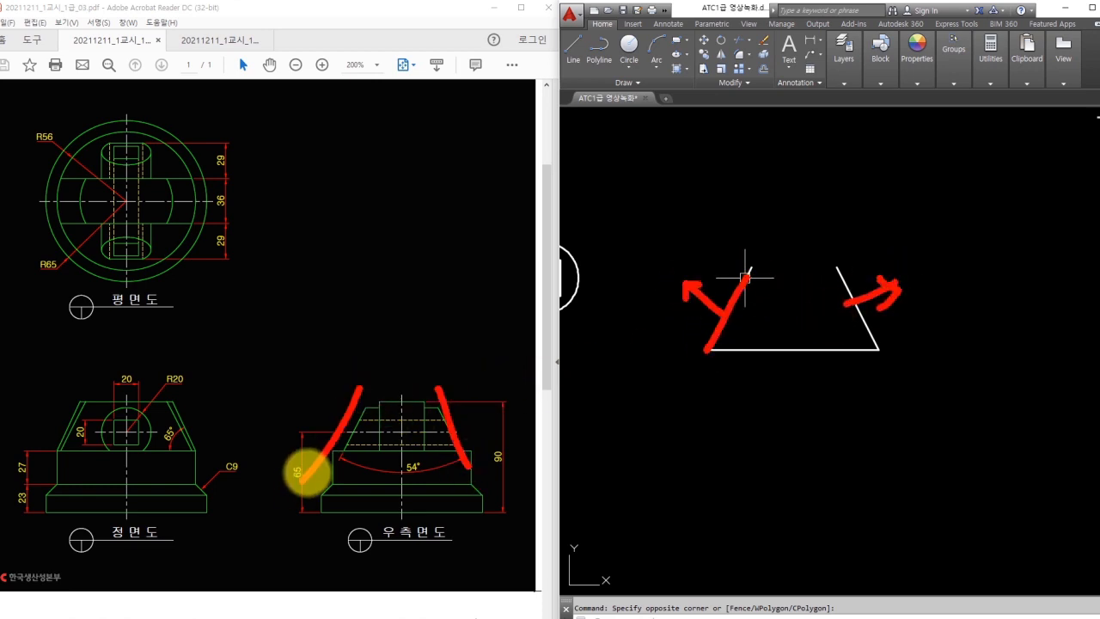
key("Escape")
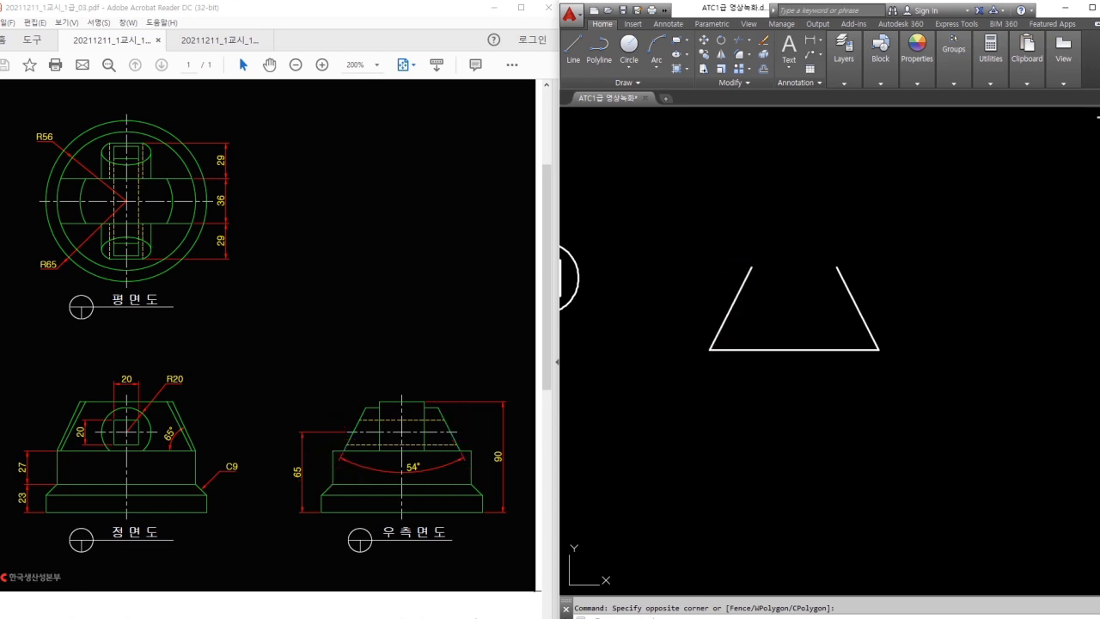
Bring the front-view outline into view and switch to the 3D Modeling workspace.
left_click(858, 220)
left_click(781, 259)
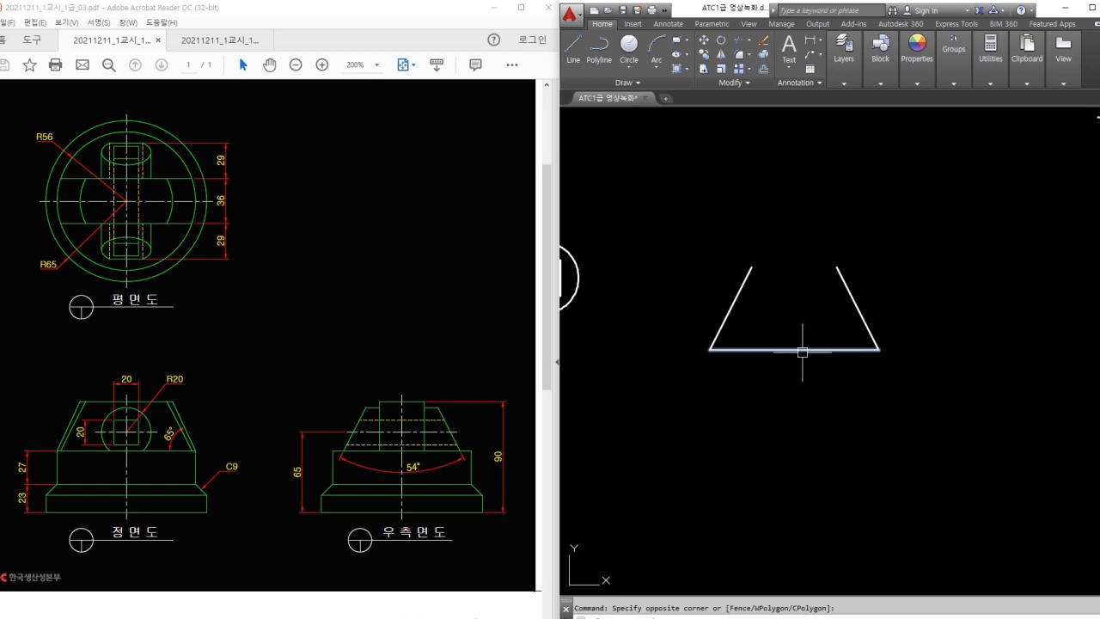
middle_click_drag(810, 351, 971, 364)
scroll(835, 321, "down", 2)
scroll(805, 333, "up", 2)
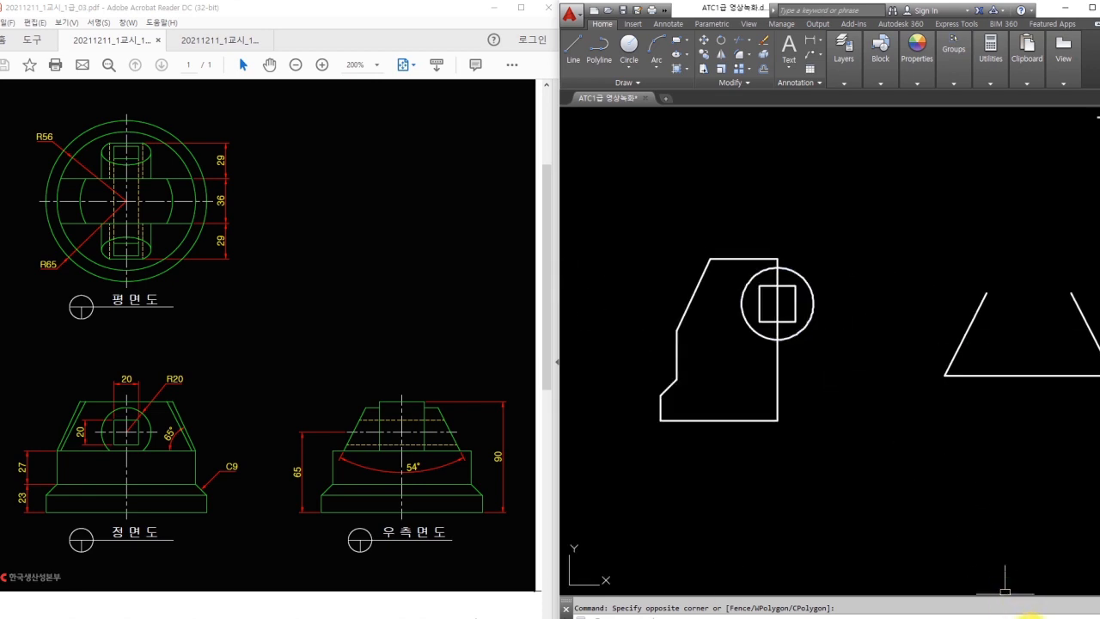
left_click(1032, 614)
left_click(1039, 561)
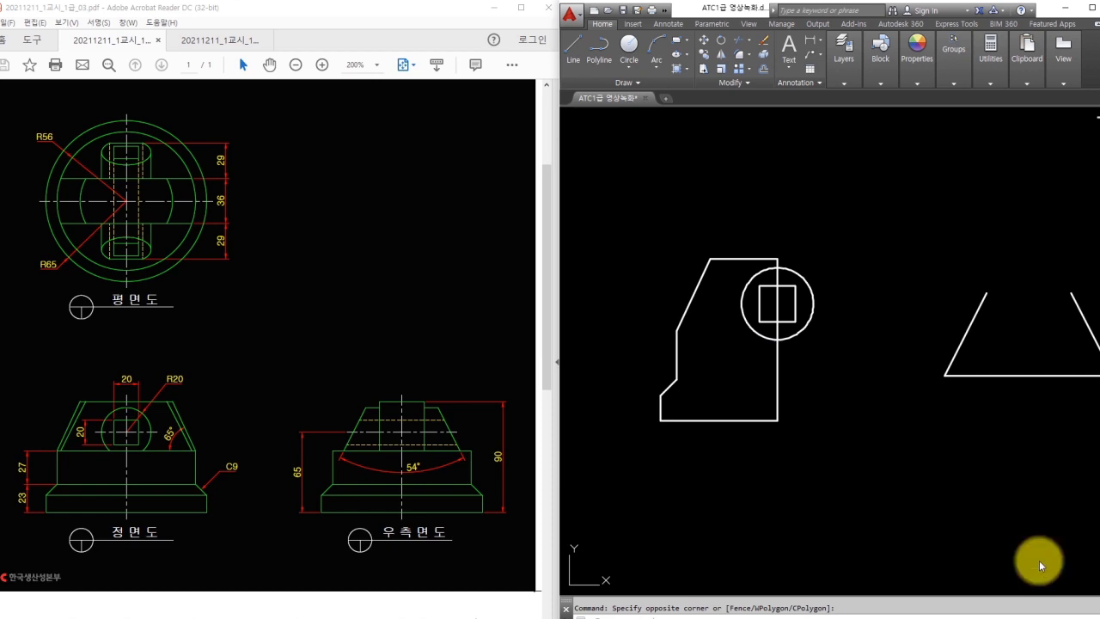
Set the visual style to Conceptual and orbit to a 3D angle.
left_click(929, 65)
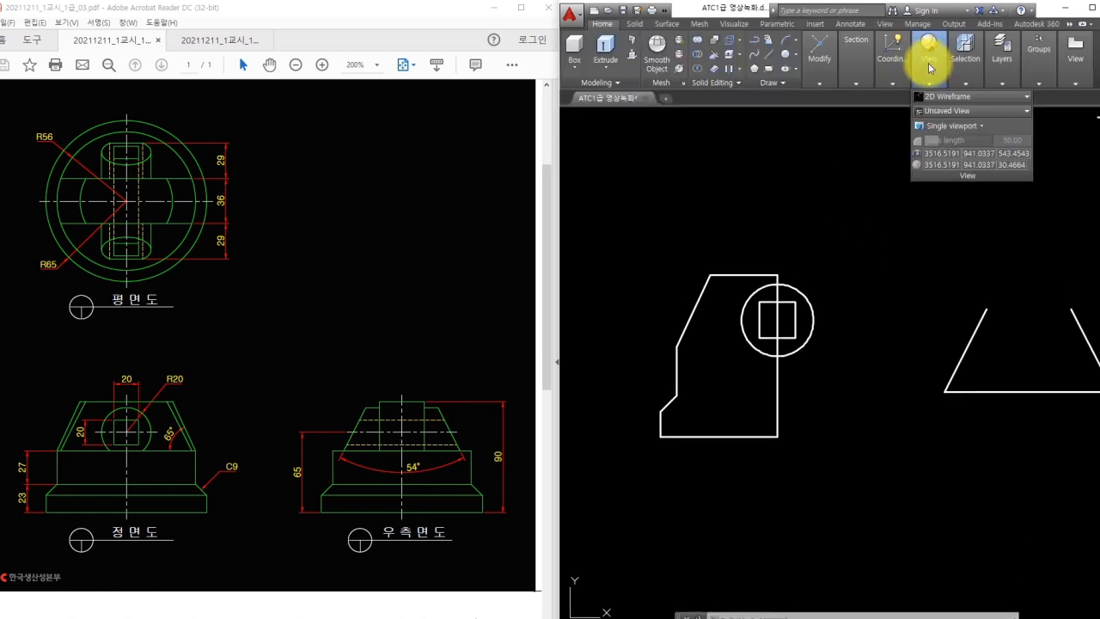
left_click(933, 101)
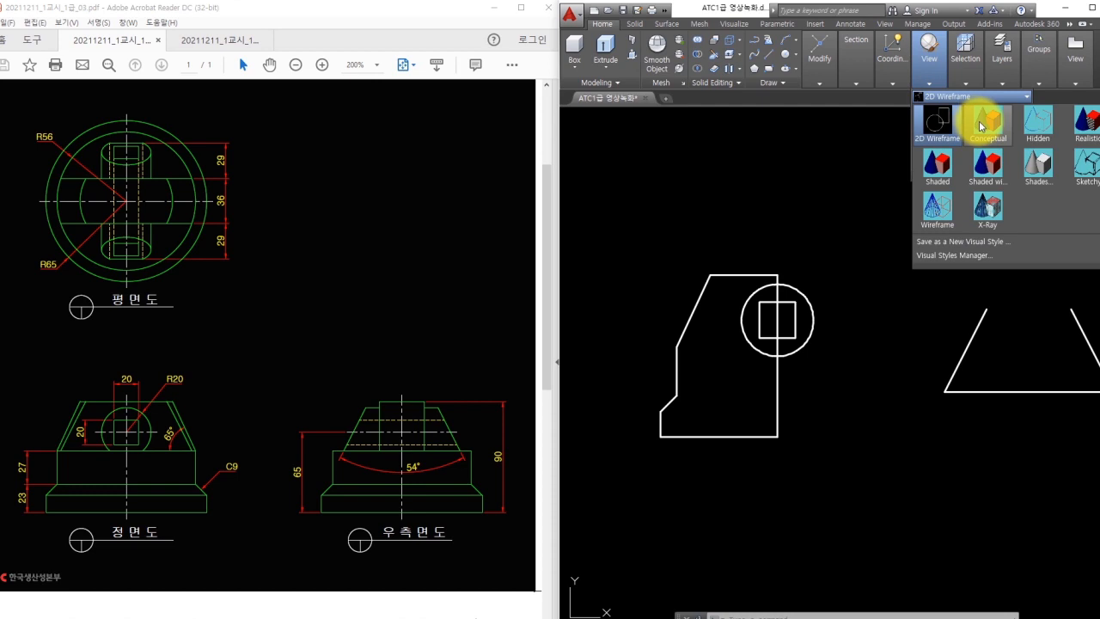
left_click(977, 118)
mouse_move(887, 241)
middle_mouse_down("shift")
mouse_move(871, 278)
mouse_move(838, 181)
mouse_move(869, 215)
mouse_move(852, 275)
mouse_move(872, 287)
middle_mouse_up("shift")
Rotate both outlines 90° in 3D so they stand upright.
mouse_move(901, 342)
left_mouse_down()
mouse_move(832, 256)
mouse_move(850, 247)
left_mouse_up()
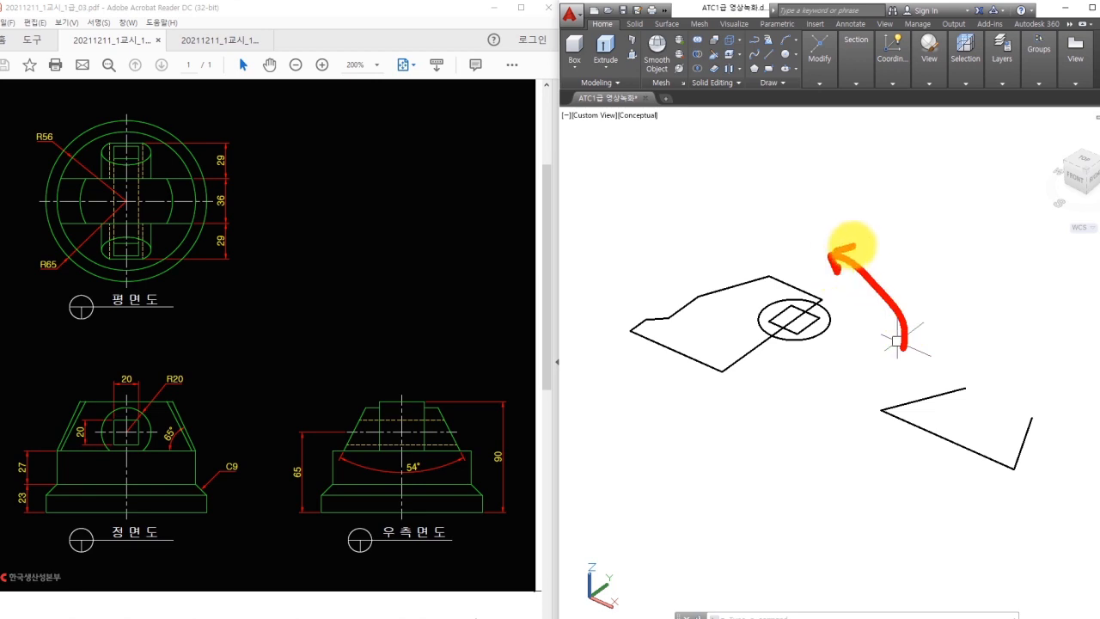
key("Escape")
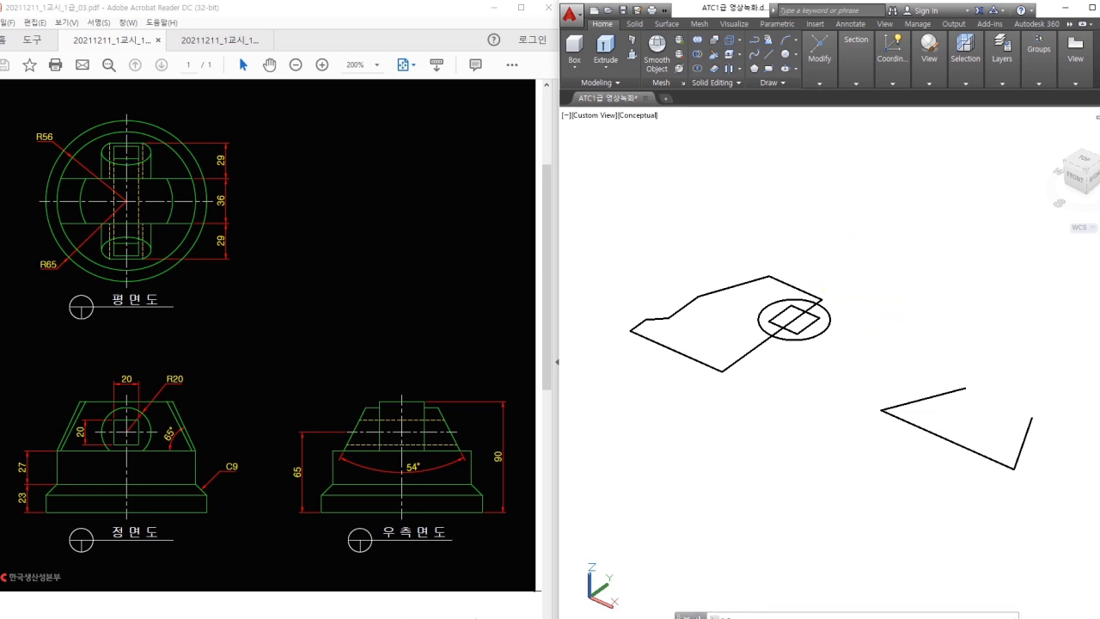
key("space")
scroll(912, 330, "down", 1)
left_click(1000, 273)
left_click(715, 446)
key("space")
left_click(881, 356)
left_click(884, 241)
key("Escape")
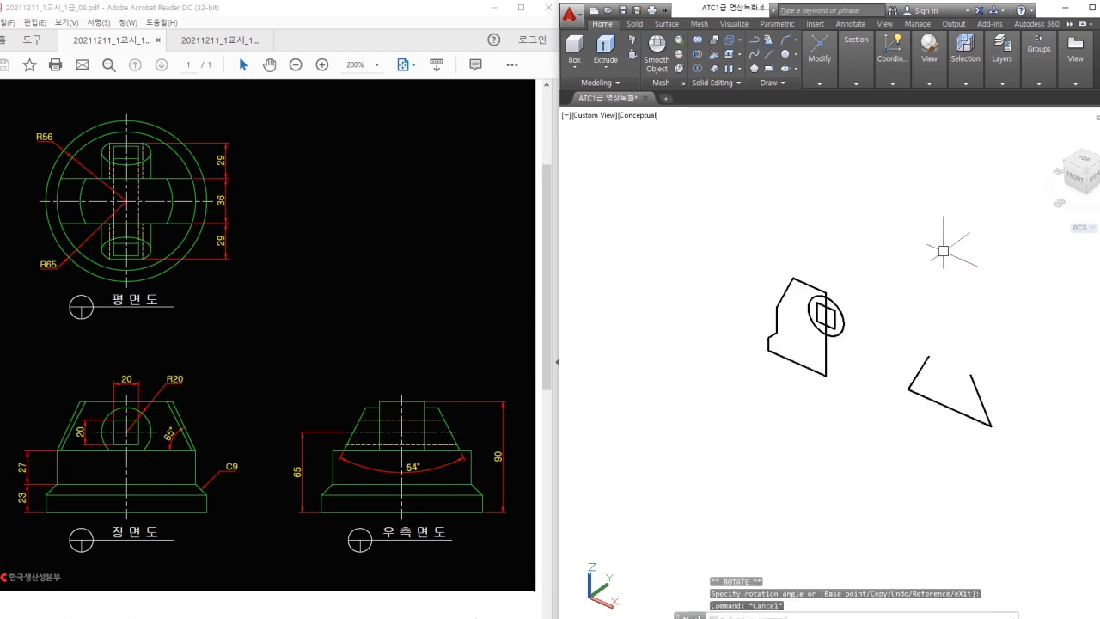
type("n")
key("space")
key("Escape")
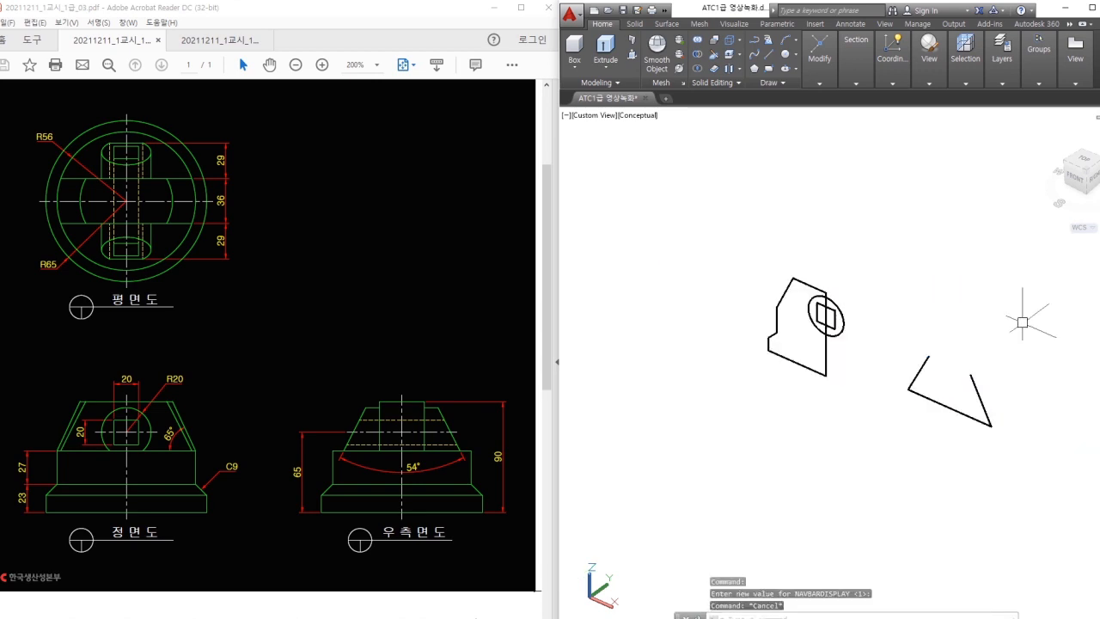
Select the side trapezoid for another rotation, then cancel it.
mouse_move(990, 421)
left_mouse_down()
mouse_move(922, 361)
mouse_move(992, 405)
mouse_move(1070, 402)
mouse_move(1076, 423)
left_mouse_up()
key("Escape")
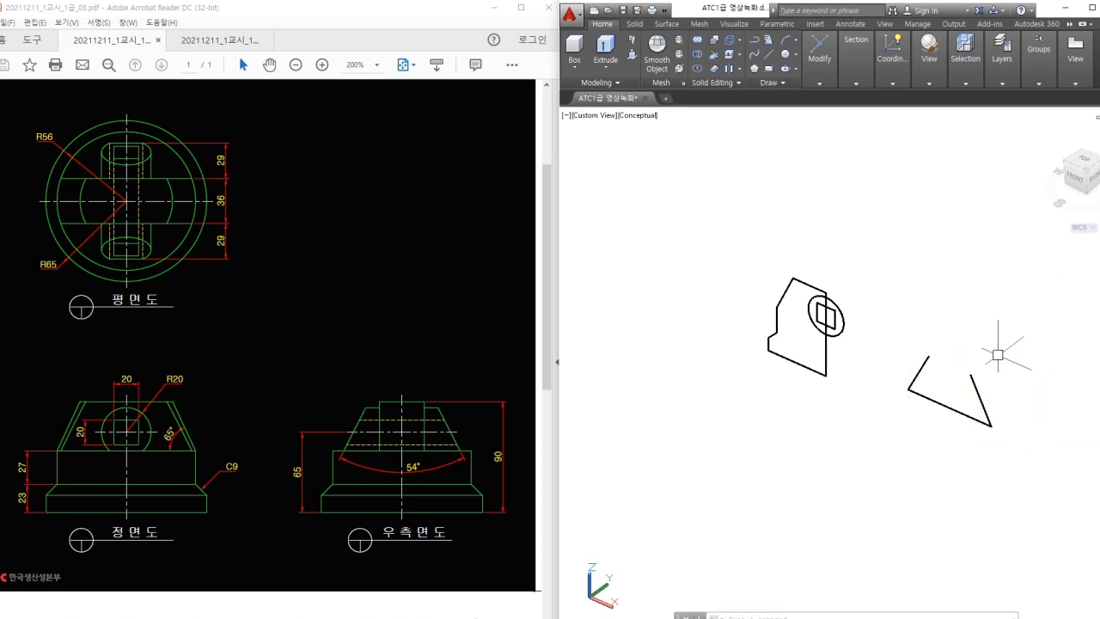
left_click_drag(1008, 347, 894, 435)
key("Return")
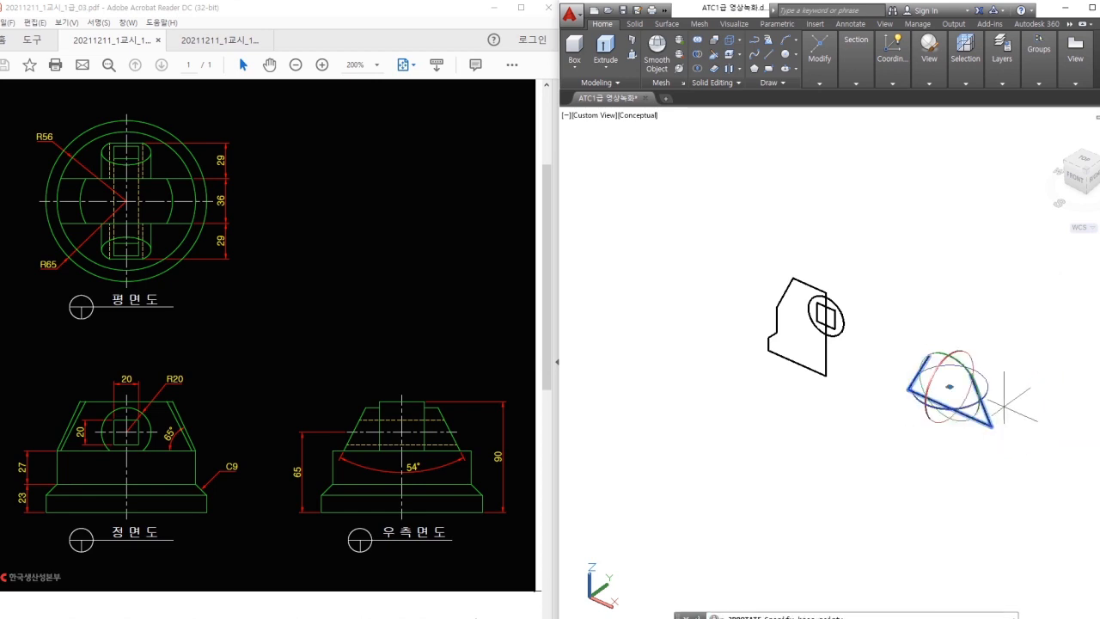
left_click(987, 388)
key("Escape")
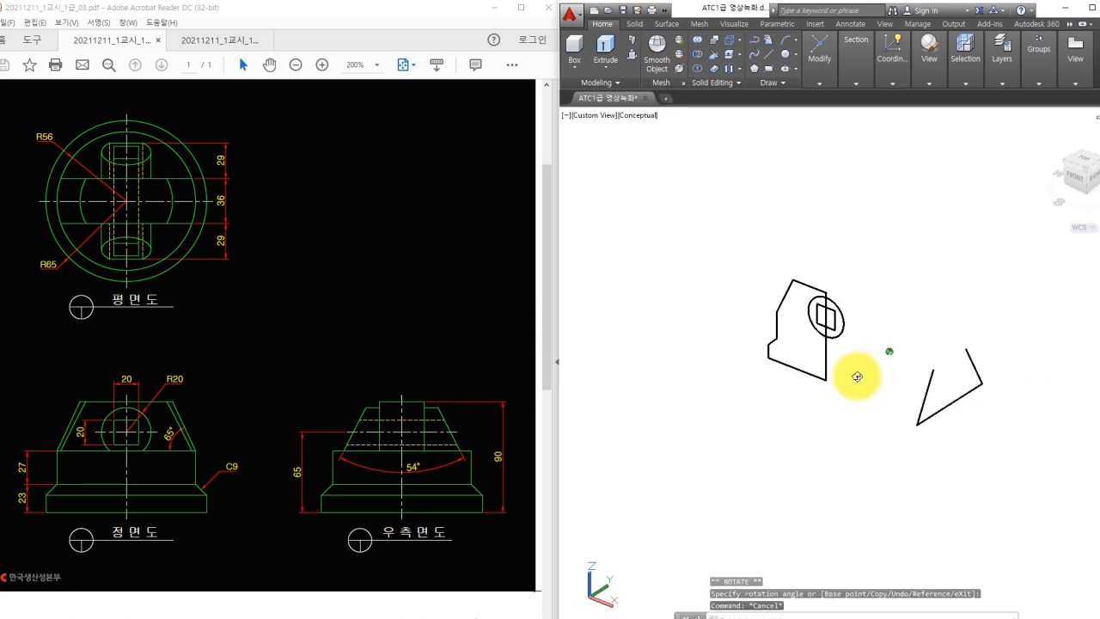
scroll(842, 361, "up", 2)
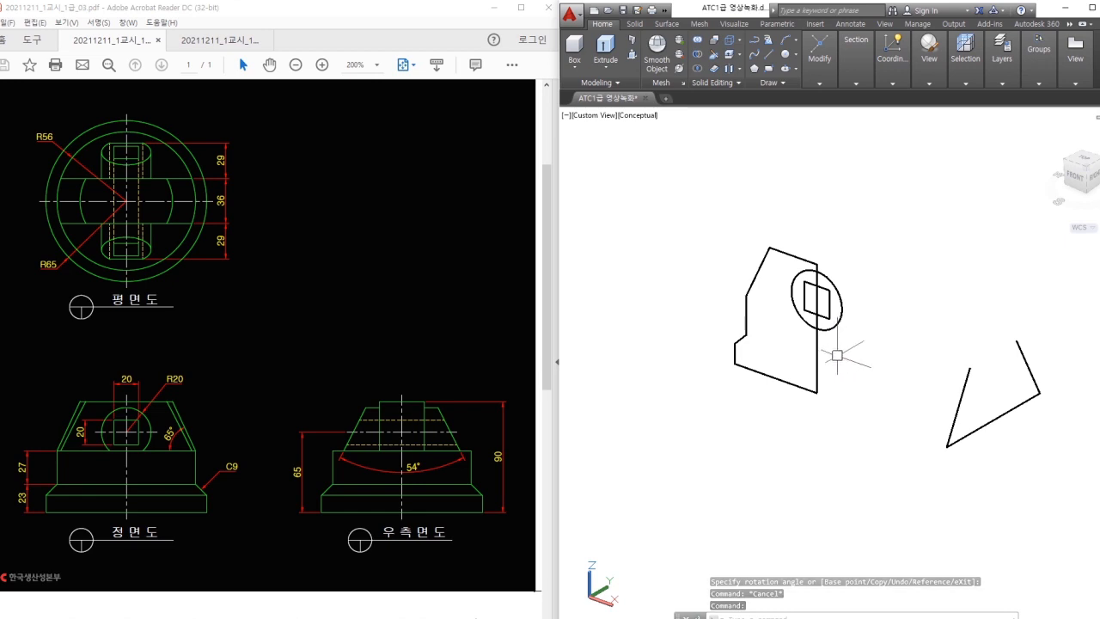
Start REGION and select the whole front-view outline.
type("reg")
key("Return")
left_click(834, 413)
left_click(733, 288)
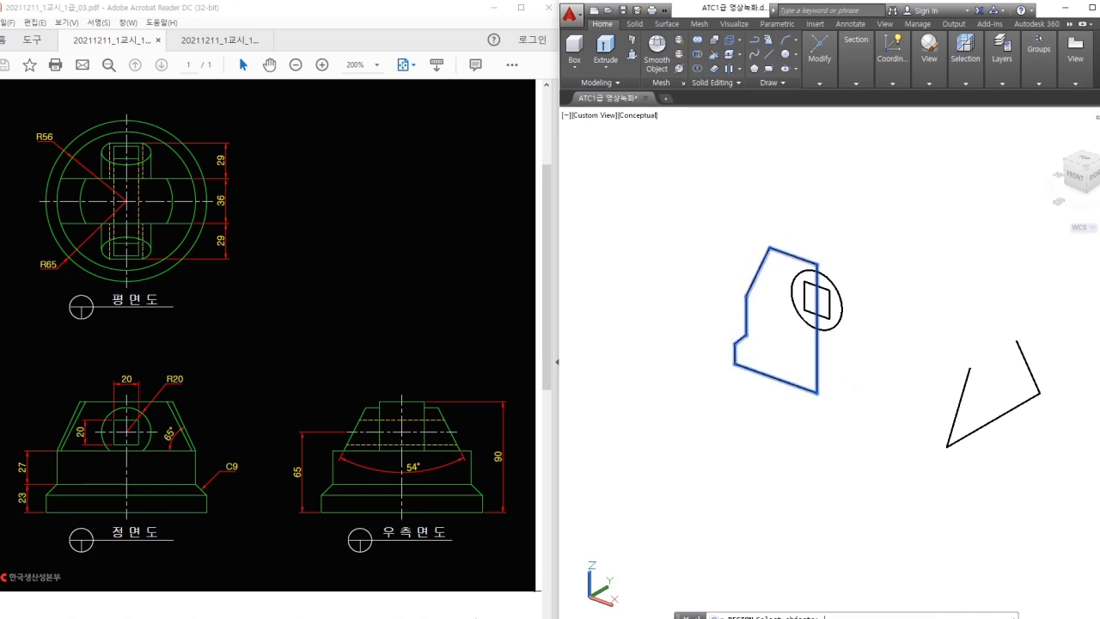
Convert the front-view outline to a region and compute 65 + 29 in the calculator.
key("Return")
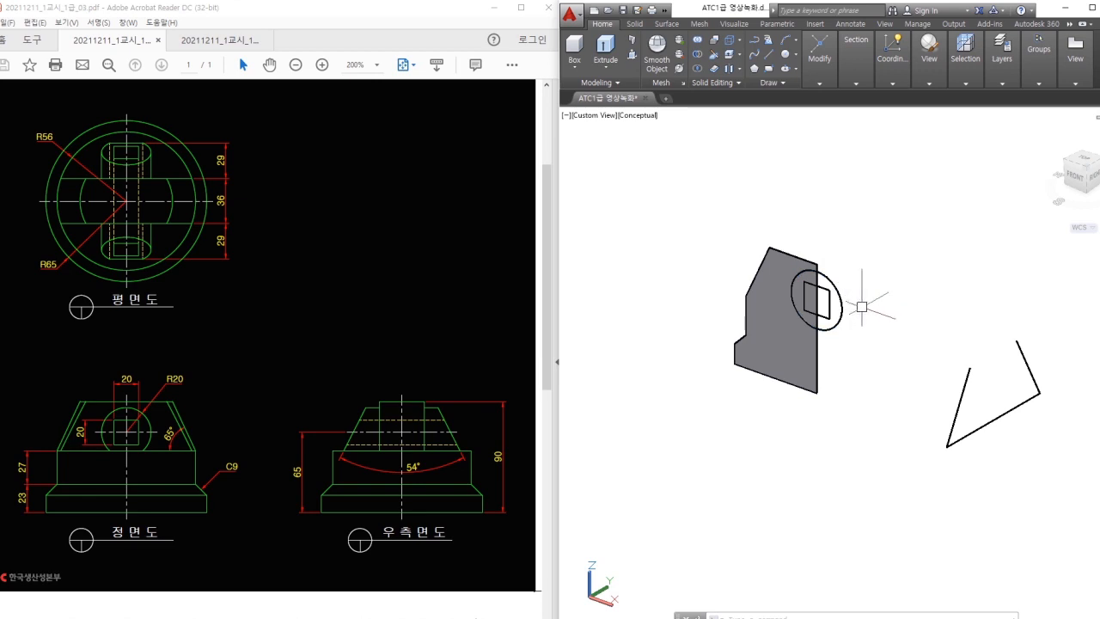
left_click_drag(823, 275, 825, 378)
key("XF86Calculator")
type("2+")
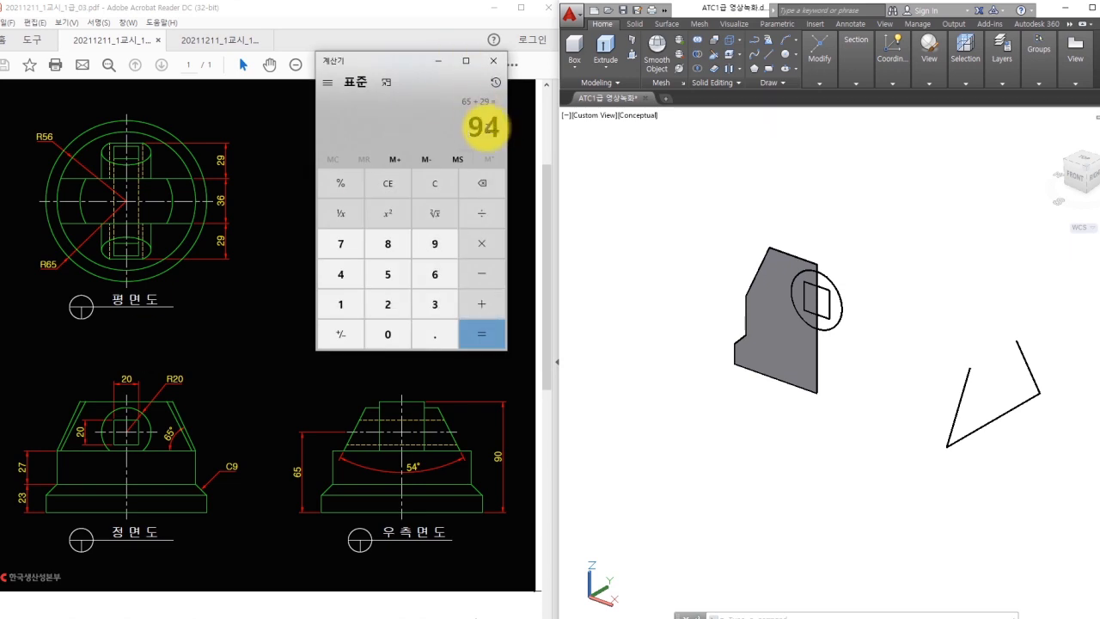
Extrude the circle into a cylinder 94 long.
left_click(493, 60)
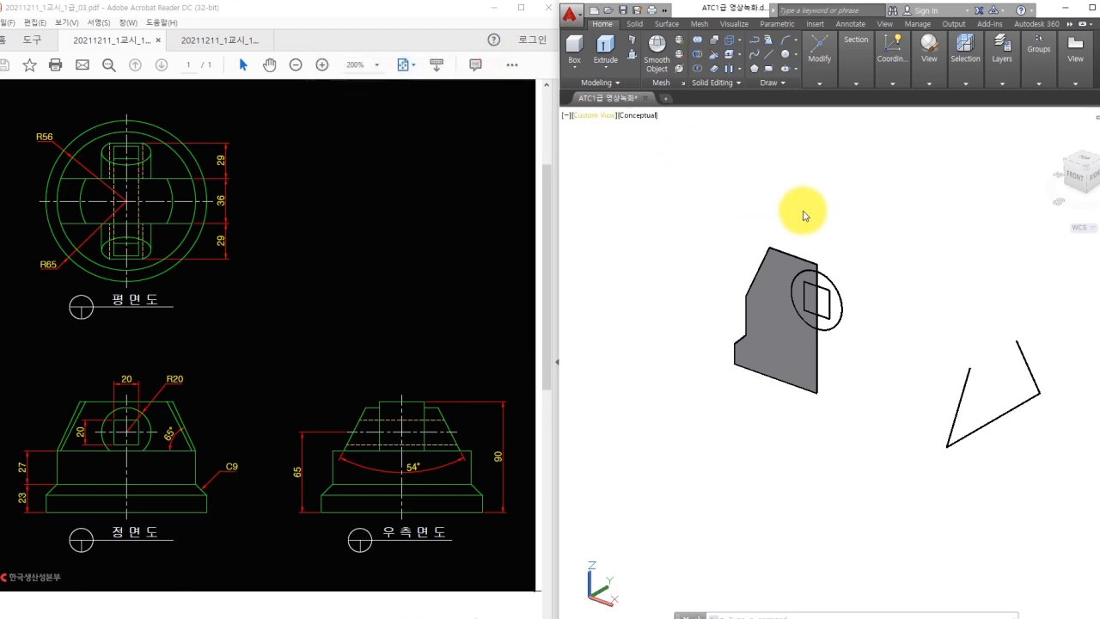
left_click(855, 294)
type("ext")
key("space")
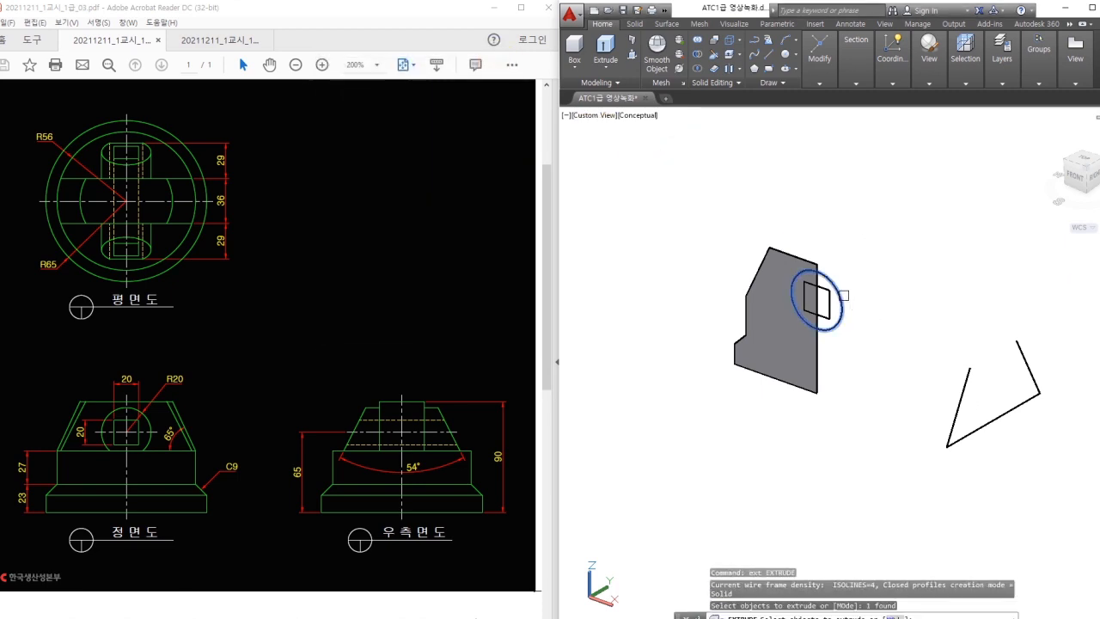
left_click(838, 295)
key("space")
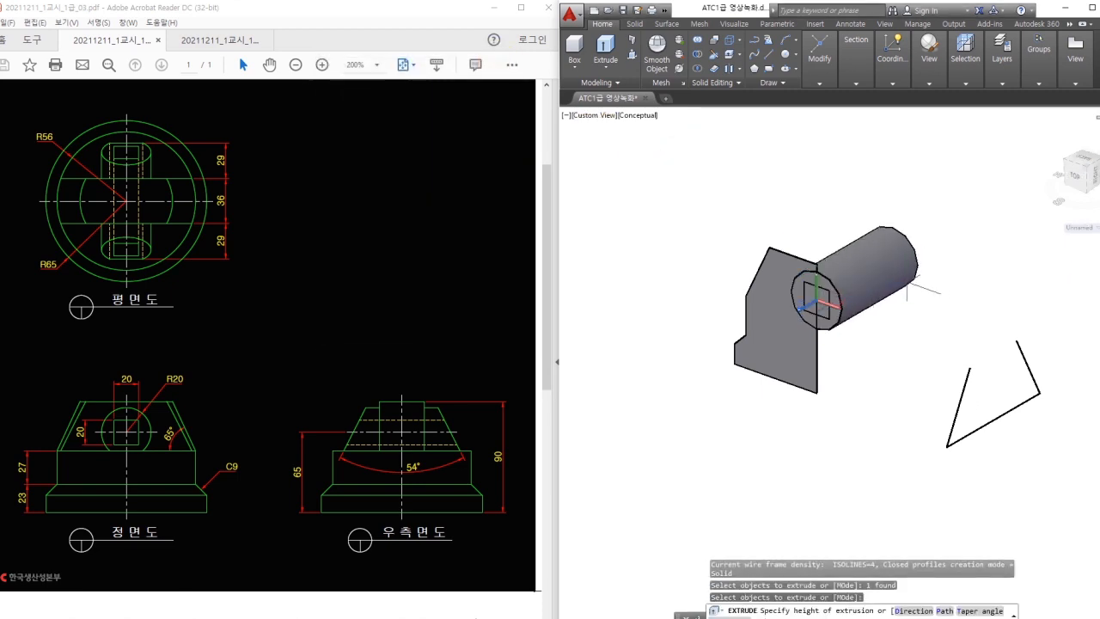
type("94")
key("Return")
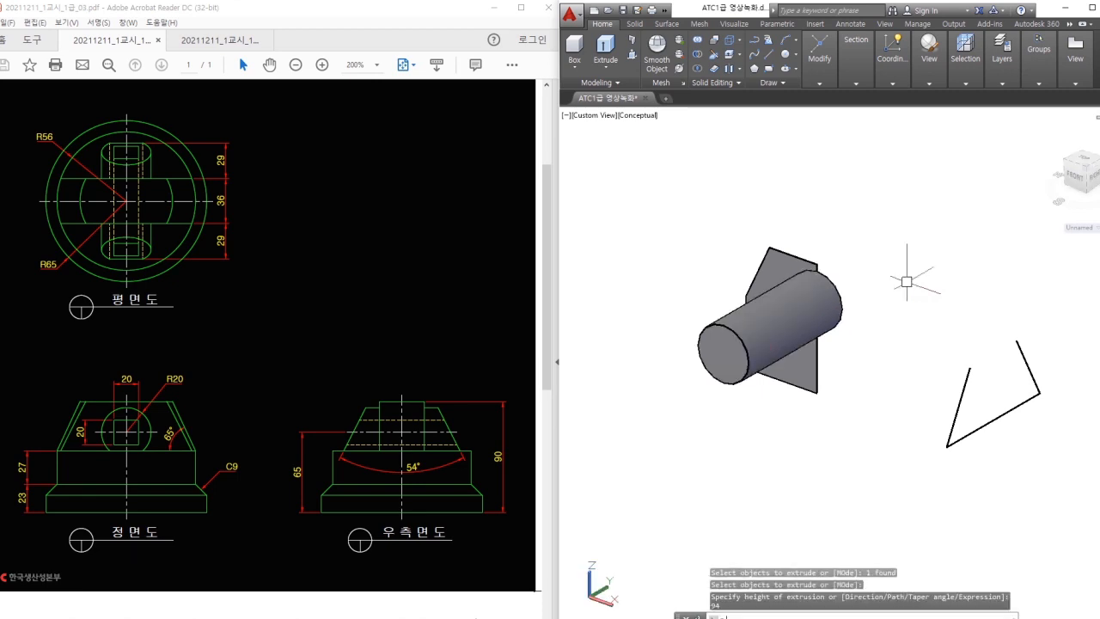
Move the cylinder back 94/2 along its axis so it passes centrally through the plate.
middle_click_drag(907, 282, 710, 273, "shift")
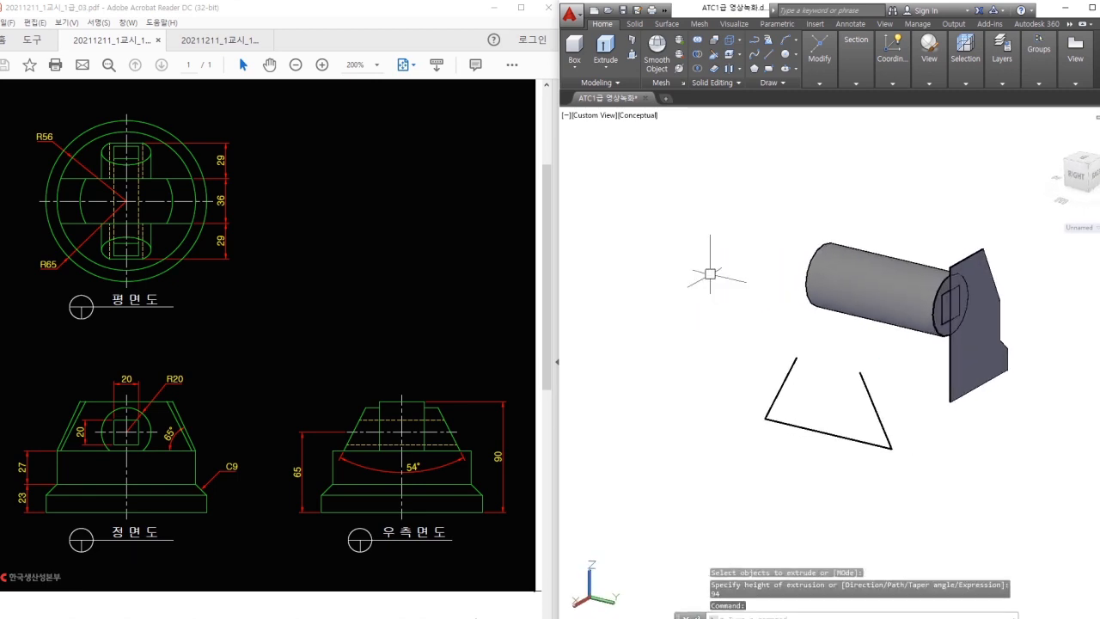
middle_click_drag(739, 201, 888, 230, "shift")
left_click(794, 314)
type("m")
key("Return")
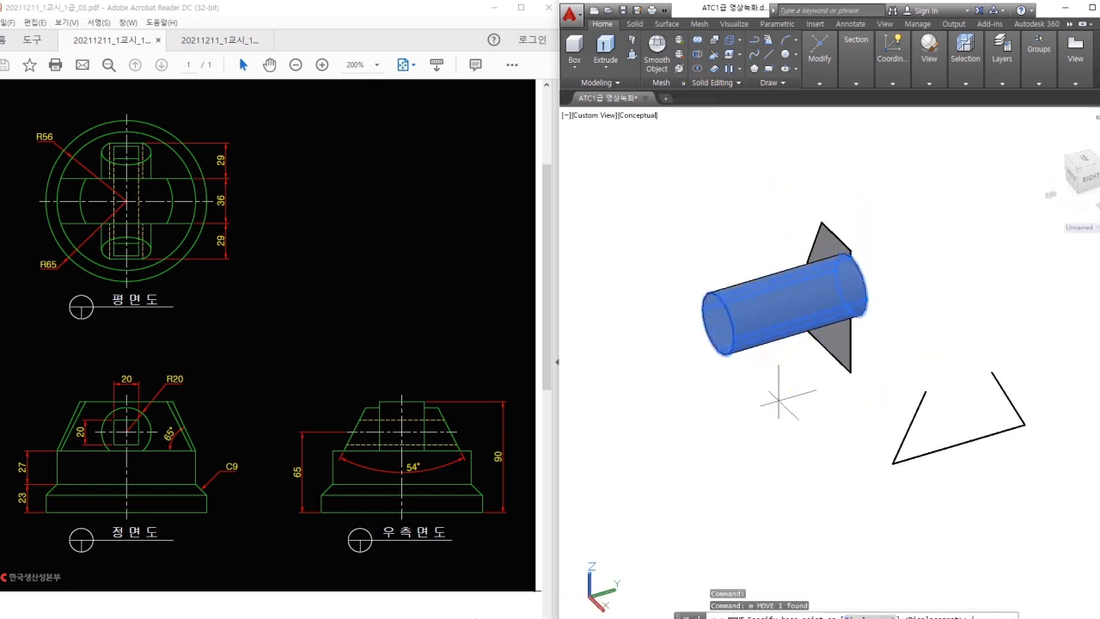
left_click(778, 401)
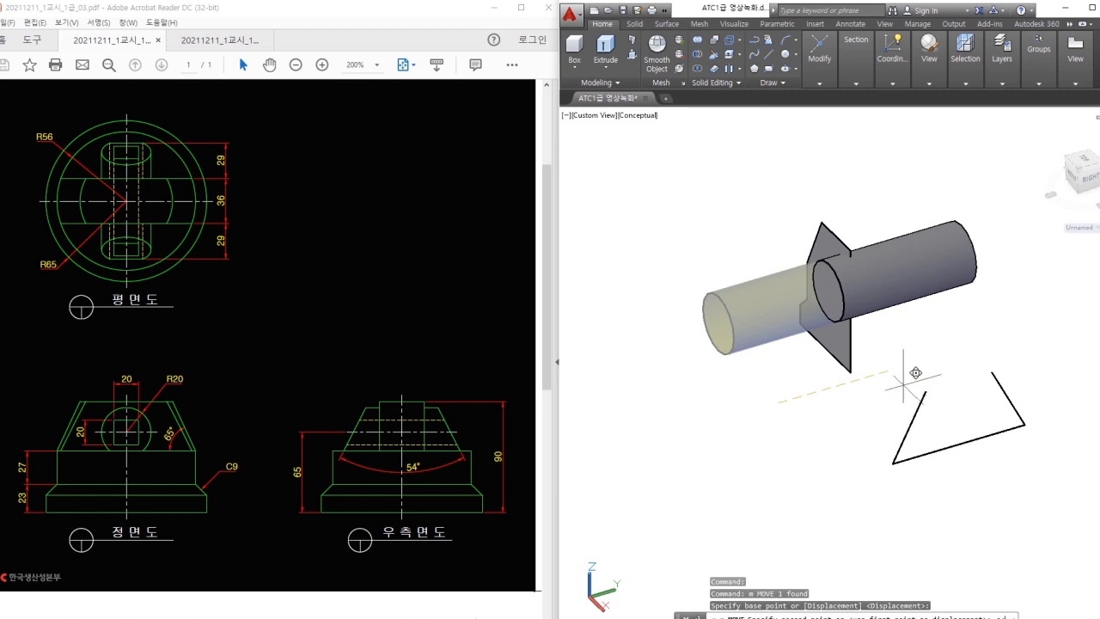
type("94/2")
key("Return")
key("Escape")
middle_click_drag(903, 385, 974, 366, "shift")
Reselect the cylinder, then cancel an accidentally started CVREBUILD command.
left_click(768, 326)
key("Escape")
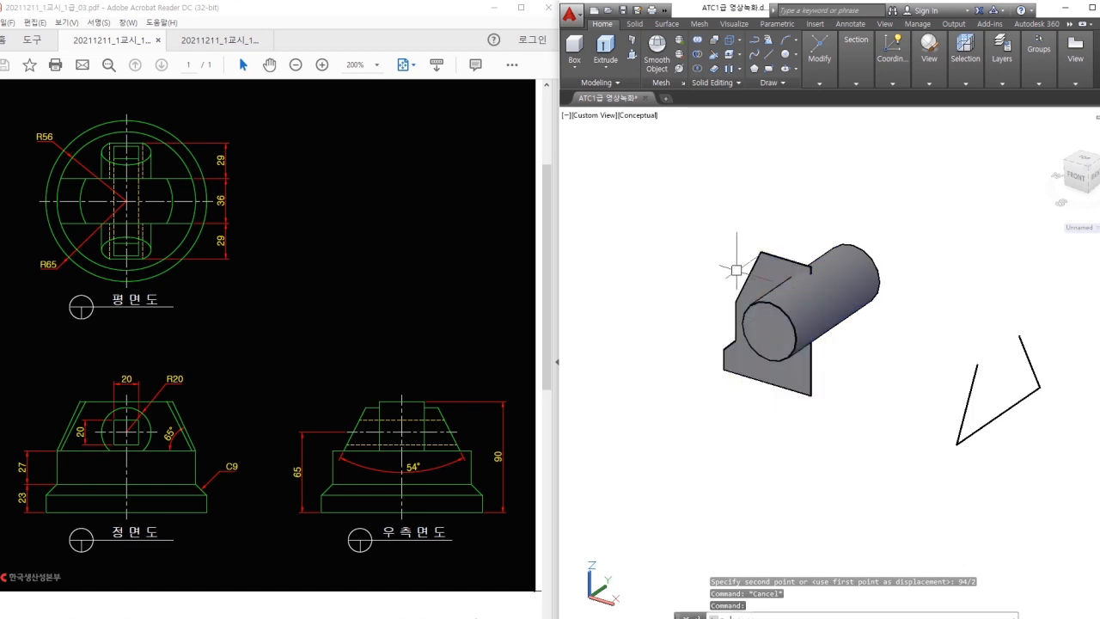
type("cvrebuild")
key("Return")
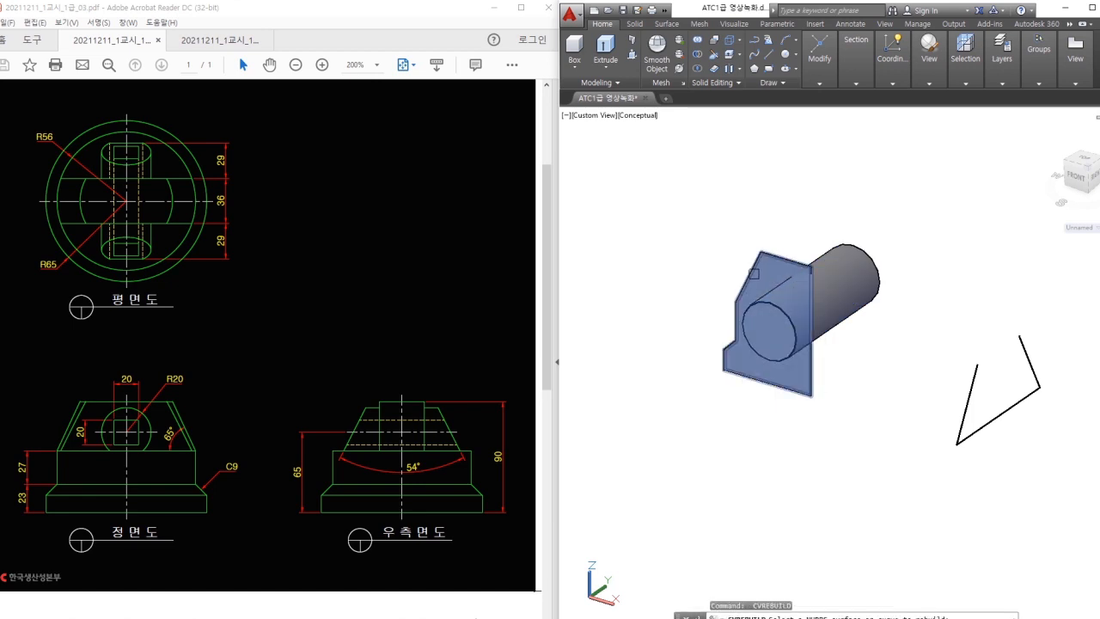
key("Escape")
key("Return")
key("Escape")
key("Escape")
type("rev")
key("Return")
left_click(748, 270)
key("Return")
left_click(811, 268)
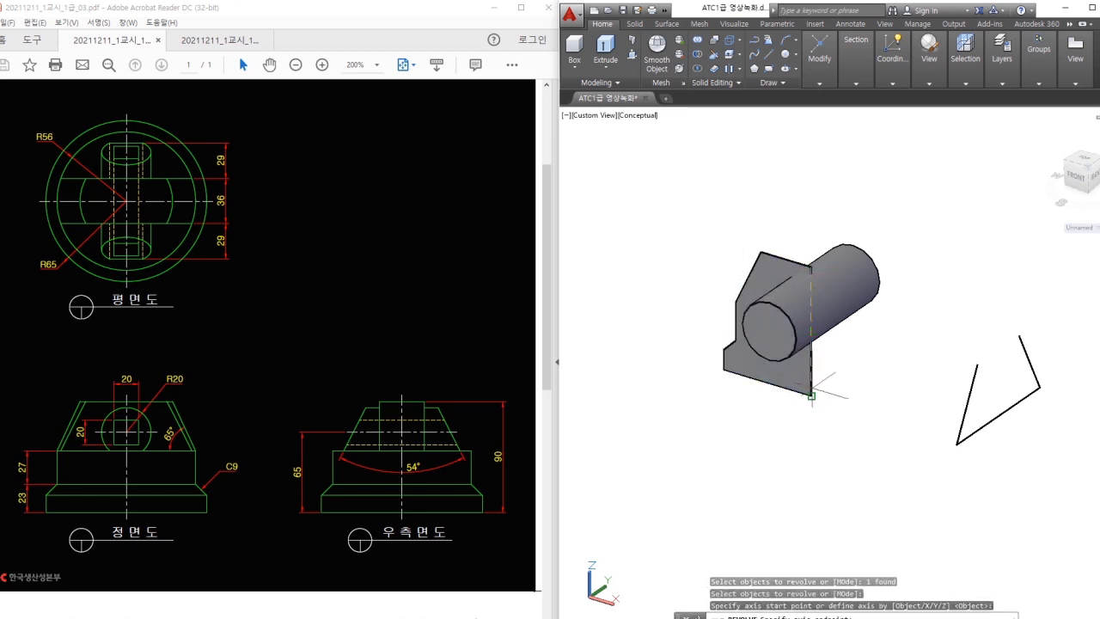
left_click(810, 394)
key("Return")
mouse_move(900, 495)
middle_mouse_down("shift")
mouse_move(852, 469)
mouse_move(874, 480)
mouse_move(857, 477)
middle_mouse_up("shift")
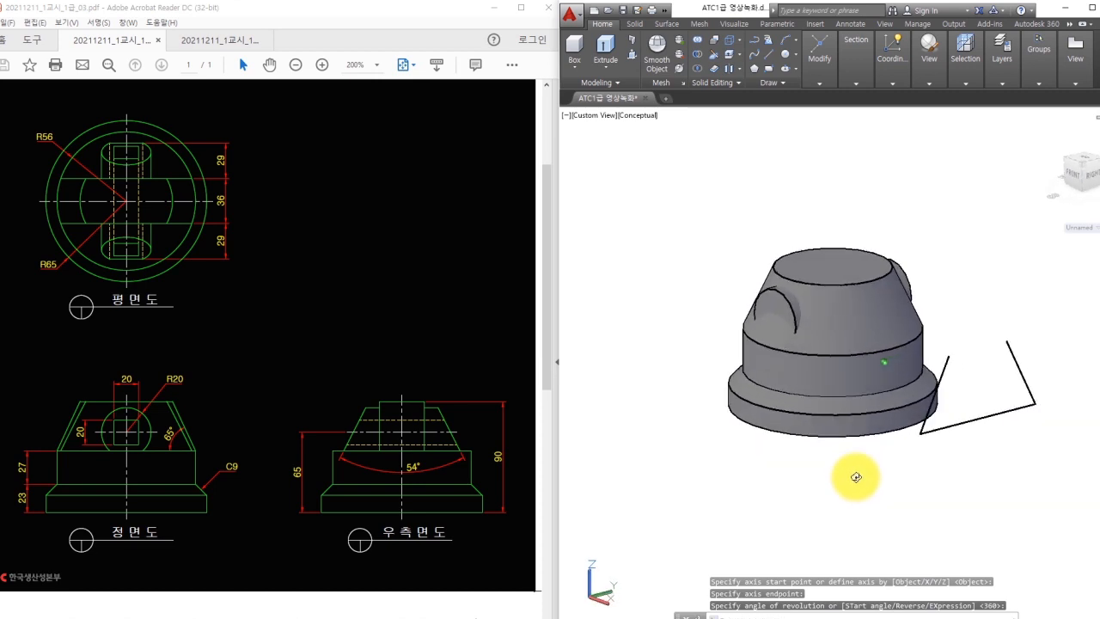
mouse_move(381, 403)
left_mouse_down()
mouse_move(376, 443)
mouse_move(339, 449)
mouse_move(326, 418)
mouse_move(380, 404)
mouse_move(432, 442)
mouse_move(464, 422)
mouse_move(432, 410)
left_mouse_up()
key("Escape")
middle_click_drag(1018, 273, 998, 286, "shift")
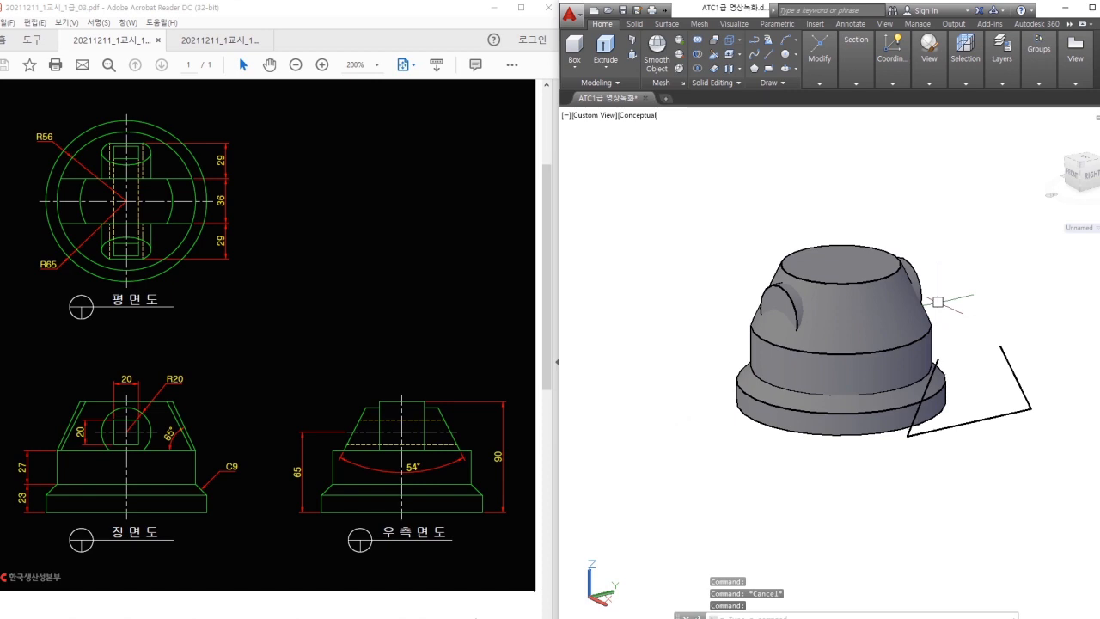
Set a new UCS origin on the solid and draw a vertical line up from it.
type("ucs")
key("Return")
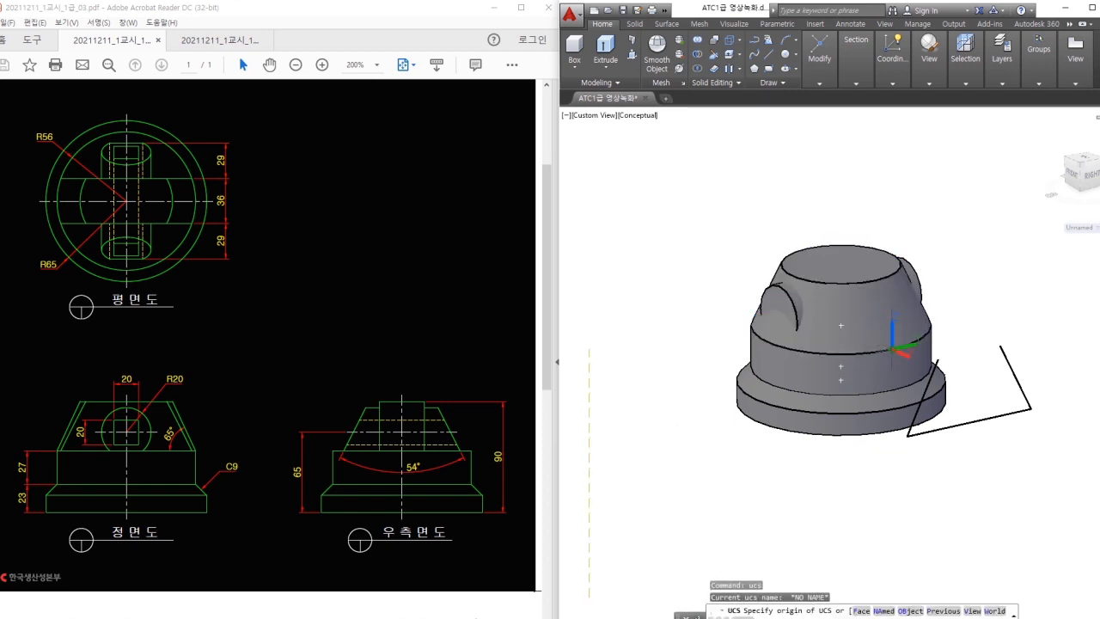
left_click(893, 346)
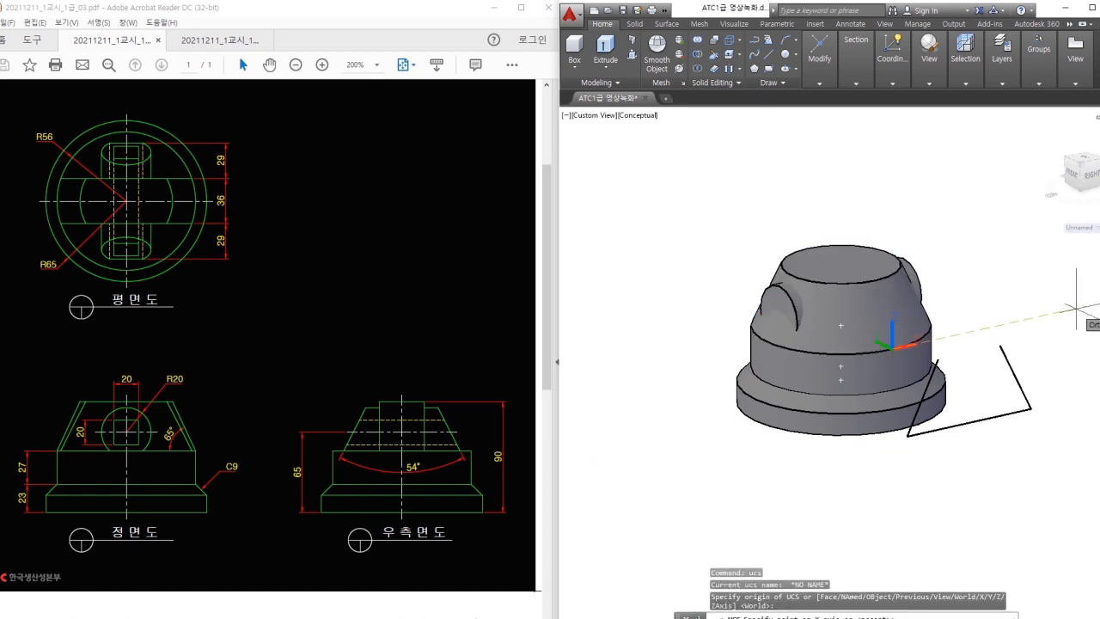
key("Escape")
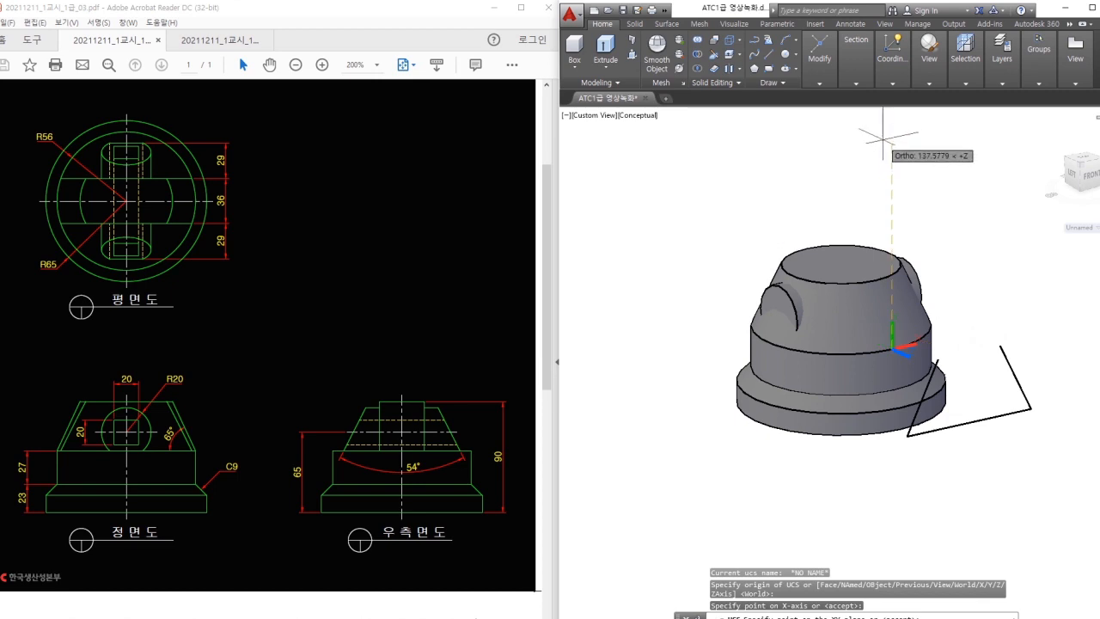
type("l")
key("Return")
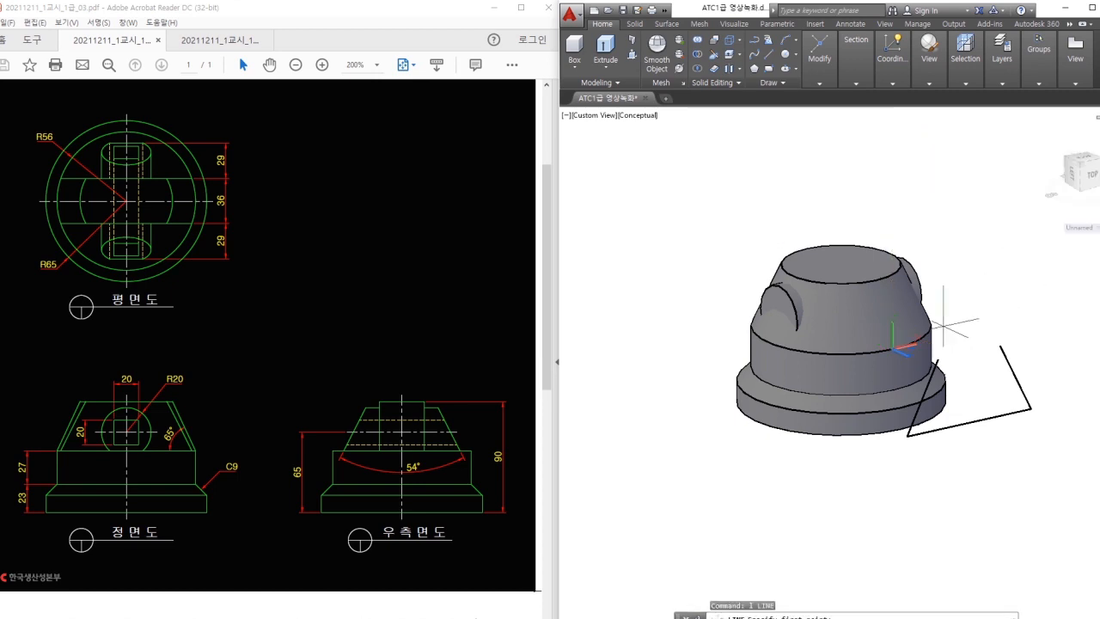
left_click(893, 157)
key("Escape")
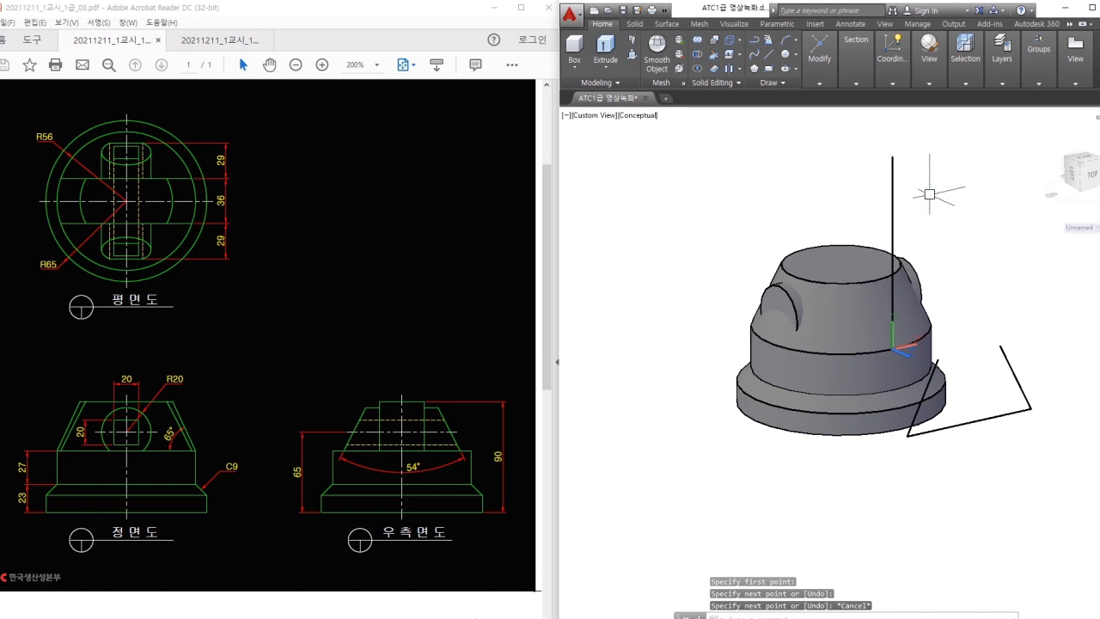
Offset the vertical line 36/2 to both sides.
type("o")
key("Return")
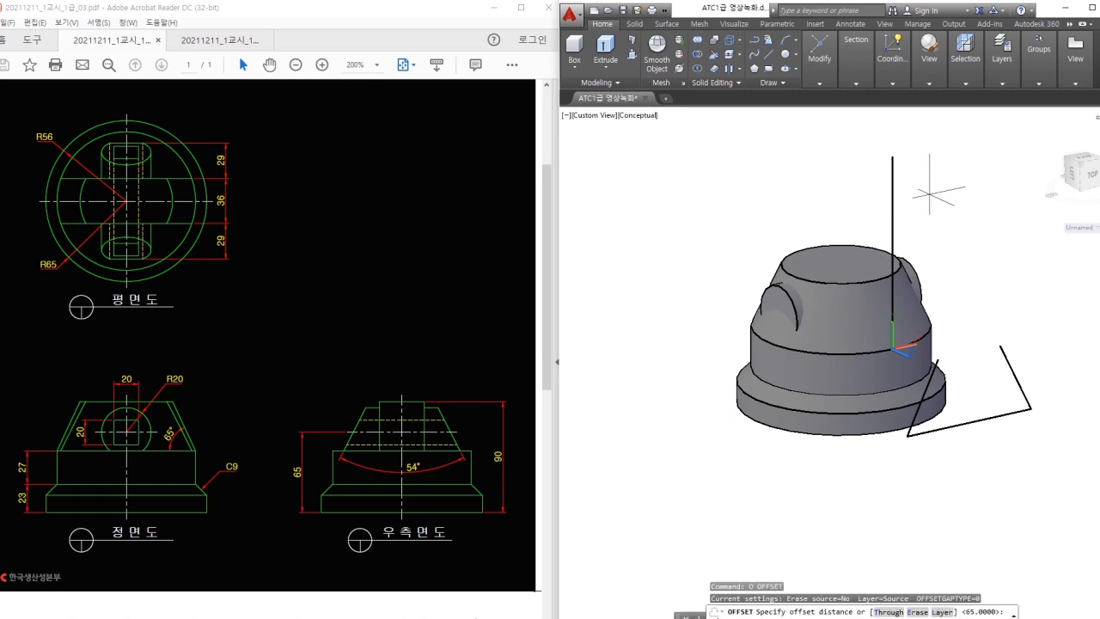
type("36/2")
key("Return")
left_click(893, 201)
left_click(847, 198)
left_click(893, 200)
left_click(958, 193)
key("Escape")
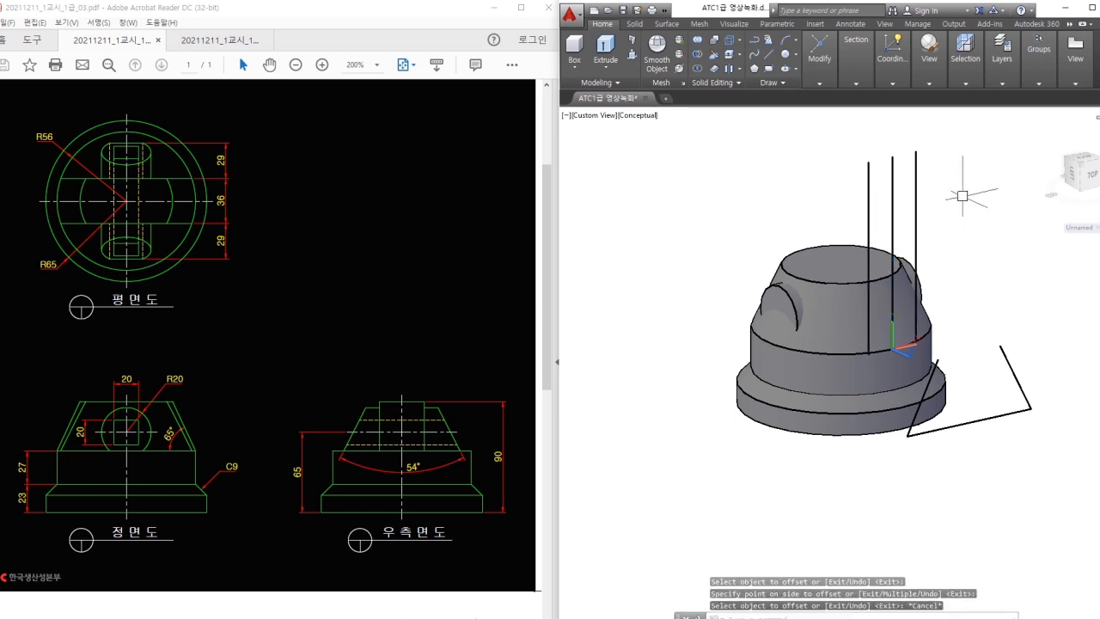
Extrude the left offset line into a surface, then into a large box.
type("ext")
key("Return")
left_click(867, 197)
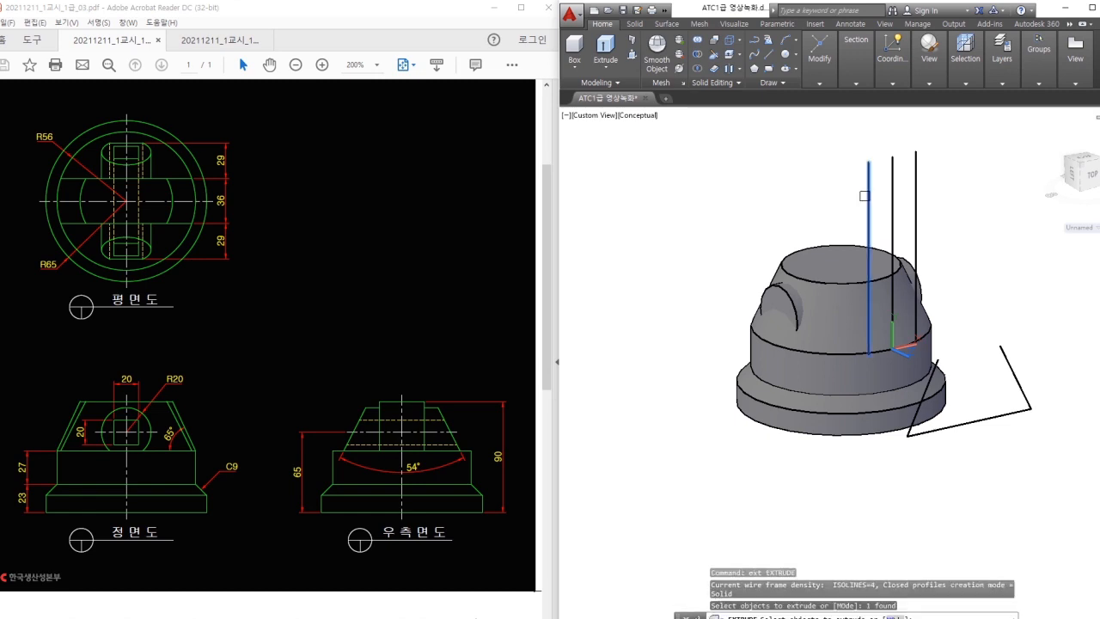
key("Return")
left_click(701, 169)
key("Return")
left_click(749, 179)
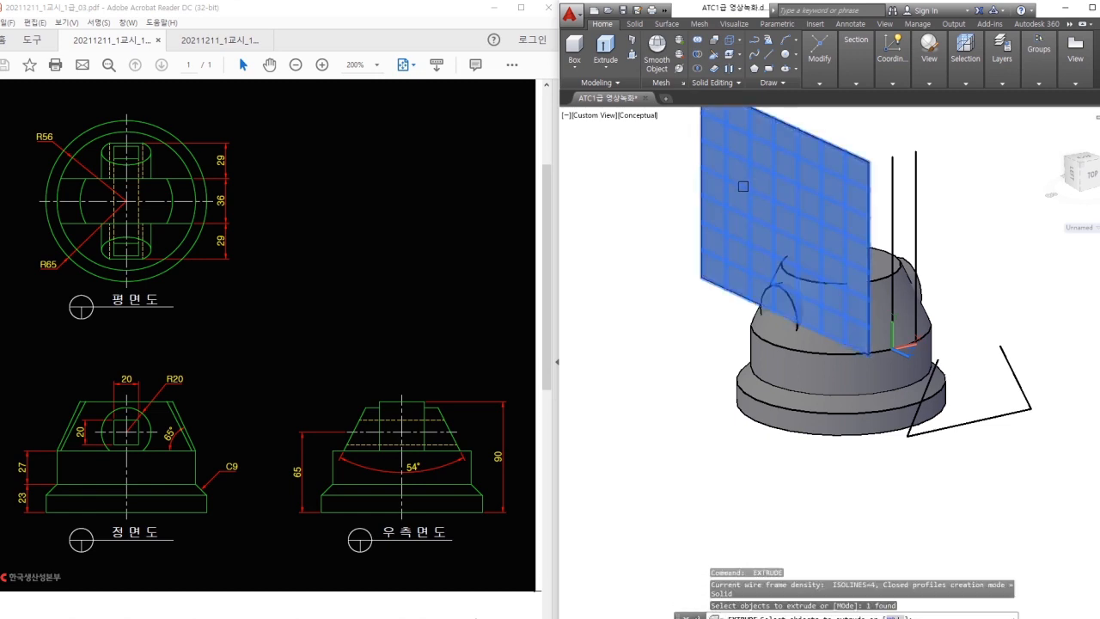
key("Return")
left_click(643, 219)
middle_click_drag(987, 239, 967, 325)
key("Return")
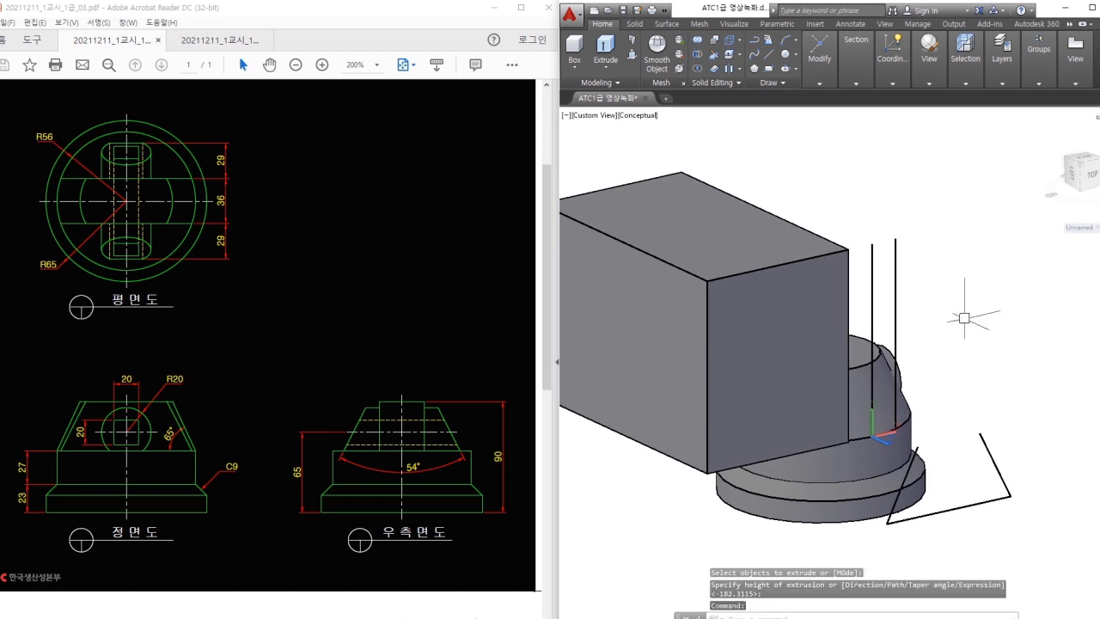
Extrude the right offset line into a second box.
key("Return")
left_click(900, 280)
key("Return")
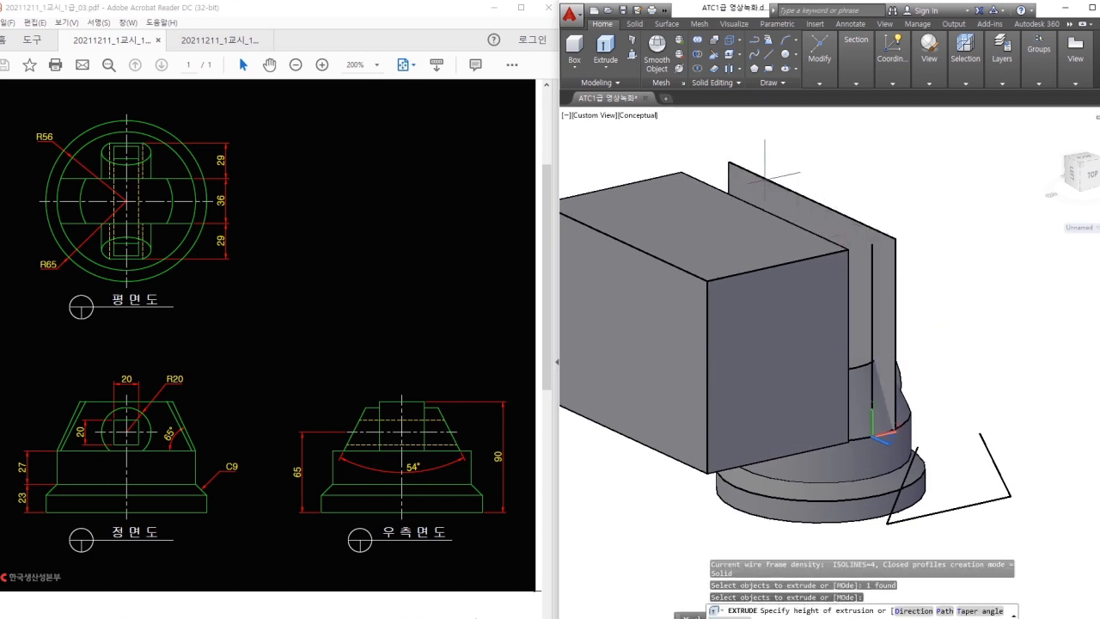
left_click(941, 214)
middle_click_drag(1007, 325, 1031, 281)
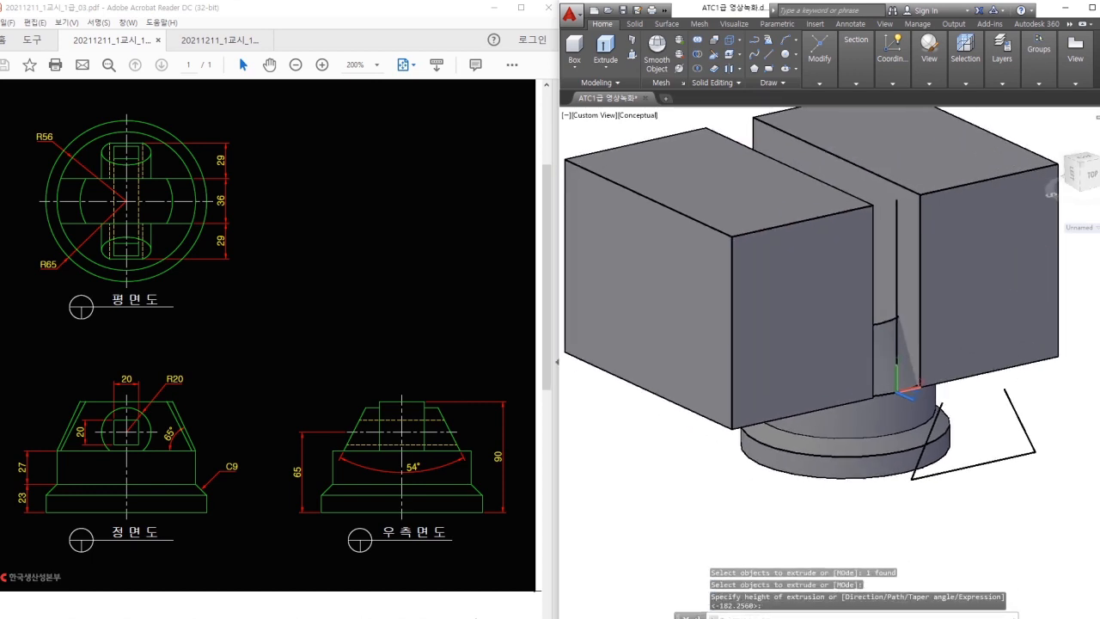
left_click(940, 236)
left_click(812, 255)
key("Escape")
left_click(857, 442)
key("Escape")
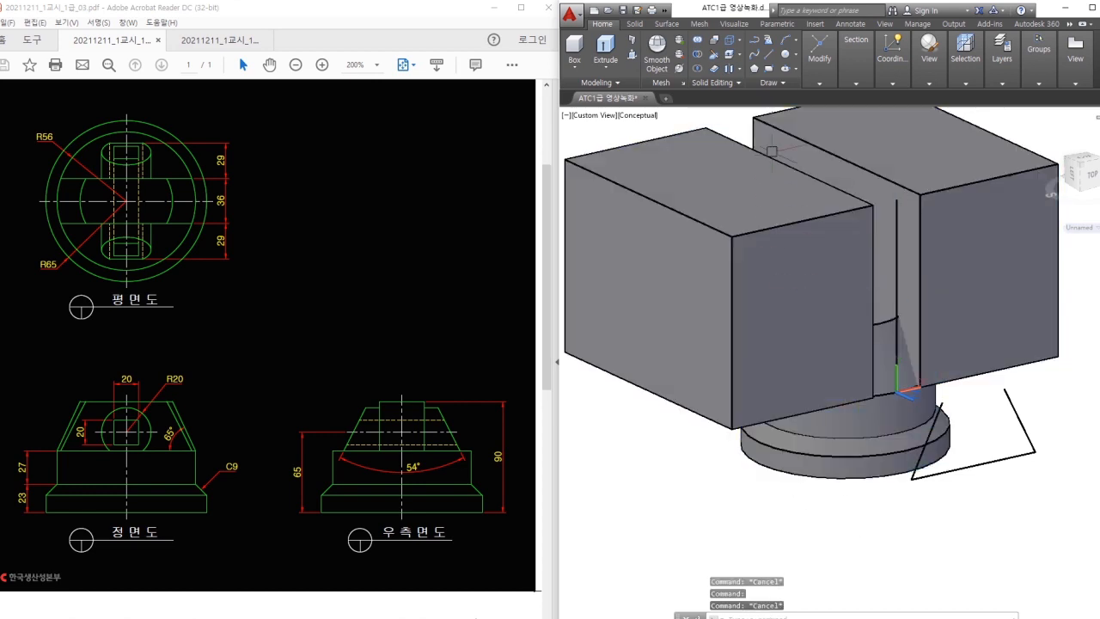
Subtract both boxes from the revolved base solid, leaving a 36-wide central block.
left_click(702, 56)
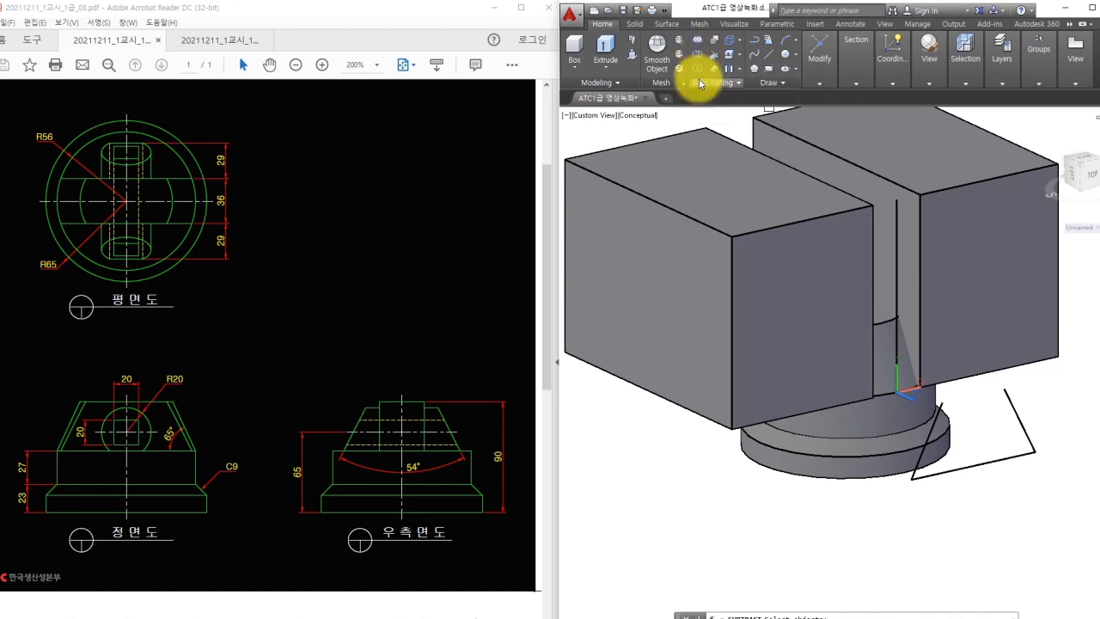
left_click(869, 443)
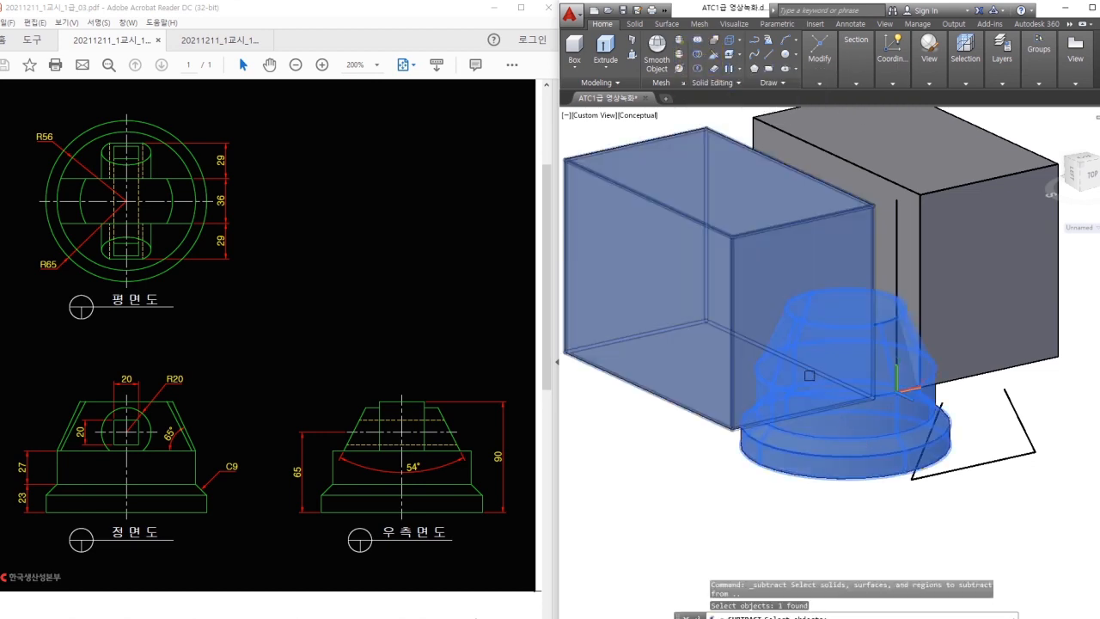
key("Return")
left_click(780, 271)
left_click(935, 261)
key("Return")
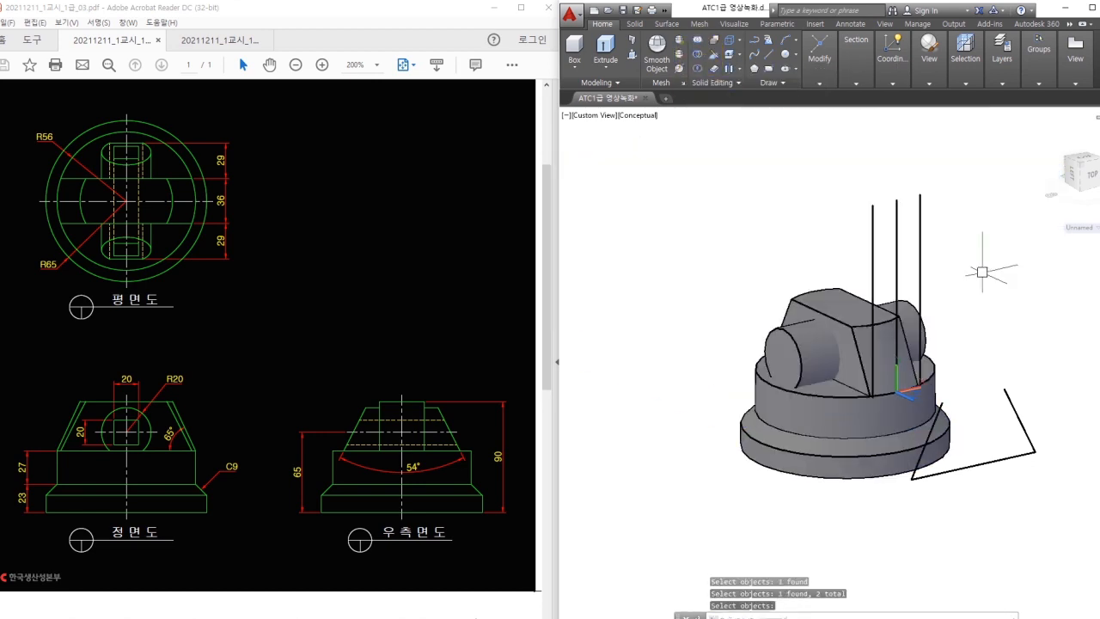
middle_click_drag(967, 300, 956, 263)
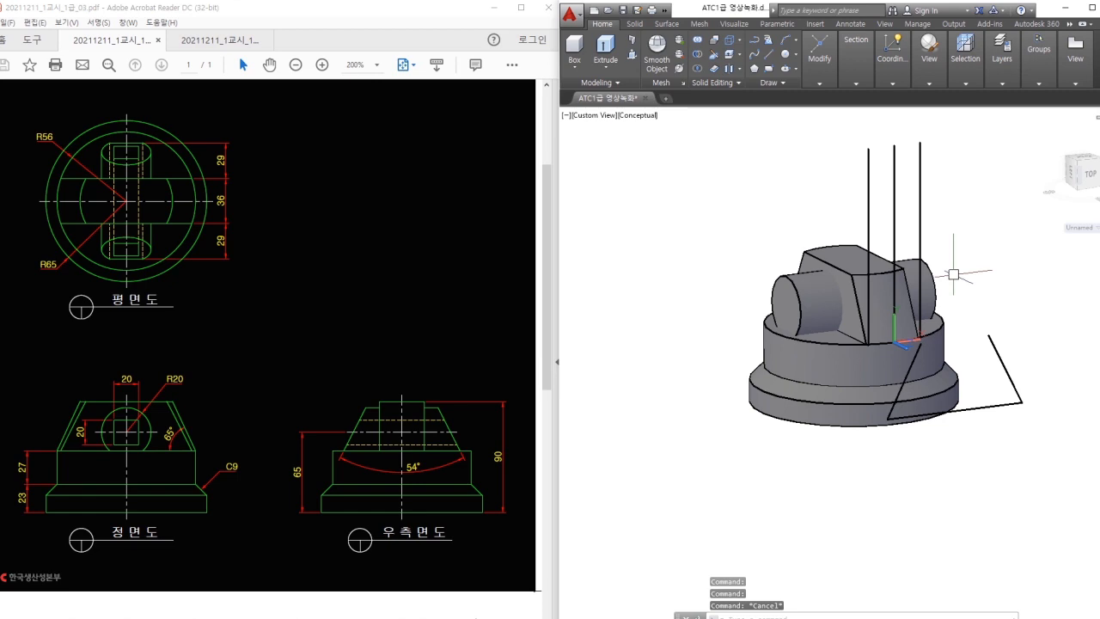
middle_click_drag(950, 285, 960, 293, "shift")
Erase the three vertical helper lines.
left_click(851, 257)
key("Escape")
left_click(946, 181)
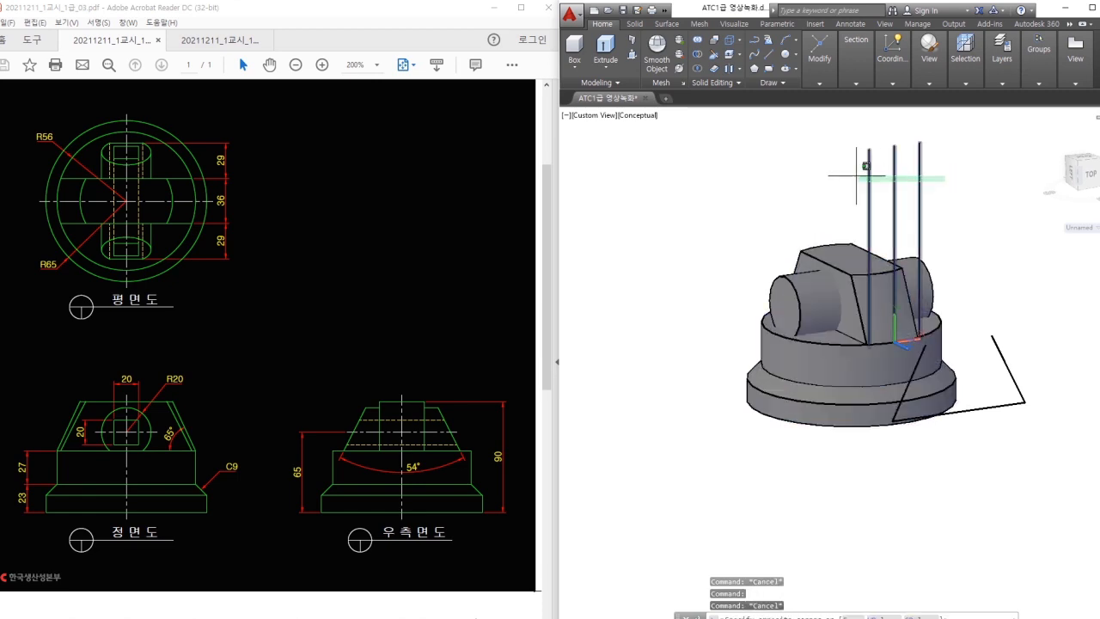
left_click(855, 175)
type("e")
key("Return")
key("Escape")
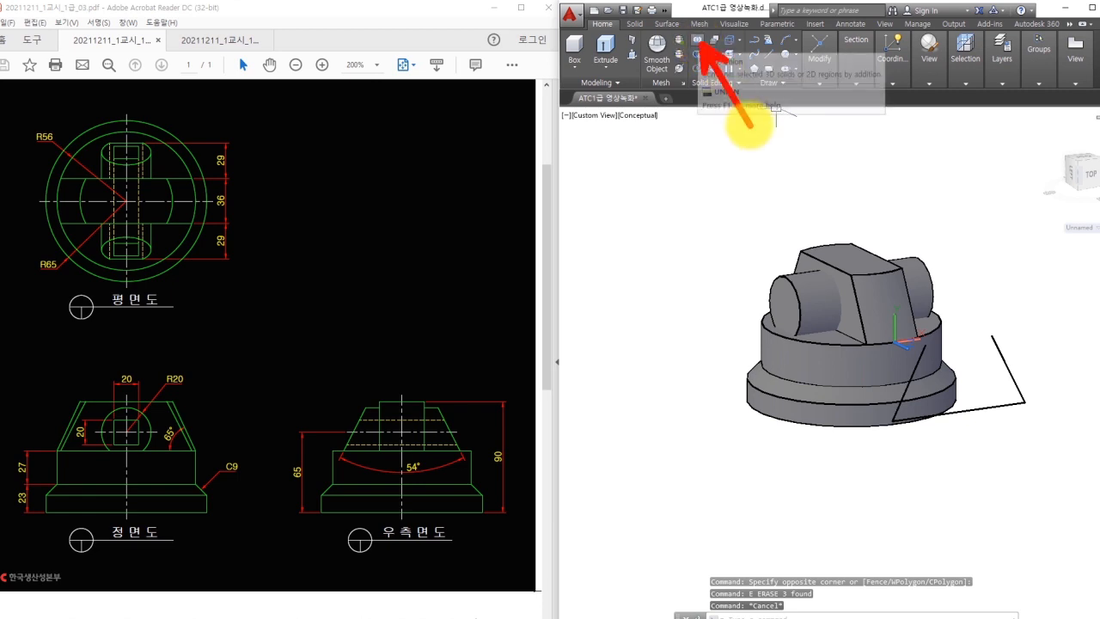
Union the three solids into a single solid.
left_click(697, 40)
left_click(909, 166)
left_click(805, 308)
key("Return")
middle_click_drag(804, 307, 799, 483, "shift")
key("Return")
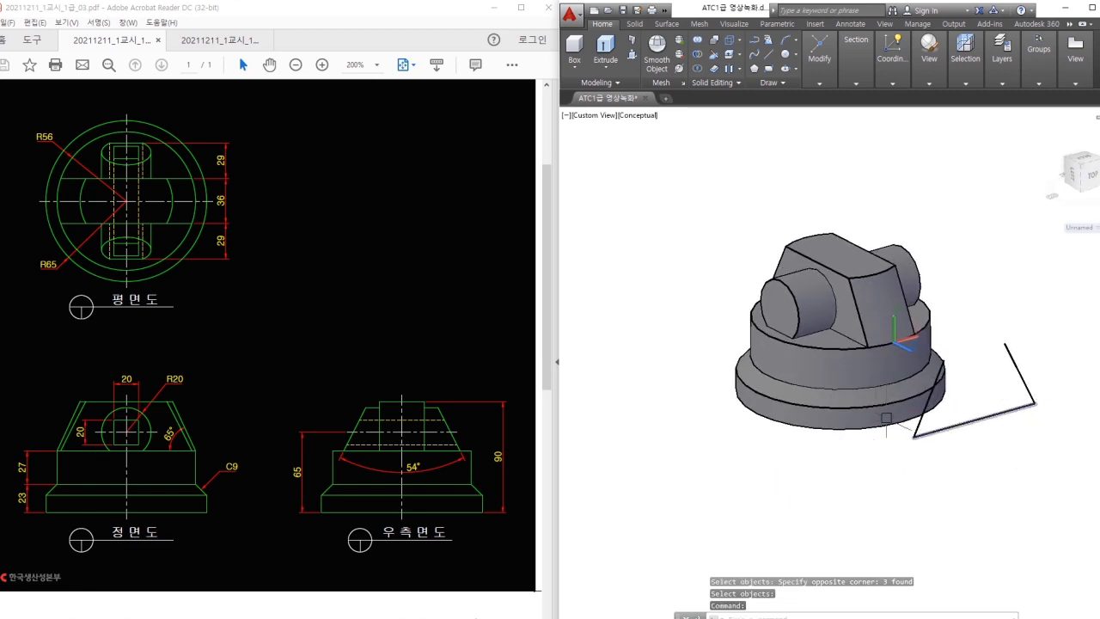
Move the three angled outline edges to the centre of the model.
type("m")
key("Return")
left_click(1034, 412)
left_click(909, 438)
left_click(1023, 392)
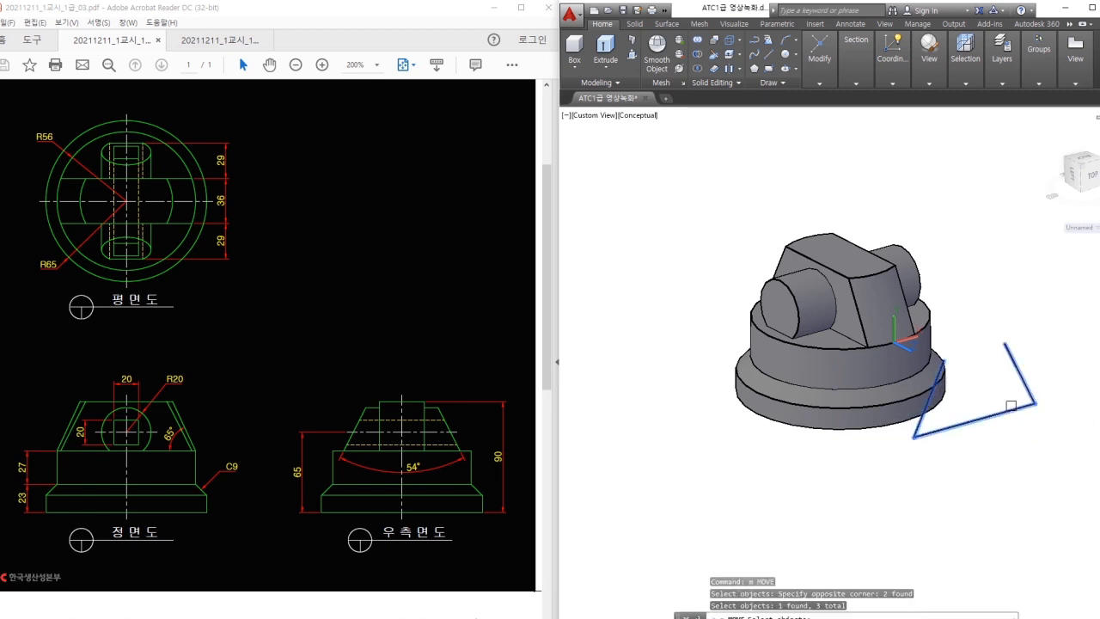
key("Return")
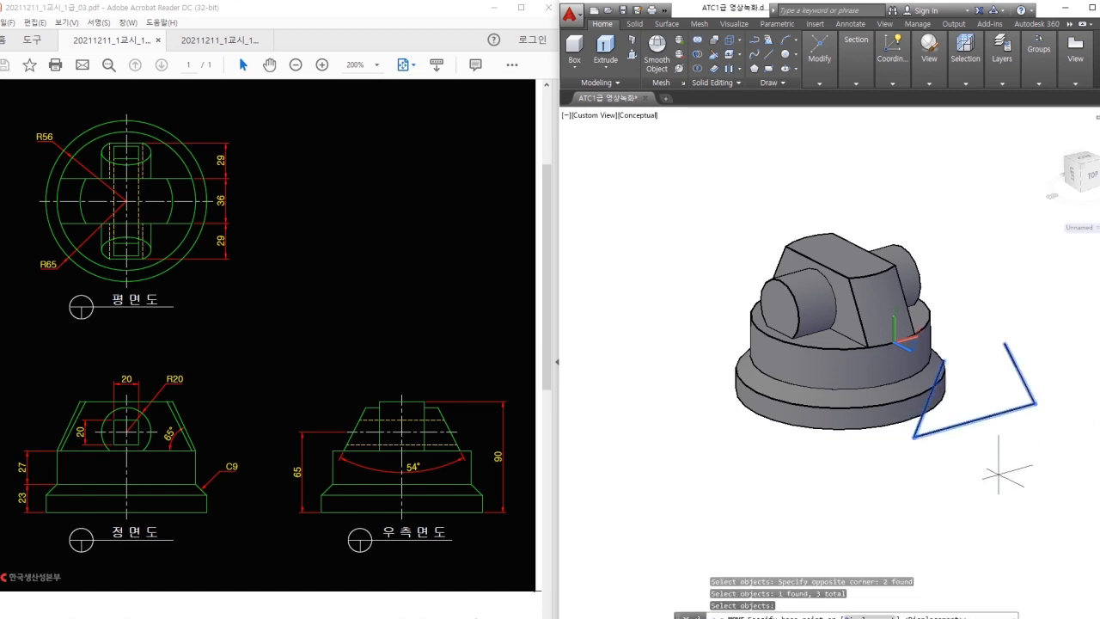
left_click(974, 420)
scroll(941, 262, "up", 2)
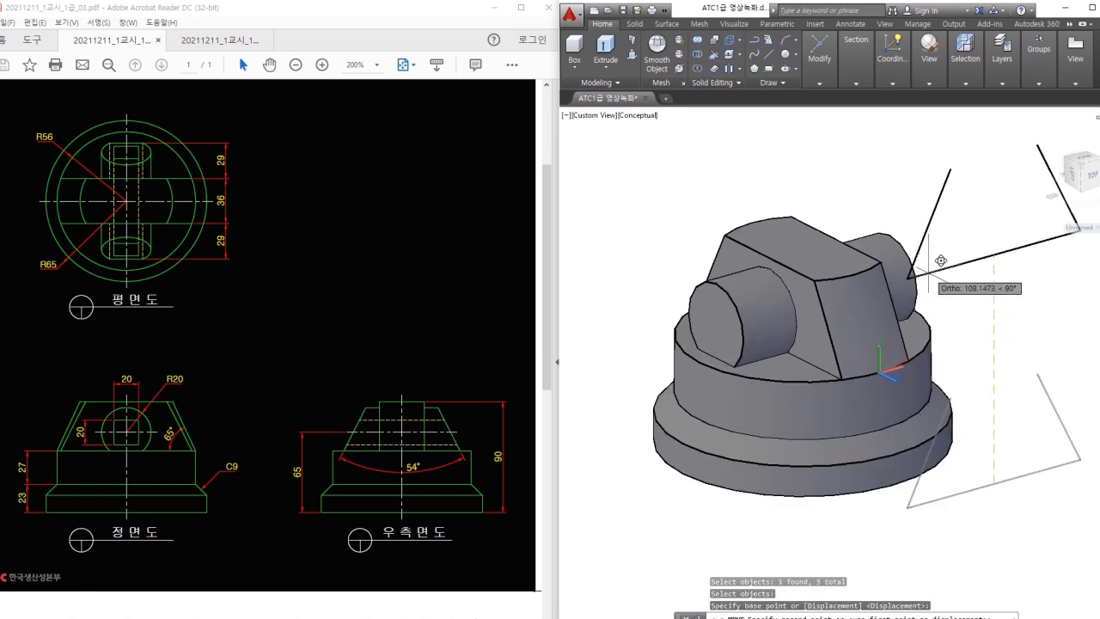
mouse_move(913, 306)
left_mouse_down()
mouse_move(928, 339)
mouse_move(909, 354)
left_mouse_up()
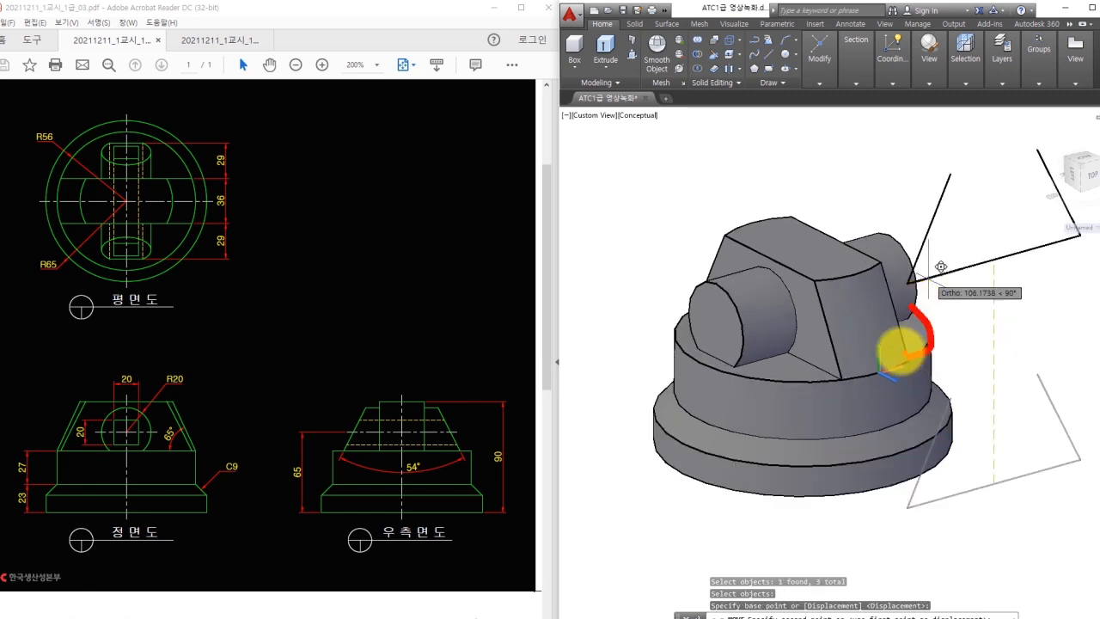
key("Escape")
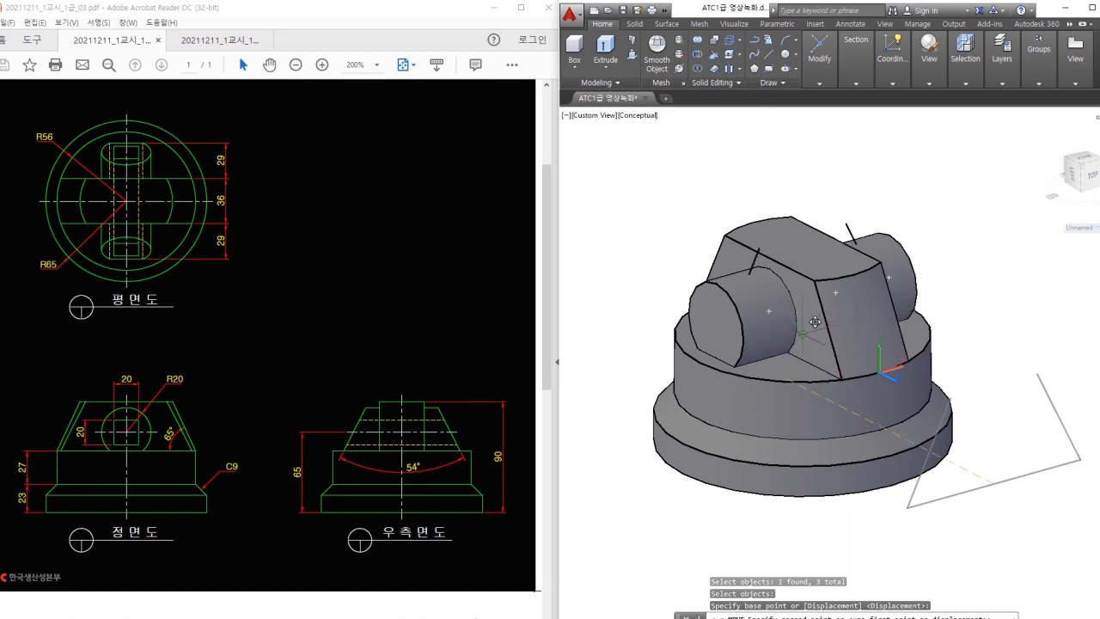
left_click(803, 333)
middle_click_drag(857, 367, 824, 391, "shift")
type("ext")
key("Return")
Extrude the two angled outline lines into slanted surfaces.
left_click(744, 259)
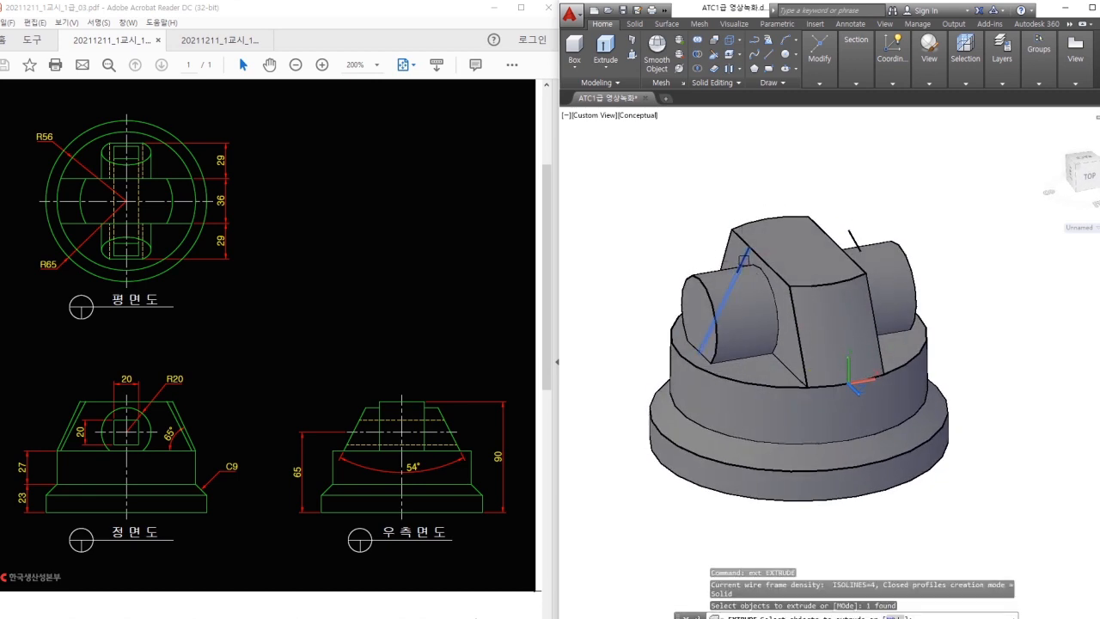
scroll(891, 252, "down", 2)
left_click(862, 258)
key("Return")
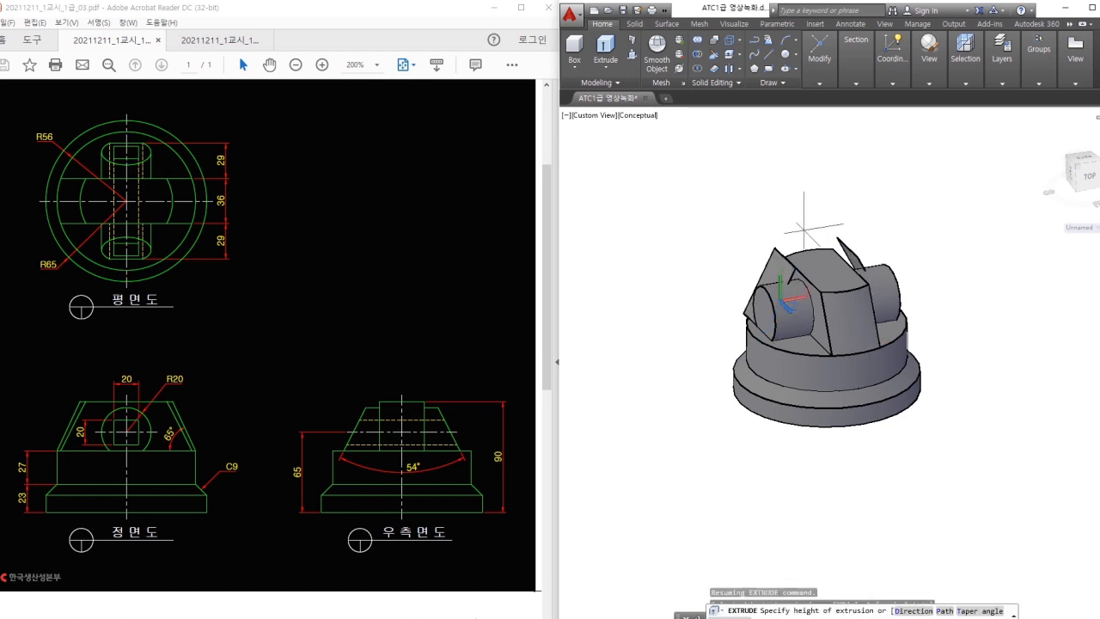
left_click(685, 146)
key("Escape")
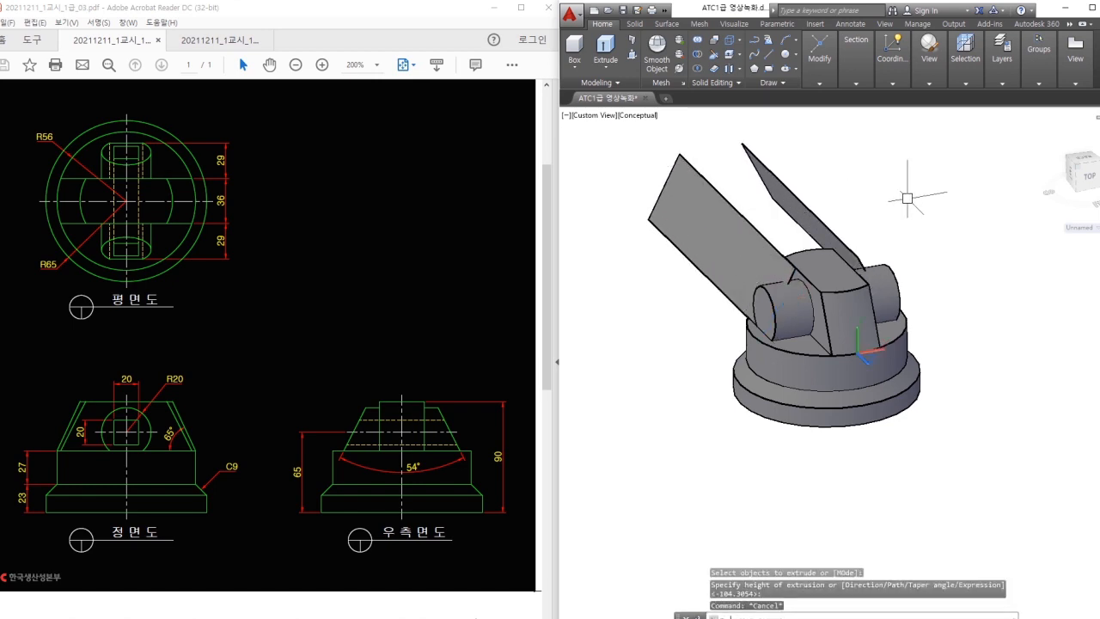
Move the two slanted surfaces into position, ignoring the associativity warning.
type("m")
key("Return")
left_click(745, 231)
left_click(801, 218)
key("Return")
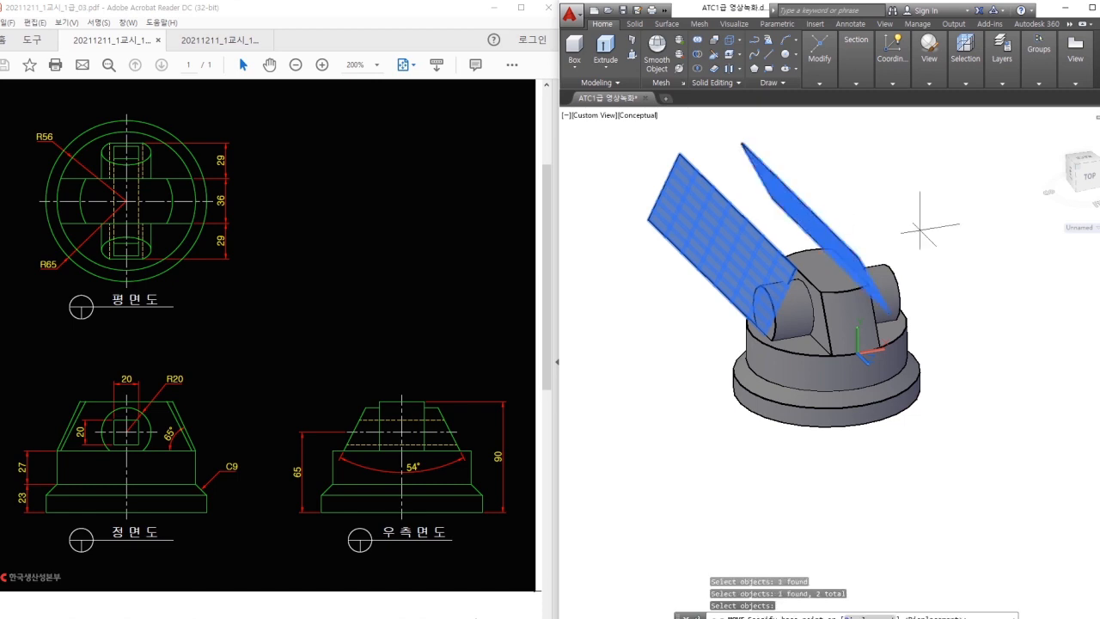
left_click(925, 230)
left_click(665, 307)
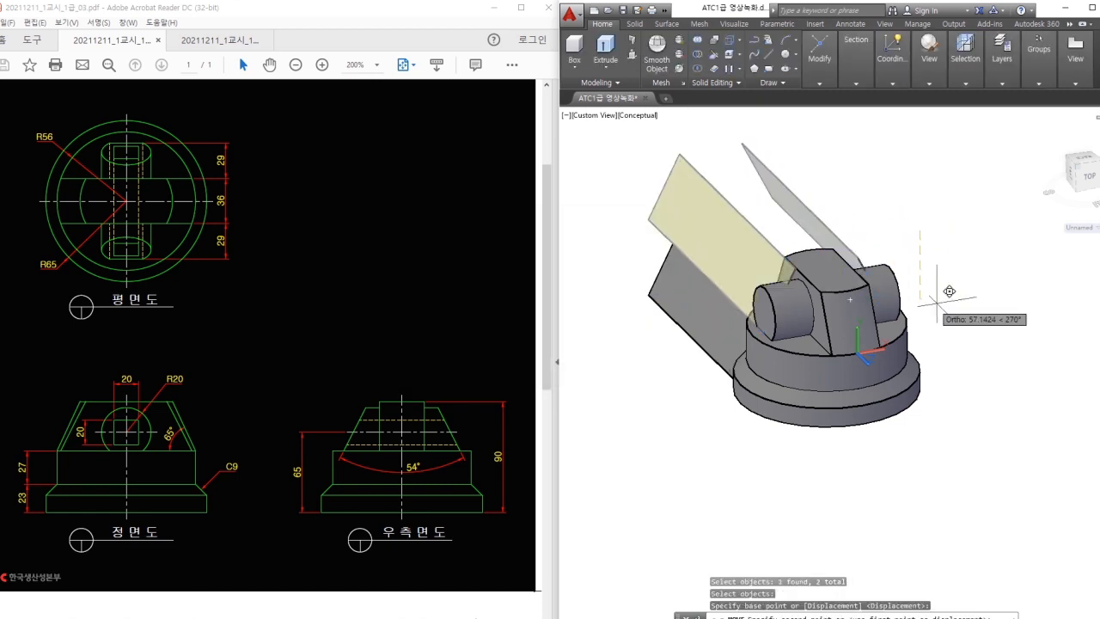
left_click(982, 296)
middle_click_drag(977, 350, 976, 316, "shift")
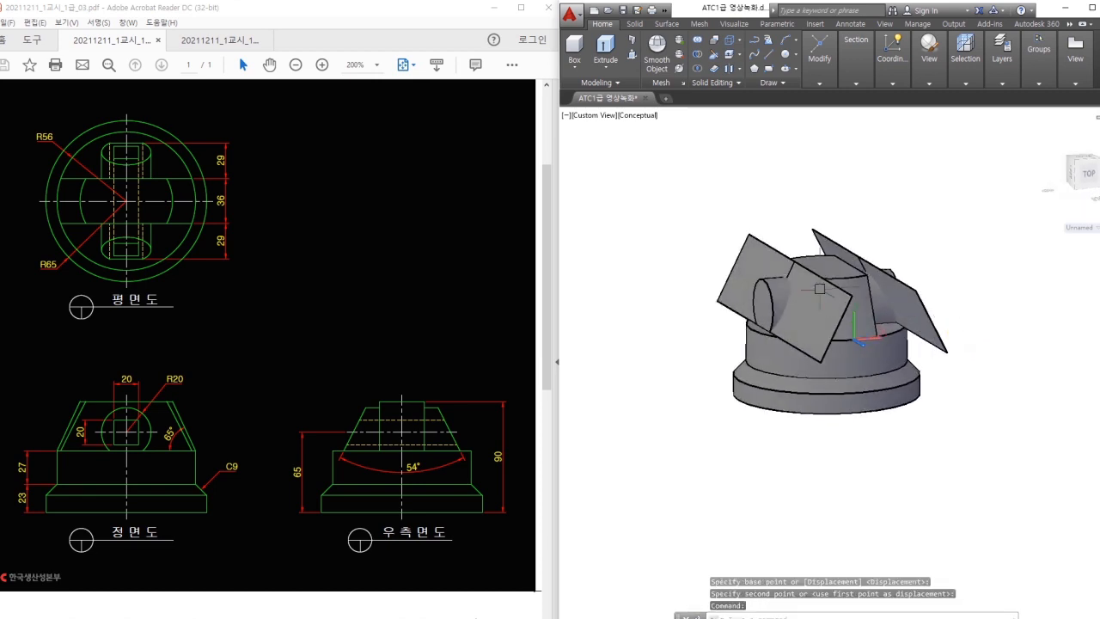
Extrude the left and right tilted surfaces into cutting blocks.
type("ext")
key("Return")
left_click(819, 289)
key("Return")
type("e")
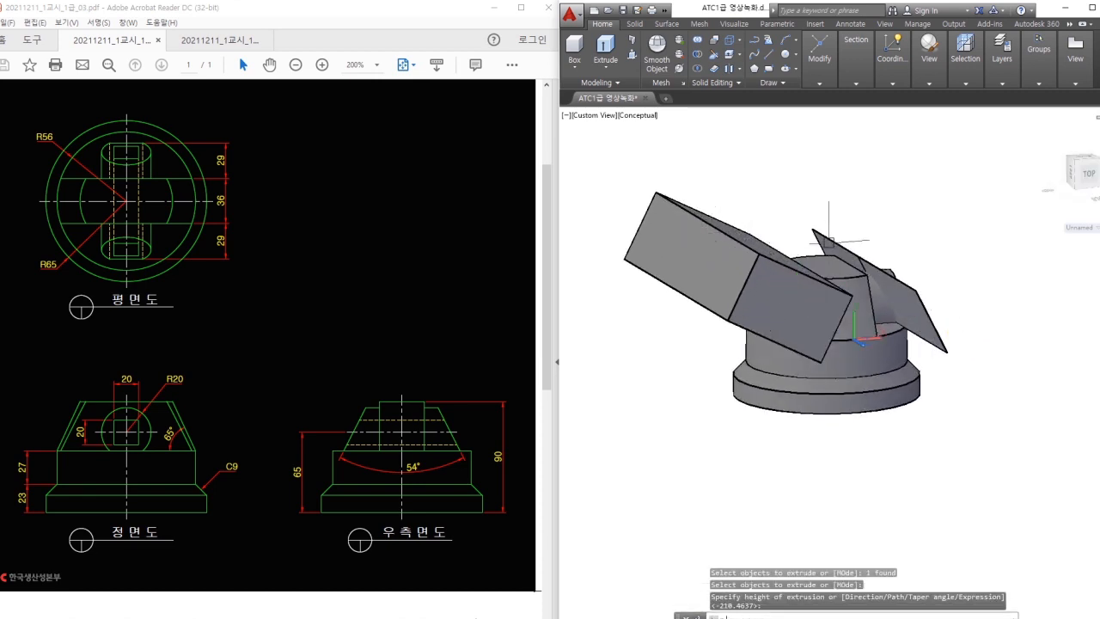
type("xt")
key("Return")
left_click(829, 242)
key("Return")
left_click(902, 207)
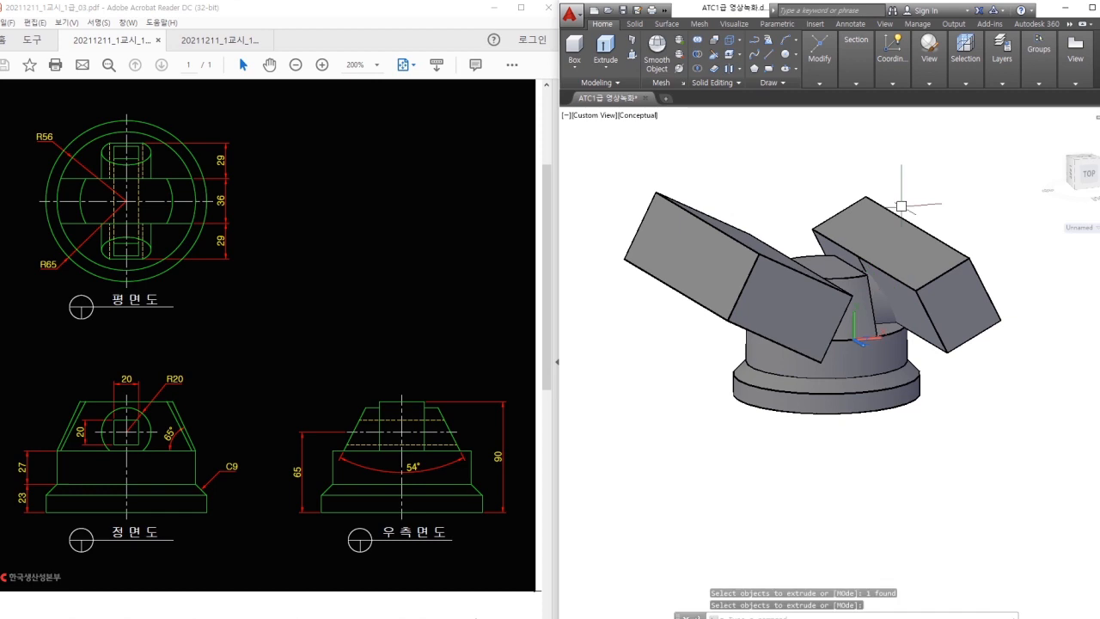
Subtract both blocks from the base solid to cut matching sloped flats.
left_click(713, 68)
left_click(867, 355)
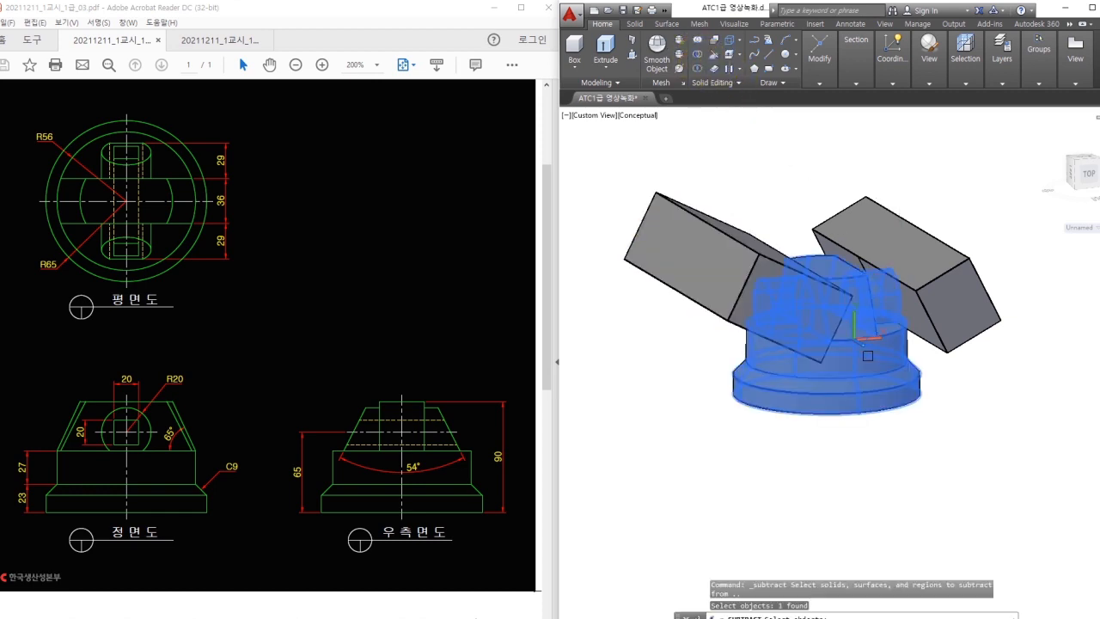
key("Return")
left_click(865, 244)
left_click(737, 246)
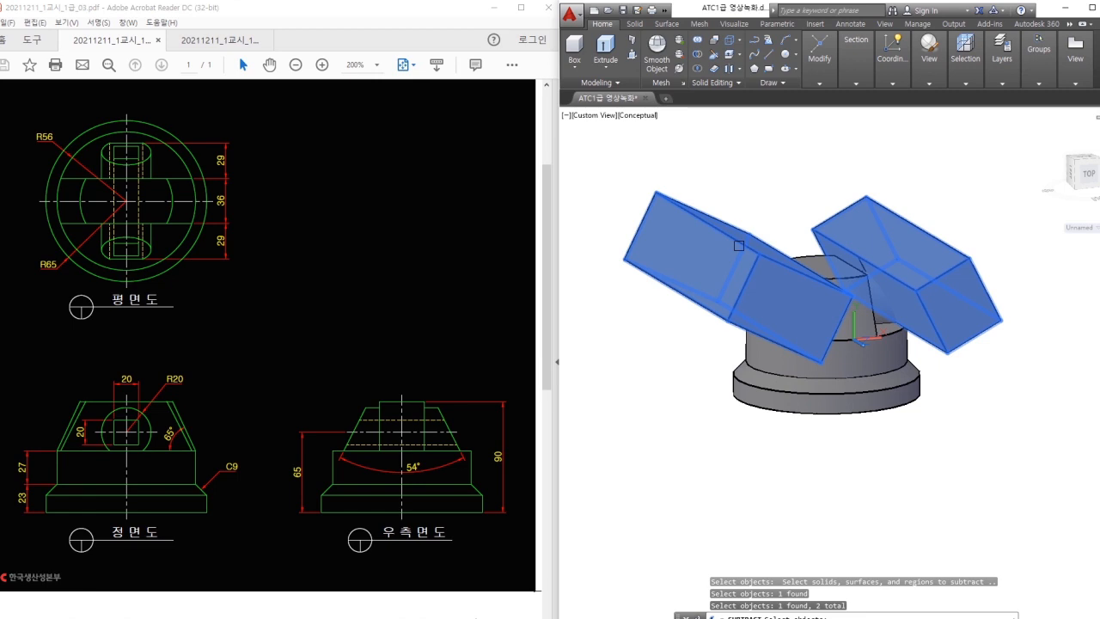
key("Return")
Erase the two leftover outline edges.
scroll(865, 260, "up", 2)
type("e")
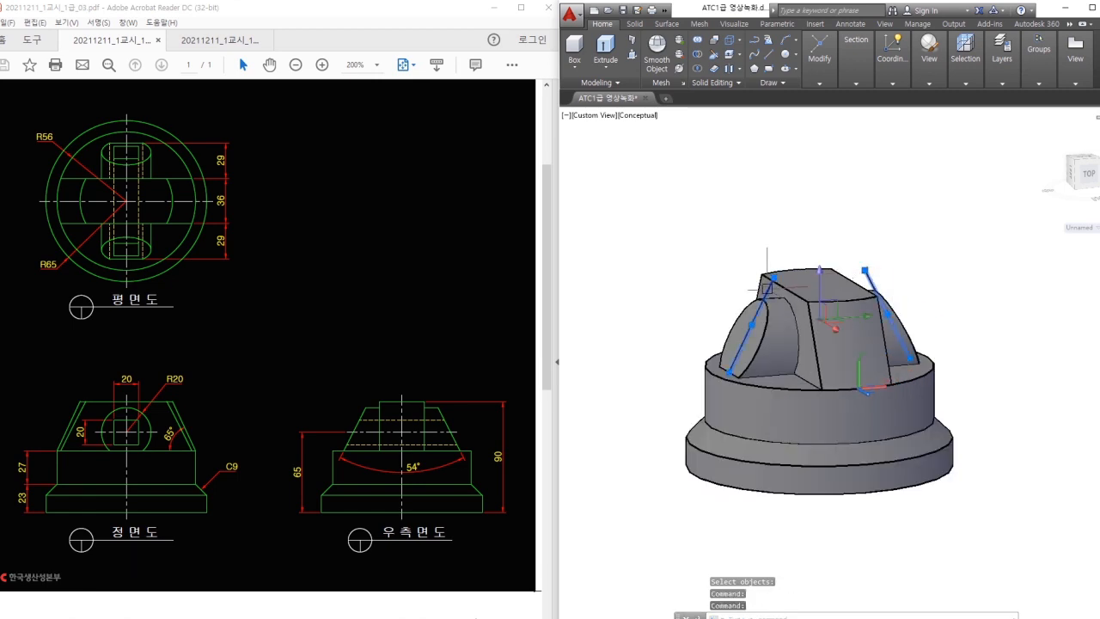
key("Return")
mouse_move(940, 319)
middle_mouse_down("shift")
mouse_move(946, 301)
mouse_move(953, 328)
middle_mouse_up("shift")
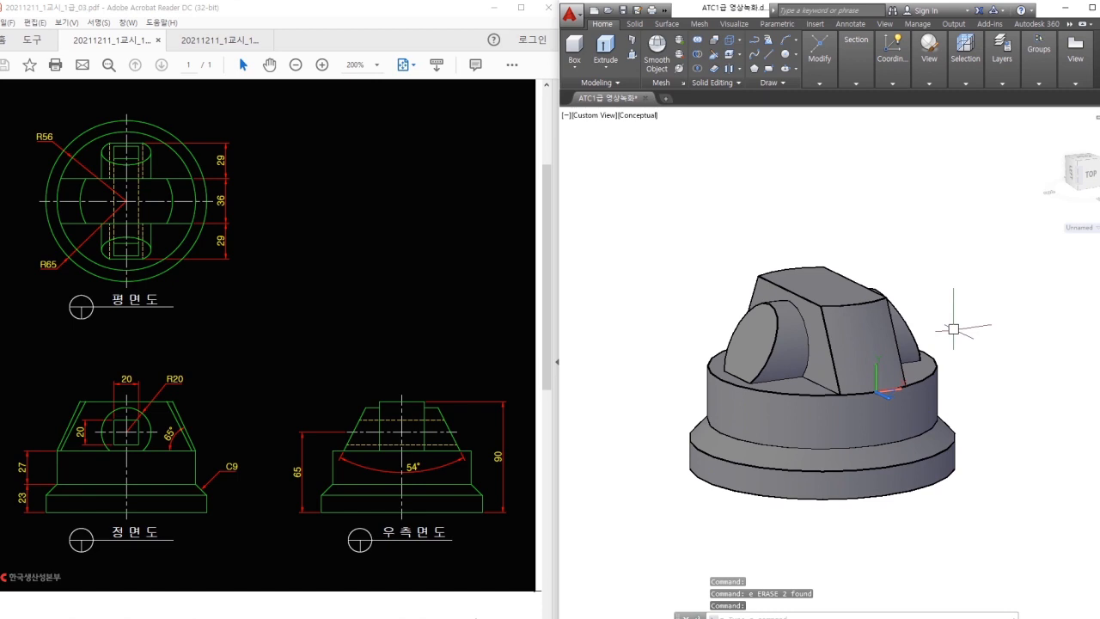
left_click(929, 58)
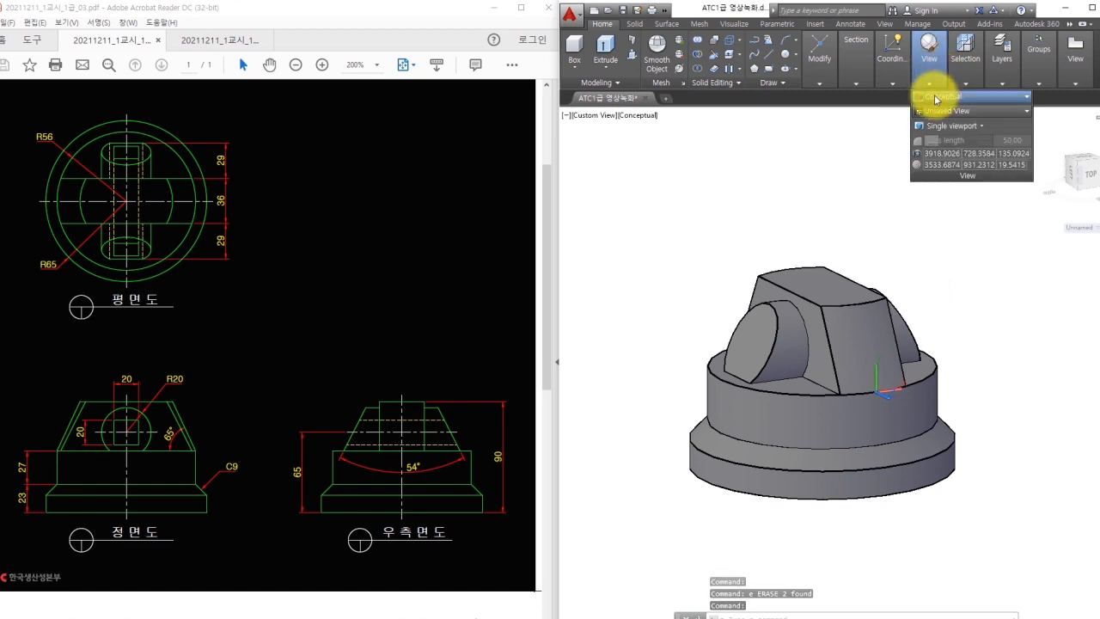
Switch to wireframe and extrude the small square hole profile into a long bar.
left_click(940, 95)
left_click(940, 124)
middle_click_drag(874, 235, 940, 325, "shift")
key("Escape")
key("Escape")
scroll(870, 319, "up", 8)
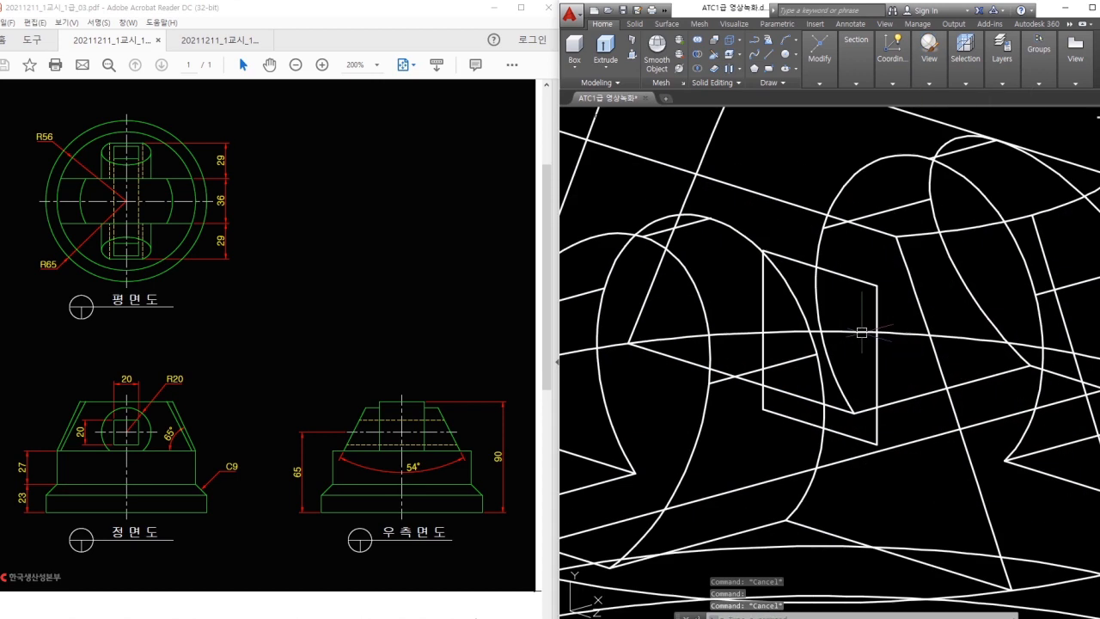
left_click(874, 310)
type("ext")
key("Return")
scroll(871, 301, "down", 5)
scroll(736, 334, "down", 4)
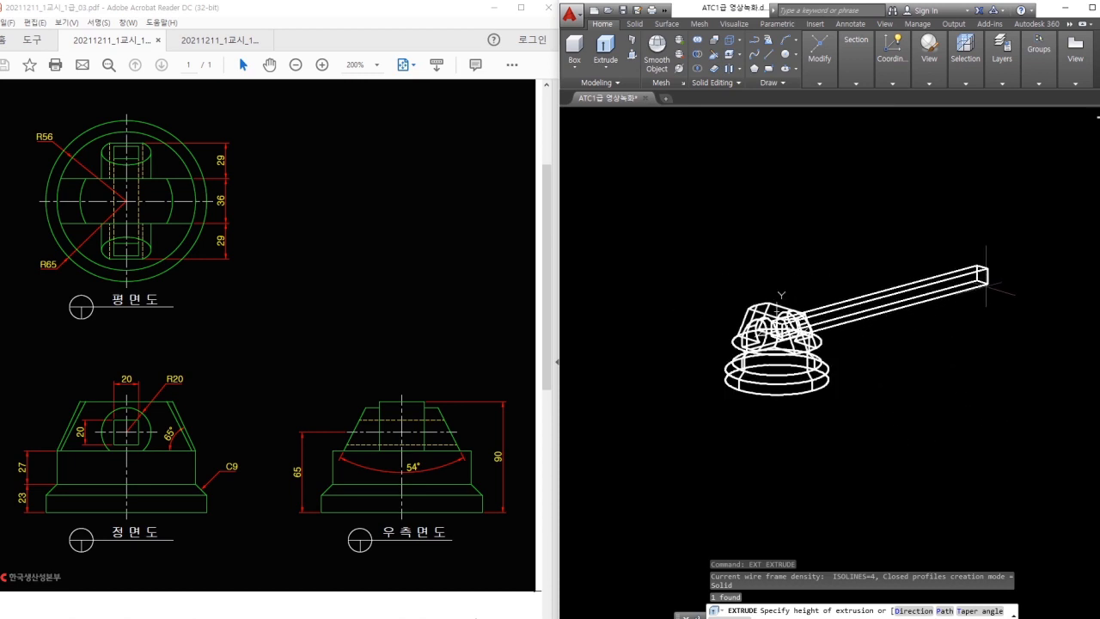
key("Escape")
Return to shaded display and move the square bar so it passes through the hub.
left_click(937, 81)
left_click(966, 97)
left_click(983, 115)
type("m")
key("Return")
left_click(887, 309)
key("Return")
left_click(973, 367)
left_click(903, 392)
key("Escape")
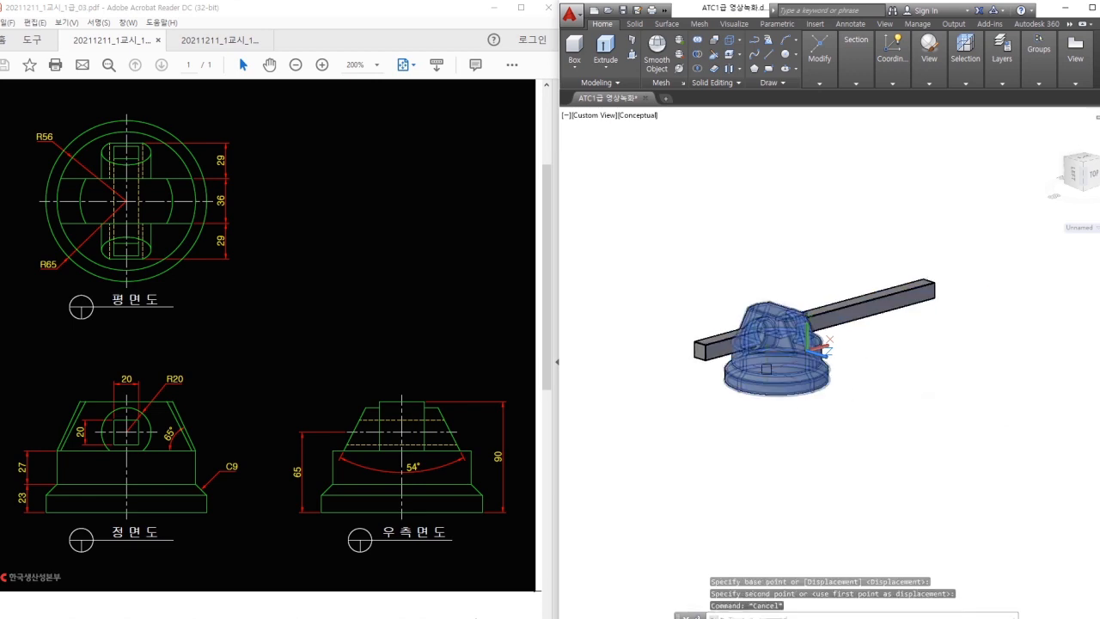
Subtract the bar from the hub, leaving a square hole, then start the UCS command.
scroll(730, 307, "up", 2)
left_click(696, 53)
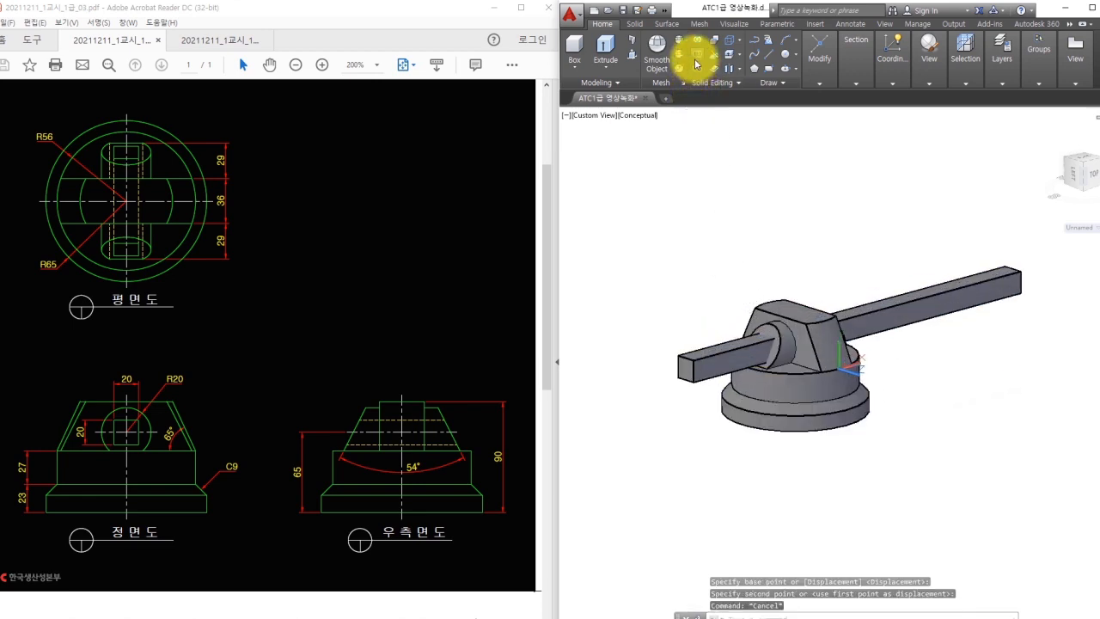
left_click(823, 369)
key("Return")
left_click(904, 305)
key("Return")
key("Escape")
middle_click_drag(873, 383, 906, 383, "shift")
scroll(885, 374, "up", 2)
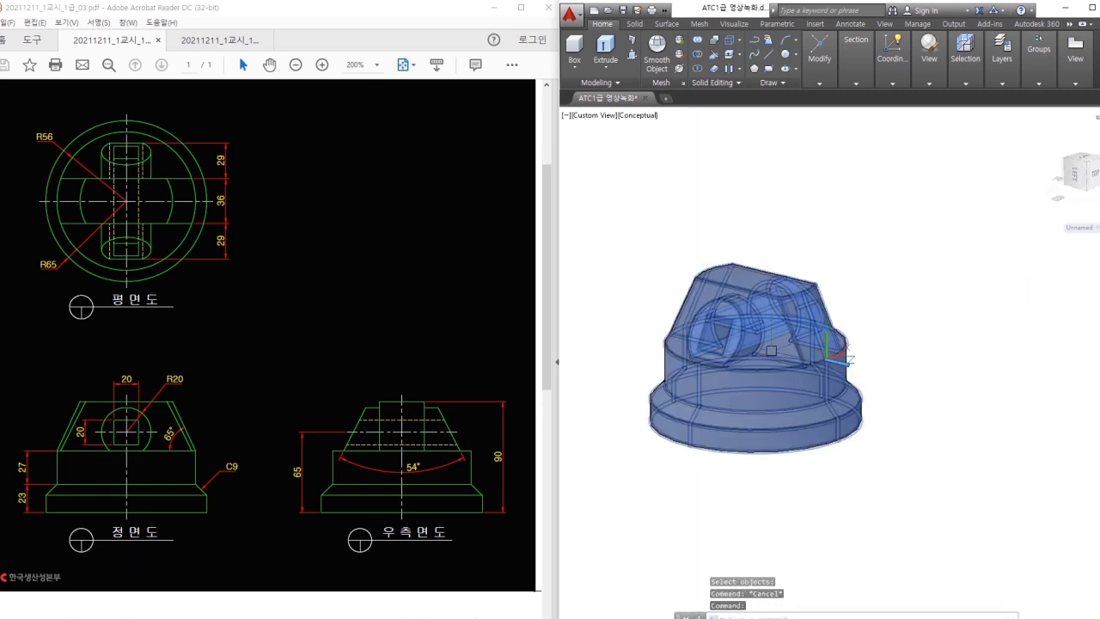
middle_click_drag(635, 317, 684, 300, "shift")
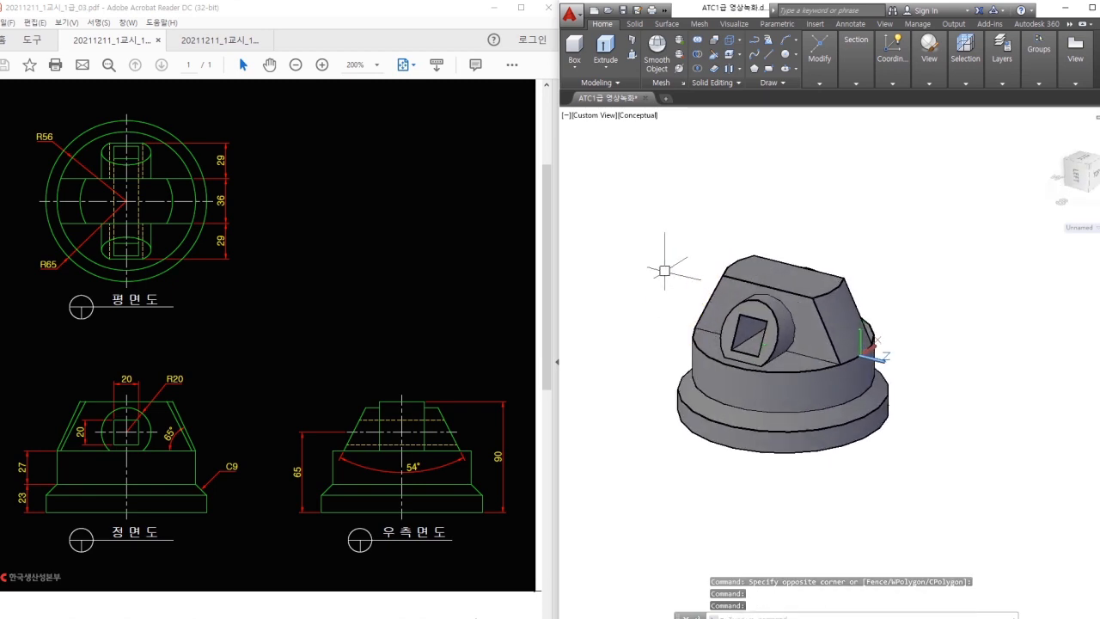
type("ucs")
key("Return")
Reset the UCS to World and zoom the reference PDF out to see the A–C dimension.
type("w")
key("Return")
key("Escape")
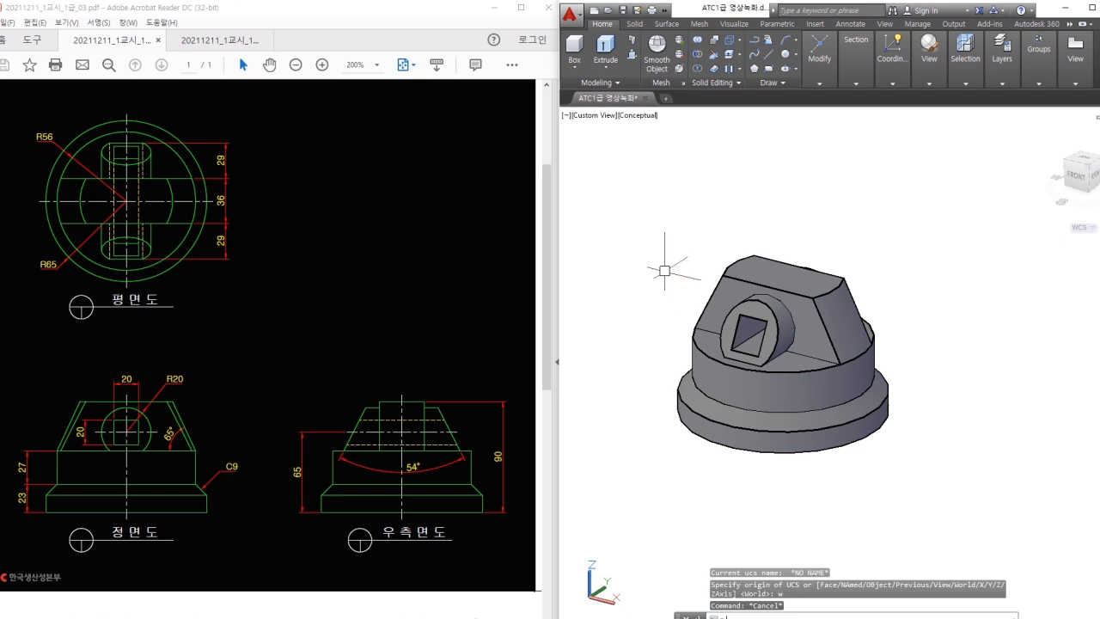
scroll(489, 275, "down", 1)
left_click(466, 269)
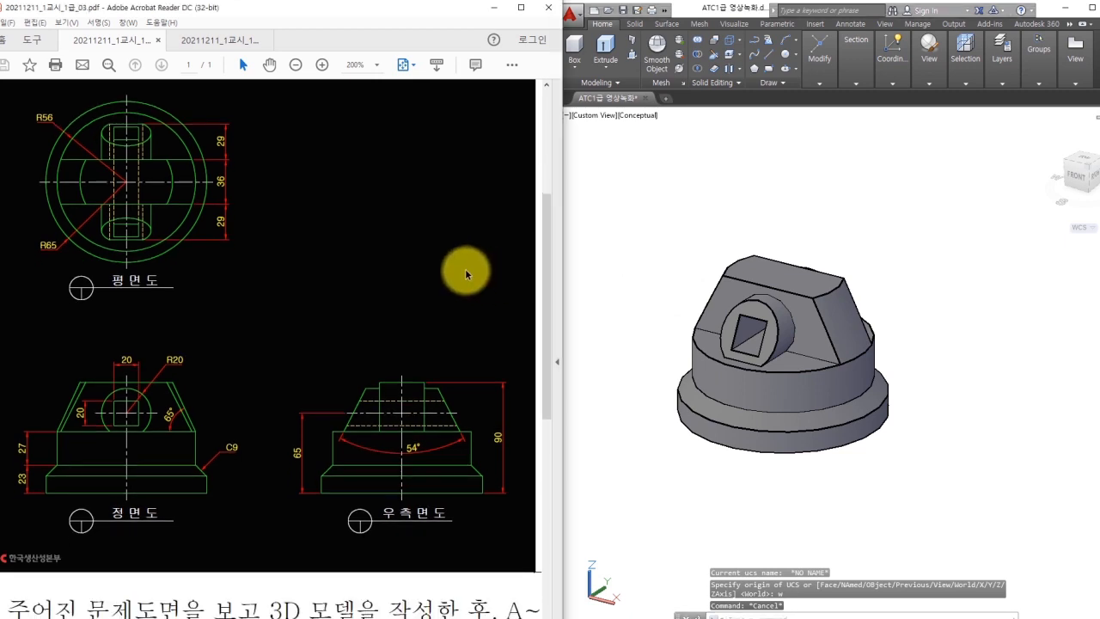
scroll(465, 268, "down", 2, "ctrl")
scroll(456, 265, "down", 1, "ctrl")
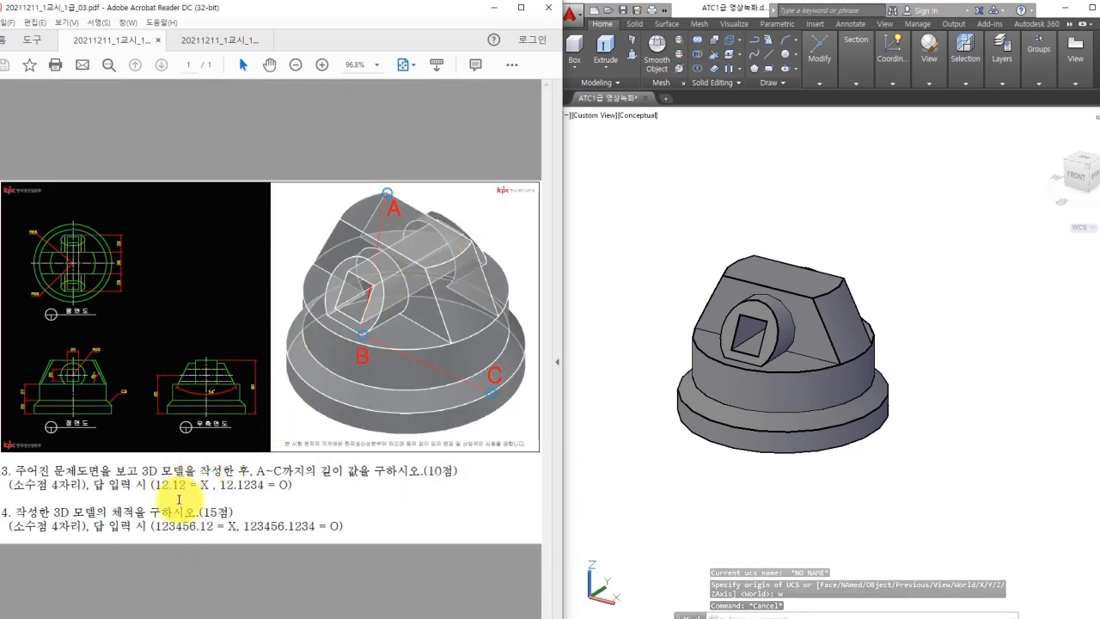
left_click(756, 506)
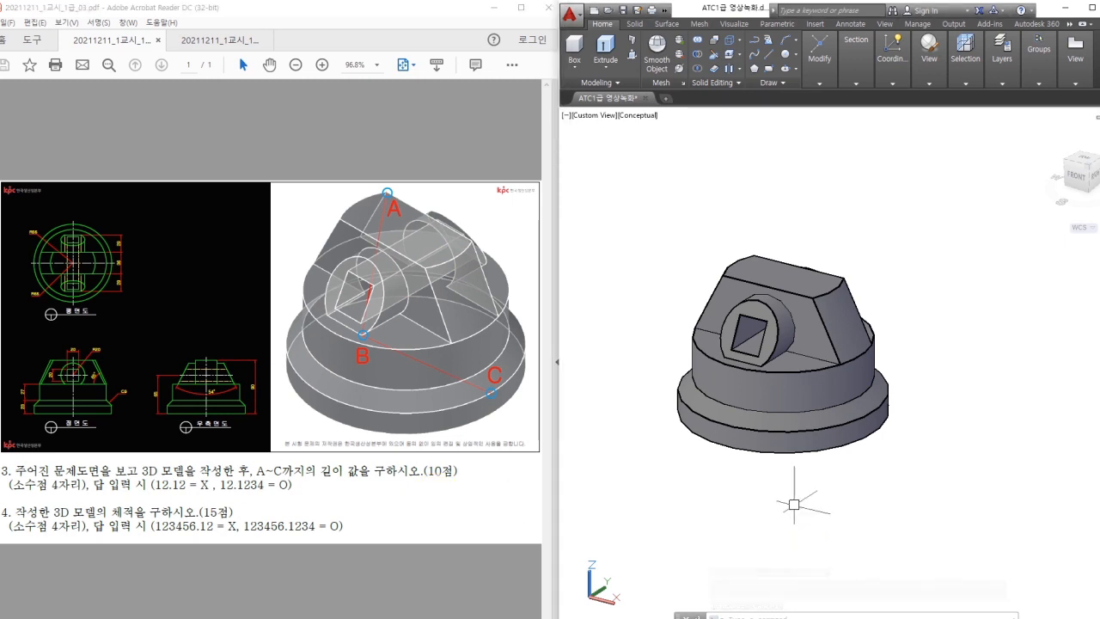
Run MASSPROP on the finished solid, which reports a volume of 703214.6257.
key("Return")
left_click(775, 403)
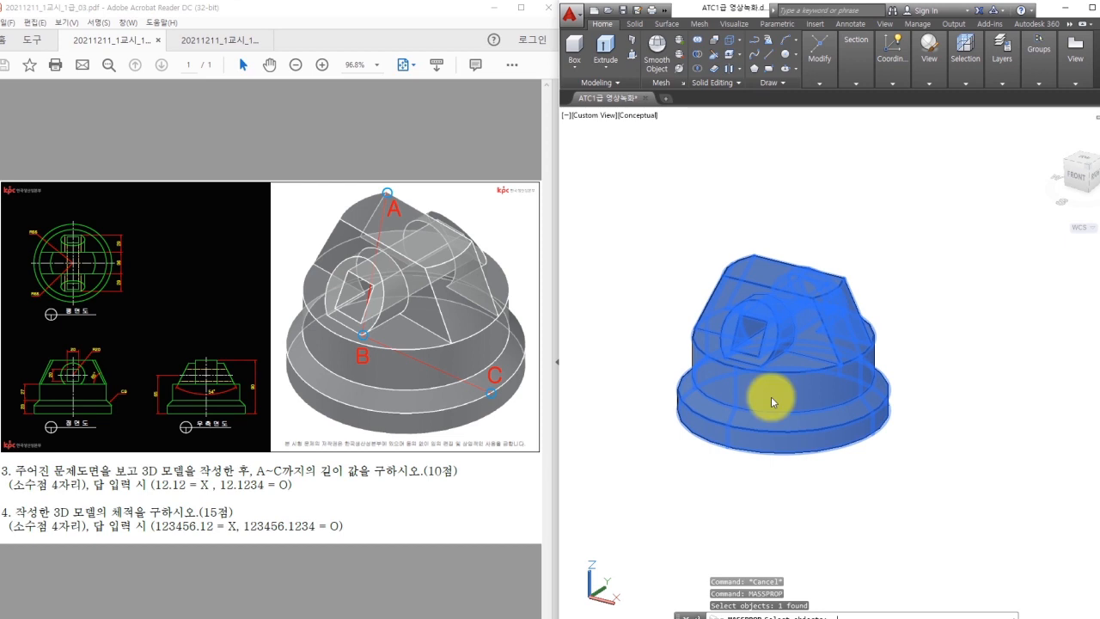
key("Return")
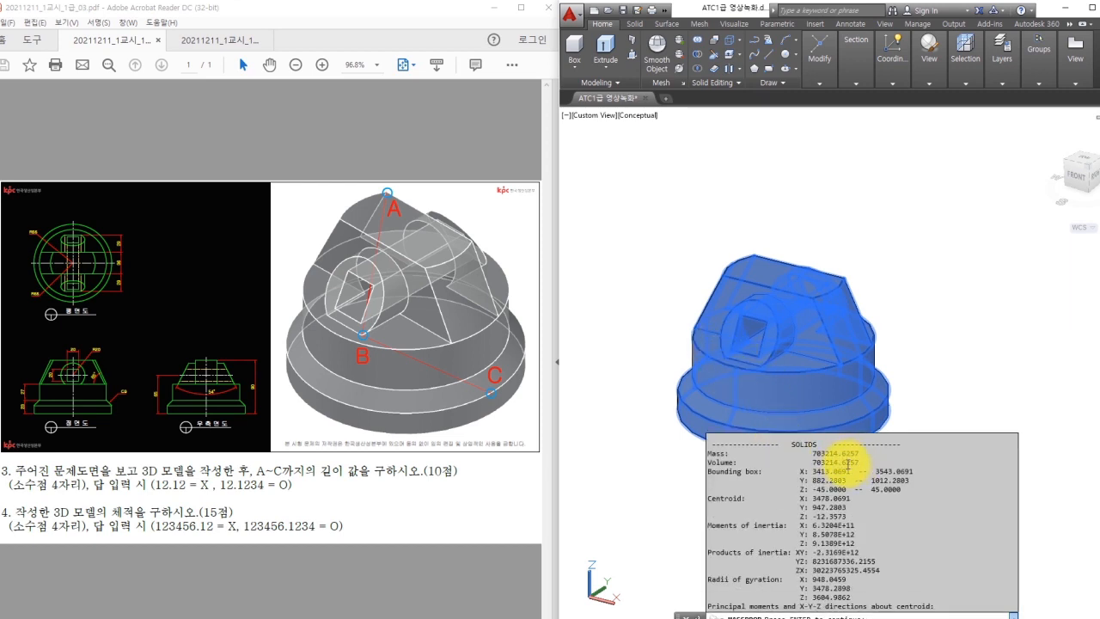
key("Return")
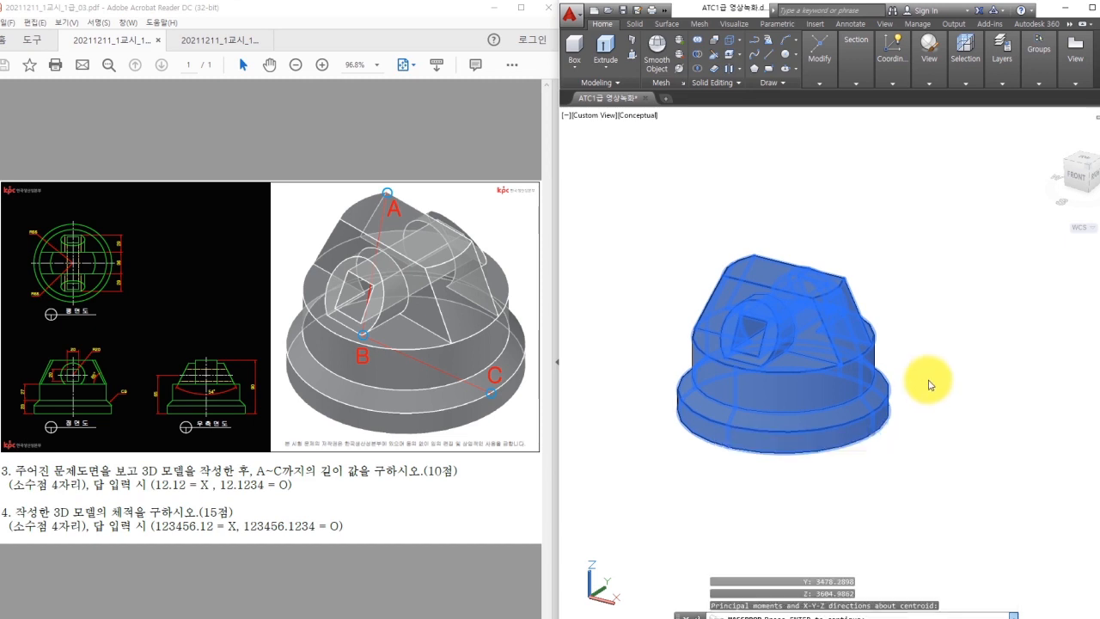
key("Escape")
middle_click_drag(953, 345, 921, 336, "shift")
In 2D Wireframe, draw a 3D polyline from point A through B to C.
scroll(898, 345, "up", 2)
mouse_move(930, 71)
left_click(934, 97)
left_click(927, 124)
type("3p")
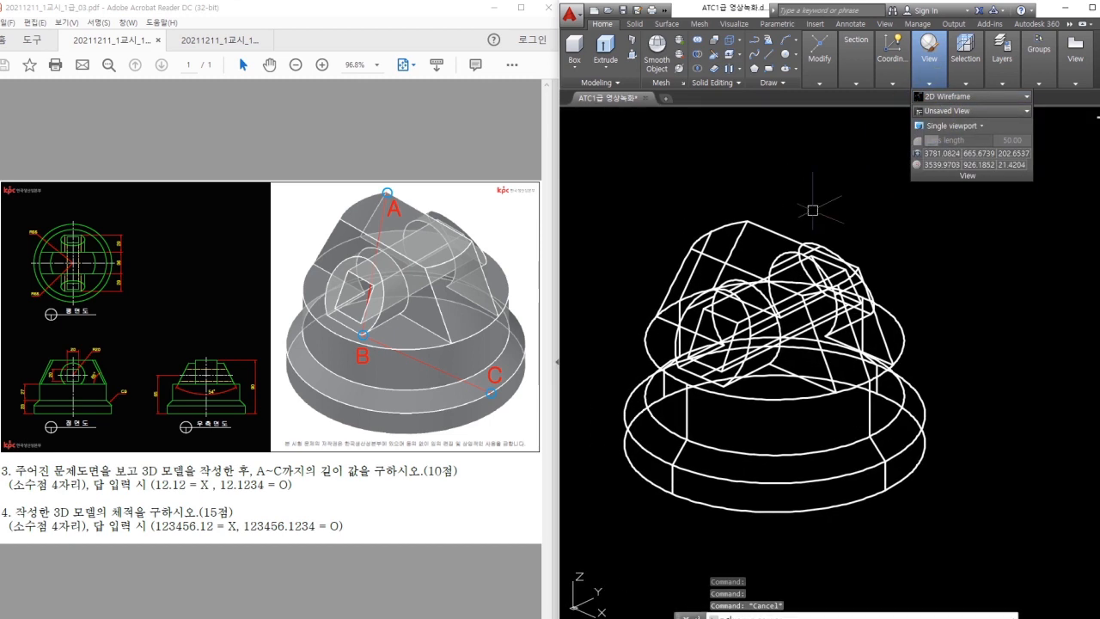
key("Return")
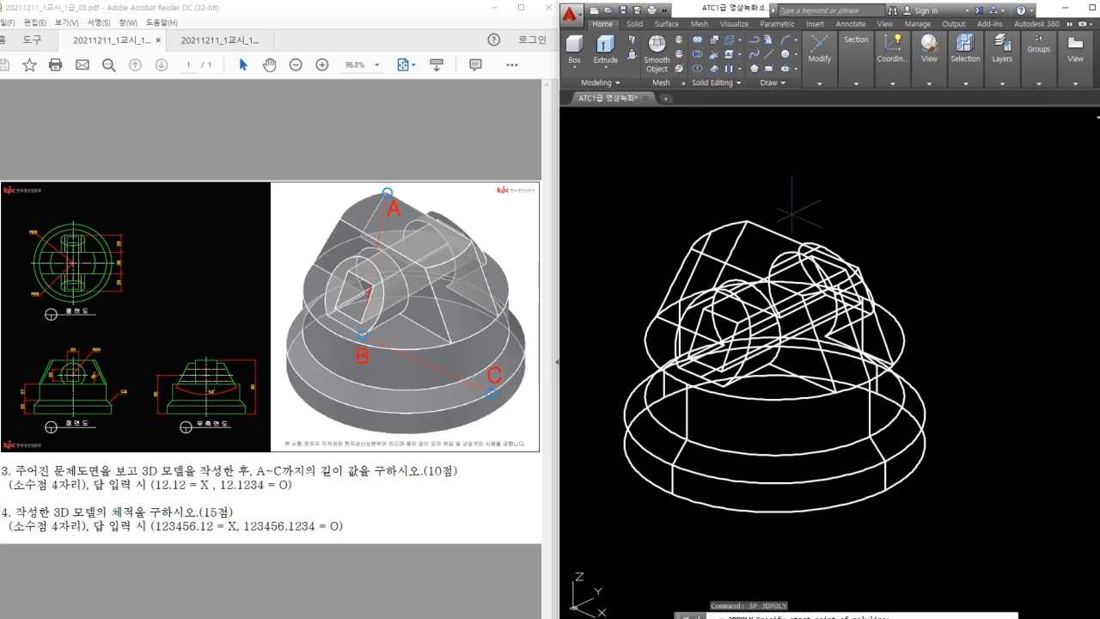
left_click(747, 222)
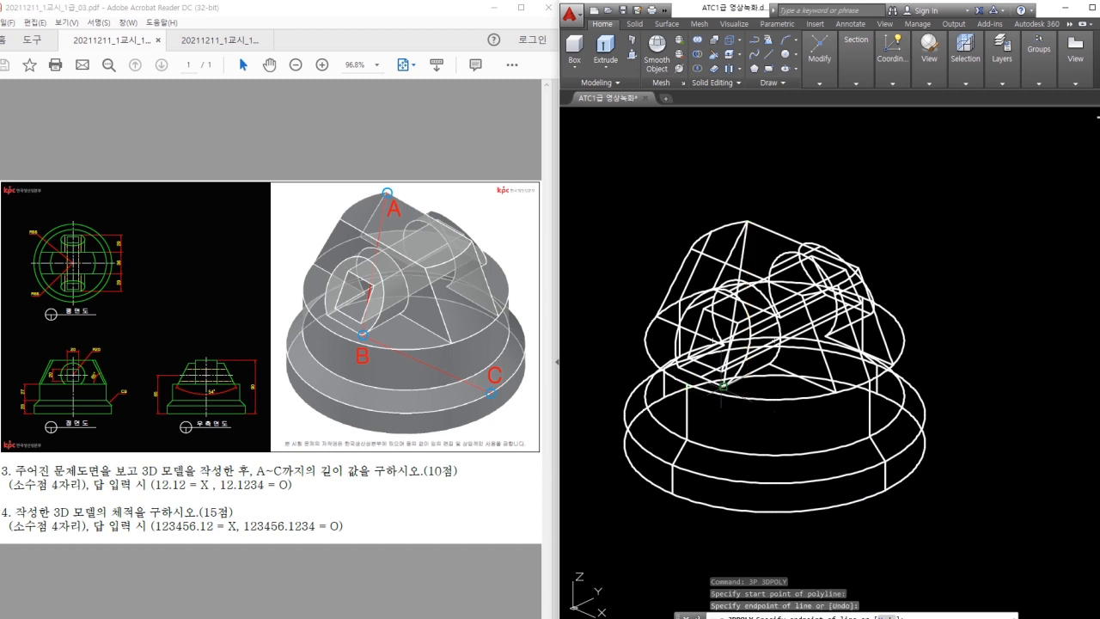
left_click(885, 460)
key("Return")
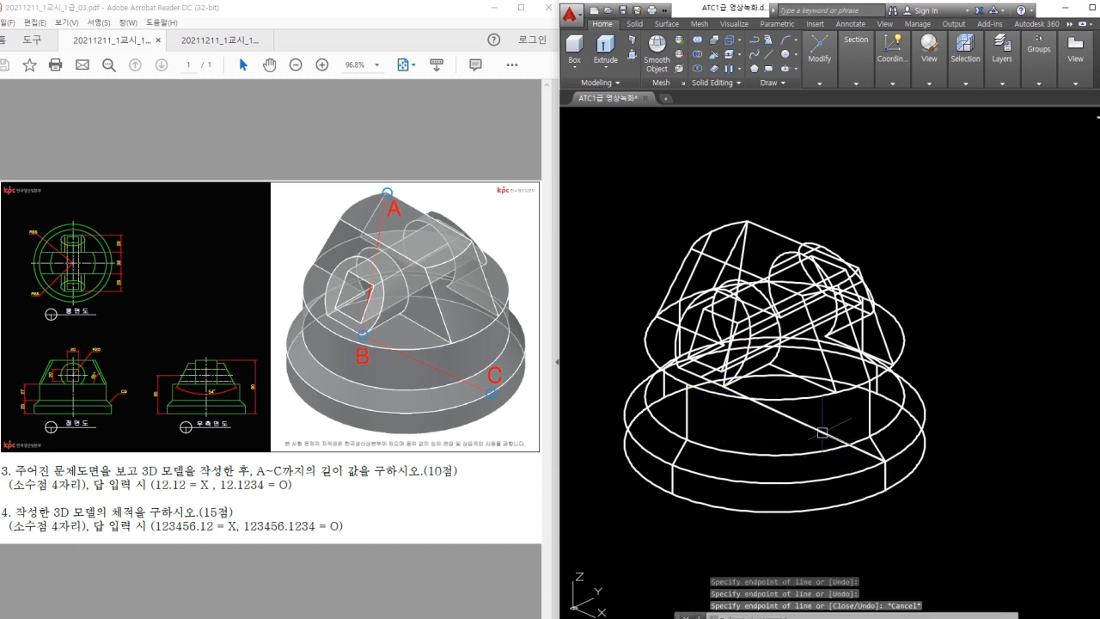
List the A–C polyline to read its length of 167.7343.
left_click(809, 425)
type("li")
key("Return")
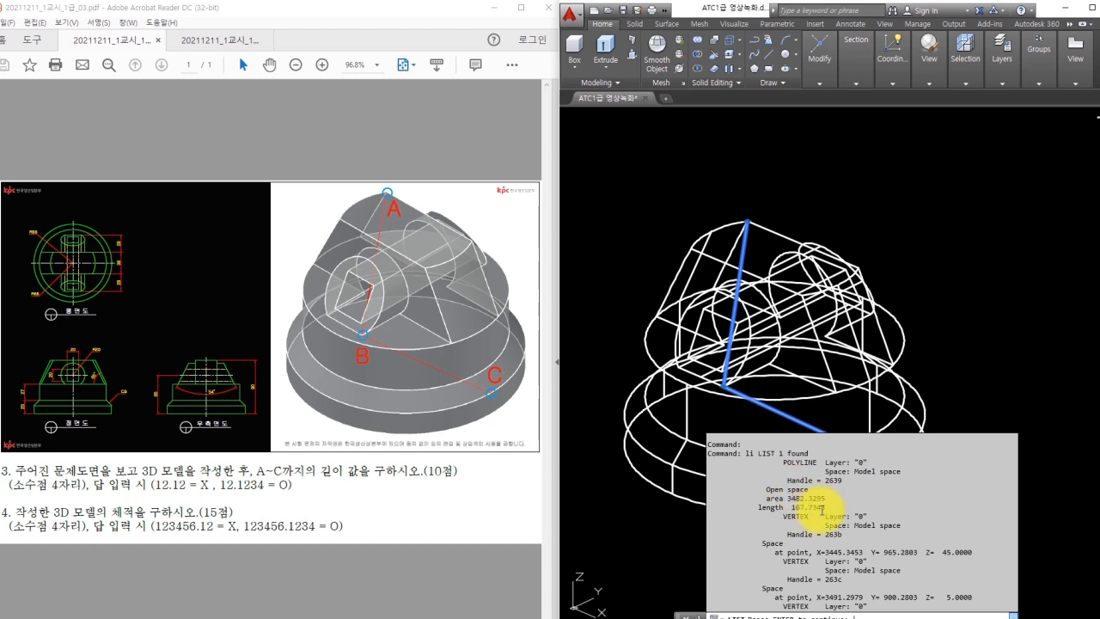
key("Escape")
key("Escape")
middle_click_drag(847, 215, 860, 180, "shift")
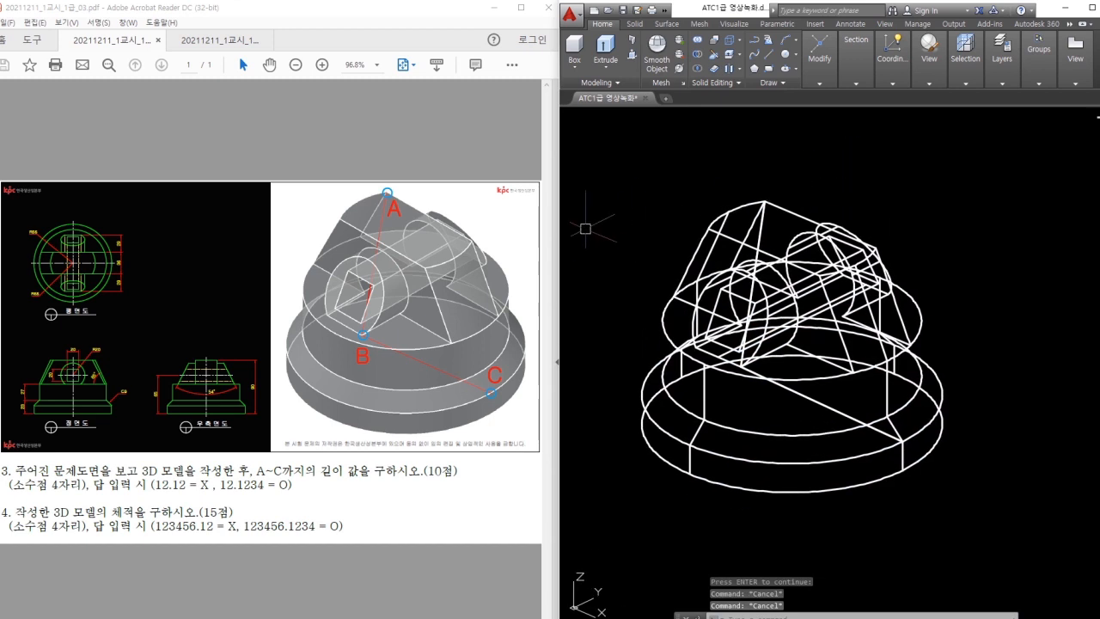
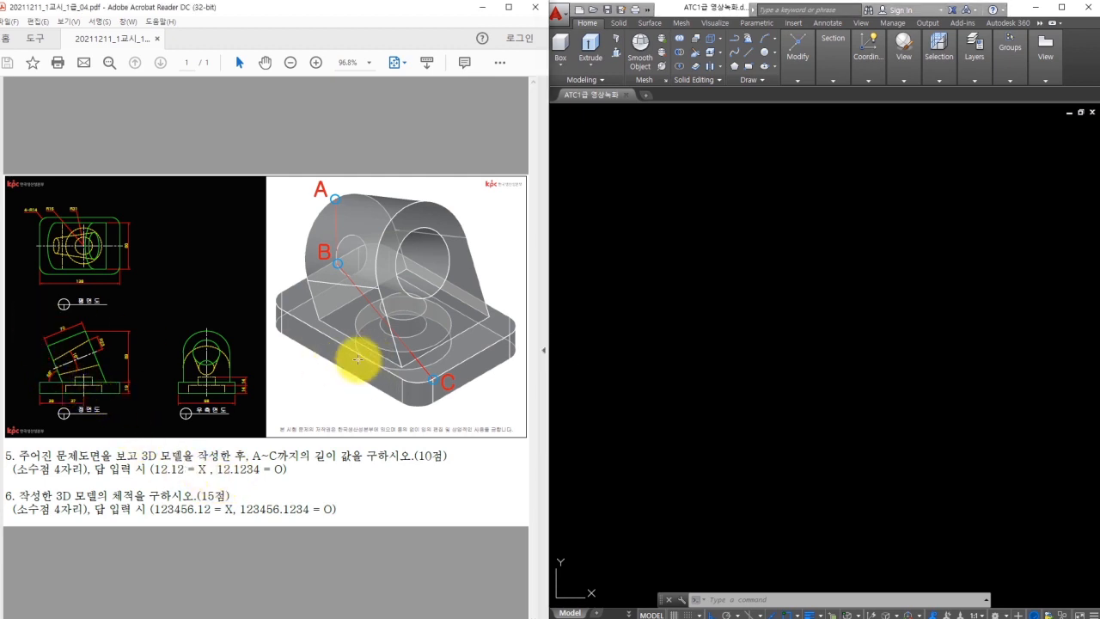
Point out the hole on the reference model and zoom the PDF drawing to 200%.
mouse_move(383, 361)
left_mouse_down()
mouse_move(393, 312)
mouse_move(387, 360)
mouse_move(356, 270)
mouse_move(441, 184)
mouse_move(483, 331)
left_mouse_up()
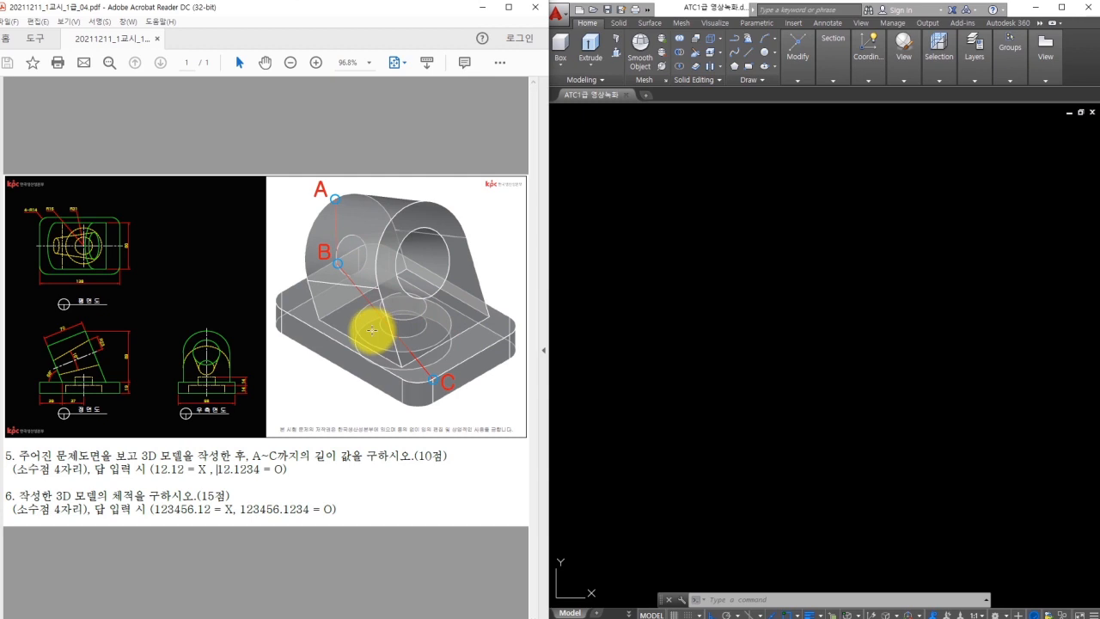
scroll(26, 284, "up", 3, "ctrl")
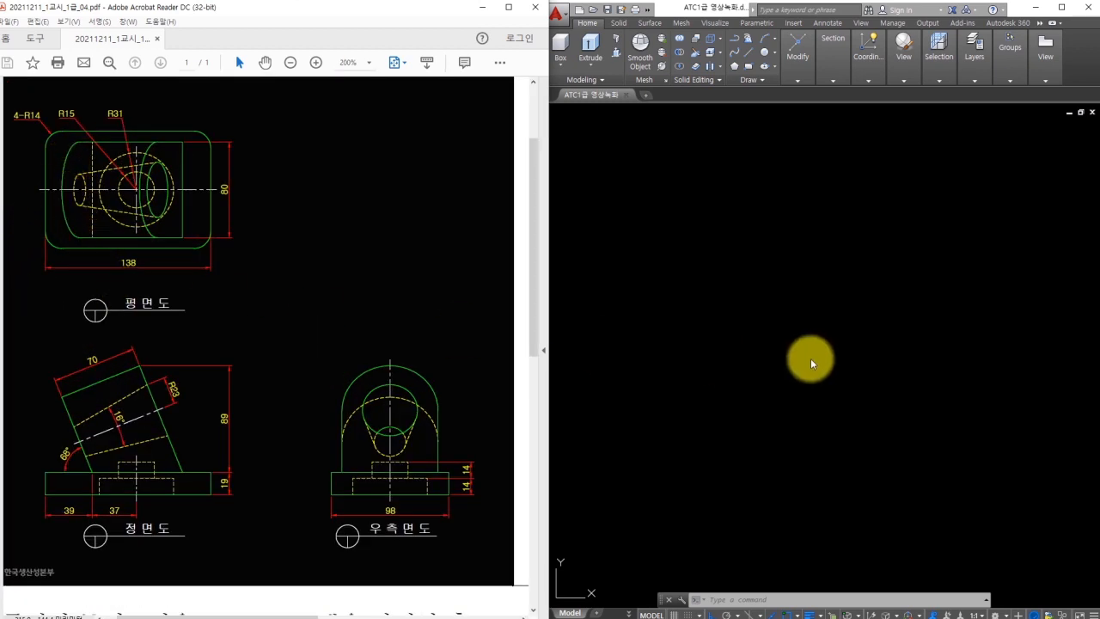
left_click(794, 354)
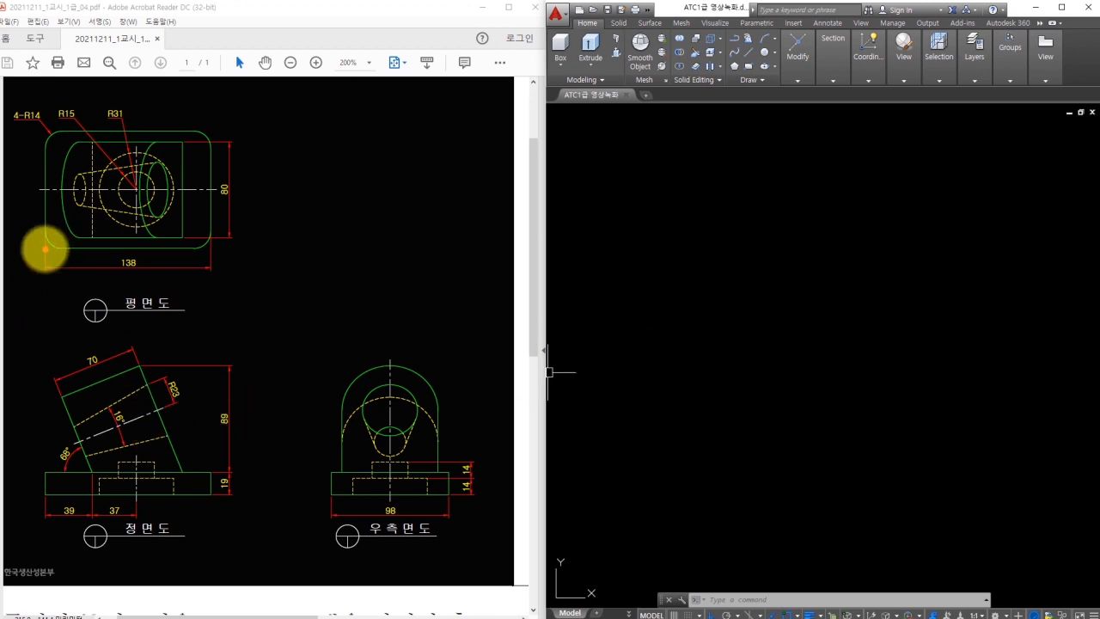
Mark the plan view, the front-view base plate and its 138 overall width on the reference.
left_click_drag(73, 225, 211, 130)
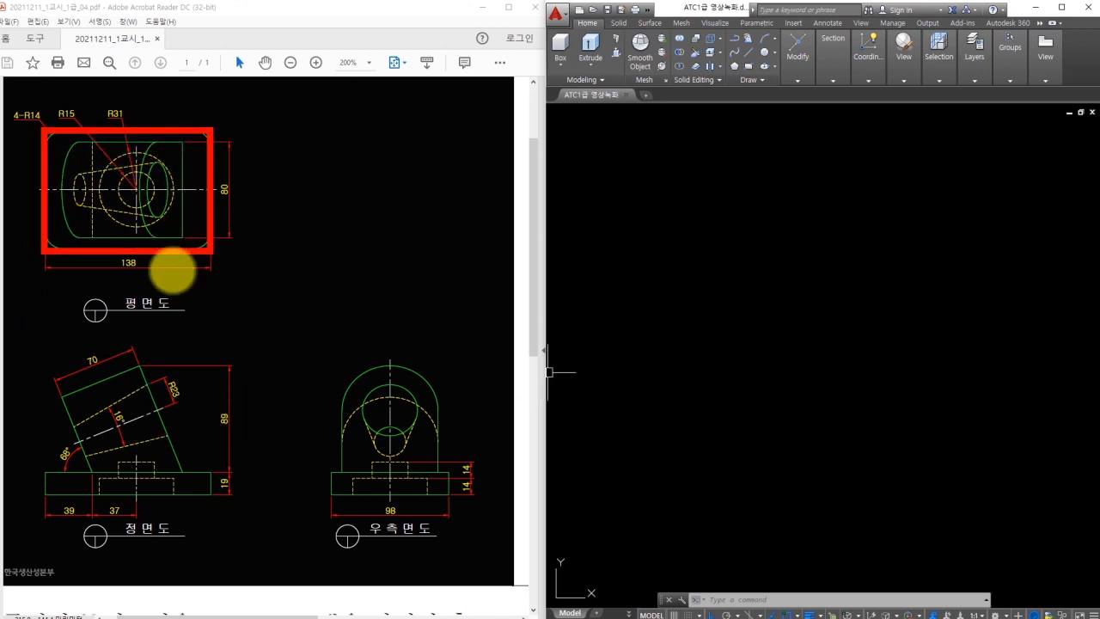
left_click_drag(43, 473, 210, 496)
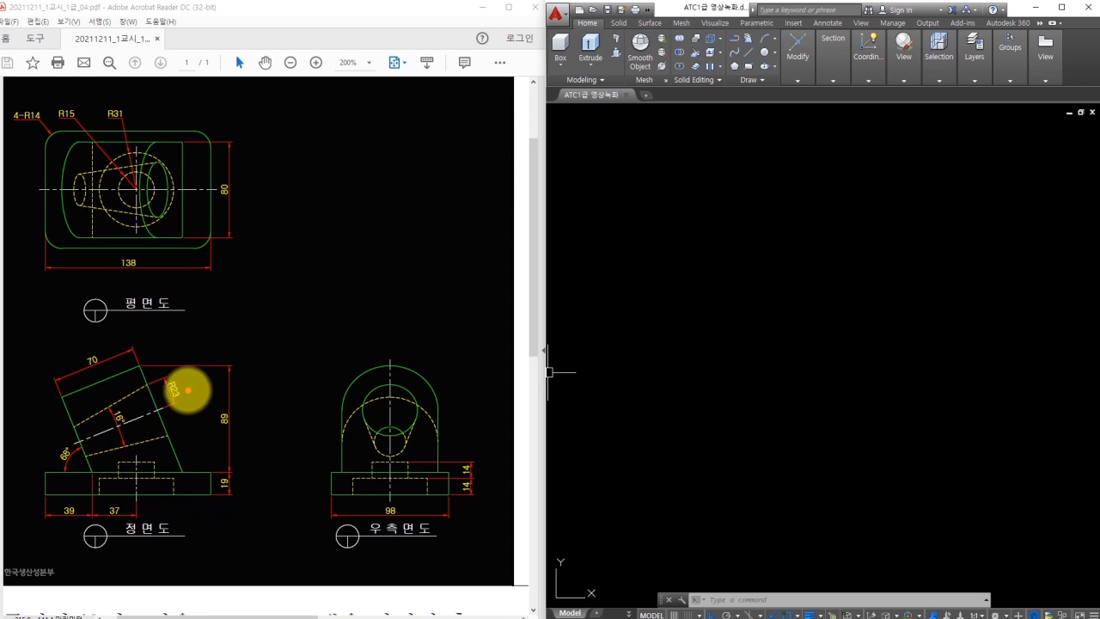
mouse_move(43, 497)
left_mouse_down()
mouse_move(152, 513)
mouse_move(202, 506)
mouse_move(164, 551)
mouse_move(174, 555)
mouse_move(202, 545)
mouse_move(209, 493)
mouse_move(219, 500)
left_mouse_up()
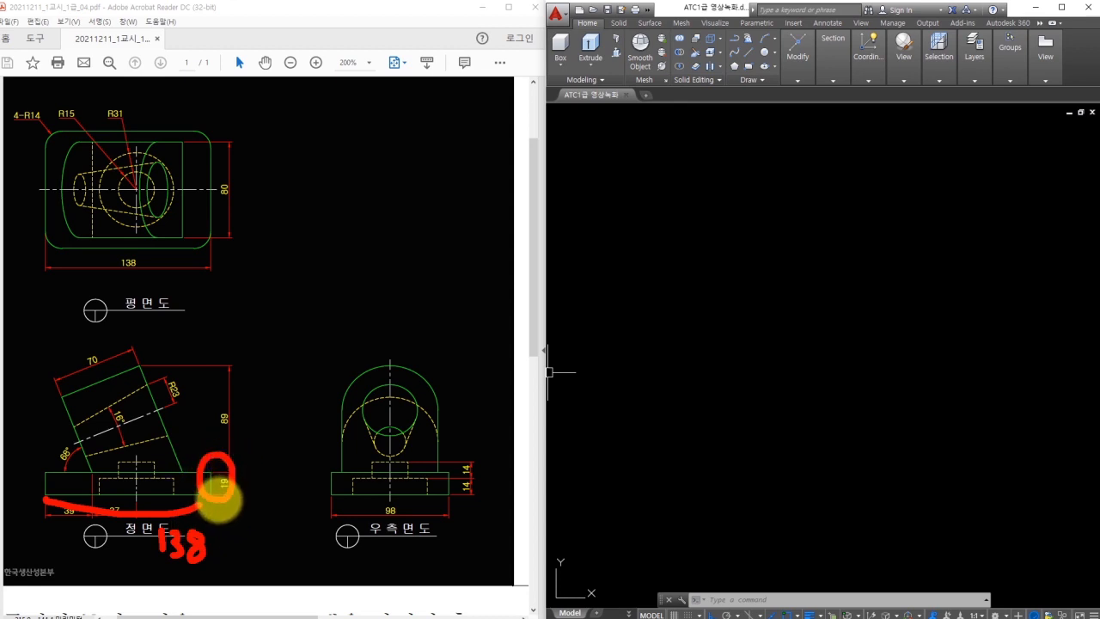
key("Escape")
left_click(759, 304)
type("rec")
key("Return")
left_click(658, 395)
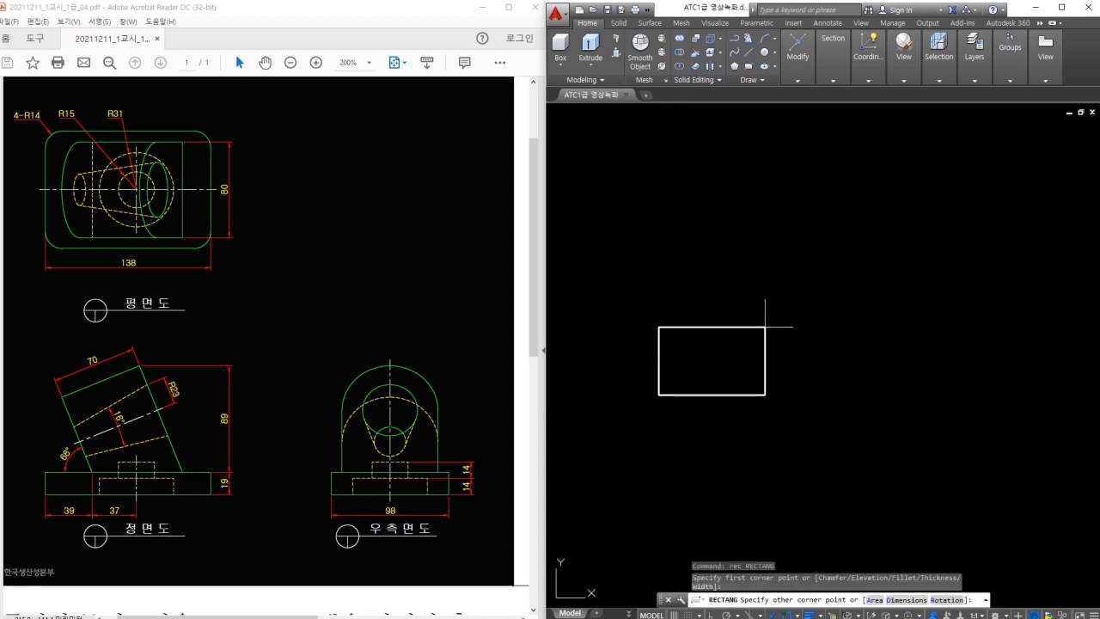
type("@138,")
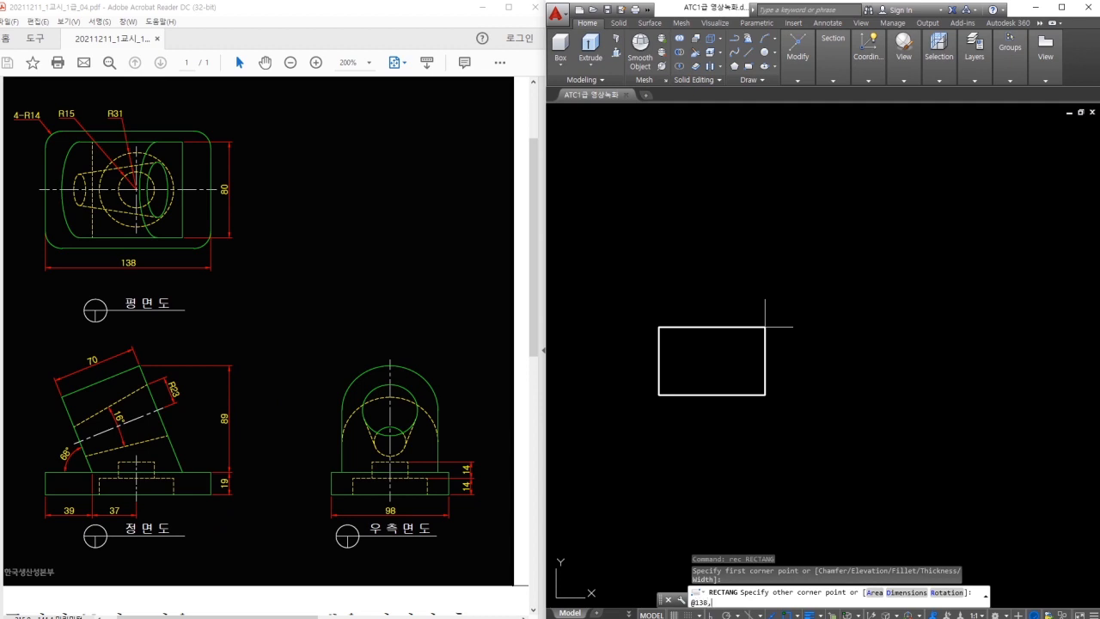
type("19")
key("Return")
Study the inclined block and base top on the reference, abandoning a first line attempt.
scroll(712, 384, "up", 2)
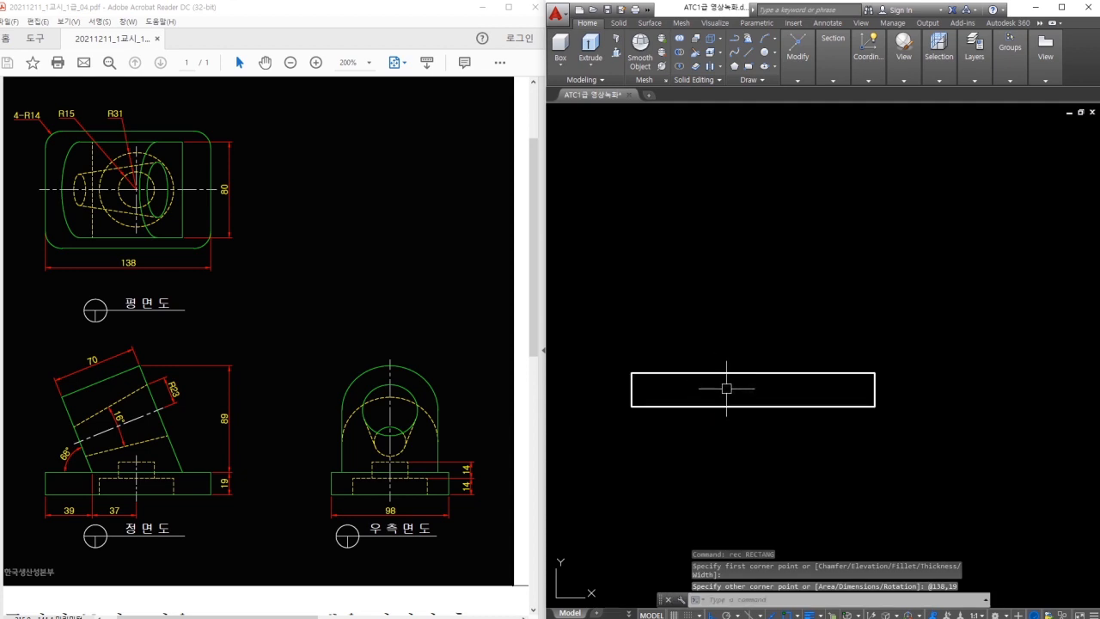
mouse_move(715, 373)
left_mouse_down()
mouse_move(660, 258)
mouse_move(798, 302)
mouse_move(825, 378)
mouse_move(718, 376)
left_mouse_up()
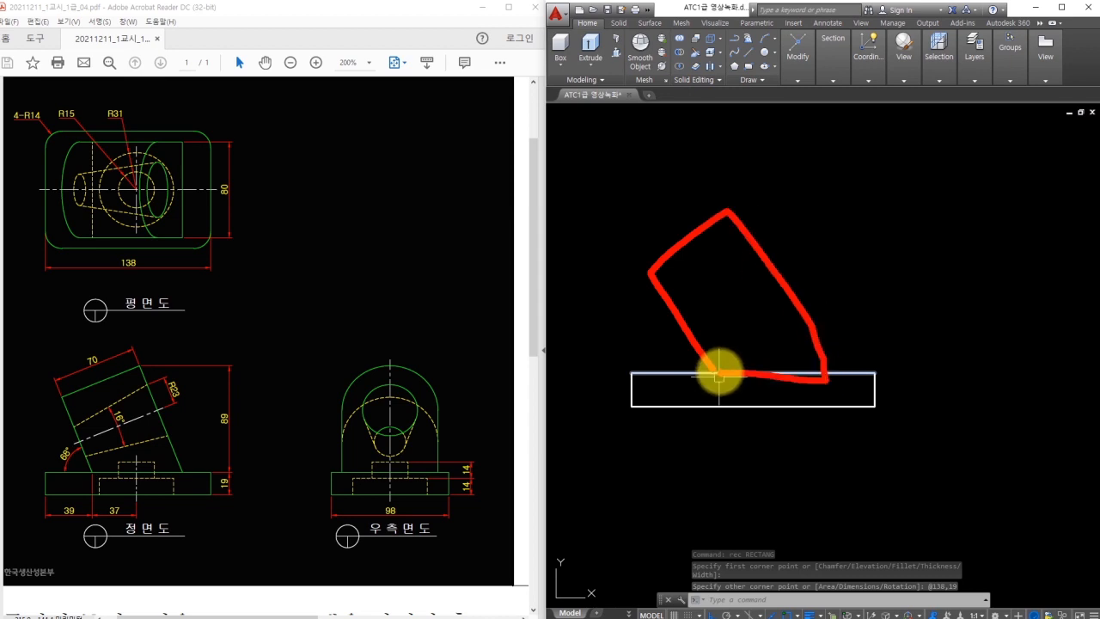
key("Escape")
type("l")
key("Return")
middle_click_drag(667, 345, 671, 349)
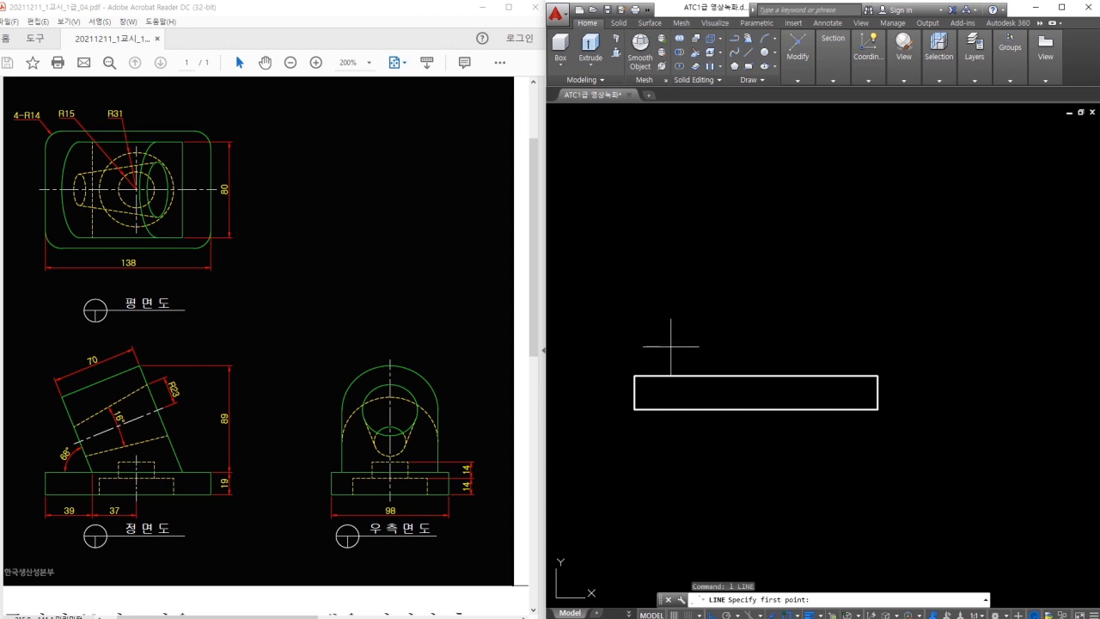
key("Escape")
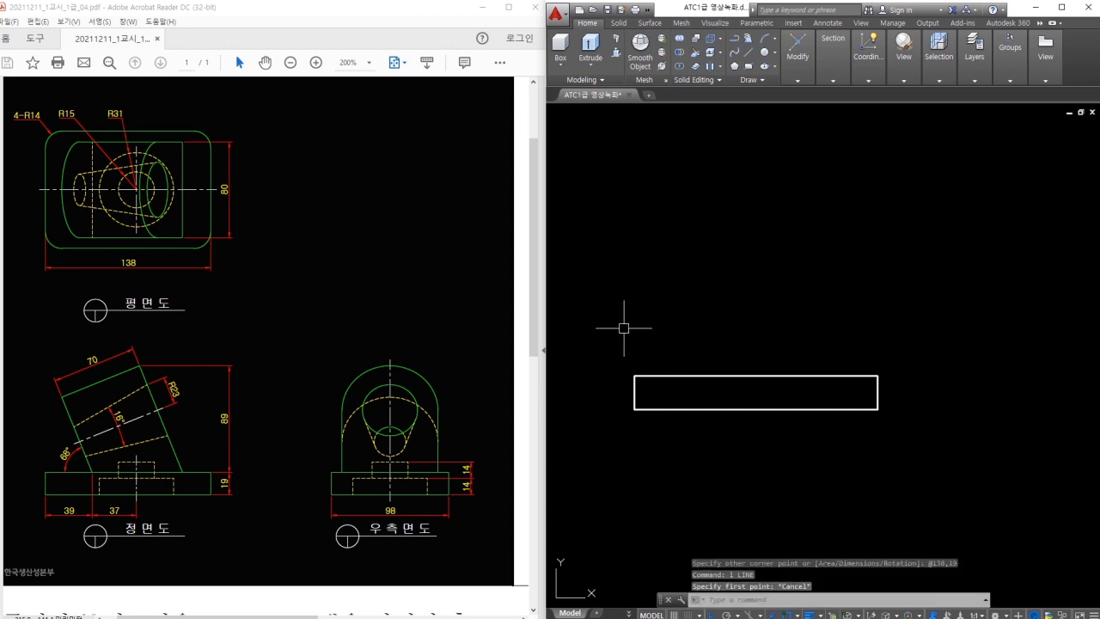
mouse_move(45, 475)
left_mouse_down()
mouse_move(94, 483)
mouse_move(67, 404)
mouse_move(57, 409)
mouse_move(82, 400)
left_mouse_up()
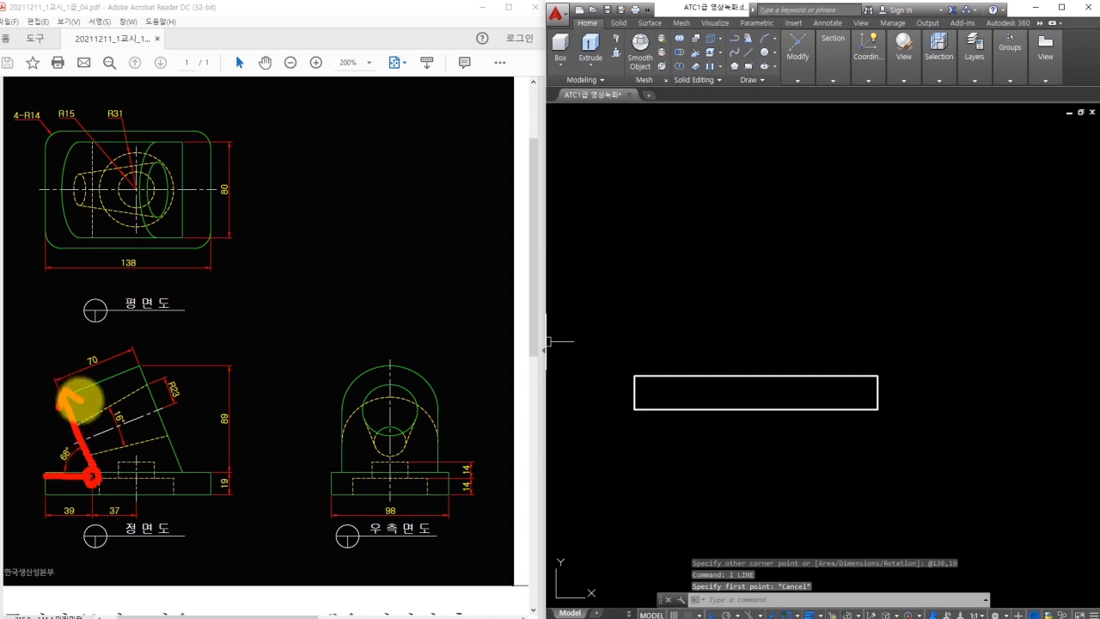
key("Escape")
middle_click_drag(629, 391, 667, 407)
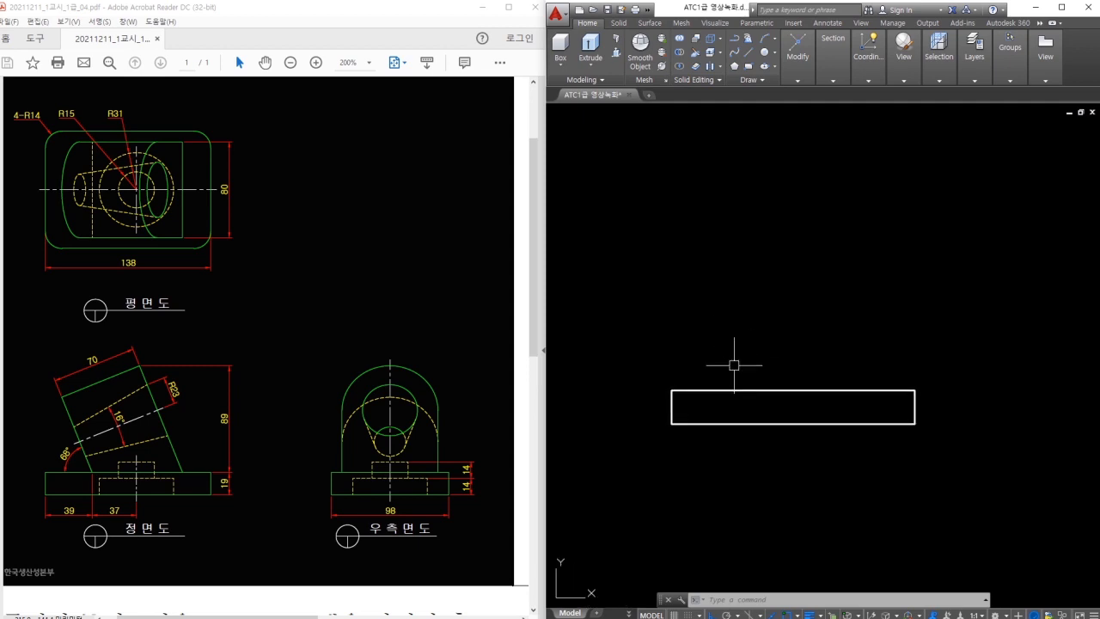
Draw a short horizontal line leftward from the base's top-left corner.
type("l")
key("space")
left_click(672, 390)
left_click(579, 390)
key("Escape")
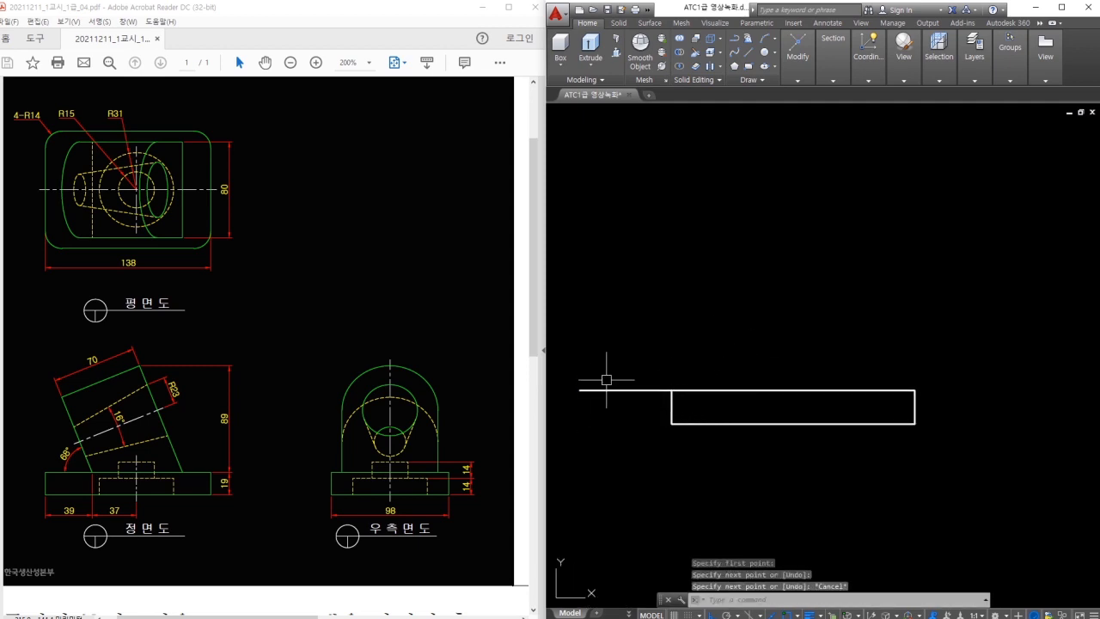
Rotate that line -68° about the base's top-left corner.
type("ro")
key("space")
left_click_drag(638, 381, 629, 395)
key("space")
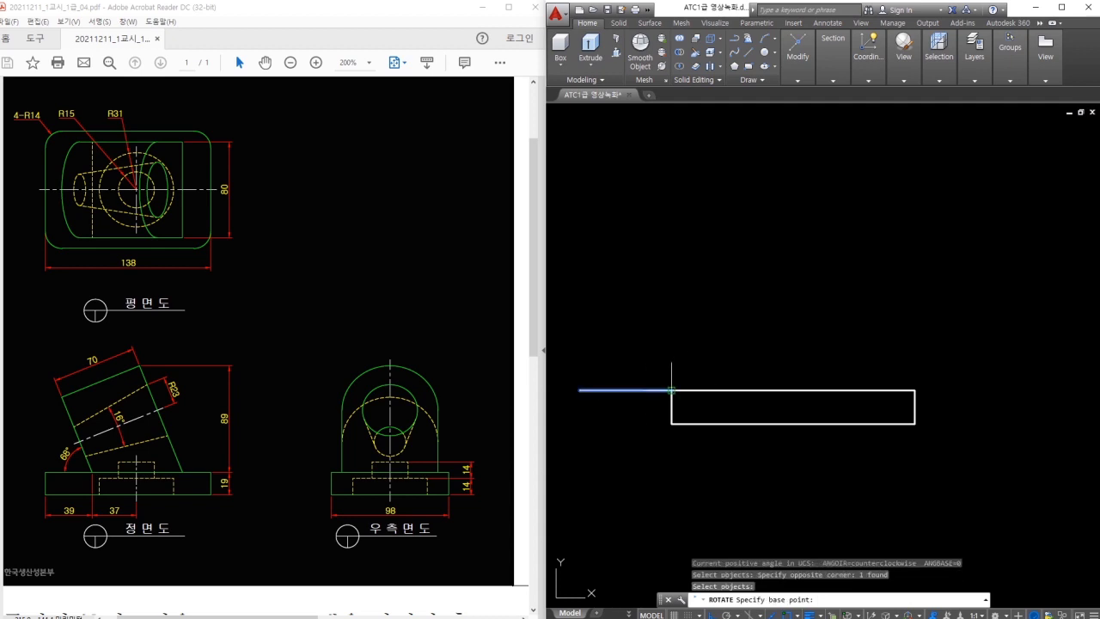
left_click(671, 390)
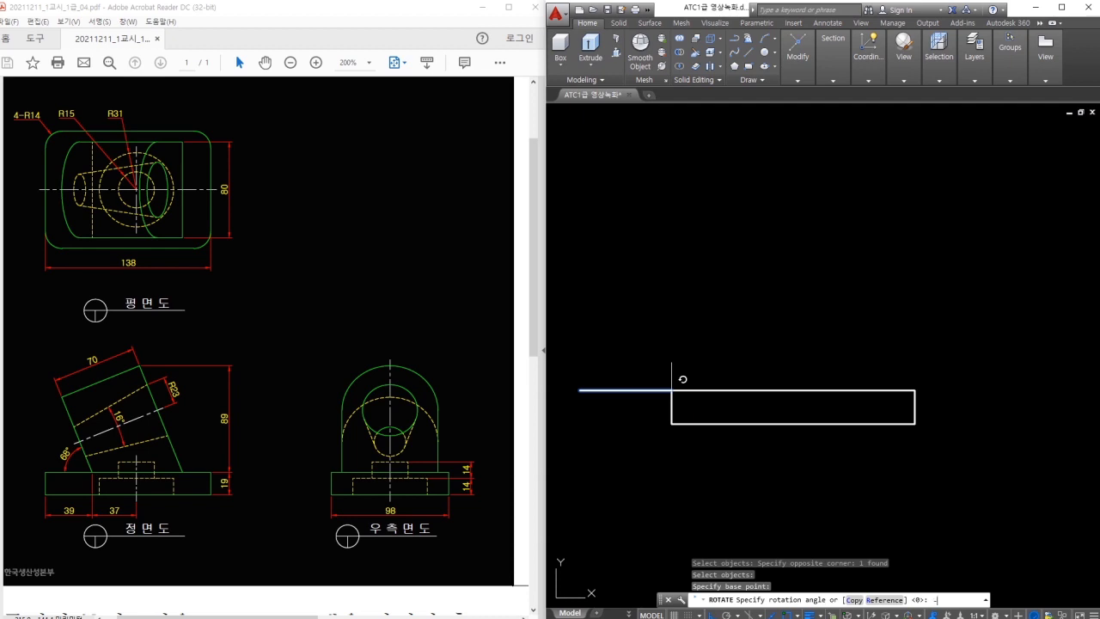
type("-68+")
key("Return")
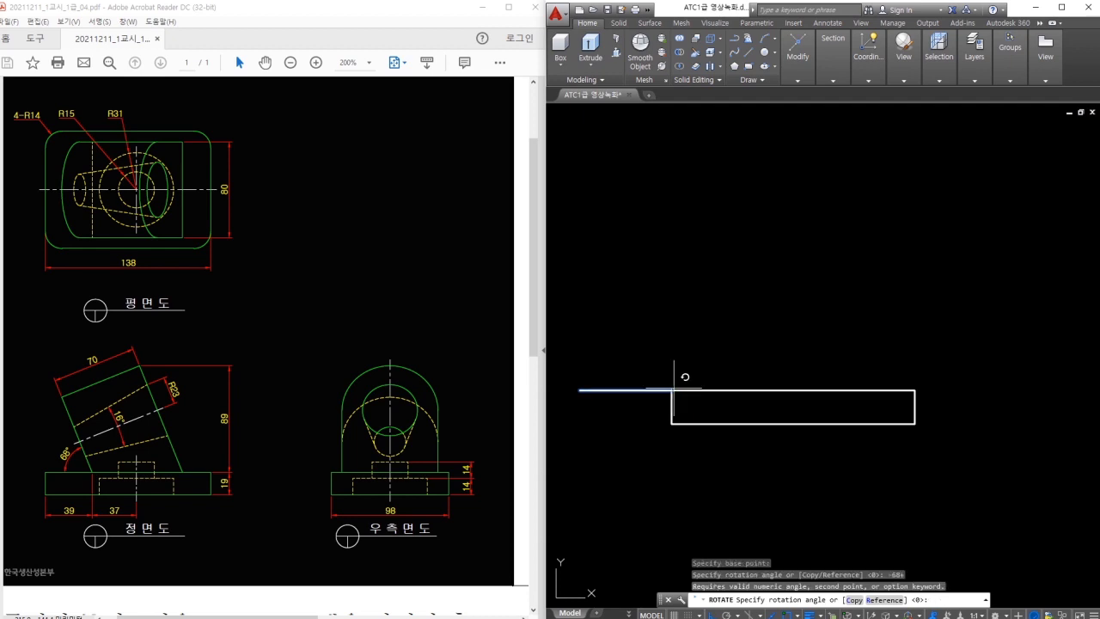
key("Escape")
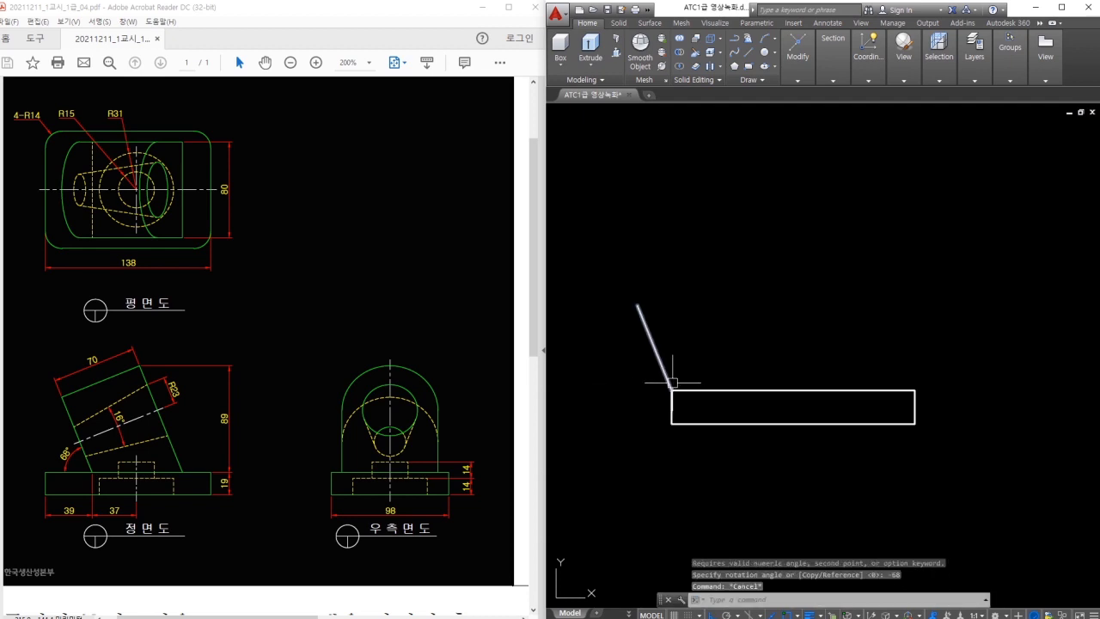
Move the inclined line 39 units right along the base top.
type("m")
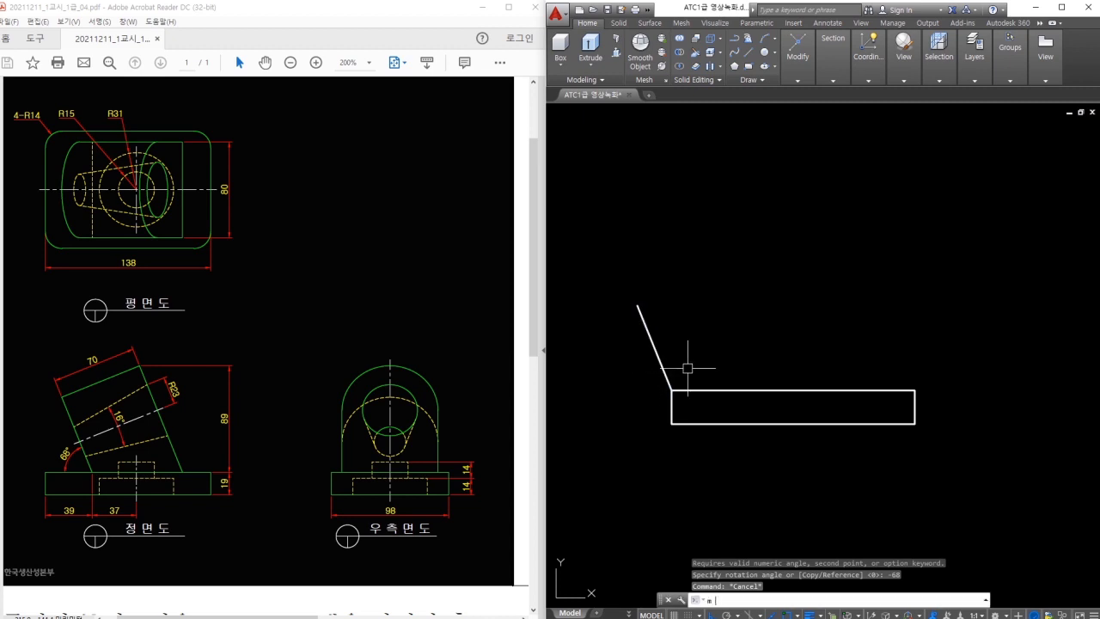
key("space")
left_click(687, 369)
left_click(638, 366)
key("space")
left_click(703, 364)
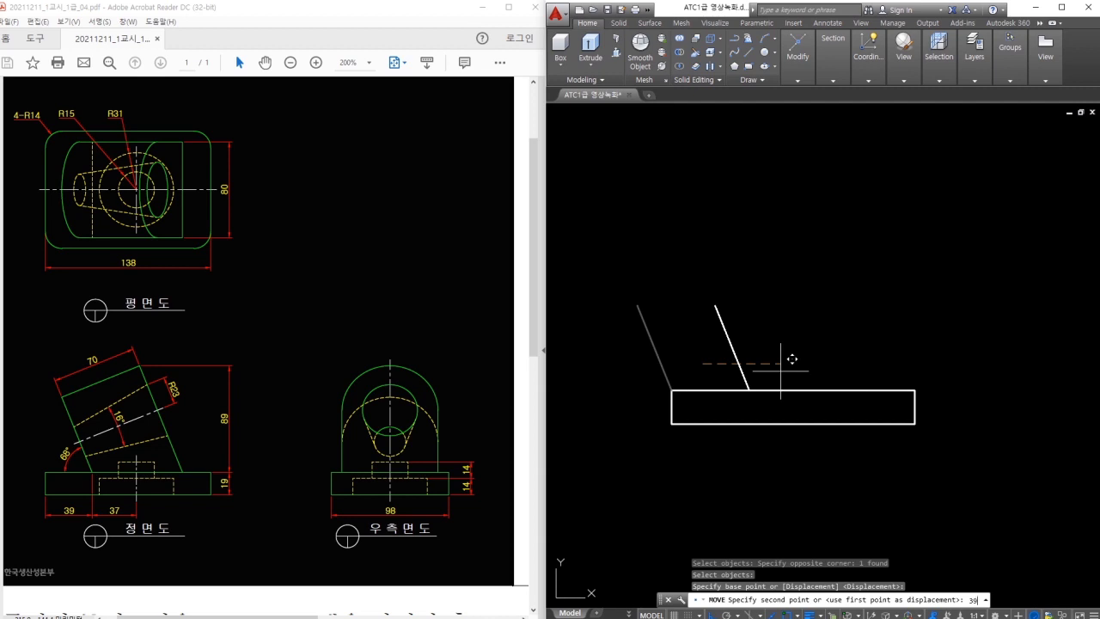
type("39")
key("Return")
key("Escape")
Check the 39 offset with a linear dimension, then clear a mistyped command.
type("dli")
key("space")
left_click(739, 390)
left_click(671, 391)
key("Escape")
type("dana")
key("space")
key("Escape")
Verify the inclined line's 68° angle to the base top with an angular dimension.
type("dan")
key("space")
left_click(733, 371)
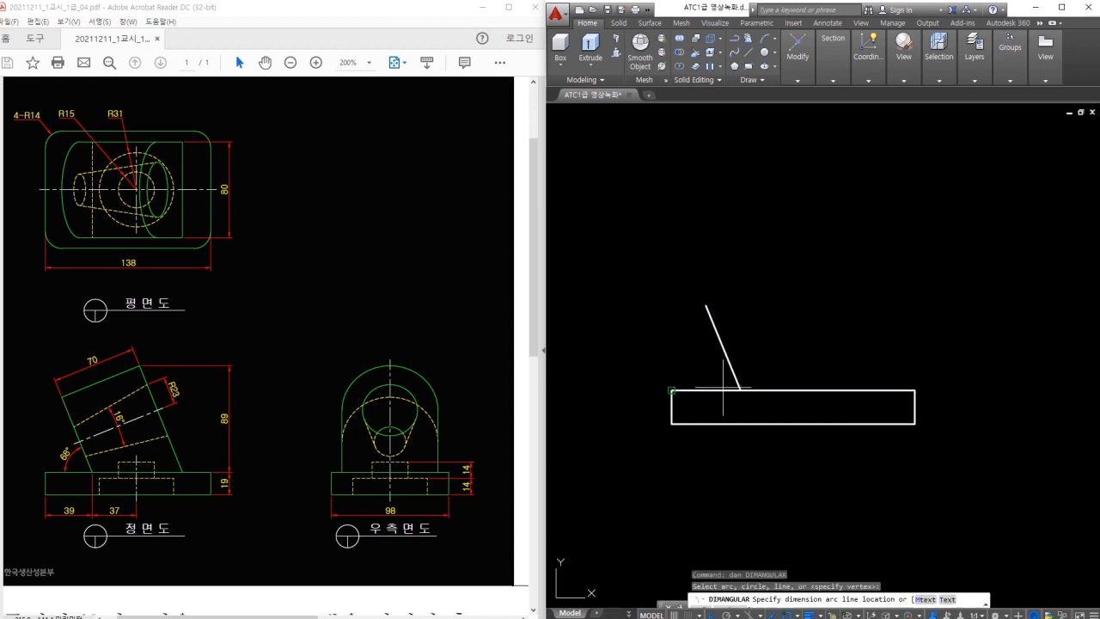
left_click(719, 391)
key("Escape")
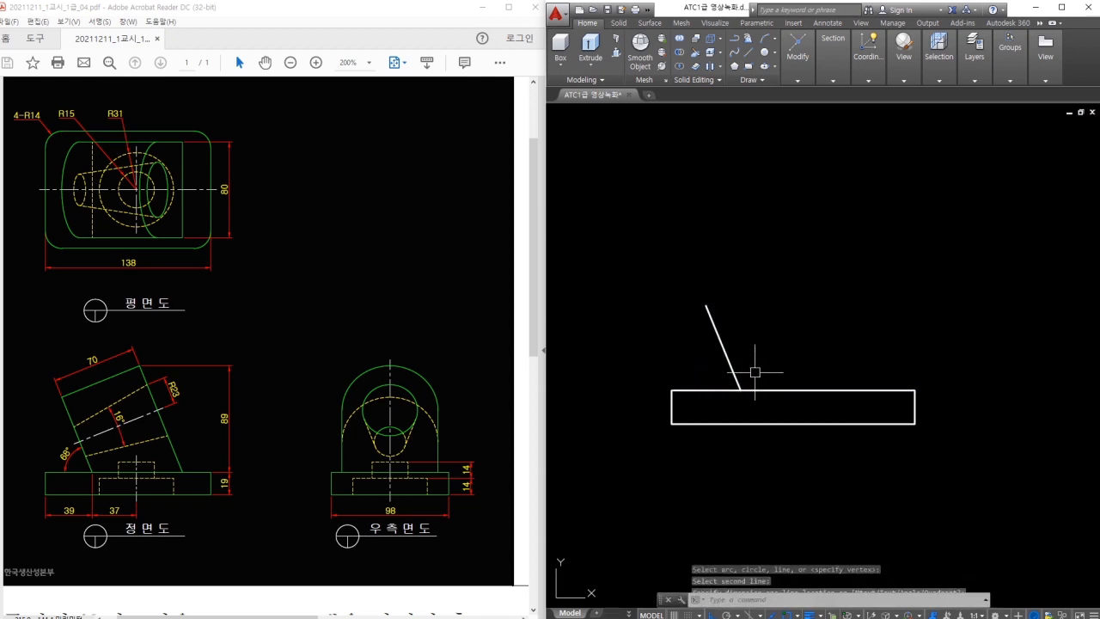
Offset the inclined line 70 units to the right as a parallel copy.
type("o")
key("space")
key("space")
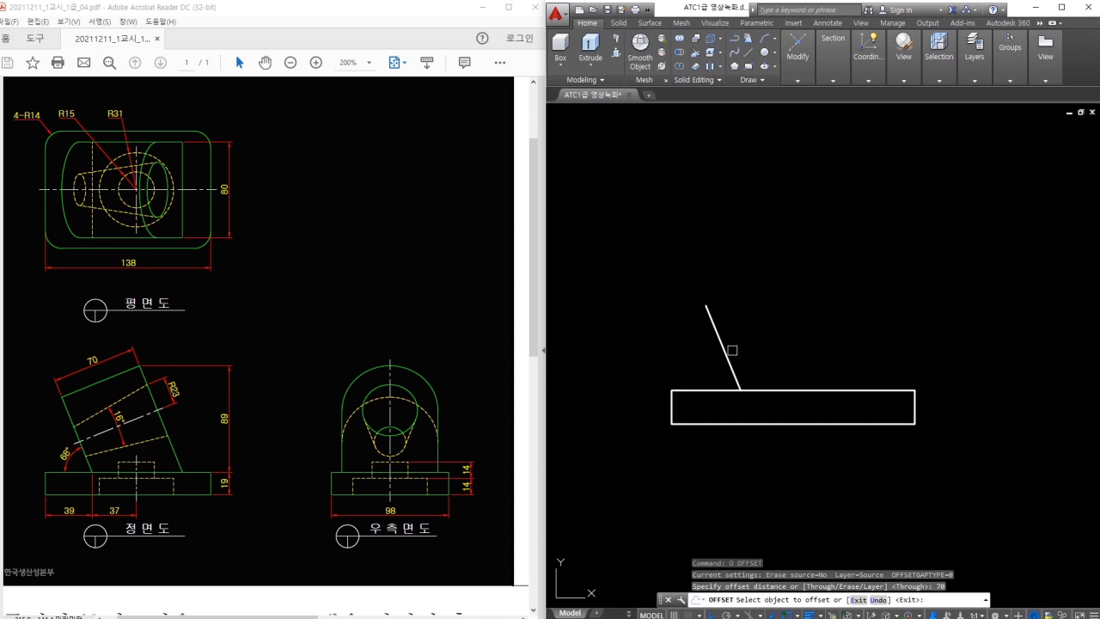
left_click(723, 348)
left_click(834, 319)
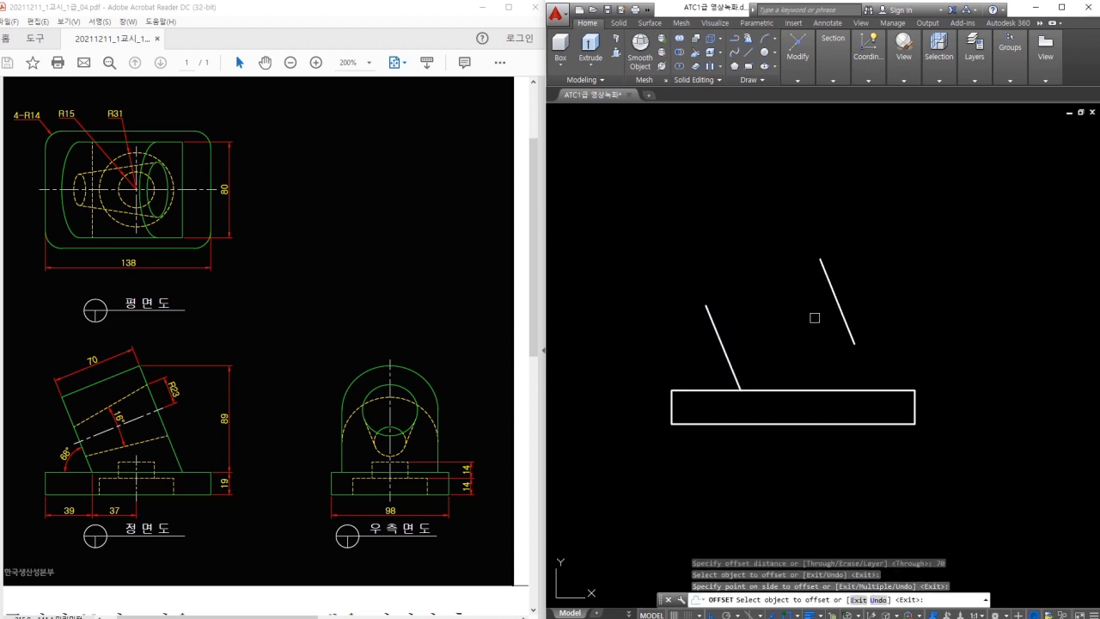
key("Escape")
Extend the right incline down to the base with TRIM.
type("tr")
key("space")
key("space")
left_click(846, 329, "shift")
left_click(846, 329)
key("Escape")
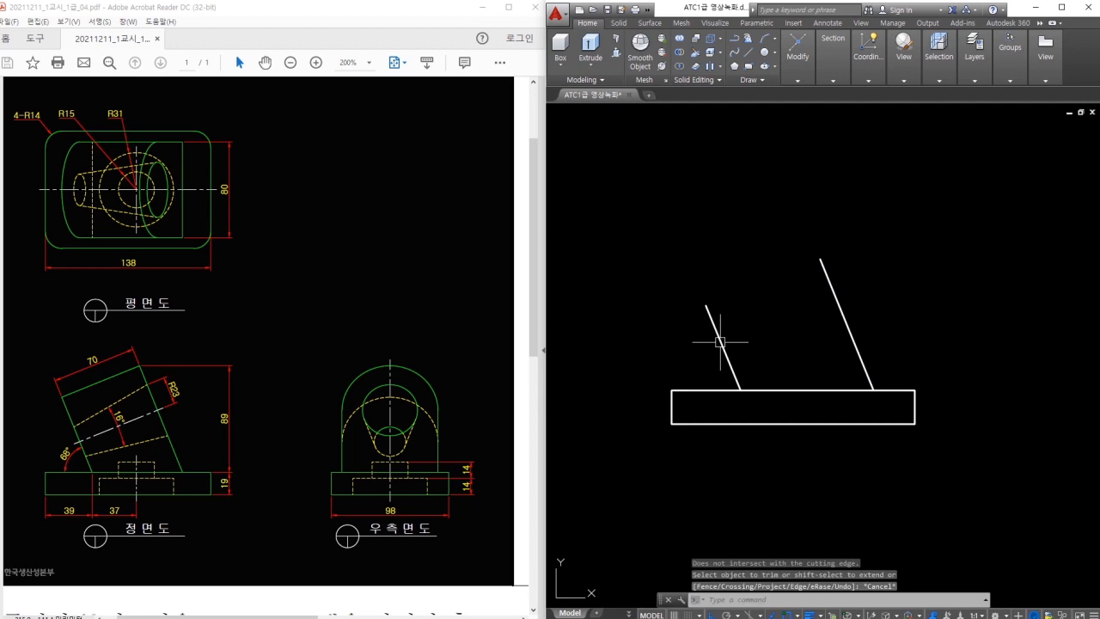
Read the 89 height off the reference and try offsetting the base rectangle by 89.
left_click_drag(118, 364, 184, 364)
left_click_drag(124, 471, 217, 471)
left_click_drag(215, 404, 224, 434)
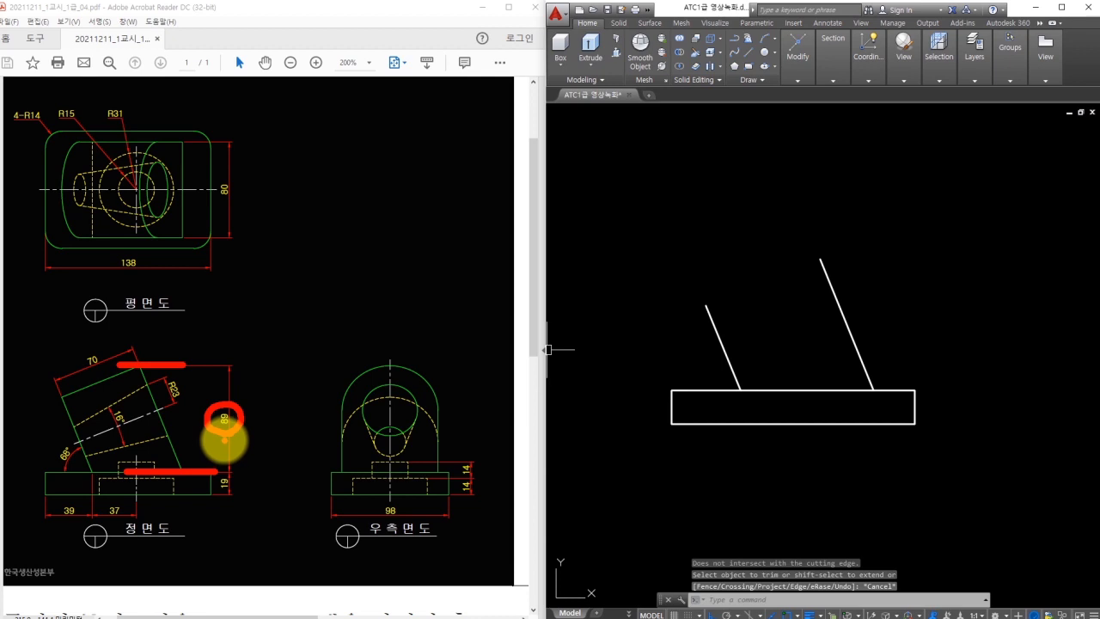
type("o")
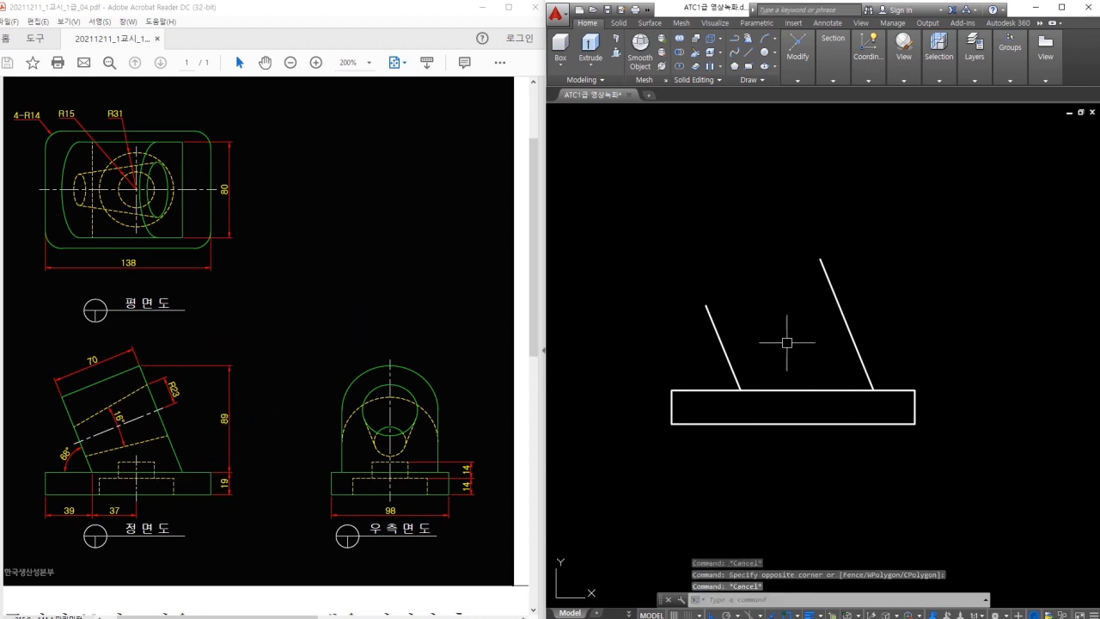
key("space")
type("89")
key("Return")
left_click(793, 391)
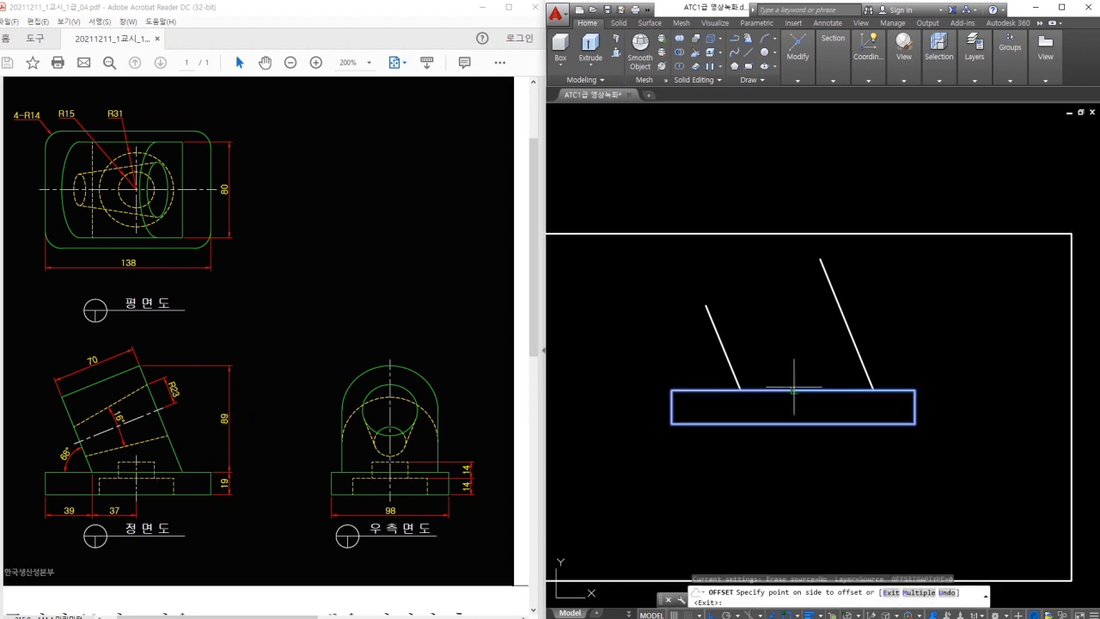
key("Escape")
key("Escape")
Retry the 89 offset on the base rectangle, cancelling each attempt.
key("space")
left_click(796, 390)
key("Escape")
key("space")
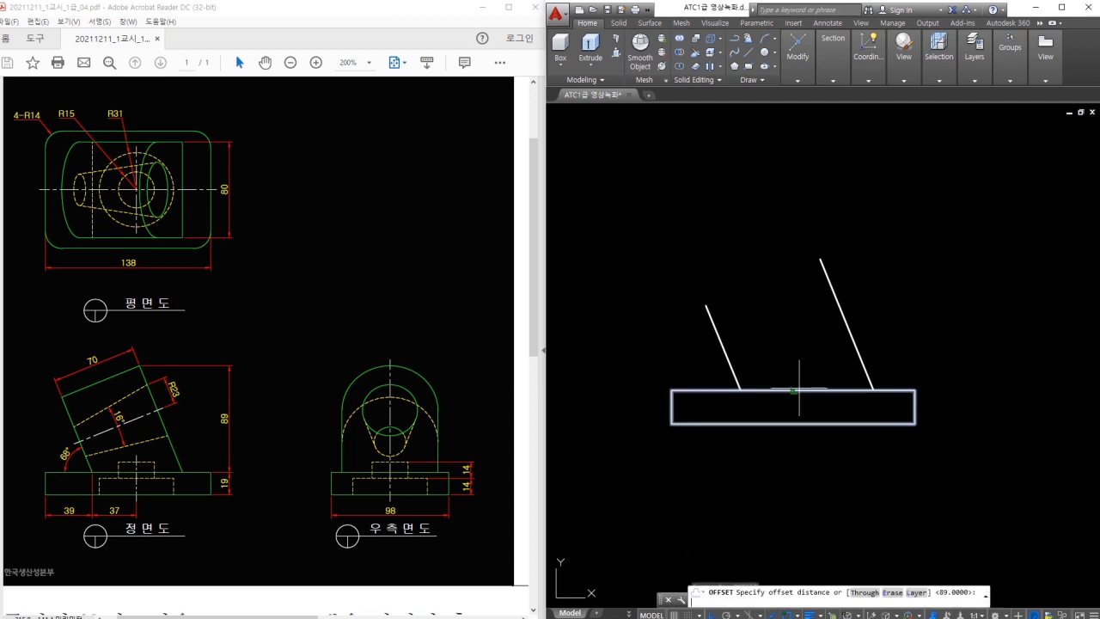
key("space")
left_click(798, 390)
key("Escape")
Explode the base rectangle into separate lines and dock the command line.
type("x")
key("space")
left_click(807, 371)
left_click(790, 406)
key("space")
key("Escape")
key("Escape")
left_click_drag(662, 599, 662, 612)
Offset the base's top edge 89 units upward as a horizontal guide line.
type("o")
key("space")
type("89")
key("space")
left_click(820, 371)
left_click(779, 272)
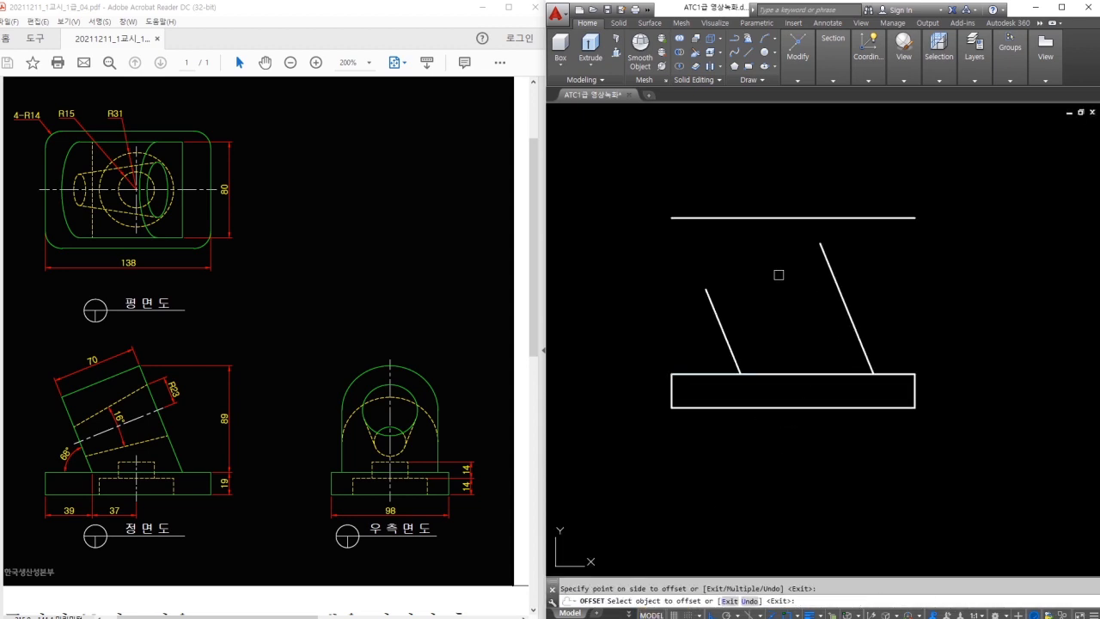
key("Escape")
Extend both slanted lines up to the 89 guide line with TRIM.
type("tr")
key("space")
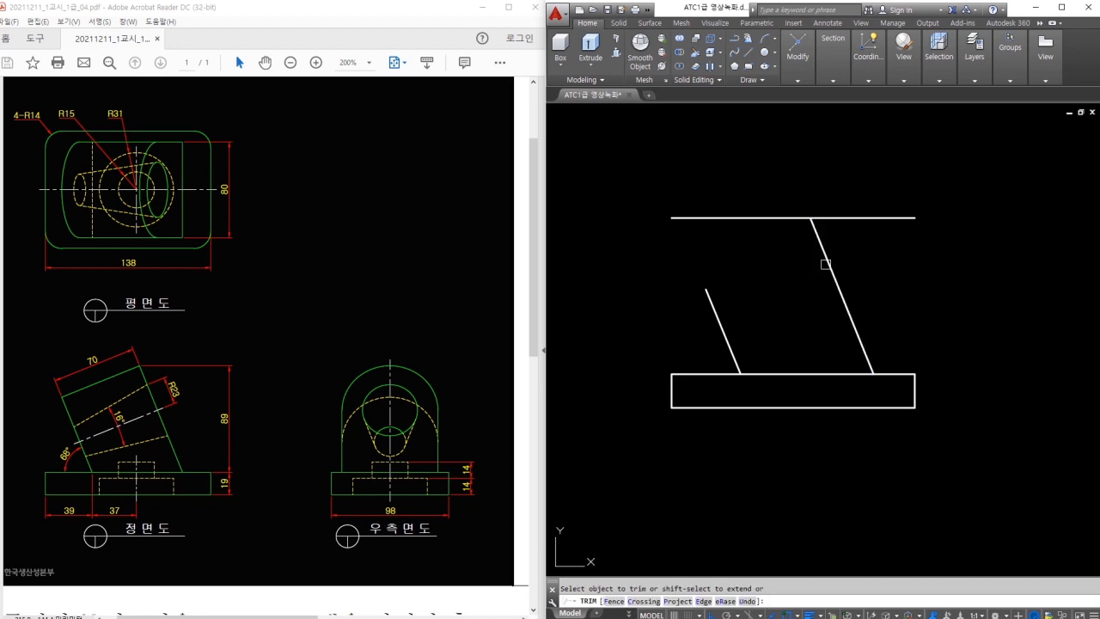
key("Escape")
middle_click_drag(726, 277, 744, 300)
key("Escape")
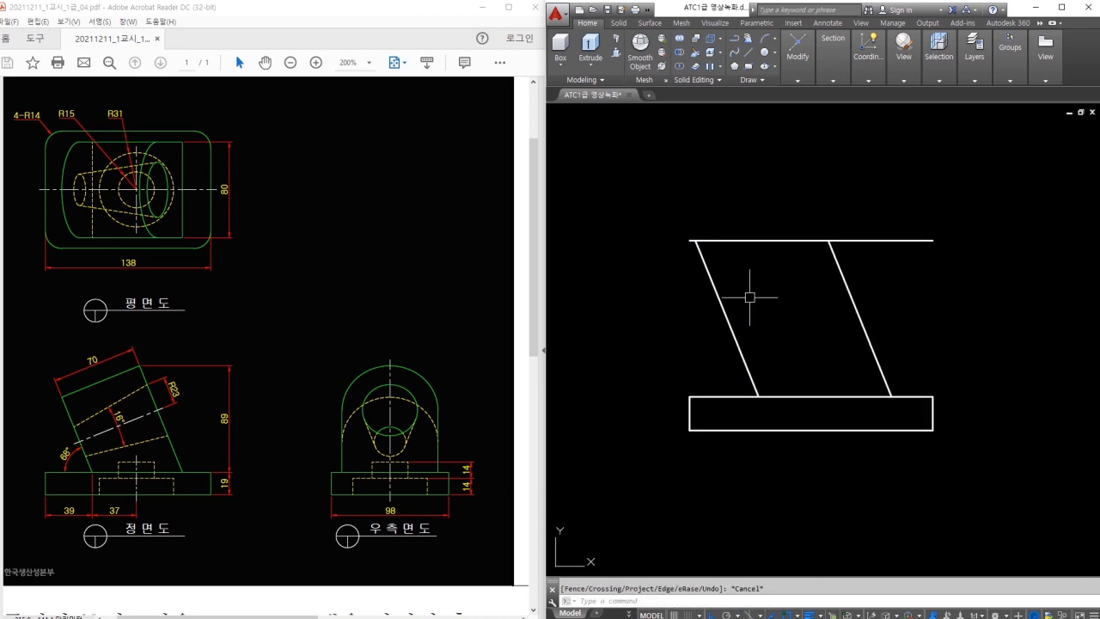
Draw a top edge across the slanted sides, perpendicular to them.
key("Return")
left_click(829, 242)
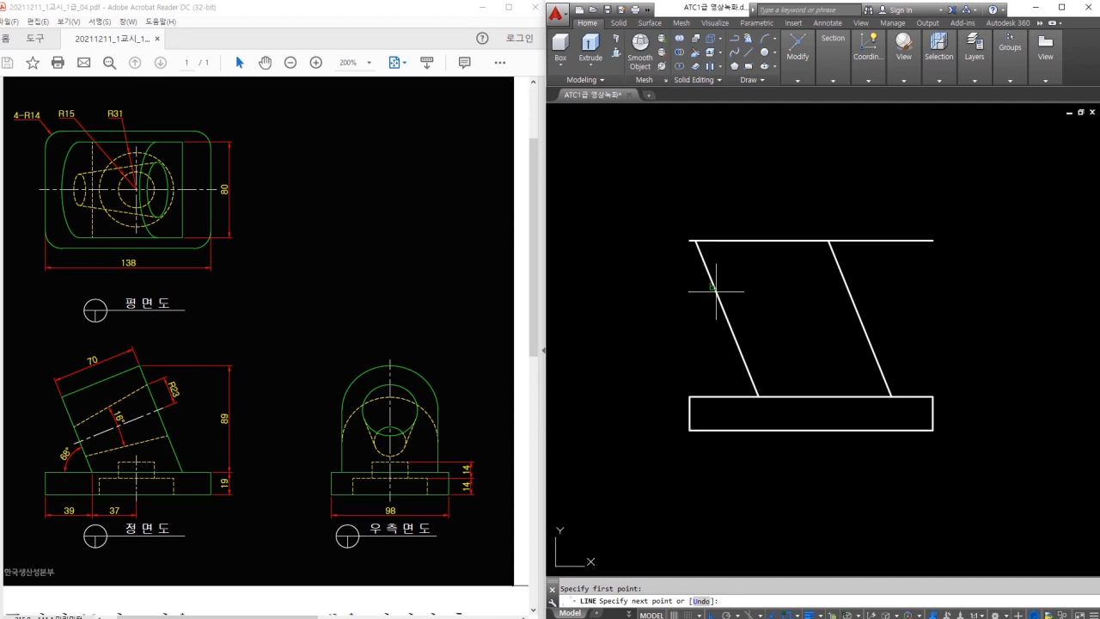
left_click(715, 288)
key("Escape")
Trim the slanted stubs above the new edge and erase the horizontal guide line.
type("tr")
key("space")
key("space")
left_click(700, 257)
key("Escape")
left_click(735, 261)
left_click(722, 226)
type("e")
key("space")
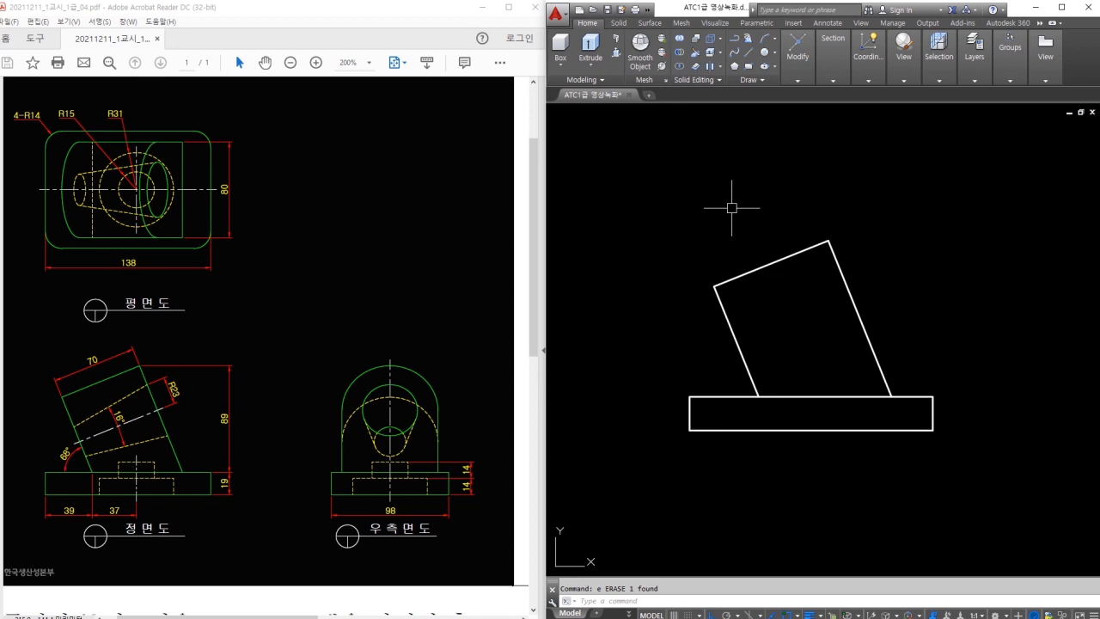
Confirm the block's top edge measures 70 with an aligned dimension.
type("dal")
key("space")
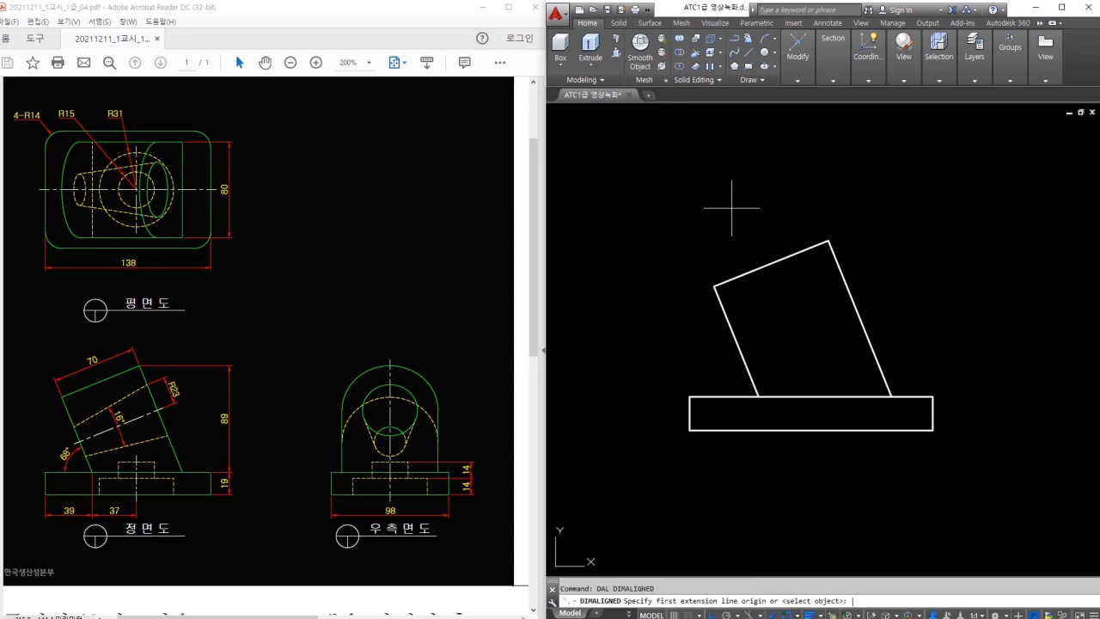
left_click(714, 286)
left_click(808, 242)
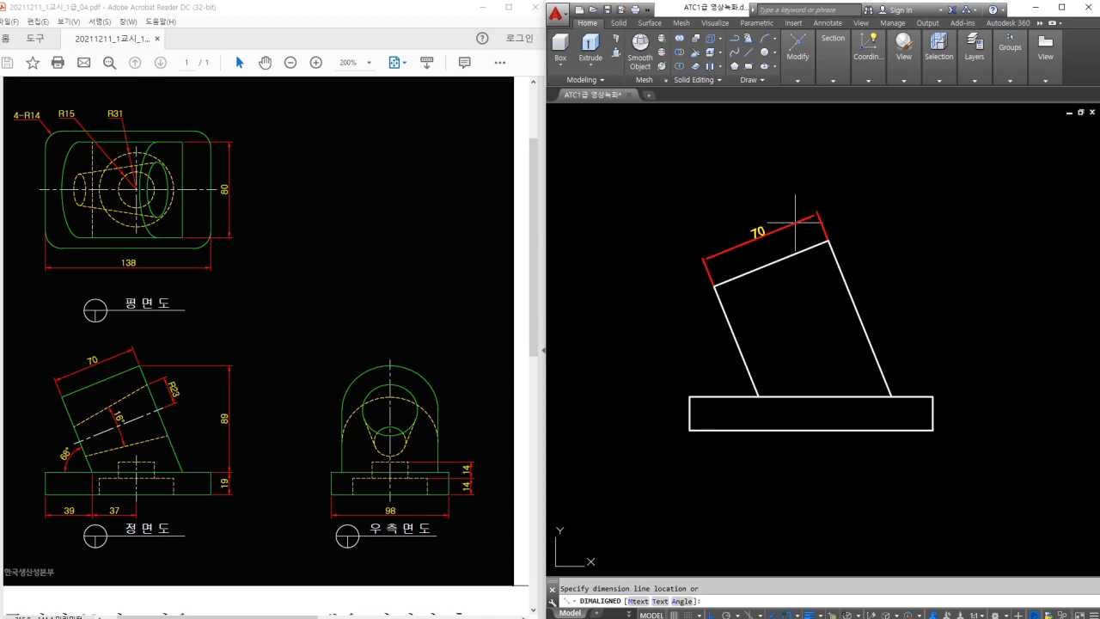
key("Escape")
Check the 68° incline angle and the 89 block height with dimensions.
type("dran")
key("space")
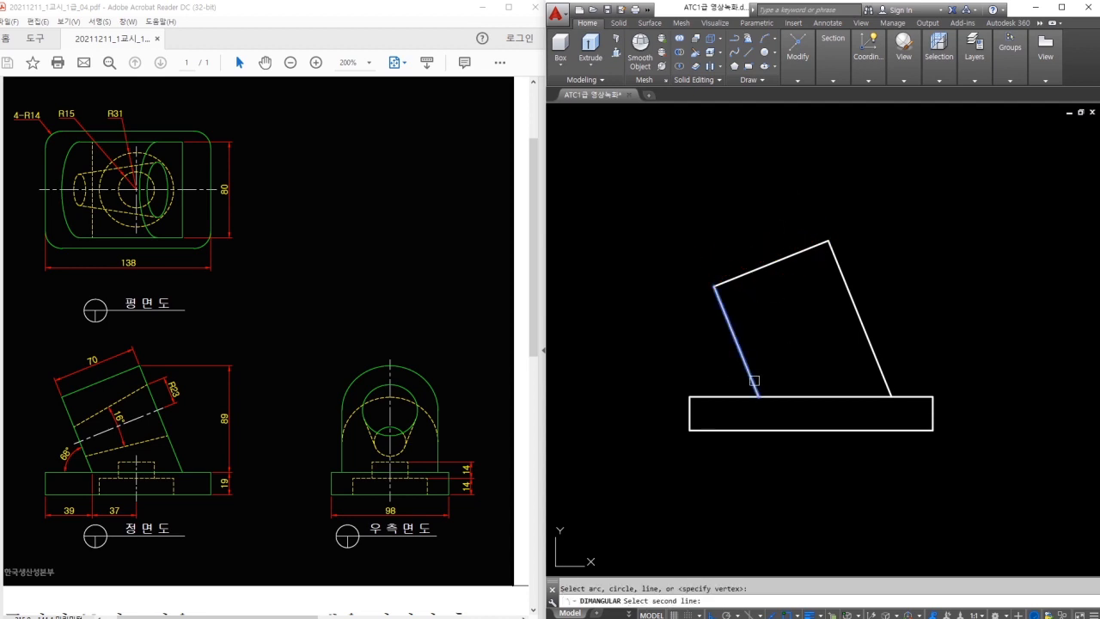
left_click(750, 377)
left_click(738, 396)
key("Escape")
type("dli")
key("space")
left_click(828, 240)
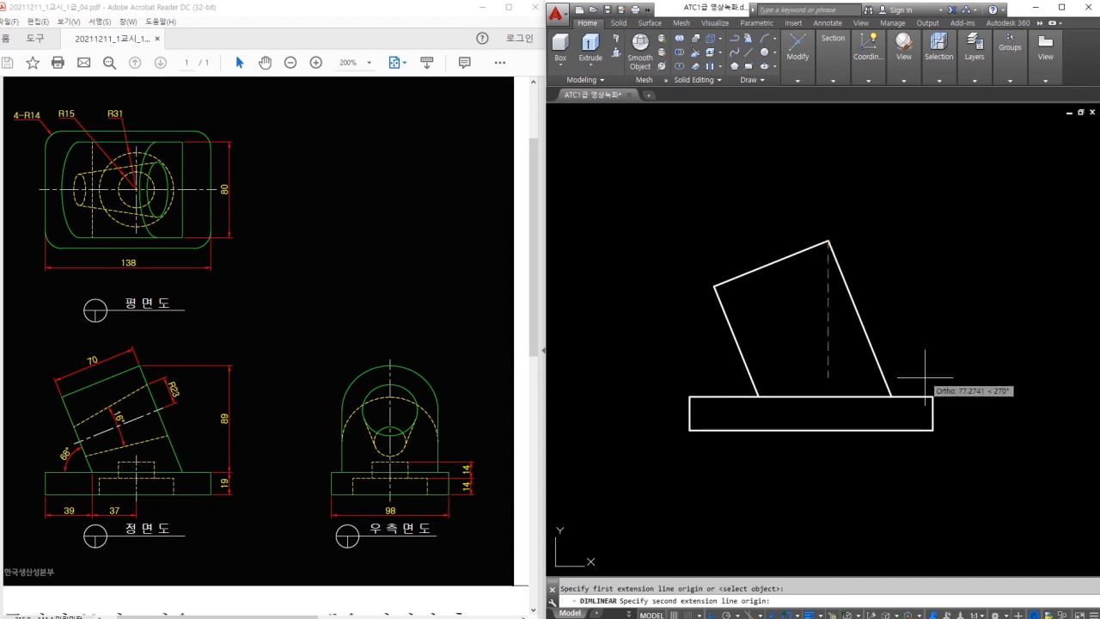
left_click(933, 396)
key("Escape")
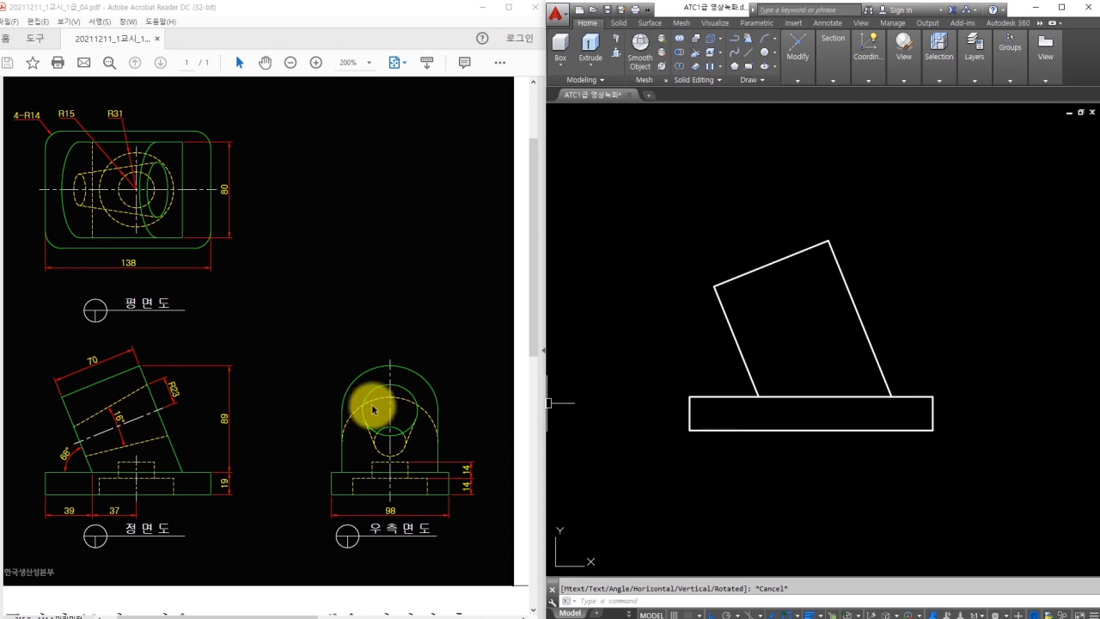
left_click_drag(132, 418, 76, 442)
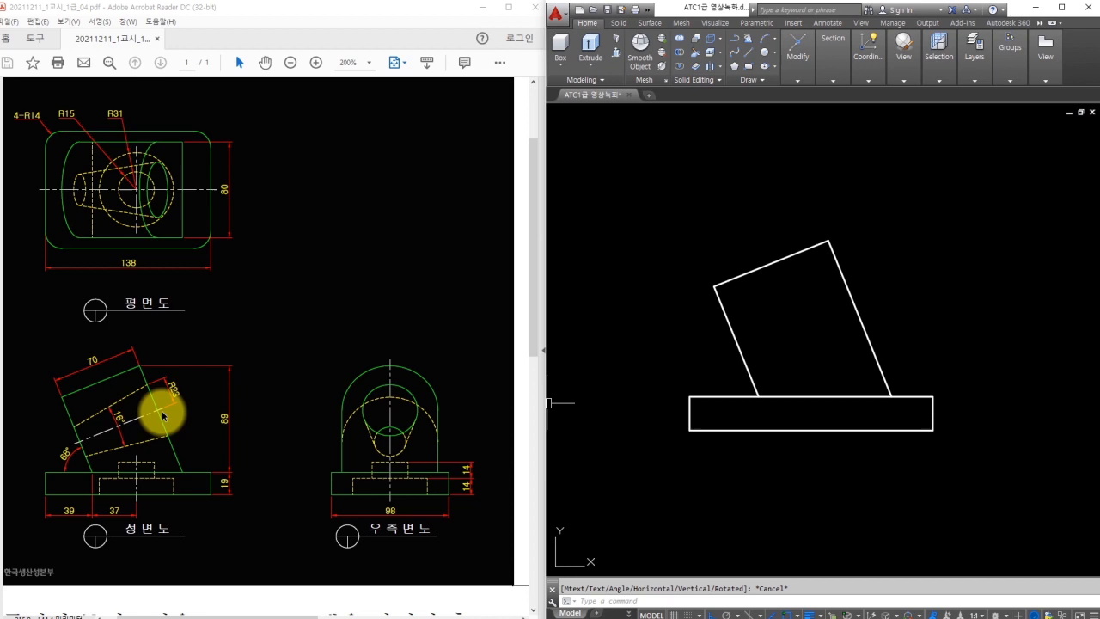
mouse_move(342, 411)
left_mouse_down()
mouse_move(375, 359)
mouse_move(440, 394)
mouse_move(441, 408)
left_mouse_up()
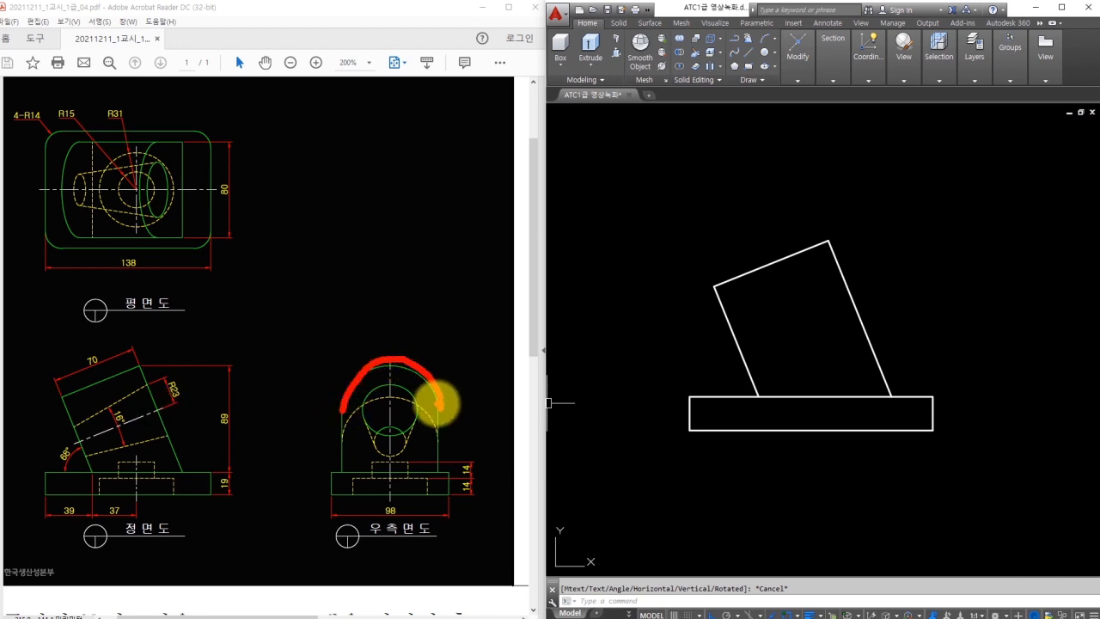
left_click_drag(364, 363, 313, 308)
mouse_move(238, 197)
left_mouse_down()
mouse_move(202, 182)
mouse_move(243, 197)
left_mouse_up()
left_click_drag(323, 283, 351, 314)
left_click_drag(362, 308, 363, 307)
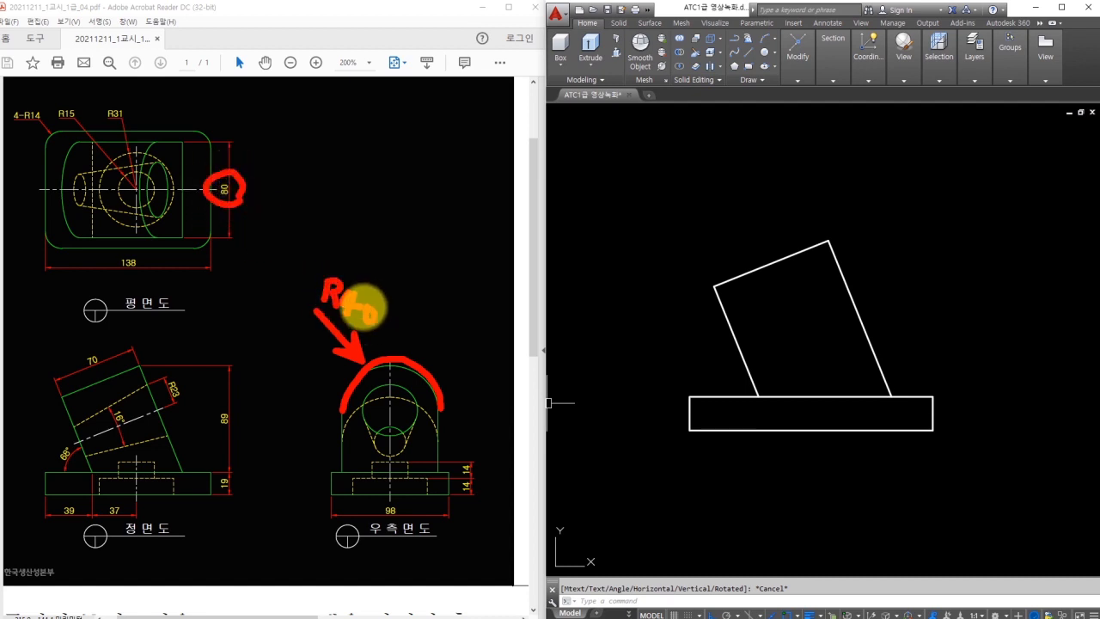
key("Escape")
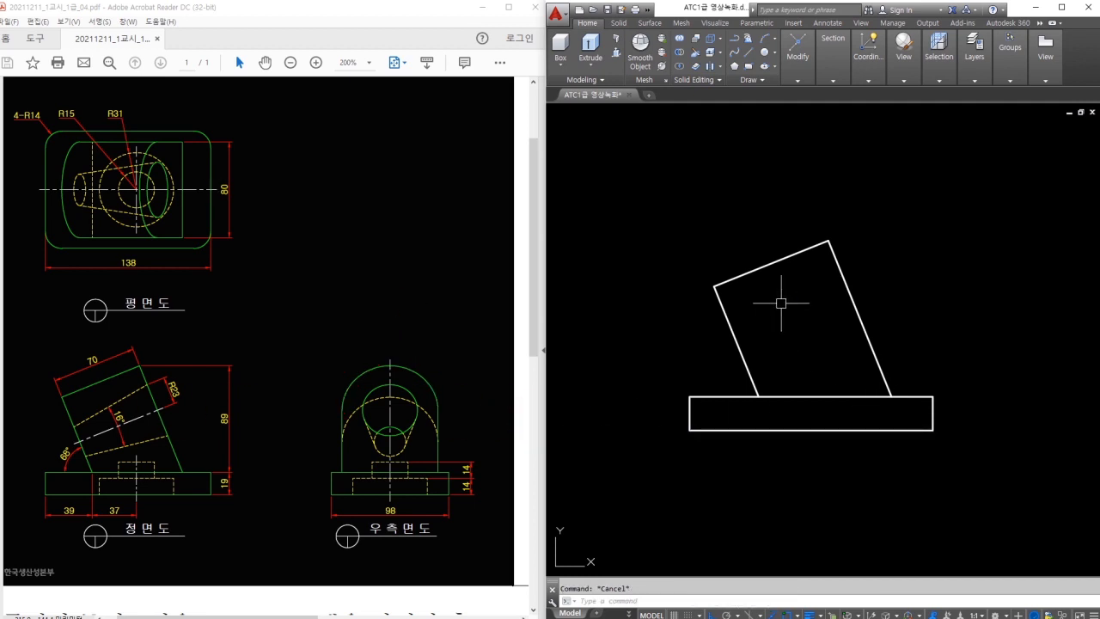
Offset the block's top edge 40 units inward to make a centre line, comparing it with the front view.
type("o")
key("space")
type("40")
key("space")
left_click(809, 250)
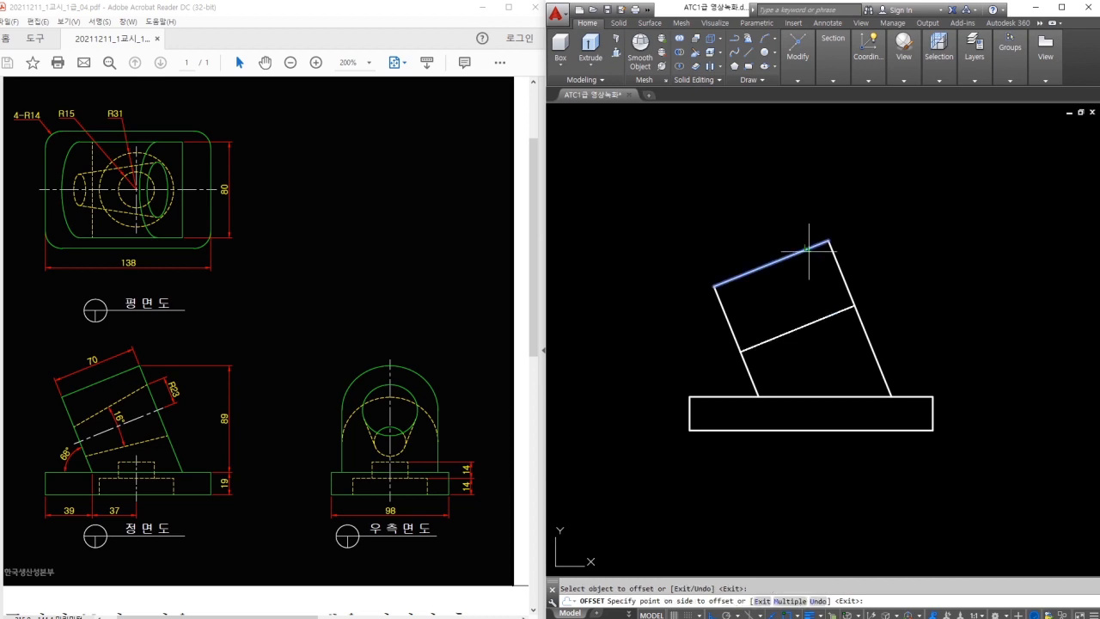
left_click(832, 335)
key("Escape")
left_click_drag(850, 300, 772, 347)
left_click_drag(156, 410, 67, 442)
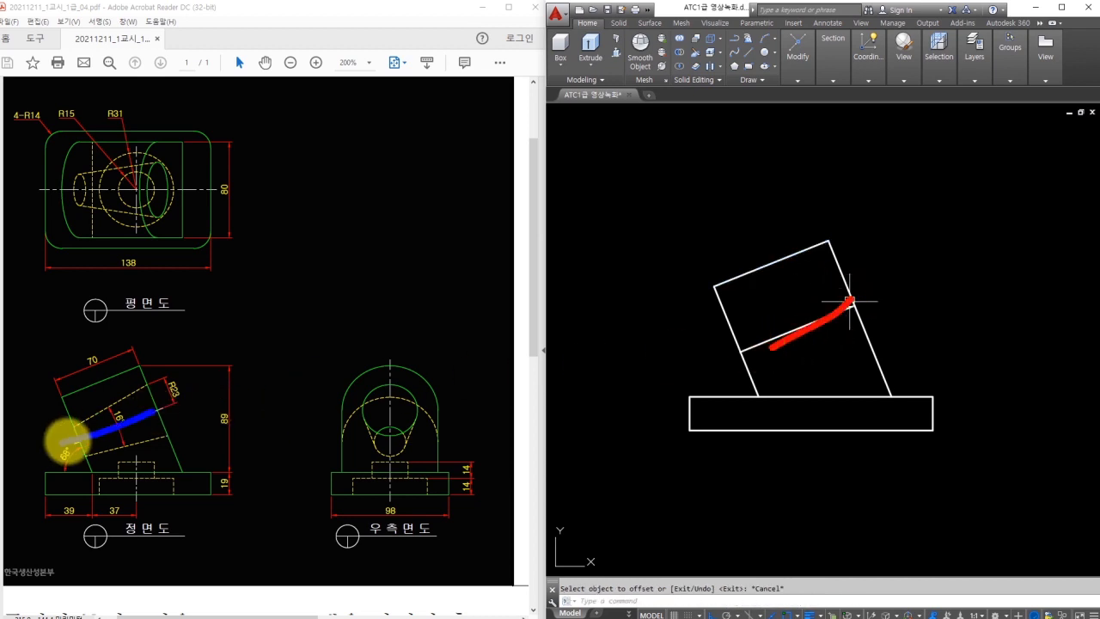
key("Escape")
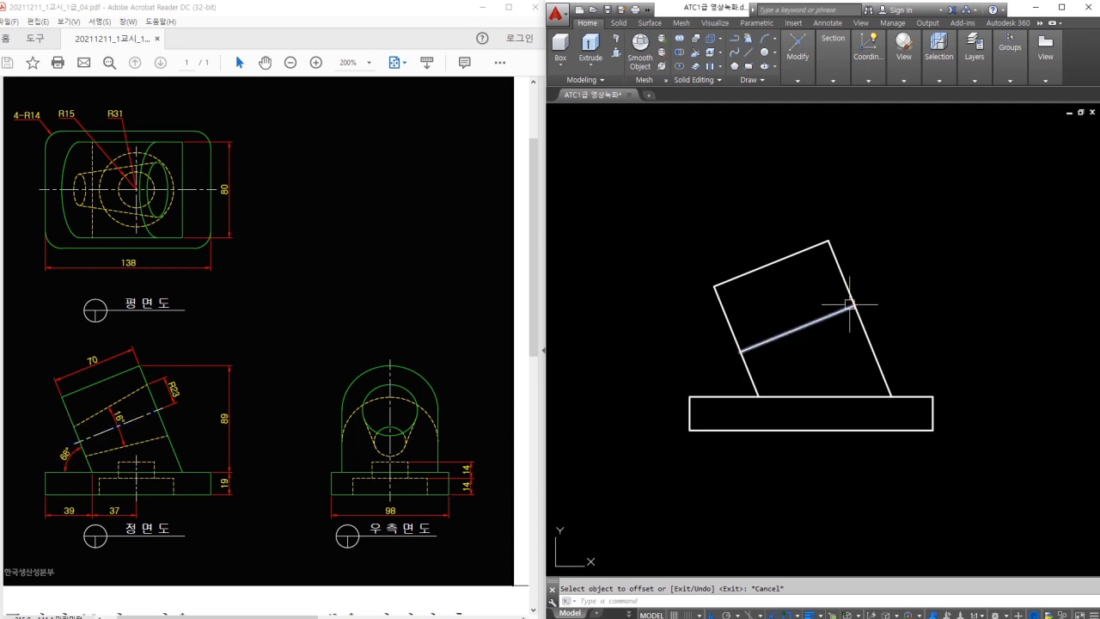
double_click(841, 356)
key("Escape")
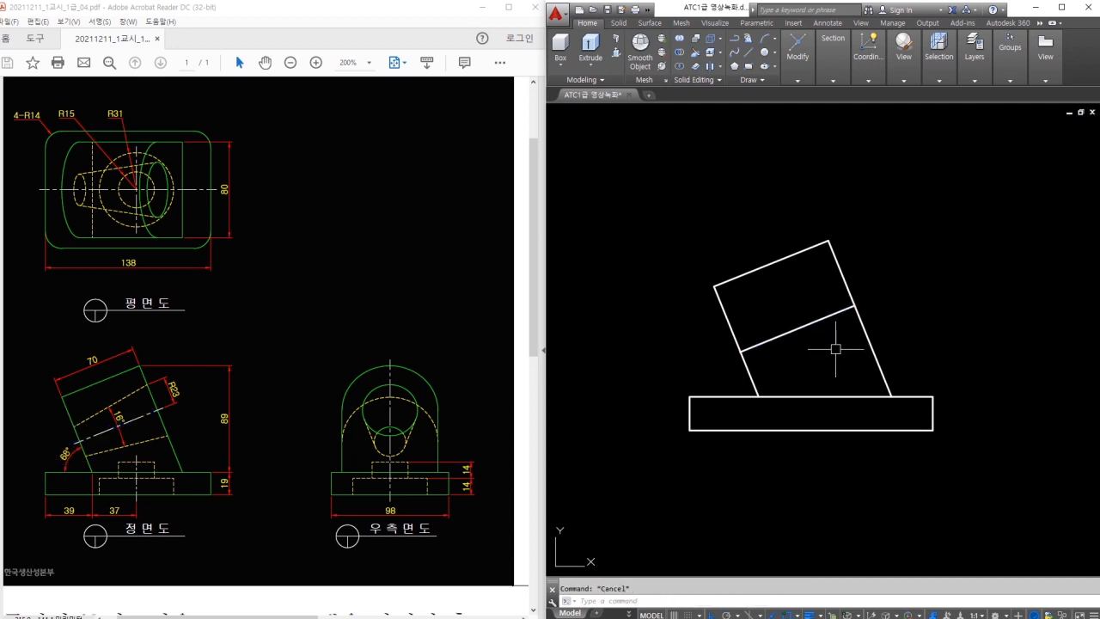
Offset the centre line 23 units toward the top edge to create the upper inner line.
type("o")
key("Return")
type("23")
key("Return")
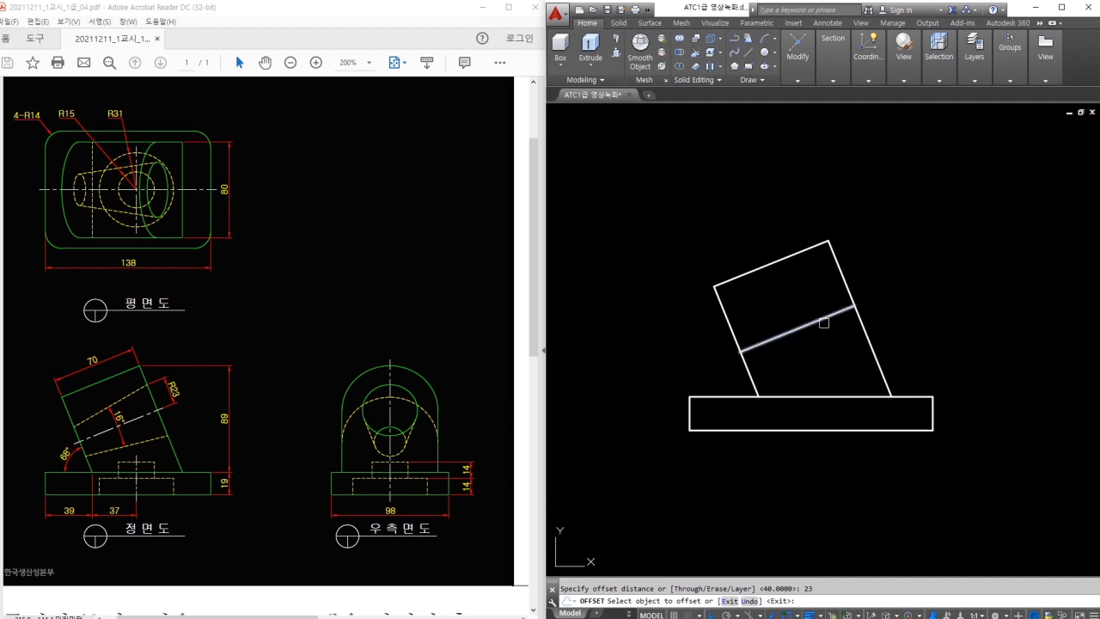
left_click(823, 323)
left_click(796, 295)
key("Escape")
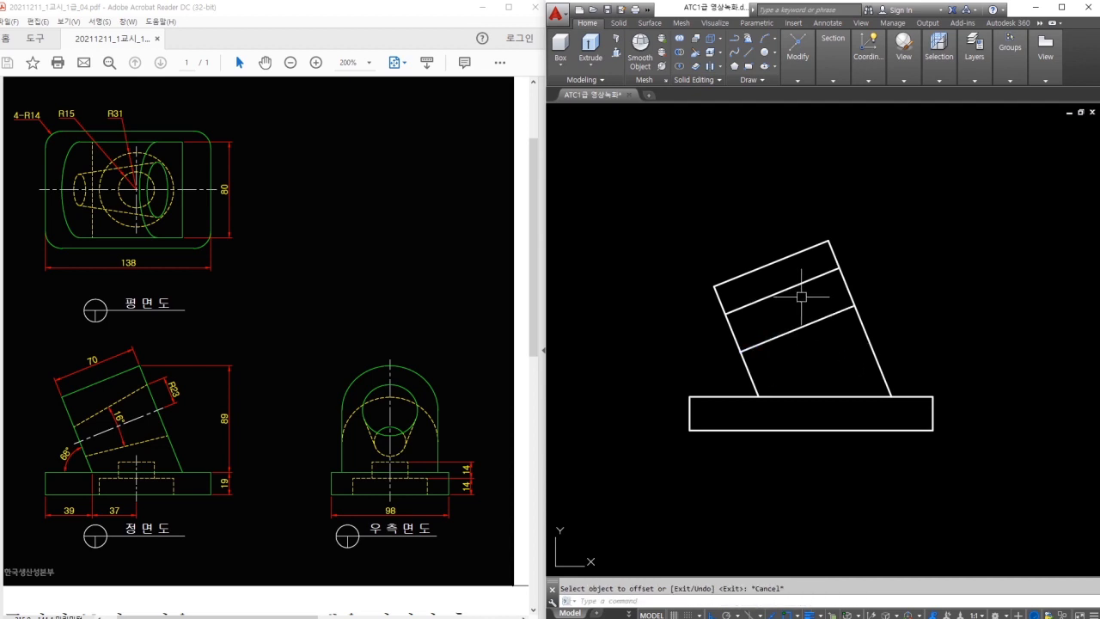
Rotate the upper inner line 8° about its right endpoint and check the angle with DAN.
type("ro")
key("Return")
left_click(807, 283)
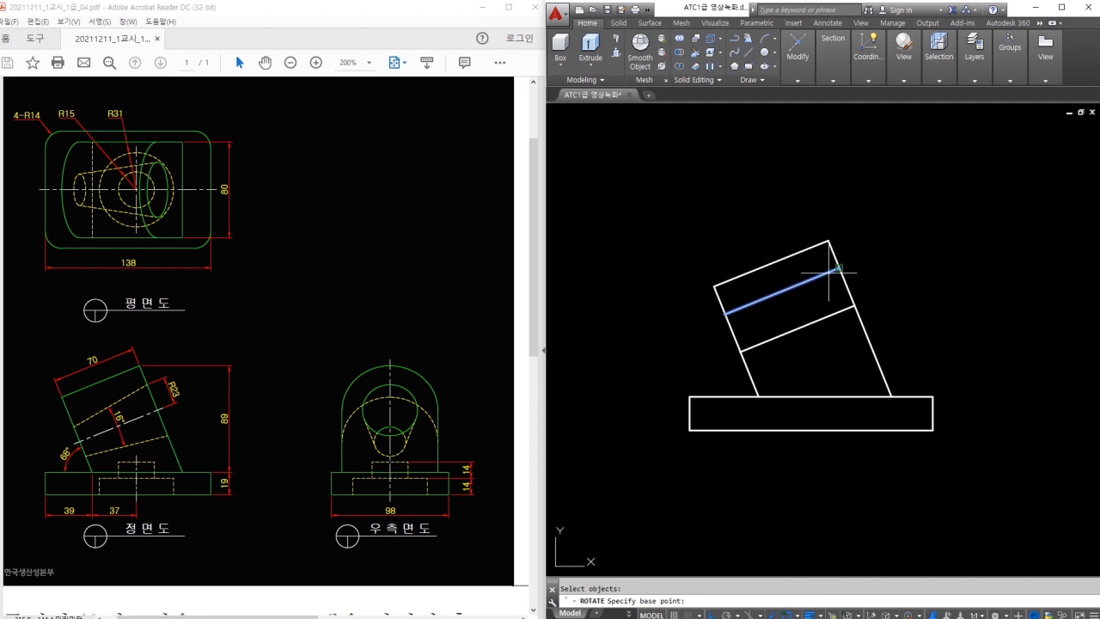
left_click(838, 268)
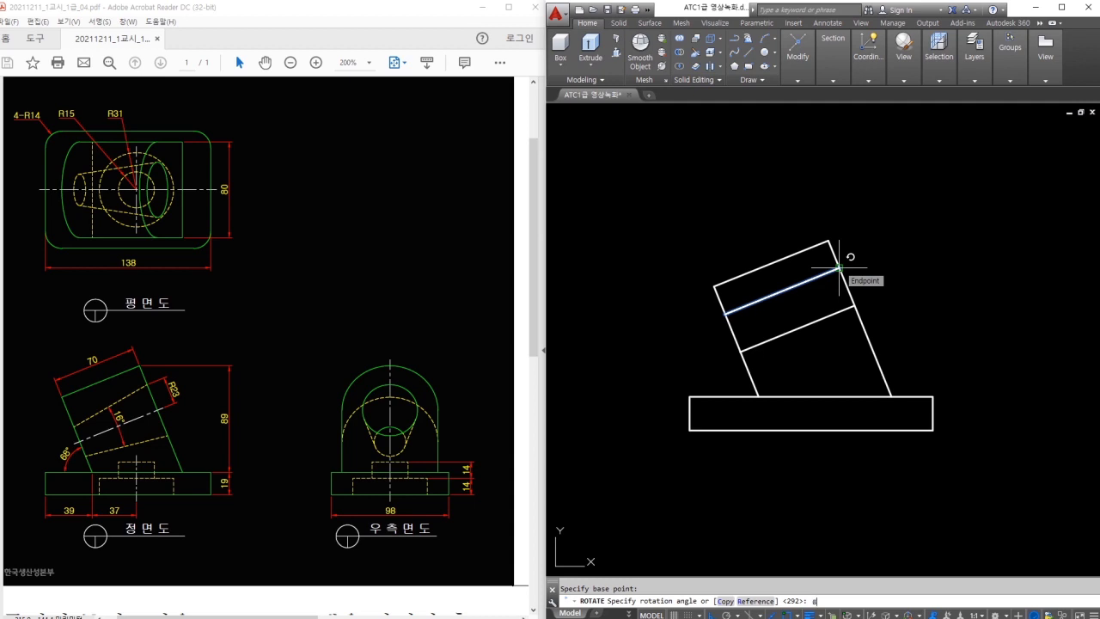
type("8")
key("Return")
type("dan")
key("Return")
left_click(782, 300)
left_click(801, 327)
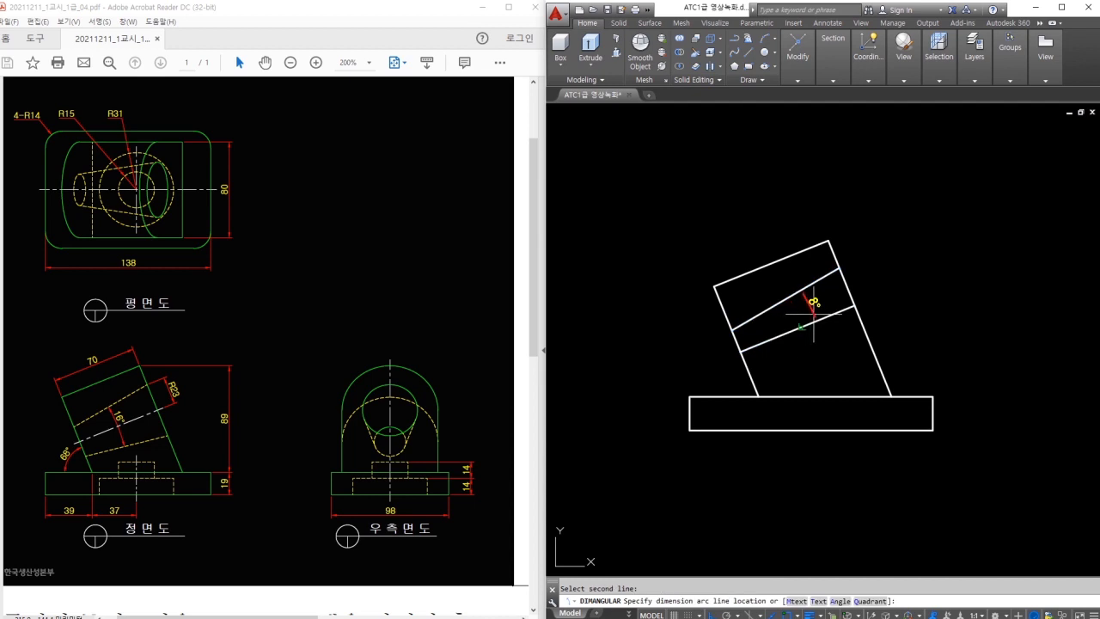
key("Escape")
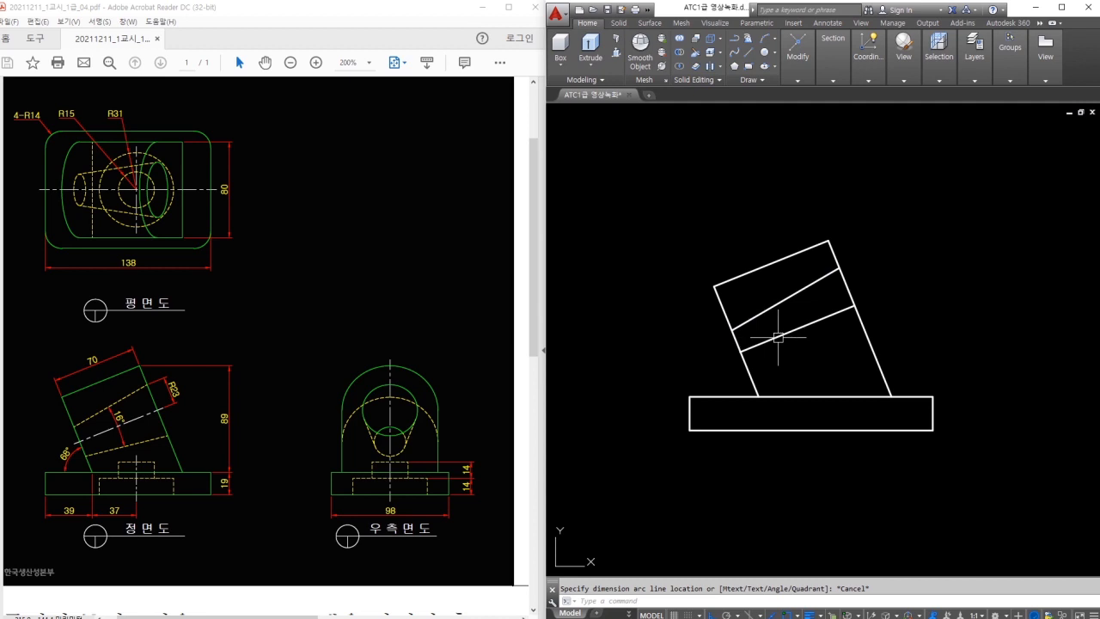
Highlight the two inner lines and the block edges between them.
scroll(787, 314, "up", 2)
left_click(810, 256)
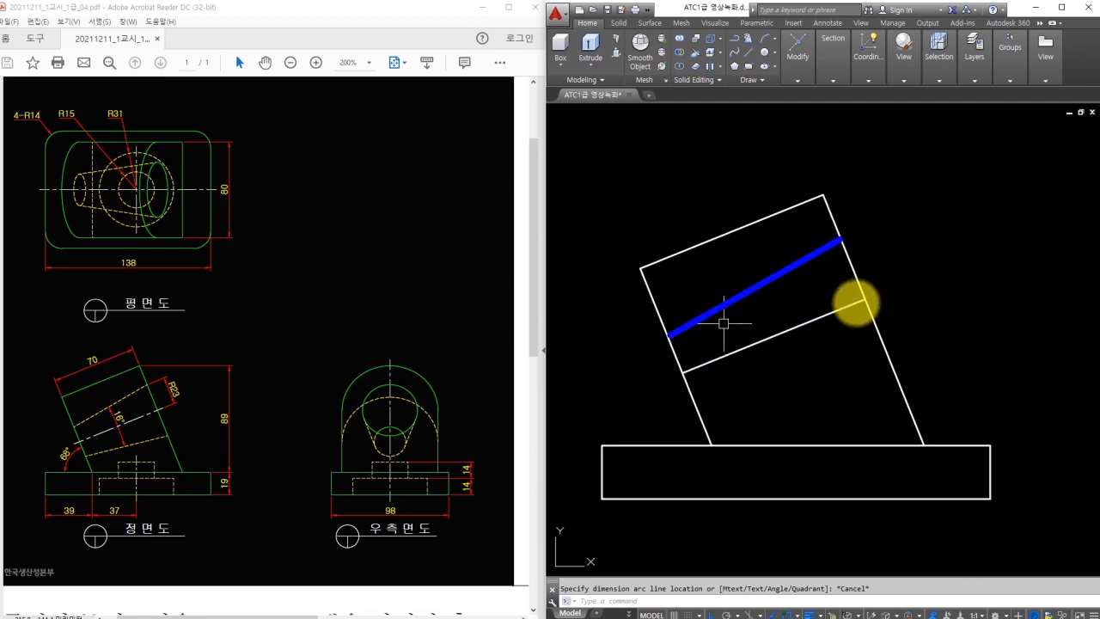
left_click(685, 371)
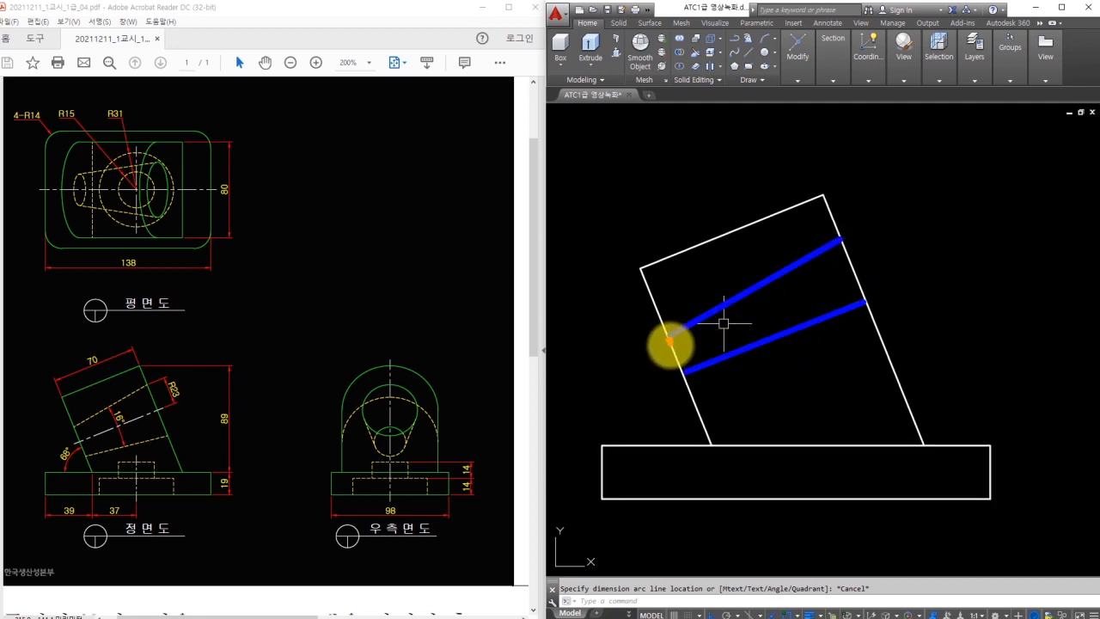
left_click(674, 352)
left_click(849, 273)
left_click_drag(855, 289, 864, 302)
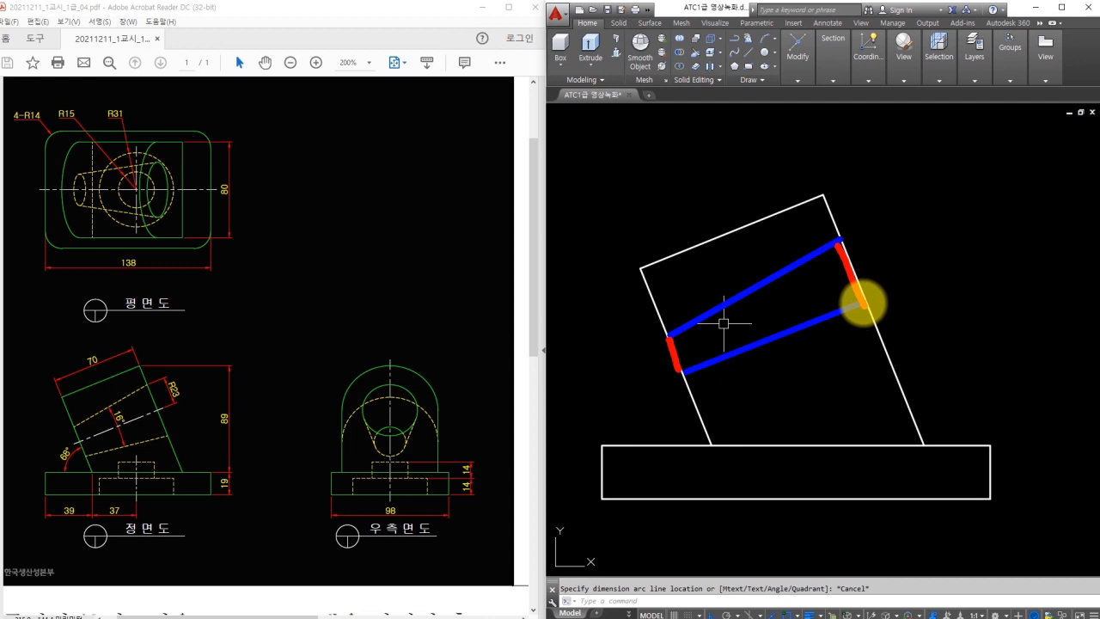
key("Escape")
Draw the missing edge line between snapped endpoints on the block's right side.
type("l")
key("space")
key("Escape")
scroll(675, 338, "up", 2)
scroll(674, 334, "down", 2)
key("space")
scroll(679, 331, "up", 3)
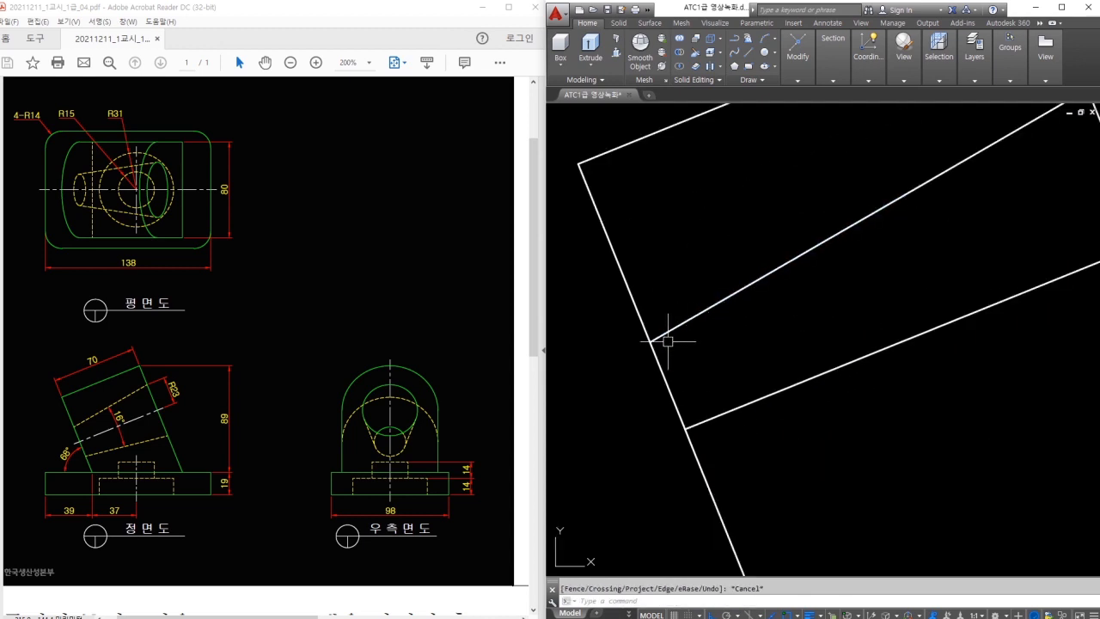
left_click(649, 342)
key("Escape")
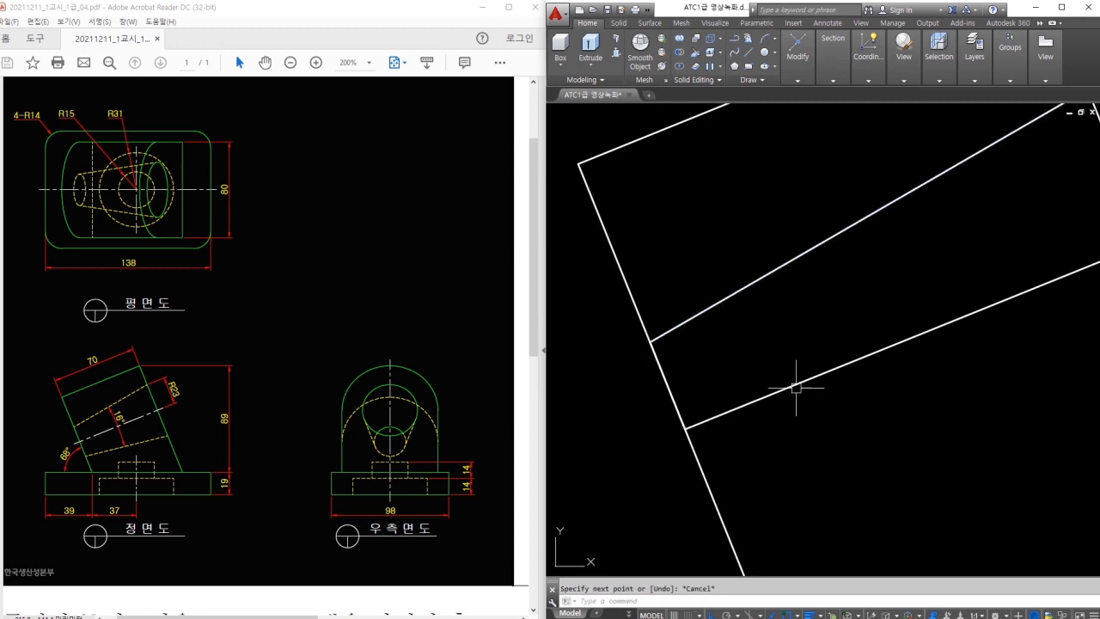
scroll(782, 389, "down", 4)
key("space")
left_click(852, 374)
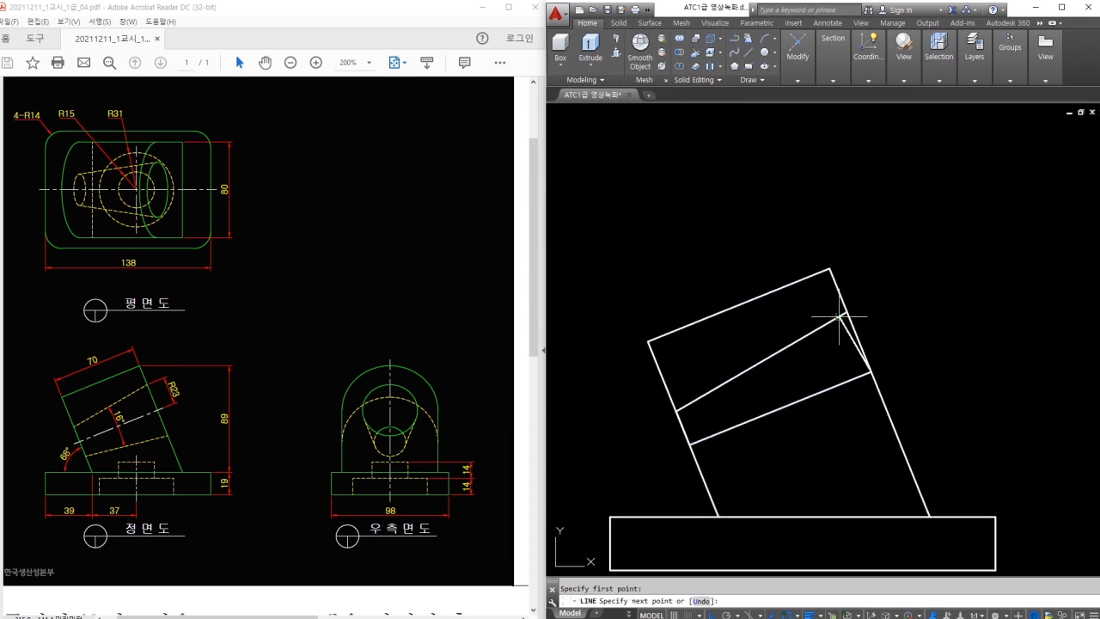
left_click(846, 314)
key("Escape")
Pan the view to centre the completed profile.
middle_click_drag(825, 372, 812, 276)
mouse_move(832, 223)
left_mouse_down()
mouse_move(696, 294)
mouse_move(670, 335)
mouse_move(776, 314)
mouse_move(854, 277)
mouse_move(833, 226)
left_mouse_up()
key("Escape")
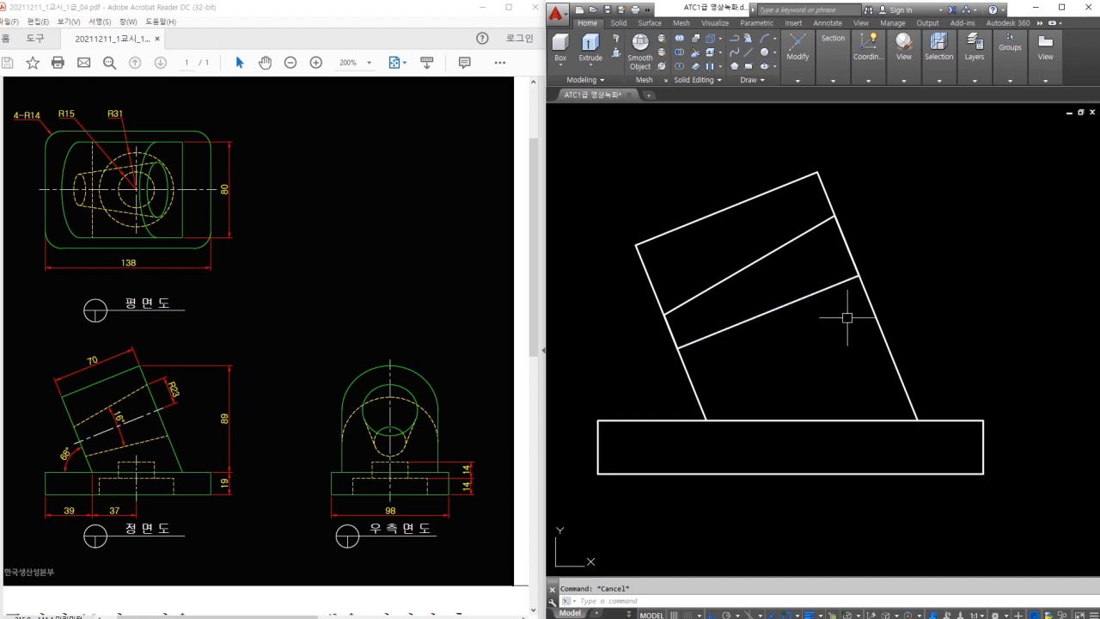
middle_click_drag(771, 430, 771, 388)
middle_click_drag(889, 386, 810, 373)
scroll(825, 371, "down", 2)
scroll(739, 391, "up", 2)
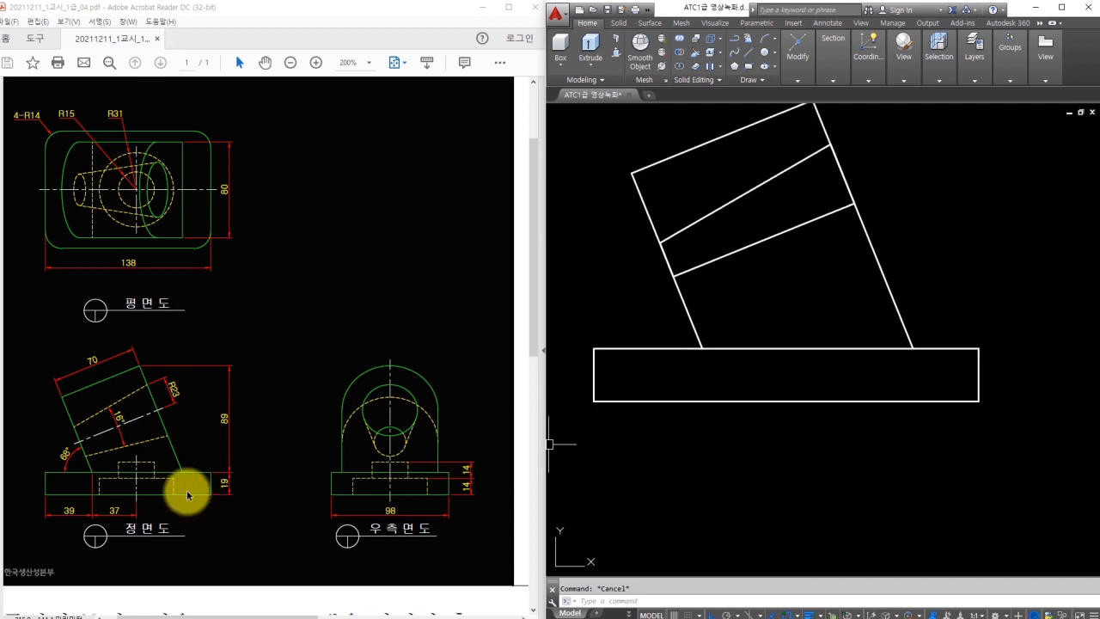
Draw a vertical line below the base plate.
mouse_move(100, 498)
left_mouse_down()
mouse_move(129, 478)
mouse_move(178, 498)
left_mouse_up()
left_click_drag(144, 460, 152, 471)
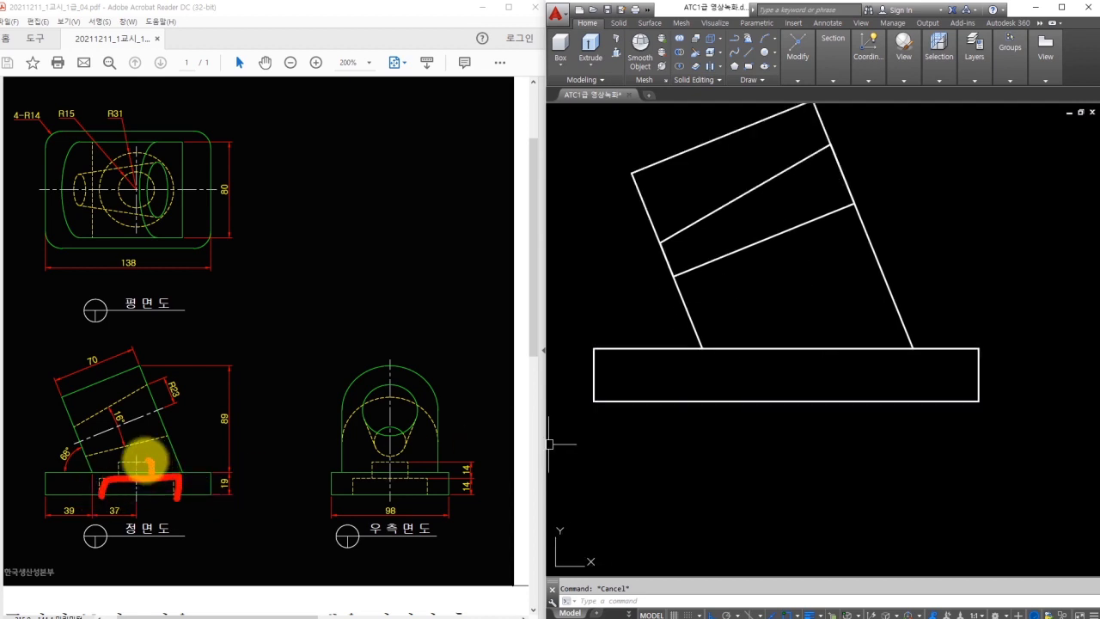
left_click(754, 383)
key("Escape")
type("l")
key("Return")
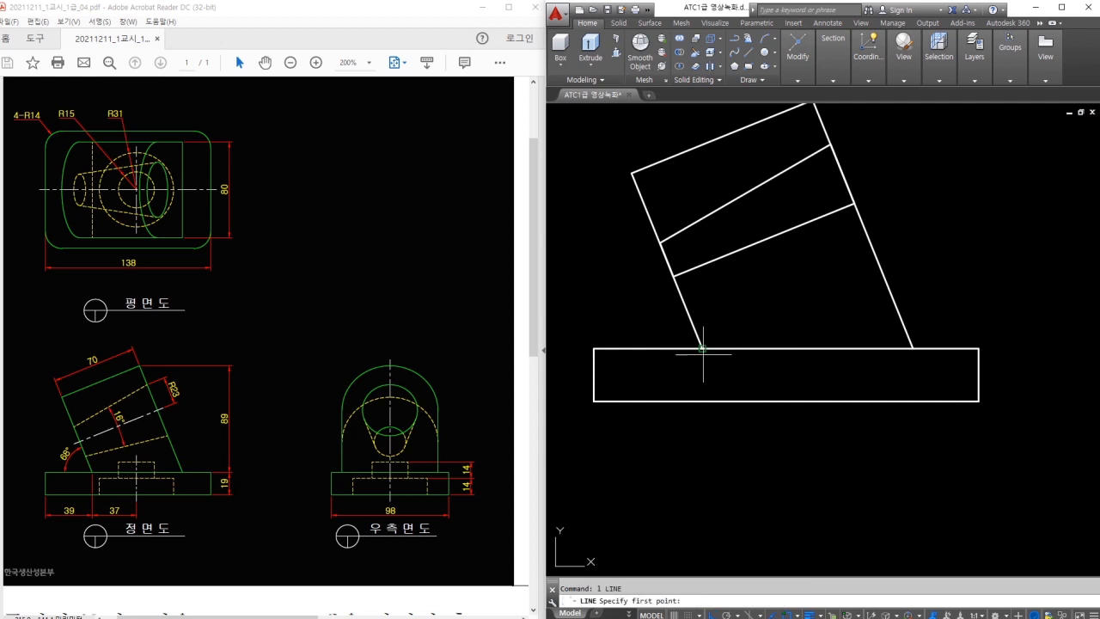
key("Escape")
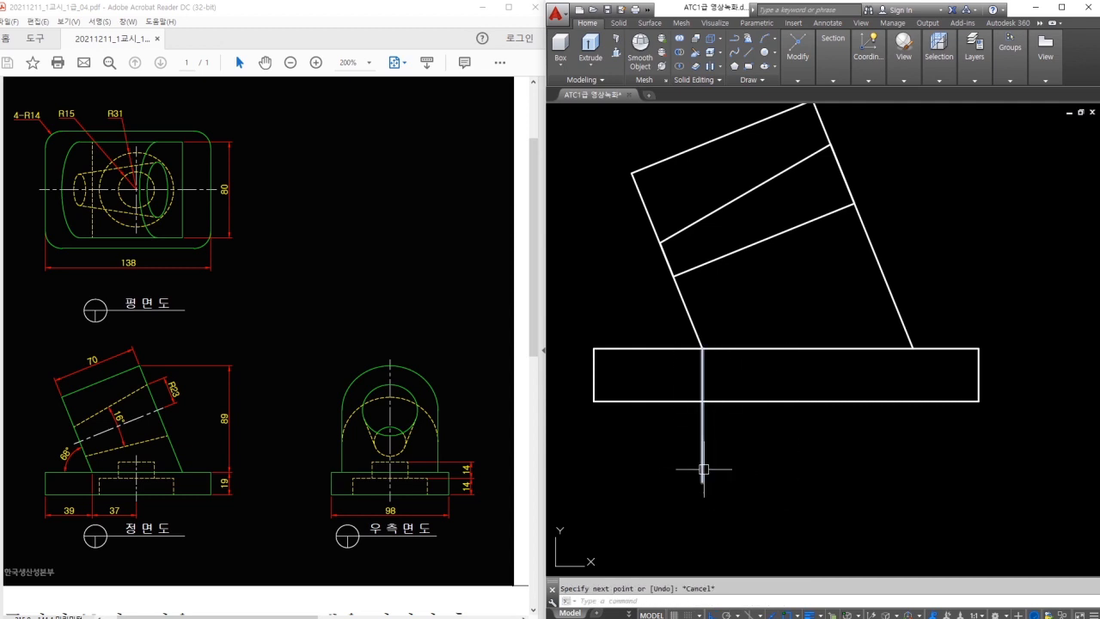
Offset the vertical line to the right, trim its stub below the base and erase the original.
type("o")
key("Return")
key("Return")
left_click(703, 467)
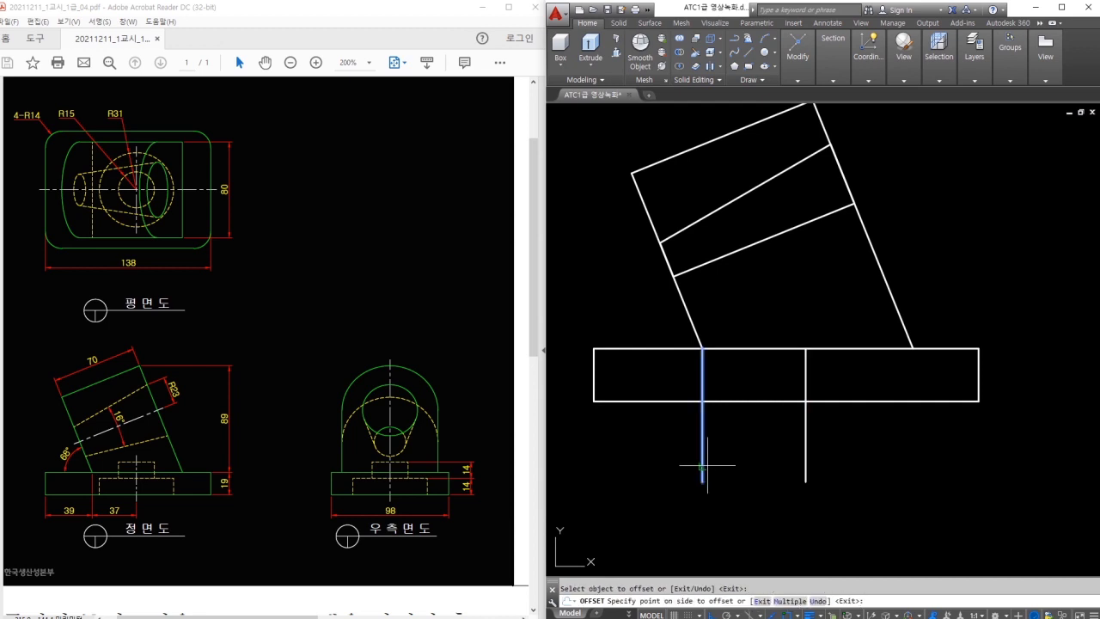
left_click(795, 449)
key("Escape")
type("tr")
key("Return")
key("Return")
left_click(806, 434)
key("Escape")
left_click(702, 433)
type("e")
key("Return")
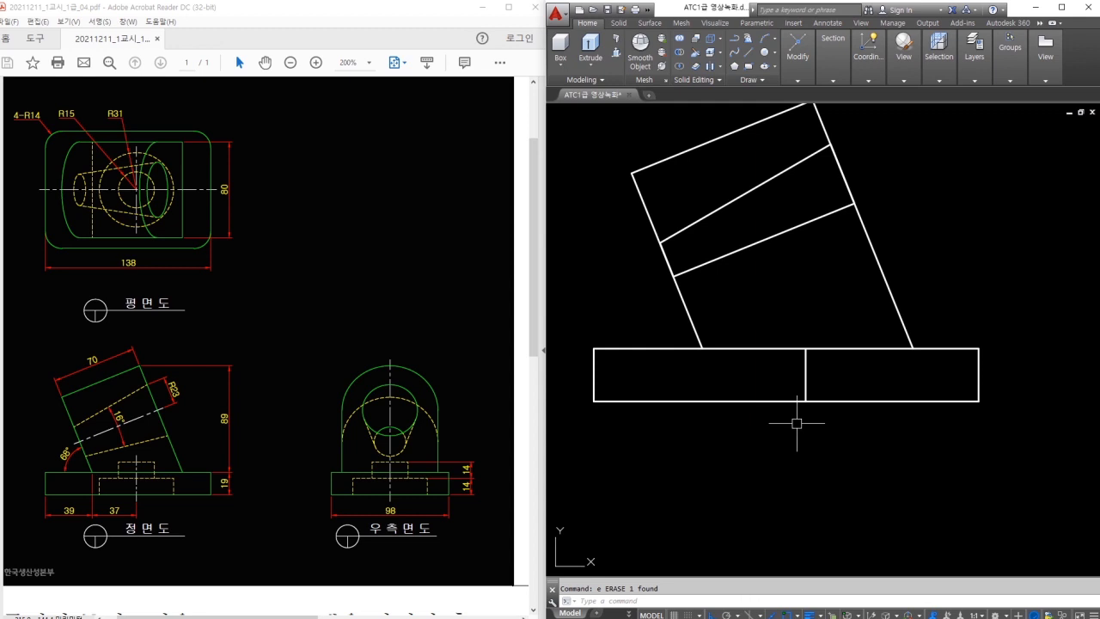
Adjust the view and clear stray selections in the drawing area.
mouse_move(811, 393)
left_mouse_down()
mouse_move(749, 384)
mouse_move(726, 399)
left_mouse_up()
left_click_drag(100, 112, 116, 115)
left_click_drag(810, 364, 763, 354)
mouse_move(57, 110)
left_mouse_down()
mouse_move(78, 120)
mouse_move(53, 109)
left_mouse_up()
mouse_move(479, 492)
left_mouse_down()
mouse_move(454, 456)
mouse_move(473, 476)
left_mouse_up()
key("Escape")
left_click(839, 433)
key("Escape")
Offset the base's bottom edge upward twice at 14 units each.
type("o")
key("space")
type("14")
key("space")
left_click(766, 399)
left_click(763, 397)
left_click(757, 380)
left_click(754, 362)
left_click(753, 325)
key("Escape")
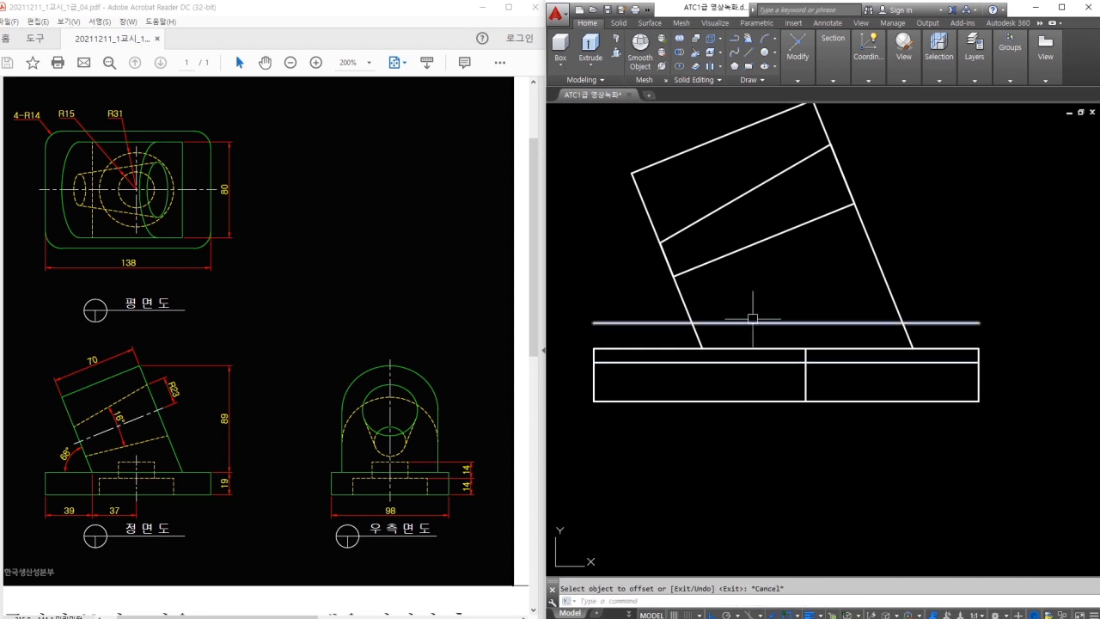
Offset the base's middle vertical line 31 and 15 units to the left.
key("space")
key("space")
left_click(806, 383)
left_click(760, 386)
key("Escape")
Set FILLET radius to 0 and join the step's first pair of lines into a sharp corner.
key("space")
type("15")
key("space")
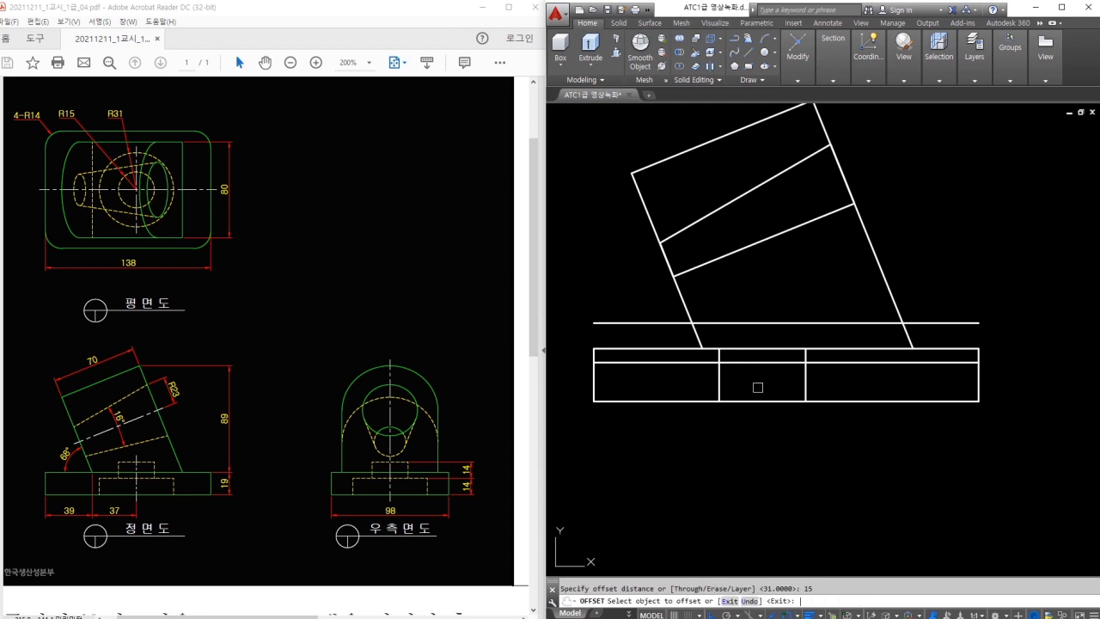
left_click(805, 382)
left_click(773, 383)
key("Escape")
scroll(758, 373, "up", 2)
type("tr")
key("space")
key("Escape")
type("f")
key("space")
type("r")
key("space")
type("0")
key("space")
left_click(771, 347)
left_click(791, 293)
Close the remaining corners of the stepped notch with zero-radius fillets.
key("space")
left_click(707, 355)
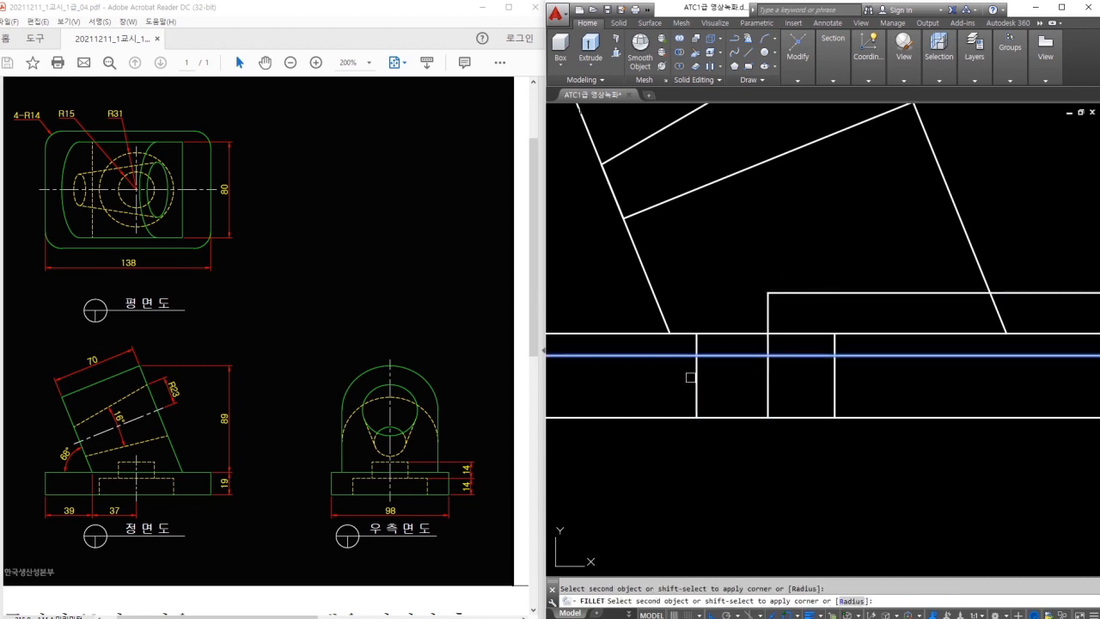
left_click(690, 377)
key("space")
left_click(732, 355)
left_click(770, 342)
left_click(774, 350)
key("space")
left_click(808, 293)
key("Escape")
Select the notch's bottom edge and try a line from its bottom corner, then cancel.
left_click(696, 417)
left_click_drag(696, 417, 830, 417)
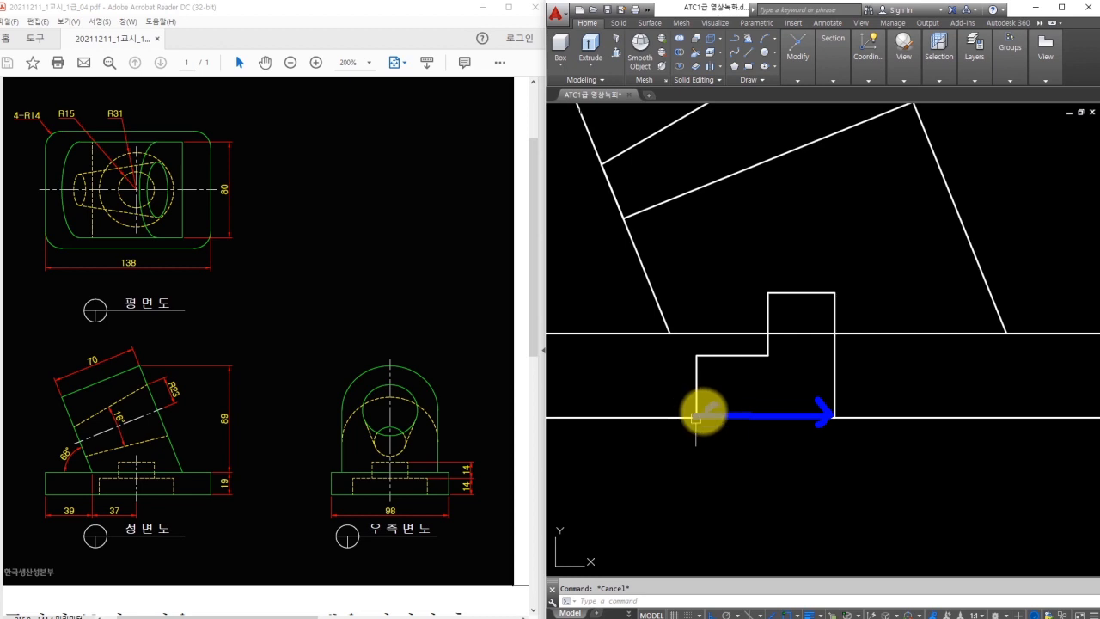
type("l")
key("Return")
left_click(696, 417)
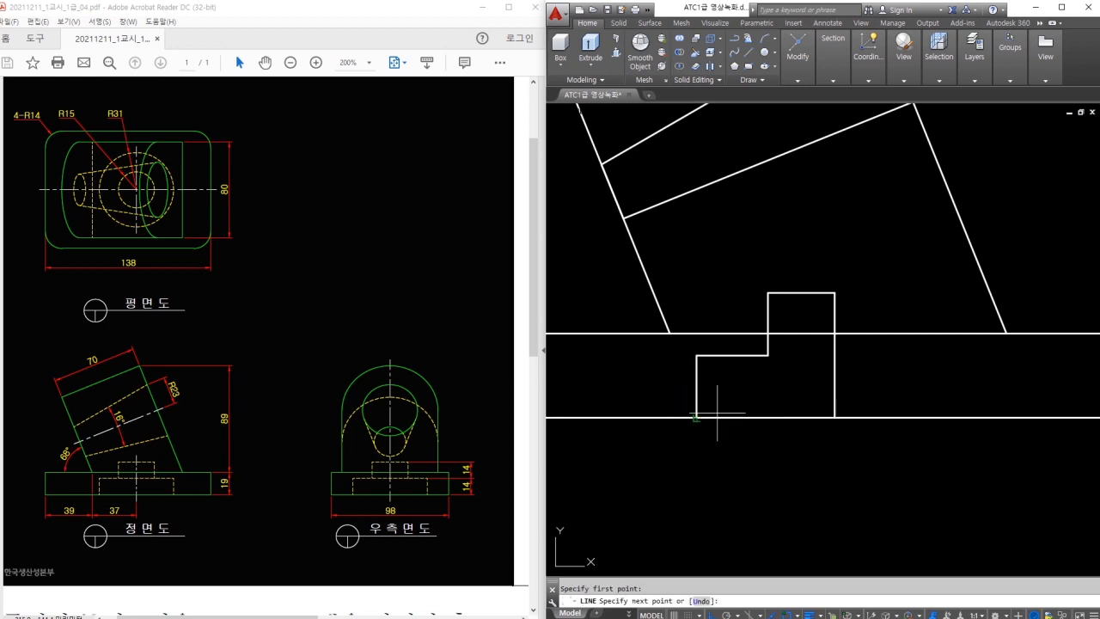
key("Escape")
scroll(799, 381, "down", 5)
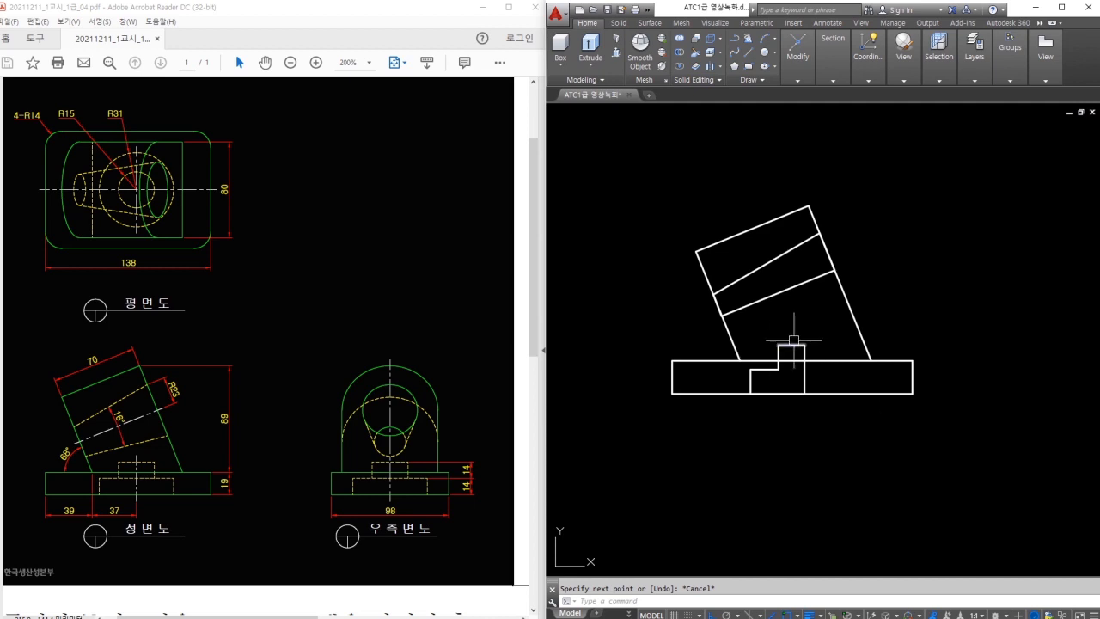
Switch the viewport to the Conceptual visual style and tilt the view.
left_click(909, 69)
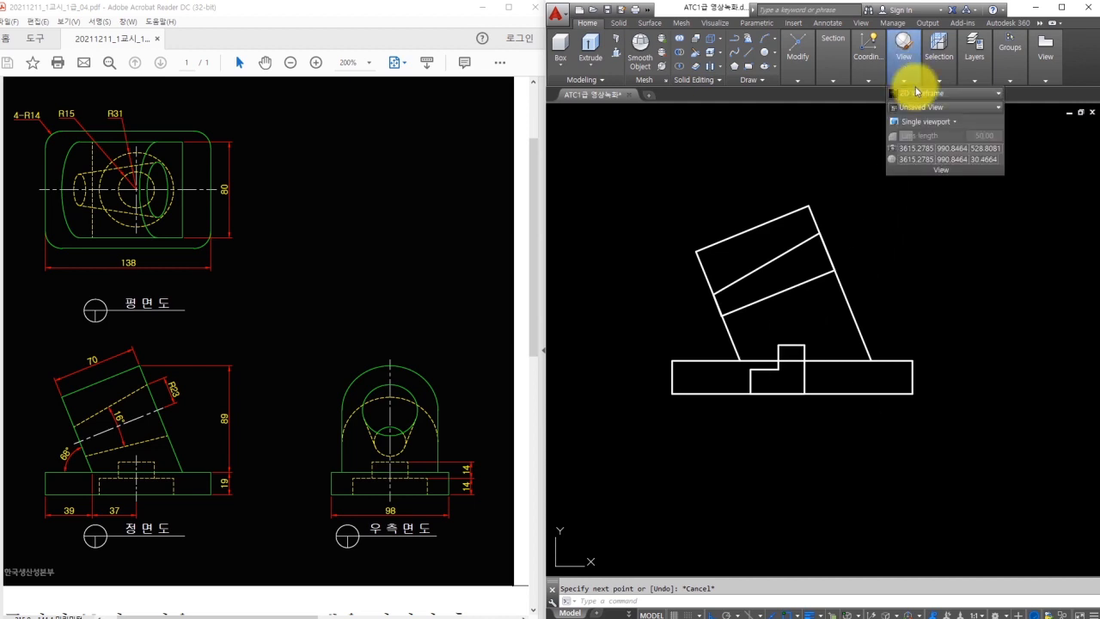
left_click(929, 95)
left_click(956, 119)
mouse_move(897, 258)
middle_mouse_down("shift")
mouse_move(884, 319)
mouse_move(799, 241)
middle_mouse_up("shift")
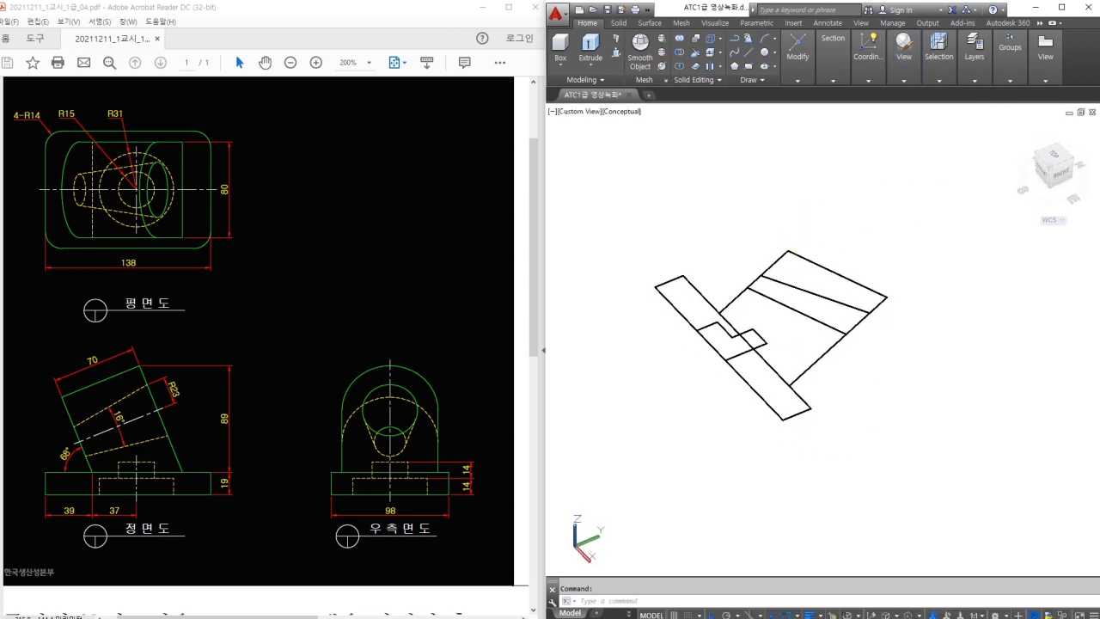
3D-rotate the whole part with 3R so the profiles stand upright.
type("3r")
key("Return")
left_click(882, 225)
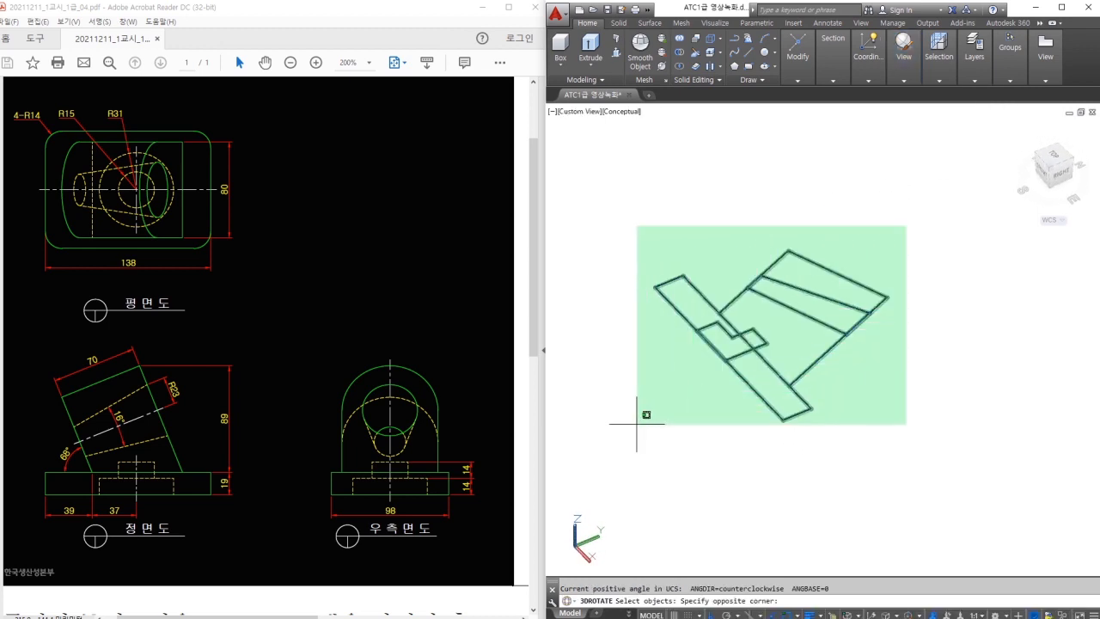
left_click(643, 422)
key("Return")
left_click(816, 290)
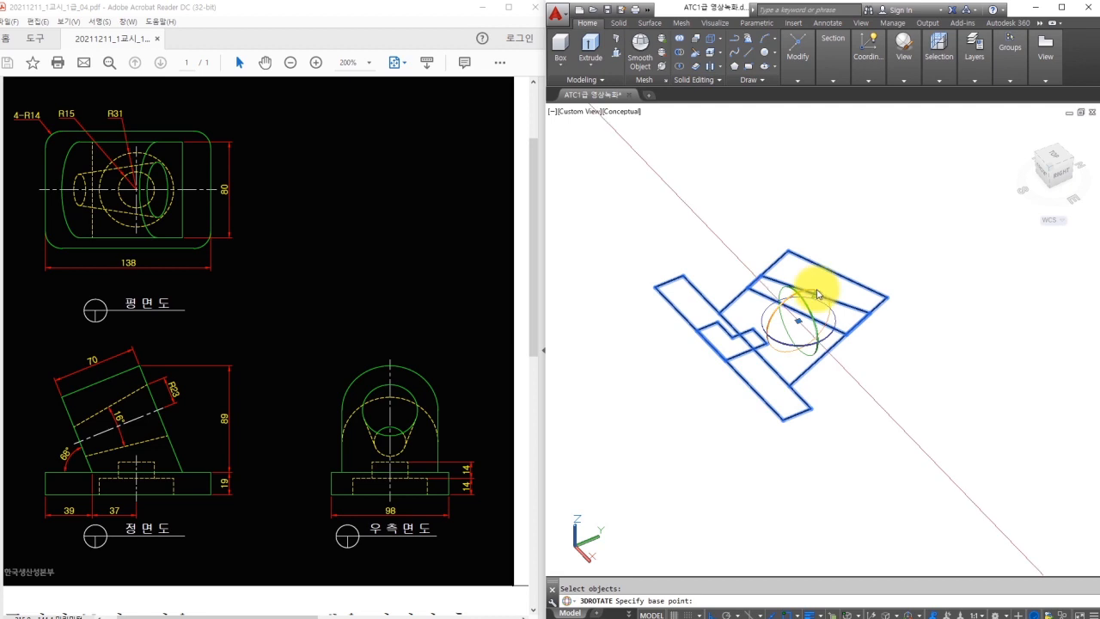
left_click(808, 181)
key("Escape")
middle_click_drag(775, 396, 804, 352, "shift")
scroll(798, 342, "up", 2)
Make the base notch profile a region and revolve it 360° into a stepped cylinder.
type("reg")
key("Return")
left_click(815, 452)
key("Return")
type("rev")
key("Return")
left_click(794, 424)
key("Return")
left_click(812, 376)
left_click(810, 440)
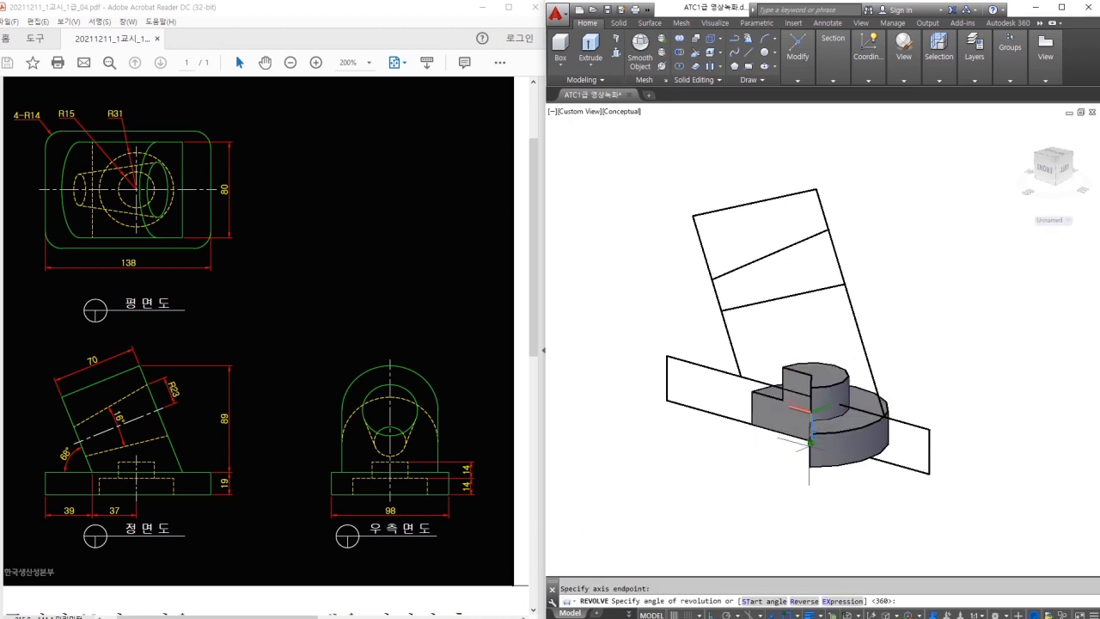
left_click(782, 485)
Convert the inclined middle band profile into a region.
type("reg")
key("Return")
left_click(668, 220)
left_click(867, 310)
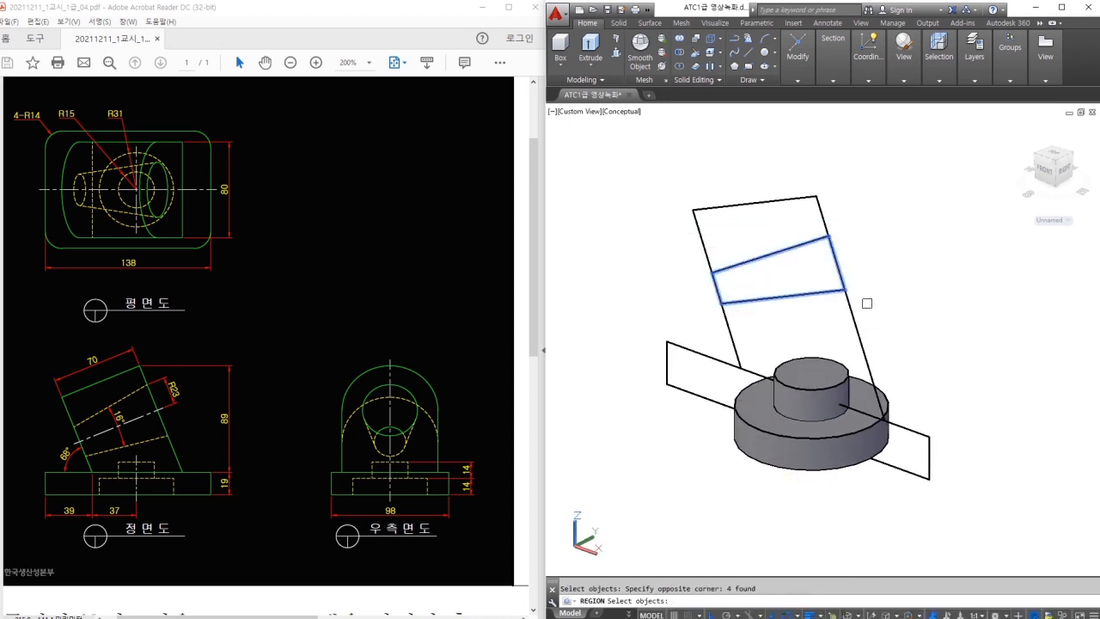
key("Return")
Revolve the band region a full 360° about its axis to form the cone.
type("rev")
key("Return")
left_click(748, 300)
key("Return")
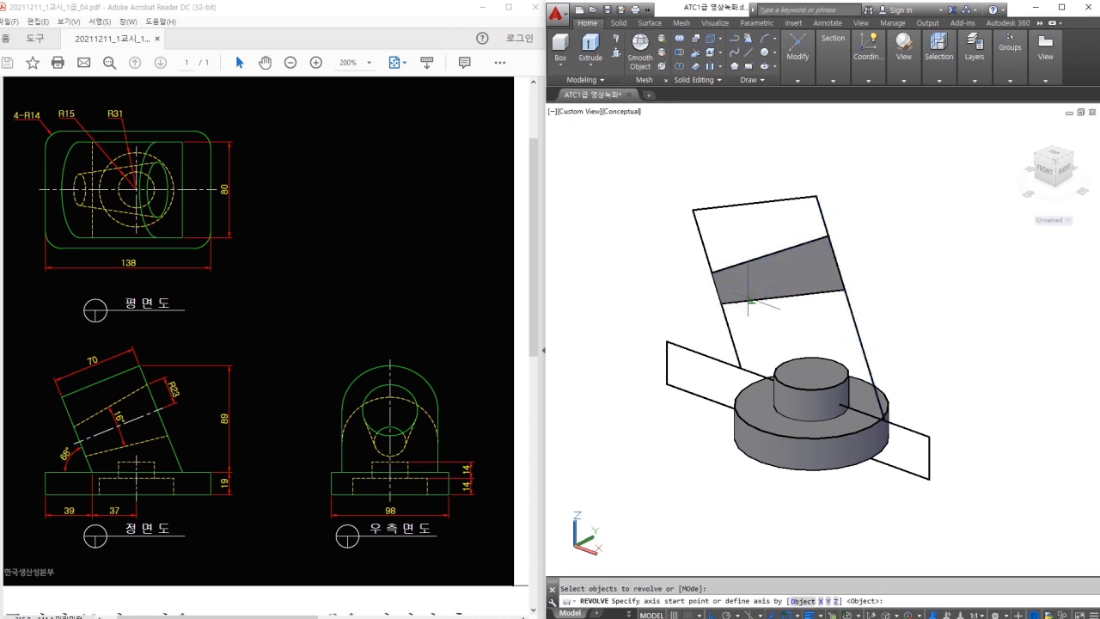
left_click(720, 302)
left_click(883, 288)
key("Return")
scroll(908, 363, "down", 3)
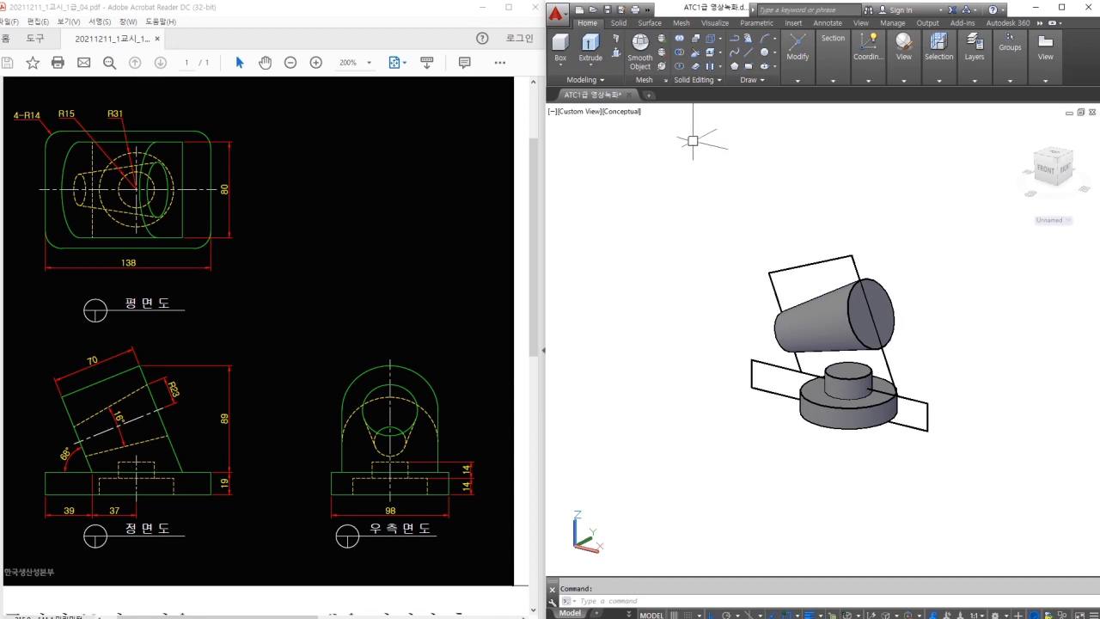
left_click(618, 54)
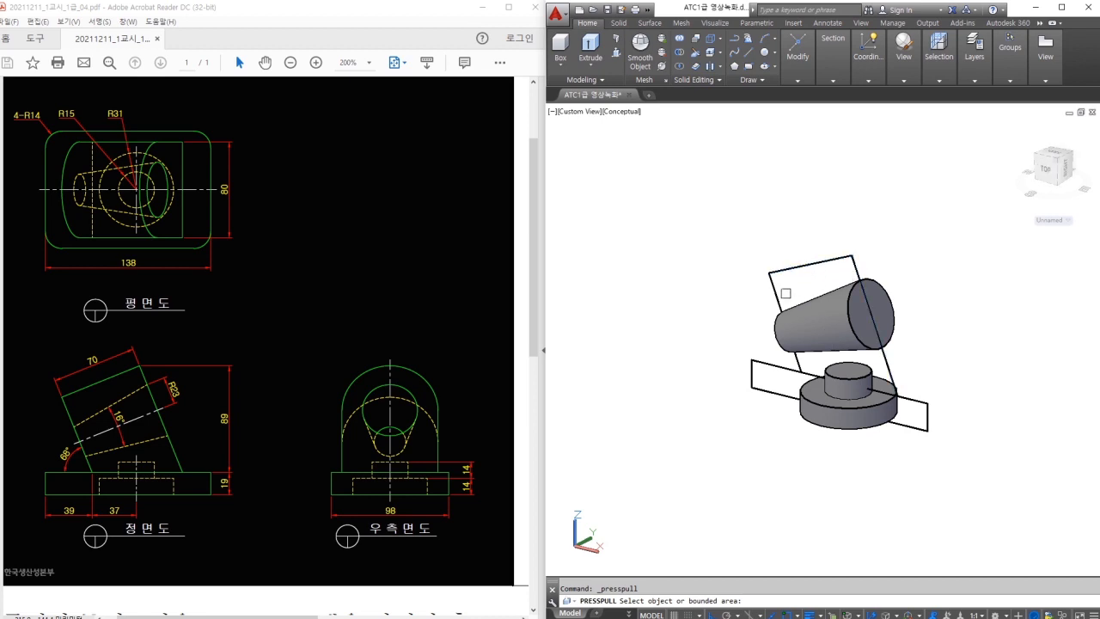
Press-pull the inclined rectangle into a solid block enclosing the cone.
left_click(830, 330)
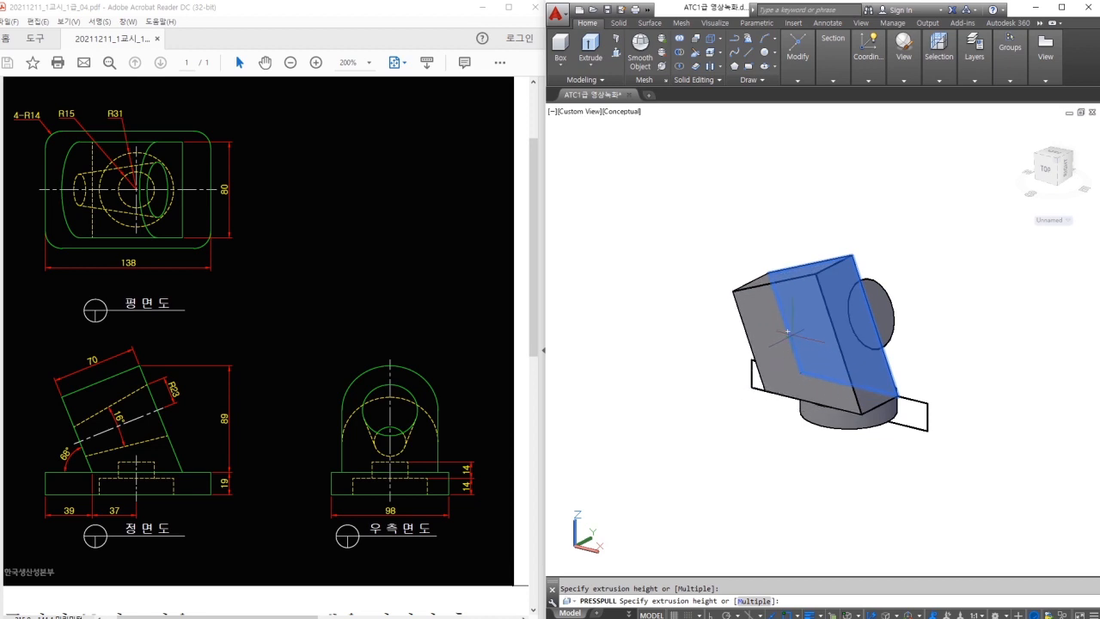
mouse_move(619, 169)
left_mouse_down()
mouse_move(635, 190)
mouse_move(636, 170)
left_mouse_up()
mouse_move(664, 176)
left_mouse_down()
mouse_move(655, 180)
mouse_move(669, 192)
mouse_move(689, 194)
left_mouse_up()
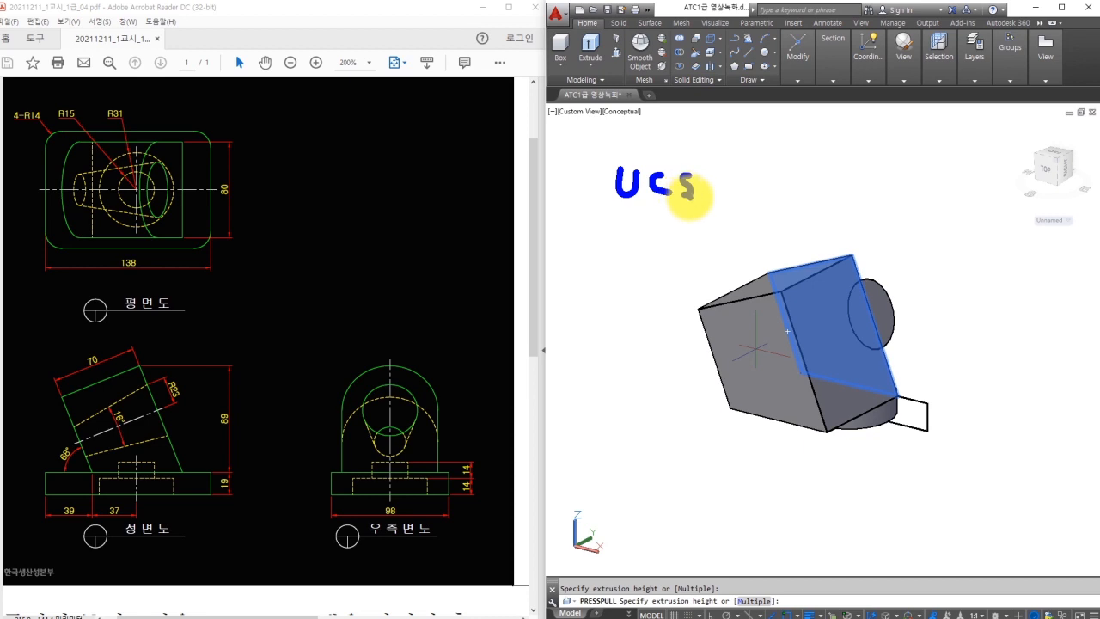
key("Escape")
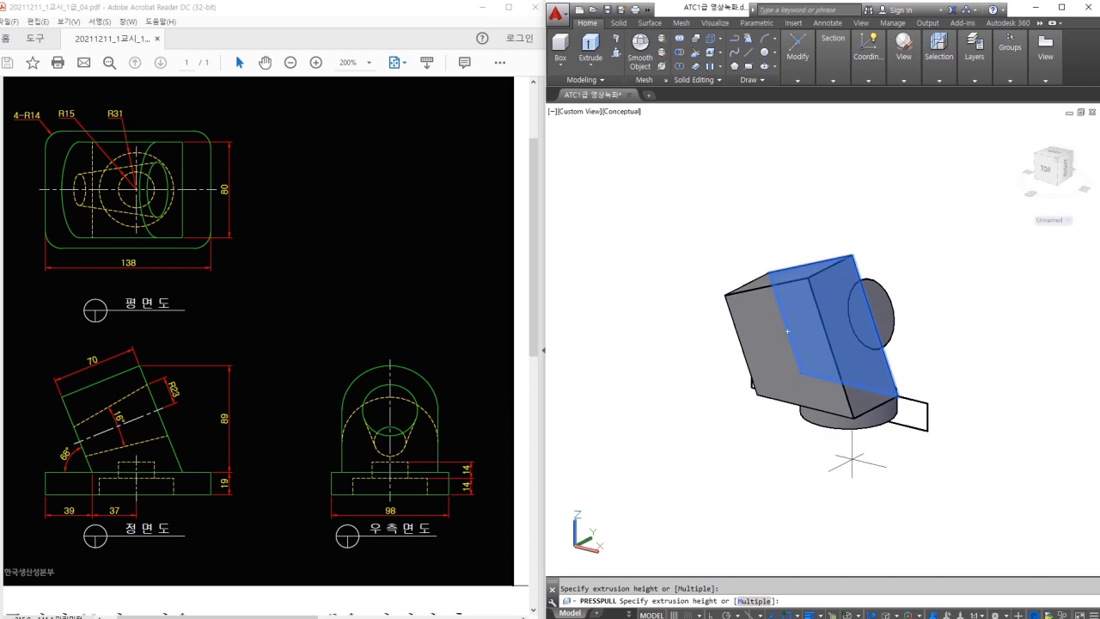
left_click(787, 331)
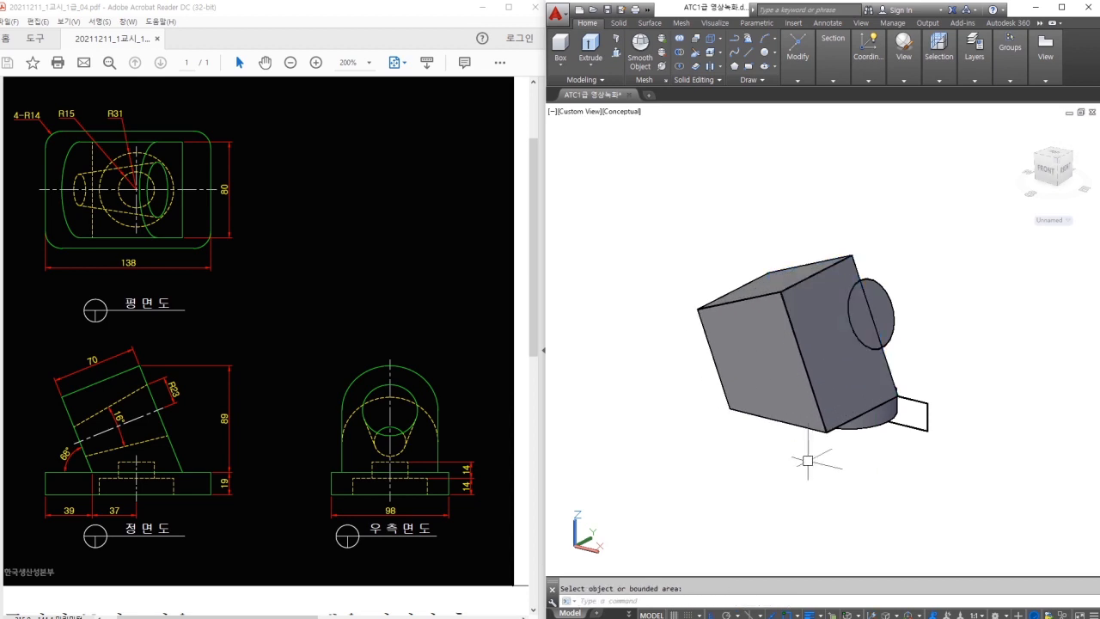
Select the new box for a move from a point below it, then cancel.
type("m")
key("space")
left_click(814, 395)
key("space")
left_click(787, 506)
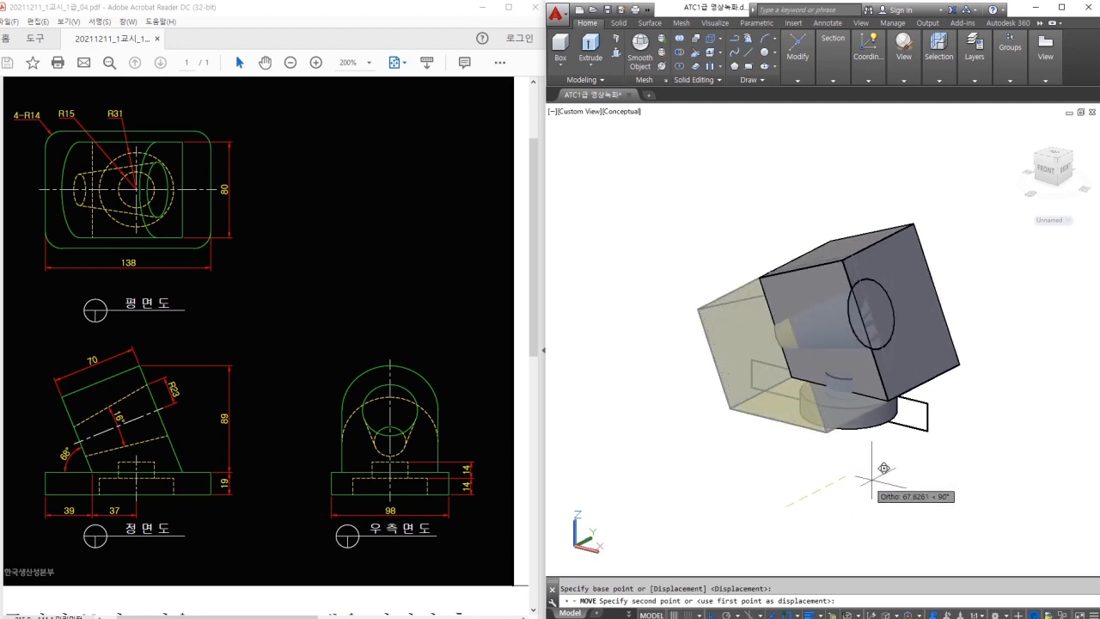
key("Escape")
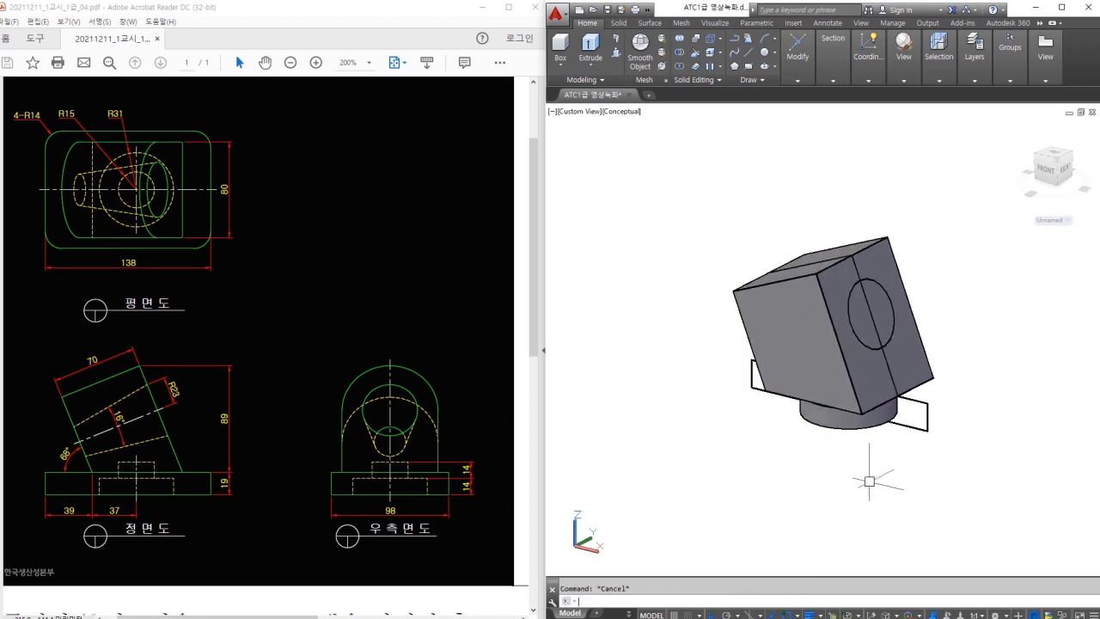
left_click(615, 39)
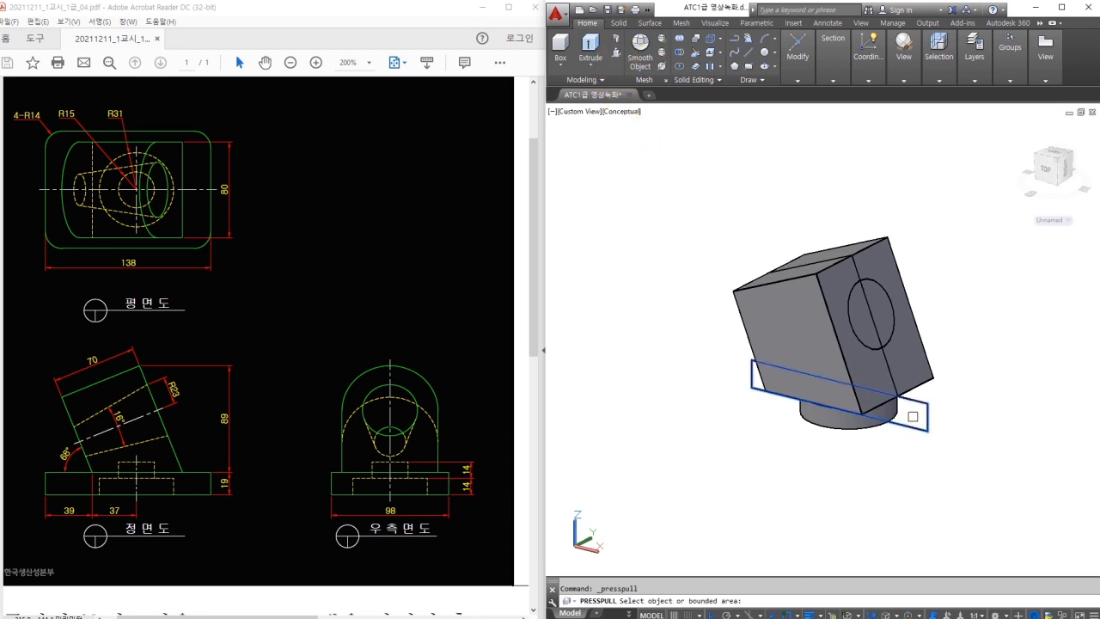
Press-pull the base slab rectangle to a height of 98, leaving it in place.
left_click(919, 414)
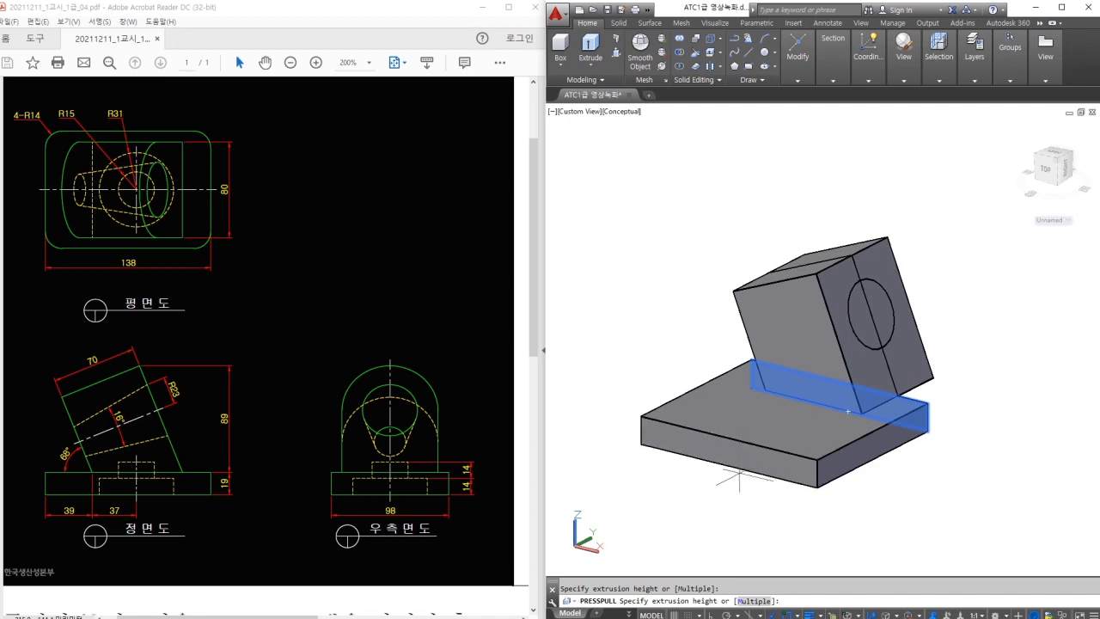
type("98")
key("Return")
type("m")
key("Return")
left_click(803, 464)
key("Return")
left_click(832, 518)
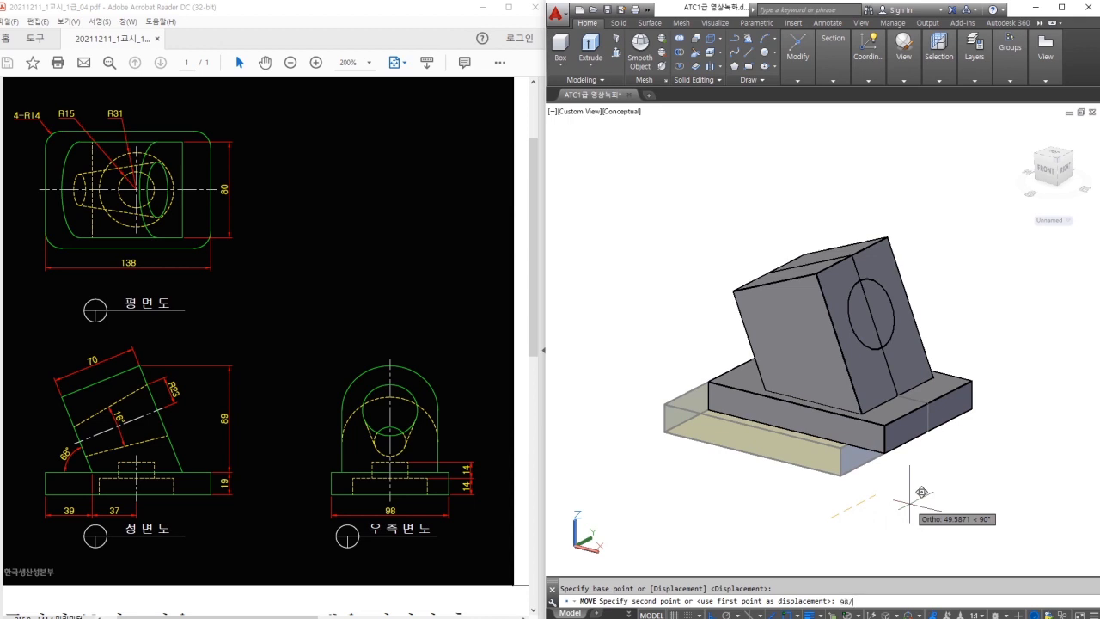
key("Escape")
middle_click_drag(916, 494, 918, 487, "shift")
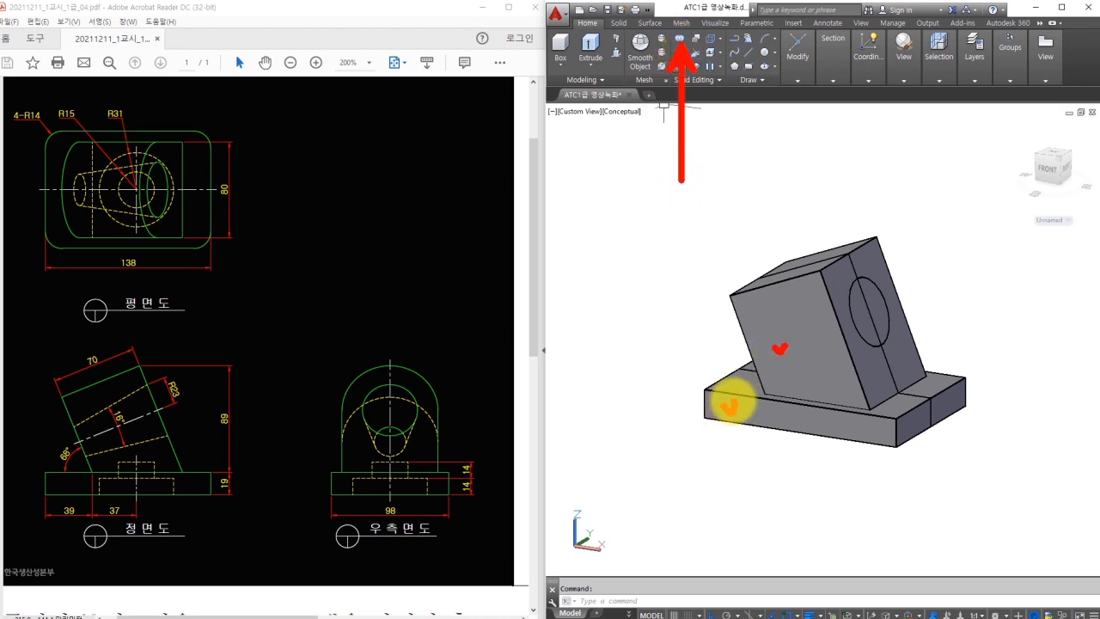
Union the tilted block and the base slab into one solid.
left_click(680, 40)
left_click(757, 335)
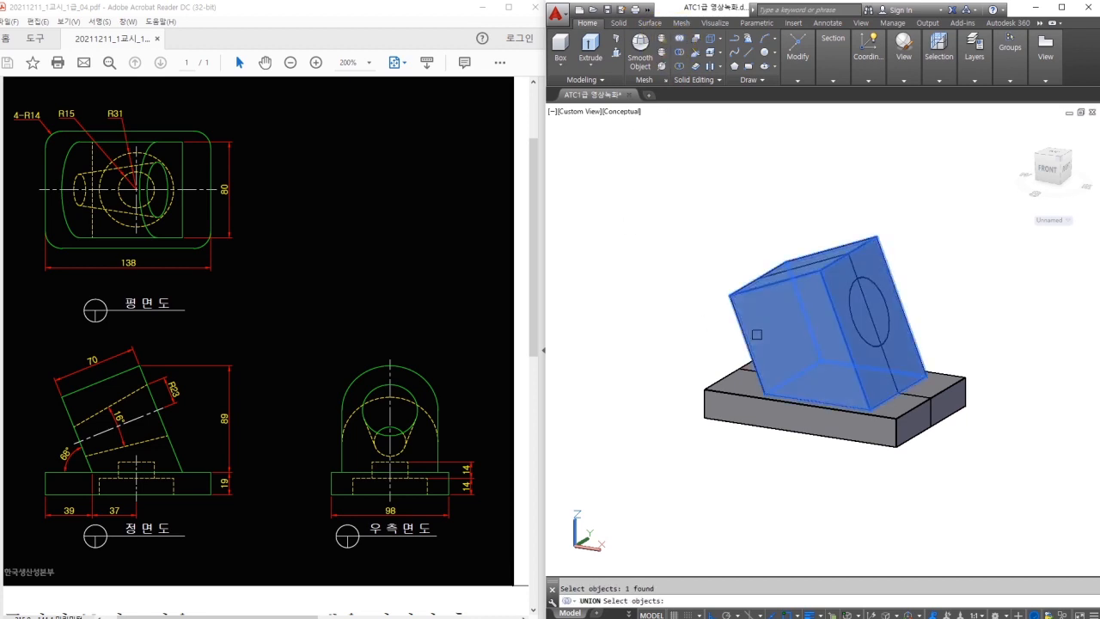
left_click(706, 384)
key("Return")
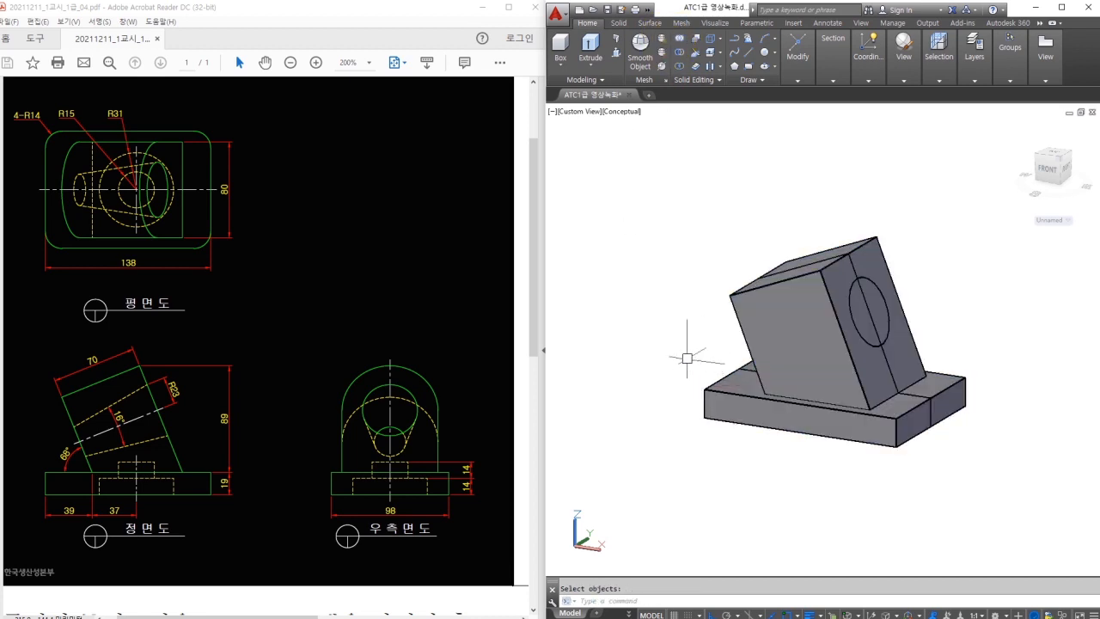
left_click(708, 295)
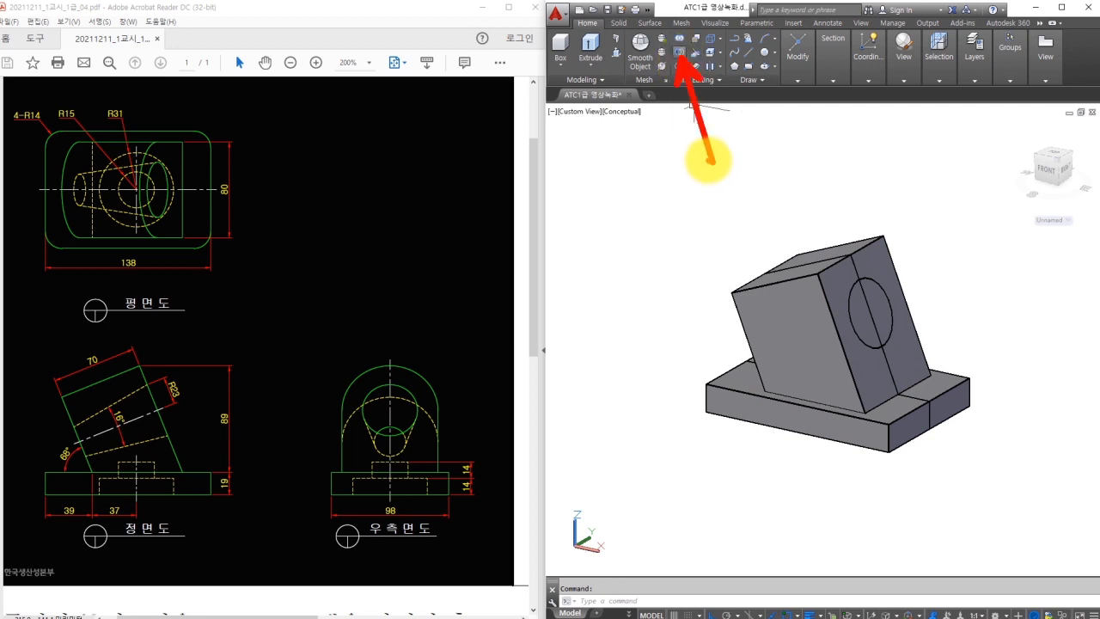
Subtract the revolved cylinder from the merged bracket to cut the bore.
left_click(681, 55)
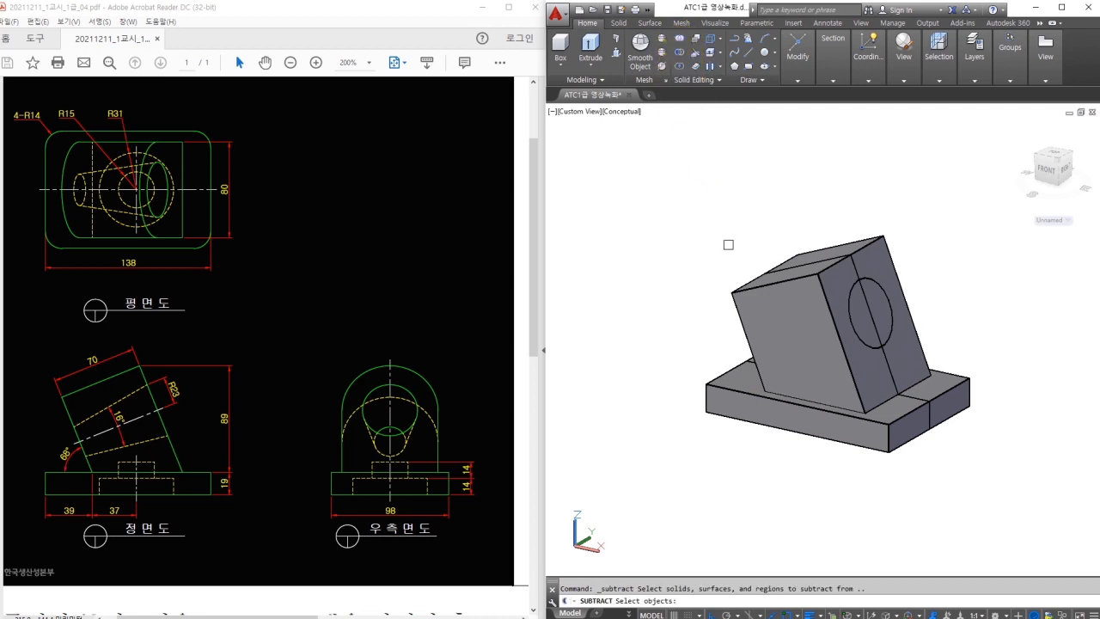
left_click(771, 318)
key("Return")
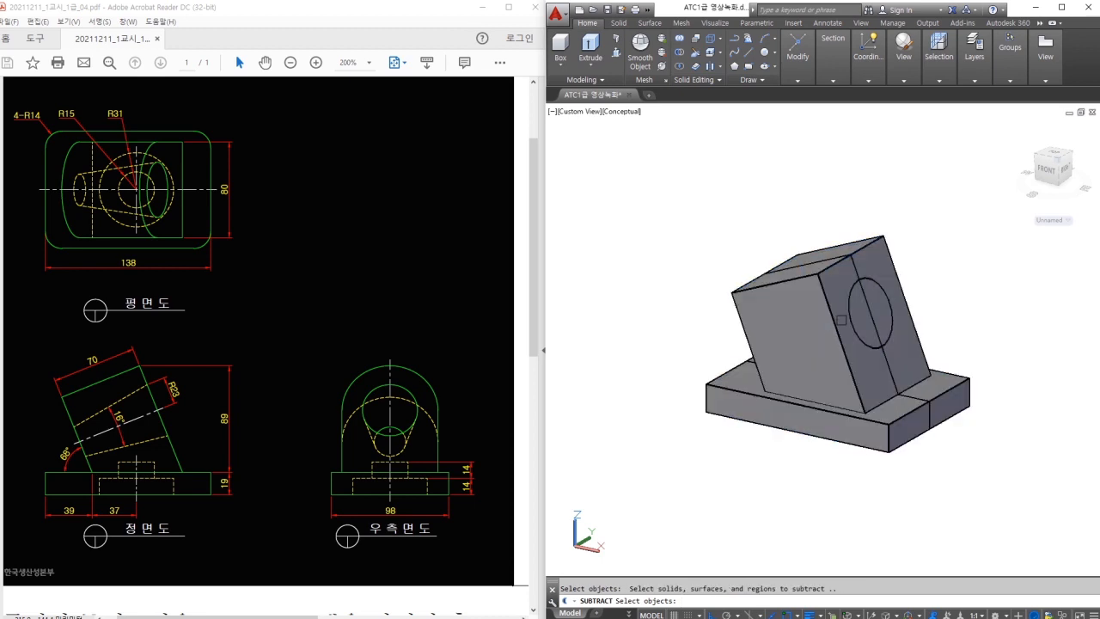
middle_click_drag(841, 352, 859, 432, "shift")
left_click(859, 433)
key("Return")
mouse_move(970, 246)
middle_mouse_down("shift")
mouse_move(905, 349)
mouse_move(901, 327)
mouse_move(937, 274)
mouse_move(945, 404)
middle_mouse_up("shift")
middle_click_drag(798, 233, 830, 345, "shift")
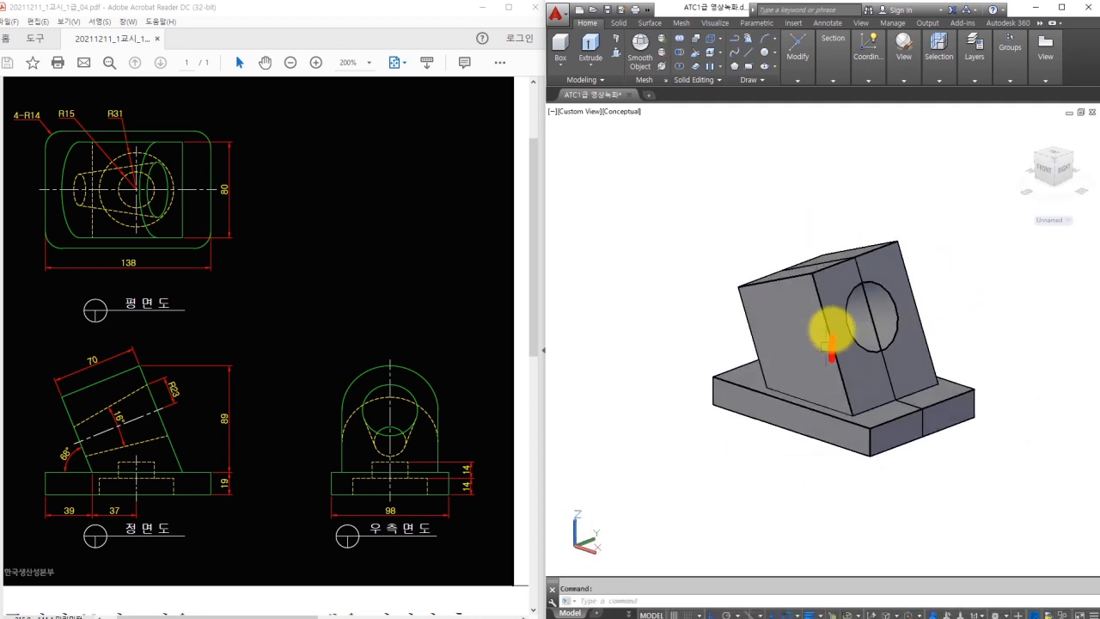
middle_click_drag(921, 302, 764, 313, "shift")
type("f")
key("Return")
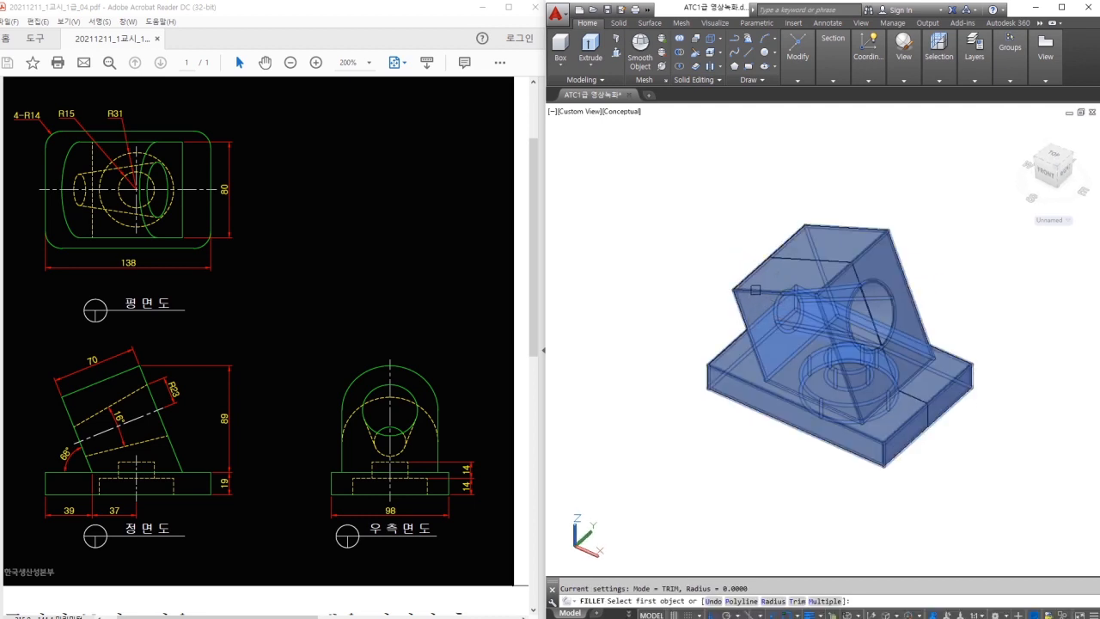
Fillet the tilted block's top front and back edges with radius 40.
left_click(755, 291)
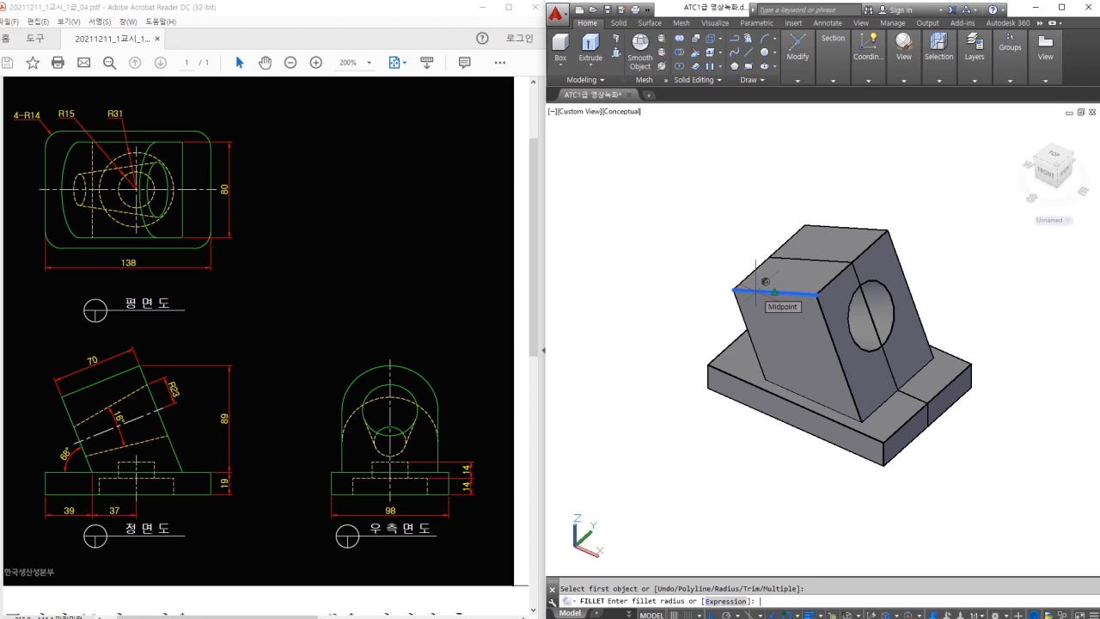
type("40")
key("Return")
left_click(865, 227)
key("Return")
middle_click_drag(882, 163, 1019, 346, "shift")
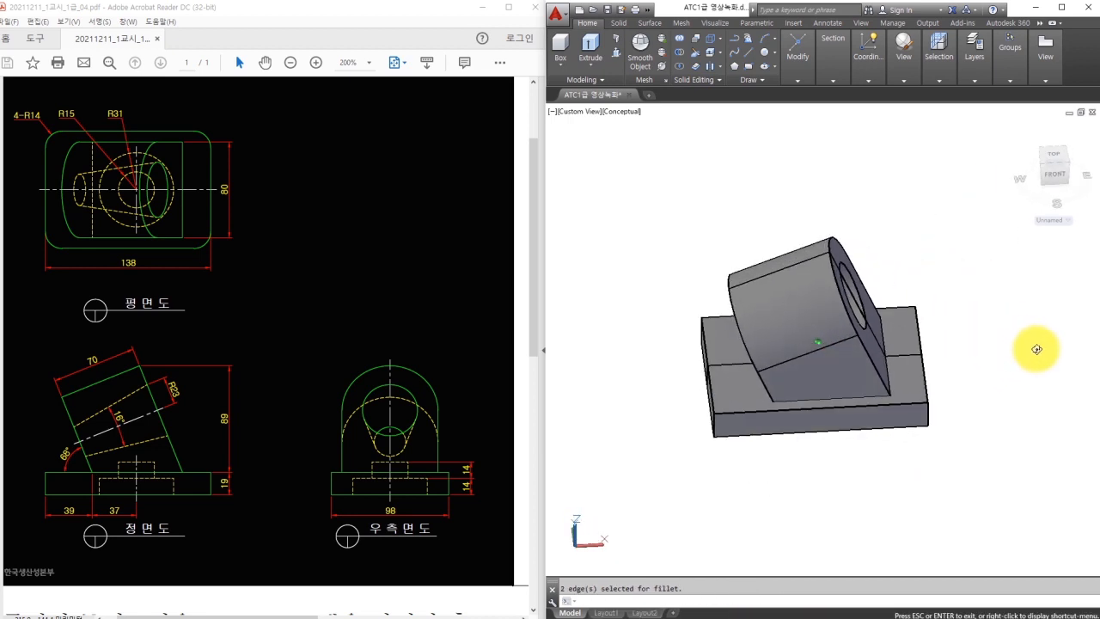
Fillet the base plate's vertical corner edges with radius 14, then fit the PDF sheet.
type("f")
key("Return")
middle_click_drag(729, 452, 778, 447, "shift")
left_click(744, 436)
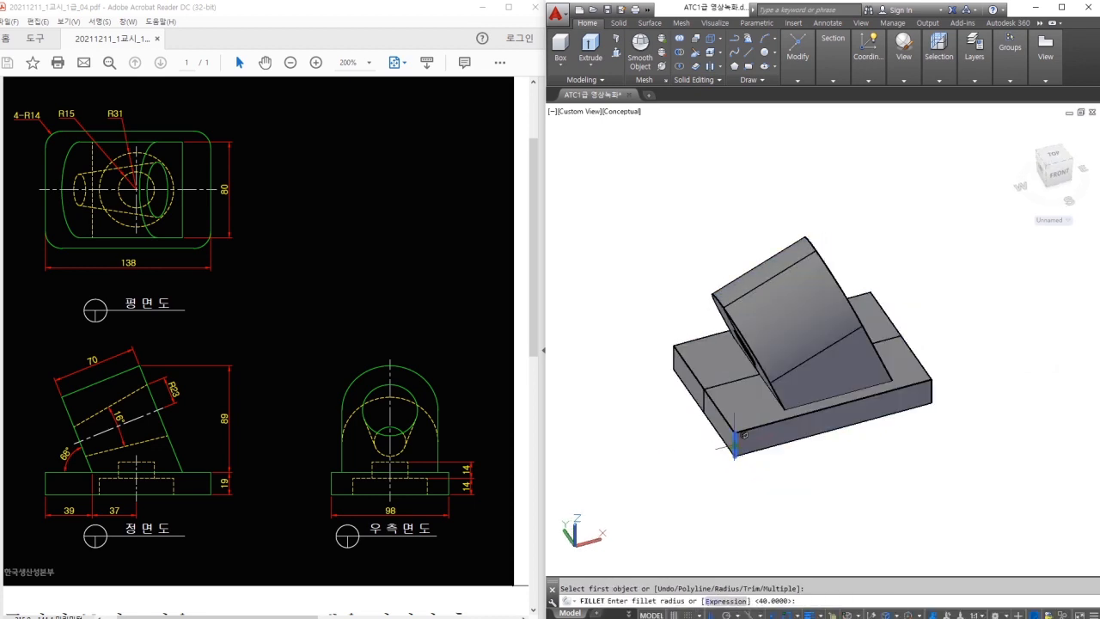
type("14")
key("Return")
left_click(927, 388)
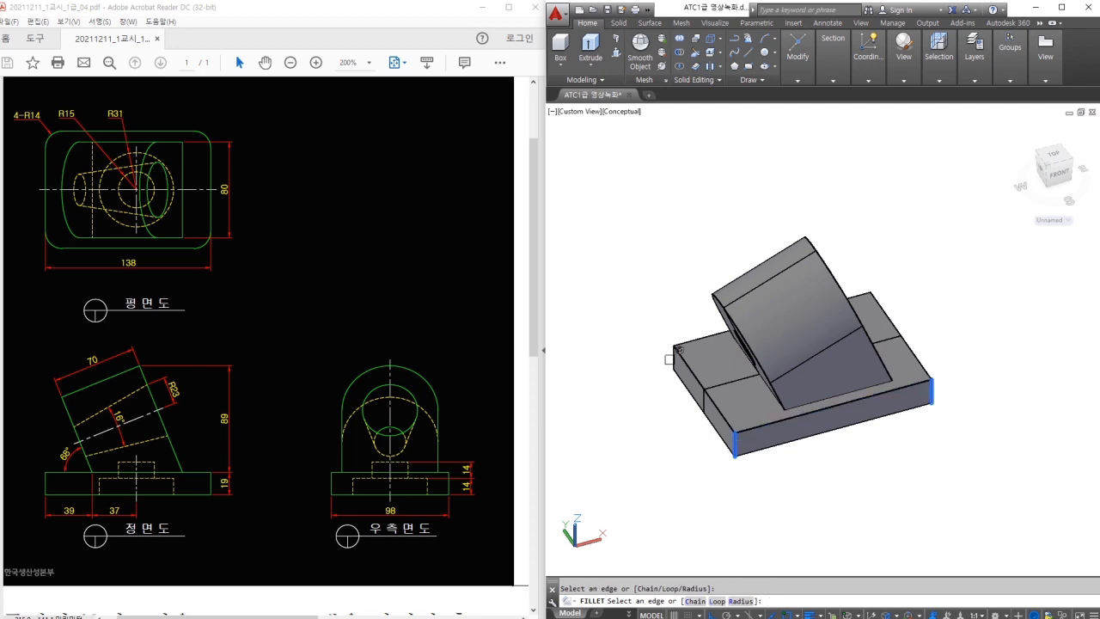
middle_click_drag(836, 391, 989, 422, "shift")
left_click(970, 423)
key("Return")
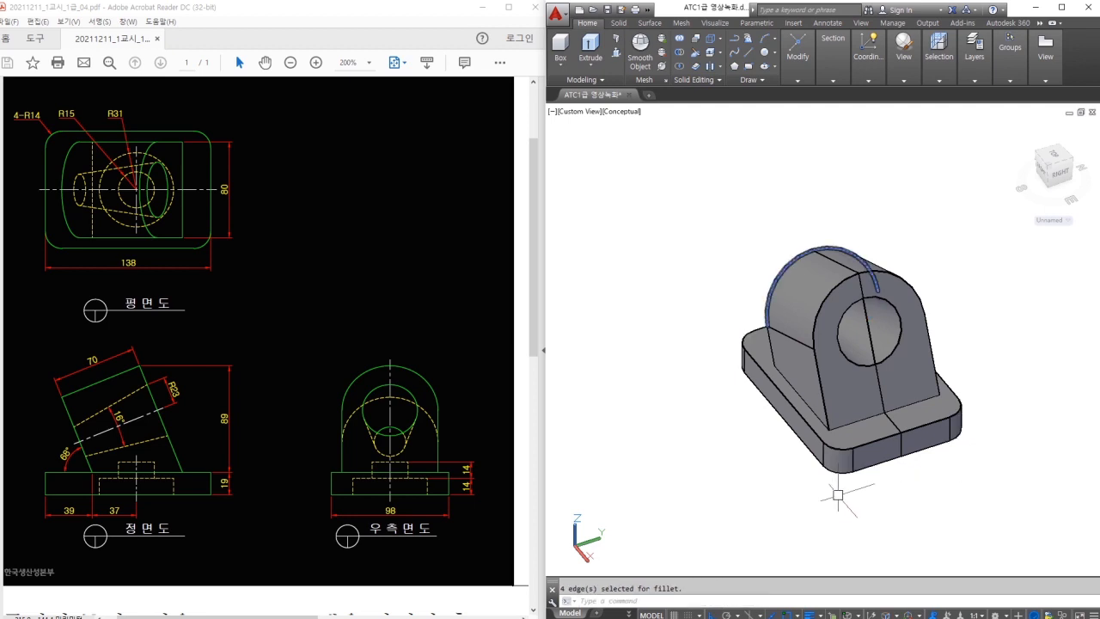
middle_click_drag(830, 504, 902, 459, "shift")
key("Return")
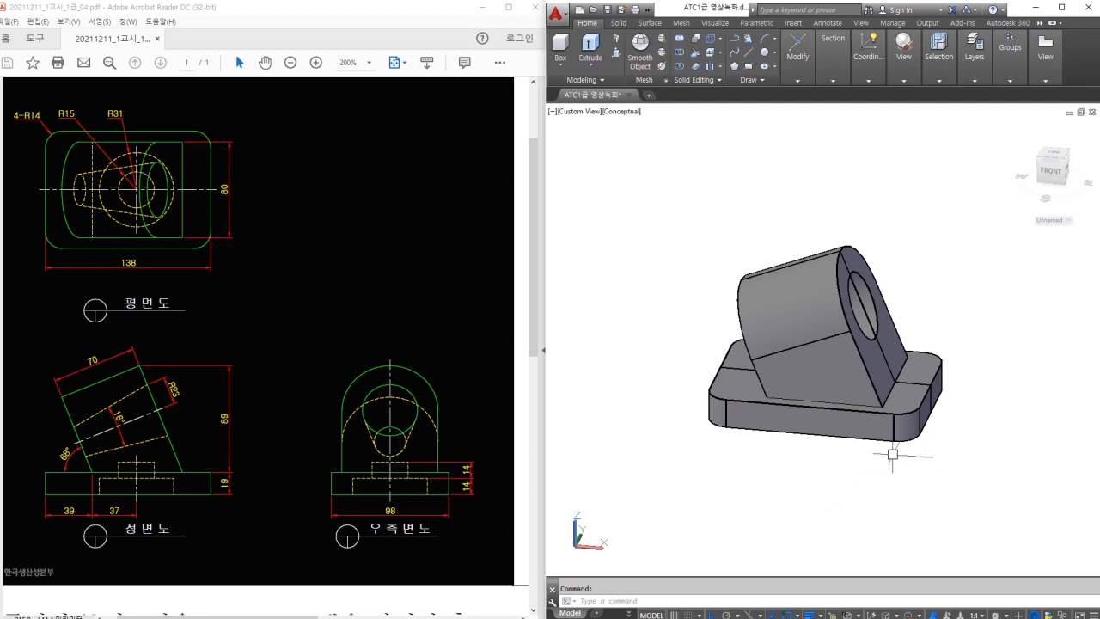
left_click(418, 359)
key("ctrl+0")
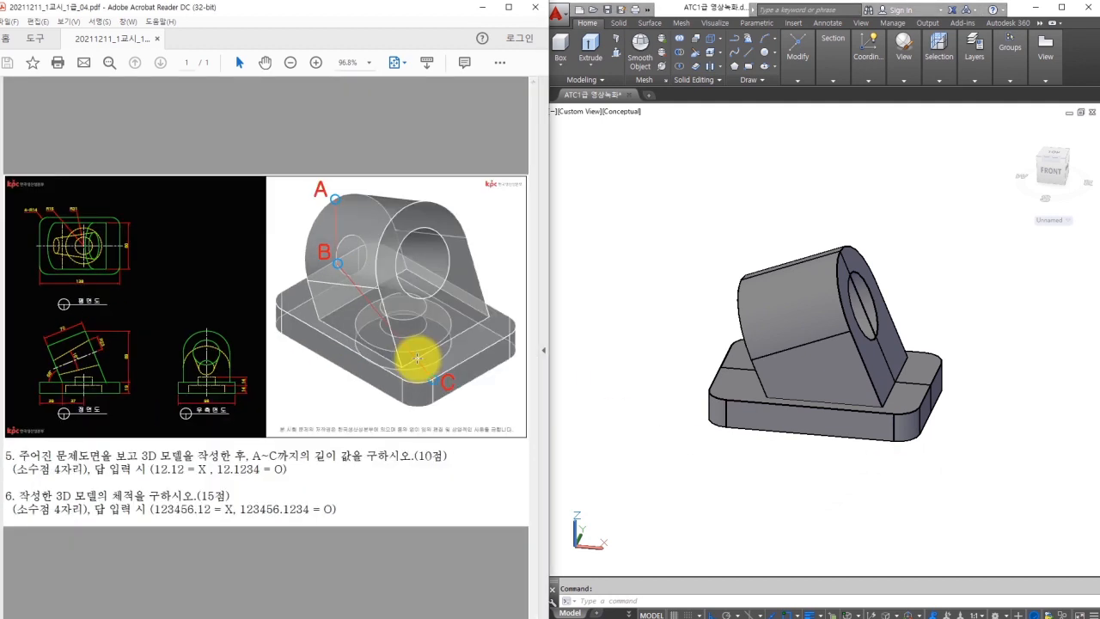
Run MASSPROP on the bracket and read its volume, 538209.8122.
left_click(739, 454)
key("Escape")
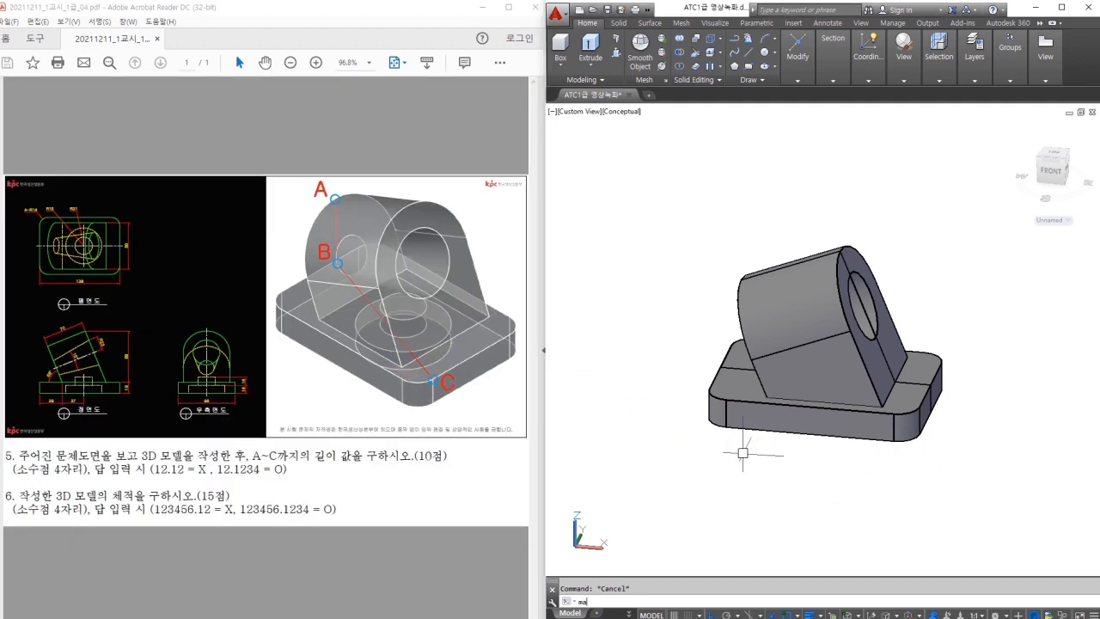
type("sprop")
key("Return")
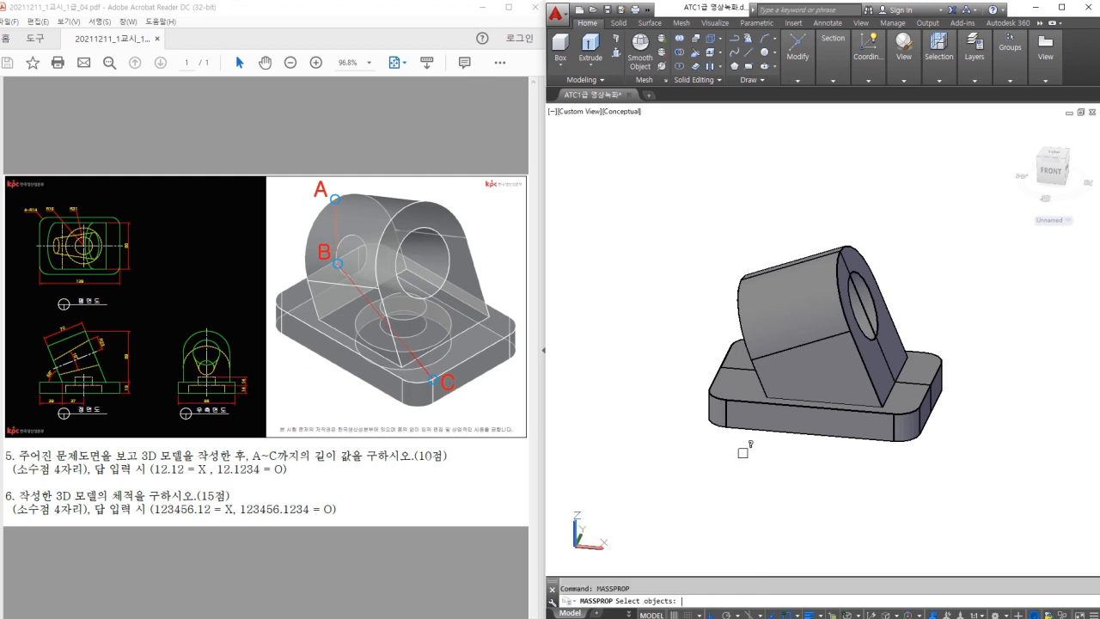
left_click(755, 422)
key("Return")
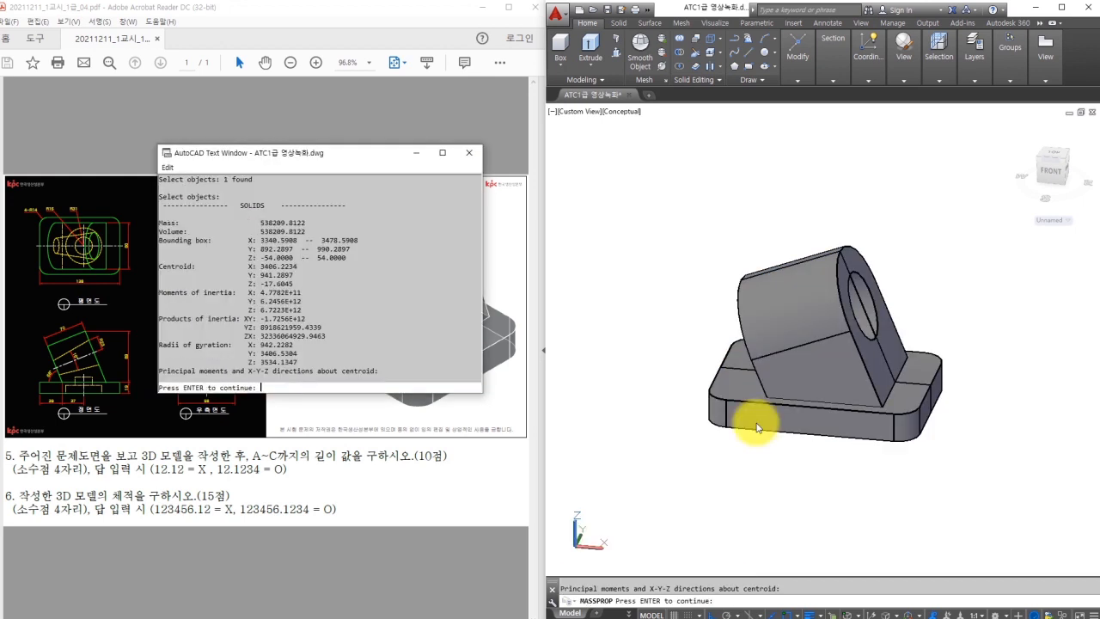
left_click_drag(306, 231, 296, 232)
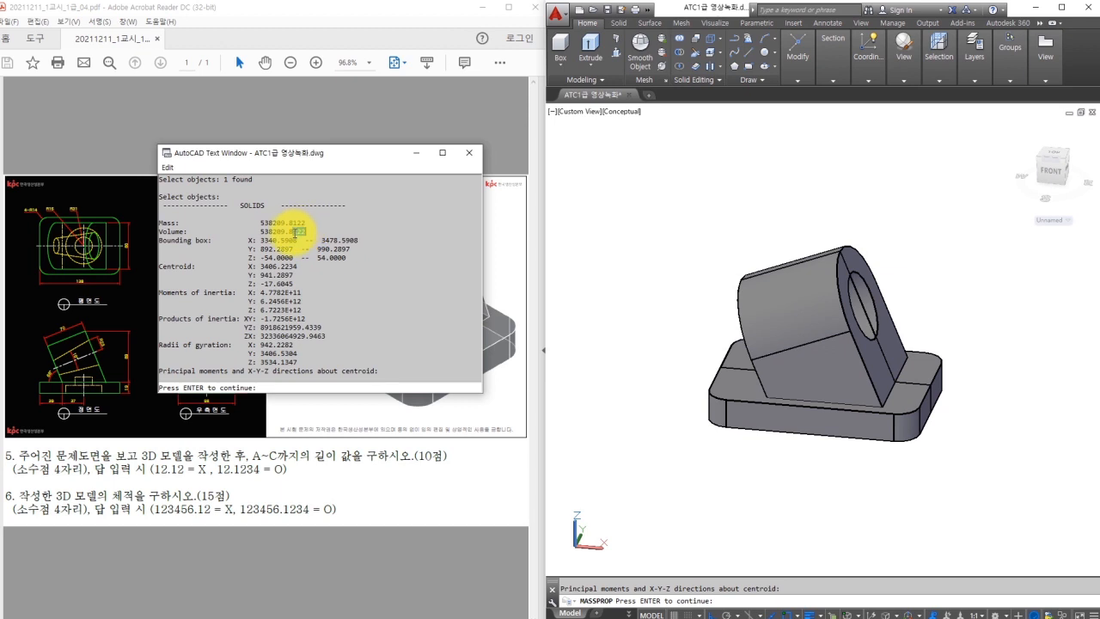
left_click(470, 153)
key("Escape")
key("Escape")
Display the model in the Wireframe visual style.
left_click(656, 301)
left_click(676, 282)
middle_click_drag(741, 273, 696, 284, "shift")
left_click(920, 79)
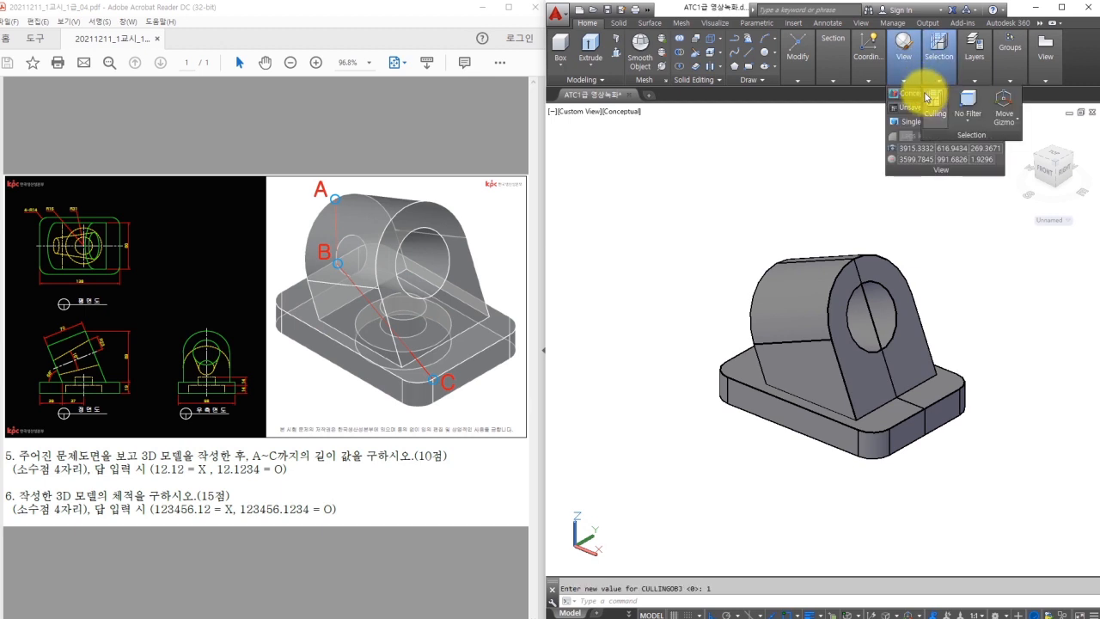
left_click(916, 95)
left_click(911, 112)
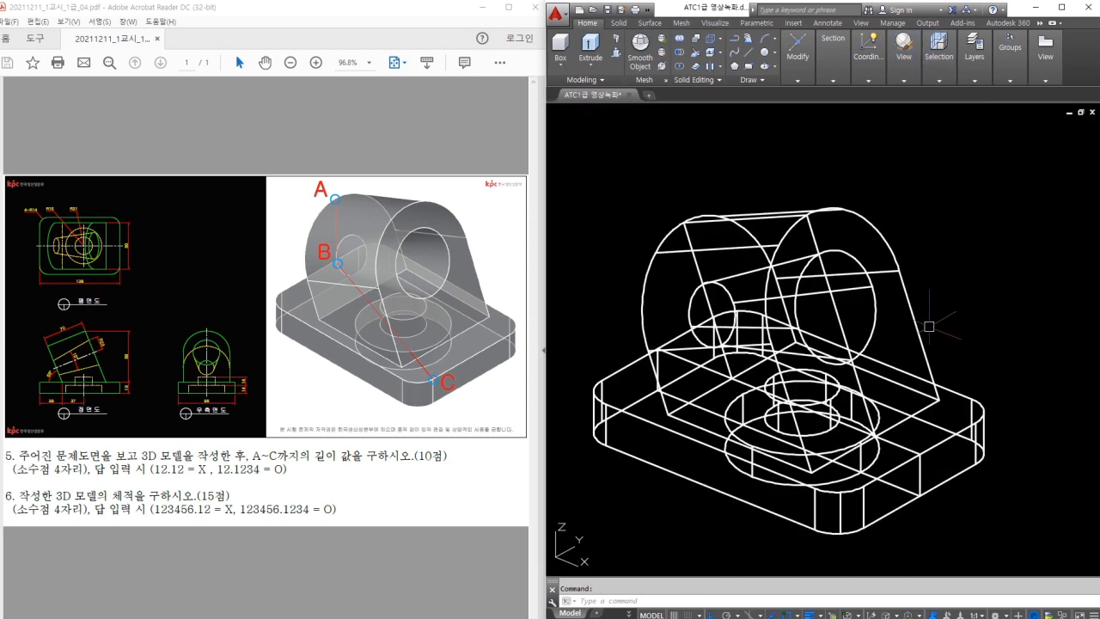
middle_click_drag(936, 311, 932, 317, "shift")
Draw a 3D polyline from A through B to C and list its length, 156.9684.
type("3p")
key("Return")
left_click(684, 218)
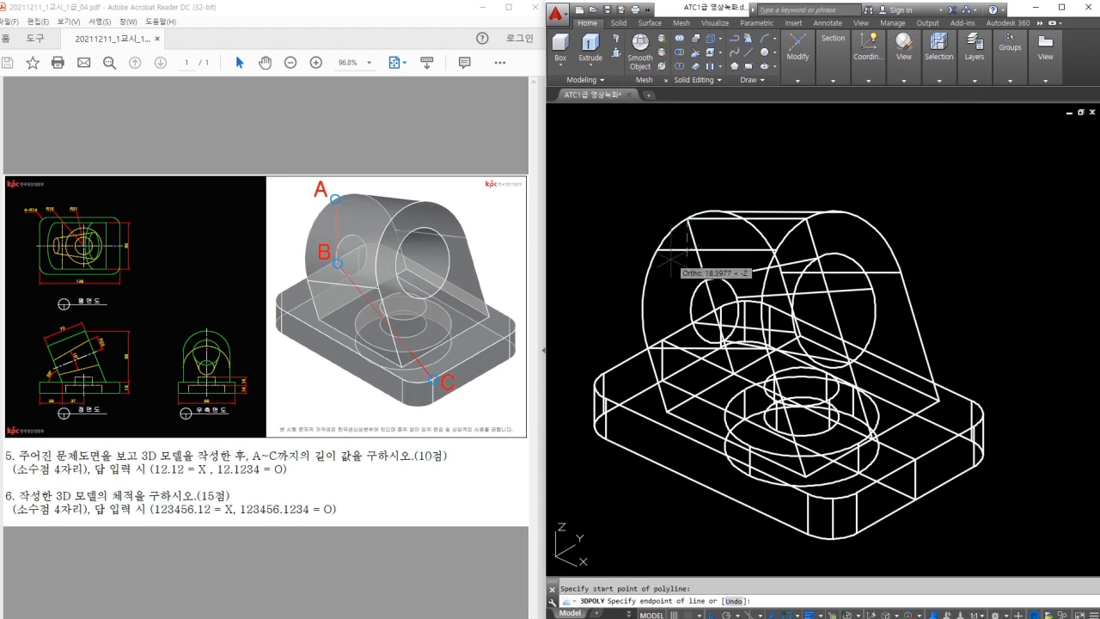
left_click(692, 323)
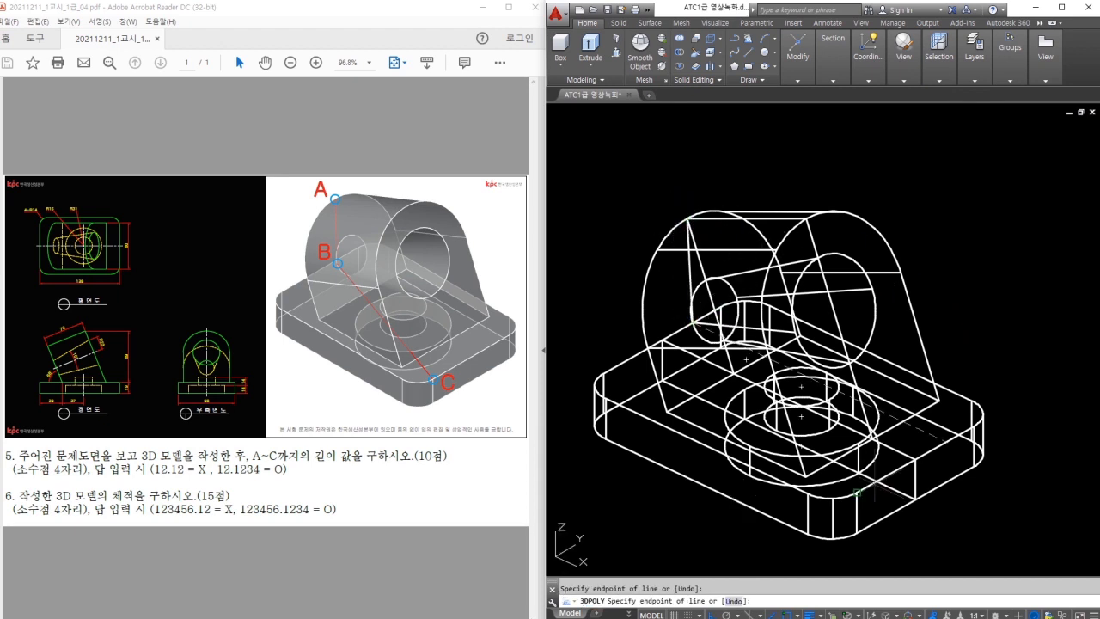
left_click(857, 493)
key("Return")
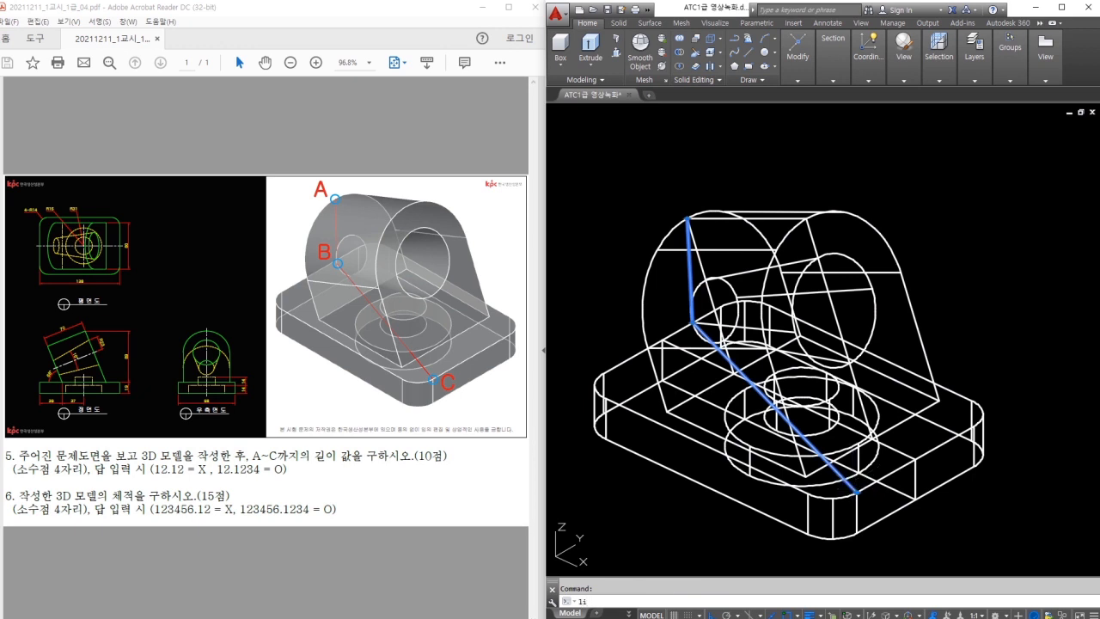
right_click(848, 478)
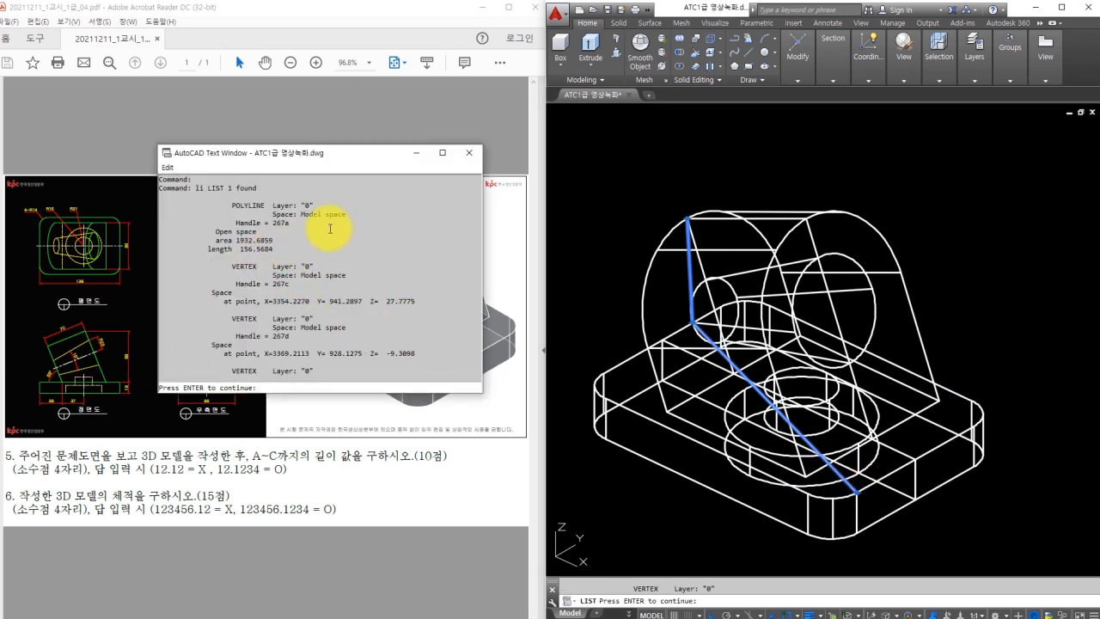
left_click(468, 152)
key("Escape")
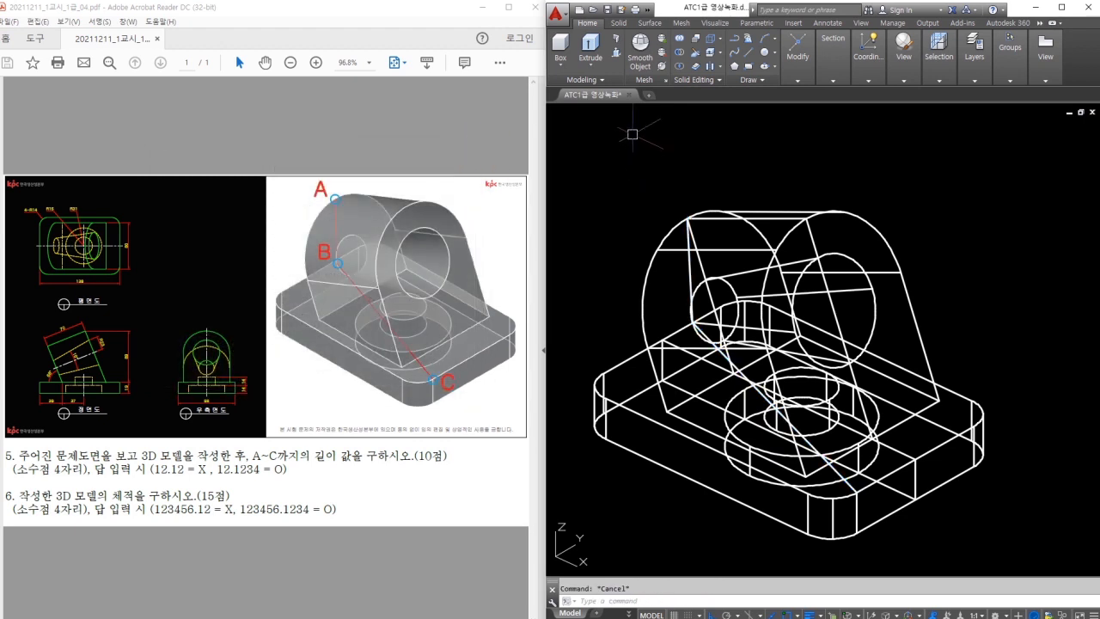
middle_click_drag(633, 136, 647, 97)
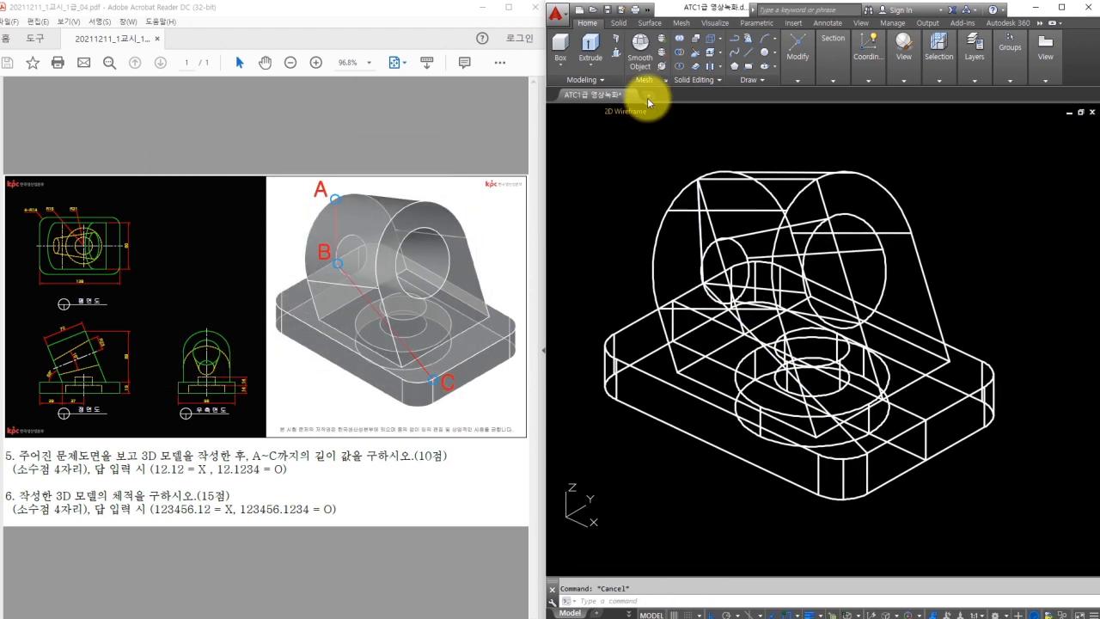
middle_click_drag(638, 188, 642, 187)
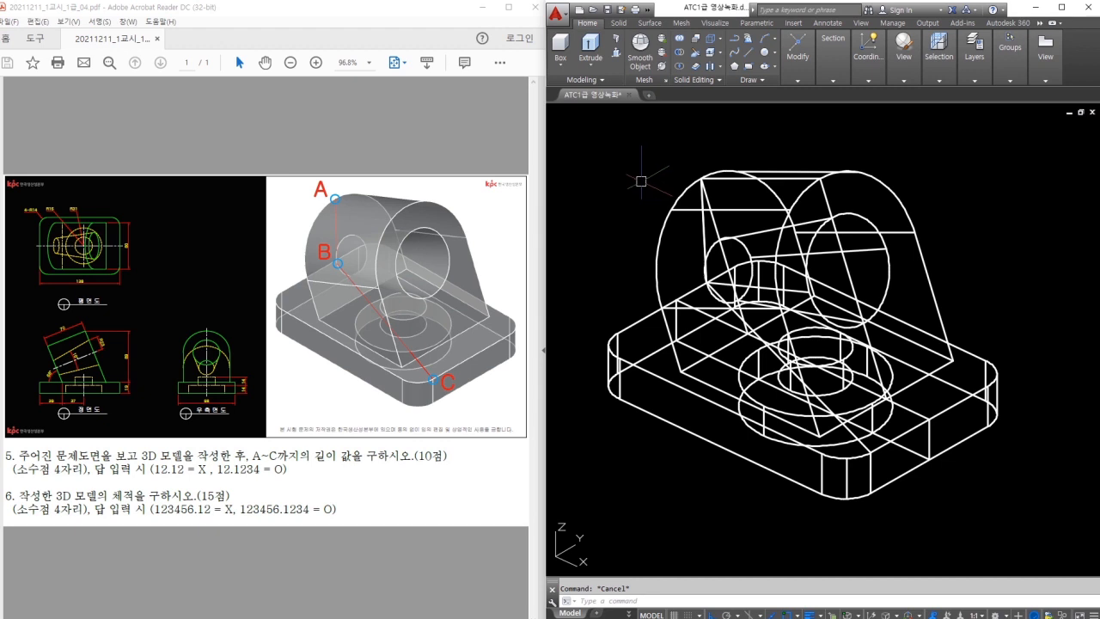